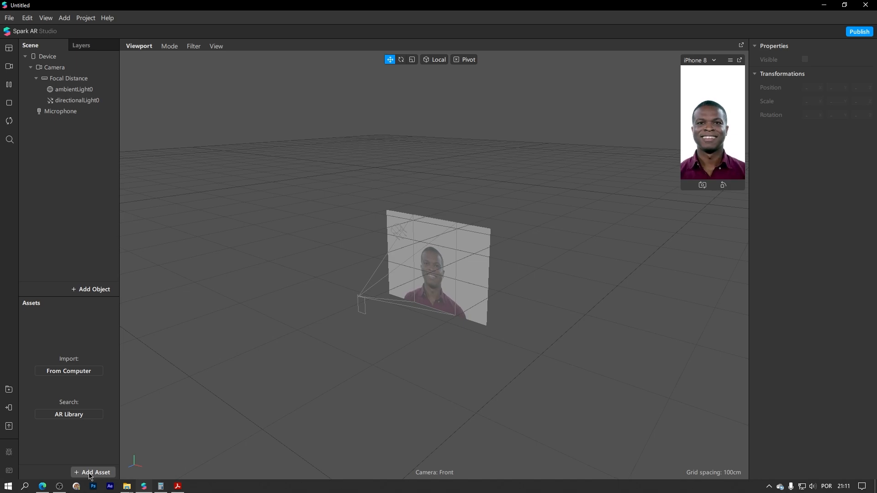
Create a new material in the assets under its default name, and delete it.
left_click(90, 475)
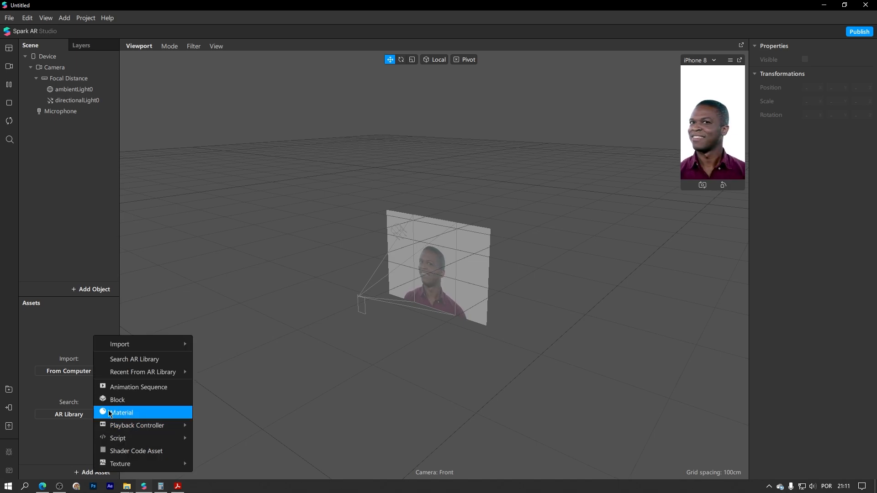
left_click(137, 413)
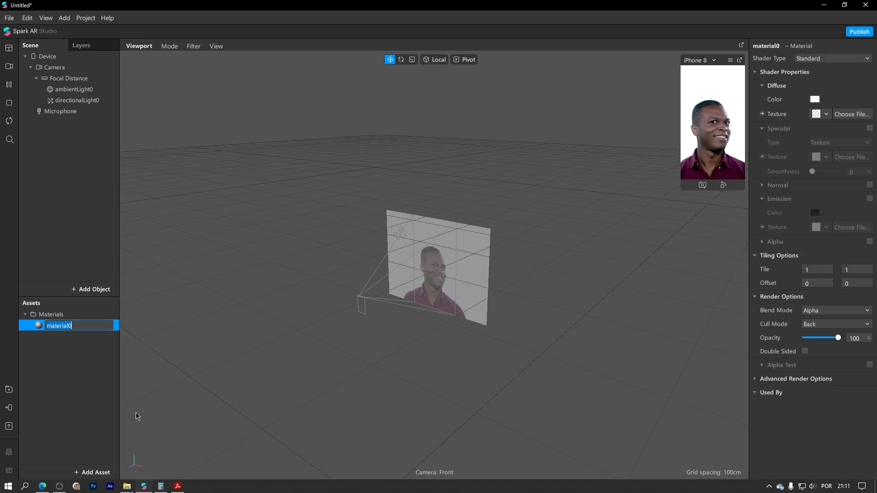
left_click(78, 359)
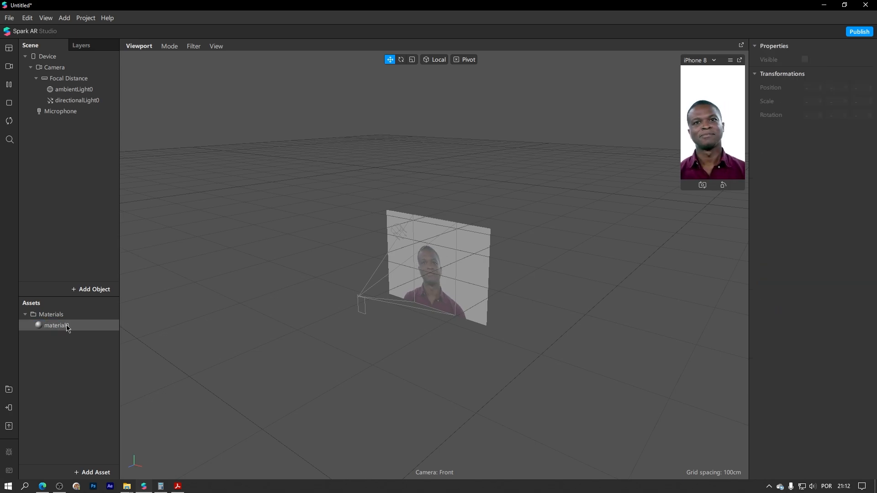
left_click(105, 322)
key("Delete")
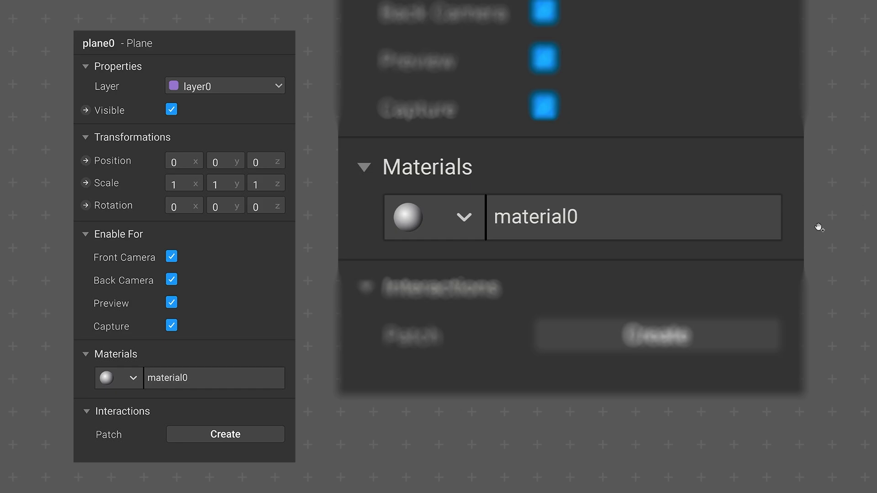
Return to the Spark AR Studio project and add a plane to the scene.
key("alt+Tab")
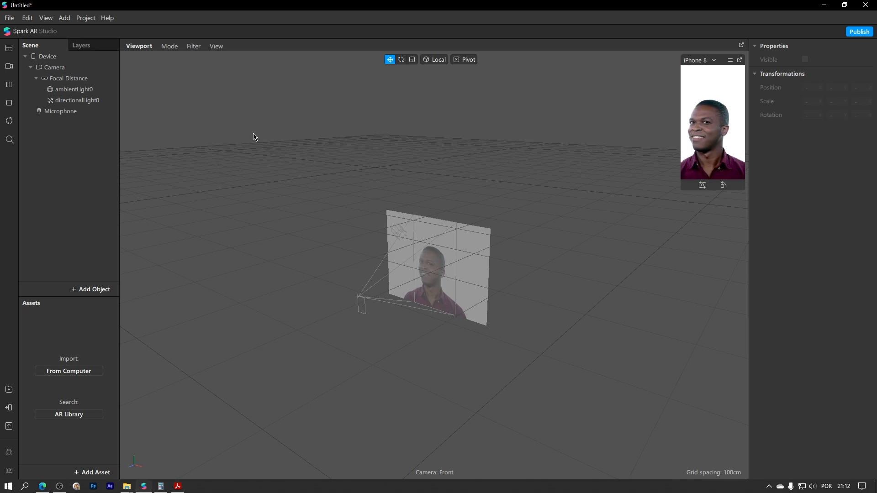
mouse_move(122, 155)
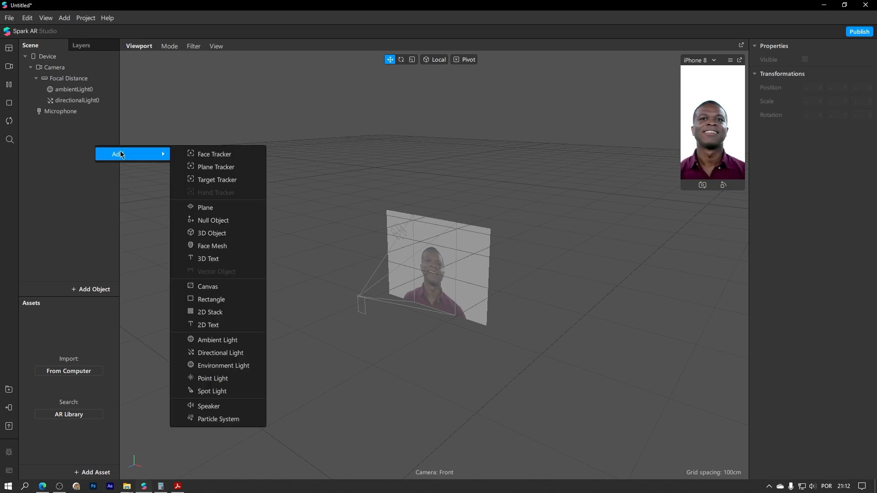
left_click(199, 208)
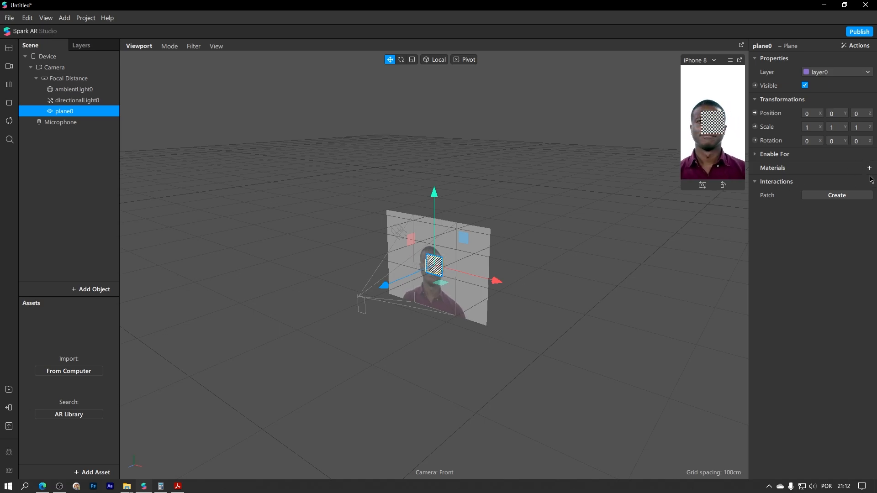
Create a new material directly on the plane and open that material's properties.
scroll(420, 250, "up", 10)
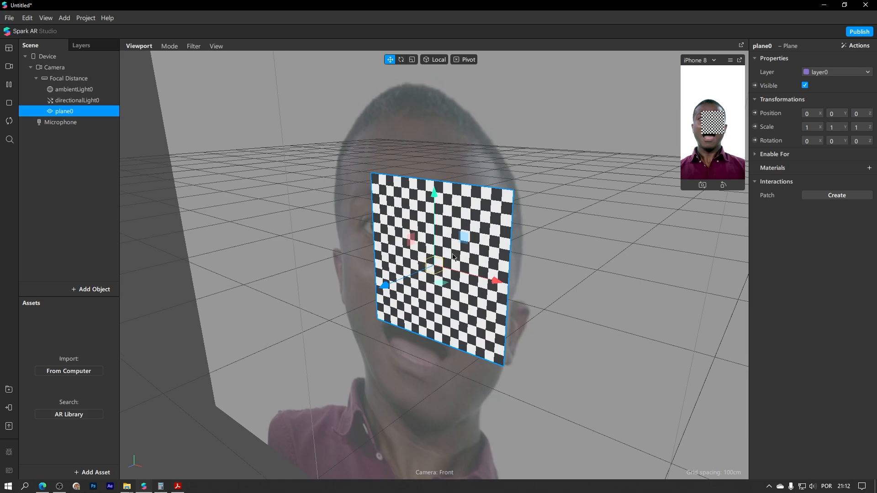
middle_click_drag(479, 245, 489, 214)
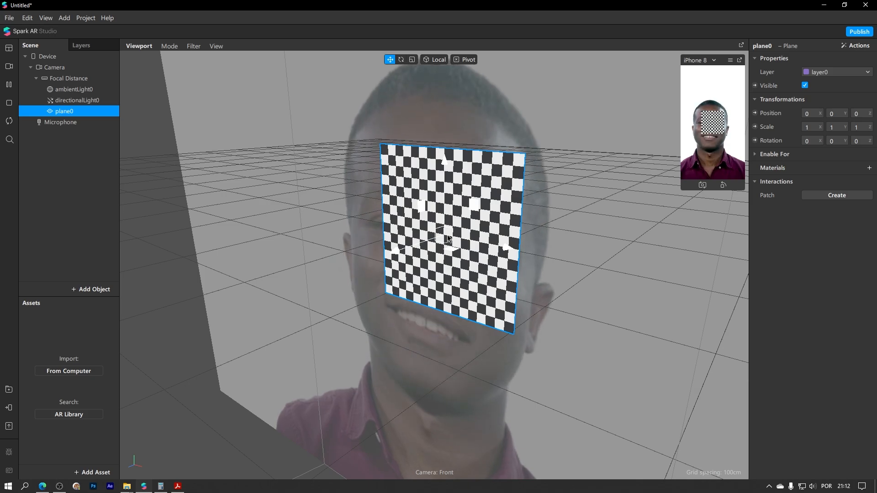
middle_click_drag(594, 313, 488, 172)
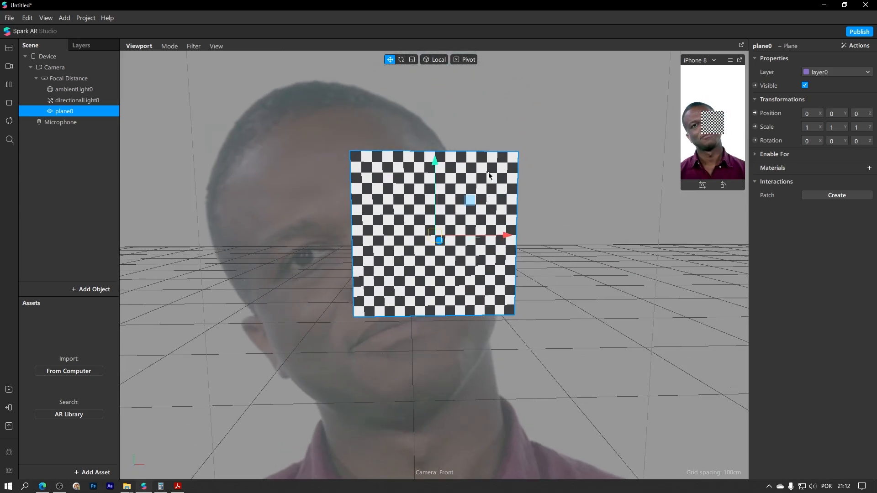
middle_click_drag(373, 203, 460, 221)
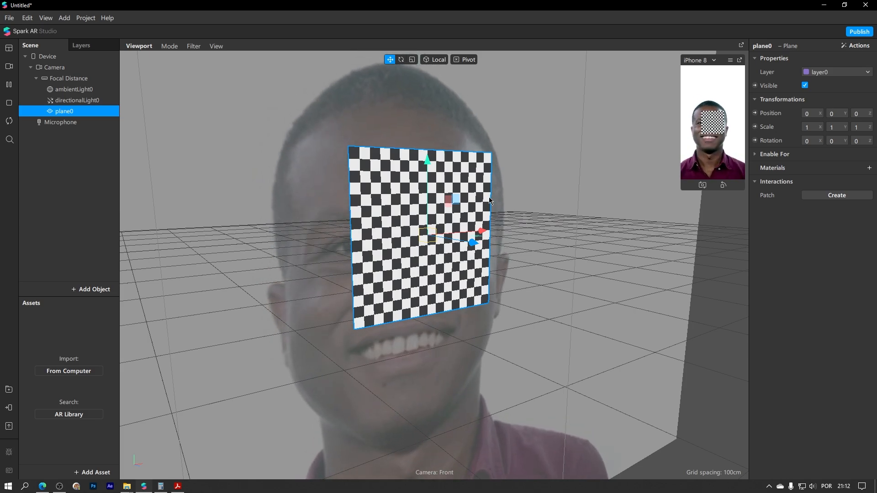
middle_click_drag(490, 201, 396, 215)
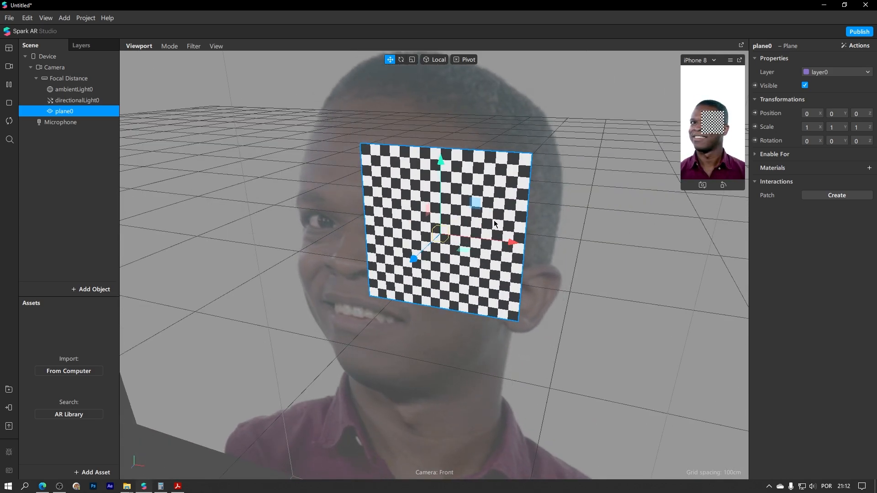
middle_click_drag(495, 223, 495, 194)
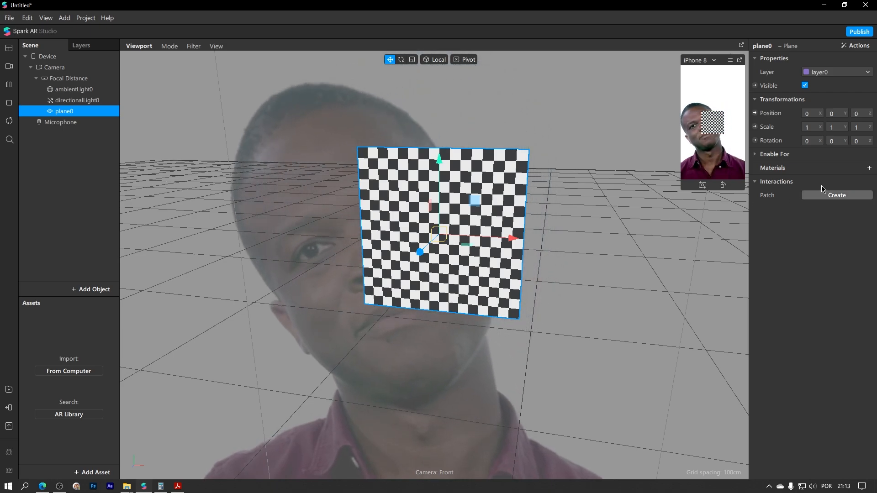
left_click(869, 168)
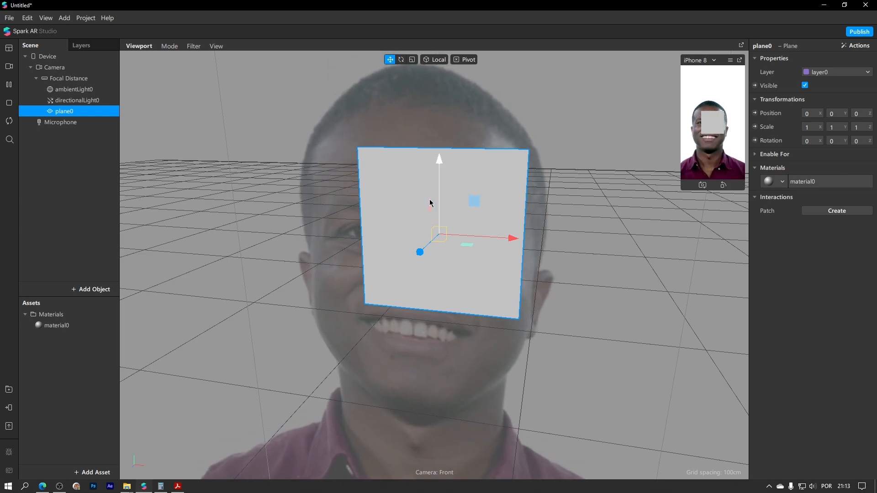
right_click_drag(429, 202, 527, 175)
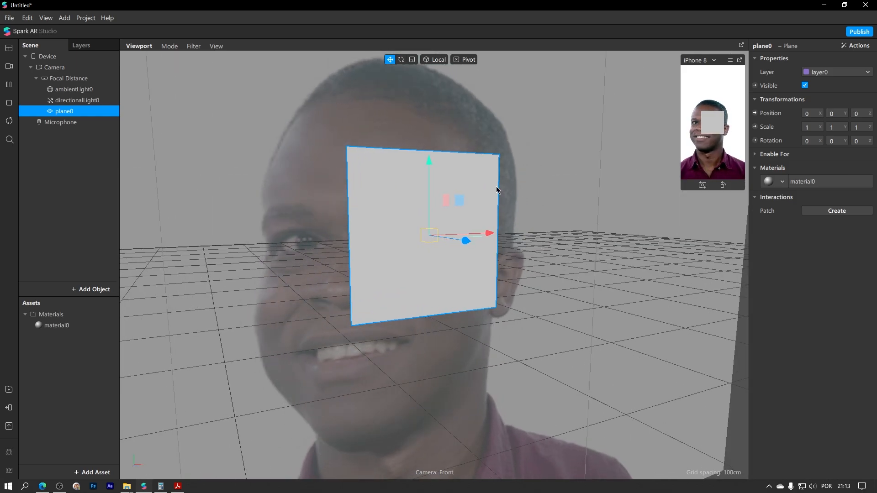
left_click(64, 326)
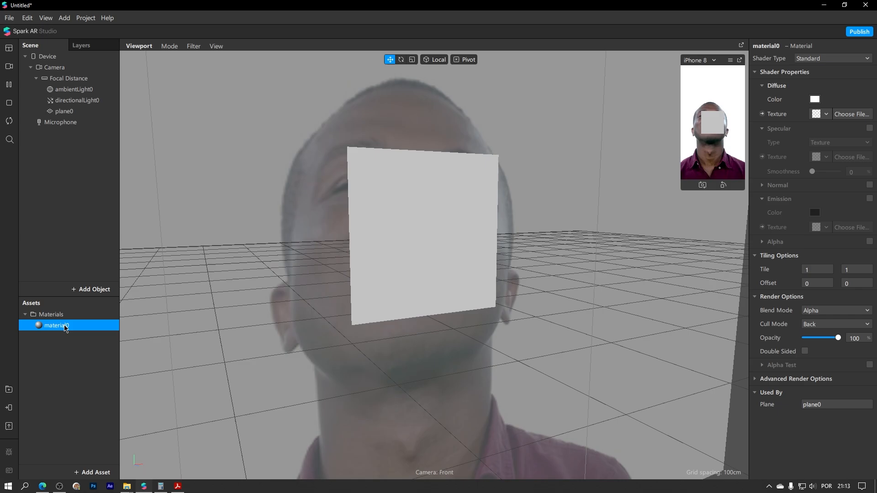
Delete the plane from the scene and its material from the assets.
left_click(64, 111)
key("Delete")
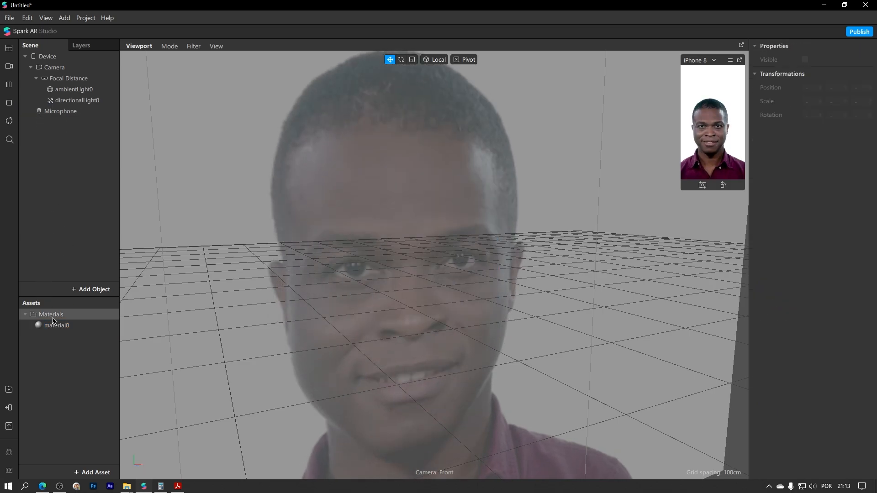
left_click(54, 325)
key("Delete")
Add a fresh plane to the emptied scene.
right_click(75, 185)
mouse_move(146, 191)
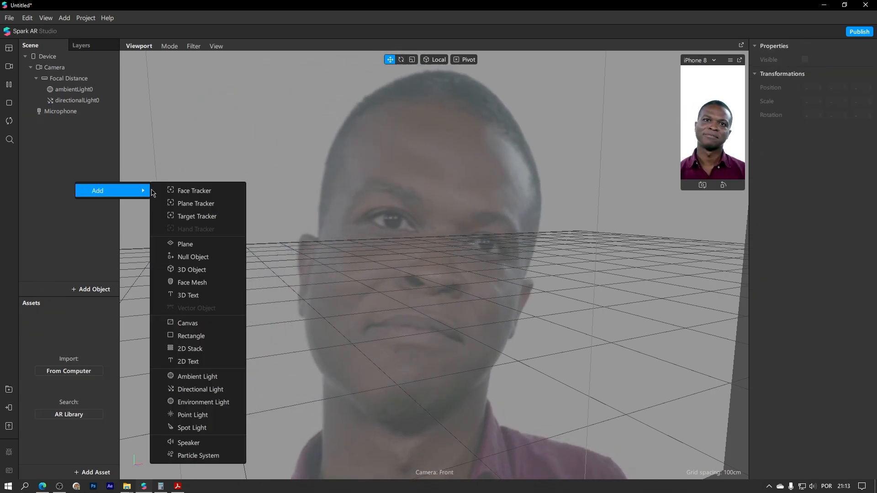
left_click(185, 244)
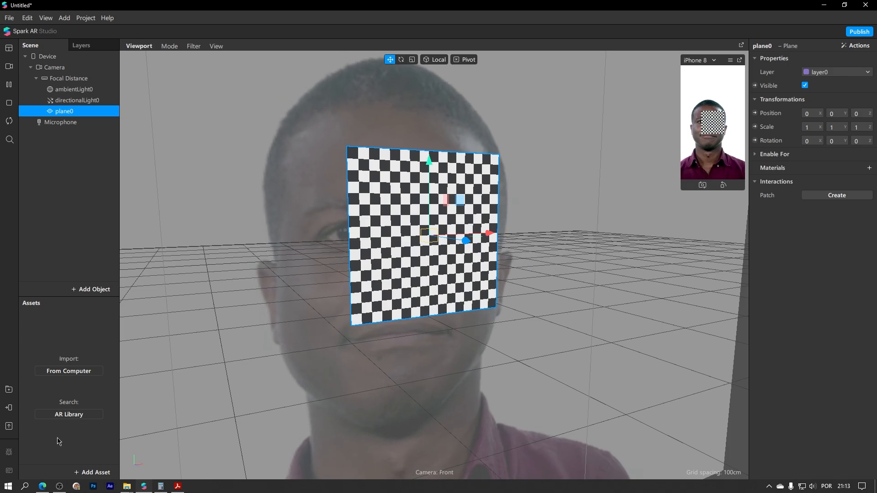
Create a new material in the assets, keeping its default name.
left_click(90, 474)
left_click(127, 415)
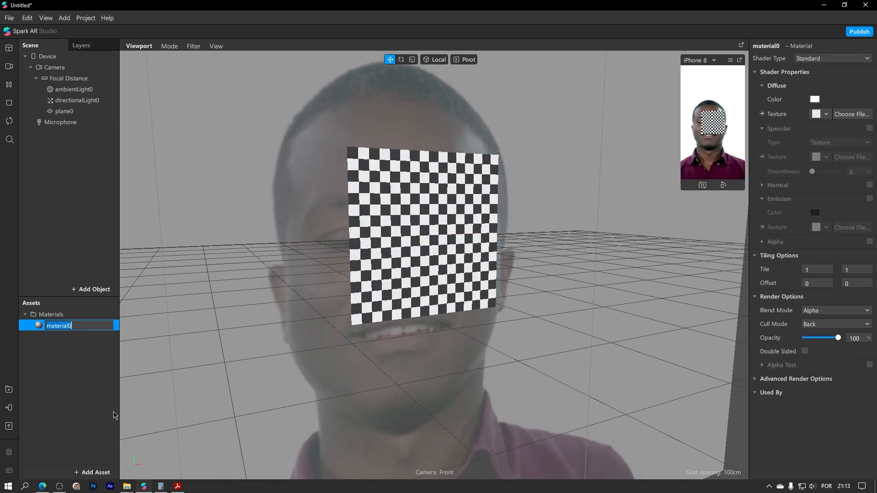
left_click(66, 371)
left_click(60, 326)
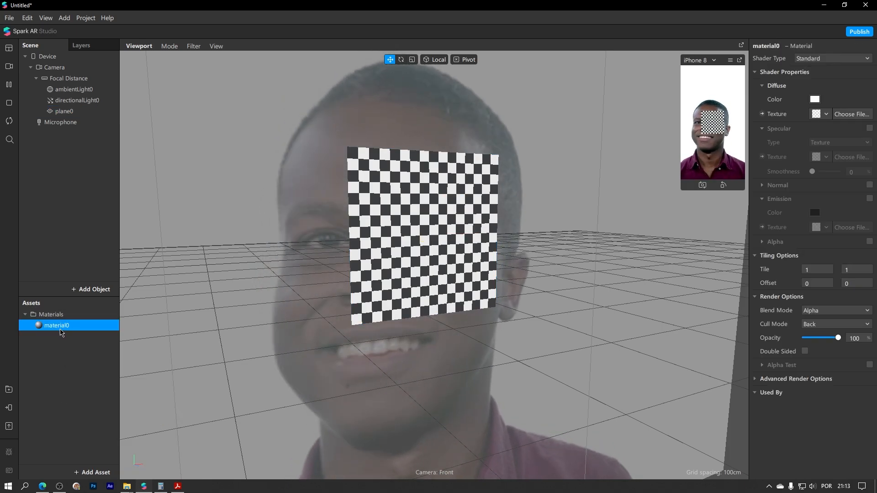
Create a second material directly on plane0, and switch the plane's assigned material to material0.
left_click(64, 112)
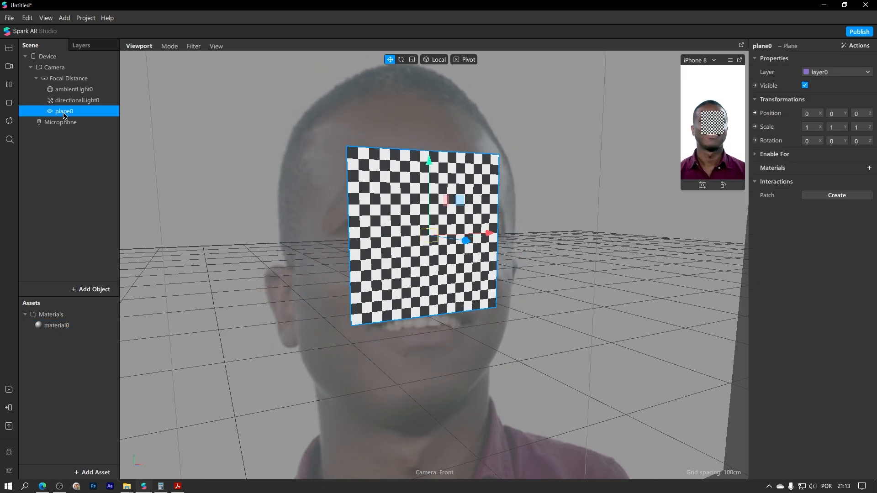
left_click(869, 168)
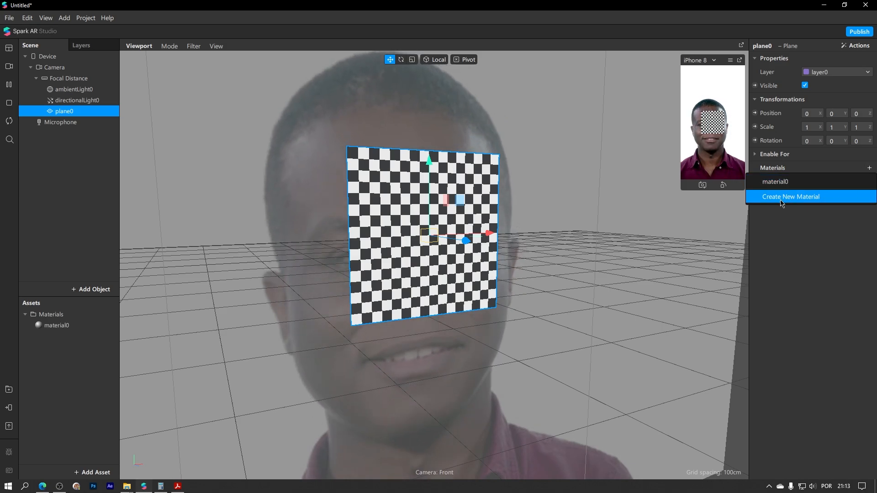
left_click(797, 197)
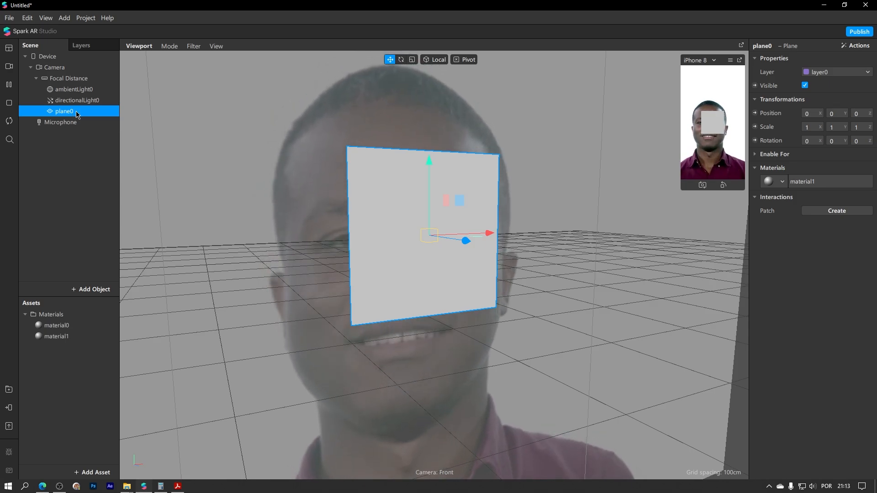
left_click(782, 181)
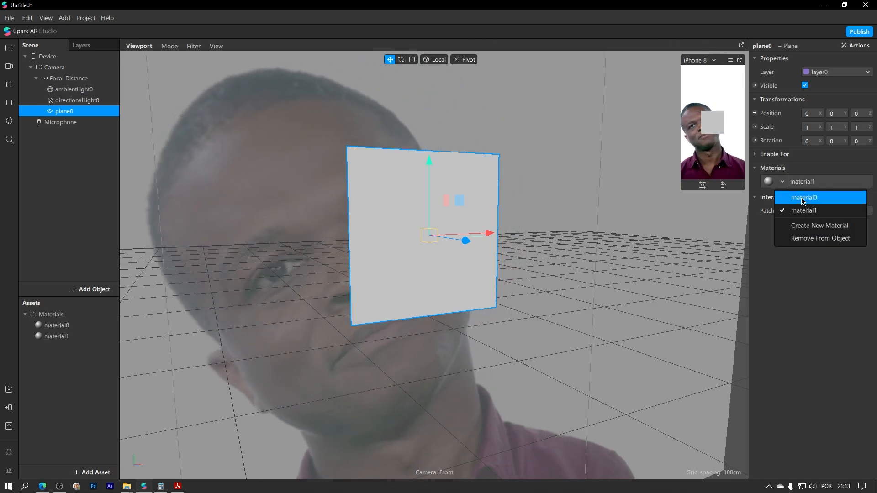
left_click(800, 197)
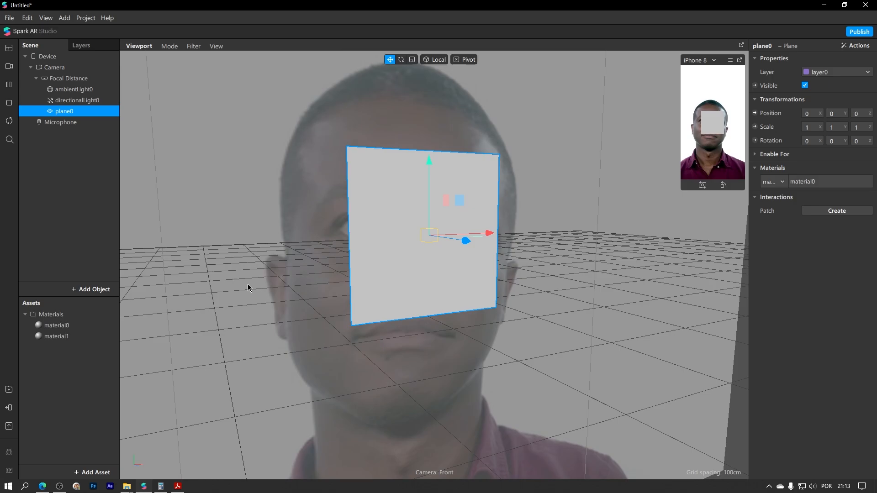
Rename the material1 asset as "plane".
double_click(68, 337)
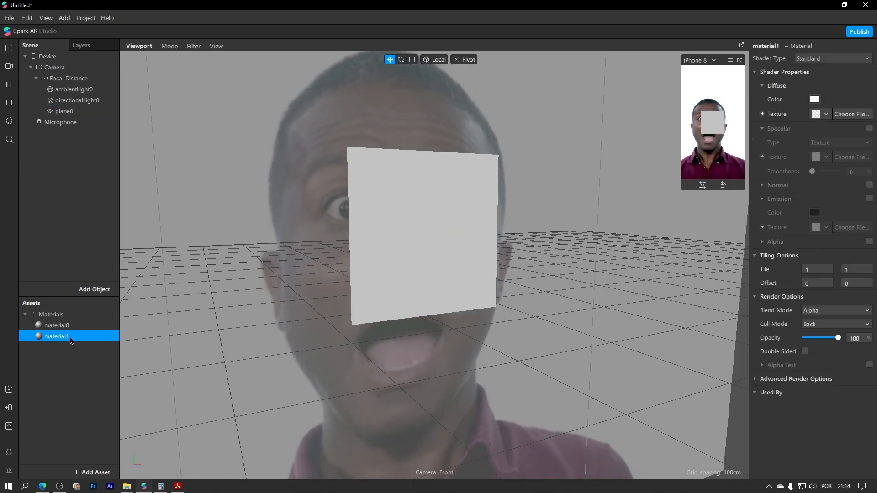
key("End")
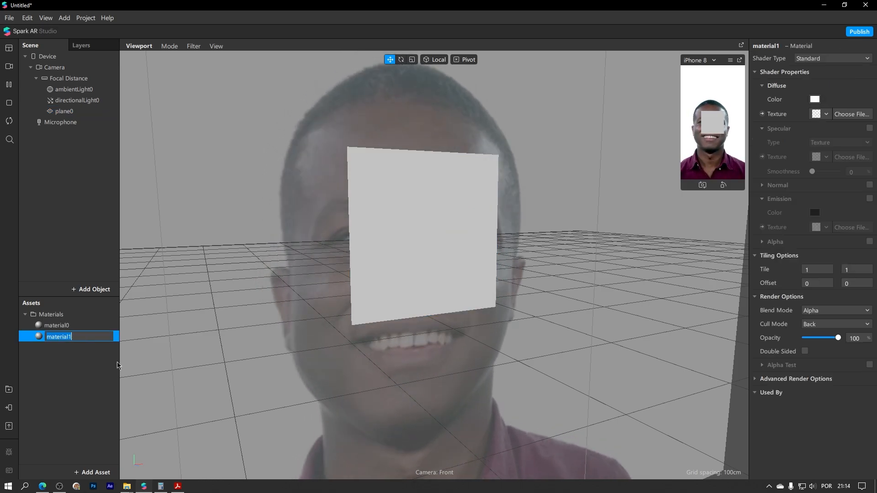
type("plane")
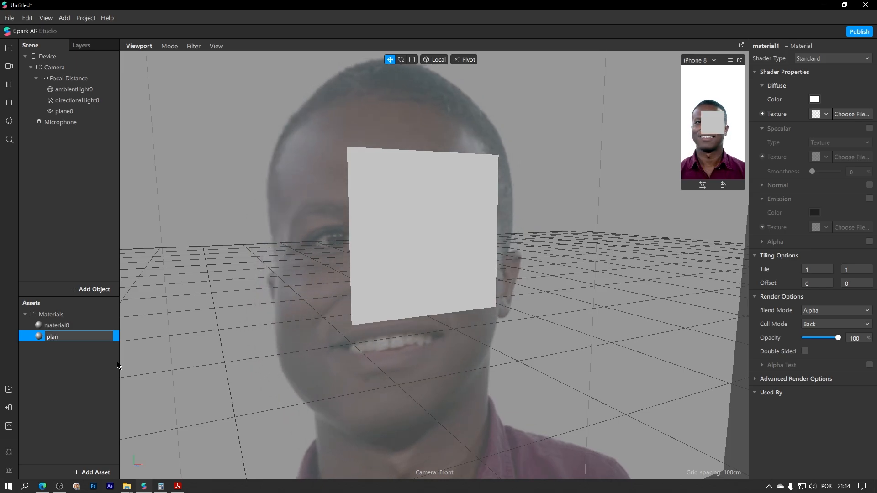
key("Return")
Change the material assigned to plane0 to the one named "plane".
left_click(375, 162)
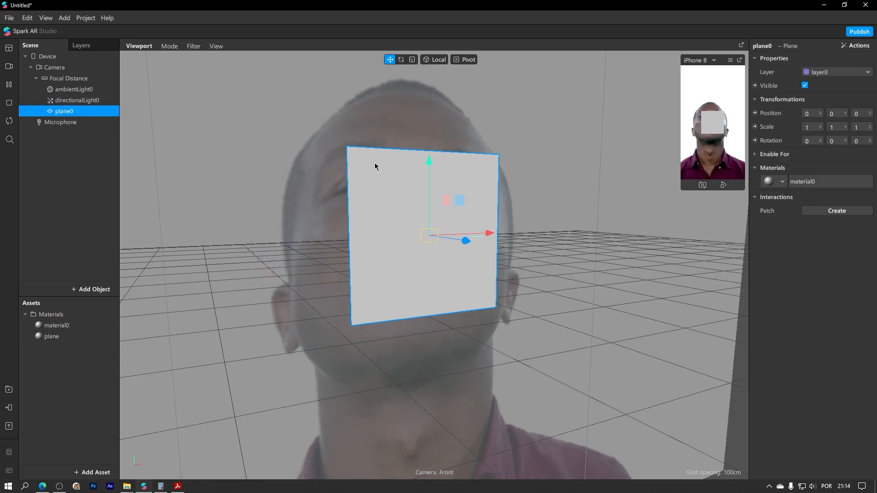
left_click(772, 181)
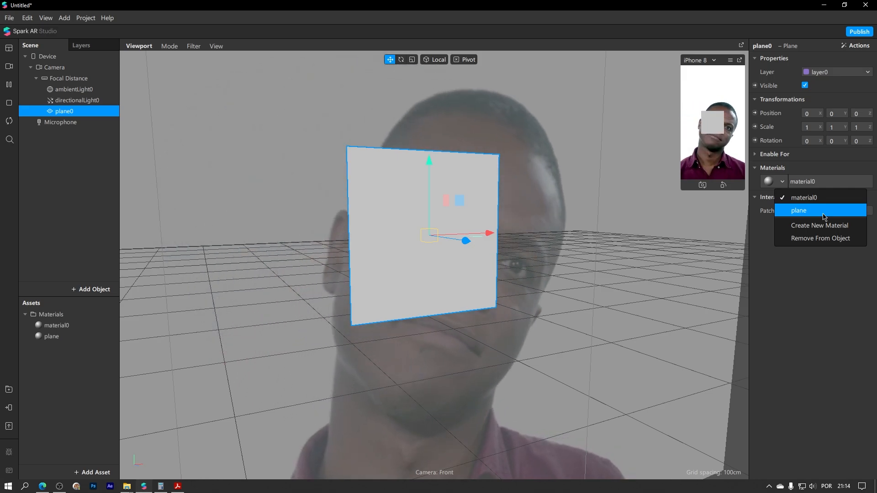
left_click(824, 212)
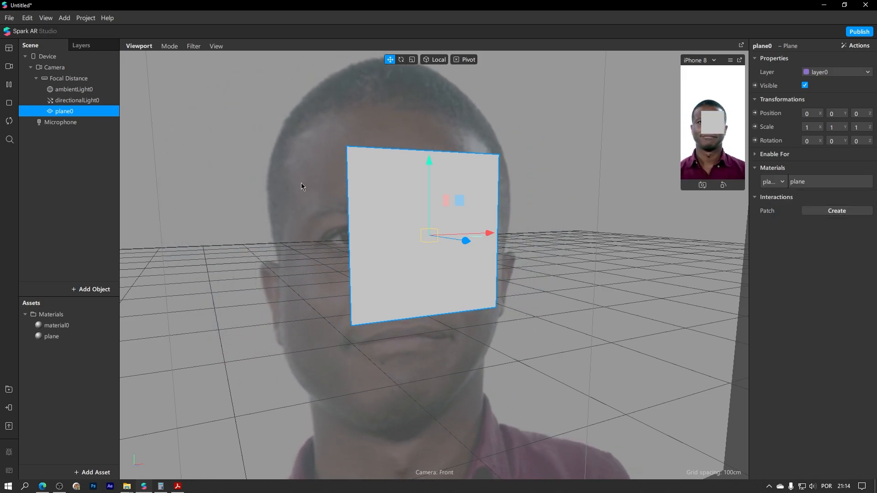
Add a second plane object to the scene and assign it the existing material named "plane".
left_click(90, 162)
right_click(84, 148)
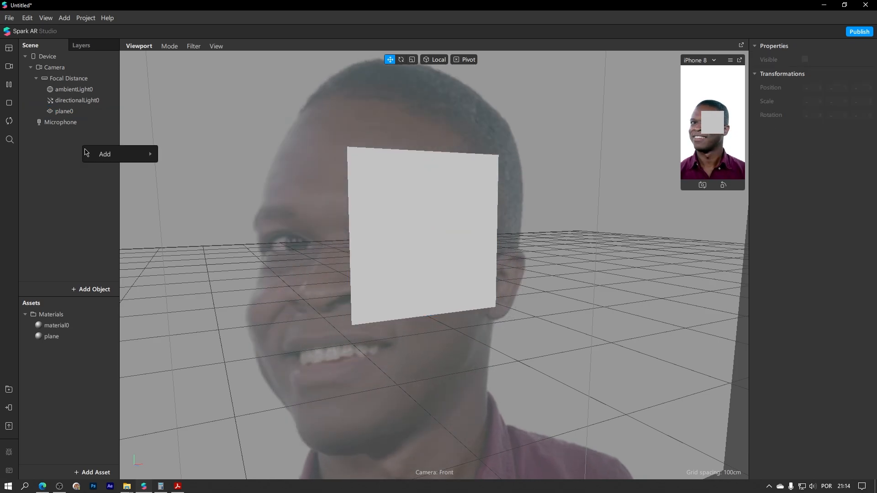
mouse_move(109, 154)
left_click(221, 208)
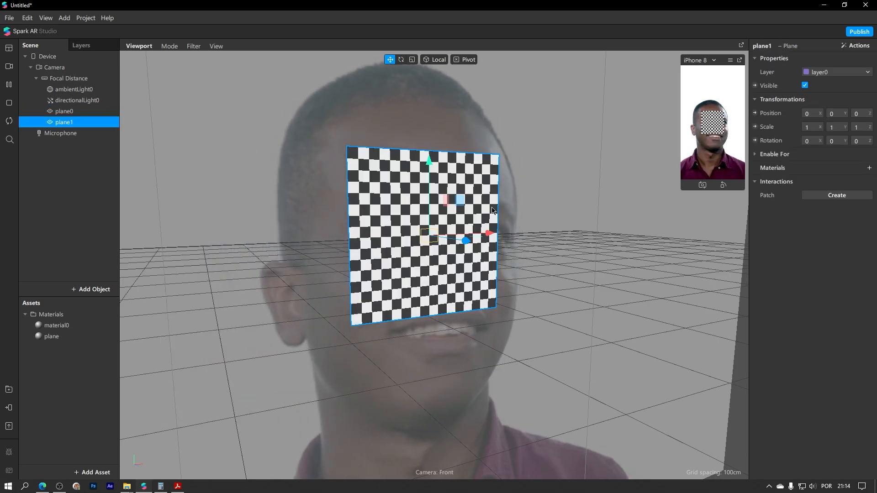
left_click(868, 168)
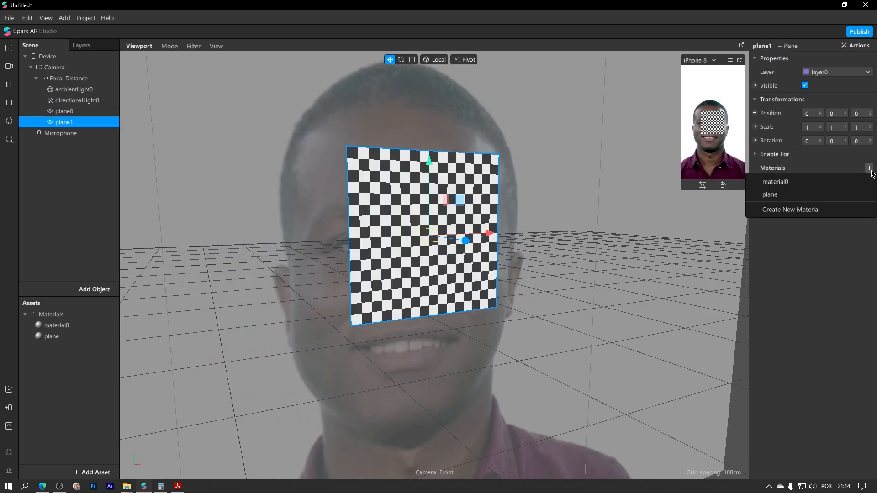
left_click(816, 196)
Move the two overlapping planes apart along the X axis so they stand side by side.
scroll(589, 247, "down", 4)
right_click_drag(572, 253, 521, 248)
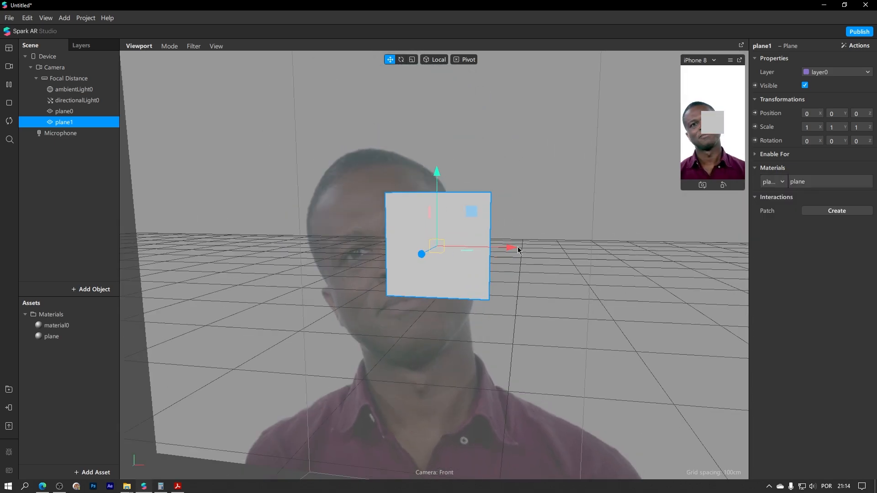
left_click_drag(518, 248, 571, 250)
left_click(484, 245, "shift")
Set the diffuse color of the "plane" material to orange #ffaa00 and check both planes that use it.
left_click(82, 336)
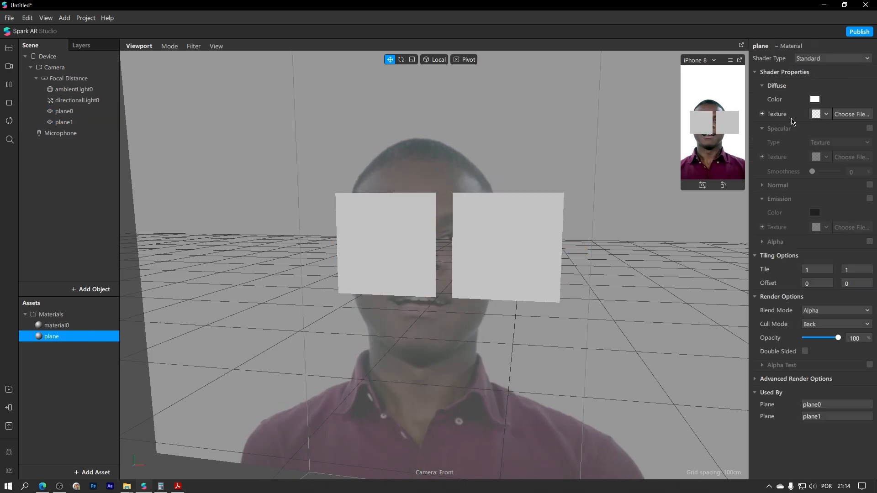
left_click(815, 99)
left_click(394, 203)
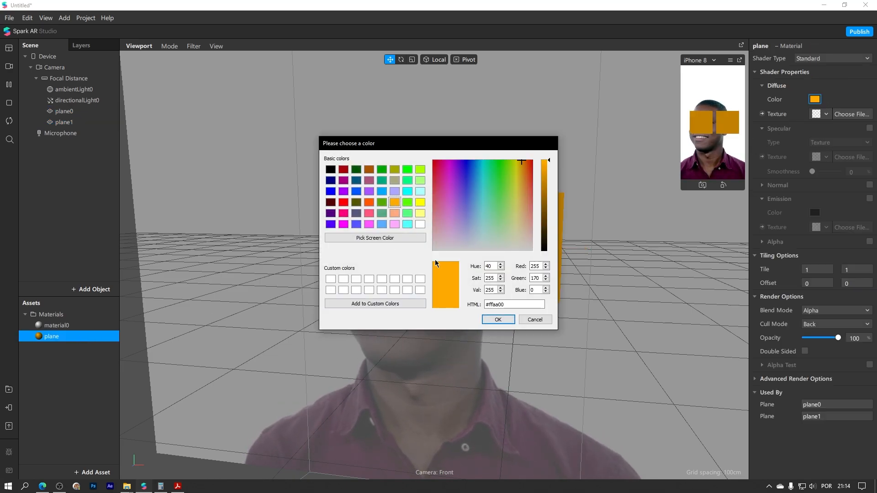
left_click(497, 320)
right_click_drag(454, 317, 503, 310)
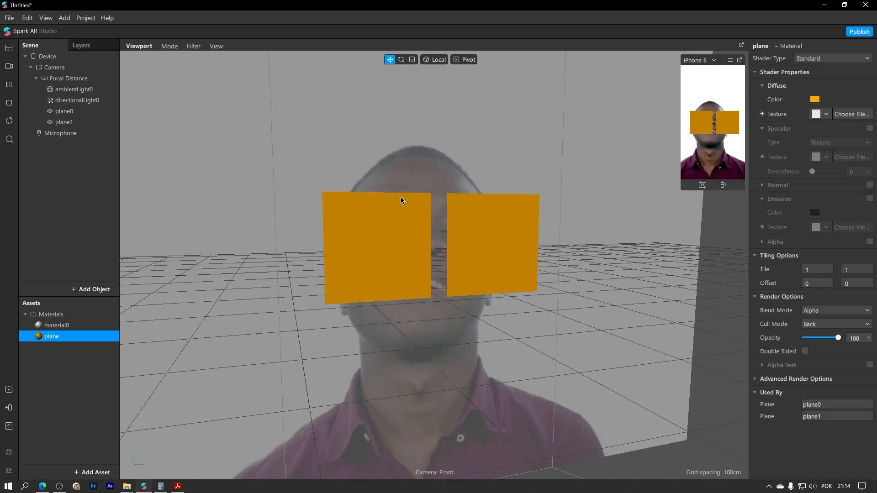
left_click(64, 122)
left_click(78, 113)
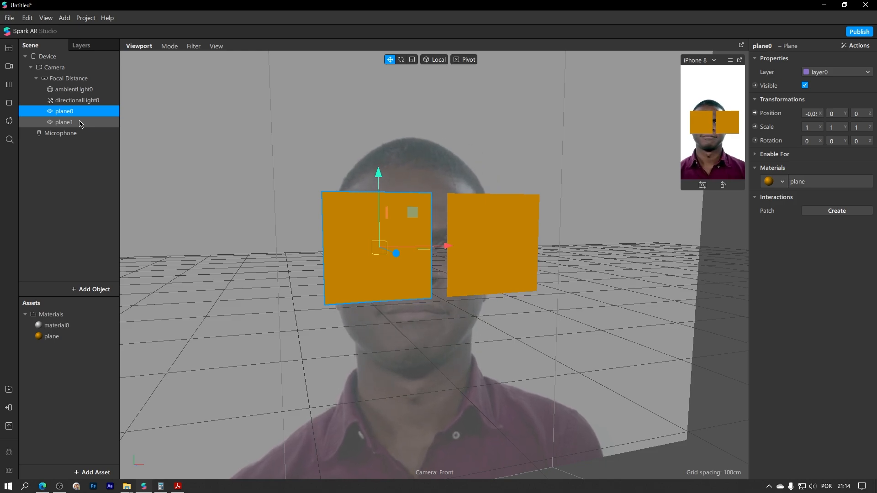
left_click(80, 123)
Add a rectangle to the scene and assign it the "plane" material.
right_click(85, 164)
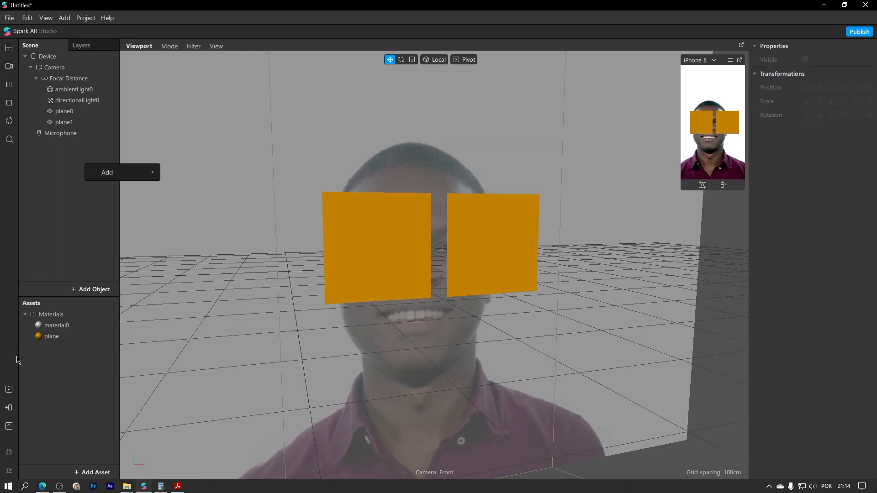
mouse_move(117, 172)
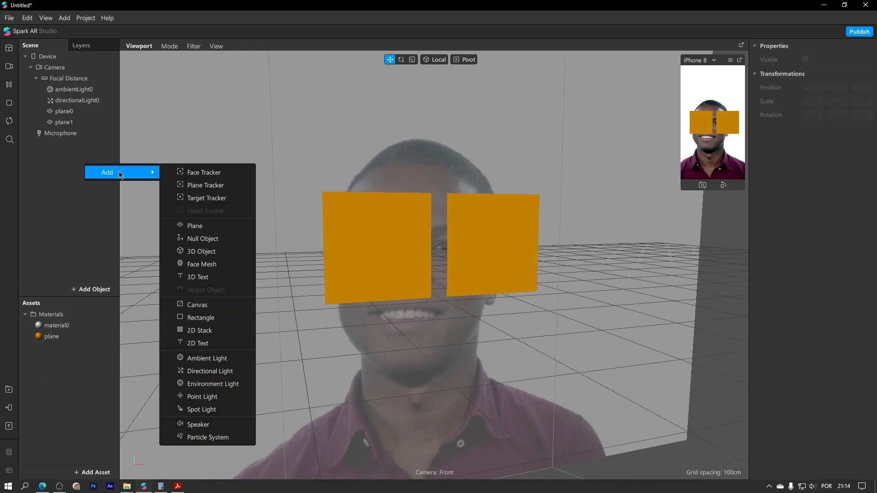
left_click(186, 319)
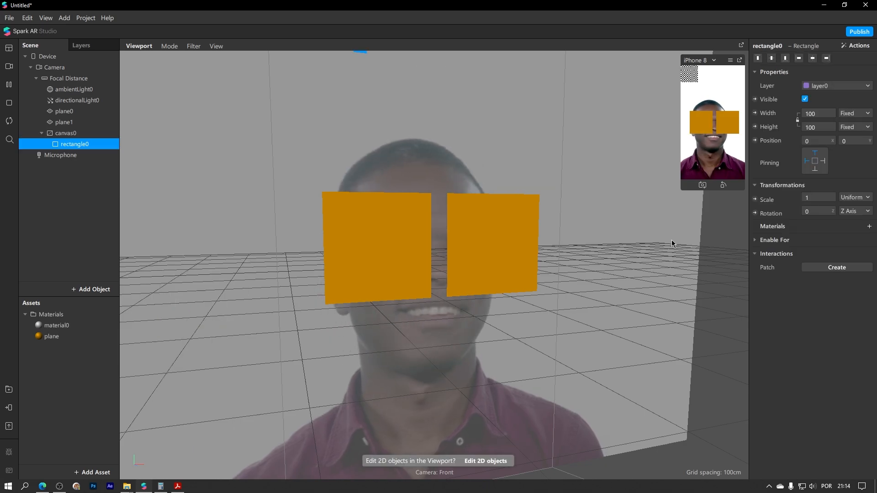
left_click(869, 226)
left_click(819, 253)
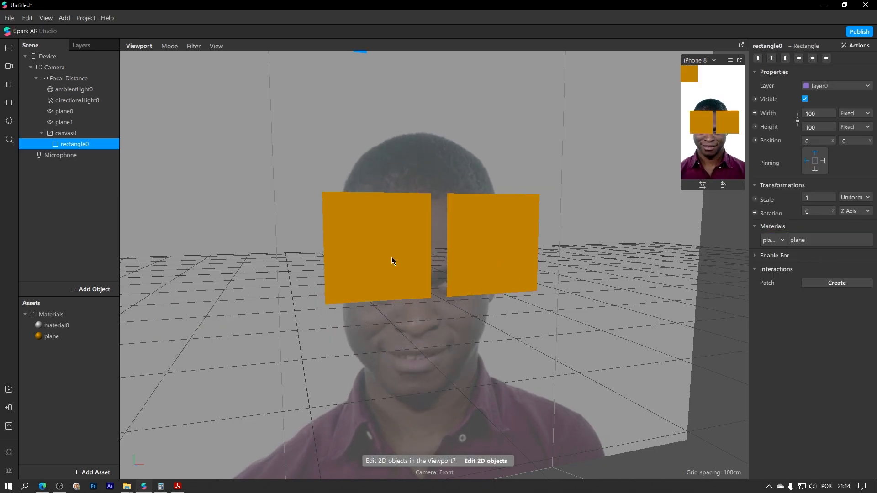
Import the free Icosahedron Primitive from the AR Library's 3D Shapes and place it in the scene.
left_click(8, 389)
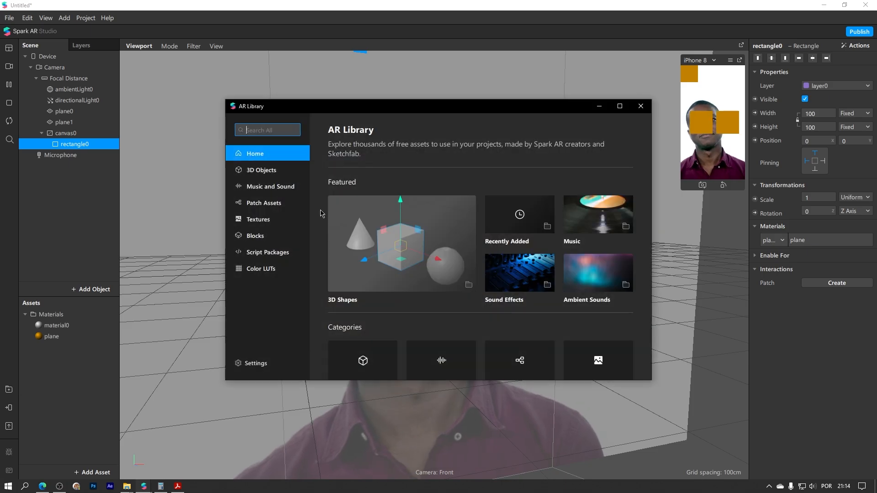
left_click(284, 170)
left_click(397, 275)
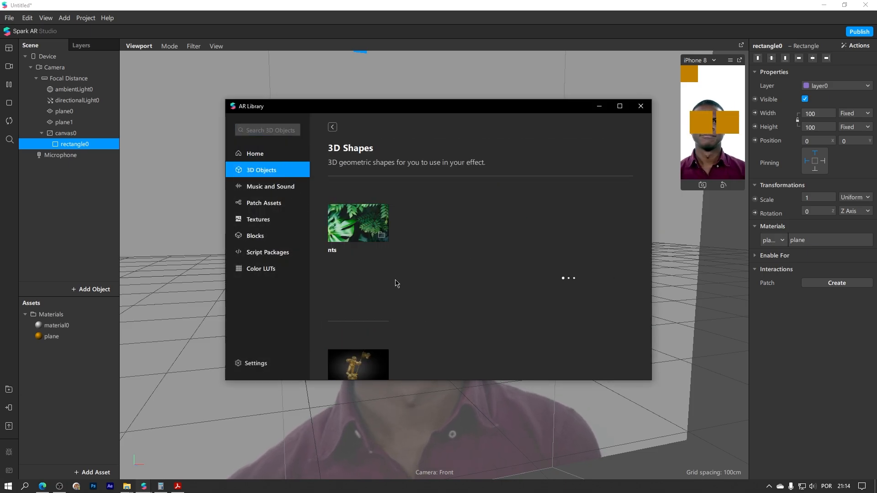
left_click(436, 211)
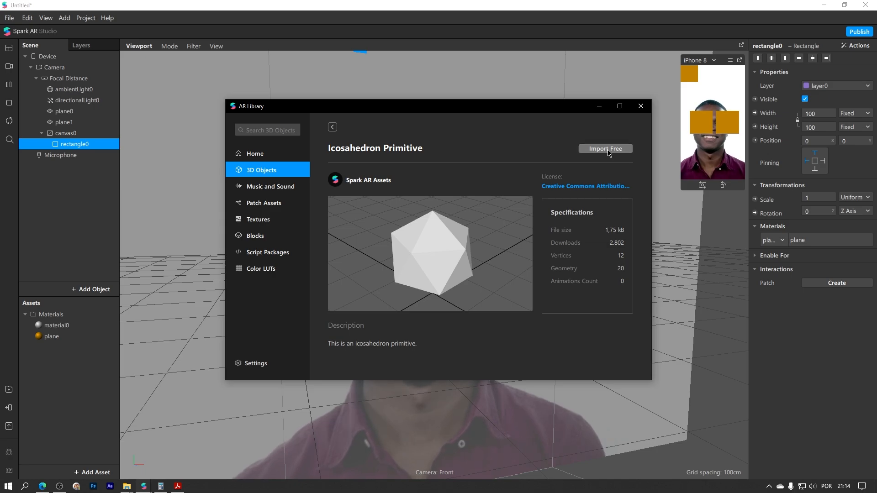
left_click(640, 107)
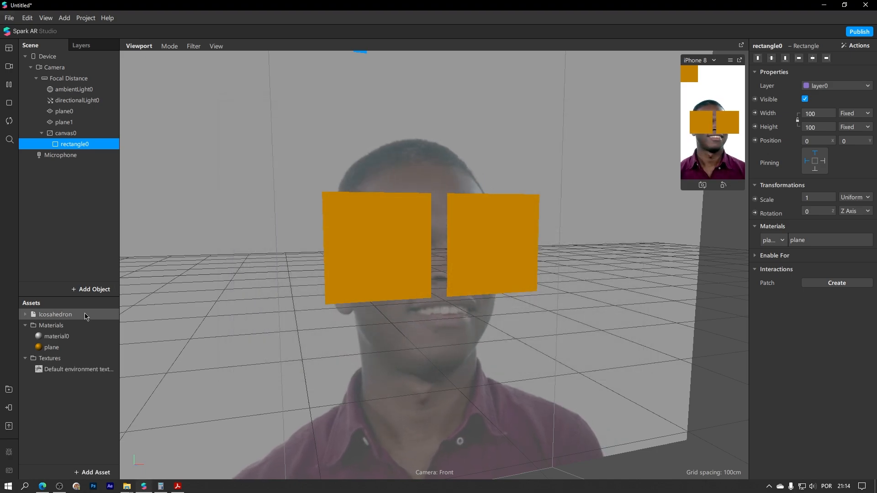
left_click_drag(86, 316, 95, 211)
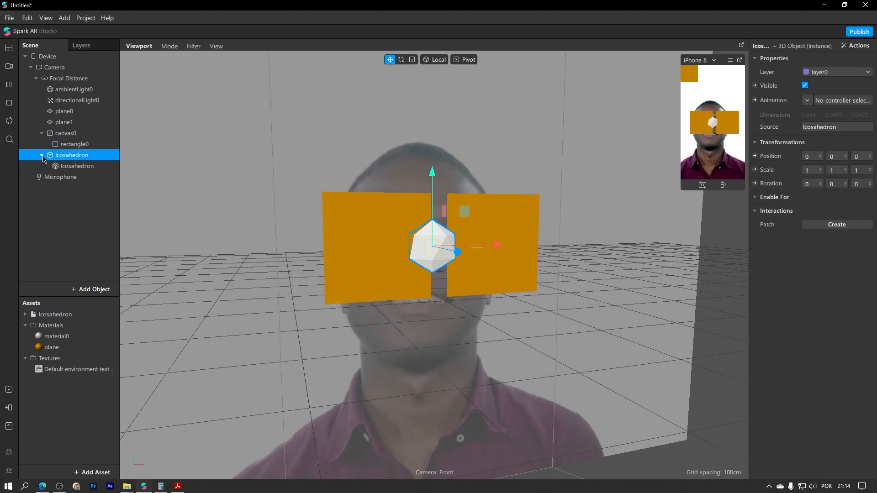
Inspect the Icosahedron's mesh and its Icosahedron_mat material, and change the mesh's material to "plane".
left_click(73, 166)
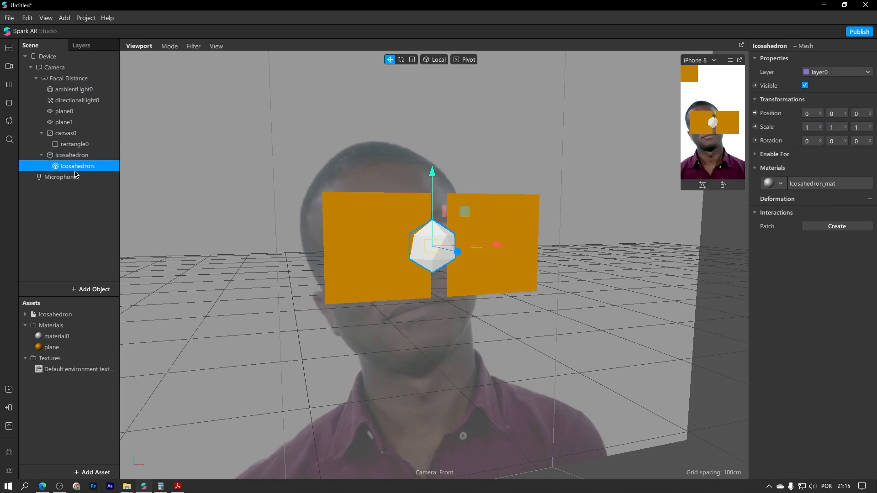
left_click(84, 156)
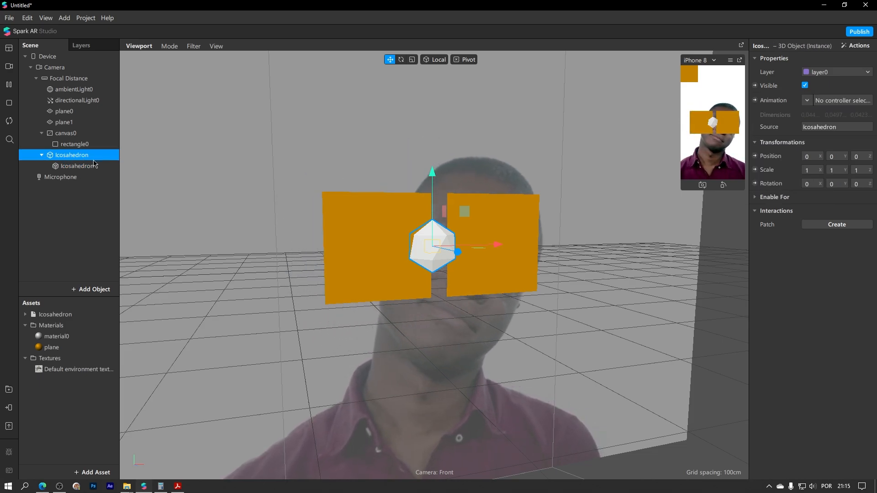
left_click(86, 168)
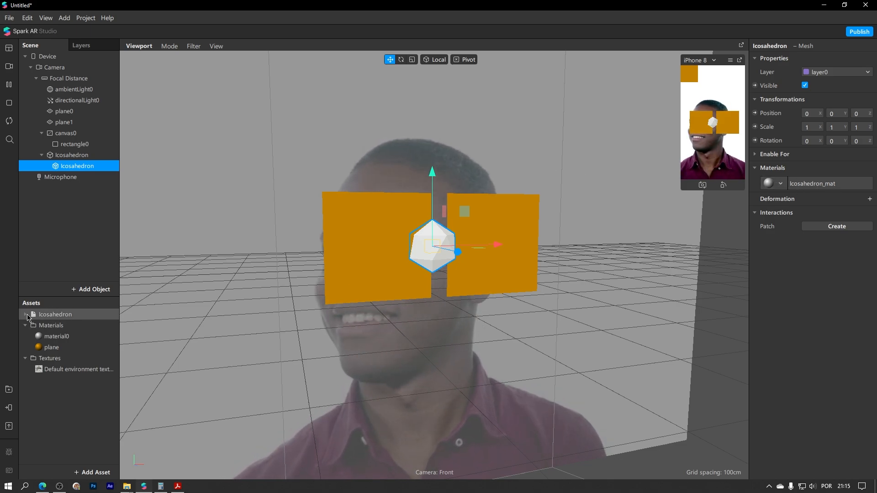
left_click(48, 318)
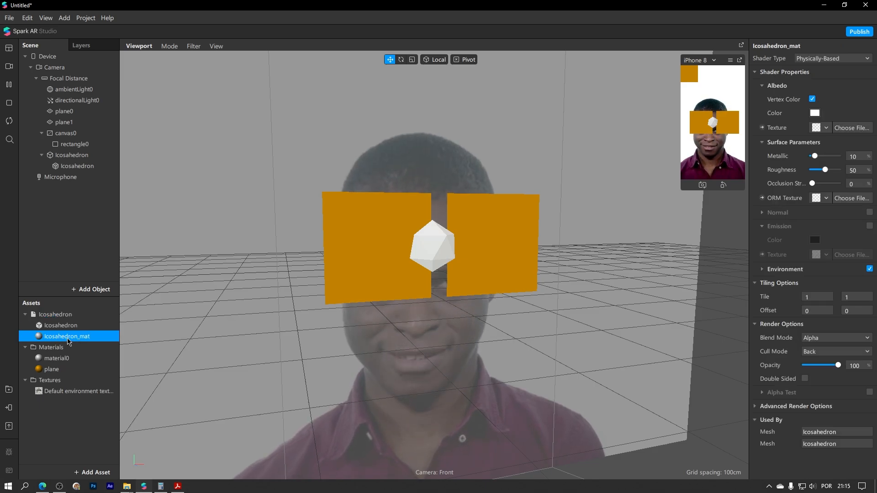
left_click(75, 166)
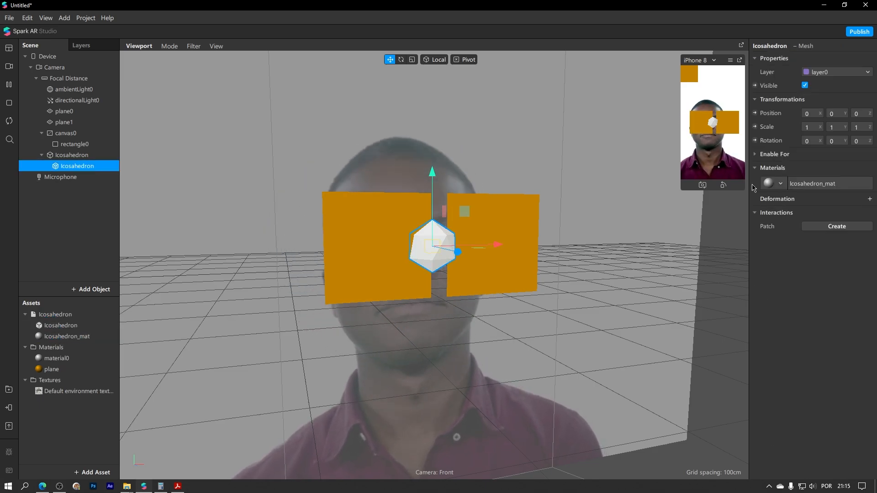
left_click(781, 184)
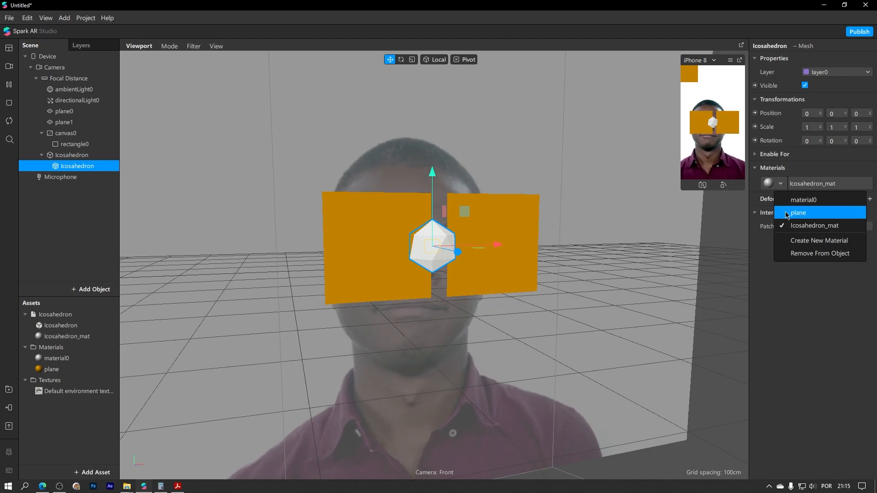
left_click(786, 212)
right_click_drag(521, 225, 360, 239)
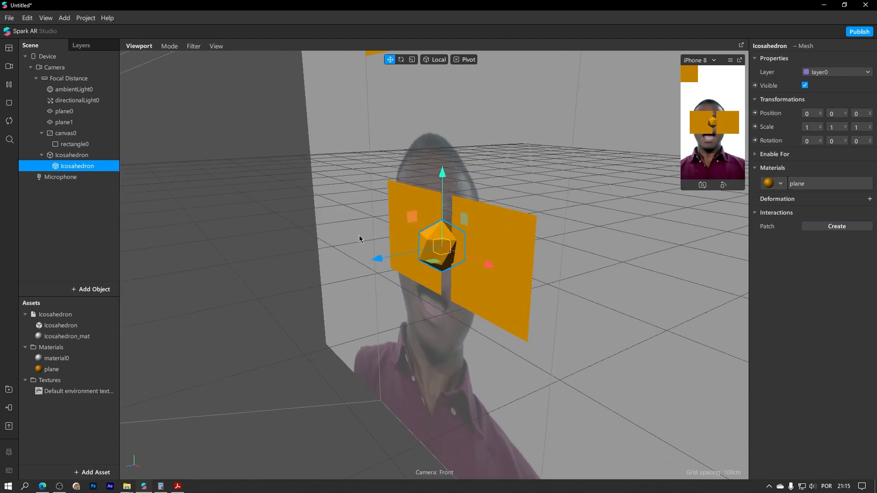
right_click_drag(322, 191, 488, 171)
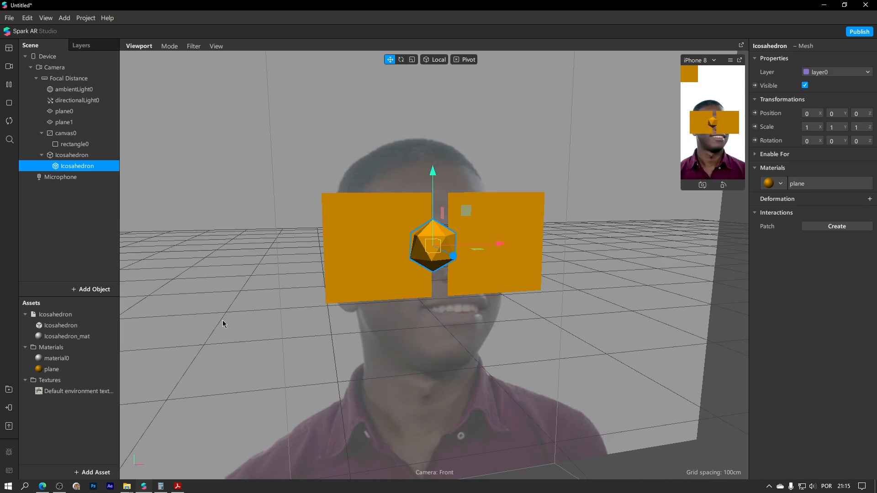
Switch to the s-010.pdf slides in Adobe Acrobat and advance past the plane0 materials slide.
mouse_move(173, 489)
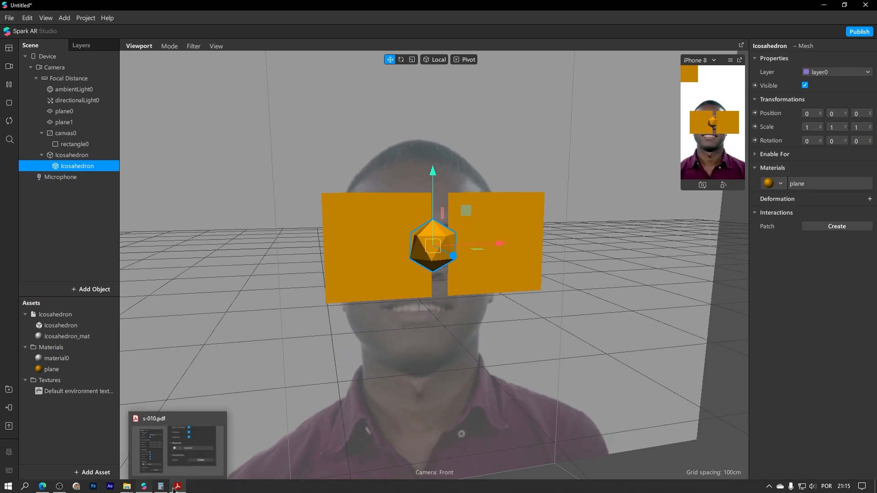
left_click(174, 489)
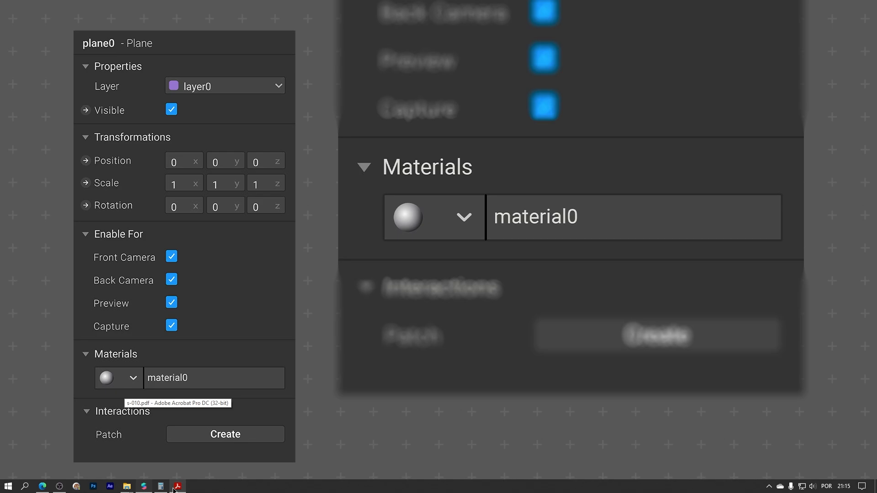
left_click(301, 367)
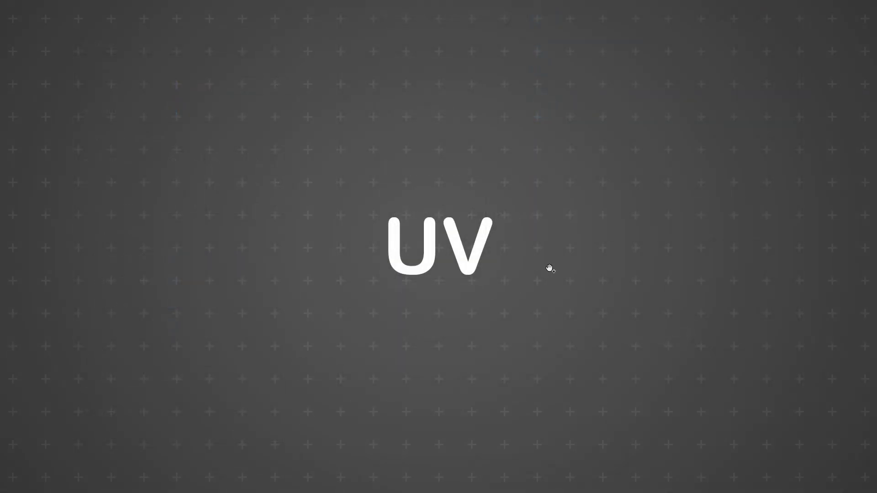
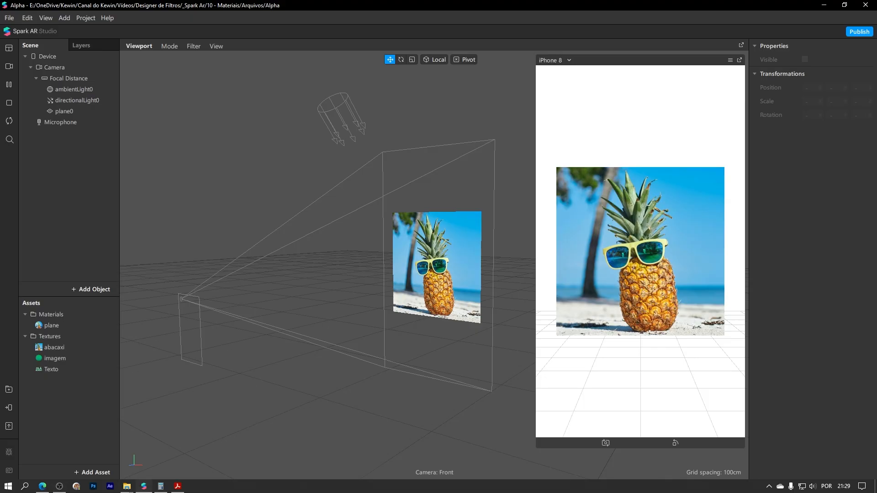
In the Alpha project, open the "plane" material assigned to plane0 and enable its Alpha option.
scroll(384, 204, "up", 5)
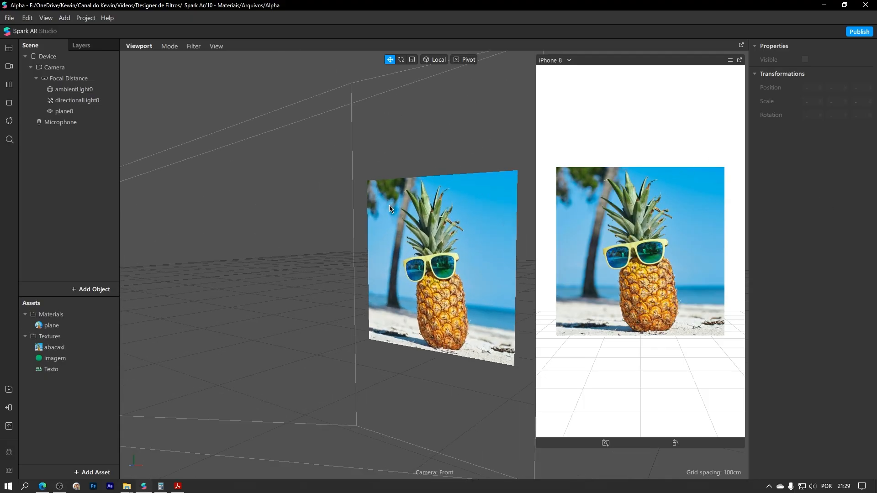
left_click(100, 113)
left_click_drag(385, 183, 258, 164, "alt")
left_click(269, 157)
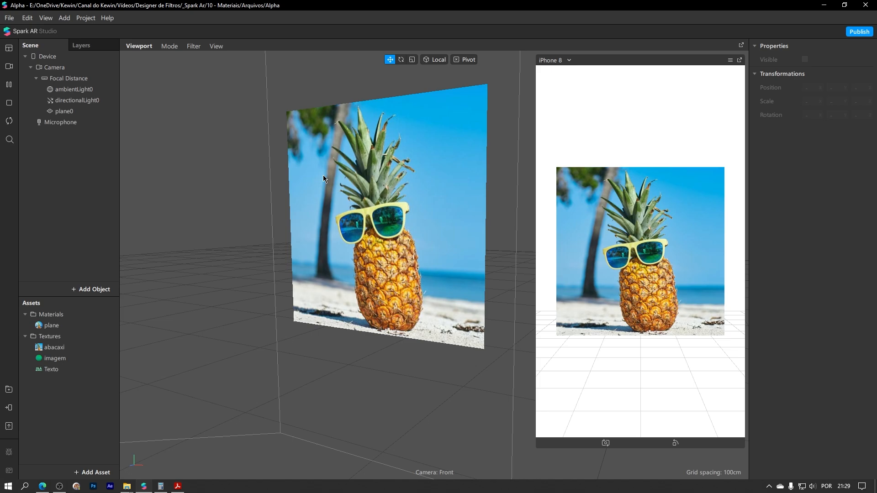
left_click(409, 184)
left_click(821, 185)
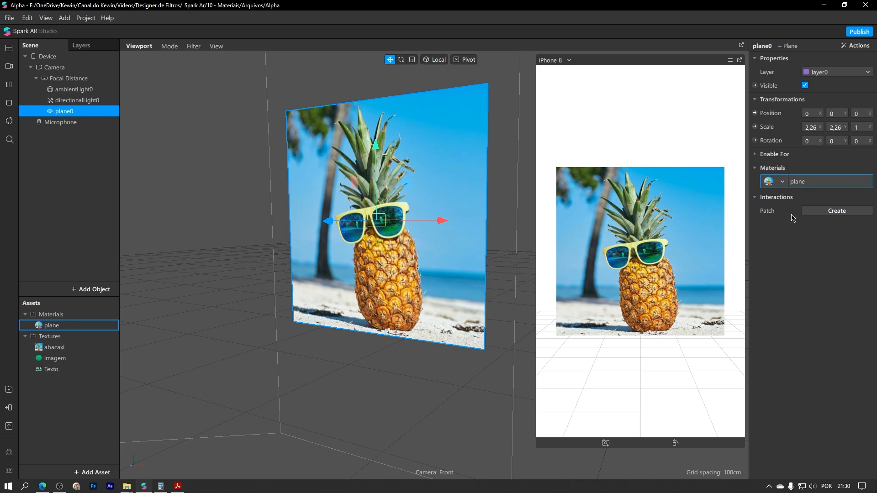
left_click(803, 184)
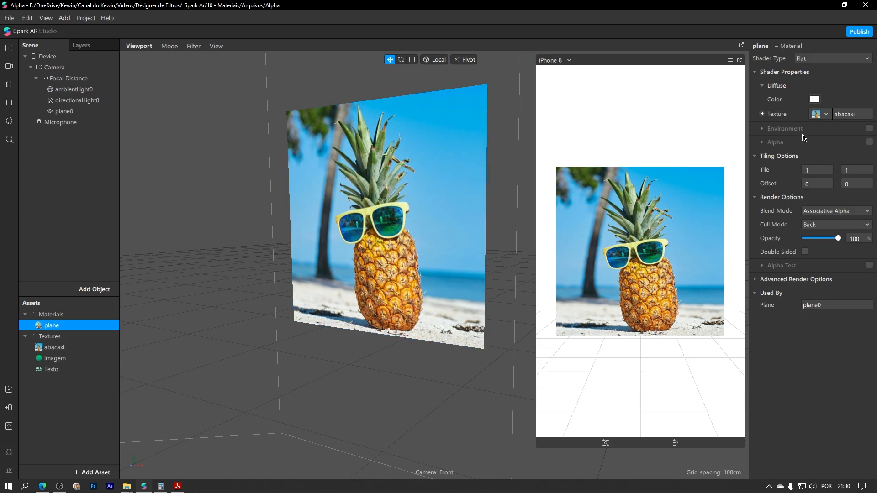
left_click(869, 142)
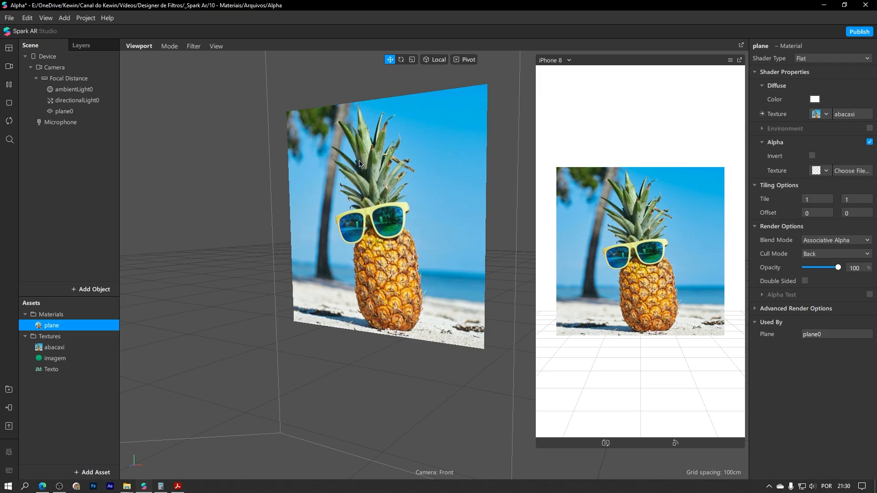
right_click_drag(315, 175, 369, 183)
scroll(377, 174, "down", 2)
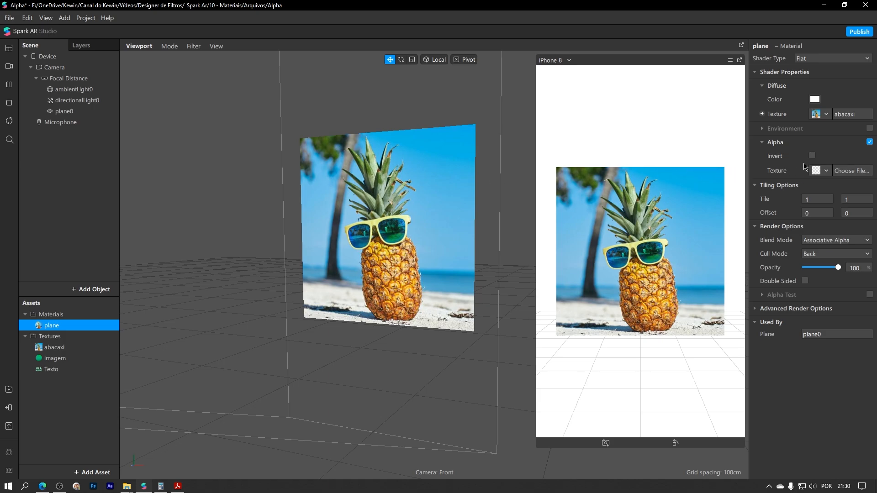
Examine the imagem and Texto textures as candidates for the material's Alpha texture.
left_click(849, 172)
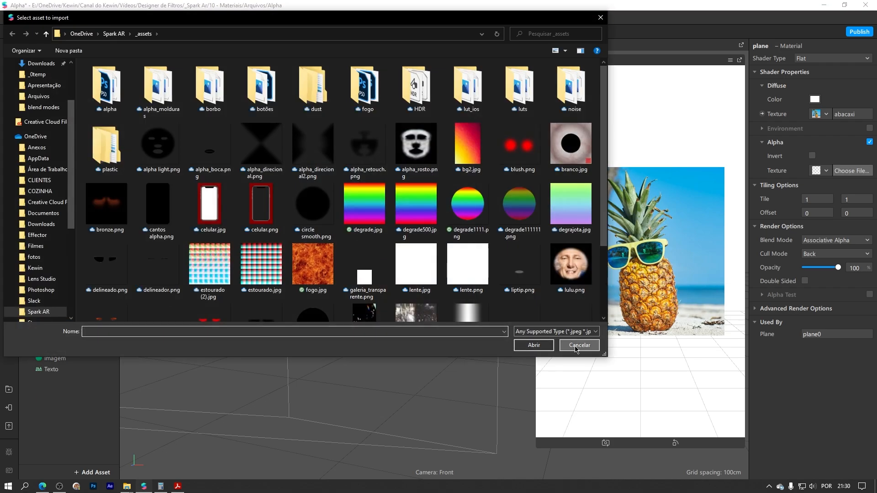
left_click(576, 349)
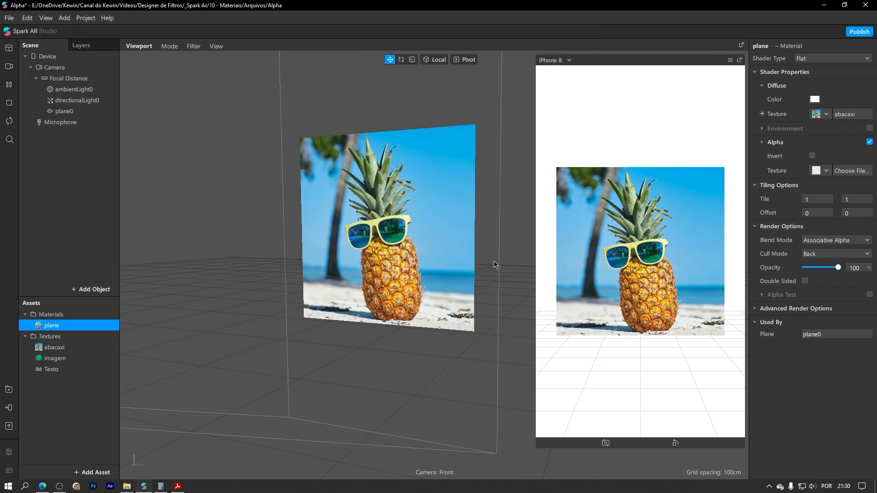
left_click(816, 171)
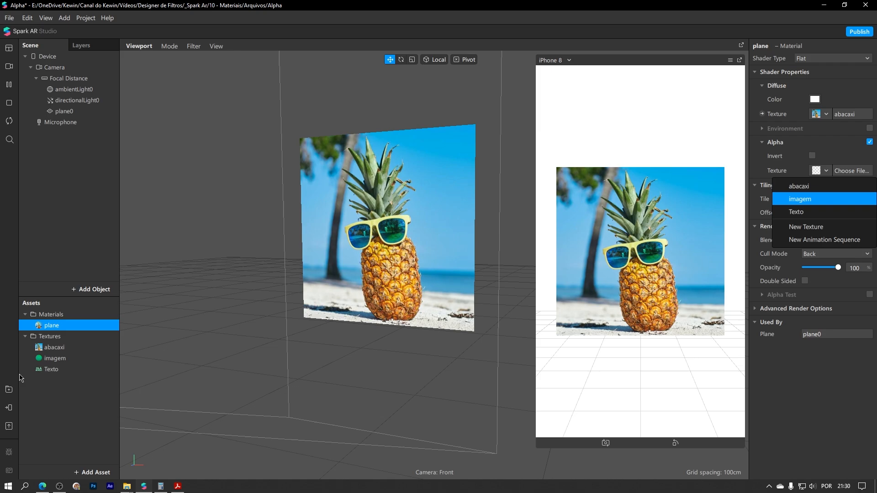
left_click(66, 360)
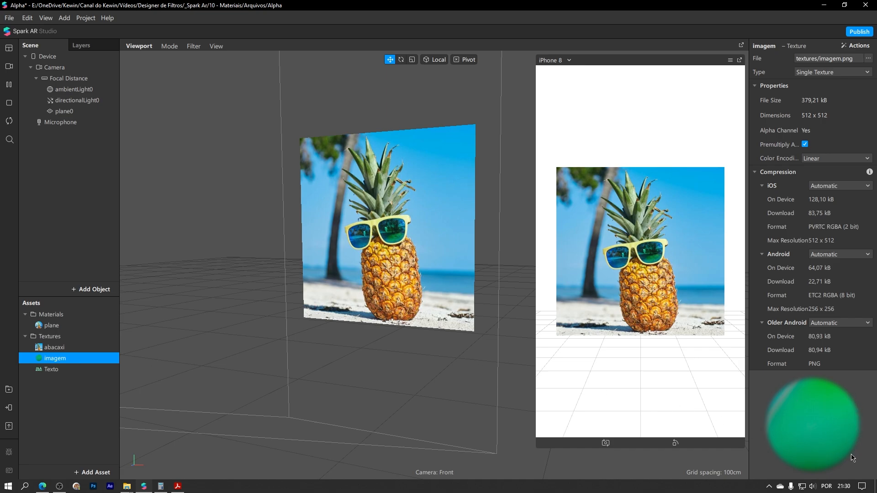
left_click(78, 370)
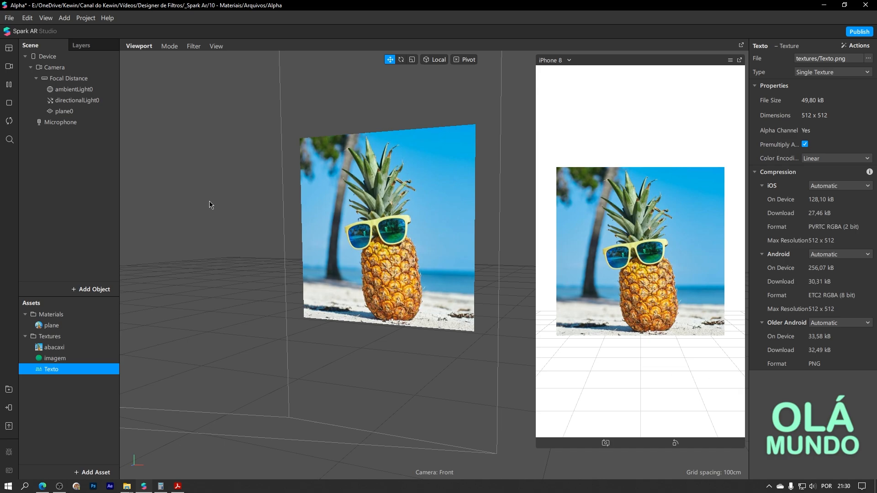
Reopen the "plane" material from plane0 and set its Alpha texture to imagem.
left_click(64, 111)
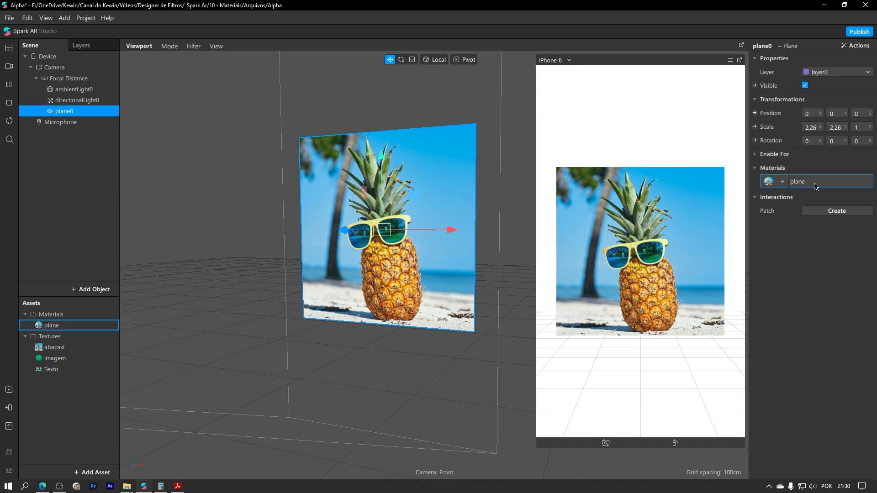
left_click(816, 183)
left_click(762, 143)
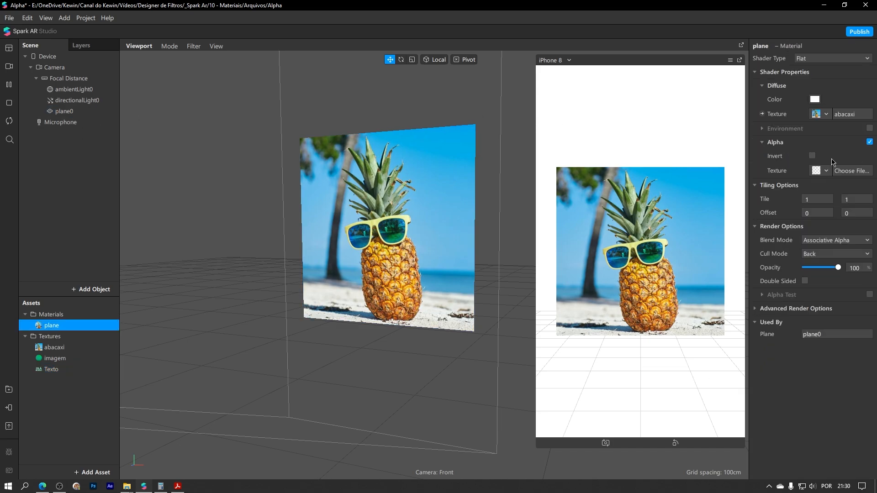
left_click(815, 173)
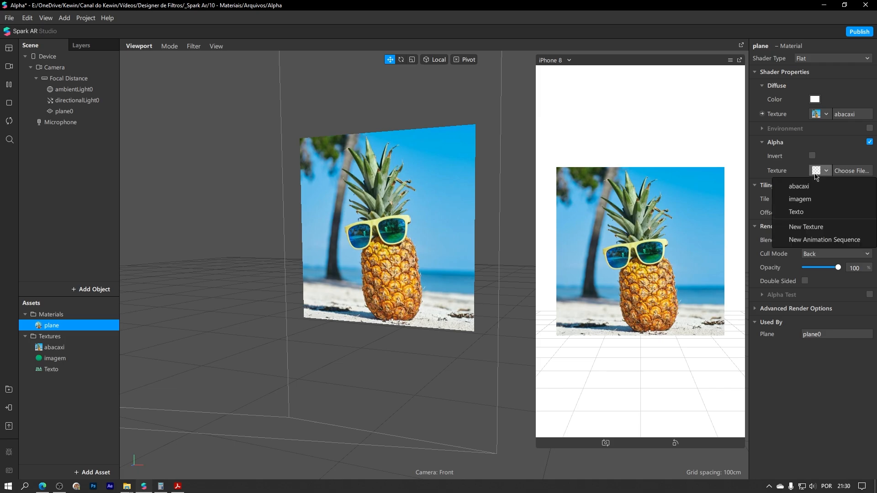
left_click(800, 198)
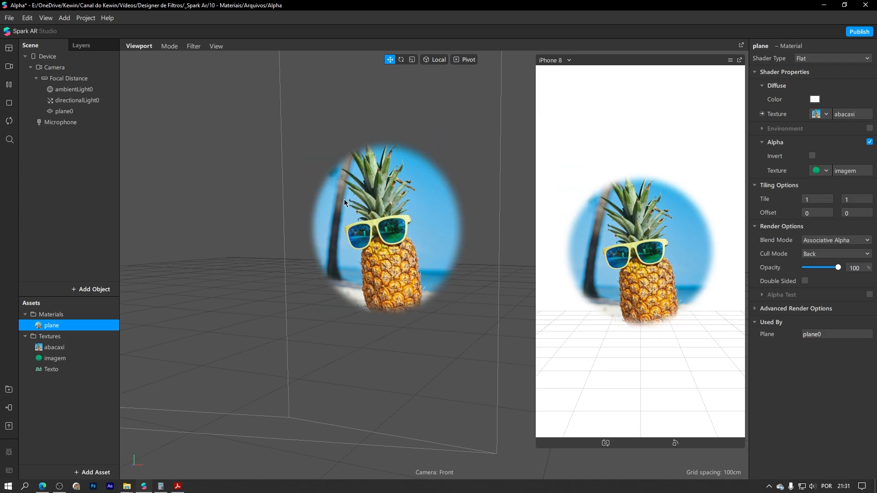
right_click_drag(344, 200, 393, 182)
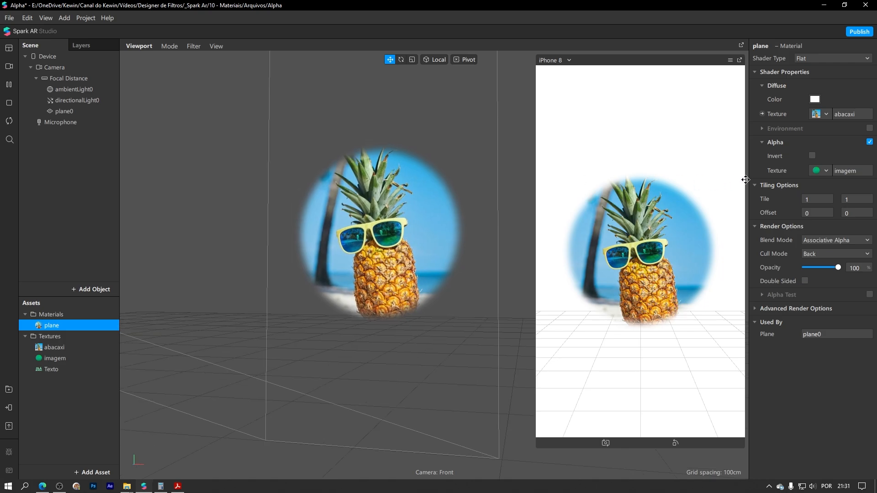
Change the "plane" material's Alpha texture to Texto and enable Invert.
left_click(827, 179)
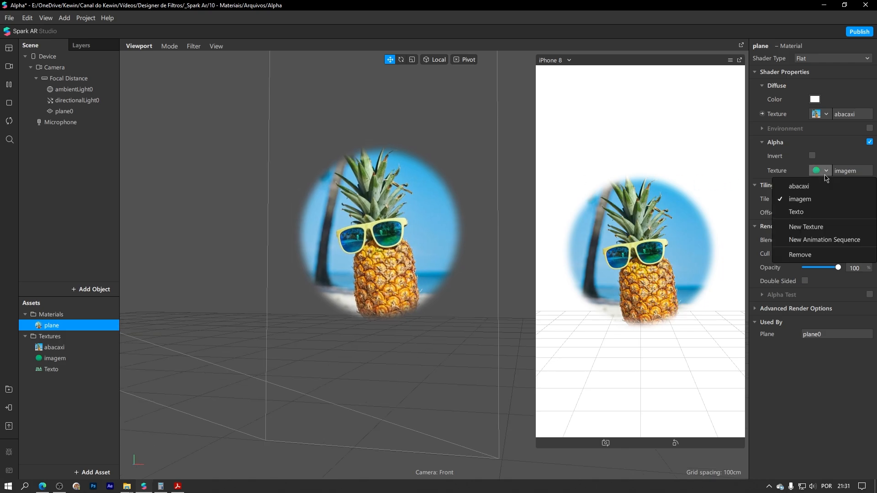
left_click(794, 213)
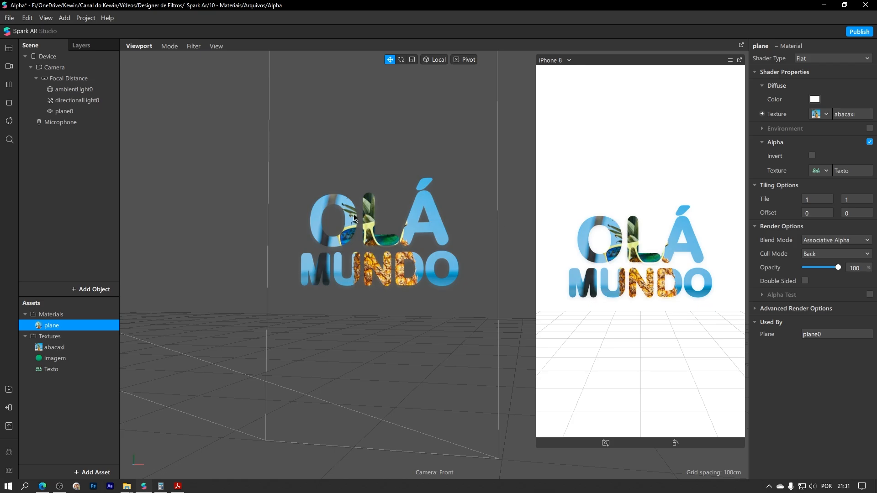
right_click_drag(354, 219, 452, 231)
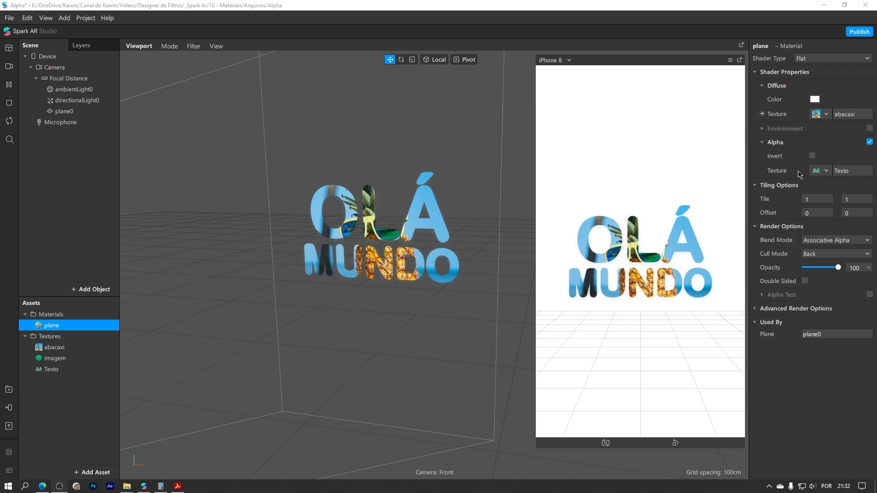
left_click(811, 156)
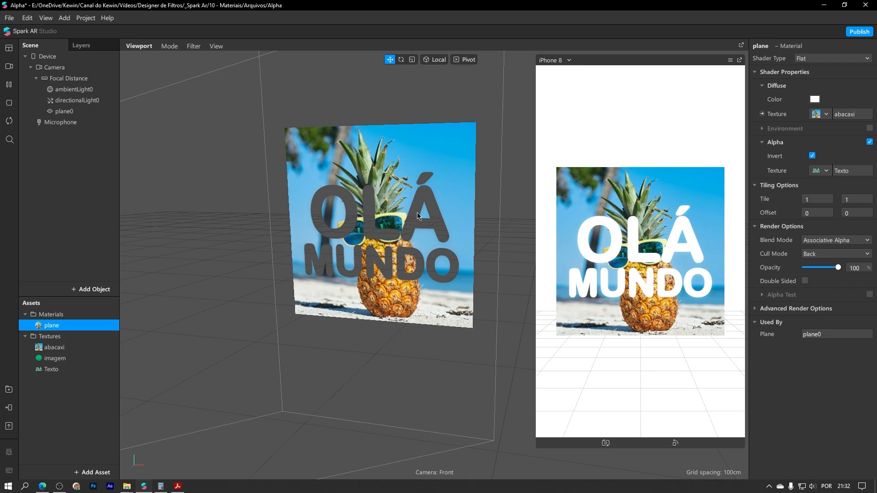
mouse_move(417, 213)
middle_mouse_down()
mouse_move(425, 201)
mouse_move(411, 201)
middle_mouse_up()
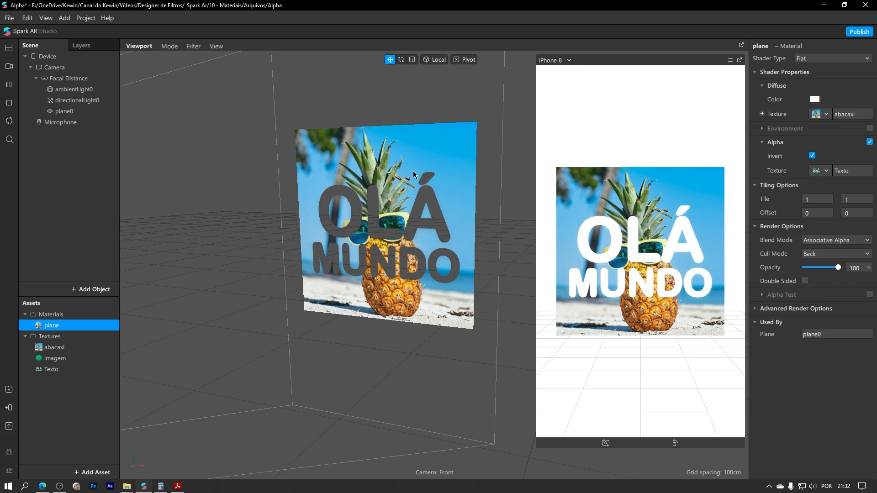
Switch the "plane" material's Alpha texture back to imagem and disable Invert.
left_click(823, 170)
left_click(800, 202)
left_click(812, 156)
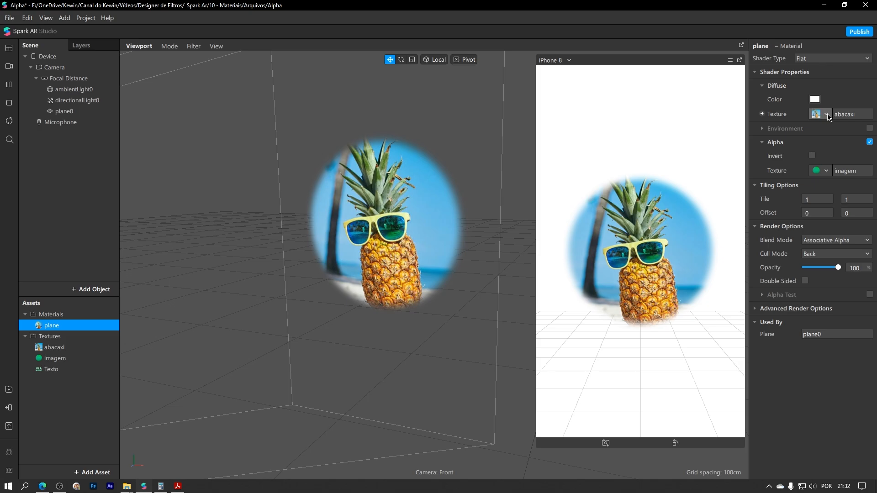
Remove the Alpha texture from the "plane" material and set its Diffuse texture to imagem.
left_click(821, 170)
left_click(797, 254)
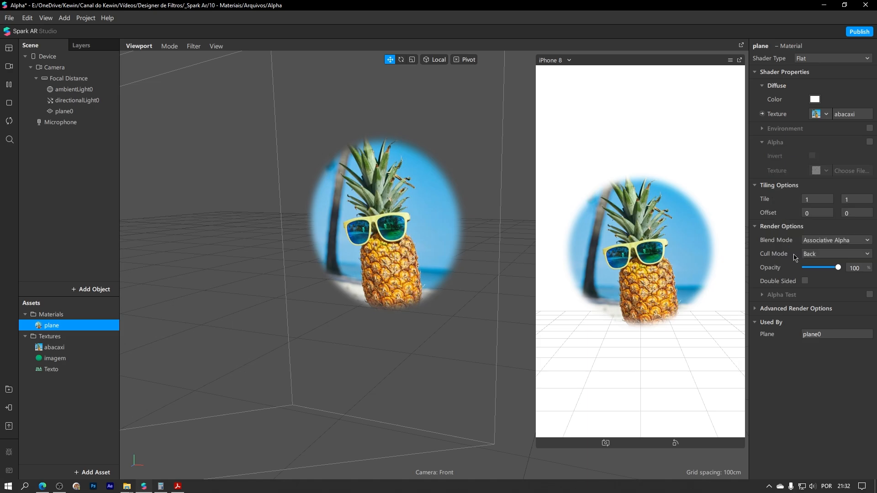
left_click(824, 115)
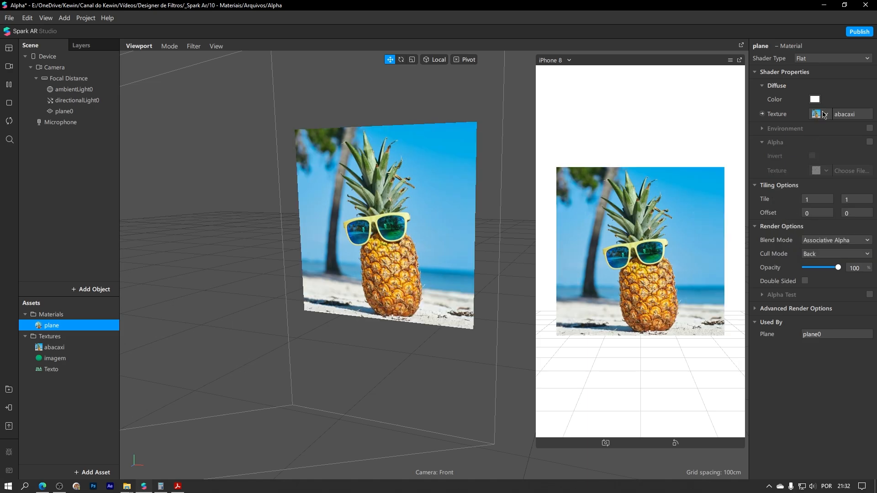
left_click(802, 145)
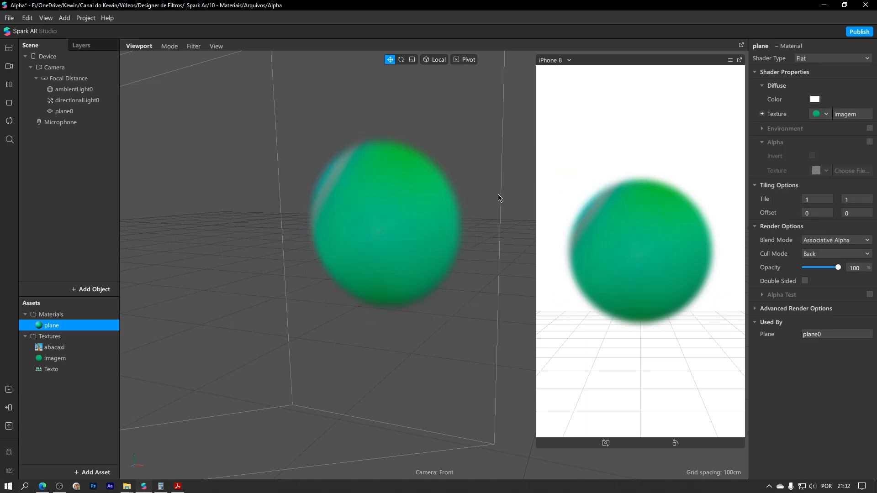
Duplicate plane0 and arrange the two planes one above the other, with plane0 on top at about Y 0,12.
left_click_drag(484, 187, 456, 183)
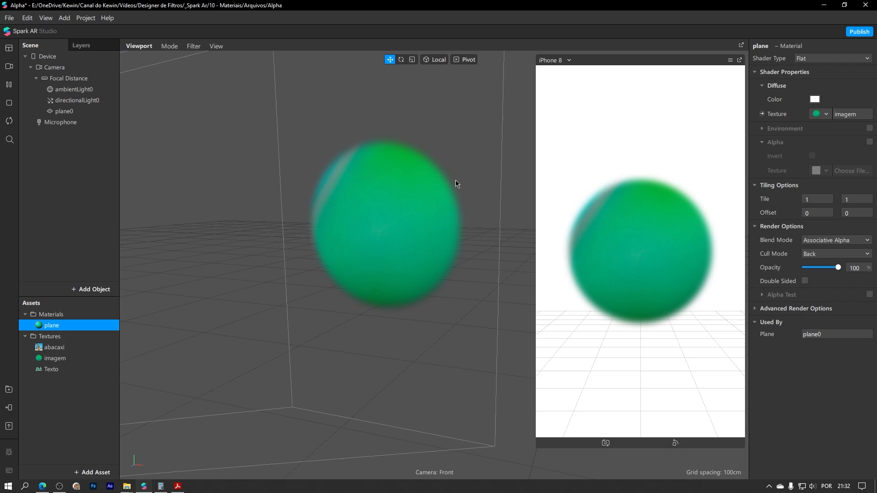
left_click_drag(443, 185, 396, 122)
left_click(403, 249)
key("ctrl+d")
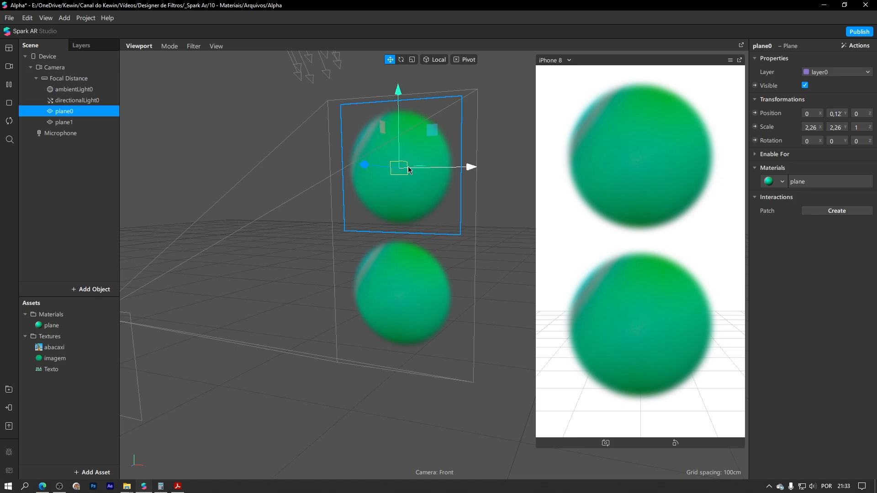
Duplicate the "plane" material and assign the copy, plane0, to the lower plane1 object.
left_click(52, 327)
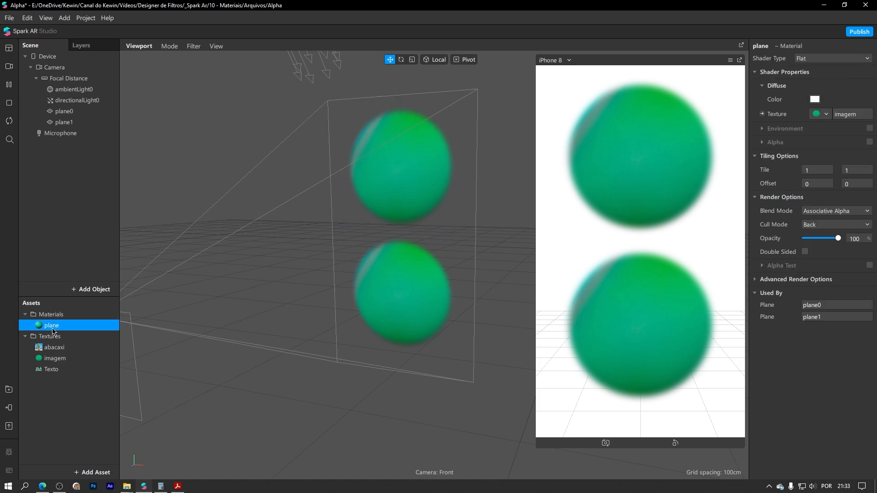
key("ctrl+d")
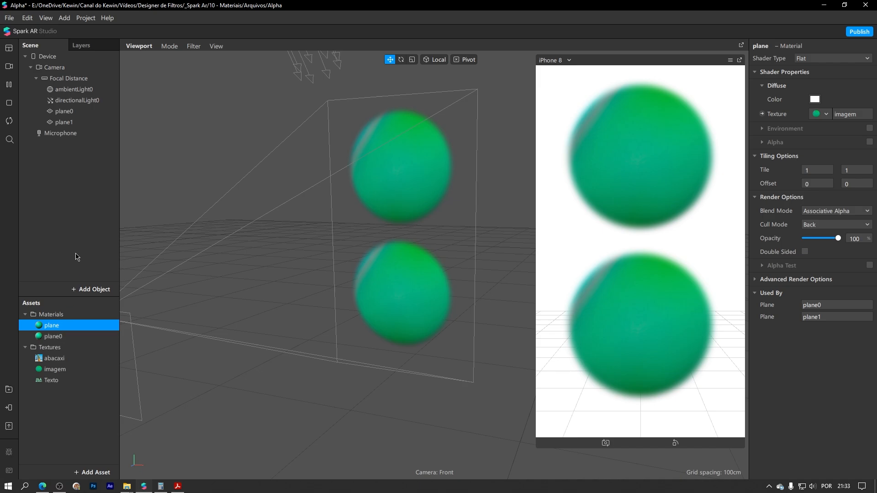
left_click(71, 125)
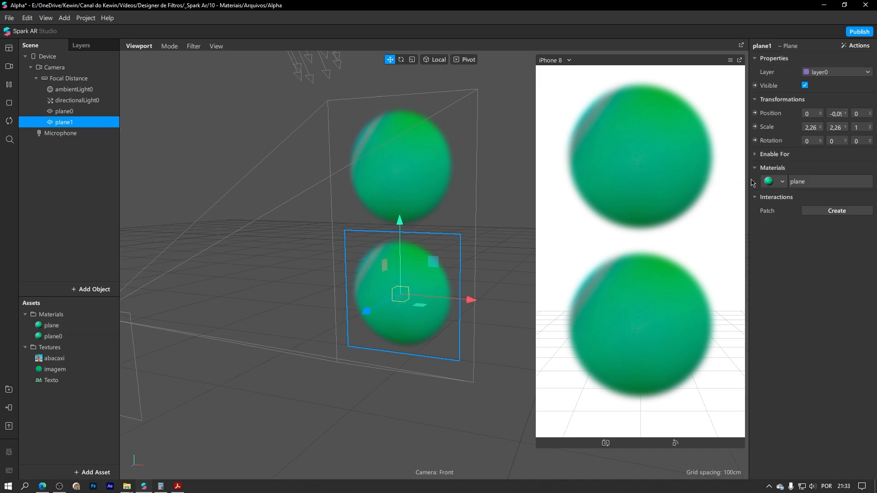
left_click(780, 182)
left_click(795, 205)
Open the plane0 material, enable its Alpha option and set the Alpha texture to Texto.
left_click(798, 183)
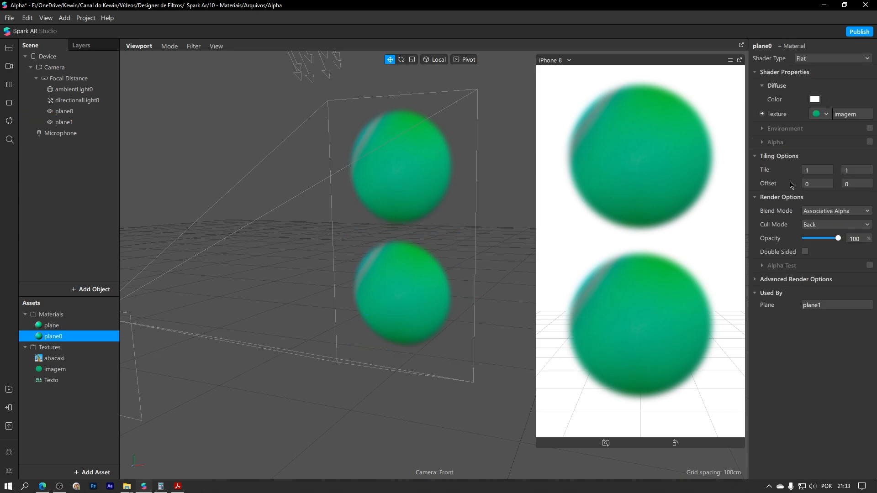
left_click(870, 142)
left_click(822, 170)
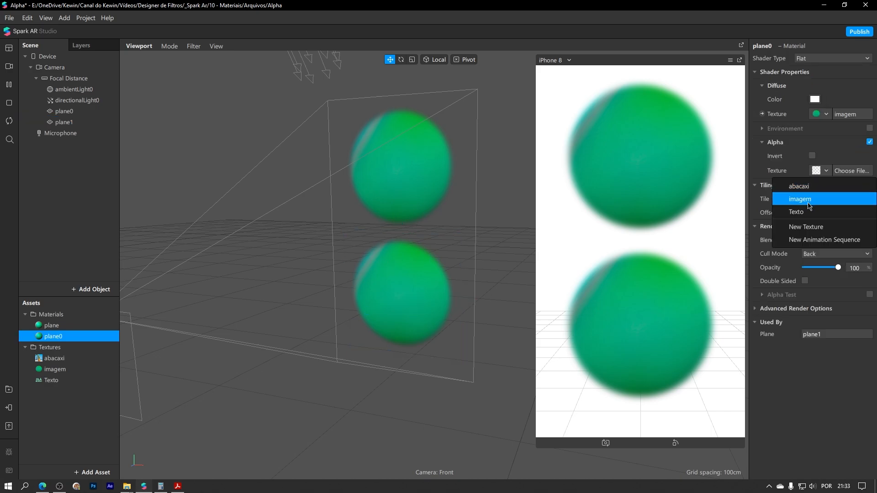
left_click(805, 211)
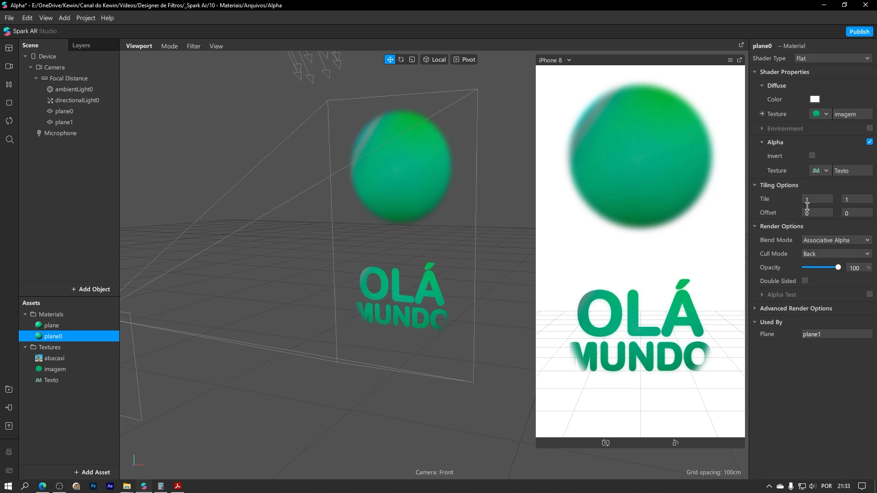
scroll(421, 311, "up", 5)
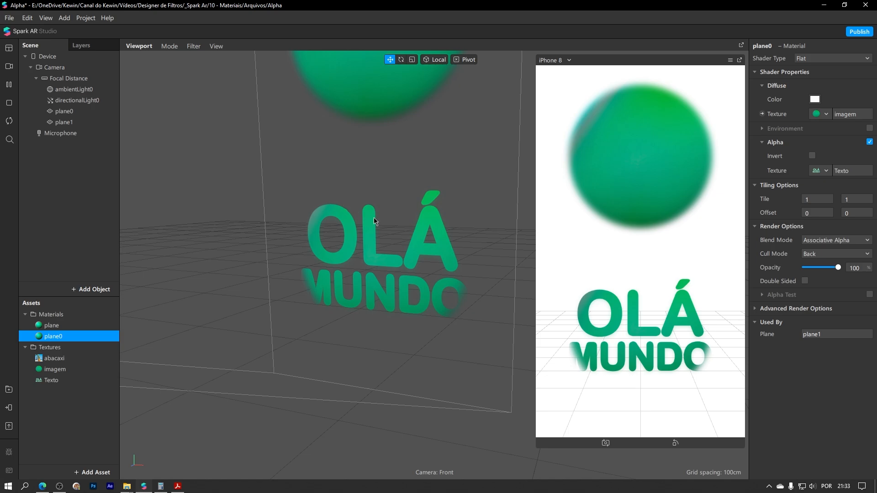
right_click_drag(374, 217, 438, 263)
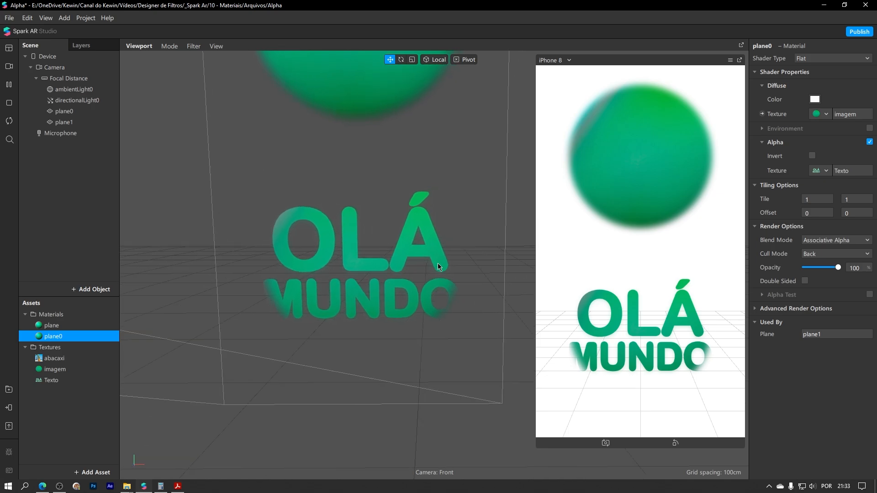
Invert the alpha of the plane0 material so the text is cut out of the lower image, keeping Texto as its texture.
left_click(812, 156)
scroll(420, 247, "down", 3)
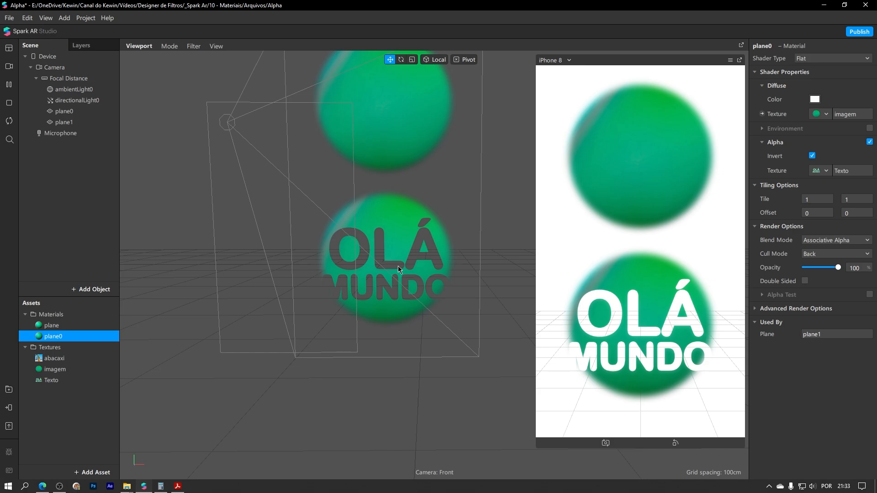
right_click_drag(401, 261, 448, 241)
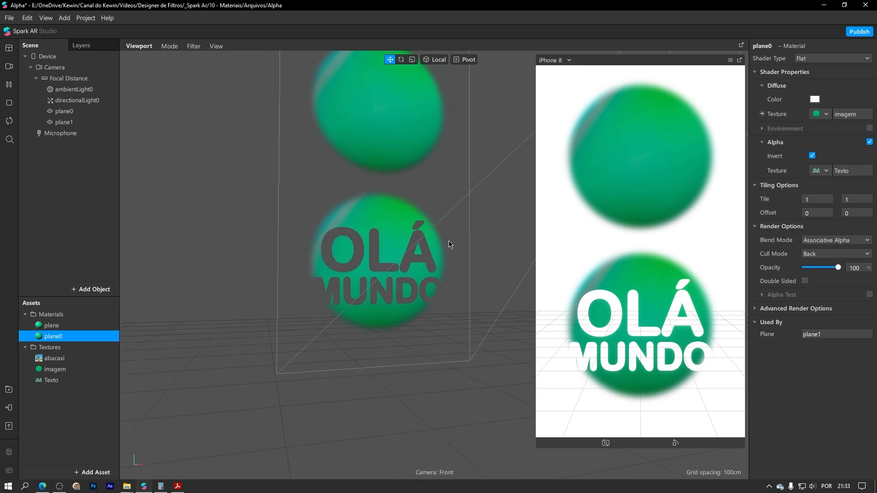
left_click(821, 170)
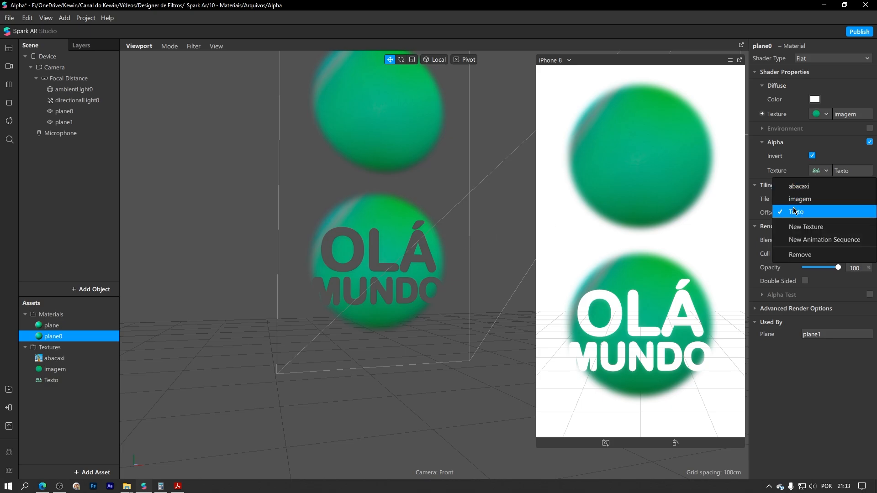
left_click(768, 172)
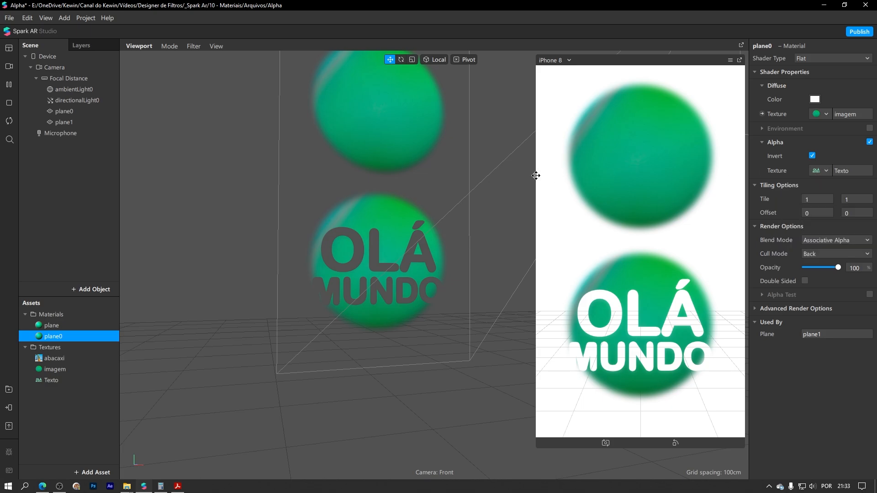
right_click_drag(450, 214, 401, 240)
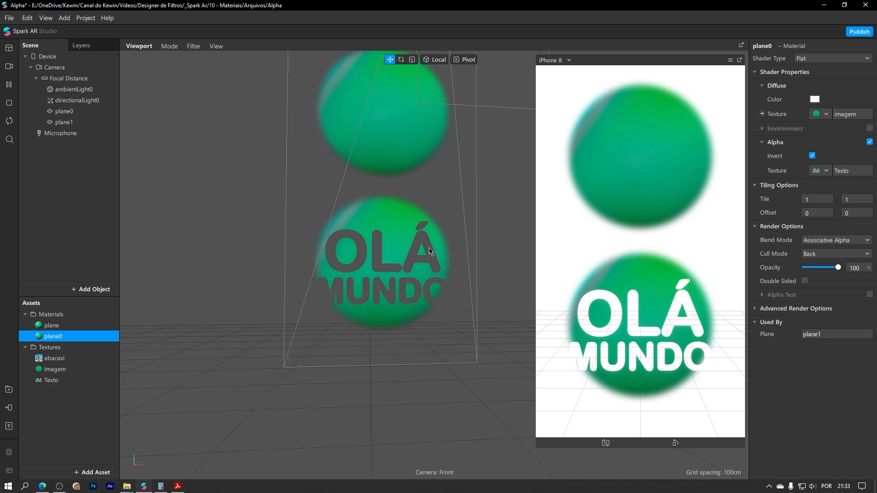
right_click_drag(433, 215, 424, 259)
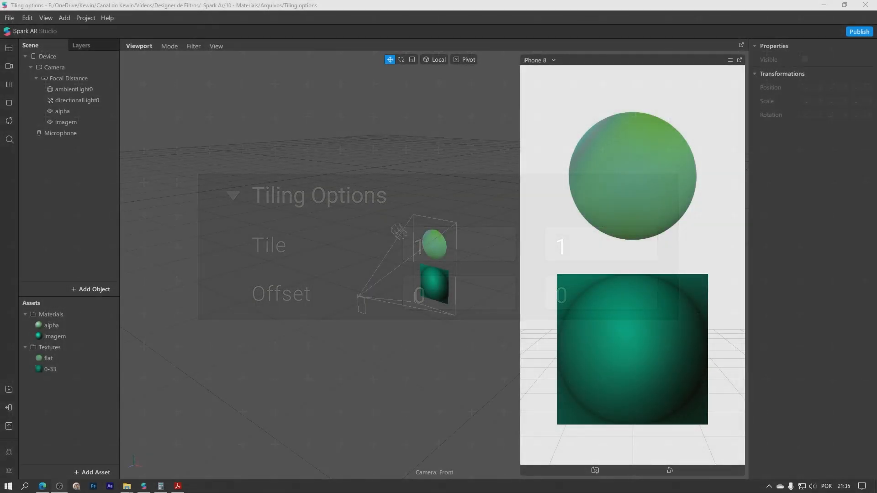
Select the alpha and imagem planes in turn and open the material used by the imagem plane.
left_click_drag(407, 237, 420, 222)
left_click(405, 190)
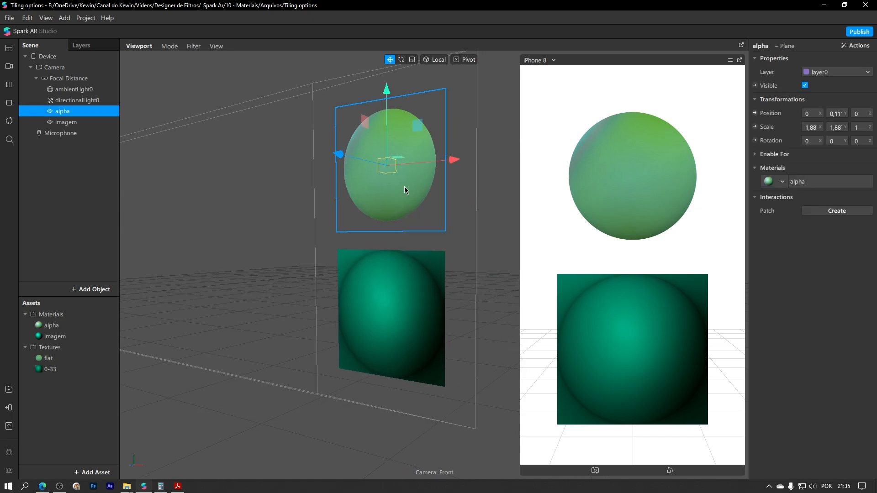
left_click_drag(333, 215, 385, 212)
left_click(386, 277)
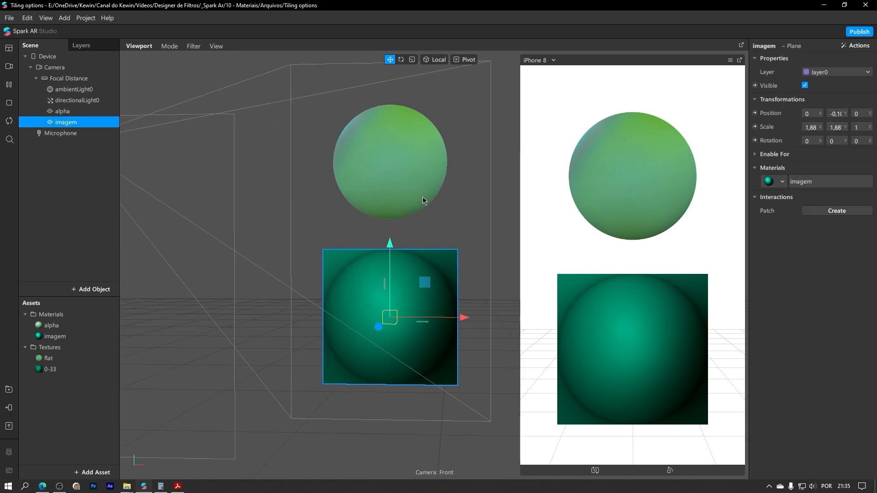
left_click(423, 197)
left_click(393, 284)
left_click(811, 185)
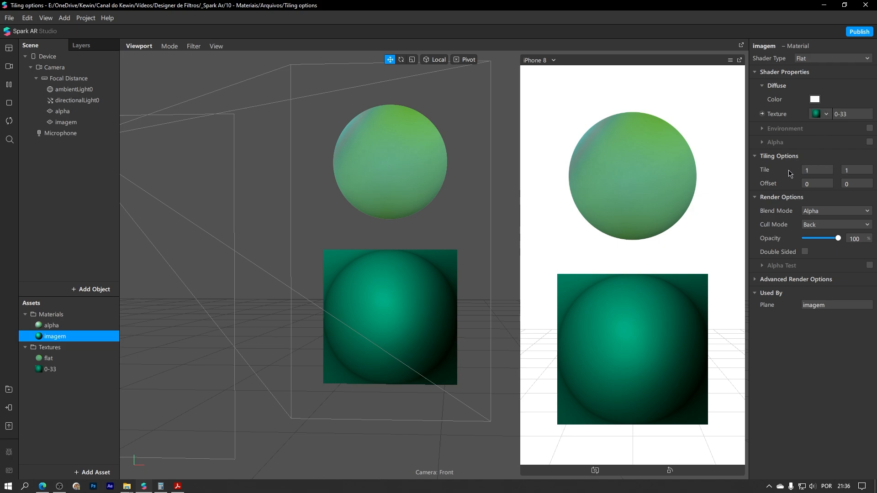
Try a horizontal Tile of 0,5 on the imagem material twice, restoring it to 1 each time.
left_click(808, 171)
type(".5")
key("Return")
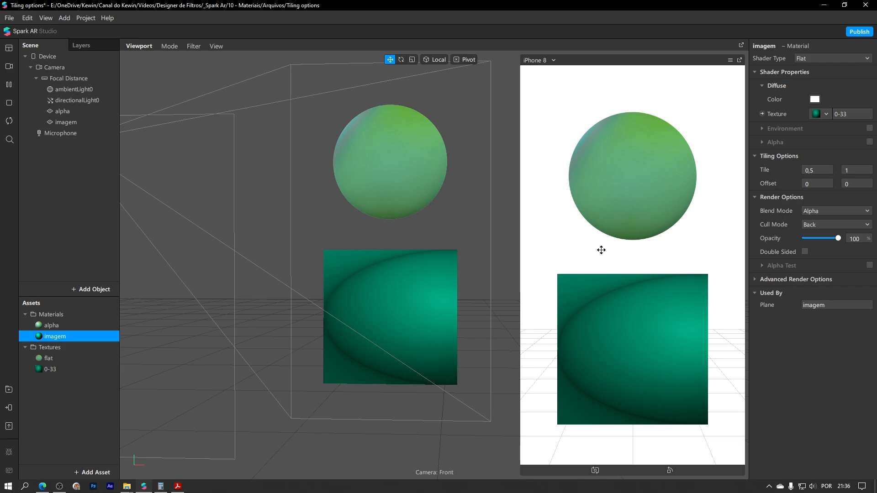
double_click(816, 170)
type("1")
key("Return")
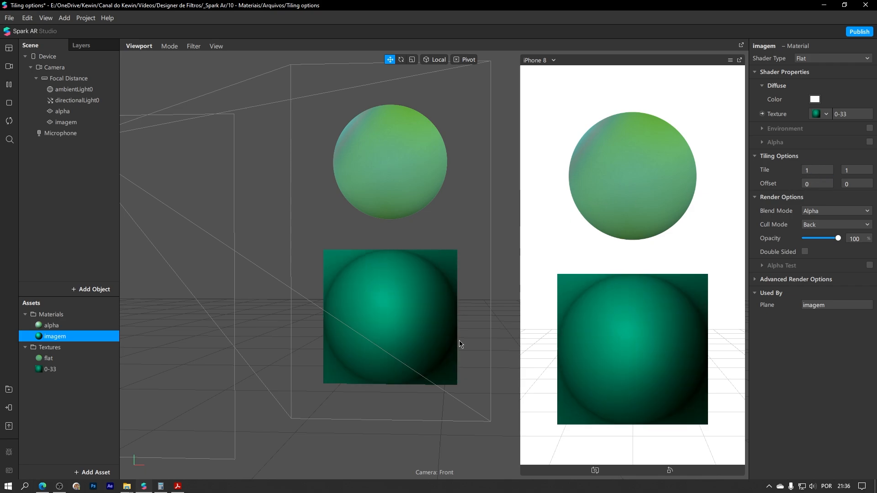
double_click(811, 170)
type("0,5")
key("Return")
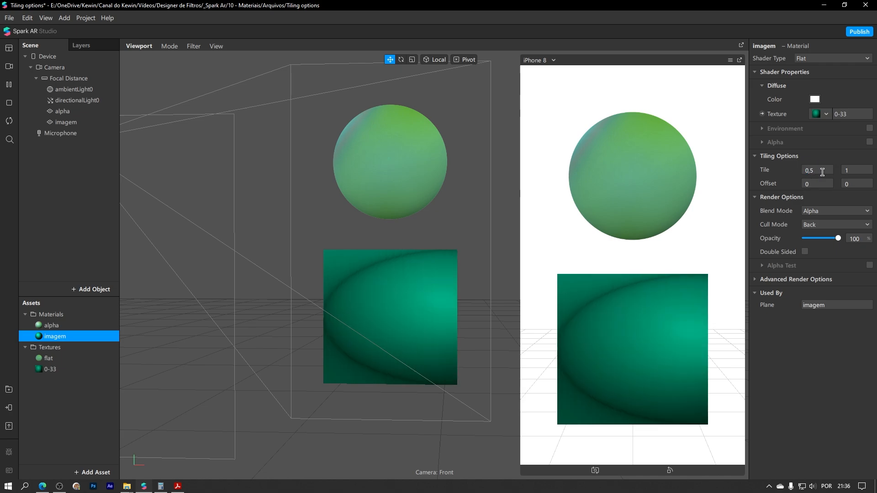
double_click(823, 171)
type("1")
key("Return")
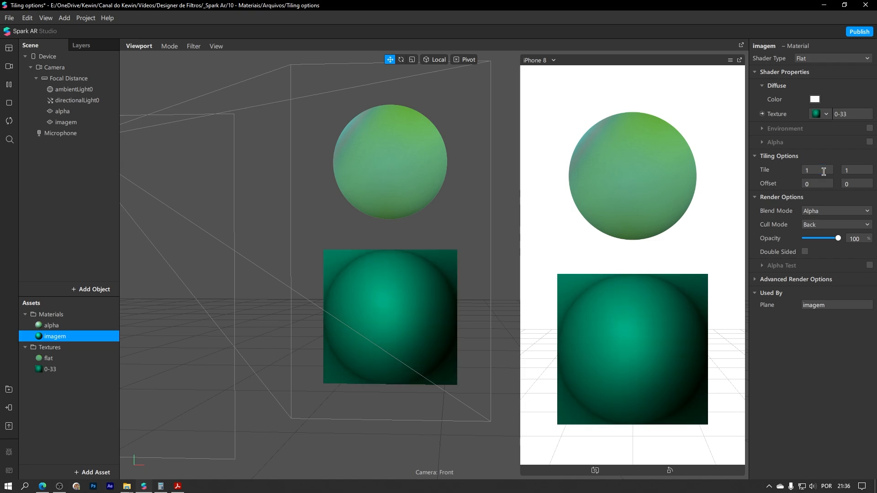
Try a vertical Tile of 0,5 on the imagem material and restore it to 1.
double_click(851, 171)
type("0,5")
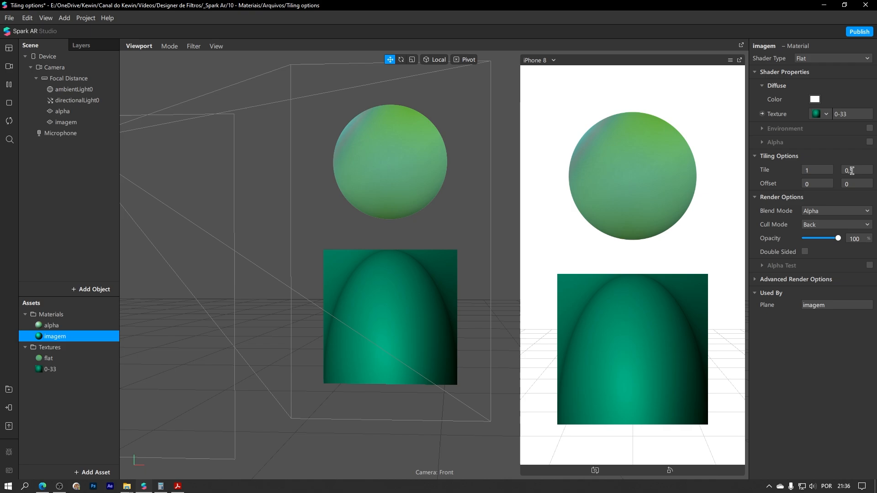
key("Return")
type("1")
key("Return")
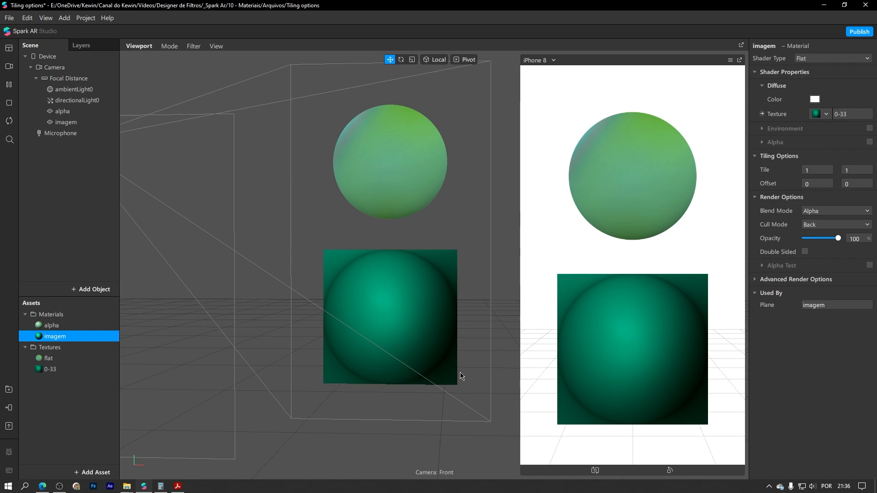
Set the imagem material's horizontal Tile to 2 and the 0-33 texture's U Tiling Mode to Repeat.
left_click(818, 172)
type("2")
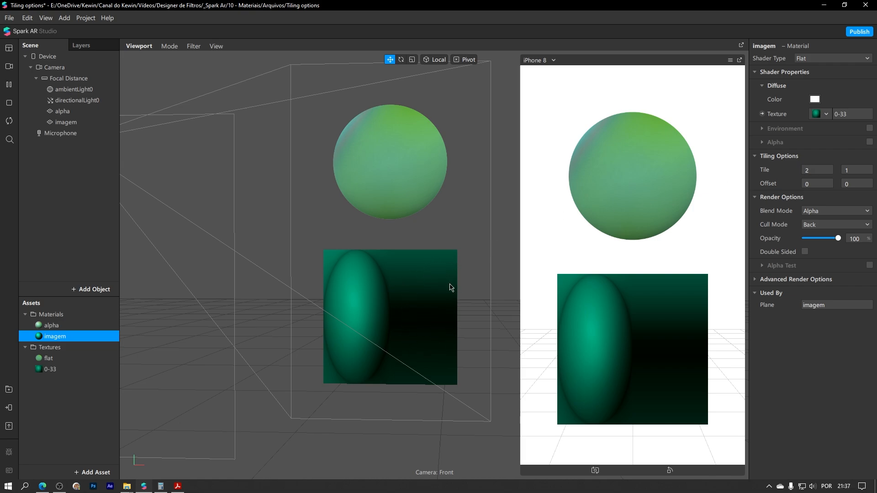
left_click(81, 367)
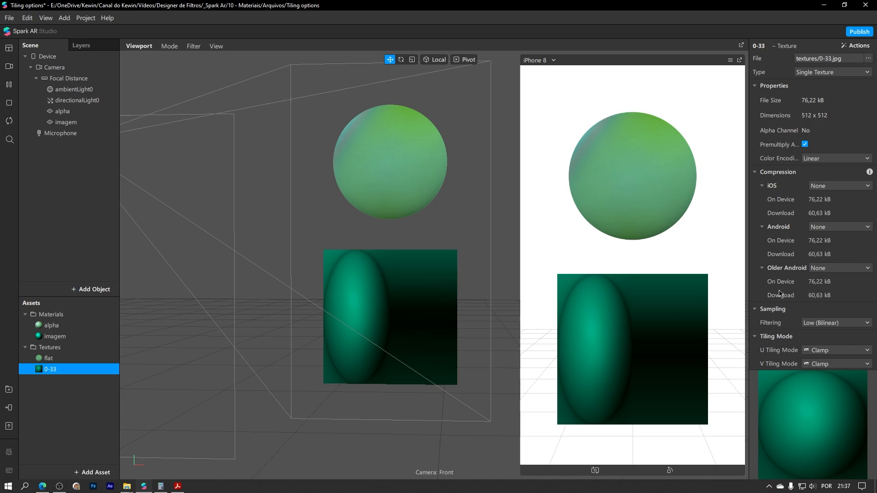
scroll(782, 292, "down", 3)
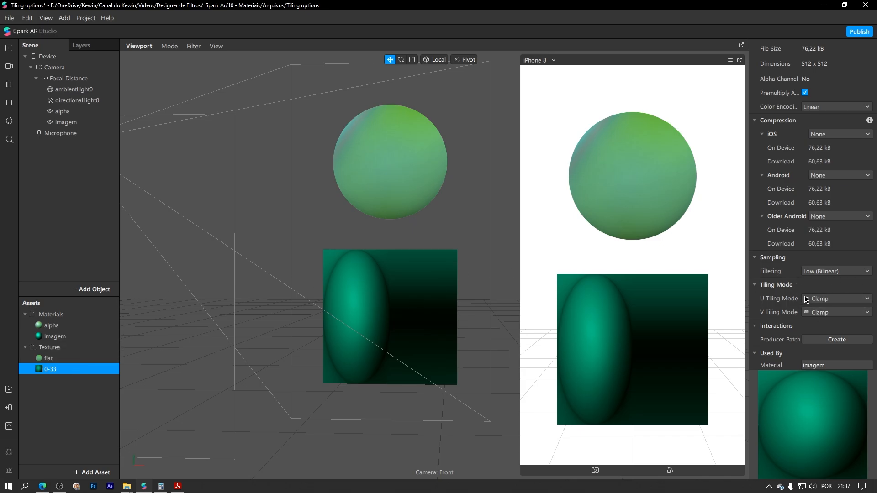
scroll(407, 284, "up", 5)
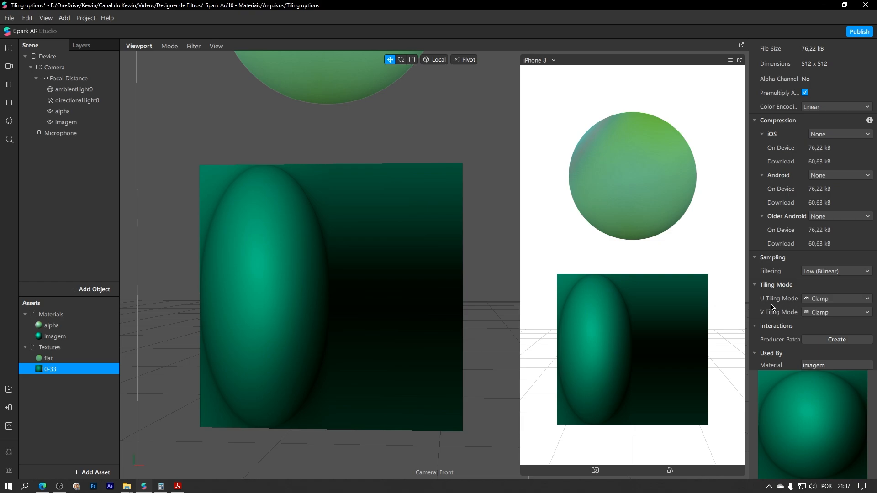
left_click(828, 299)
left_click(834, 310)
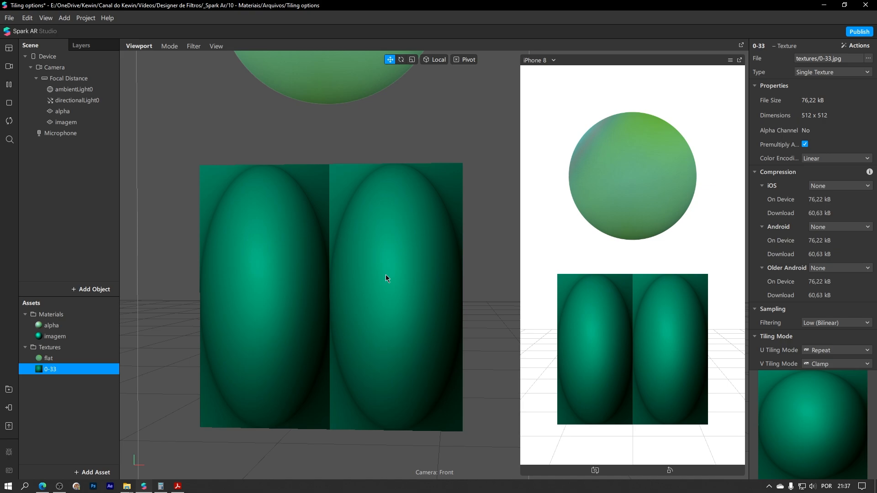
Switch the 0-33 texture's U Tiling Mode to Mirror and set the imagem material's vertical Tile to 2.
left_click(828, 351)
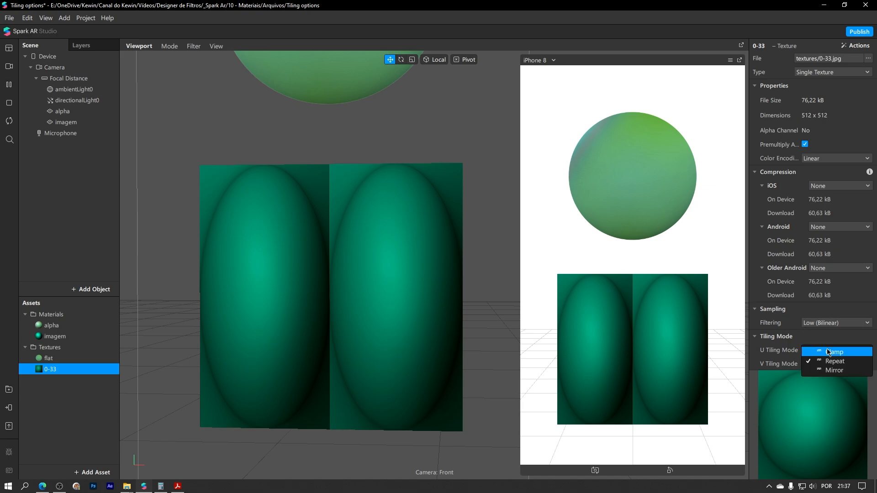
left_click(835, 370)
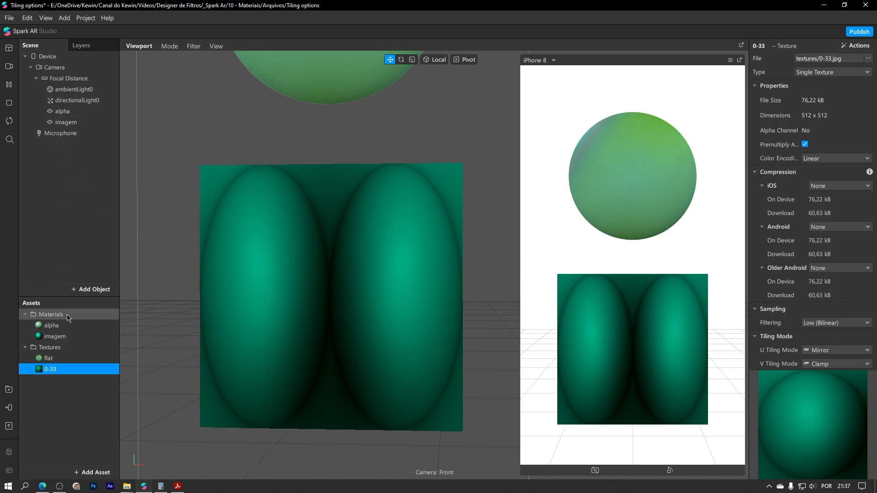
left_click(55, 336)
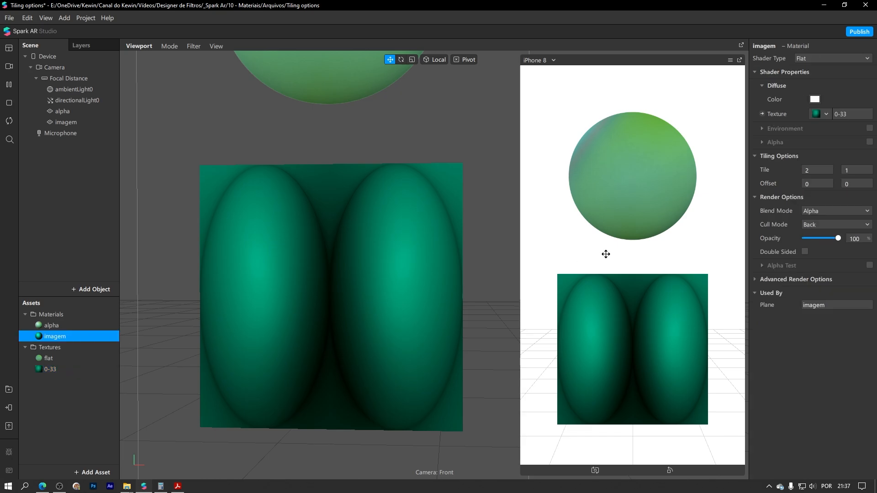
left_click(860, 170)
type("2")
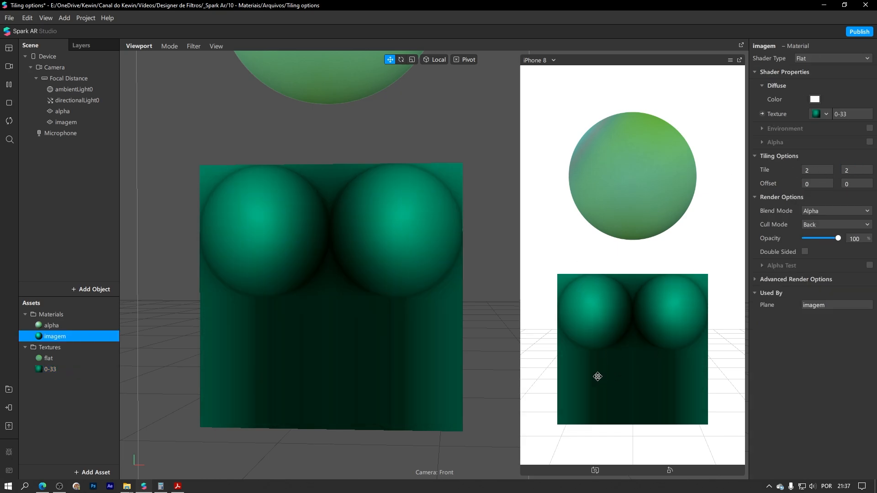
Try Repeat as the V Tiling Mode of the 0-33 texture and settle on Mirror.
left_click(82, 370)
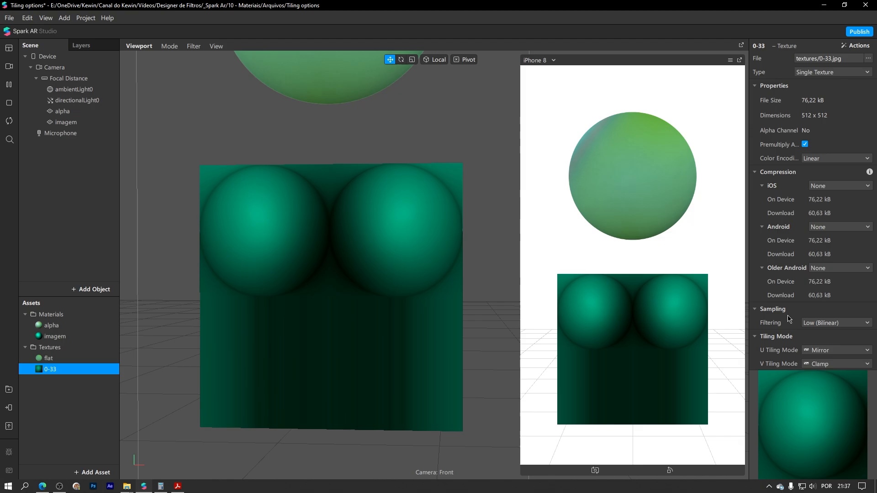
scroll(822, 315, "down", 1)
left_click(833, 312)
left_click(821, 323)
scroll(821, 316, "down", 1)
left_click(821, 312)
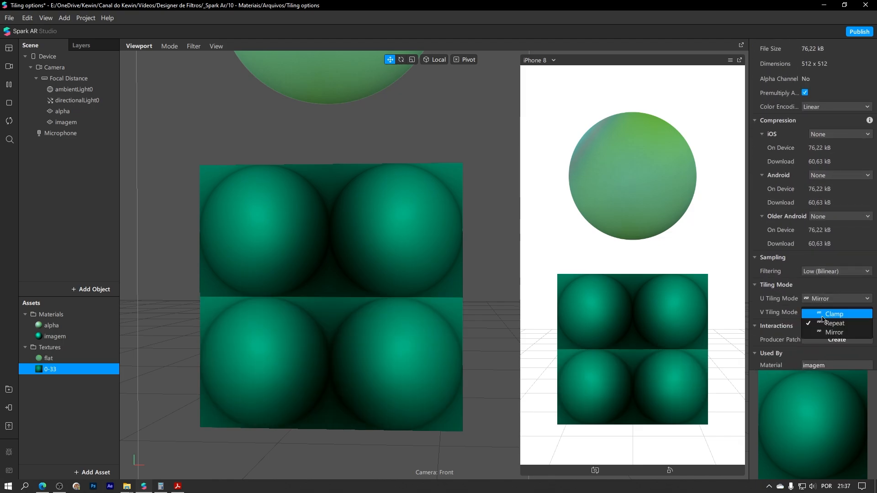
left_click(822, 336)
scroll(796, 327, "down", 1)
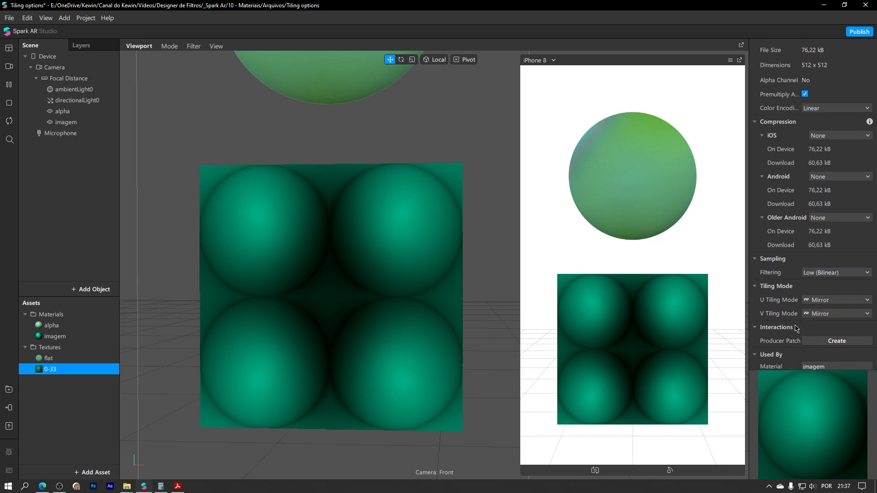
scroll(410, 280, "down", 3)
Open the imagem material and try a horizontal Offset of 0,1, followed by -0,1.
middle_click_drag(410, 281, 545, 302)
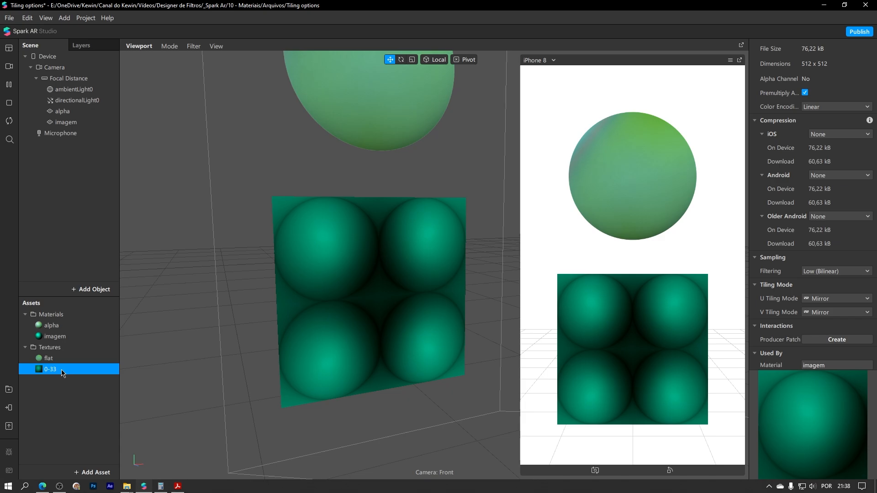
left_click(89, 337)
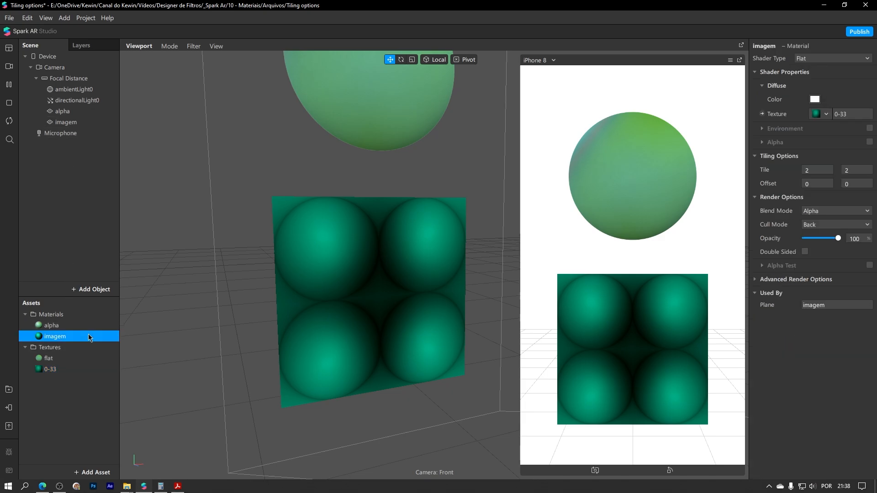
left_click(818, 185)
key("Return")
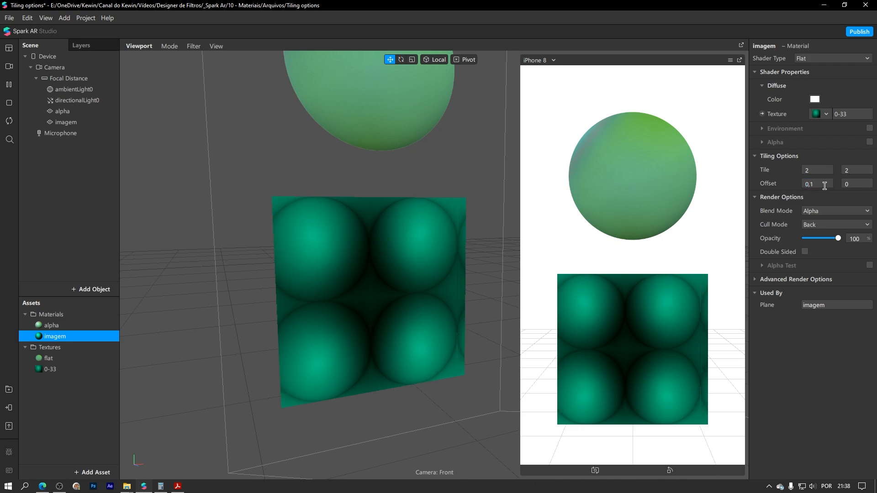
left_click(824, 186)
type("-0,1")
key("Return")
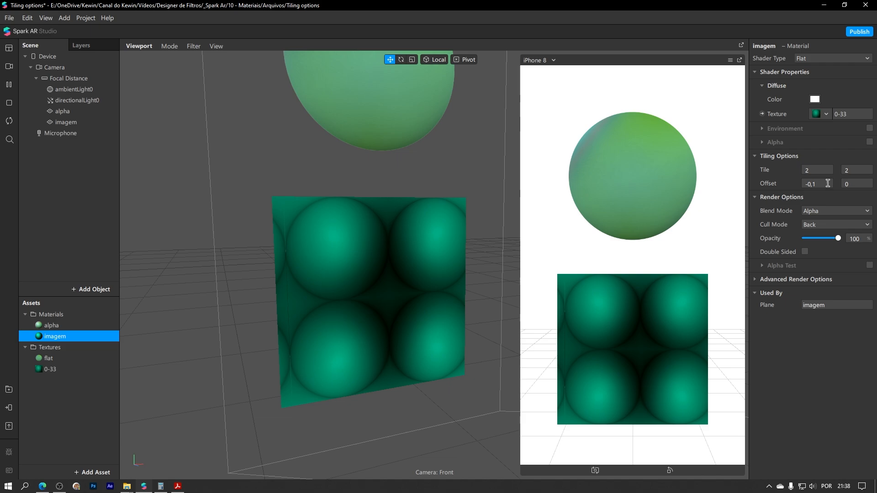
Set the imagem material's vertical Offset to 0,1 and raise it to 0,5.
left_click(857, 183)
type("0,1")
key("Return")
left_click(867, 180)
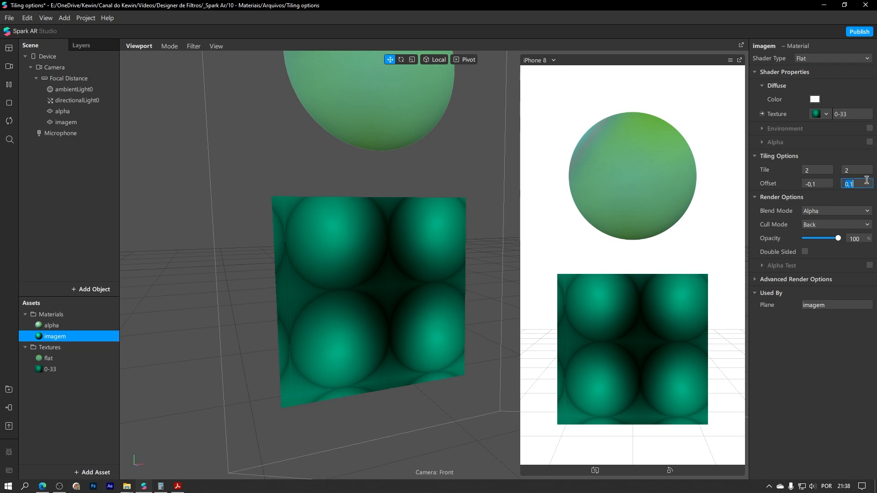
type("0,5")
key("Return")
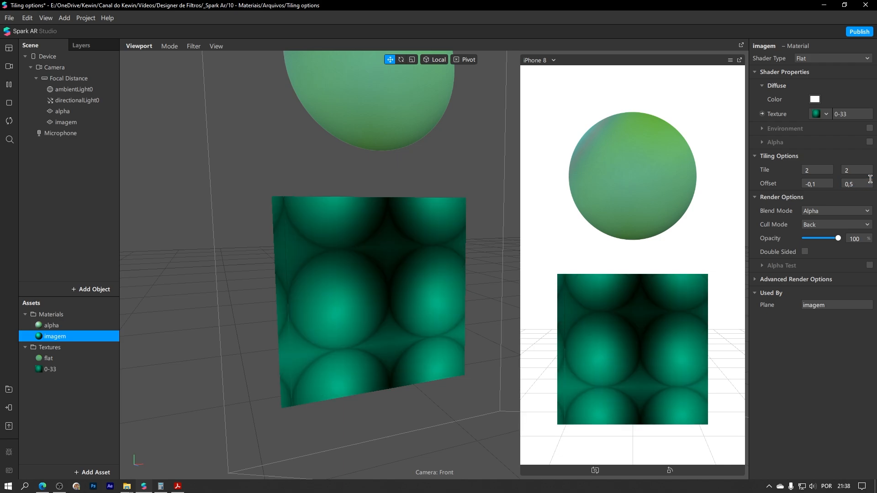
Try -0,3 as the imagem material's horizontal Offset and settle on 0,4.
left_click(820, 185)
type("-0,3")
key("Return")
left_click(820, 184)
type("0,4")
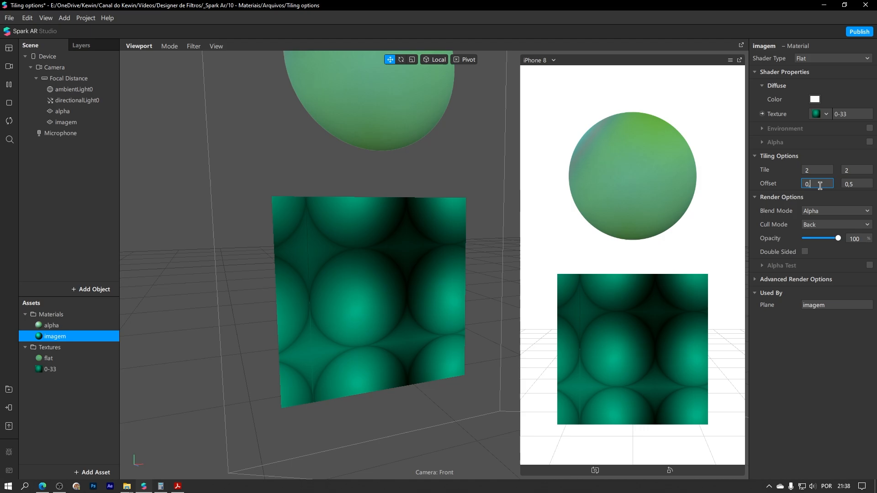
key("Return")
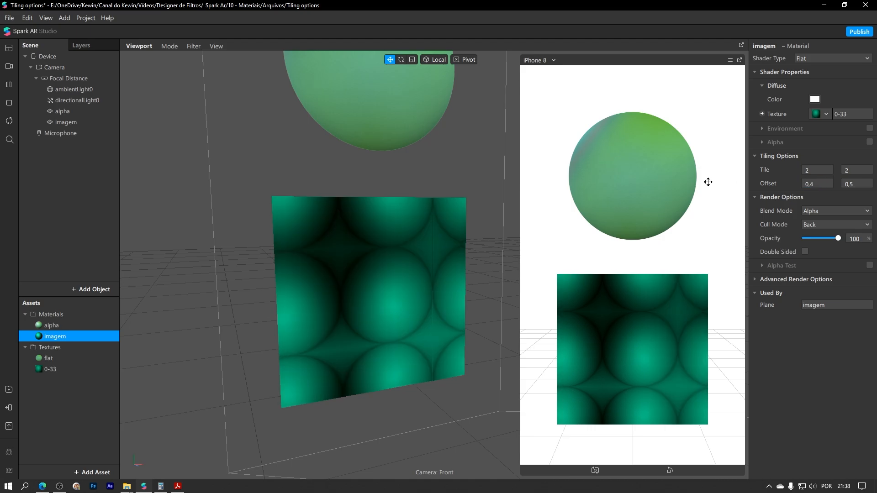
scroll(457, 206, "up", 5)
scroll(427, 202, "down", 2)
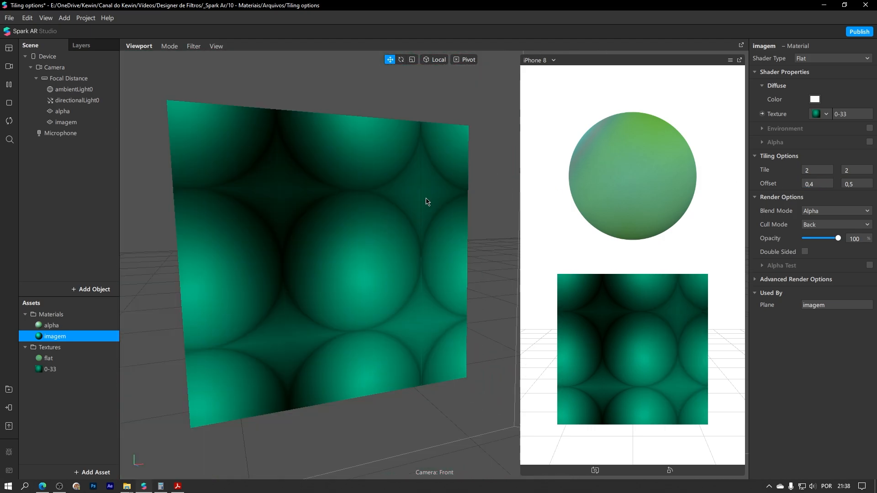
scroll(457, 283, "down", 4)
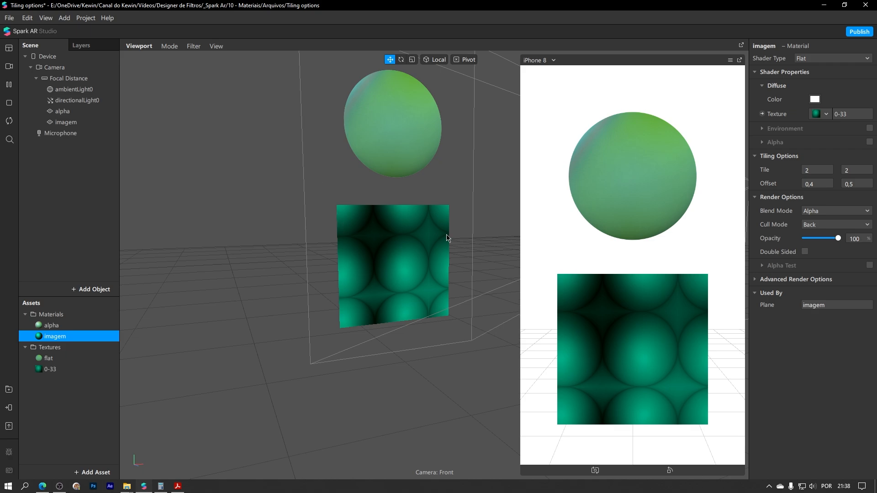
middle_click_drag(446, 235, 329, 204)
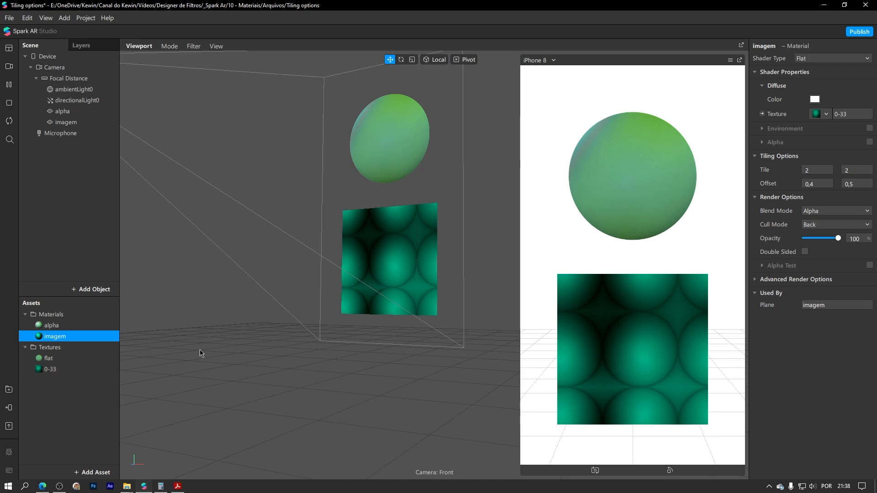
middle_click_drag(428, 283, 268, 345)
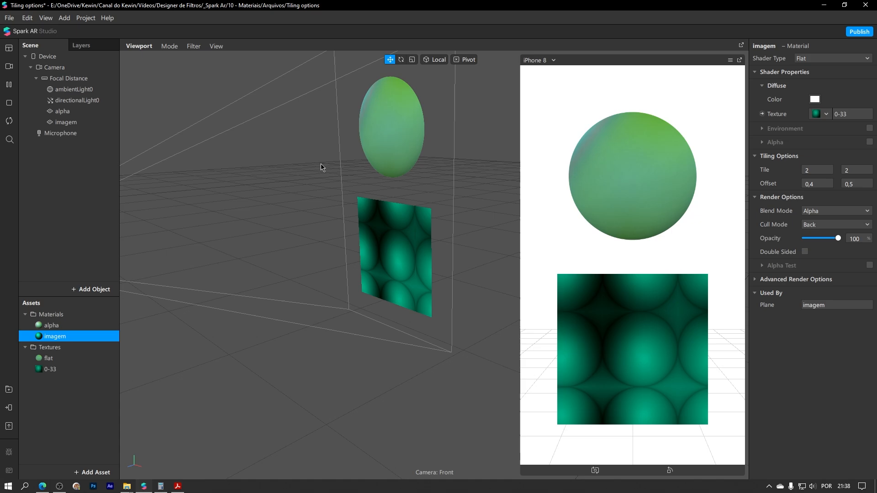
Set the alpha material's horizontal and vertical Tile values to 3.
left_click(86, 326)
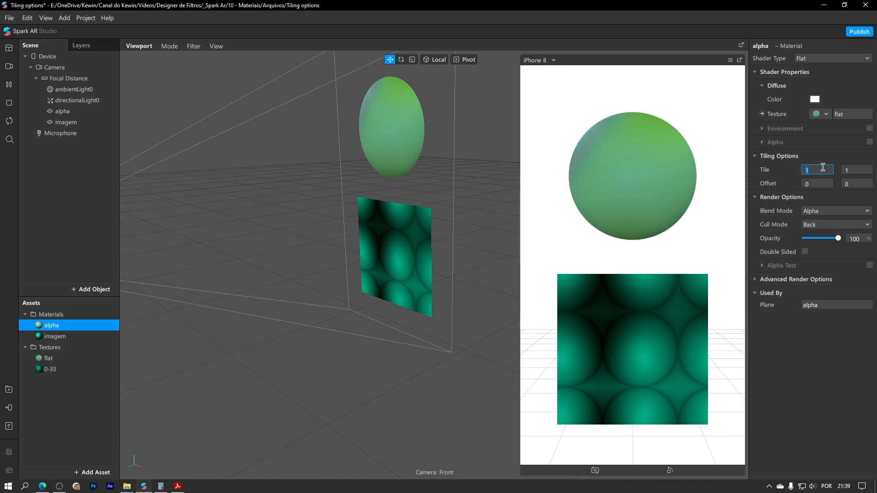
type("3")
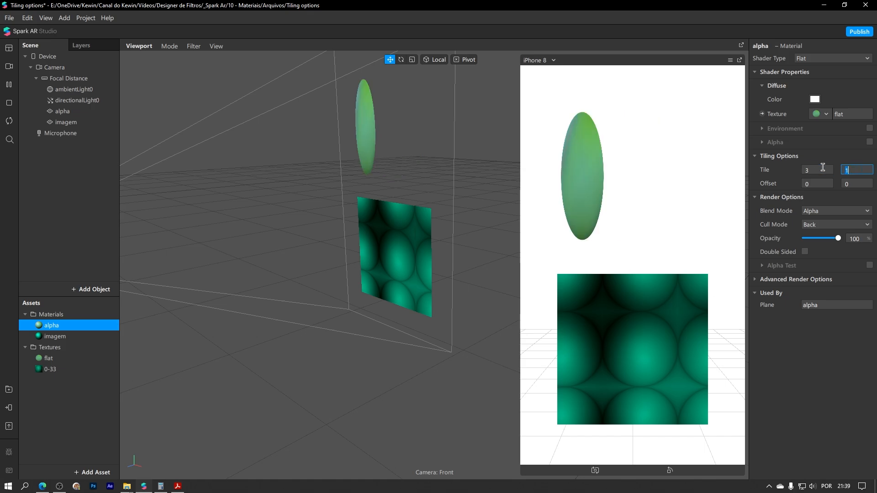
key("Tab")
type("3")
scroll(338, 120, "up", 3)
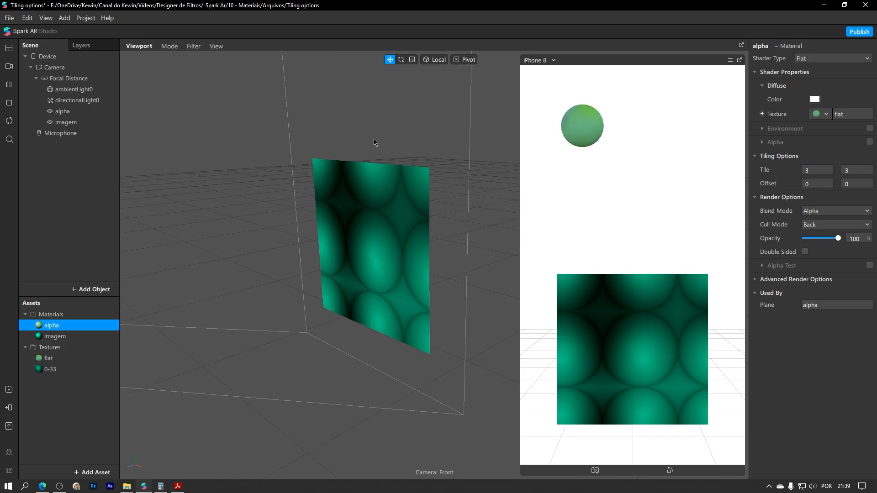
middle_click_drag(374, 139, 369, 177)
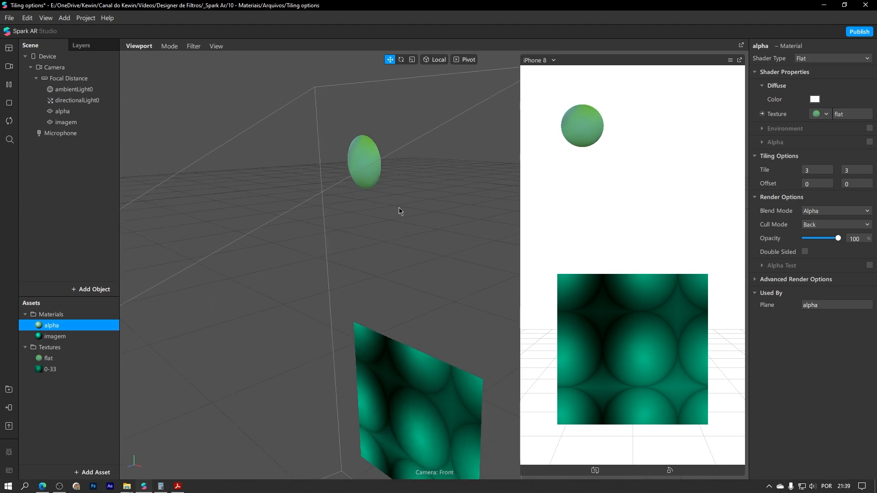
right_click_drag(395, 158, 422, 130)
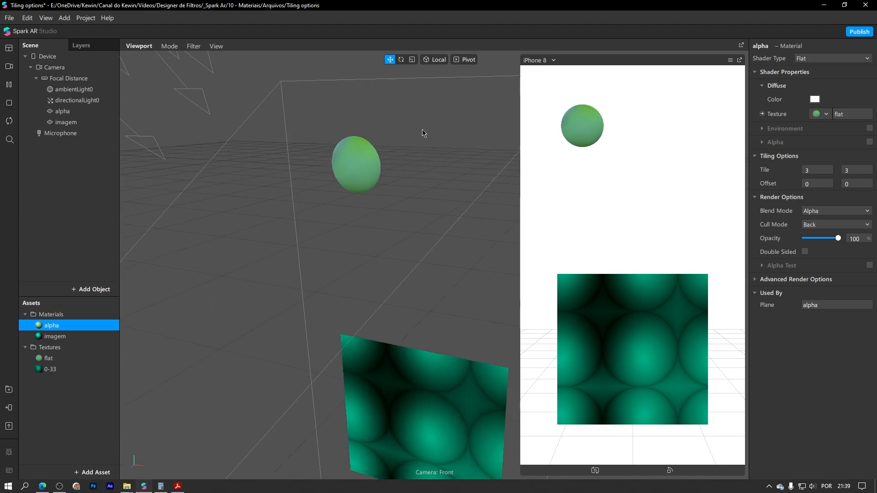
Change the flat texture's U and V Tiling Mode so the sphere repeats in both directions across the alpha plane.
left_click(59, 358)
scroll(800, 302, "down", 3)
scroll(800, 302, "down", 3)
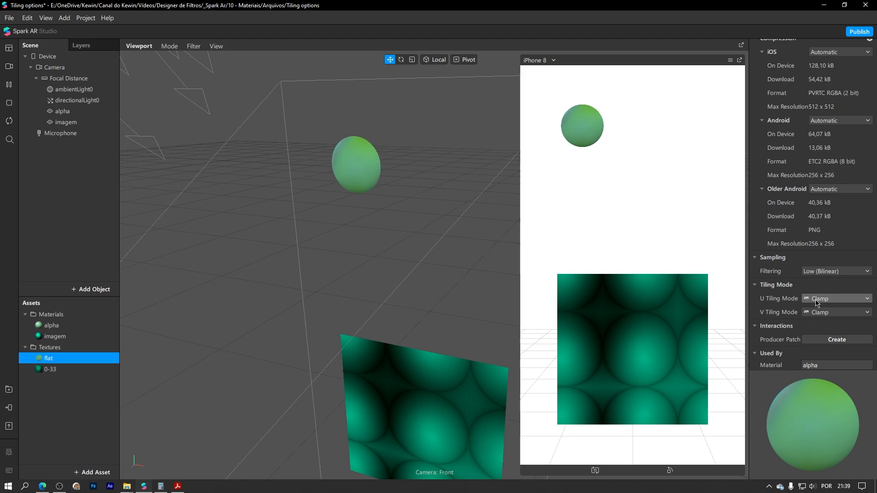
left_click(815, 300)
left_click(807, 315)
scroll(807, 317, "down", 3)
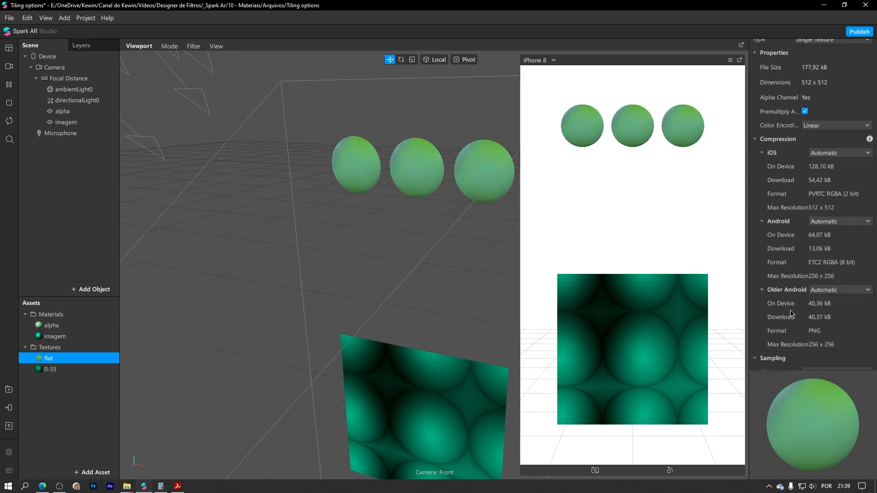
left_click(829, 329)
left_click(830, 340)
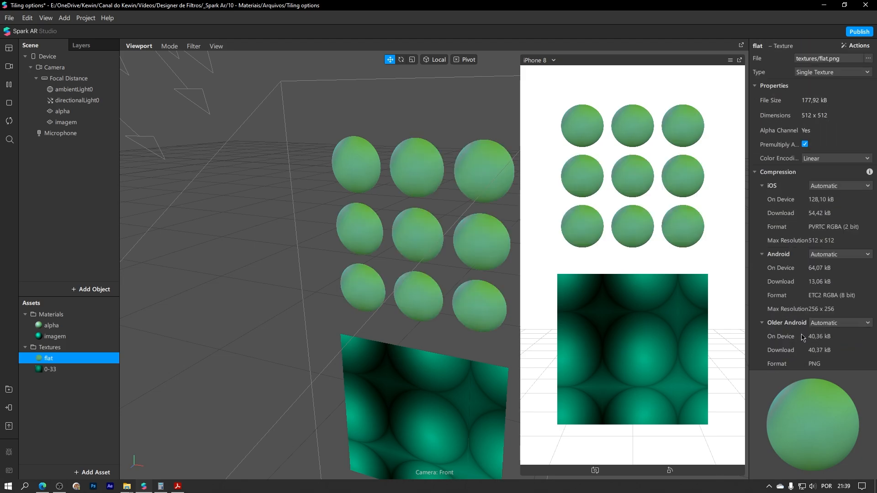
Examine the repeated spheres on the alpha plane and open the plane's material to review its tiling values.
right_click_drag(373, 217, 398, 210)
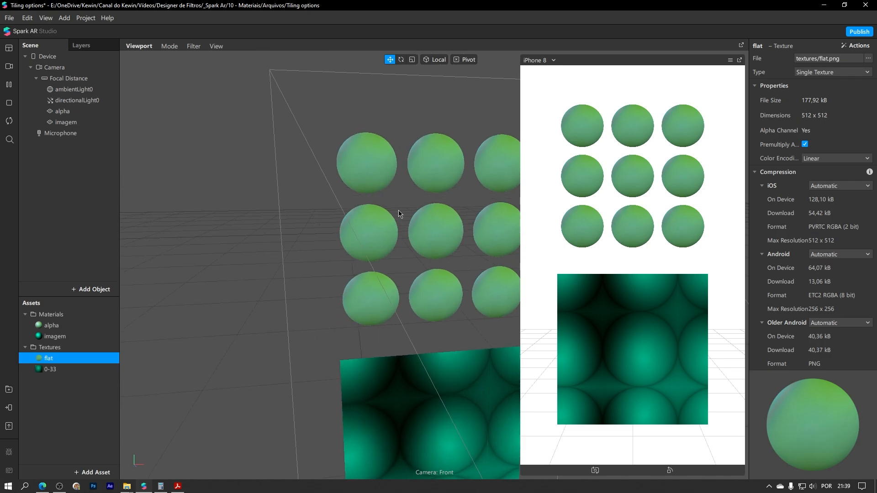
scroll(398, 210, "down", 3)
right_click_drag(420, 241, 368, 213)
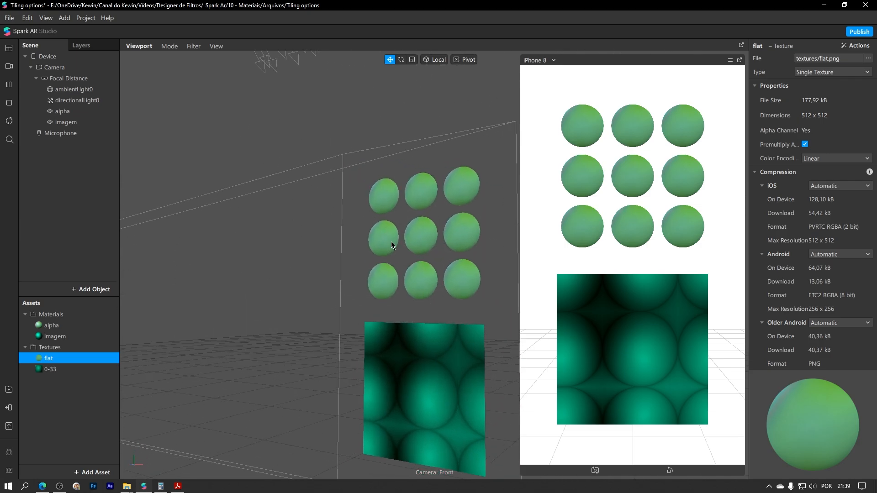
left_click(464, 197)
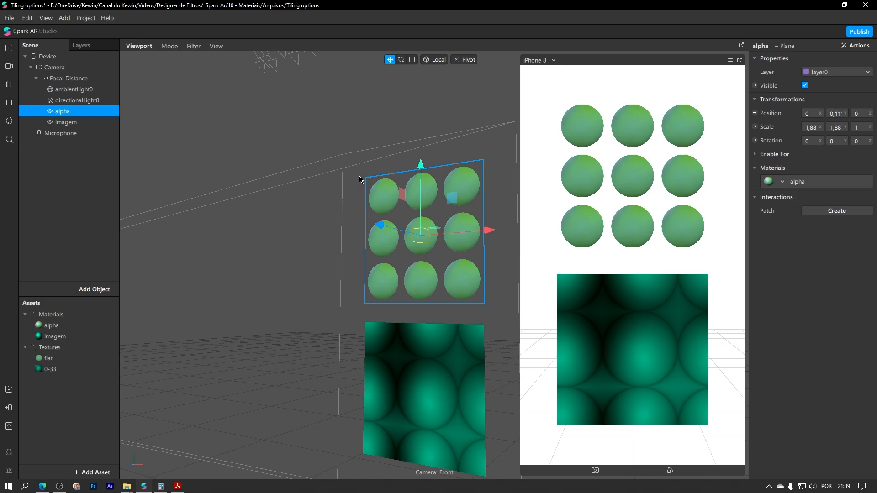
left_click(802, 181)
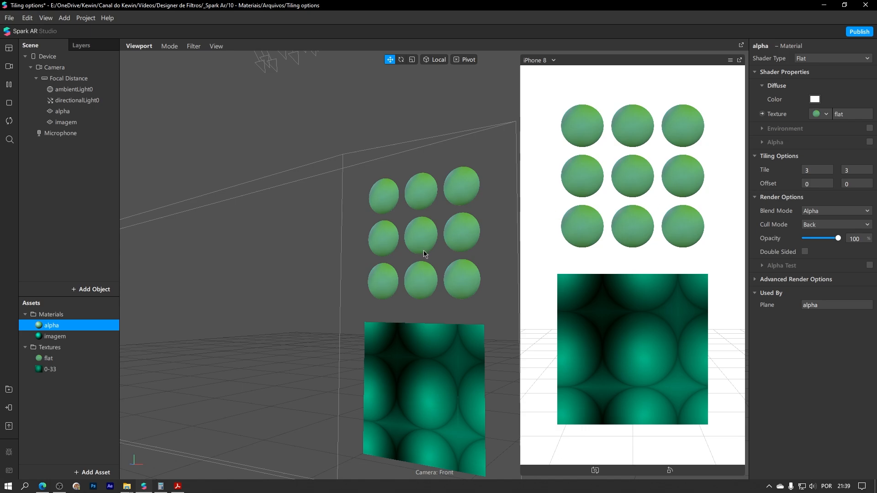
right_click_drag(427, 248, 438, 231)
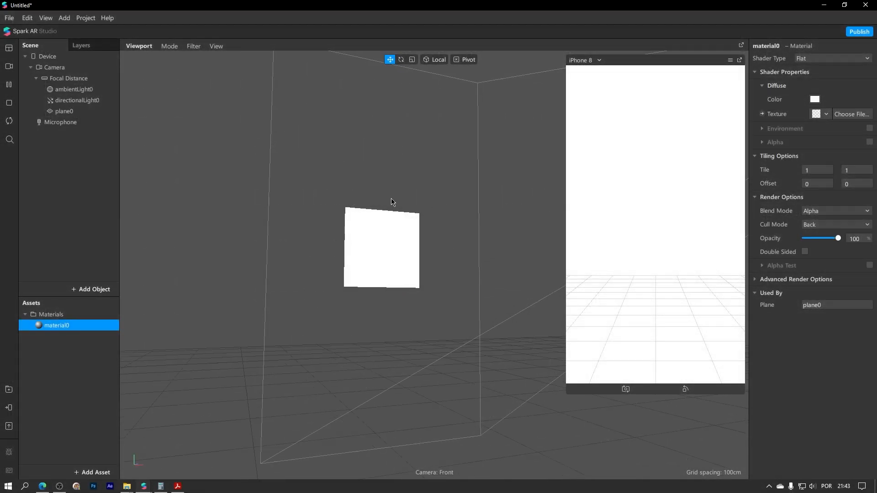
Examine plane0 in the untitled project from the front and from behind.
middle_click_drag(391, 198, 397, 220)
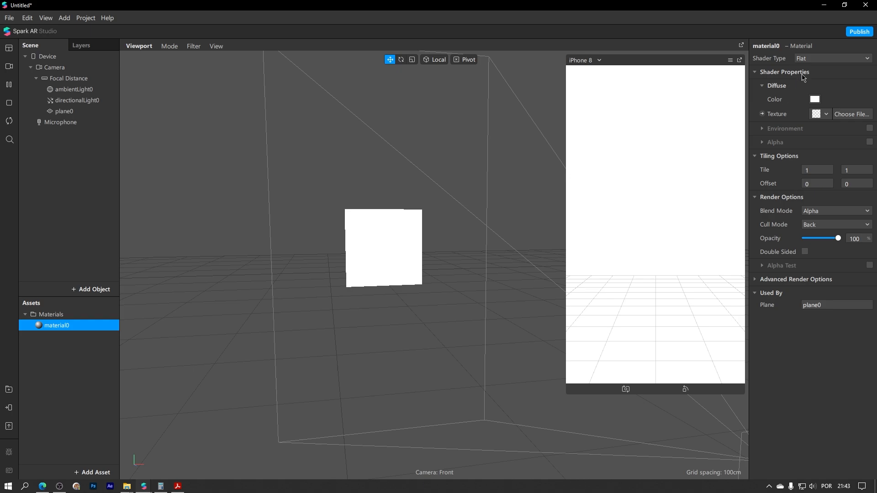
scroll(386, 255, "up", 5)
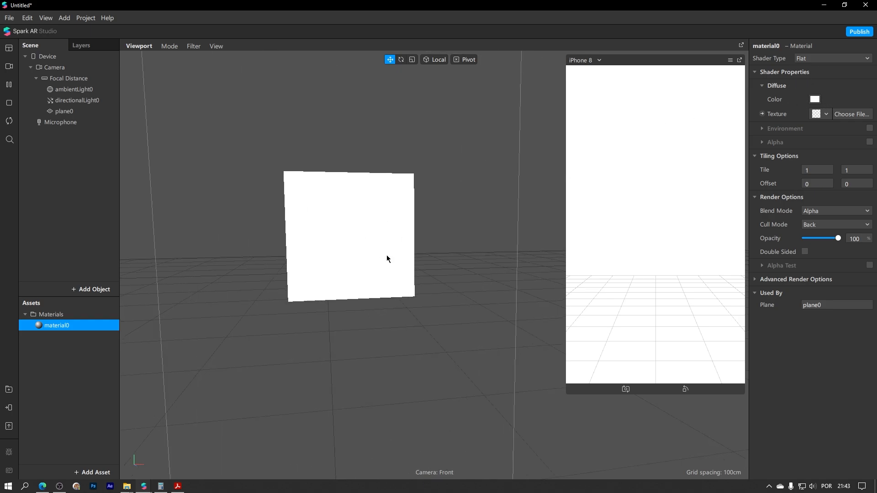
middle_click_drag(432, 233, 451, 239)
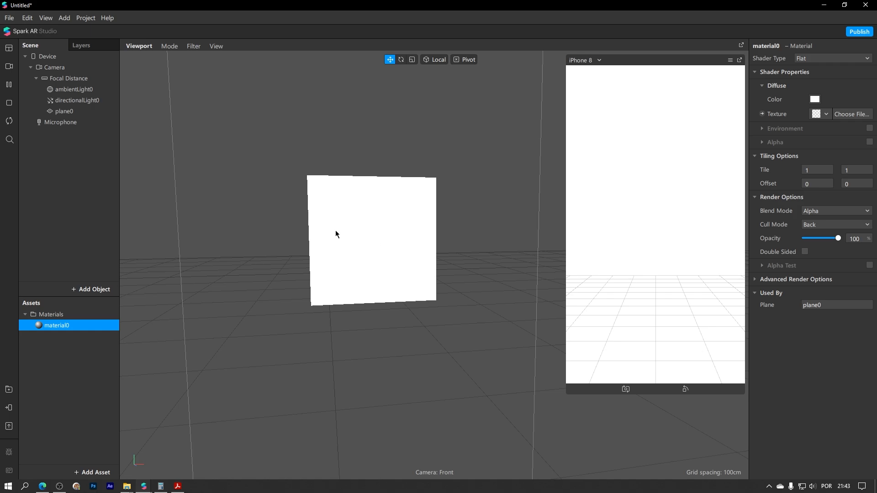
middle_click_drag(335, 234, 385, 234)
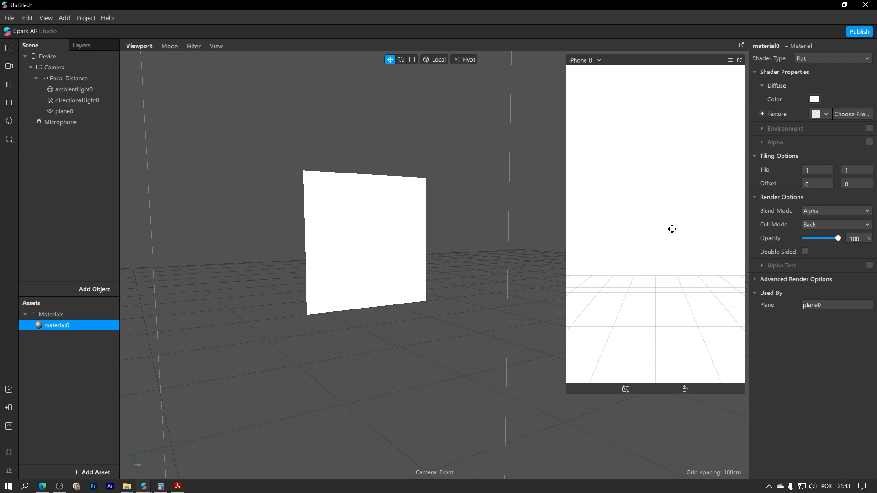
middle_click_drag(272, 225, 621, 213)
middle_click_drag(433, 211, 418, 223)
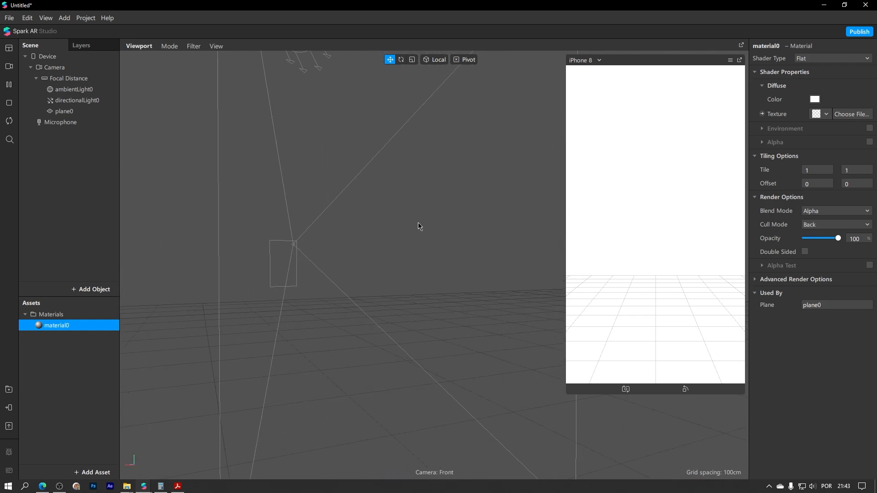
right_click_drag(435, 221, 656, 227)
middle_click_drag(462, 227, 417, 250)
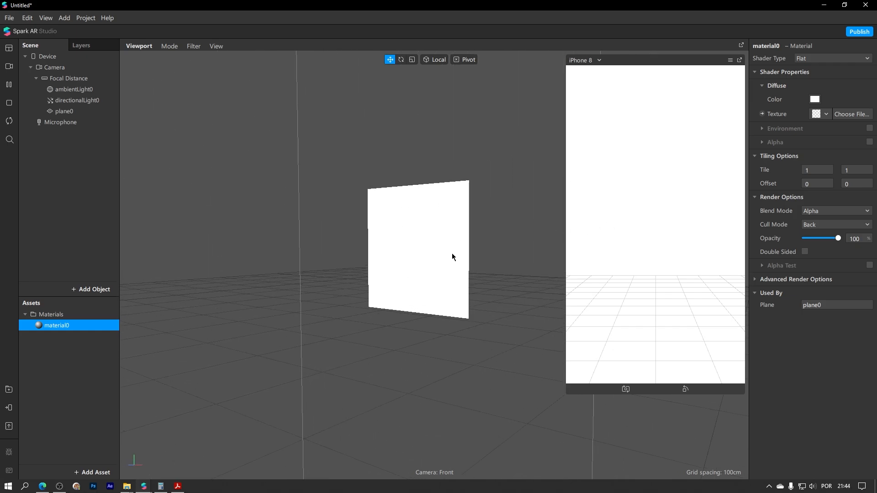
Try Front as material0's Cull Mode, check the plane from both sides, and return it to Back.
left_click(835, 225)
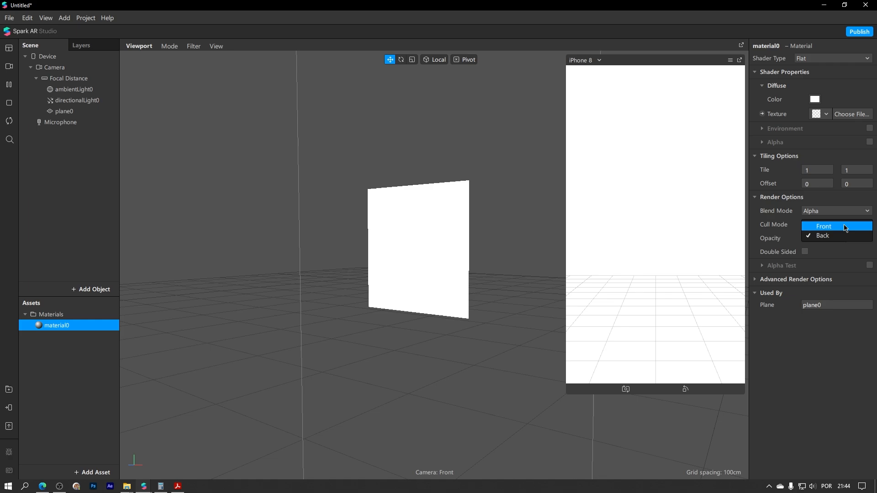
left_click(845, 227)
right_click_drag(394, 228, 466, 231)
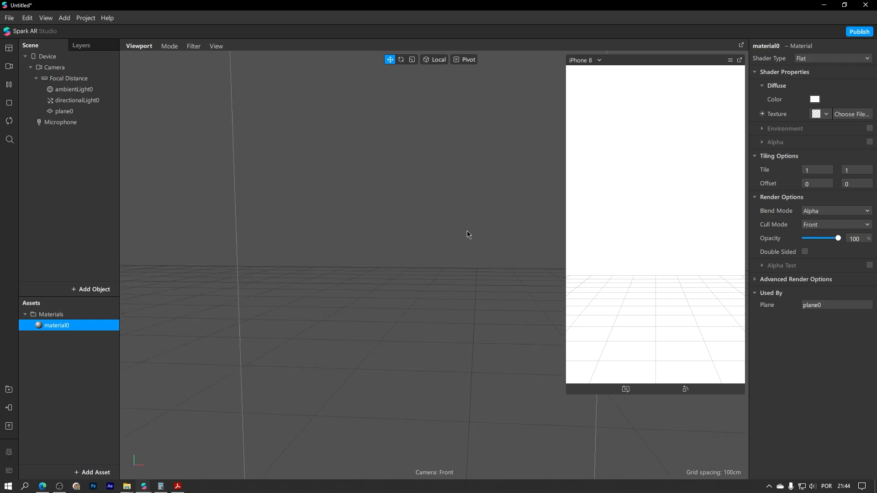
scroll(467, 232, "down", 3)
right_click_drag(354, 248, 726, 226)
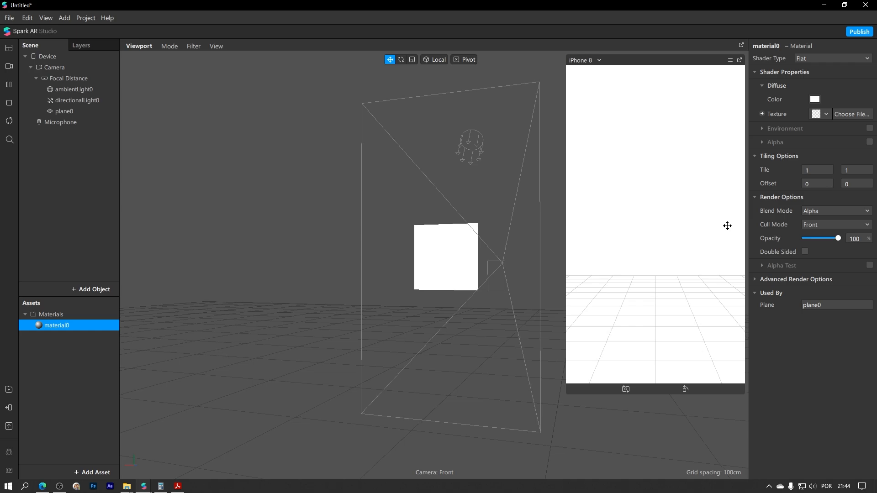
left_click(808, 227)
left_click(812, 237)
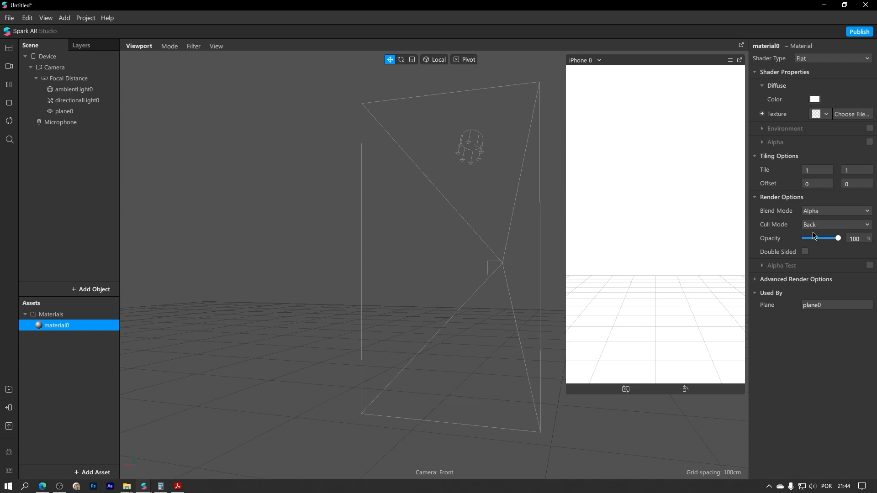
right_click_drag(504, 226, 259, 219)
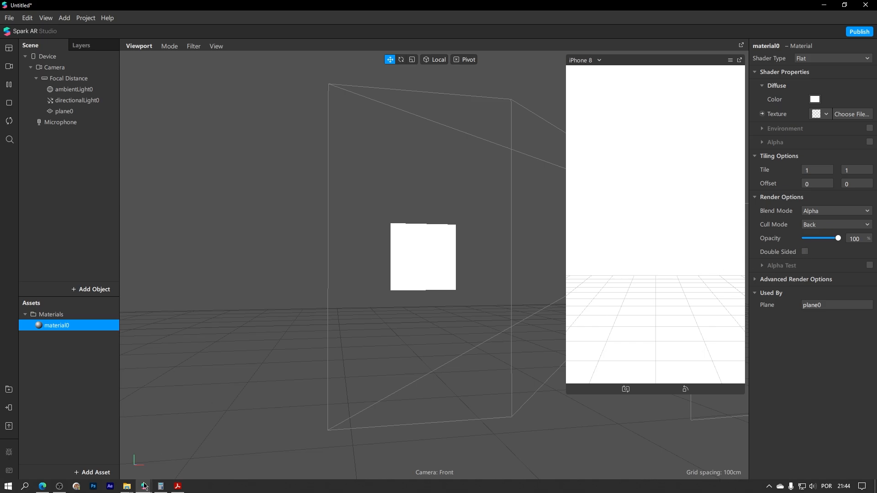
Switch to the double sided project and examine the HalfSphere mesh from different angles.
mouse_move(144, 486)
left_click(63, 456)
scroll(452, 293, "up", 8)
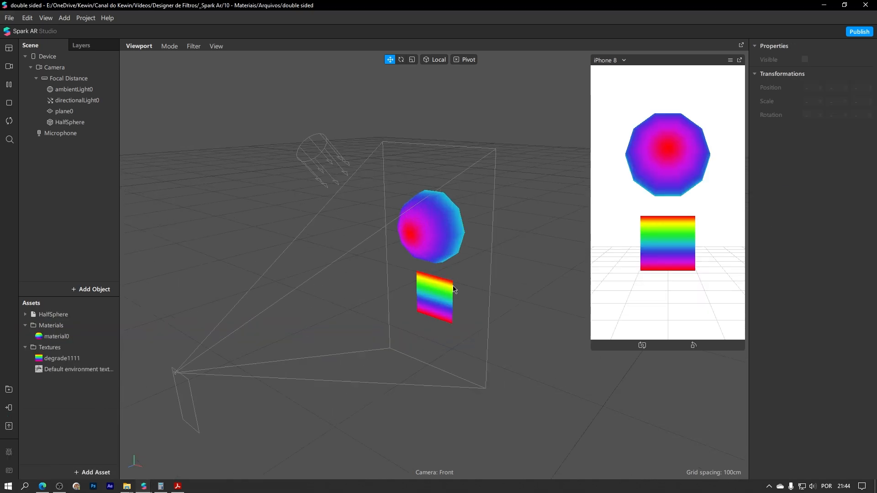
right_click_drag(436, 294, 446, 248)
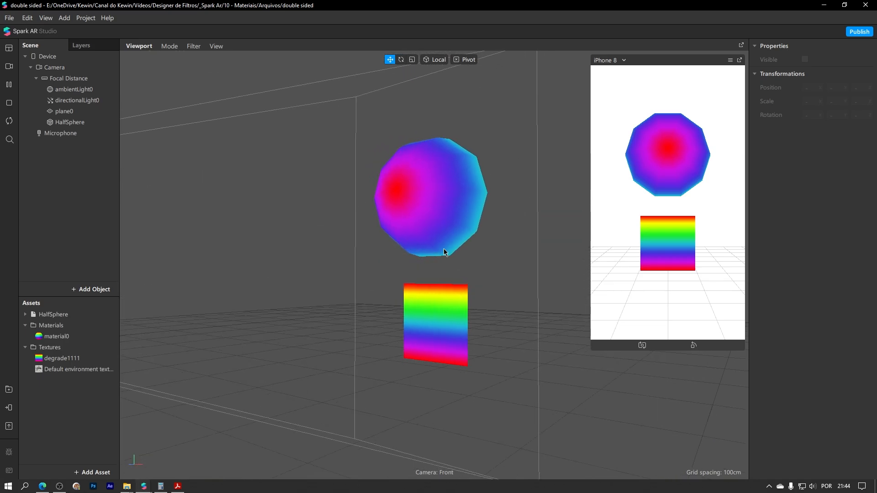
left_click(436, 215)
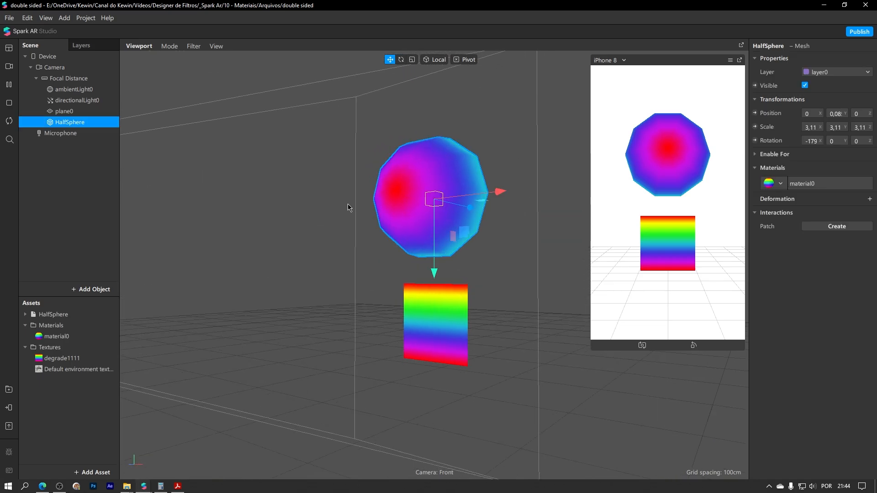
left_click(285, 213)
right_click_drag(285, 214, 442, 221)
left_click(442, 221)
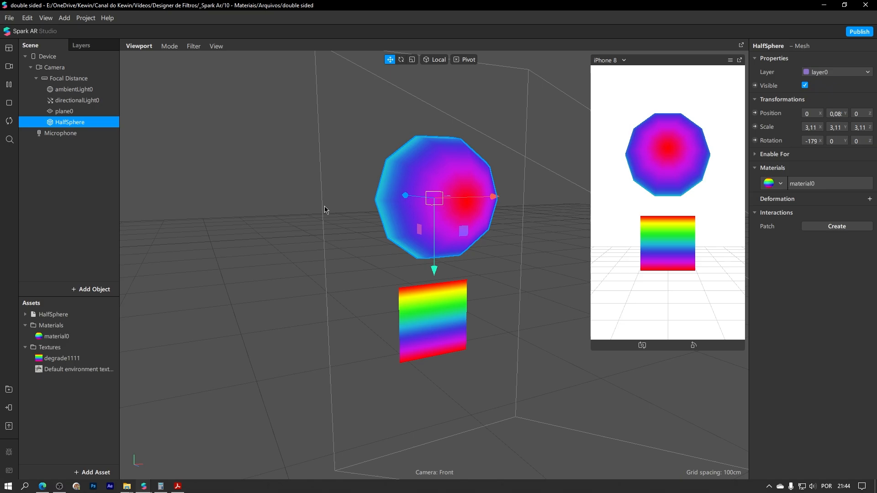
Open the HalfSphere's material0, set its Cull Mode to Front, and inspect the mesh from the other side.
left_click(809, 184)
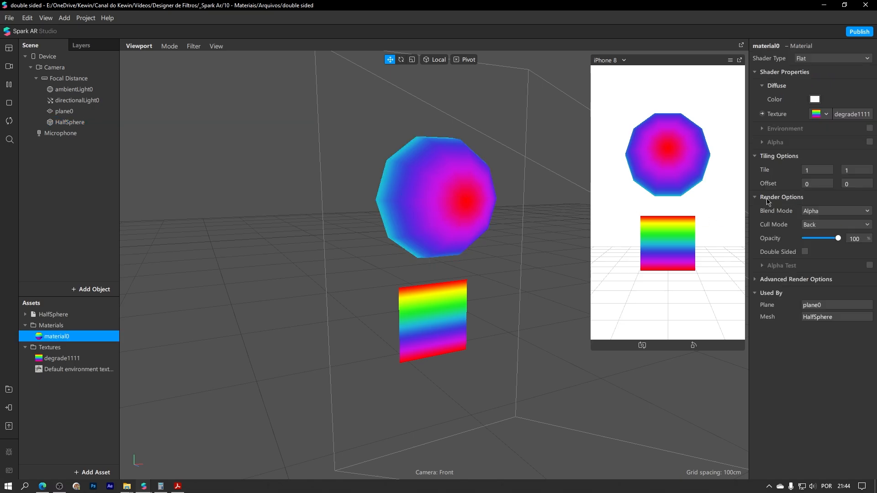
right_click_drag(394, 229, 320, 208)
scroll(431, 165, "up", 5)
scroll(438, 255, "up", 8)
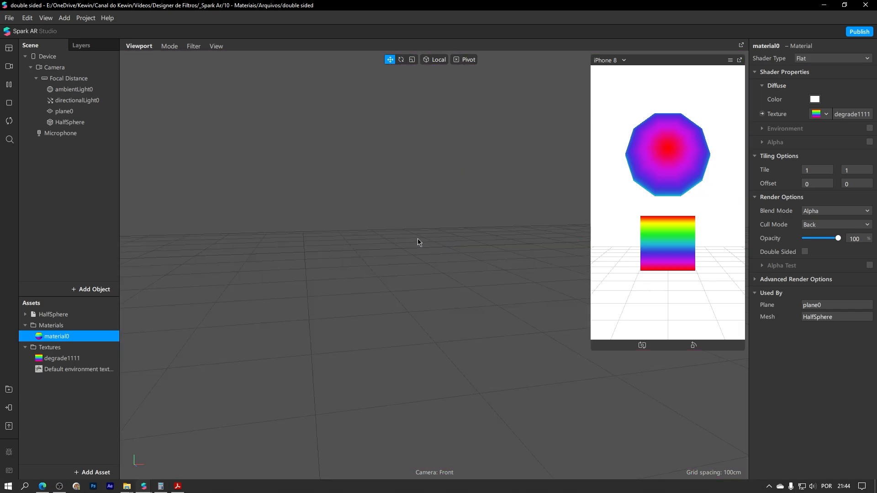
right_click_drag(418, 242, 444, 252)
scroll(441, 245, "down", 6)
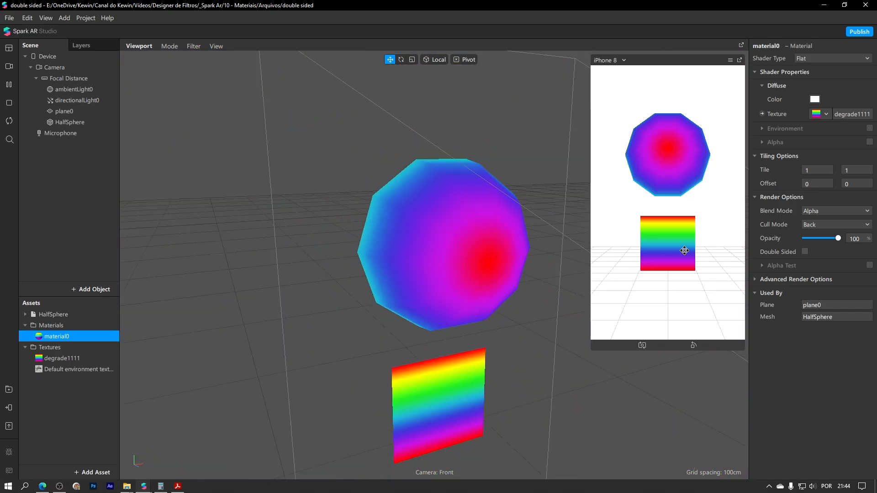
left_click(836, 224)
left_click(816, 231)
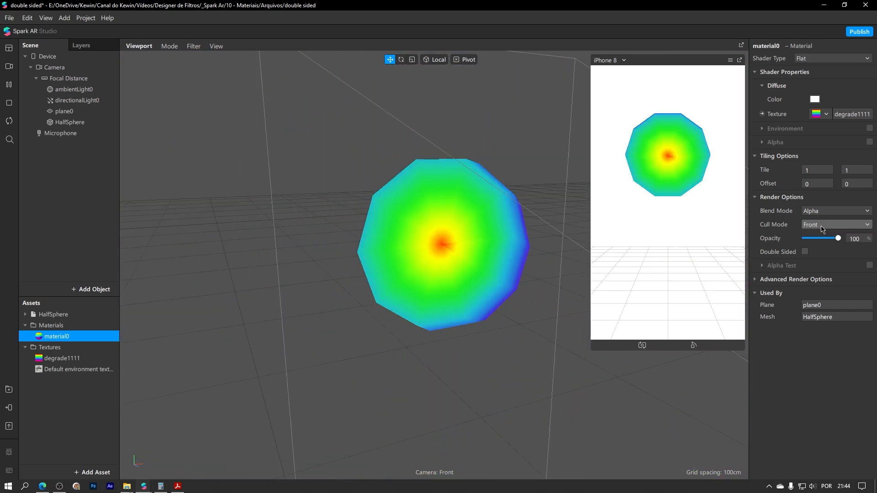
right_click_drag(486, 230, 195, 234)
scroll(371, 237, "up", 5)
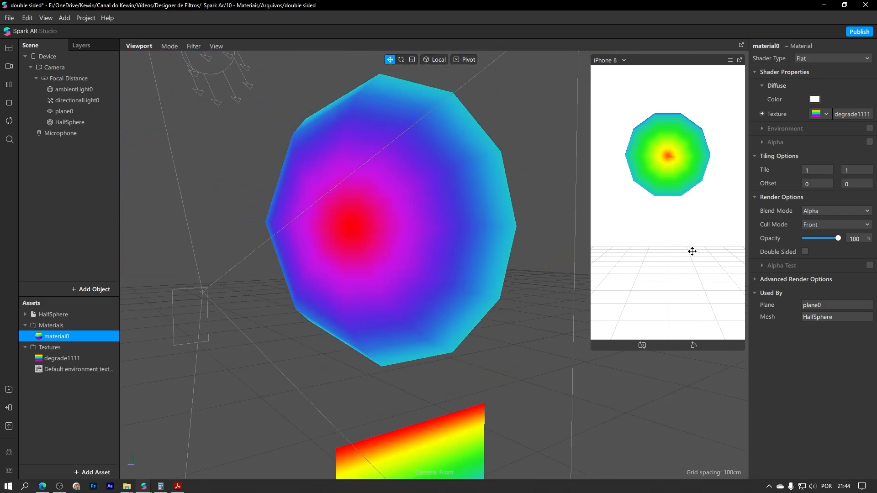
Switch material0's Cull Mode to Back for comparison and return it to Front.
left_click(841, 227)
left_click(831, 236)
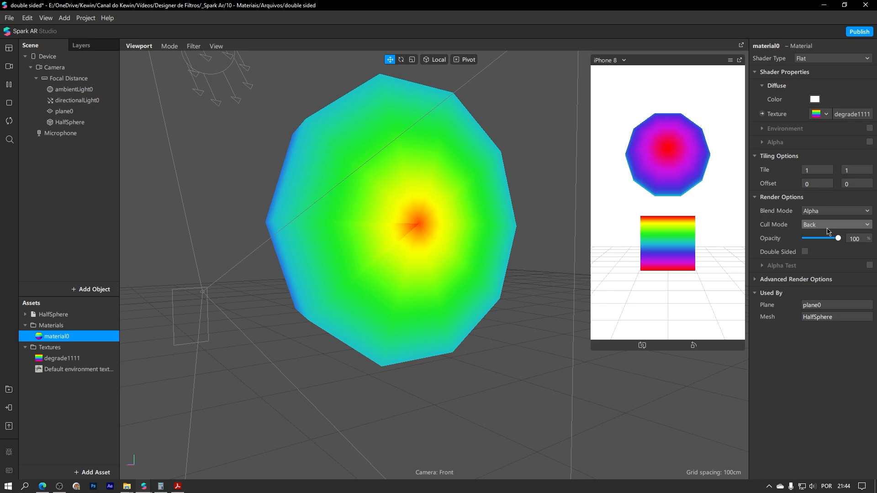
left_click(828, 229)
left_click(822, 222)
scroll(439, 243, "down", 5)
right_click_drag(418, 289, 618, 259)
middle_click_drag(447, 324, 455, 256)
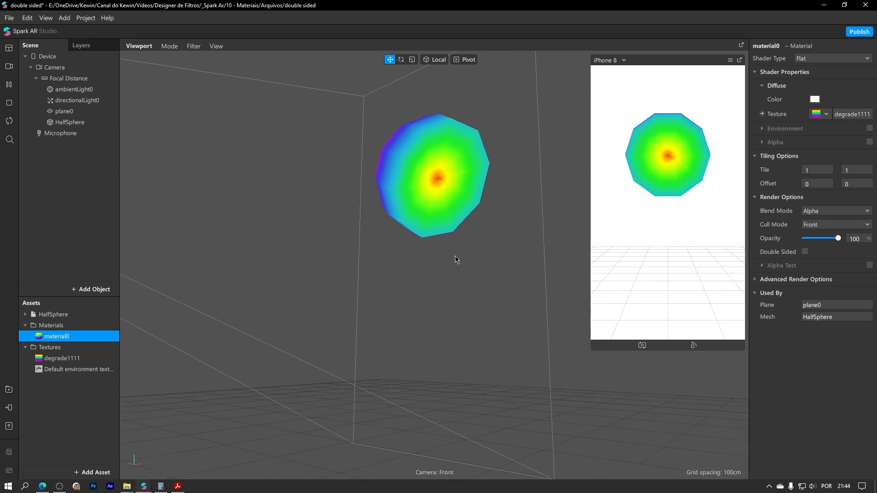
Set material0's Cull Mode to Back and look at the HalfSphere from its other side.
right_click_drag(455, 256, 474, 319)
left_click(818, 225)
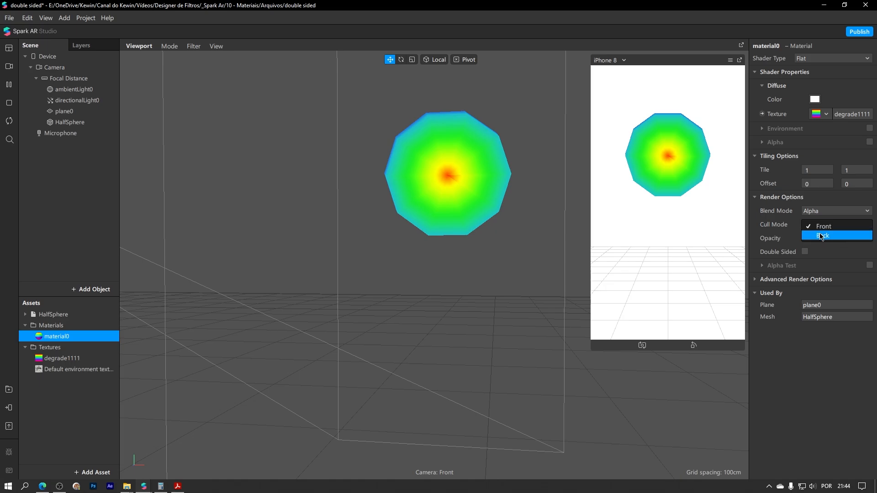
left_click(820, 235)
right_click_drag(513, 221, 257, 221)
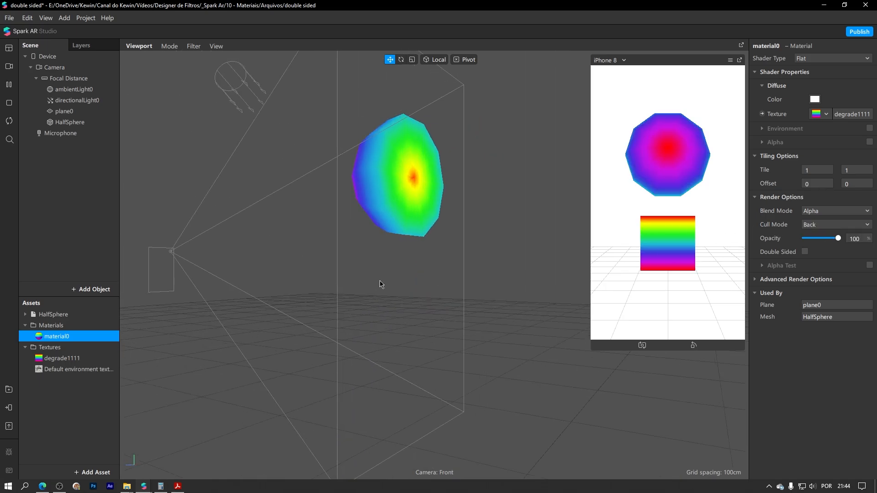
mouse_move(379, 280)
right_mouse_down()
mouse_move(483, 281)
mouse_move(378, 279)
right_mouse_up()
Switch material0's Cull Mode to Front and inspect the HalfSphere and plane from several angles.
left_click(818, 224)
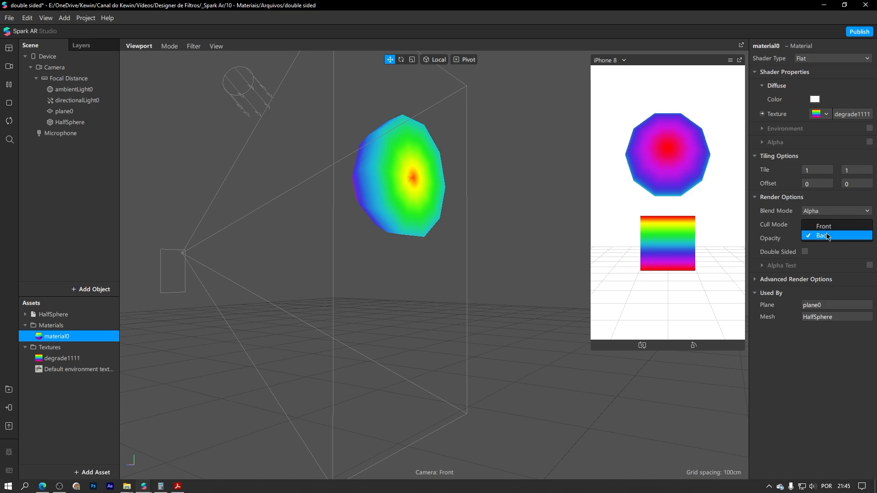
left_click(815, 228)
right_click_drag(405, 229, 477, 253)
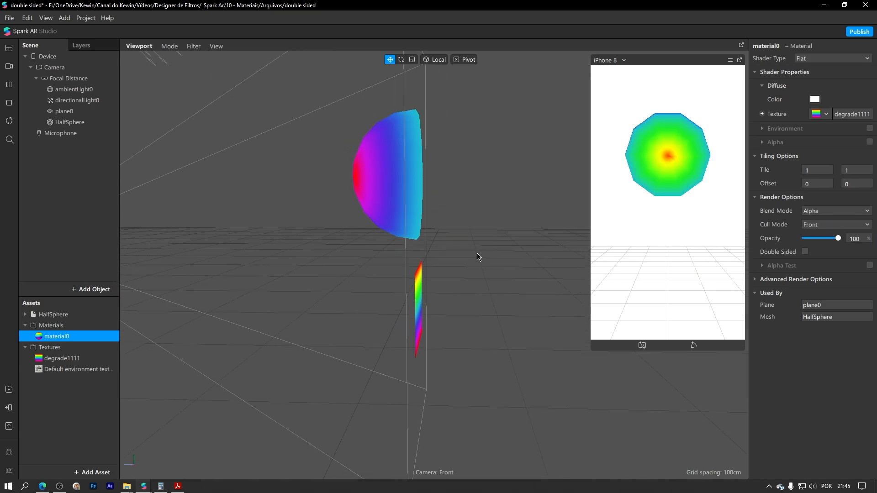
middle_click_drag(418, 232, 463, 292)
right_click_drag(441, 251, 508, 248)
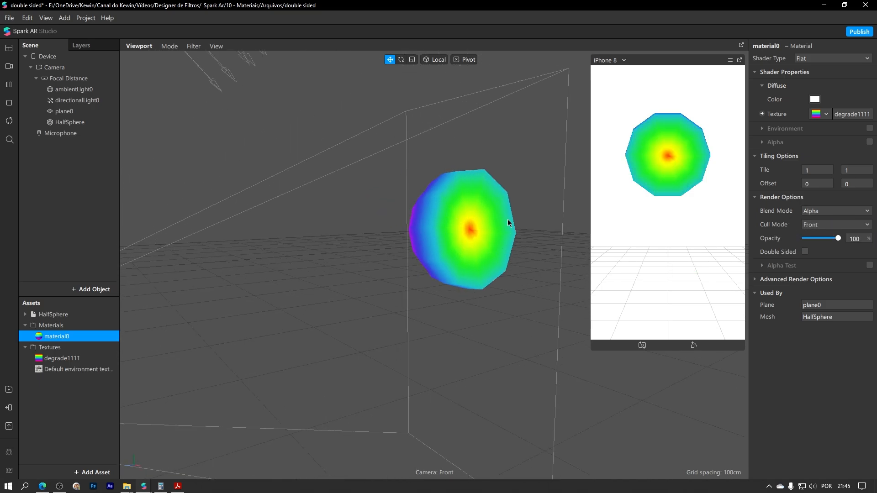
right_click_drag(442, 247, 699, 230)
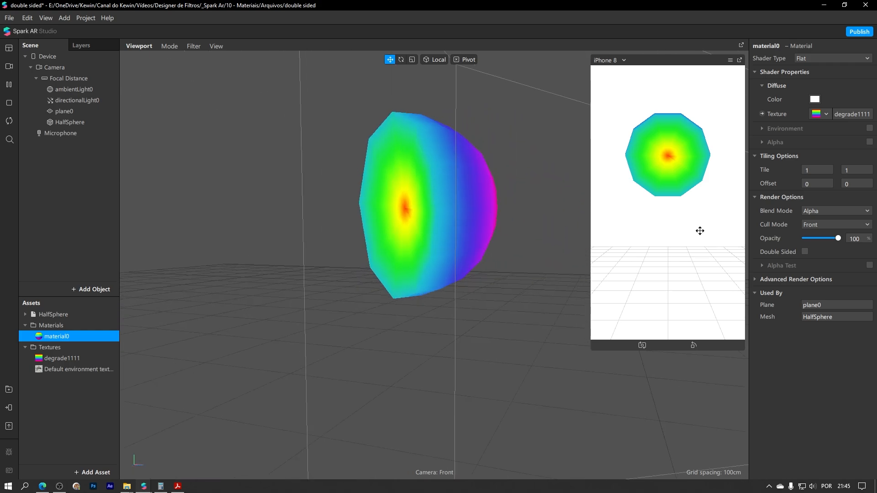
right_click_drag(445, 226, 382, 233)
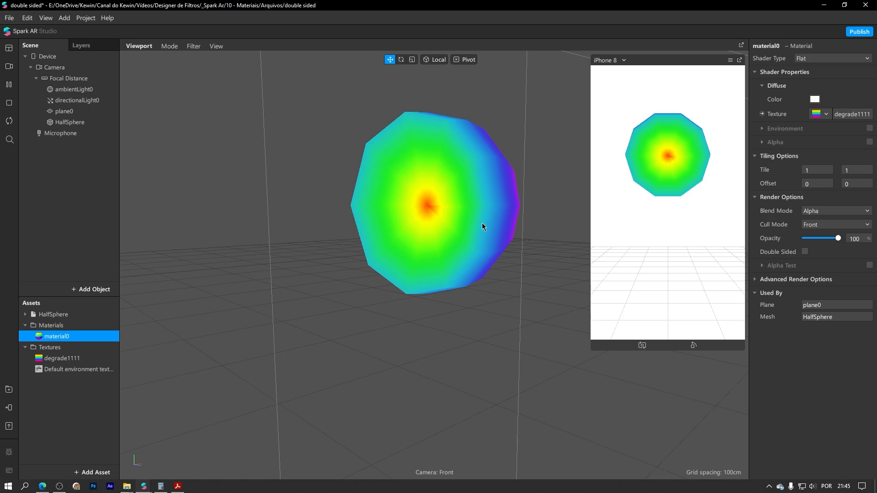
Return material0's Cull Mode to Back and compare the HalfSphere and plane from the other side.
left_click(813, 225)
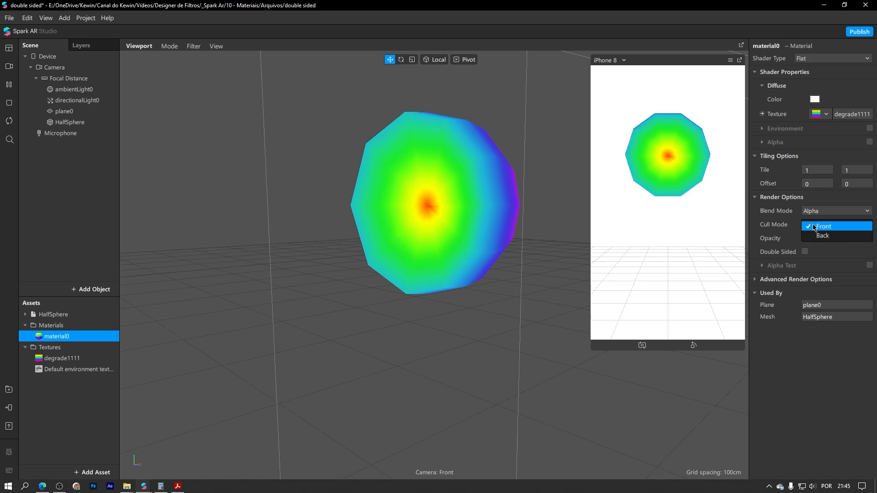
left_click(815, 234)
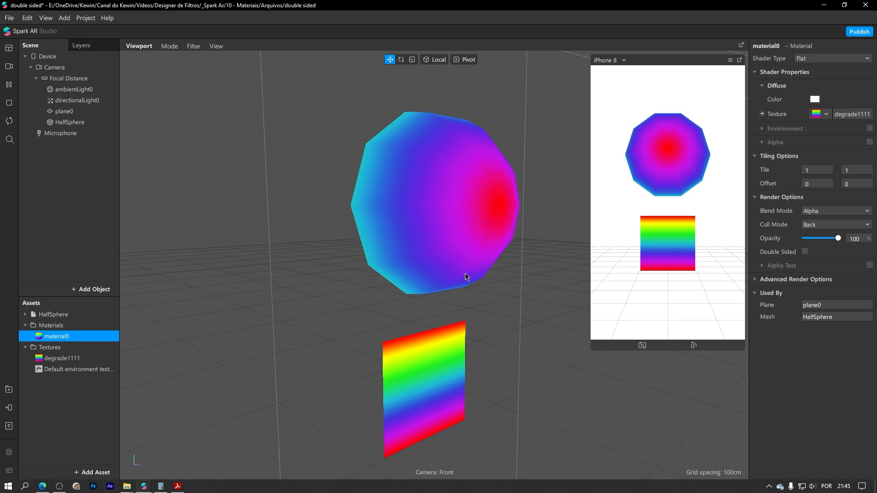
scroll(466, 278, "up", 3)
left_click_drag(488, 230, 327, 215)
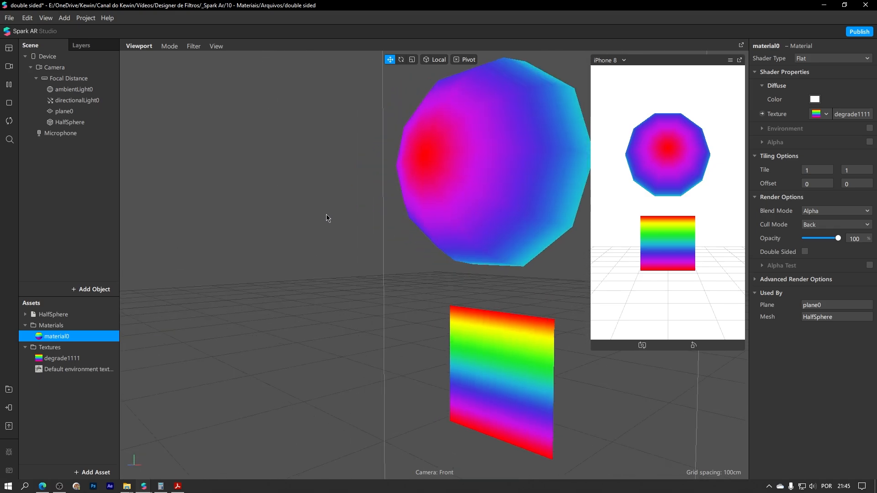
left_click_drag(526, 162, 452, 170)
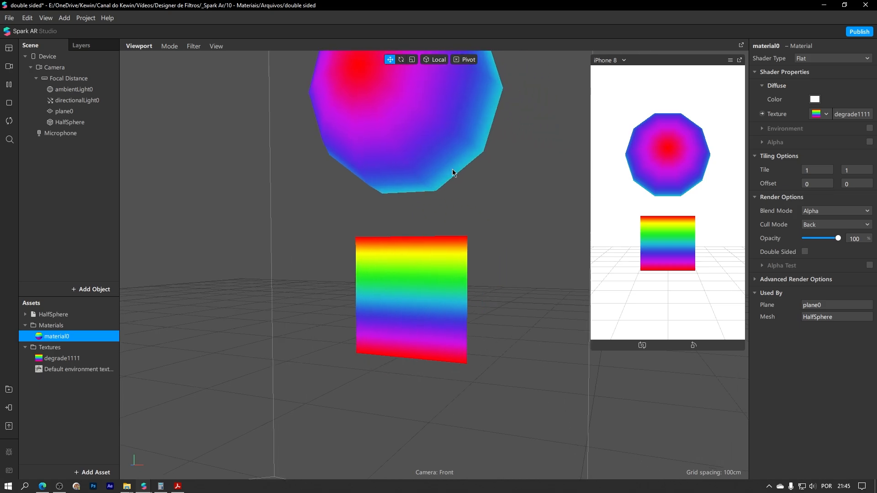
Select plane0, open its material0, and enable Double Sided.
left_click(438, 264)
left_click_drag(531, 255, 433, 273)
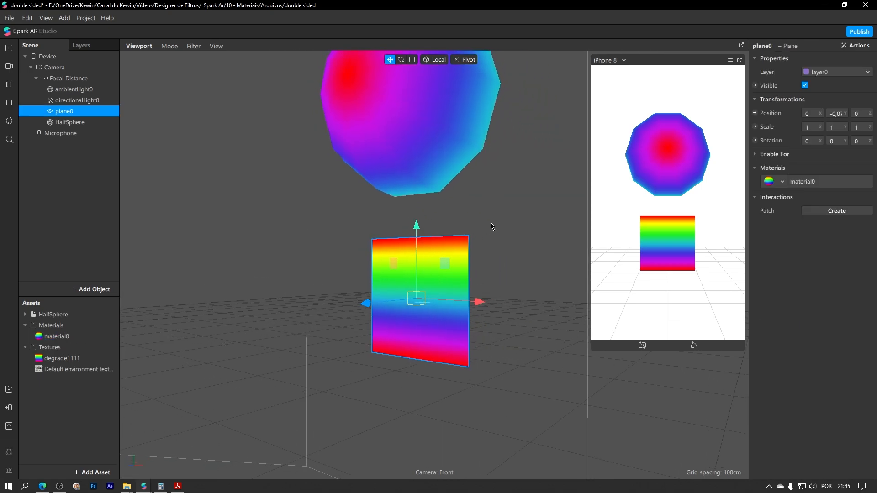
left_click_drag(491, 225, 589, 243)
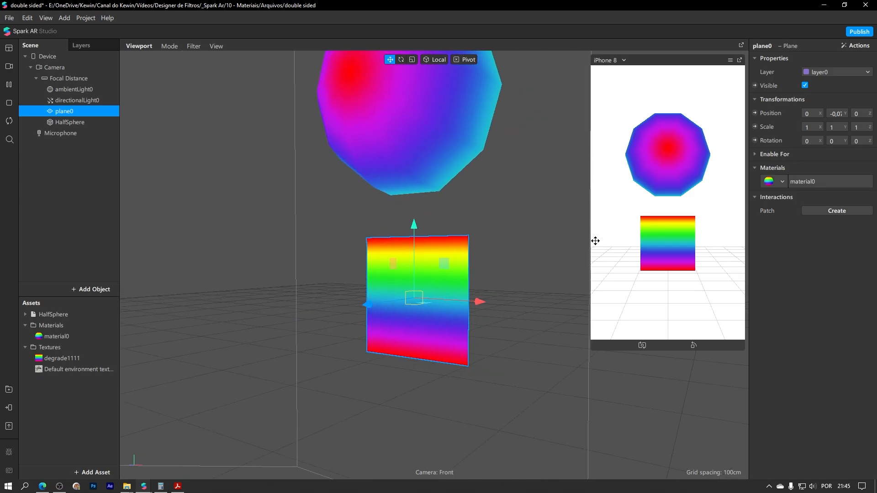
left_click(813, 186)
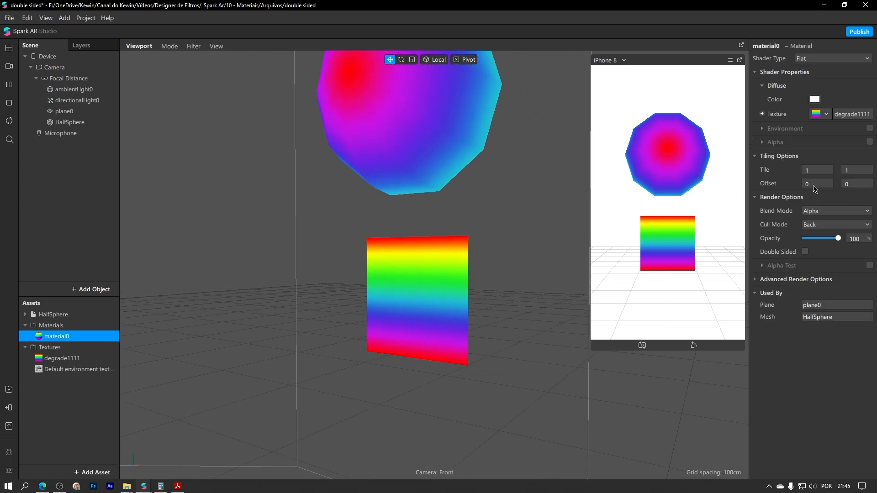
left_click(805, 252)
Try Front as the Cull Mode of the double-sided material0 and return it to Back.
left_click(813, 224)
left_click(817, 227)
left_click(817, 225)
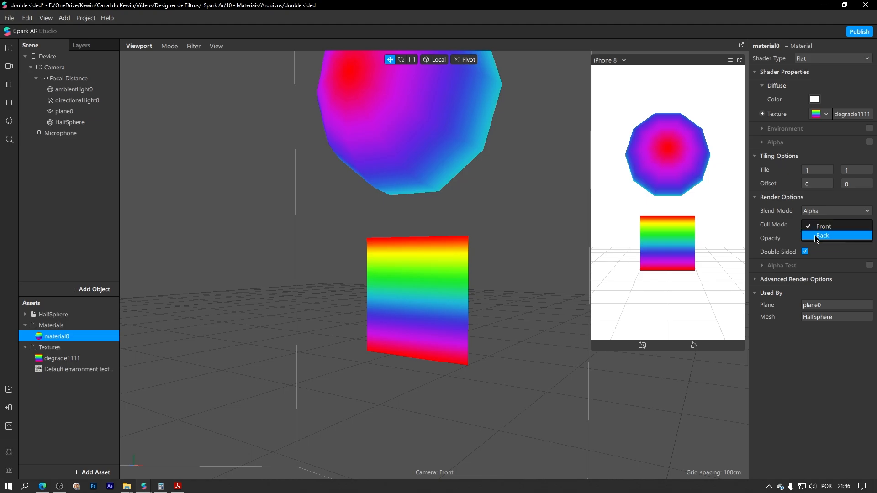
left_click(816, 235)
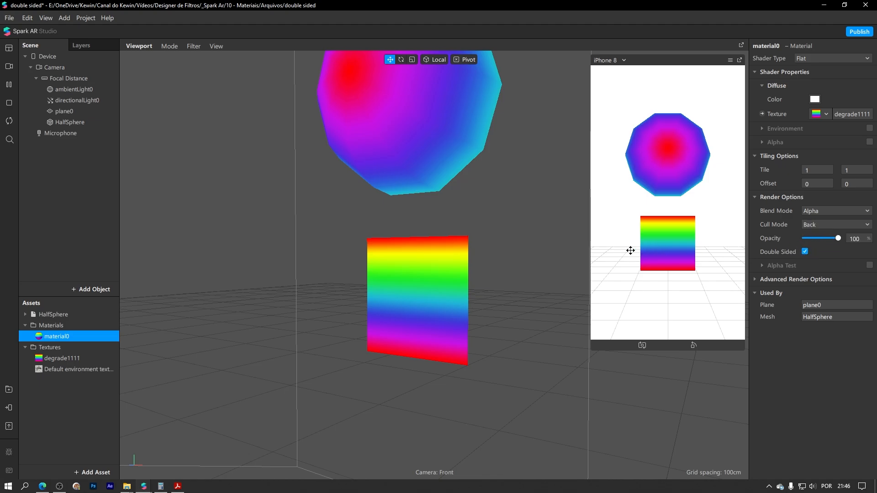
Examine the double-sided HalfSphere and plane from front, back, and close up.
right_click_drag(541, 249, 260, 240)
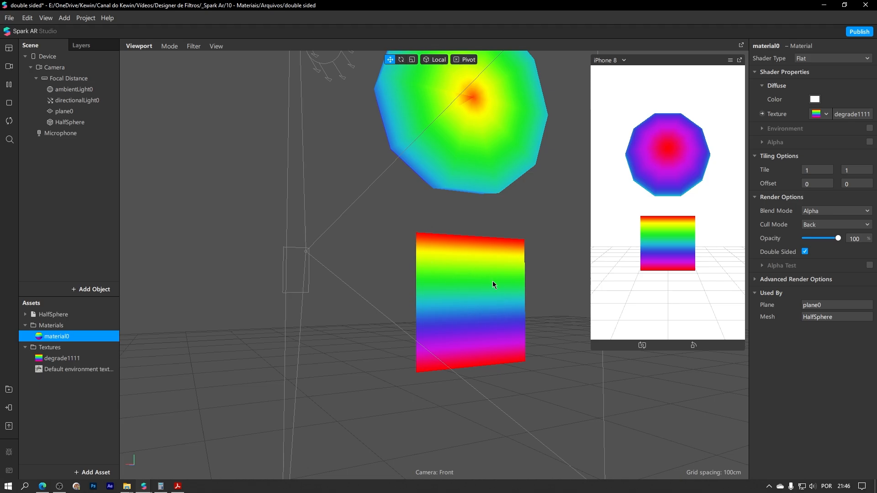
right_click_drag(368, 278, 504, 226)
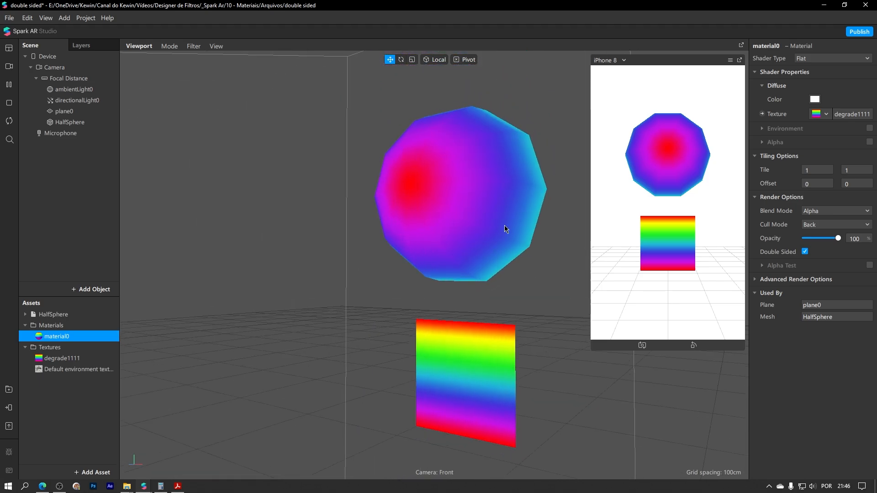
right_click_drag(452, 189, 275, 194)
scroll(486, 219, "up", 6)
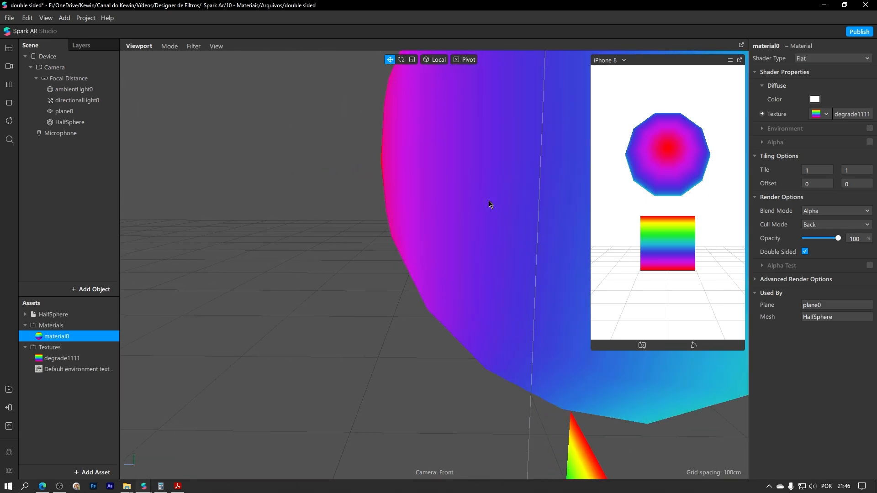
scroll(430, 238, "up", 5)
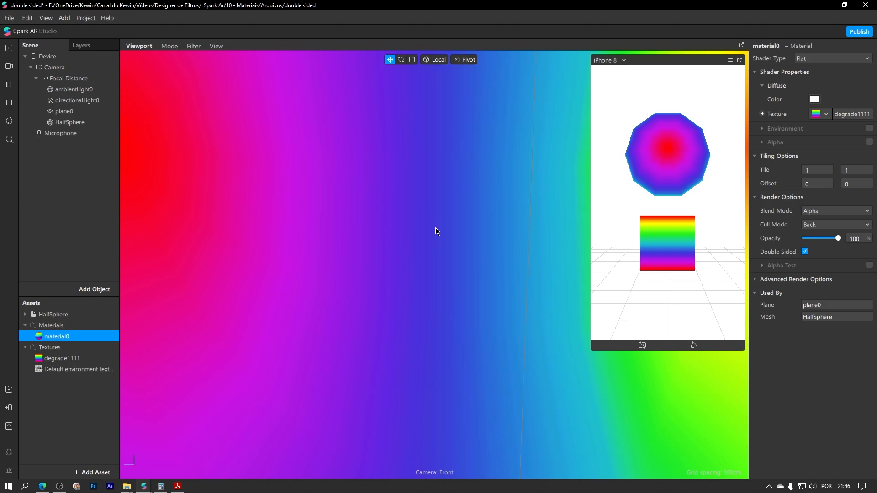
right_click_drag(411, 224, 454, 242)
scroll(292, 215, "down", 10)
right_click_drag(403, 222, 449, 222)
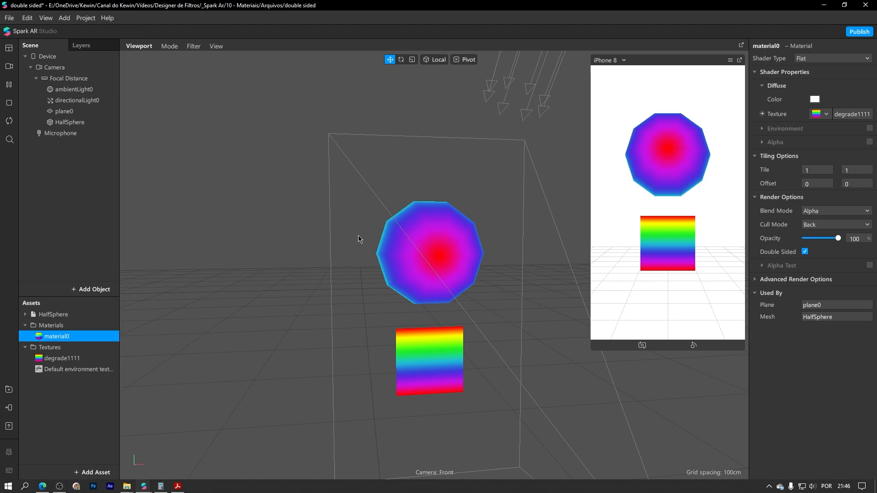
middle_click_drag(388, 296, 385, 245)
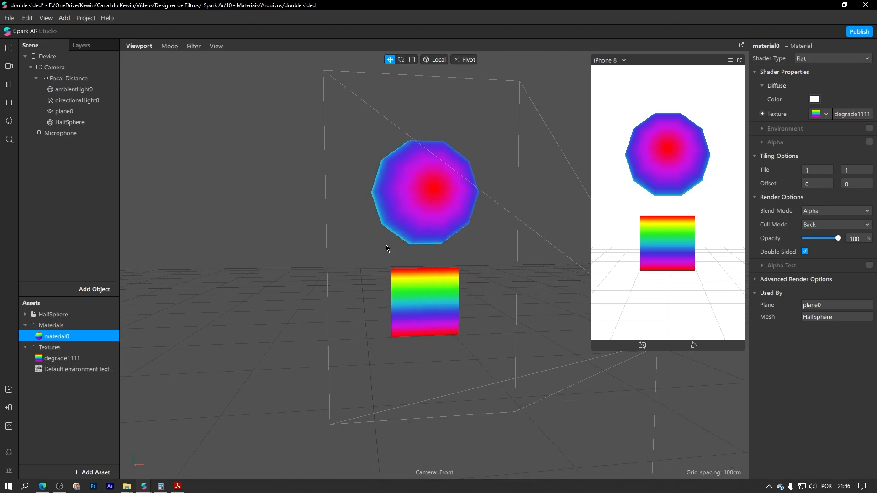
Switch to the untitled project and view its white plane close up.
mouse_move(144, 488)
left_click(231, 456)
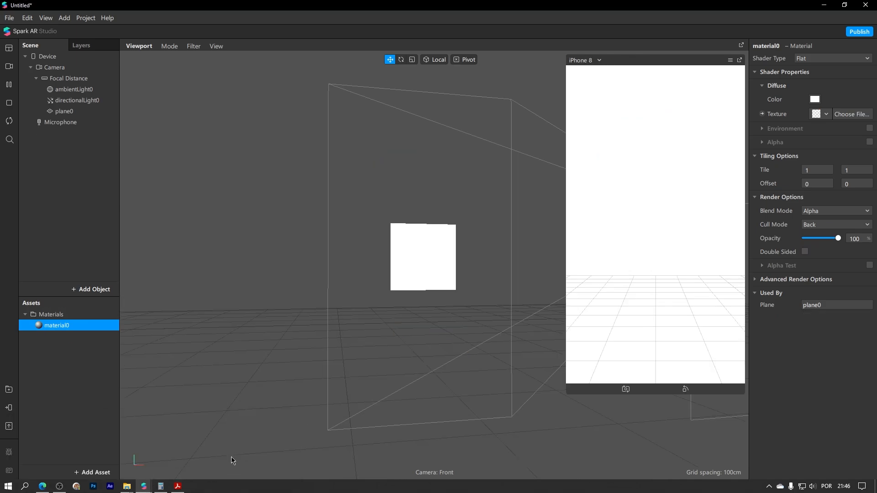
scroll(386, 208, "up", 5)
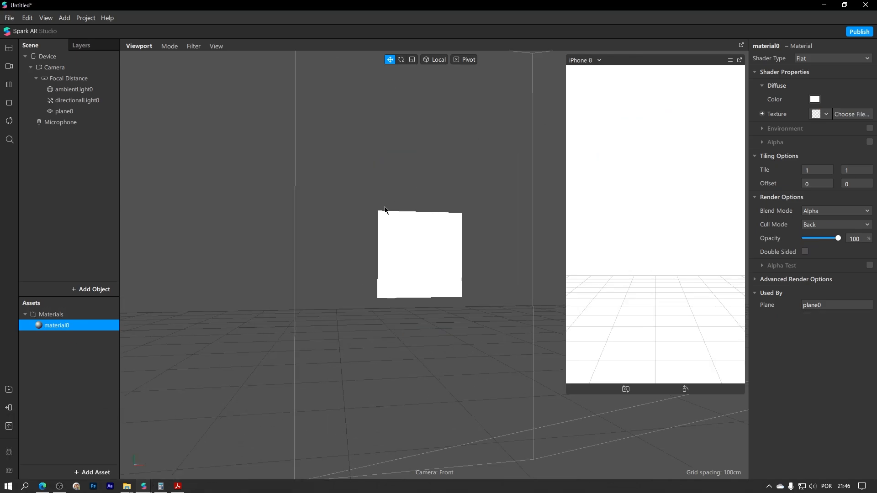
middle_click_drag(389, 217, 451, 256)
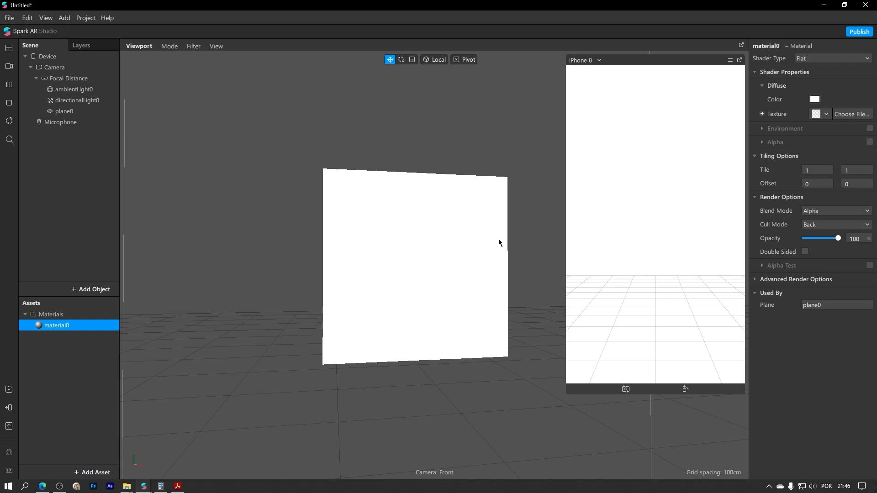
right_click_drag(458, 238, 419, 239)
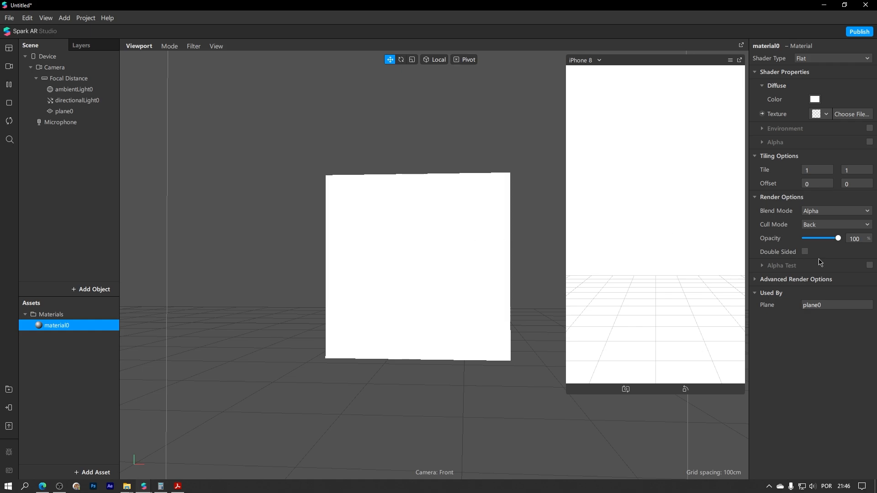
Lower material0's Opacity to 53%, check the plane from an angle, and restore it to 100%.
mouse_move(838, 238)
left_mouse_down()
mouse_move(814, 242)
mouse_move(841, 241)
mouse_move(824, 241)
left_mouse_up()
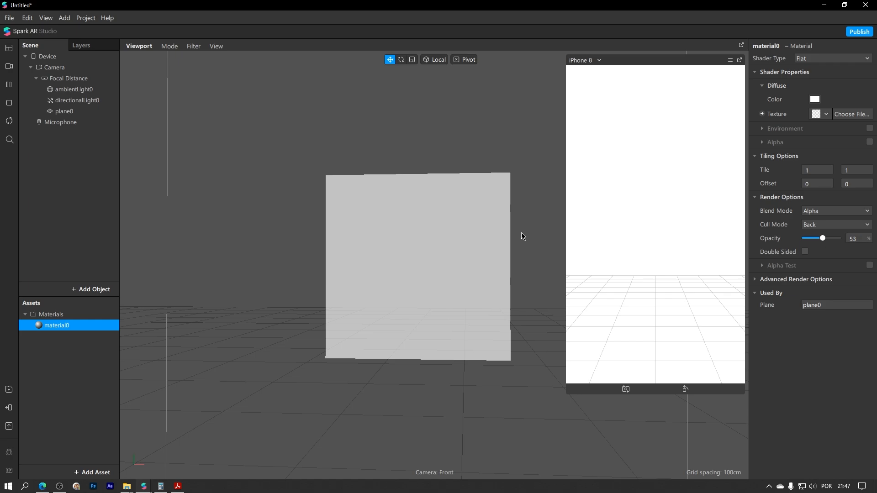
right_click_drag(514, 234, 448, 231)
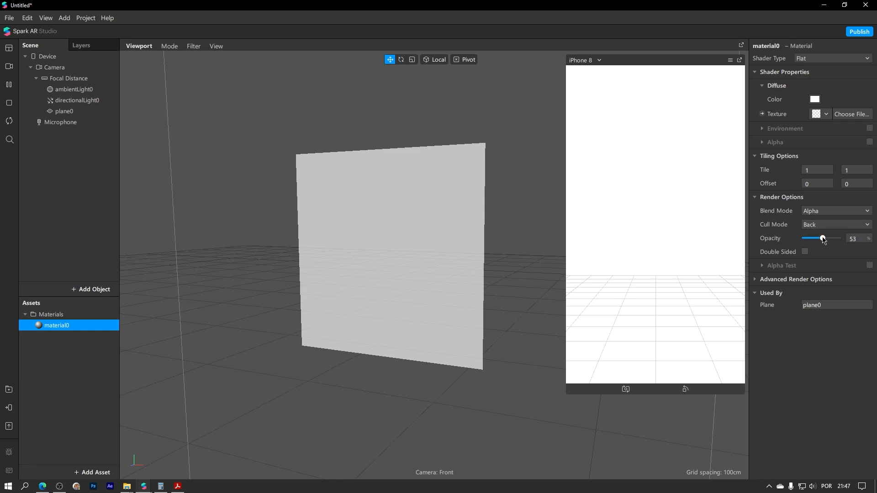
left_click_drag(823, 238, 841, 243)
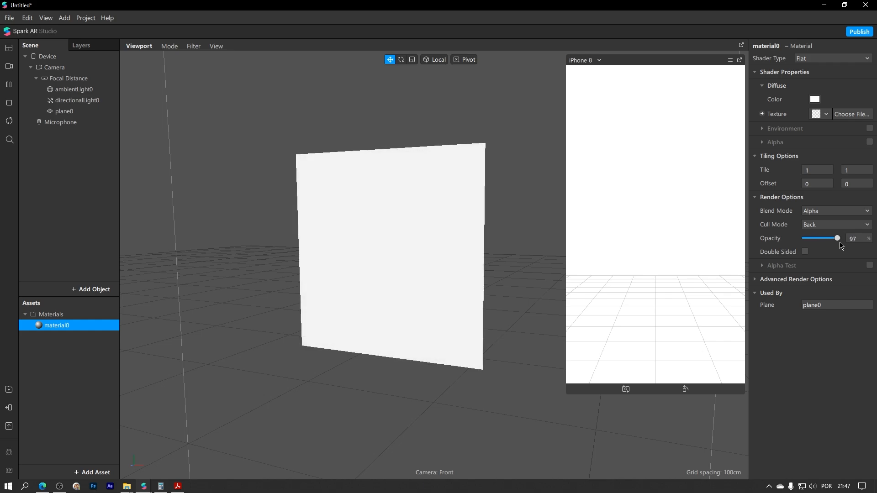
left_click(815, 100)
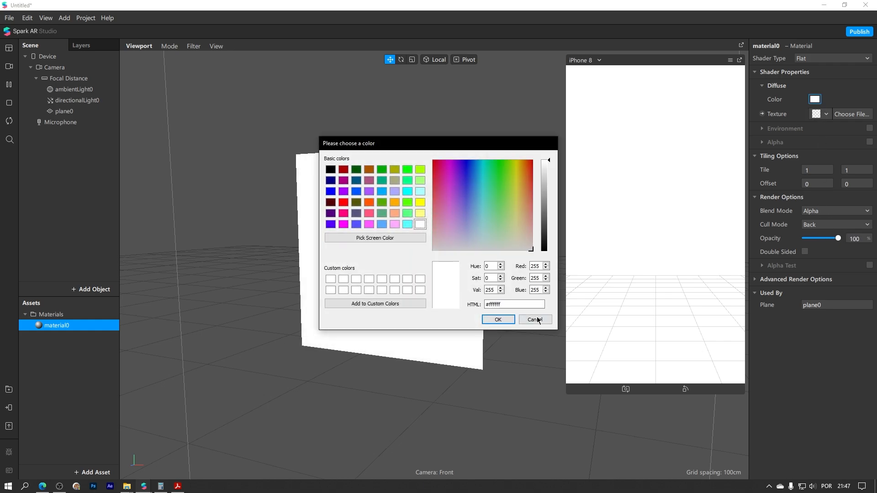
left_click(539, 320)
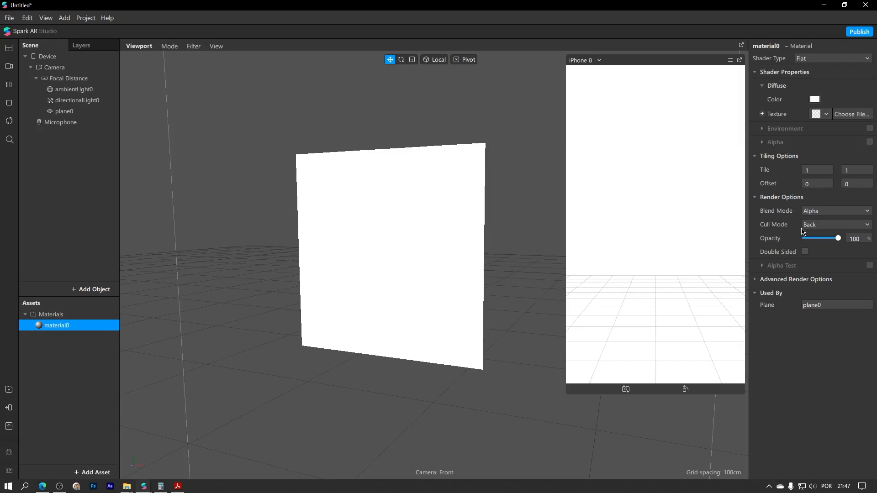
Set material0's Blend Mode to Add.
left_click(814, 218)
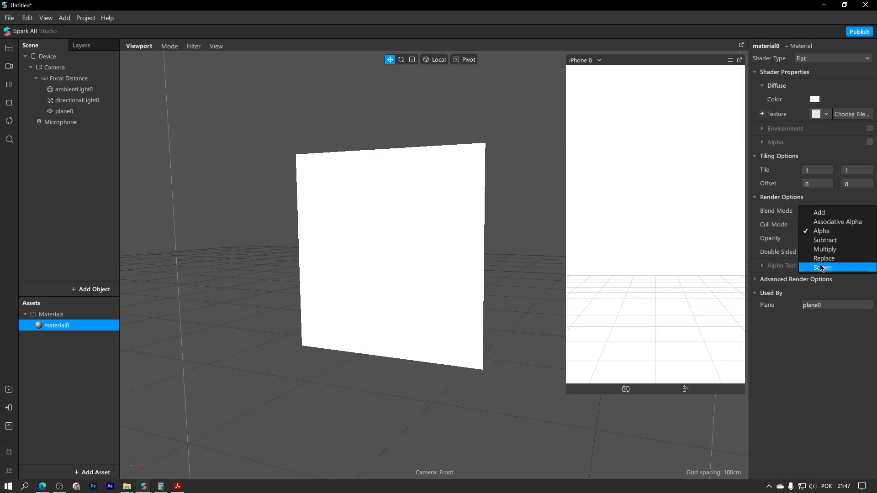
left_click(819, 212)
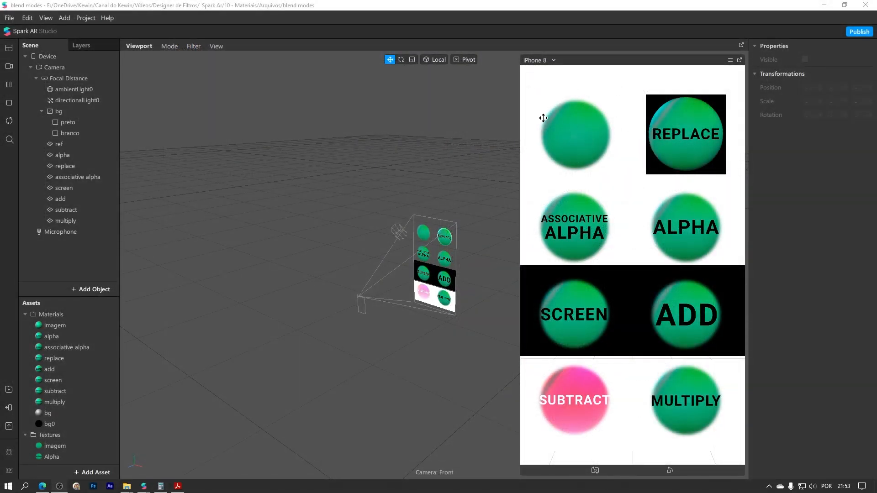
Examine the labelled blend mode samples of the blend modes project up close in the viewport.
scroll(487, 189, "up", 10)
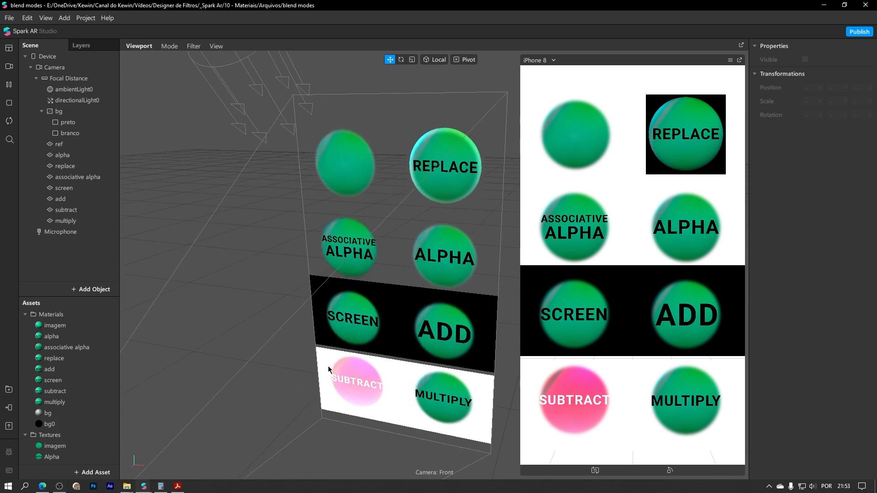
right_click_drag(314, 315, 358, 296)
middle_click_drag(368, 334, 325, 270)
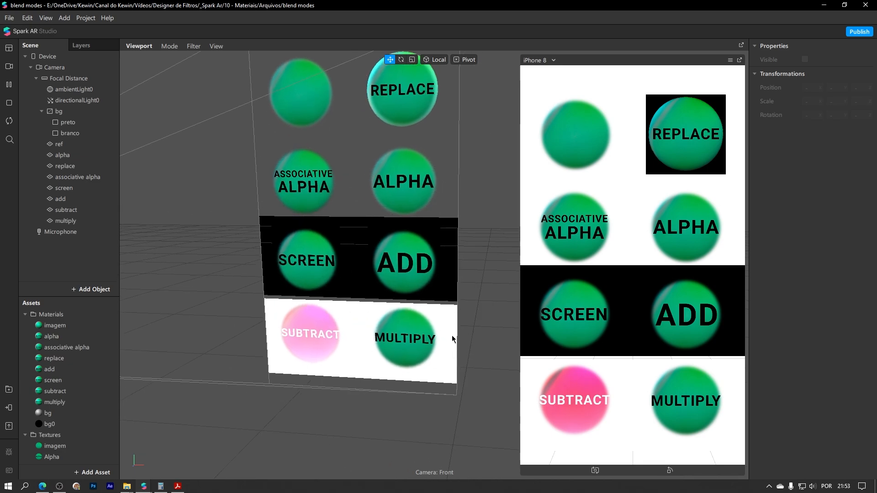
Compare the edges of the Replace sample with the unlabelled reference sphere in the viewport.
right_click_drag(363, 276, 363, 319)
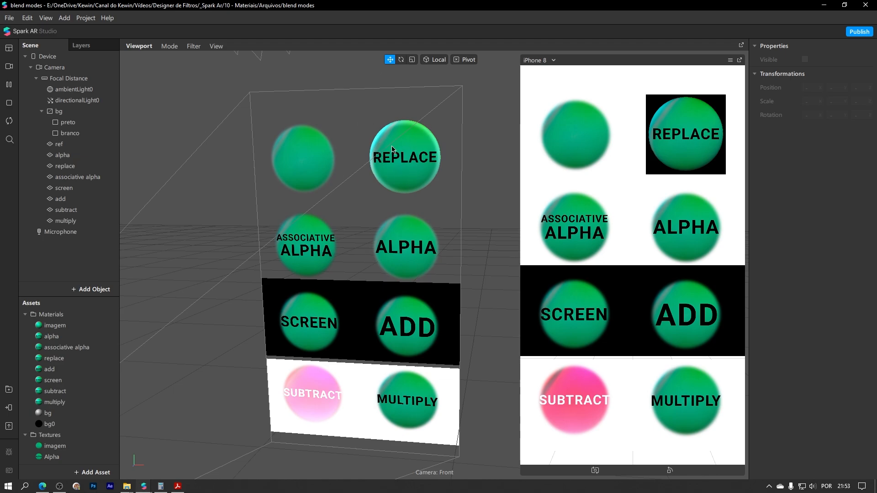
scroll(392, 151, "up", 6)
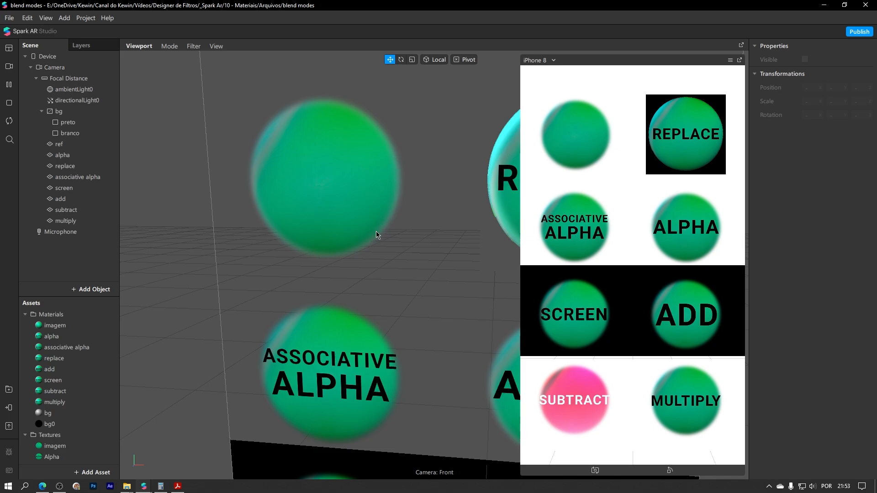
middle_click_drag(414, 161, 322, 158)
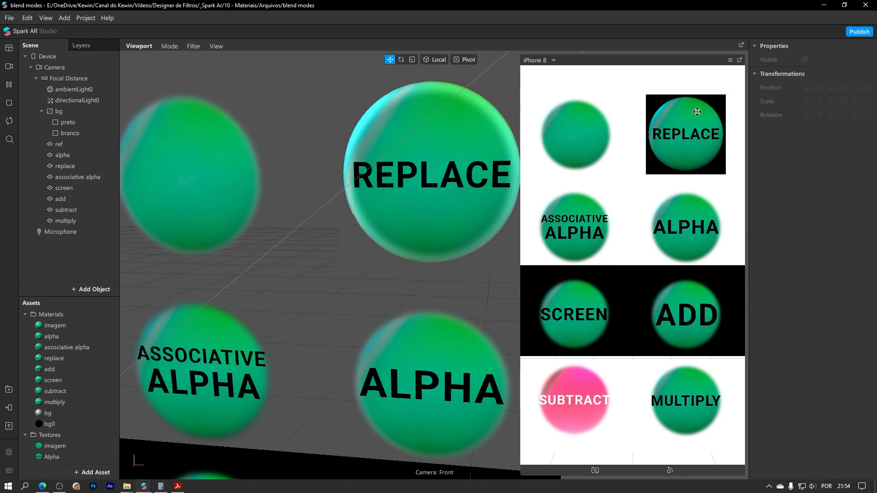
scroll(434, 98, "down", 3)
scroll(448, 128, "down", 1)
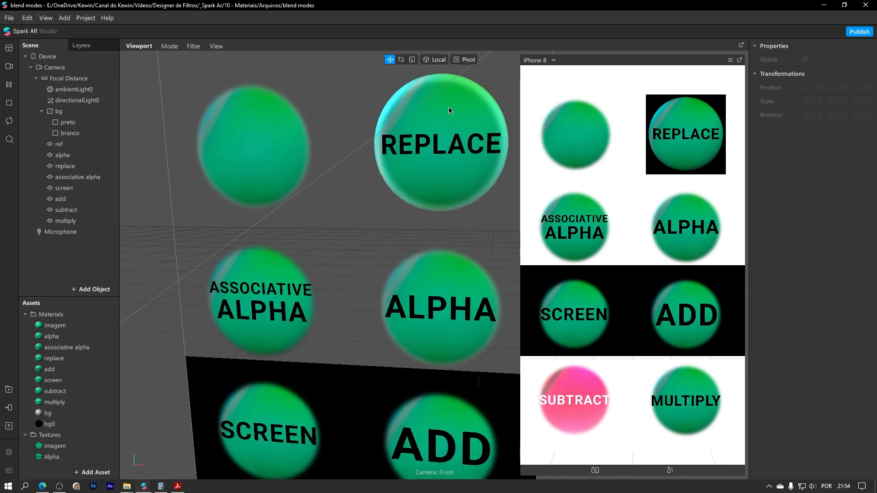
middle_click_drag(372, 221, 366, 152)
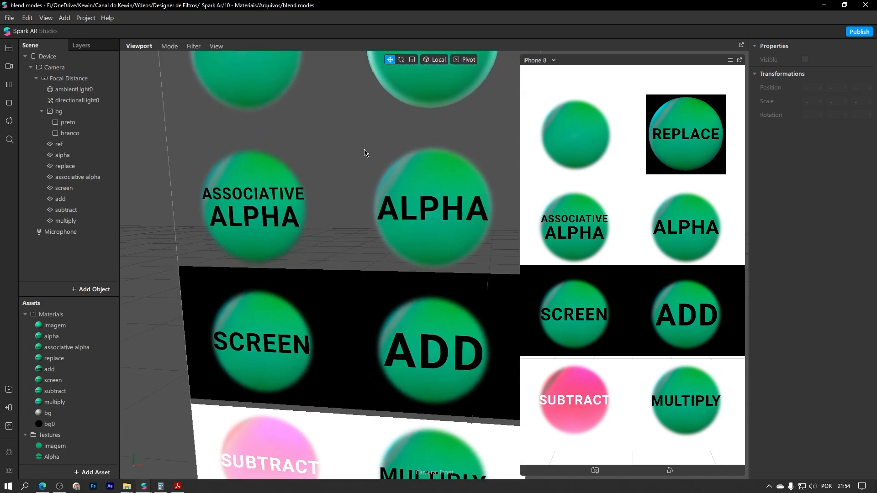
Examine the soft edges and lettering of the Associative Alpha sample up close.
scroll(365, 153, "up", 3)
middle_click_drag(301, 165, 308, 196)
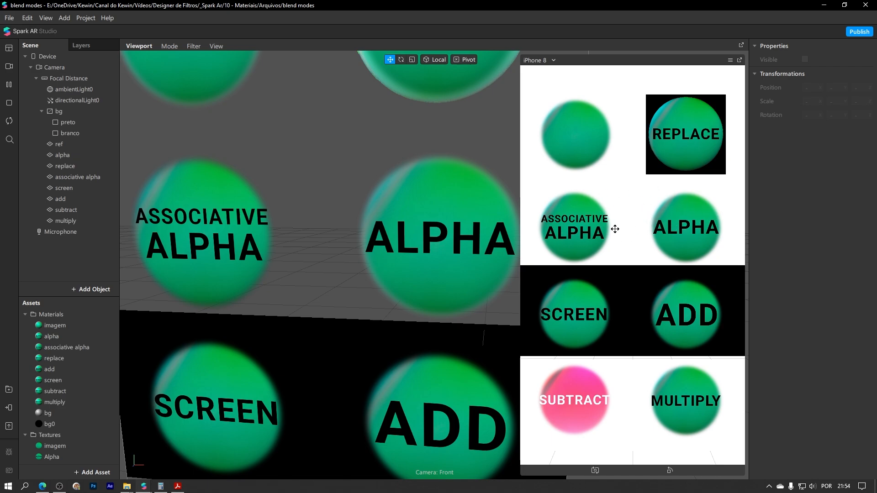
scroll(267, 228, "up", 4)
middle_click_drag(221, 214, 452, 256)
scroll(455, 251, "up", 4)
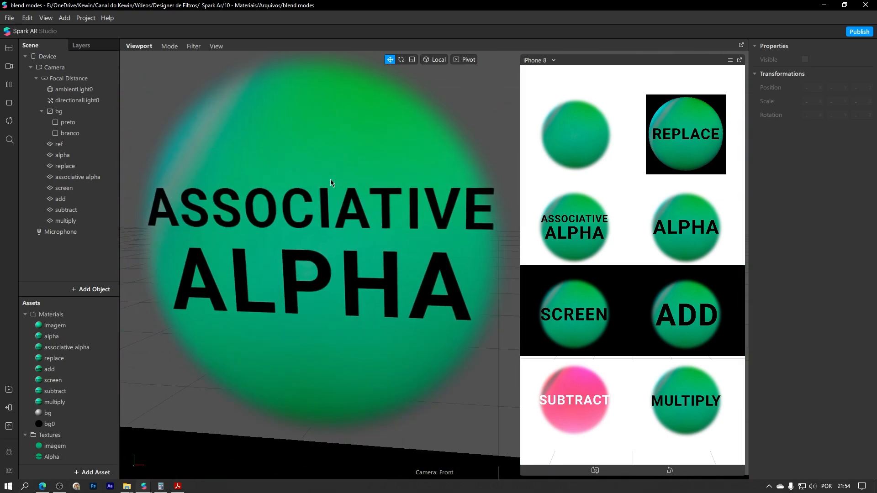
middle_click_drag(330, 182, 352, 211)
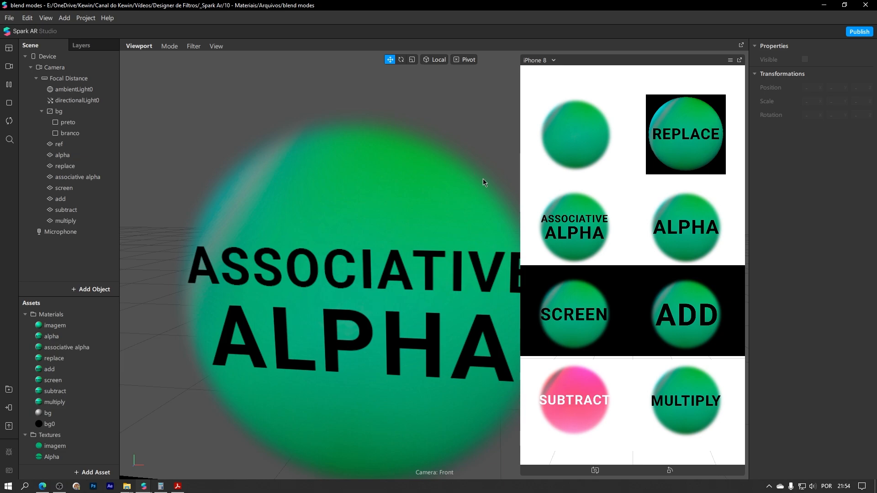
middle_click_drag(502, 237, 442, 250)
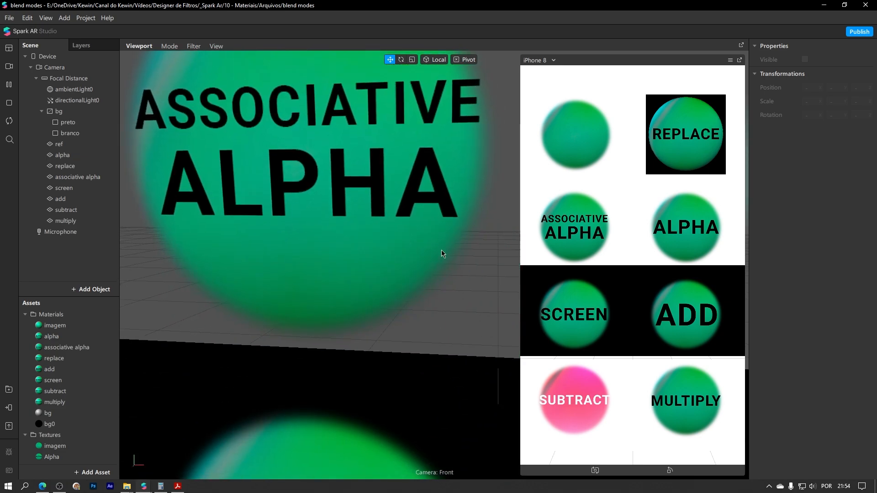
scroll(465, 202, "up", 2)
middle_click_drag(466, 202, 183, 248)
middle_click_drag(352, 175, 351, 206)
middle_click_drag(505, 120, 378, 209)
middle_click_drag(435, 274, 436, 196)
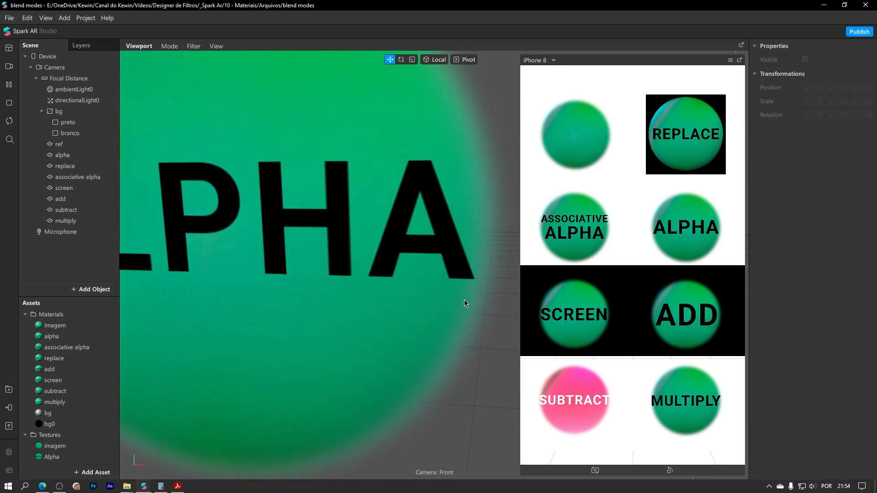
middle_click_drag(409, 404, 460, 369)
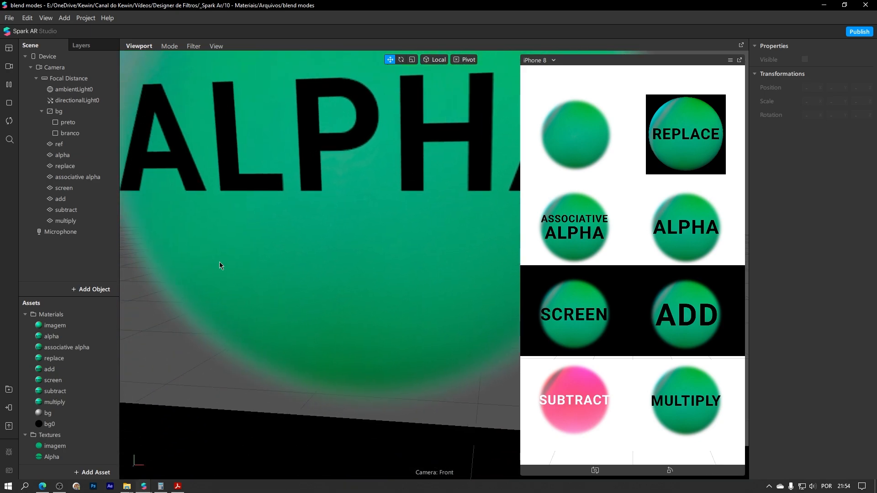
middle_click_drag(219, 266, 449, 235)
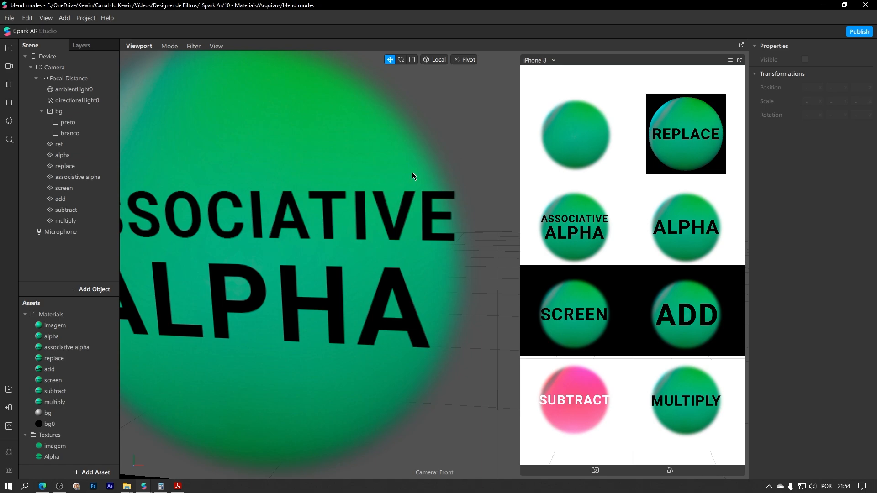
Compare the edges of the Associative Alpha sample with those of the neighbouring Alpha sample.
middle_click_drag(449, 180, 178, 180)
scroll(205, 181, "down", 1)
middle_click_drag(494, 188, 246, 190)
scroll(316, 202, "down", 3)
middle_click_drag(375, 221, 484, 214)
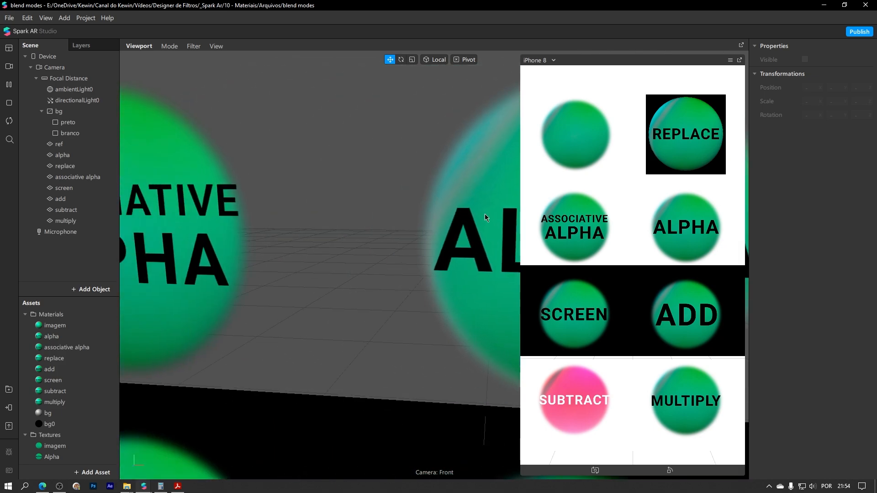
mouse_move(342, 220)
middle_mouse_down()
mouse_move(432, 215)
mouse_move(328, 219)
middle_mouse_up()
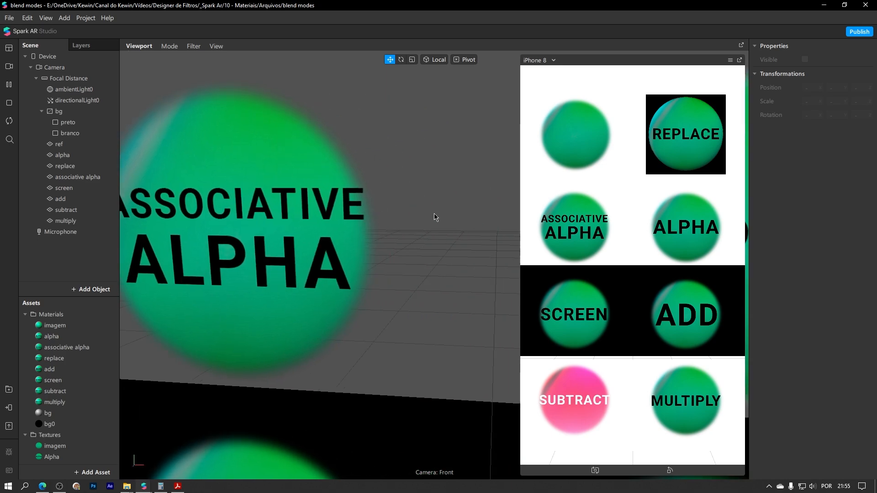
middle_click_drag(434, 216, 262, 216)
middle_click_drag(400, 222, 362, 218)
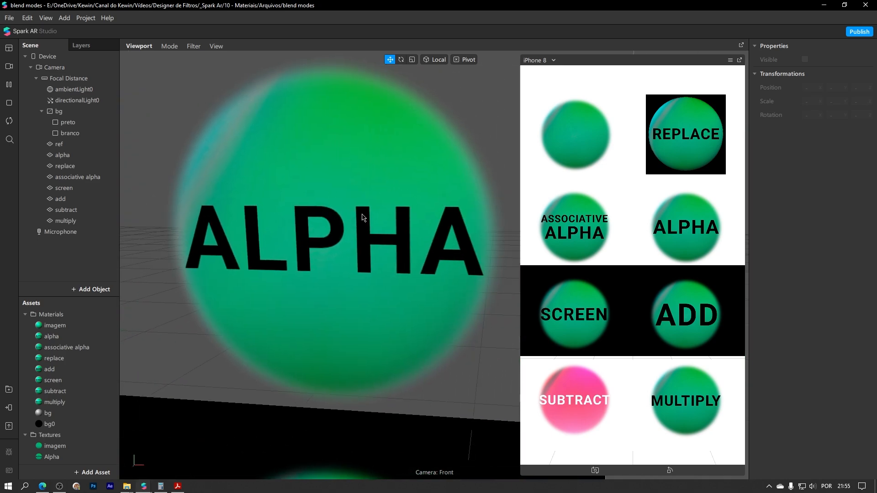
middle_click_drag(206, 229, 368, 233)
scroll(289, 241, "down", 3)
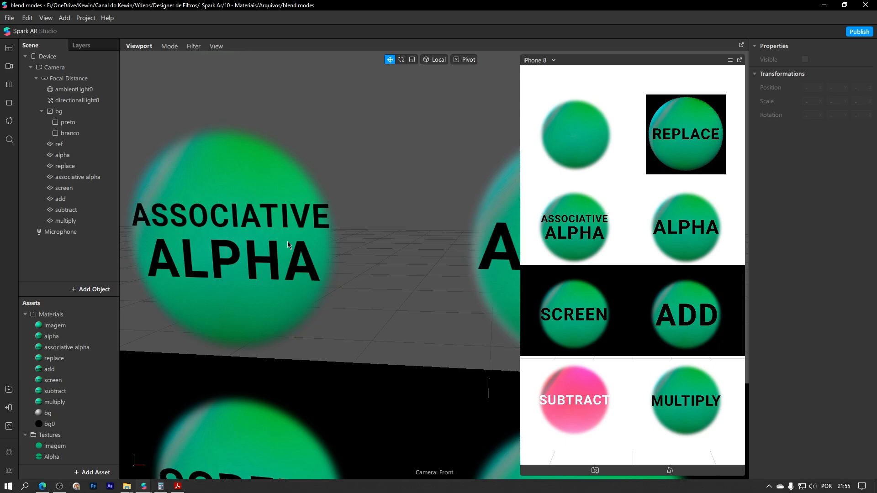
middle_click_drag(289, 241, 343, 238)
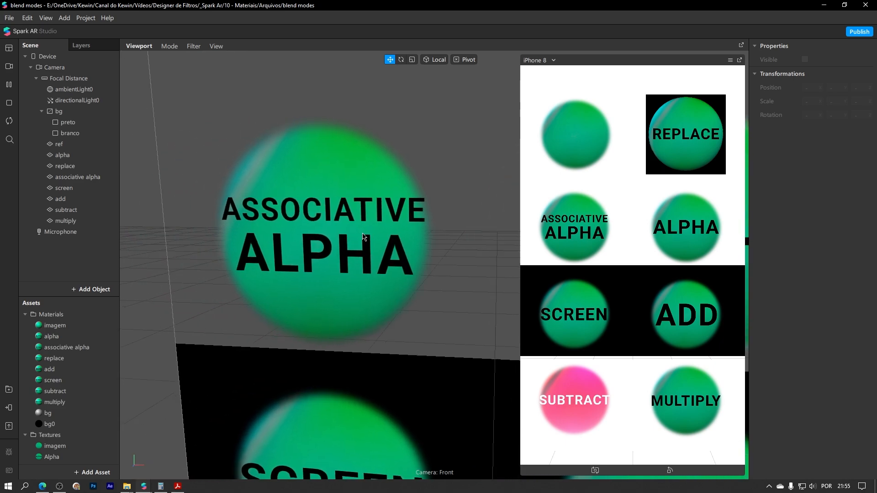
scroll(396, 177, "up", 5)
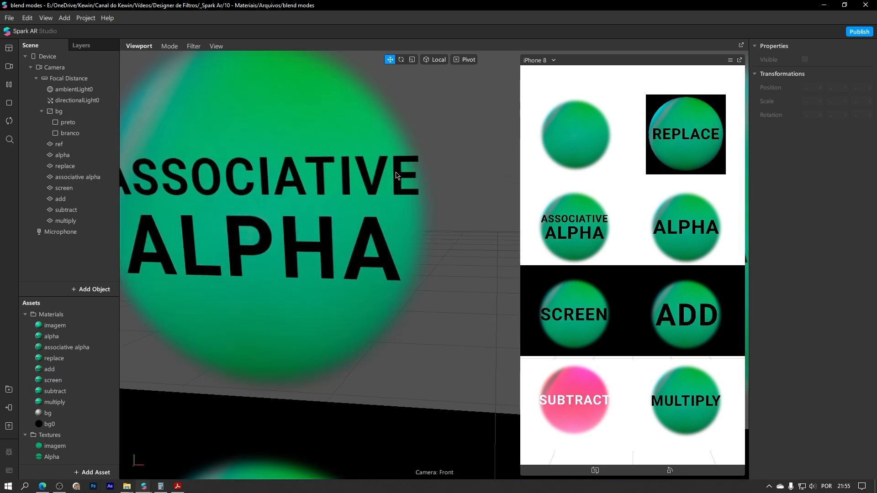
scroll(395, 177, "down", 3)
scroll(449, 264, "down", 3)
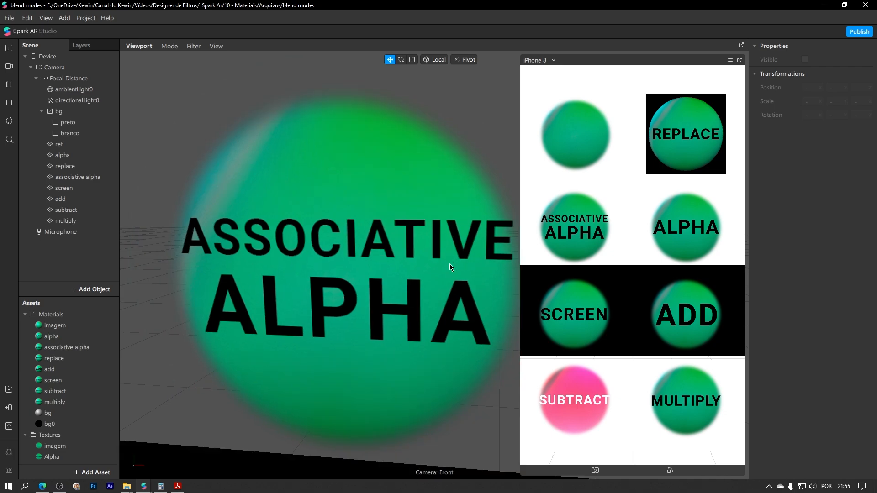
middle_click_drag(449, 266, 431, 205)
scroll(431, 208, "down", 1)
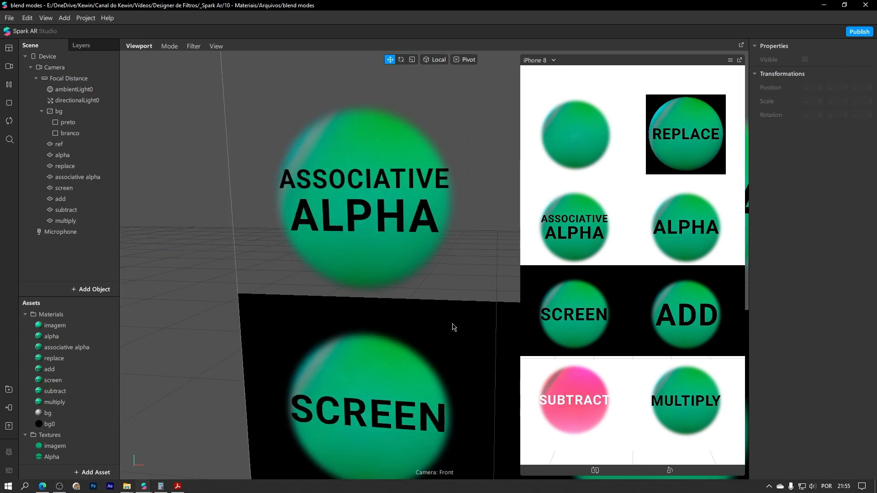
Examine the Screen and Add samples against their black background, from close up and at an angle.
middle_click_drag(453, 327, 406, 191)
middle_click_drag(424, 231, 372, 262)
scroll(330, 245, "down", 1)
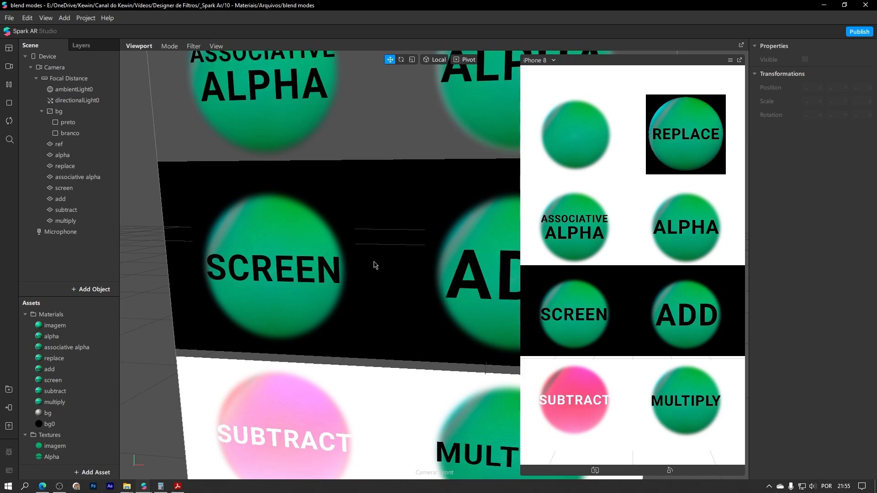
scroll(327, 245, "down", 2)
scroll(332, 265, "up", 4)
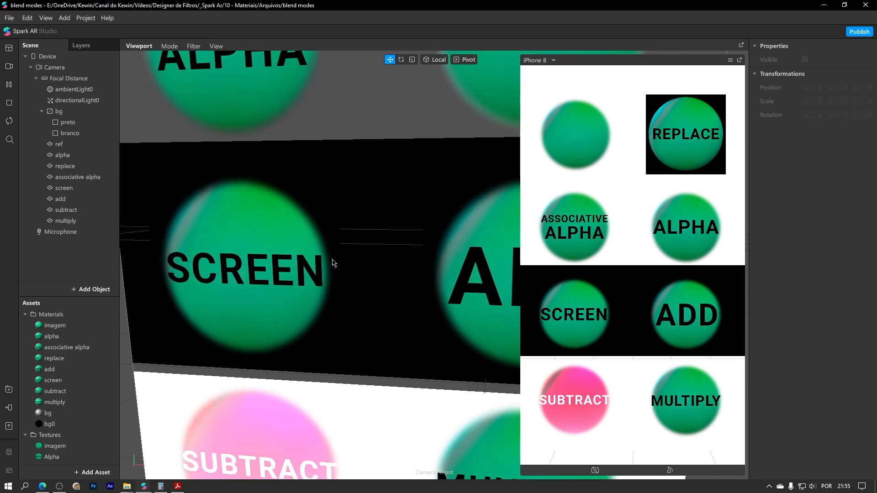
middle_click_drag(345, 239, 376, 205)
scroll(360, 234, "up", 1)
scroll(376, 205, "down", 1)
scroll(375, 205, "down", 2)
middle_click_drag(428, 228, 395, 218)
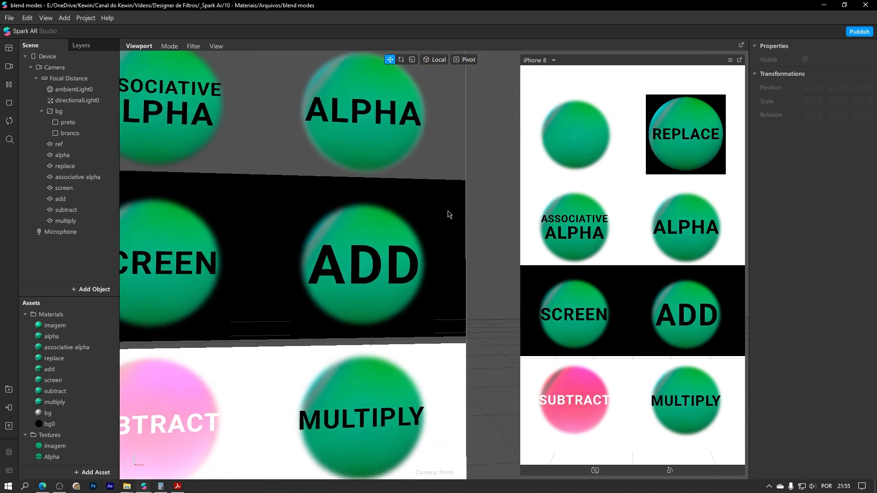
scroll(415, 218, "down", 2)
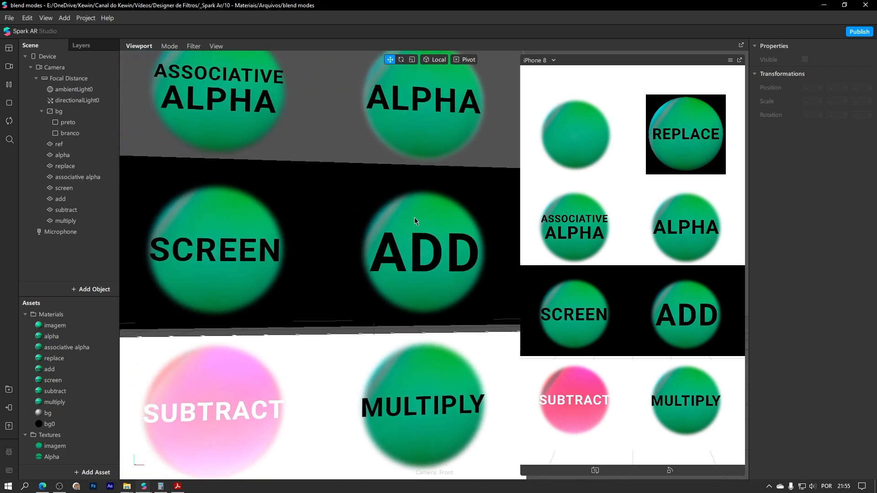
middle_click_drag(415, 218, 438, 219)
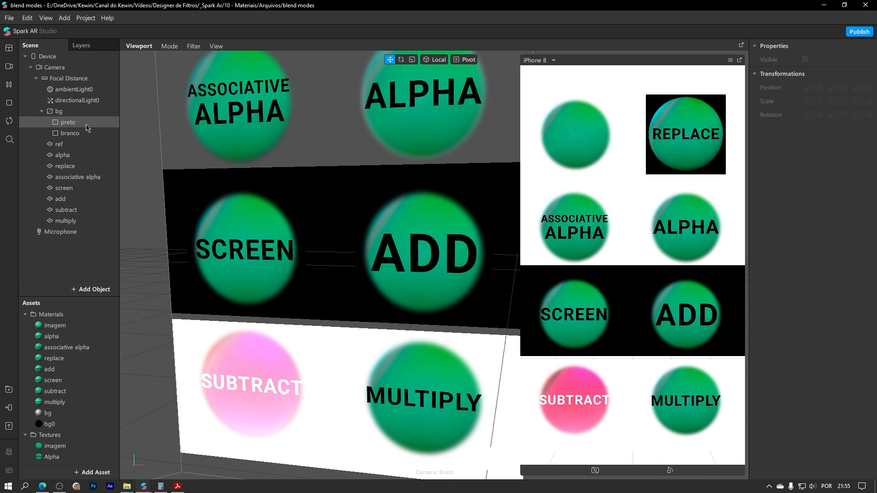
Move the white rectangle branco up behind the Screen and Add samples, to vertical position 333,5, and check it from an angle.
left_click(69, 133)
left_click_drag(325, 384, 327, 230)
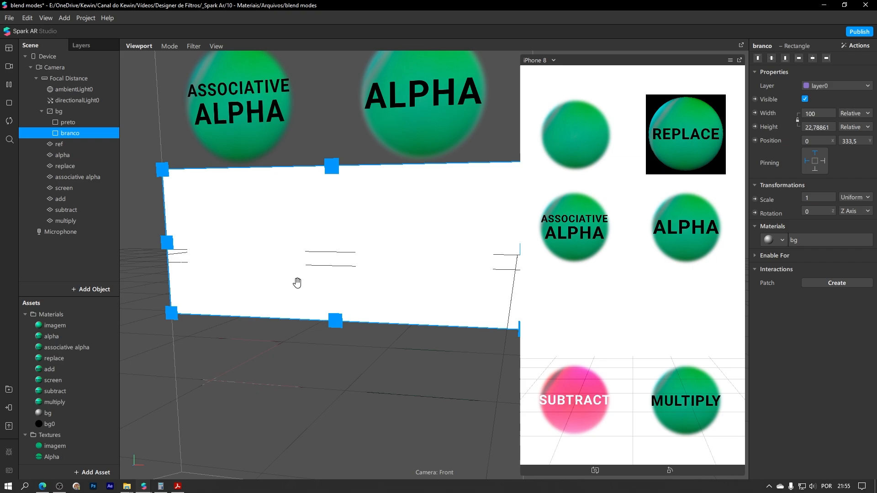
right_click_drag(297, 280, 391, 266)
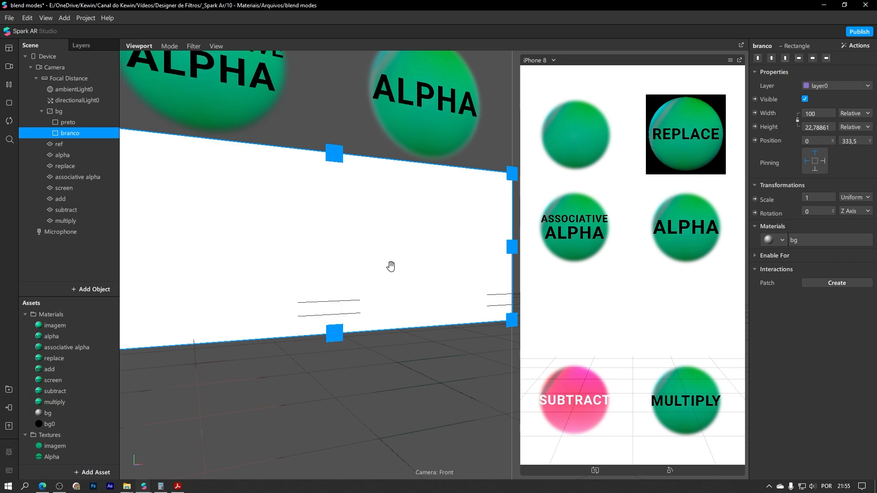
Set the bg material's diffuse color to red (#ff0000) and check the Screen and Add samples against it.
left_click(805, 248)
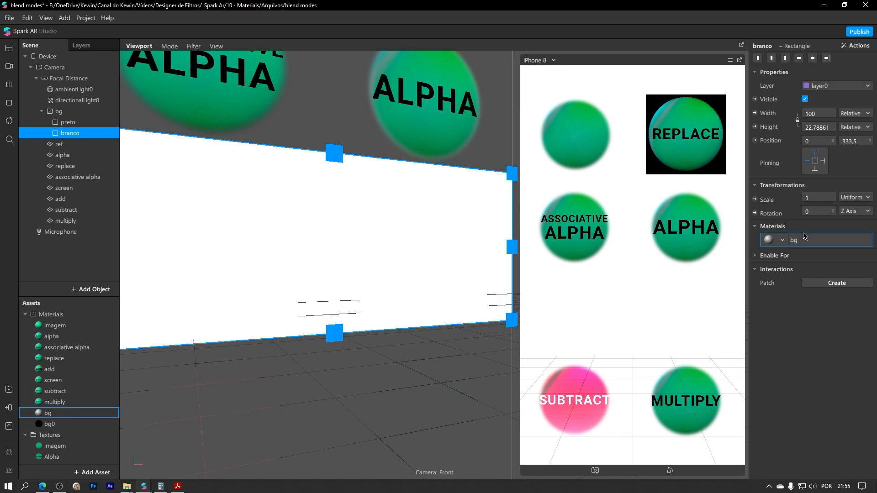
left_click(815, 99)
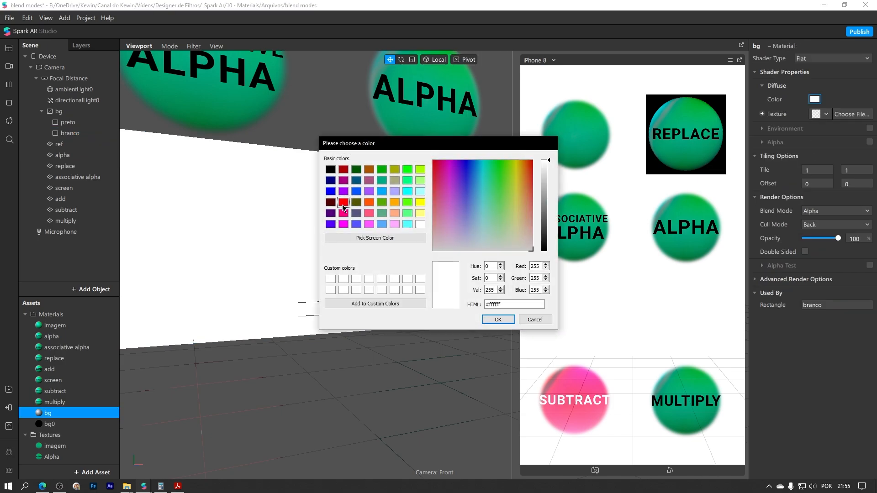
left_click(343, 202)
left_click(498, 319)
right_click_drag(320, 246, 345, 274)
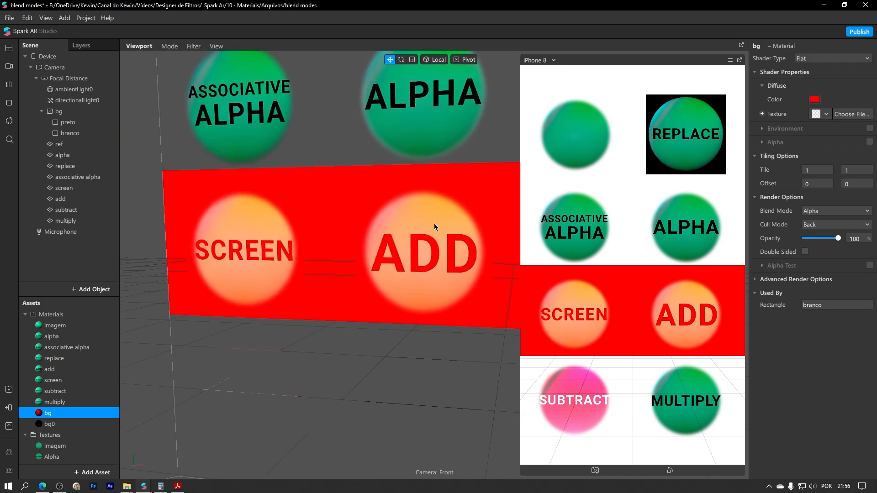
right_click_drag(432, 226, 453, 216)
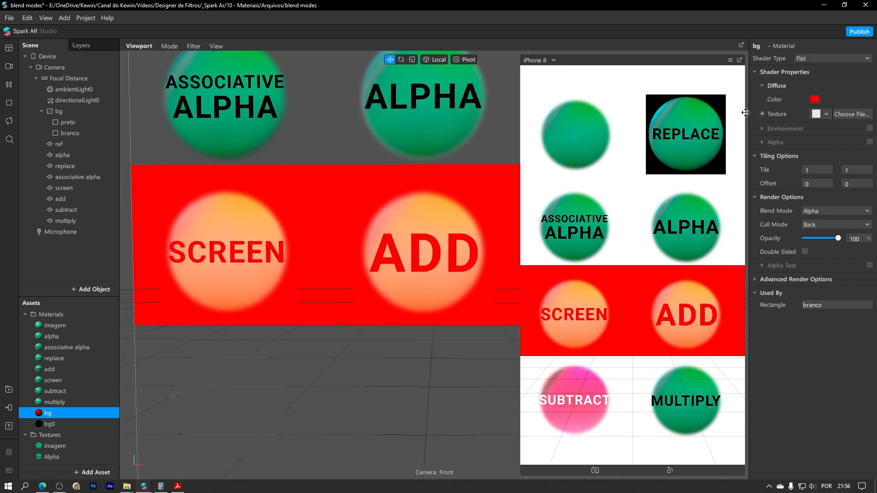
Set the bg material's diffuse color back to white.
left_click(814, 99)
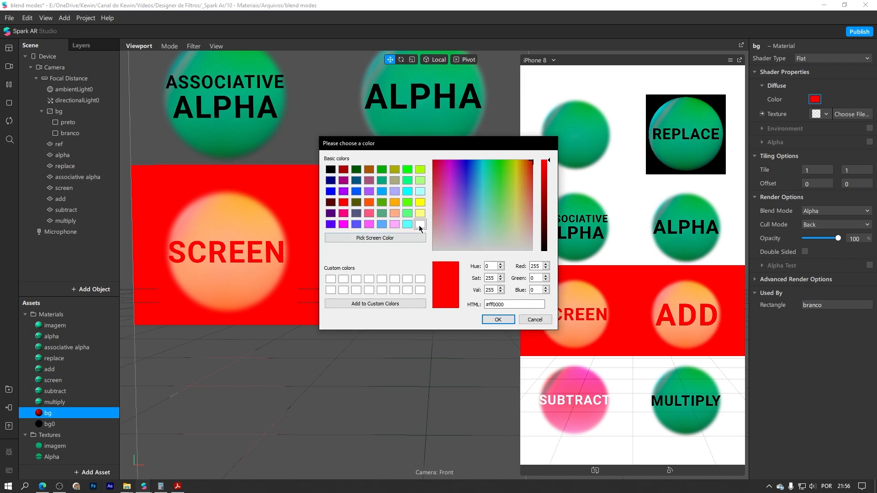
left_click(419, 223)
left_click(494, 320)
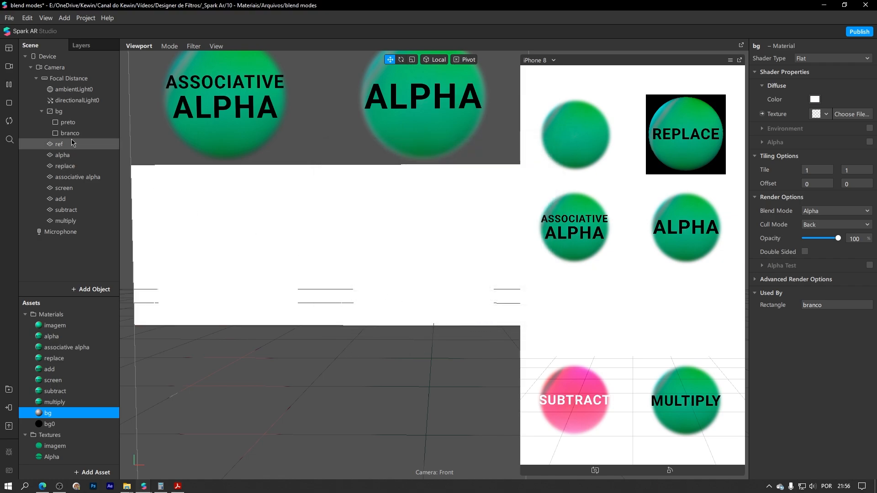
Move the rectangle branco back down behind the Subtract and Multiply samples, to vertical position 492.
left_click(399, 317)
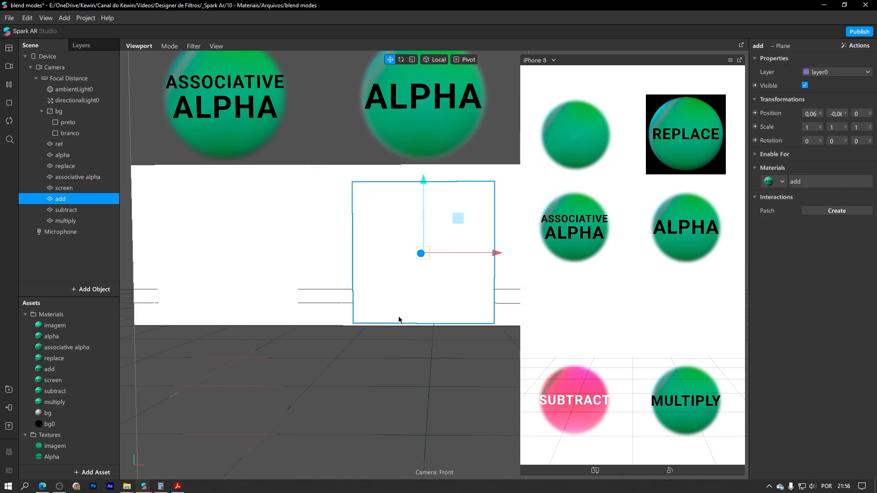
left_click(146, 170)
left_click_drag(205, 208, 221, 379)
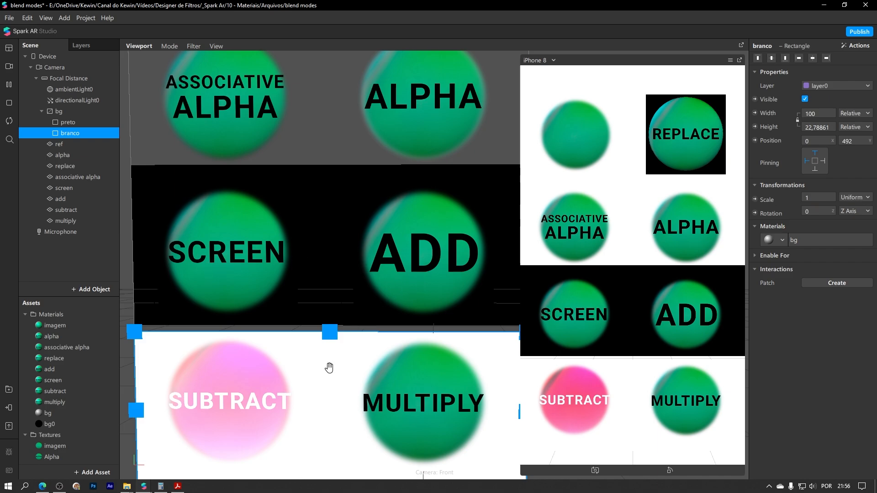
Move the white rectangle branco up behind the Screen and Add samples and set its bg material's diffuse color to red (#ff0000).
left_click_drag(329, 366, 332, 205)
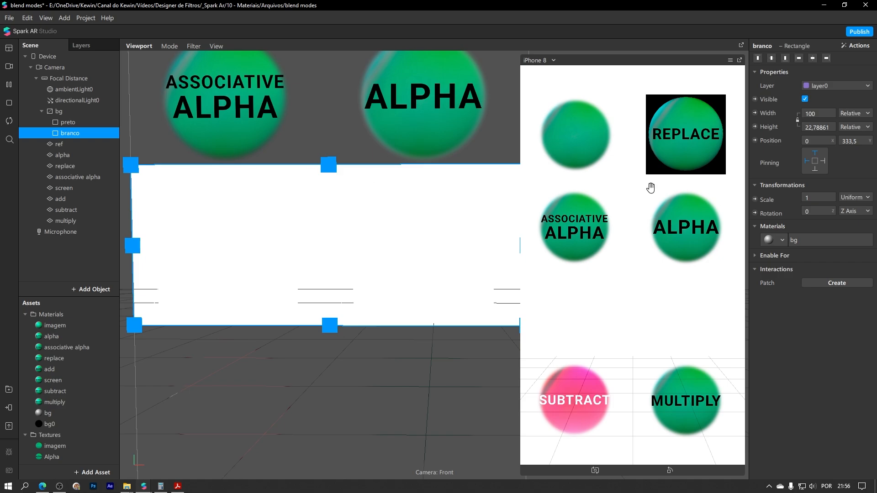
left_click(825, 238)
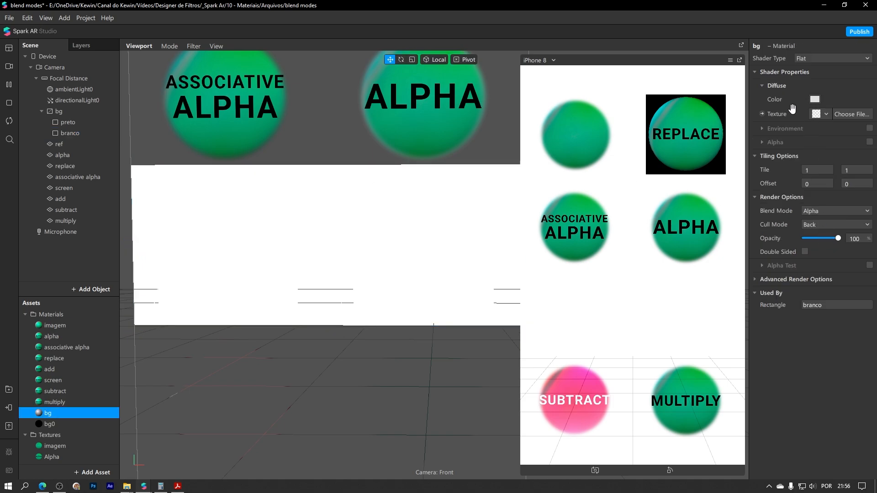
left_click(815, 100)
left_click(343, 202)
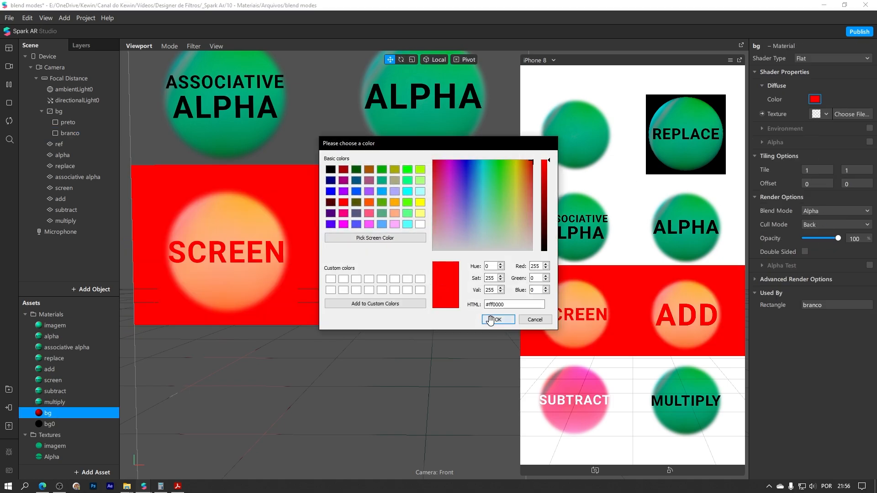
left_click(491, 320)
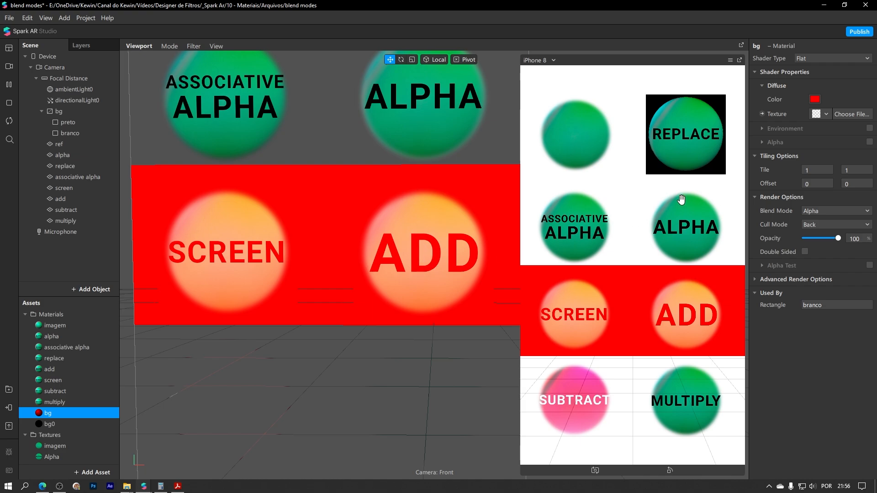
Set the diffuse color of the bg material back to white (#ffffff) behind the Screen and Add samples.
left_click(815, 99)
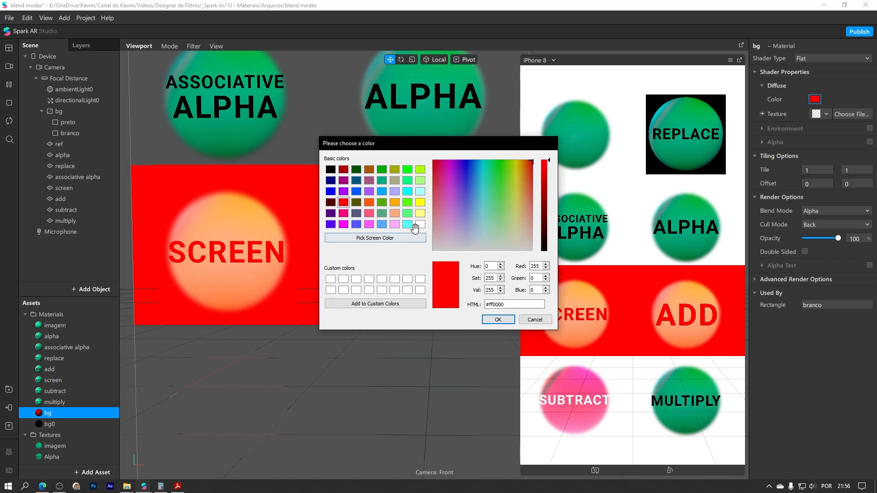
left_click(420, 224)
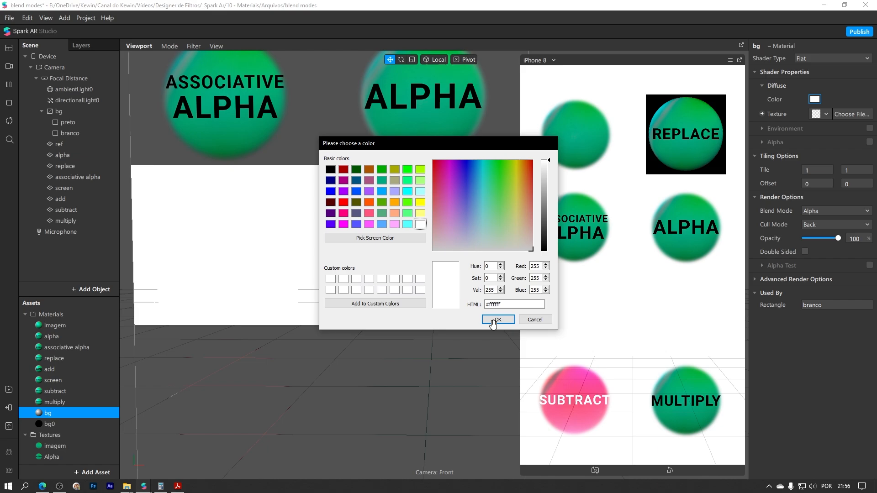
left_click(497, 319)
Move the rectangle branco down behind the Subtract and Multiply samples, to vertical position 485,5.
left_click(391, 319)
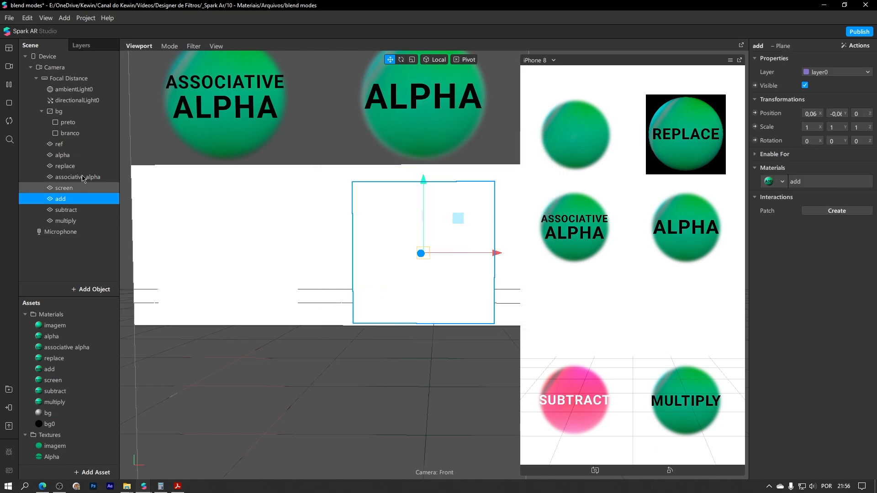
left_click(92, 133)
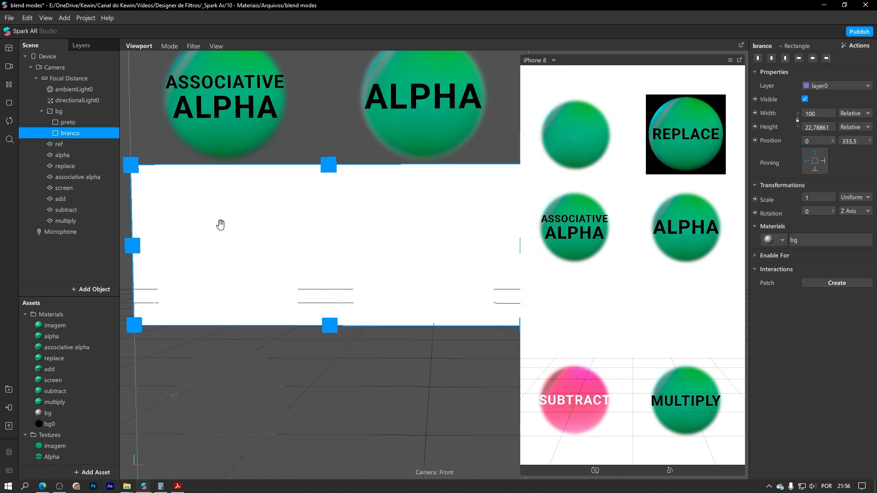
left_click_drag(220, 225, 230, 370)
scroll(311, 379, "down", 3)
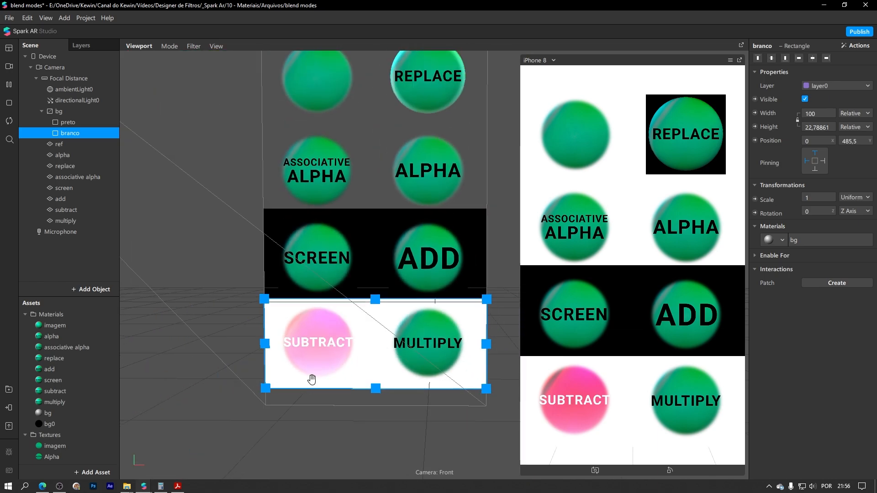
scroll(281, 362, "up", 5)
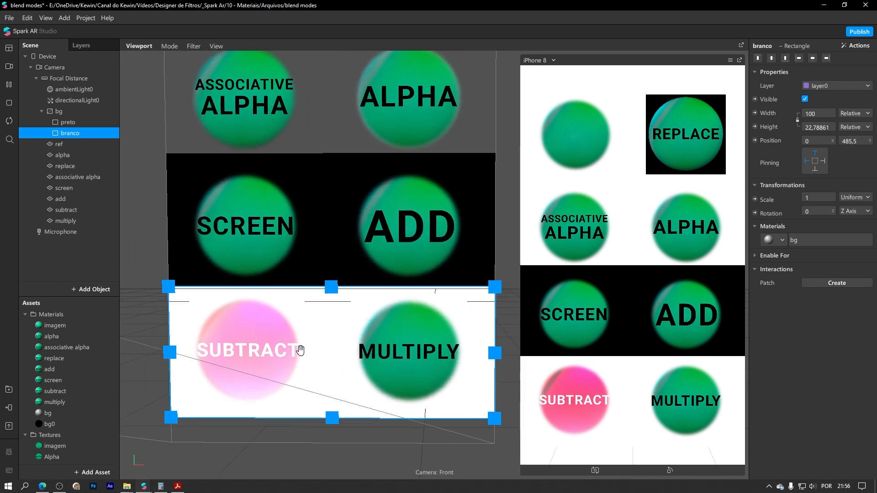
middle_click_drag(300, 351, 299, 349)
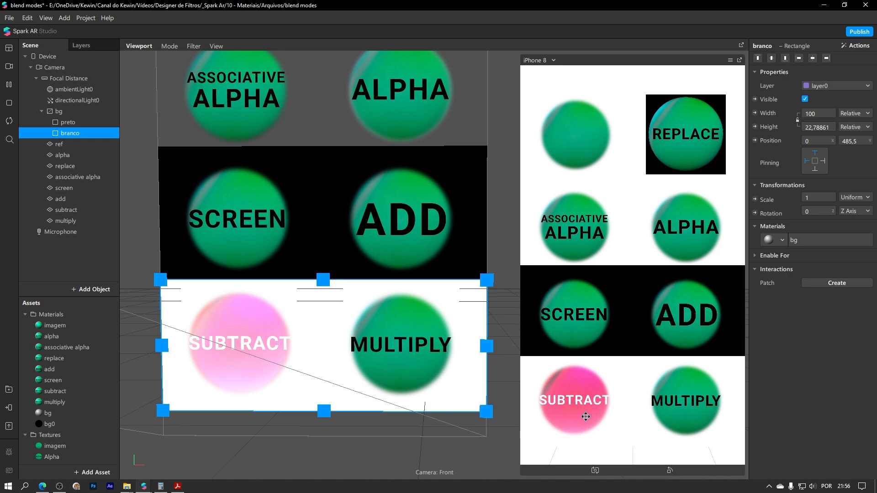
Place branco above preto in the scene hierarchy and move preto down behind the Subtract and Multiply samples, to vertical position 485,5.
left_click_drag(67, 133, 65, 117)
left_click(74, 134)
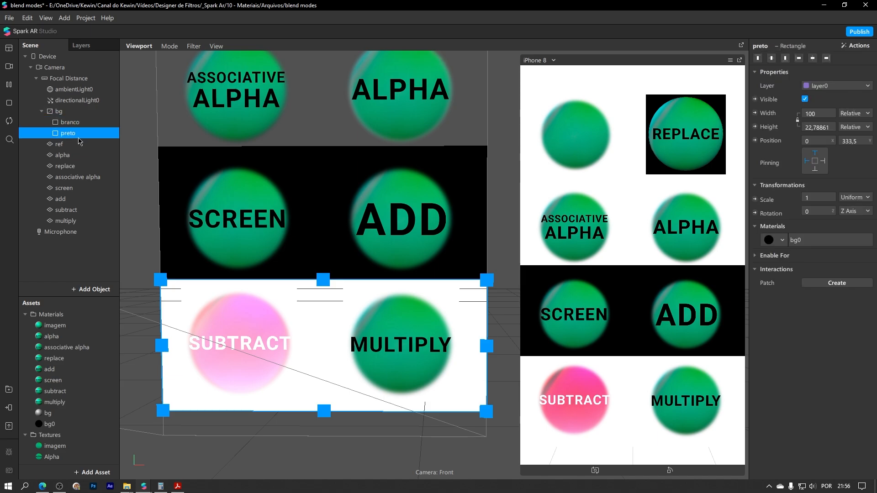
left_click_drag(327, 231, 327, 361)
right_click_drag(209, 352, 282, 333)
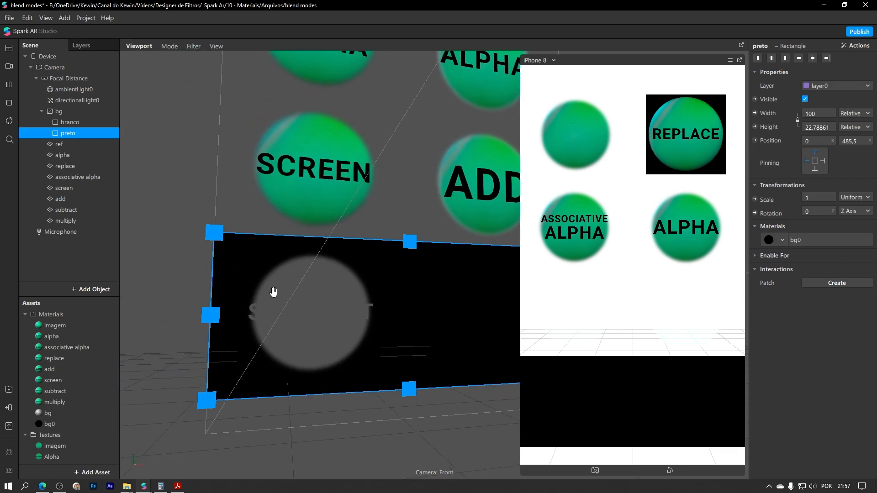
right_click_drag(454, 353, 399, 361)
Move the black rectangle preto back up behind the Screen and Add samples, to vertical position 333,5, and check the samples from several angles.
left_click_drag(400, 360, 396, 207)
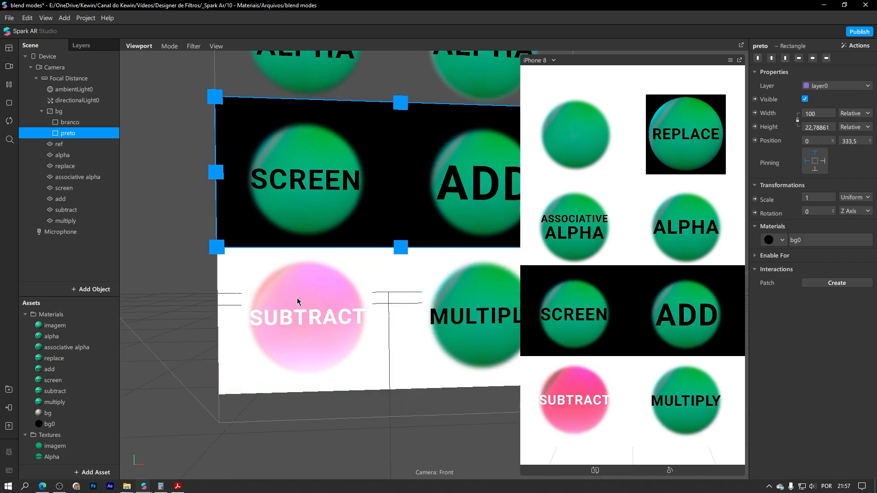
scroll(333, 305, "down", 4)
middle_click_drag(415, 317, 344, 324)
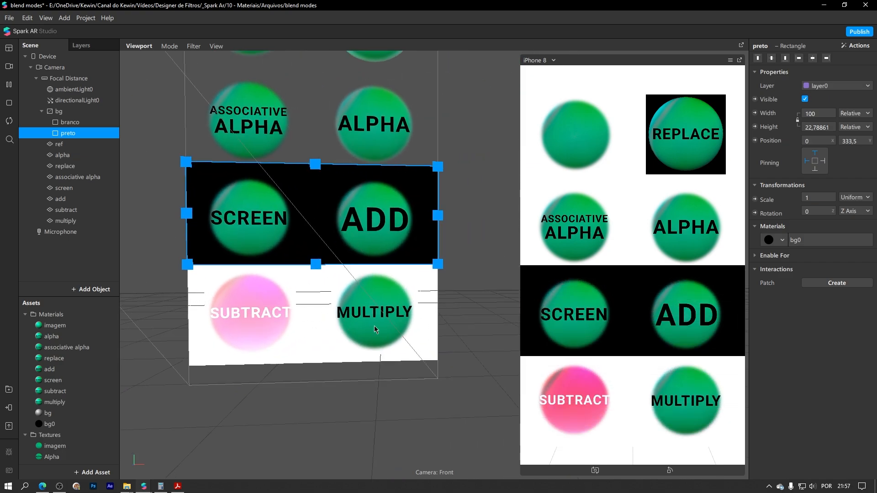
right_click_drag(375, 329, 335, 313)
scroll(392, 335, "up", 4)
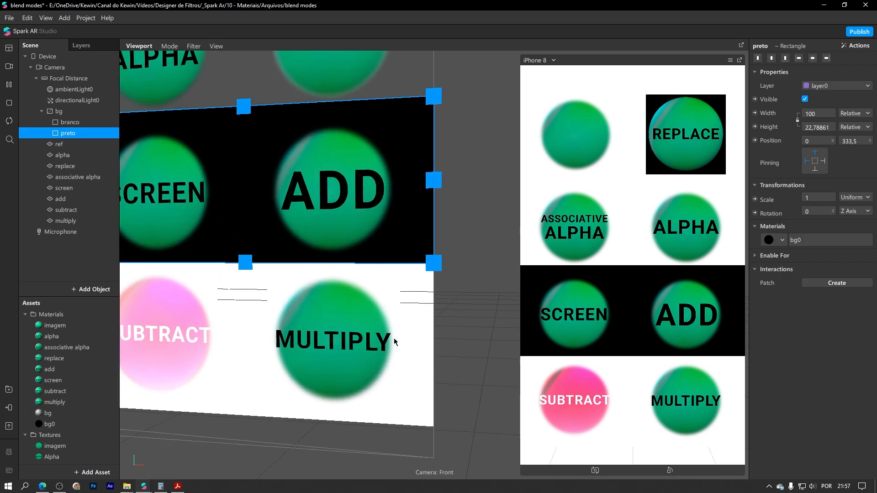
middle_click_drag(341, 346, 368, 294)
scroll(341, 309, "down", 3)
right_click_drag(338, 312, 349, 322)
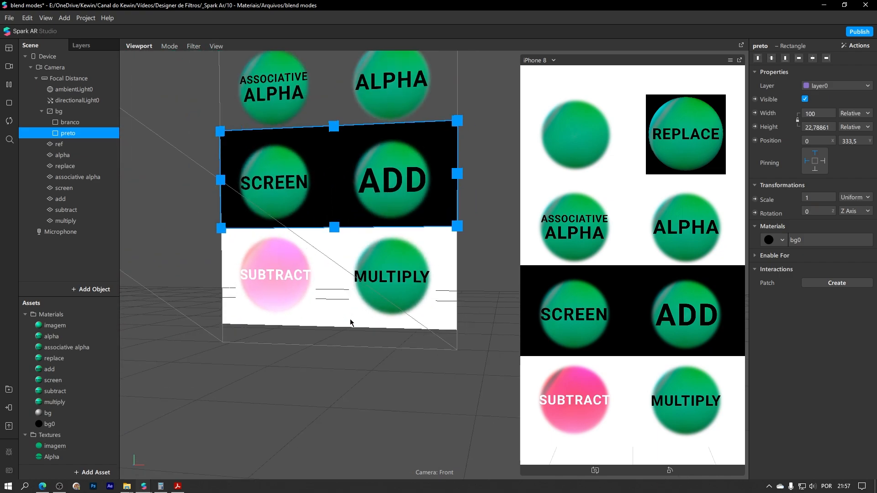
Set branco's bg material to a red (#ff0000) diffuse color and check the Subtract and Multiply samples against it.
left_click(352, 321)
left_click(443, 325)
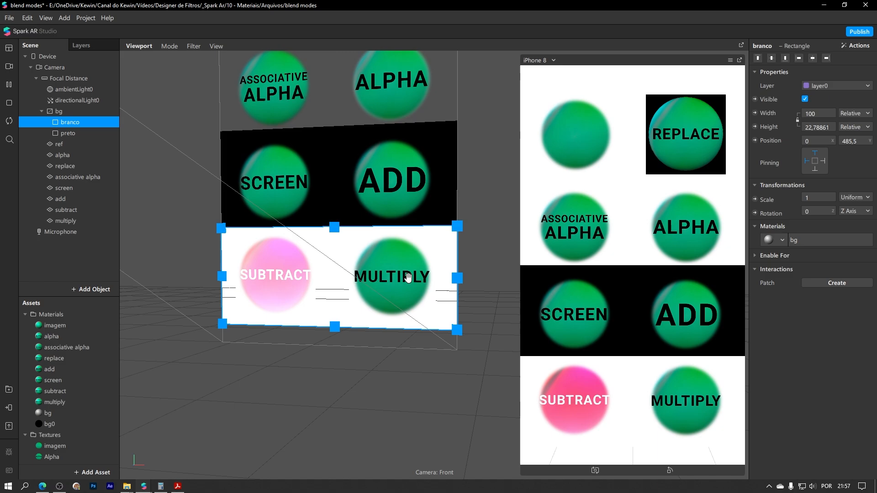
scroll(411, 276, "up", 5)
right_click_drag(414, 268, 426, 268)
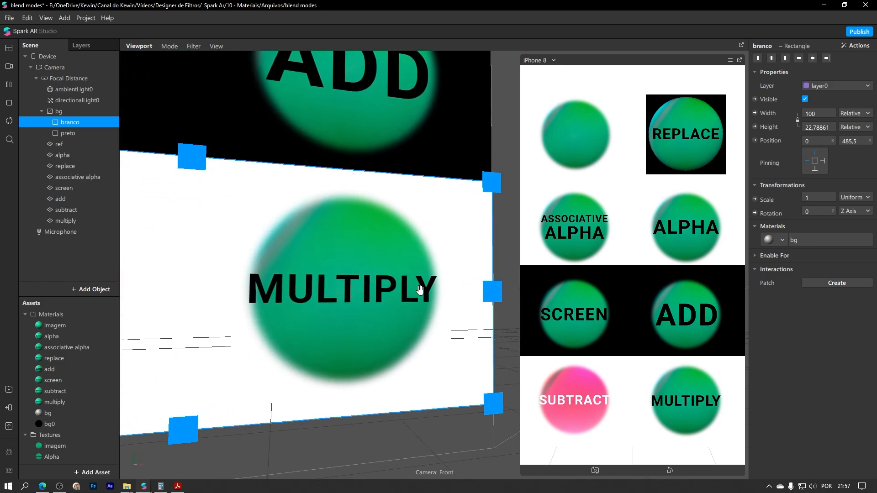
left_click(816, 240)
left_click(814, 99)
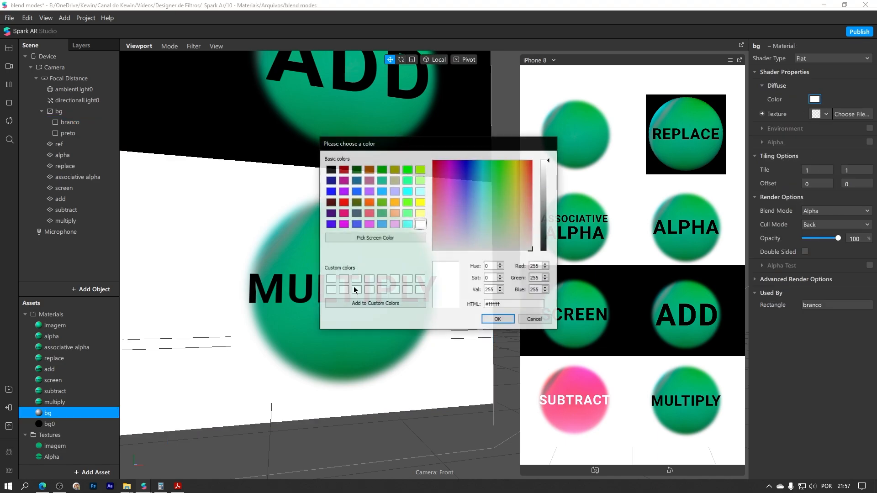
left_click(343, 202)
left_click(490, 319)
scroll(402, 303, "down", 4)
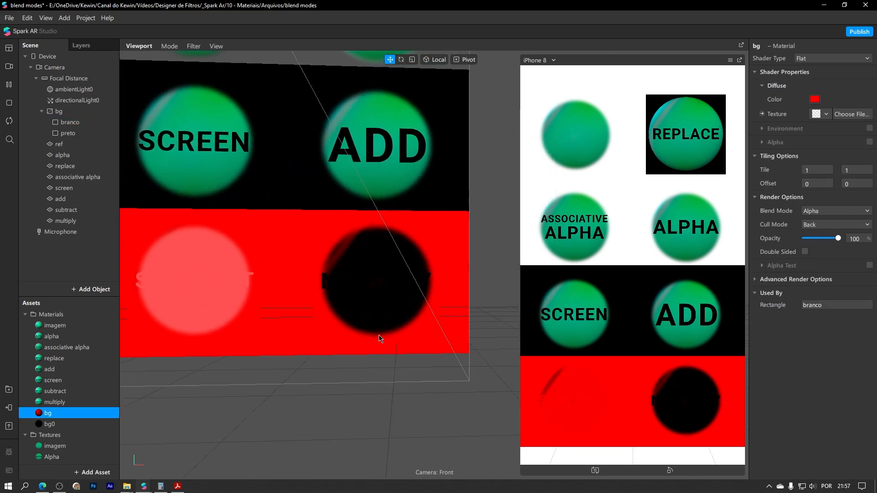
right_click_drag(380, 337, 322, 339)
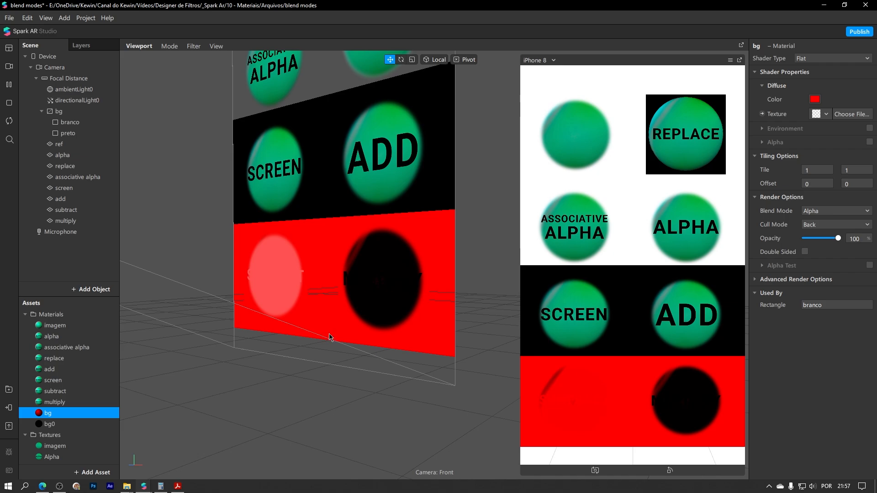
Change the bg material's diffuse color to yellow (#fff701) behind the Subtract and Multiply samples.
left_click(815, 99)
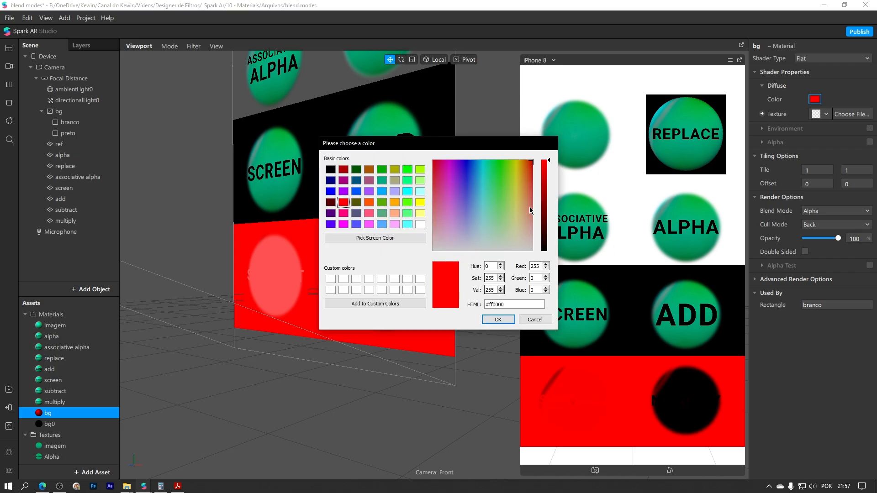
left_click_drag(544, 166, 517, 162)
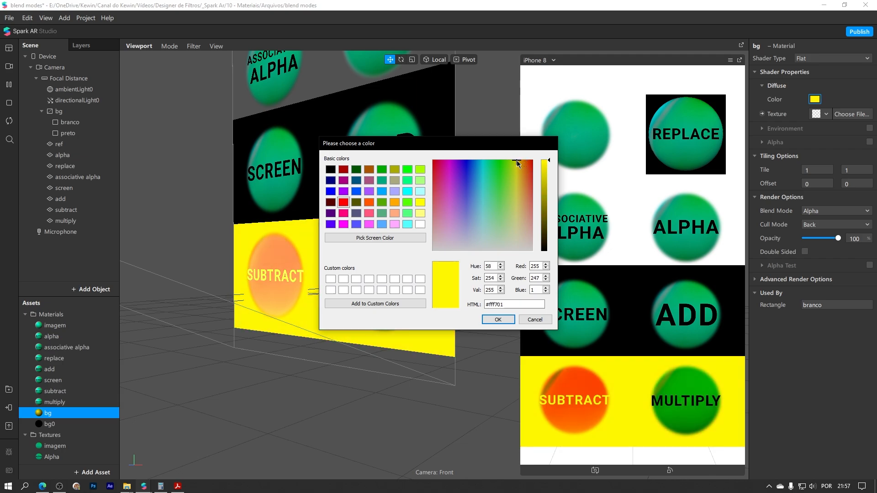
left_click(494, 318)
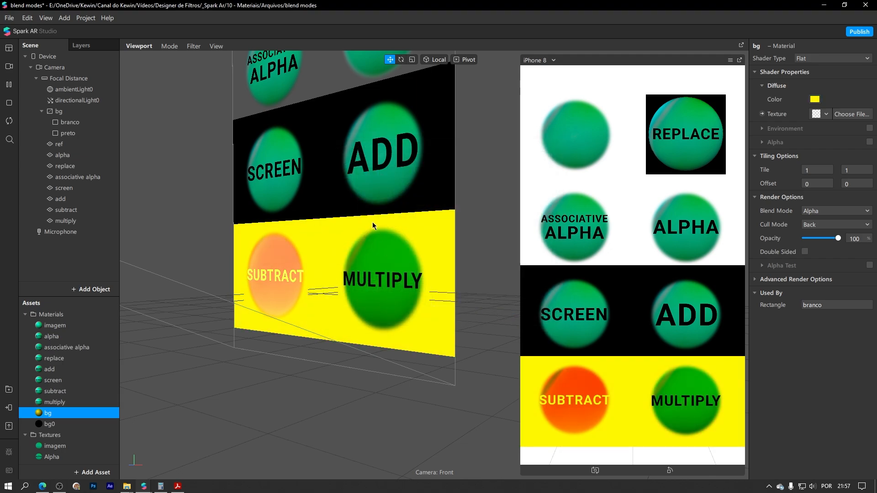
Try black (#000000) as the bg material's diffuse color and finish by setting it back to white.
left_click(815, 100)
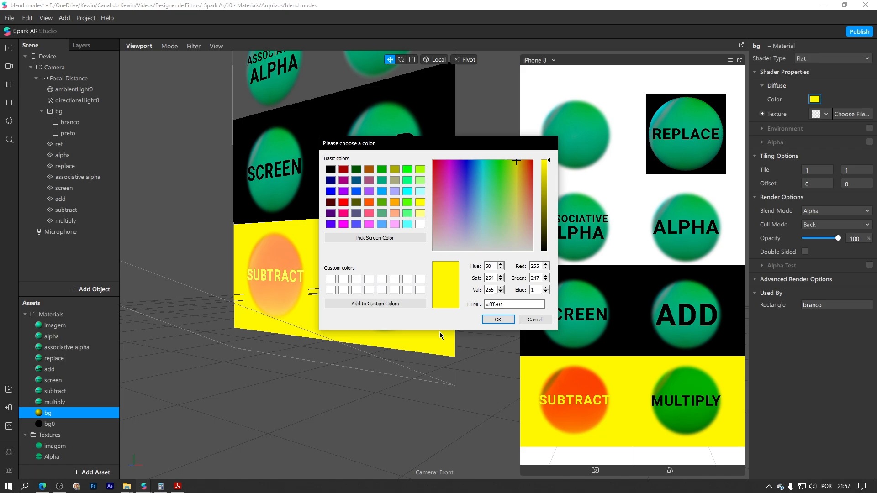
left_click(330, 169)
left_click(419, 224)
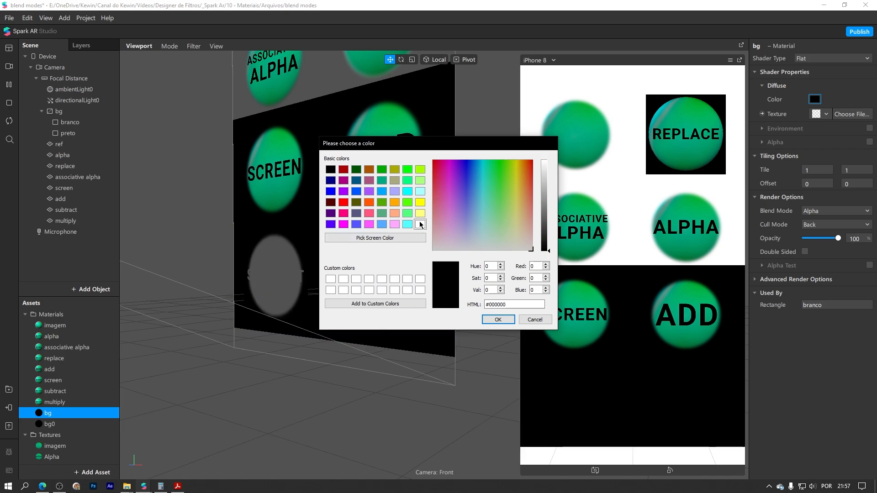
left_click(498, 319)
left_click_drag(457, 310, 353, 302)
scroll(352, 302, "up", 5)
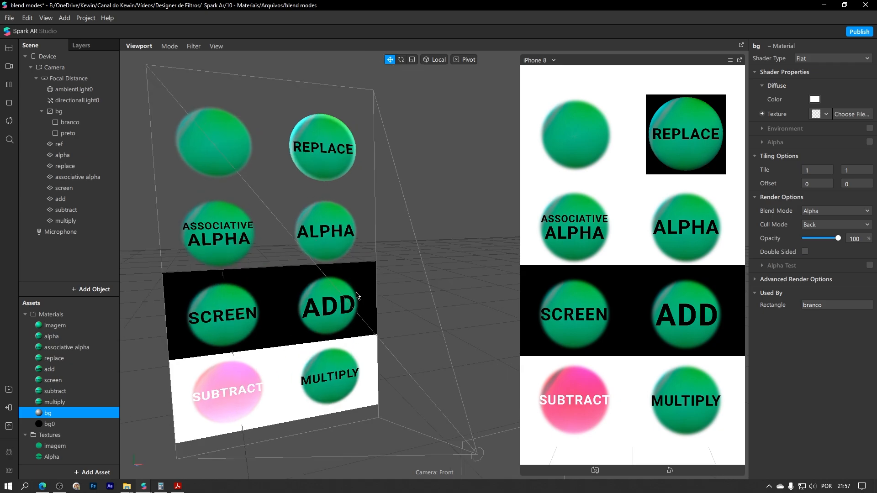
left_click(177, 486)
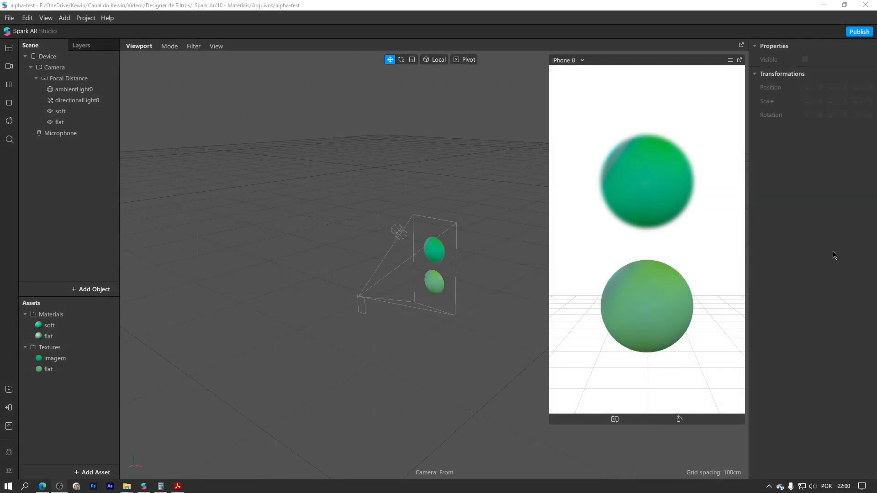
Examine the edges of the flat and soft planes in the alpha-test project up close and from several angles.
scroll(429, 258, "up", 8)
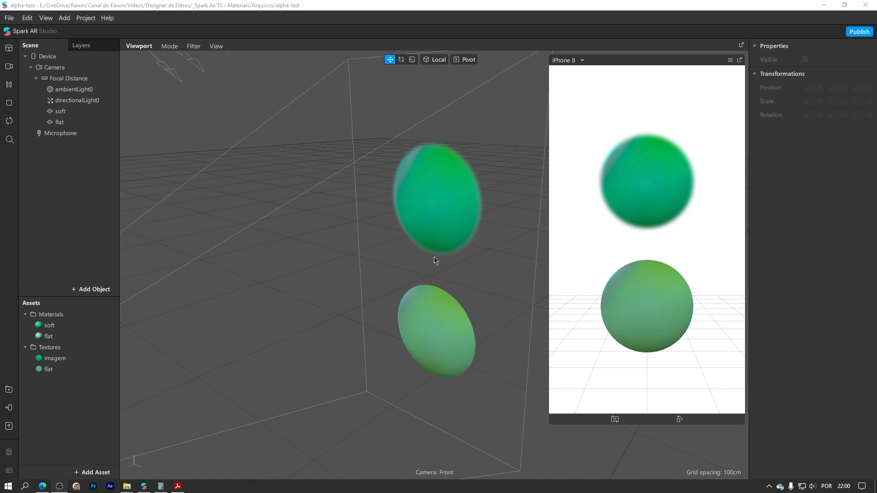
middle_click_drag(431, 274, 366, 196)
right_click_drag(377, 278, 432, 252)
left_click(380, 262)
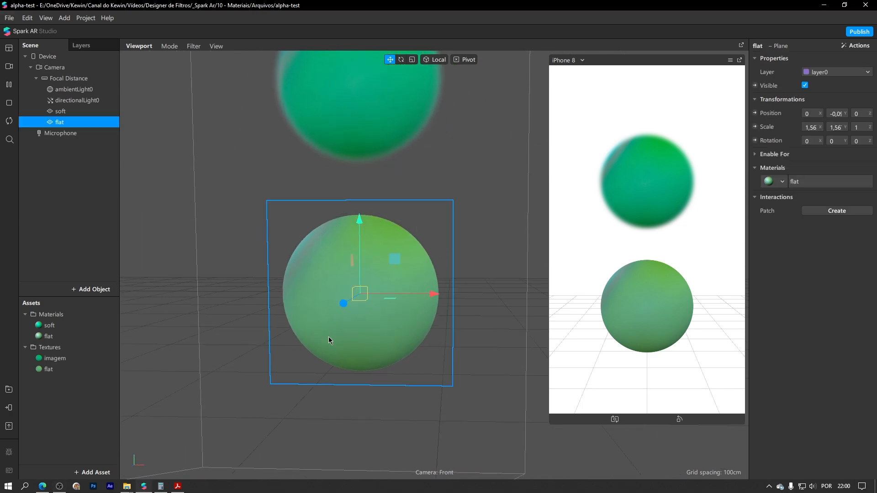
middle_click_drag(416, 225, 425, 300)
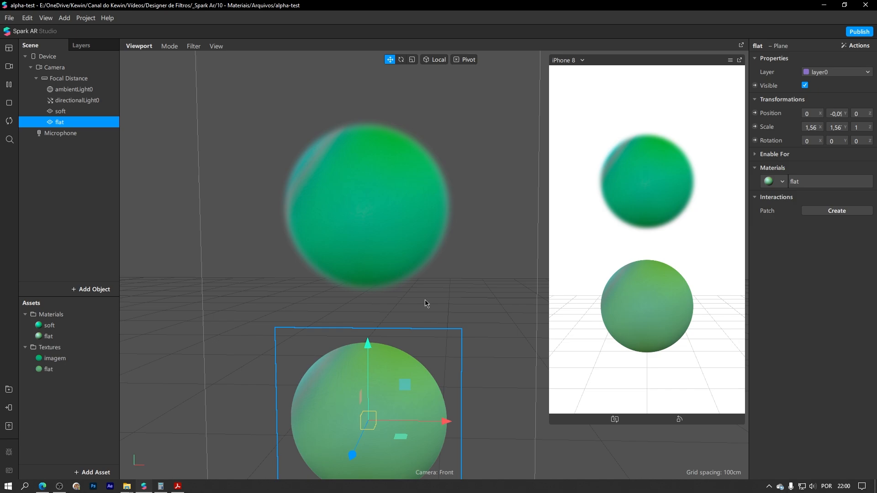
left_click(394, 221)
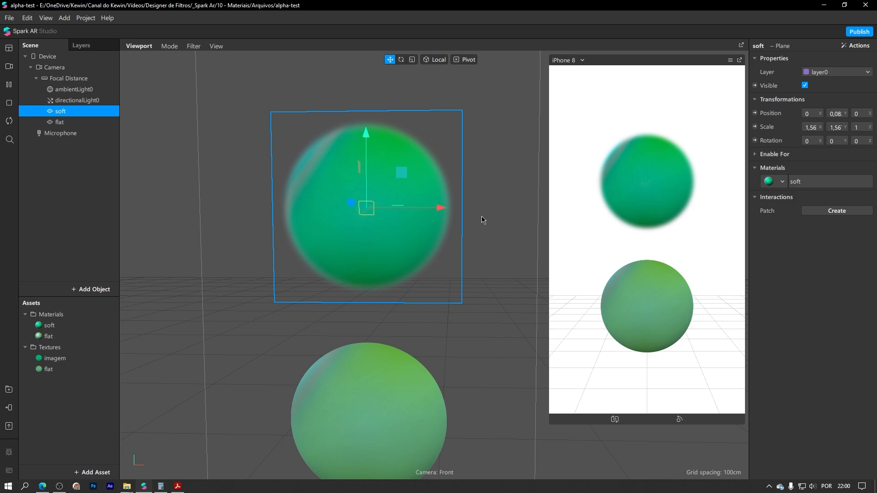
middle_click_drag(482, 216, 424, 218)
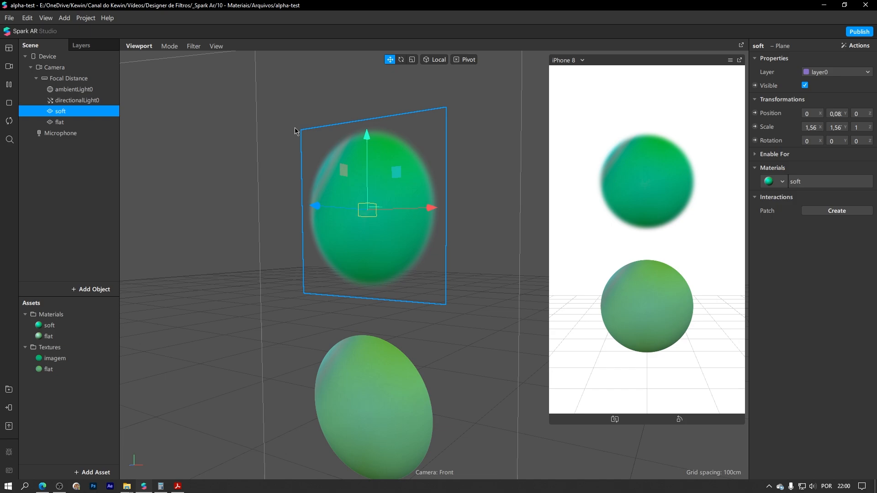
middle_click_drag(369, 160, 414, 157)
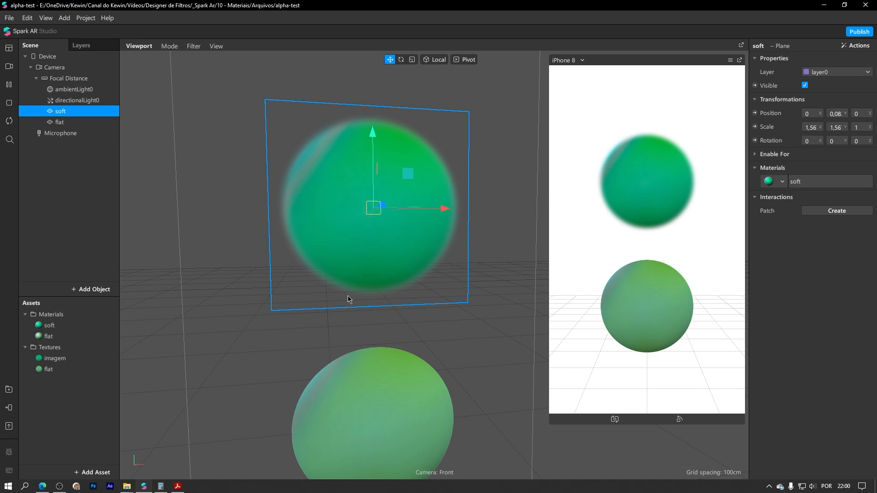
Try raising the flat plane over the soft plane and moving it slightly behind, then examine the overlap from several angles.
left_click(358, 382)
middle_click_drag(372, 387, 375, 302)
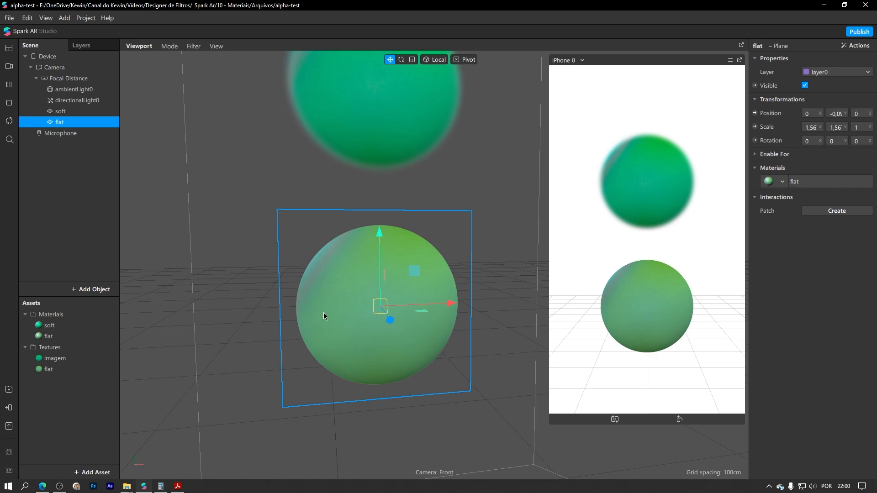
right_click_drag(323, 312, 388, 310)
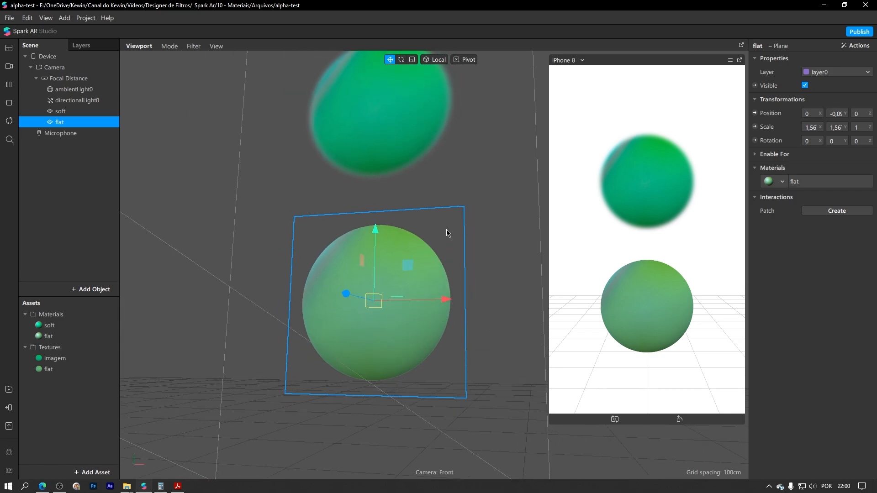
right_click_drag(445, 234, 417, 257)
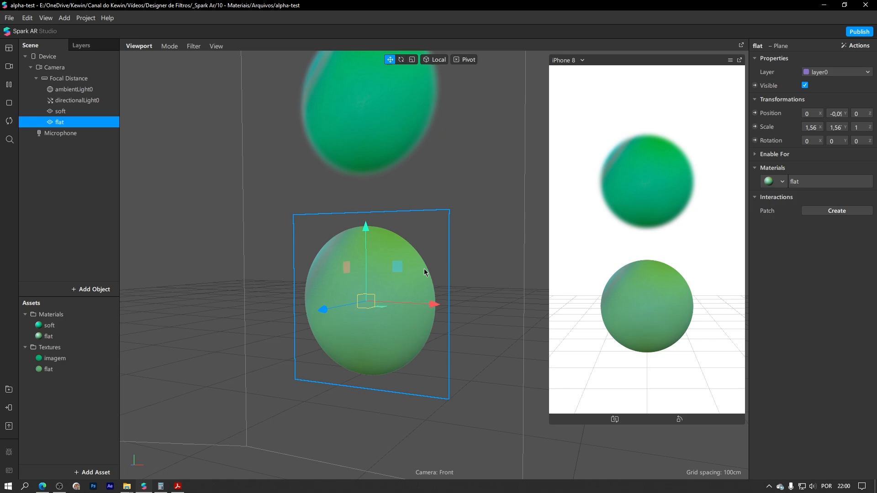
right_click_drag(424, 269, 384, 294)
left_click_drag(356, 287, 374, 136)
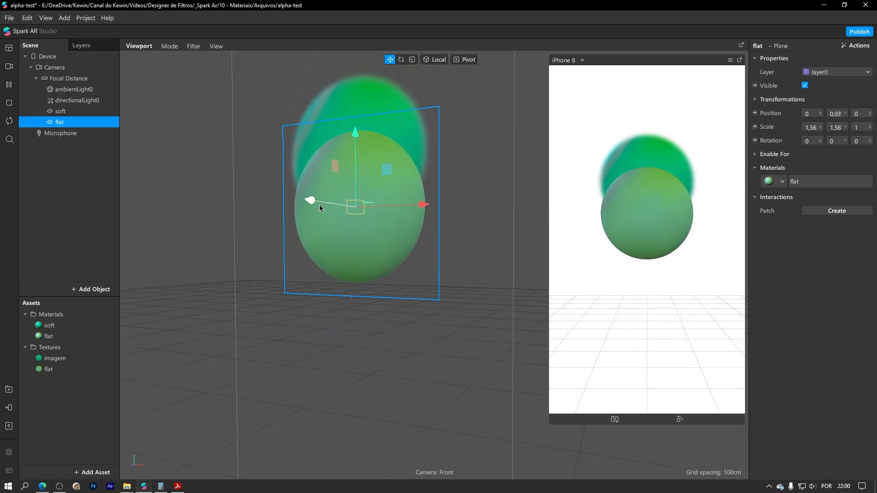
left_click_drag(319, 202, 340, 203)
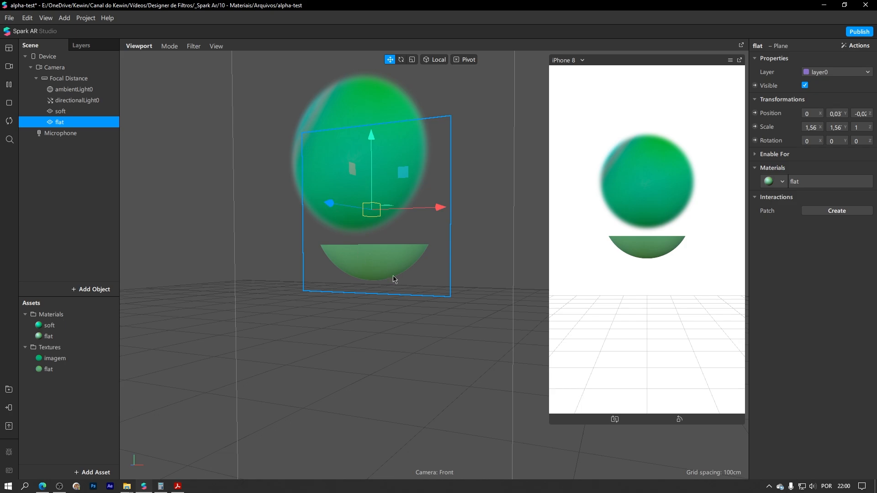
right_click_drag(394, 279, 243, 272)
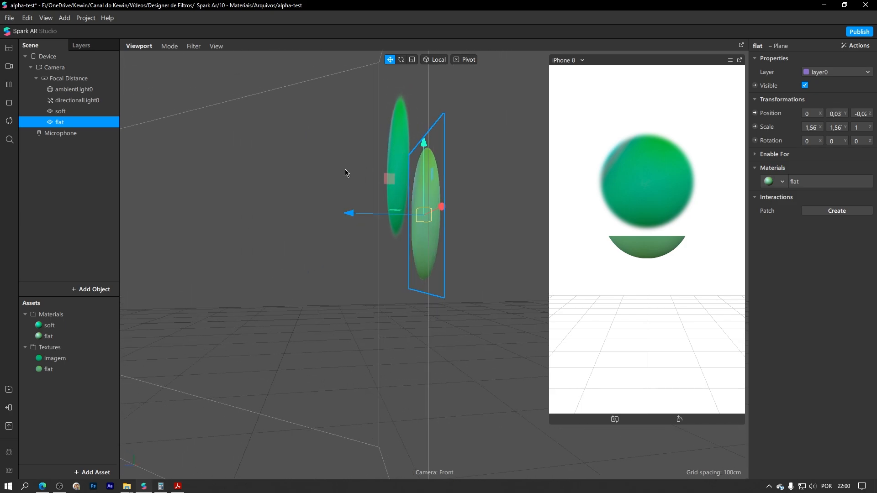
right_click_drag(345, 172, 470, 222)
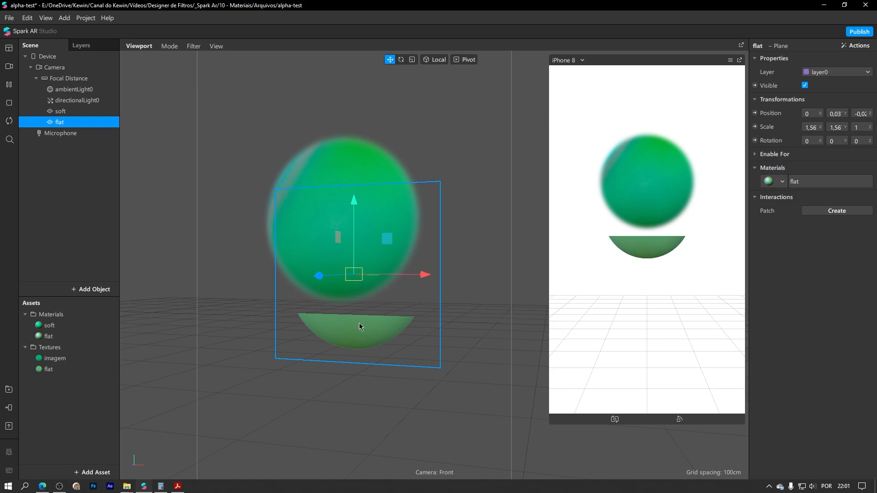
right_click_drag(358, 306, 339, 316)
Undo both moves of the flat plane.
left_click(288, 297)
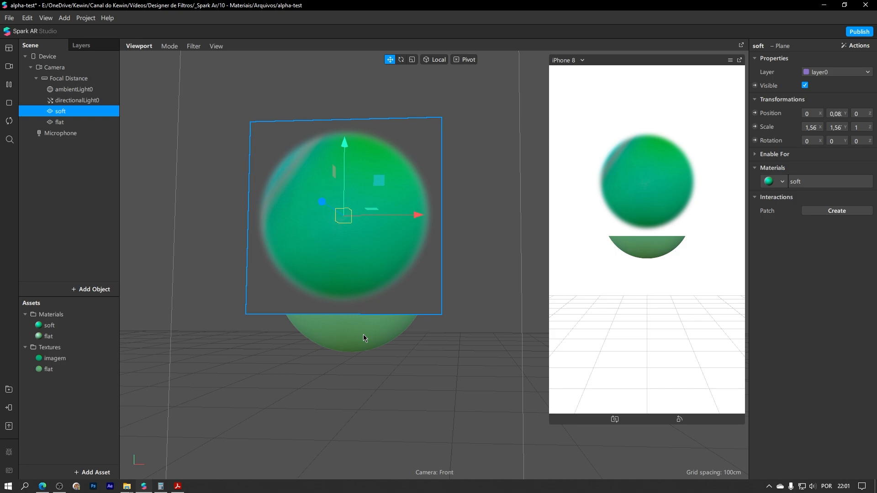
key("ctrl+z")
key("ctrl+z")
scroll(385, 302, "down", 5)
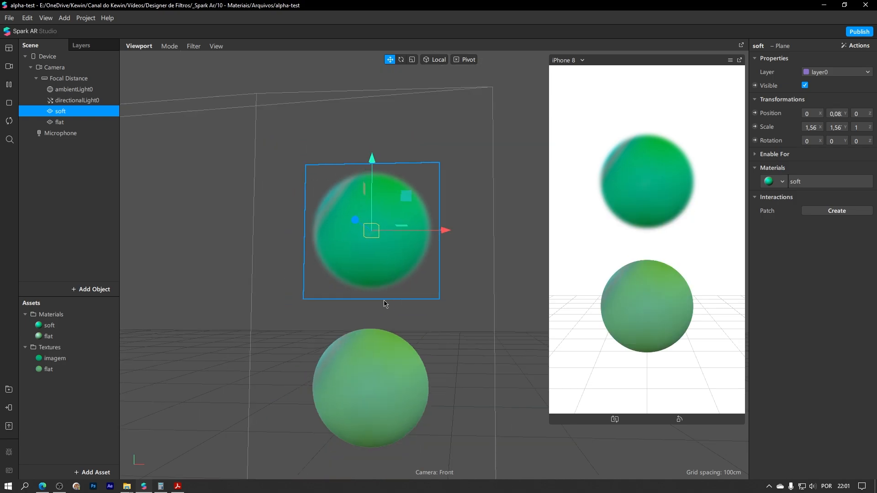
Enable Alpha Test on the flat plane's material.
middle_click_drag(413, 305, 411, 290)
left_click(445, 305)
scroll(445, 305, "up", 5)
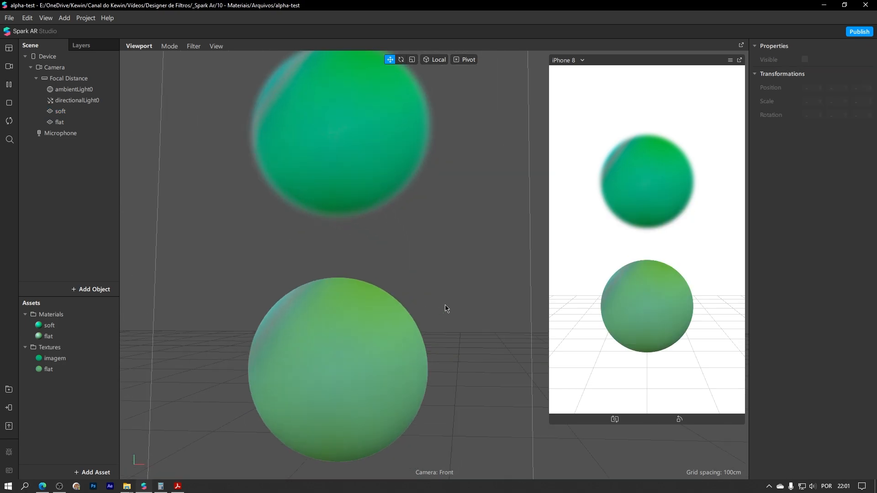
middle_click_drag(360, 333, 374, 294)
left_click(374, 293)
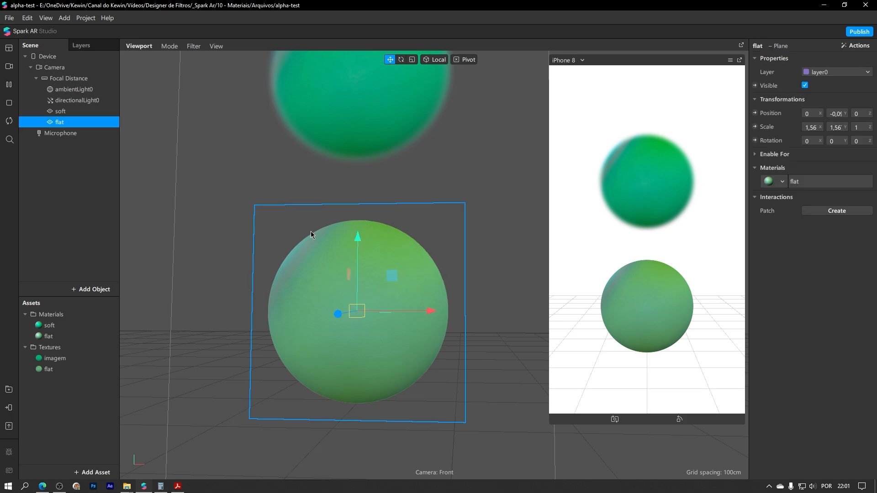
left_click(805, 183)
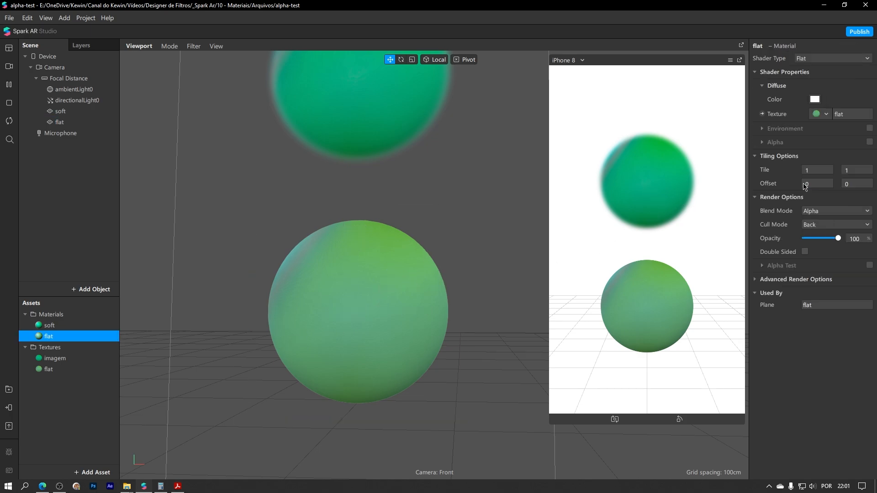
left_click(869, 266)
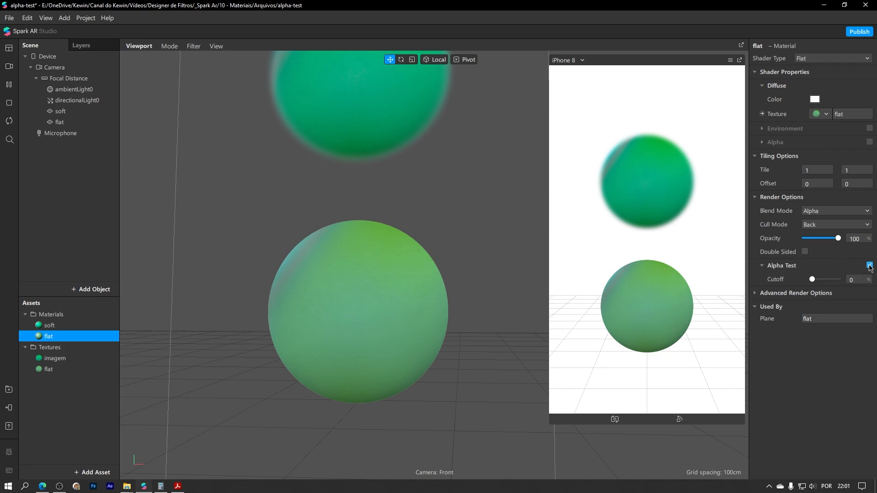
Compare the selection outlines of the flat and soft planes.
left_click(408, 298)
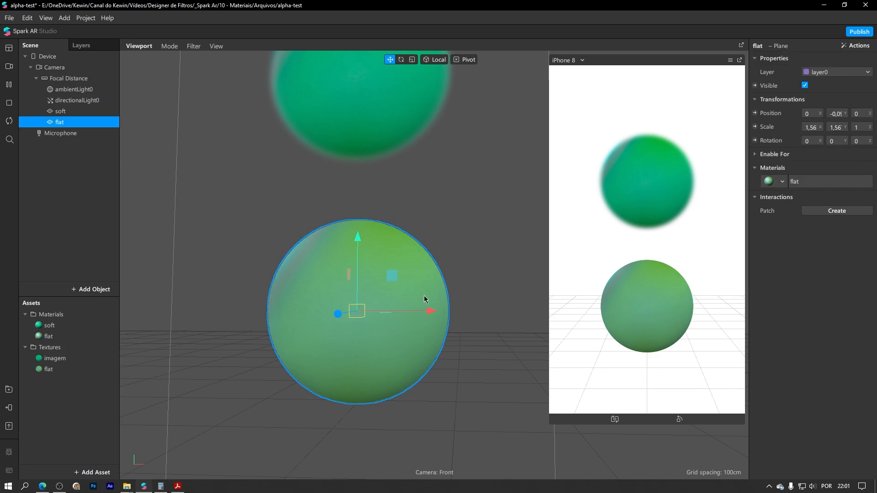
middle_click_drag(484, 201, 491, 264)
left_click(392, 166)
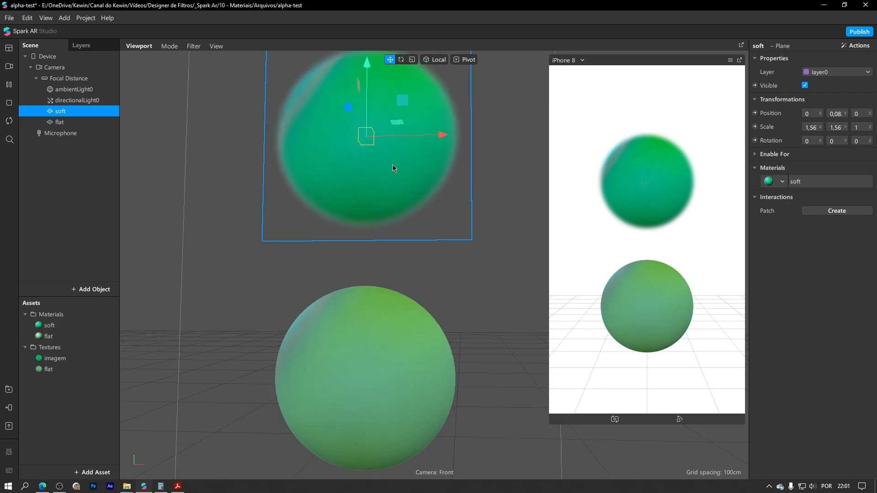
scroll(454, 201, "down", 3)
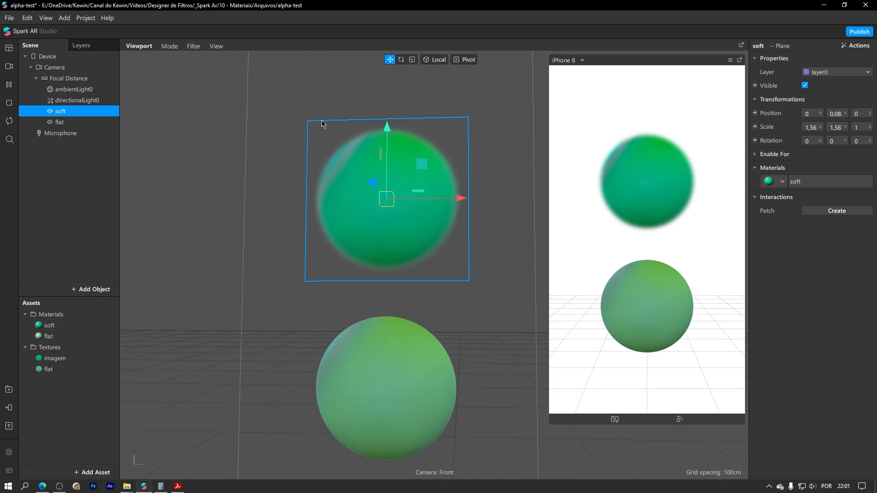
middle_click_drag(467, 263, 464, 217)
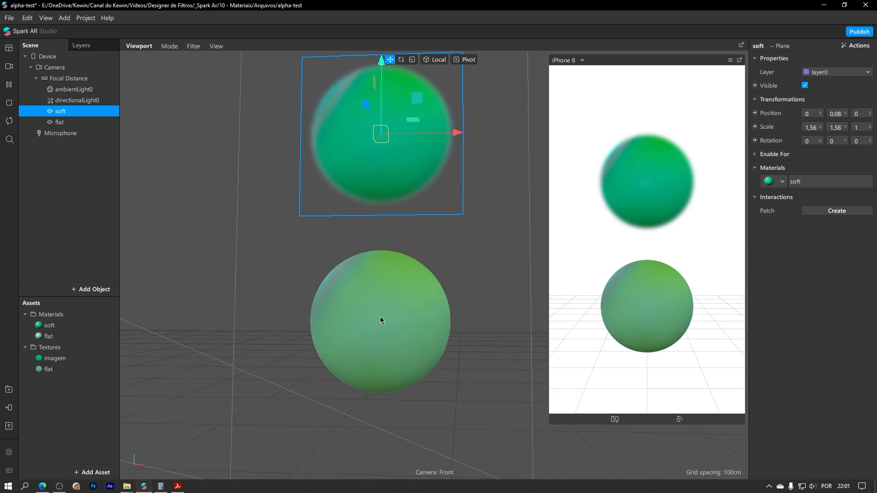
left_click(380, 317)
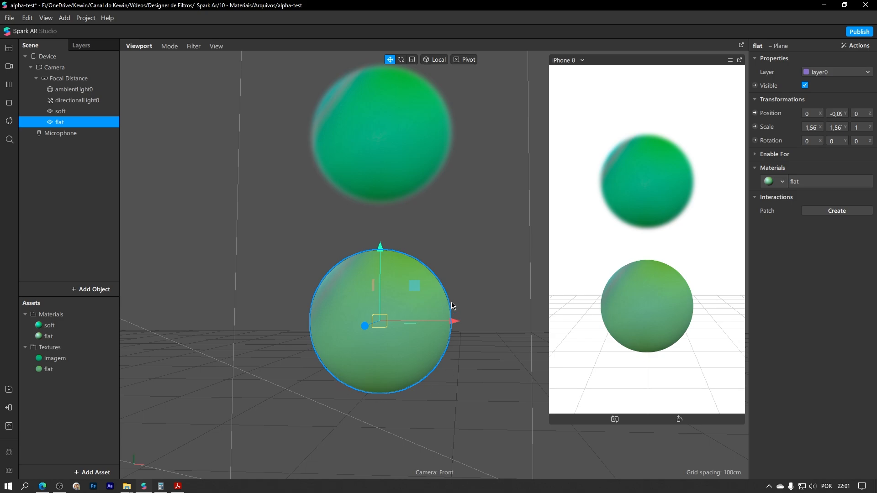
Bring the flat plane forward to about 0,02 in Z and raise it so it overlaps the front of the soft plane.
right_click_drag(406, 288, 337, 345)
left_click_drag(336, 345, 315, 350)
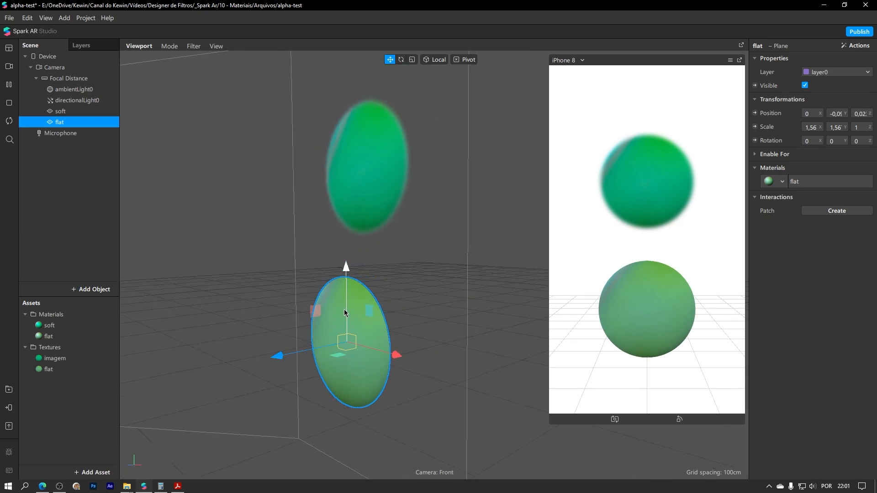
left_click_drag(344, 312, 352, 219)
right_click_drag(352, 219, 401, 169)
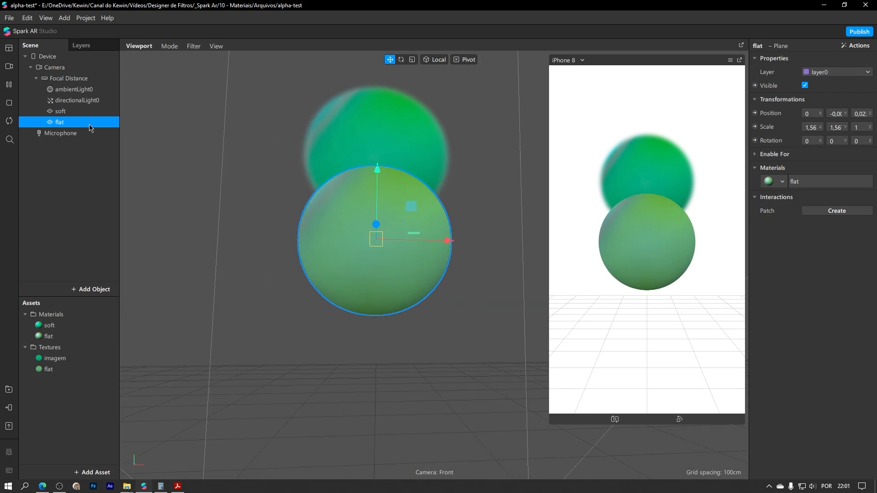
Place flat above soft in the scene hierarchy and examine the flat plane's edge up close where it overlaps the soft plane.
left_click_drag(92, 126, 94, 105)
right_click_drag(324, 142, 250, 199)
scroll(335, 183, "up", 3)
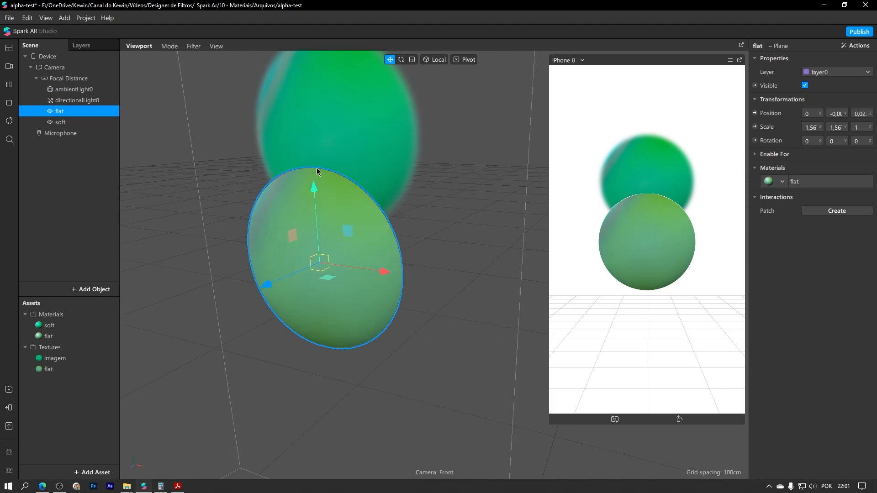
right_click_drag(410, 242, 390, 210)
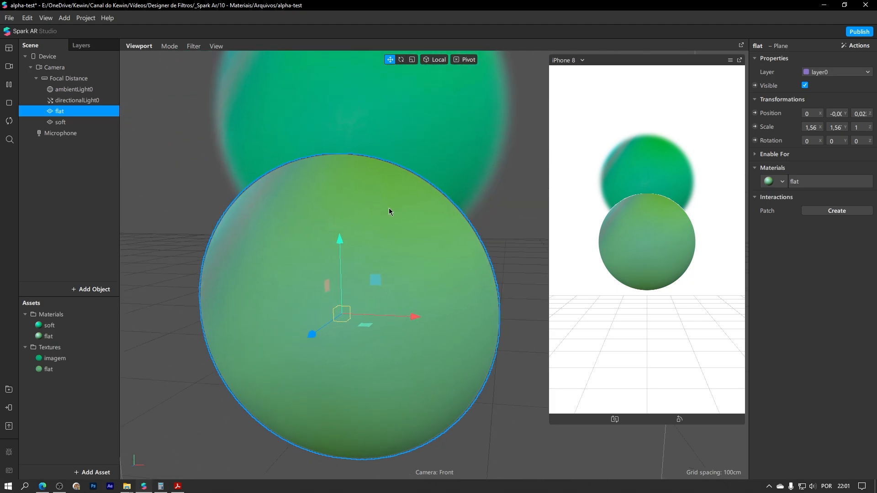
scroll(401, 161, "up", 3)
scroll(401, 162, "up", 4)
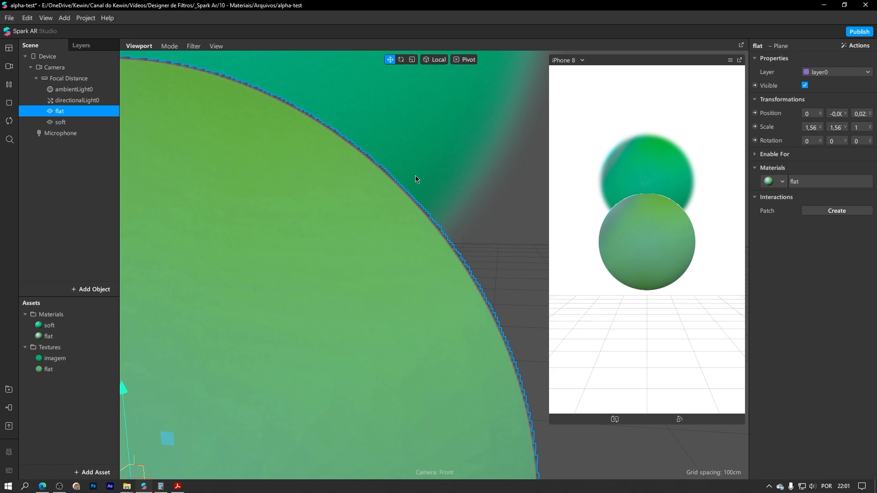
Set the Alpha Test cutoff of the flat material to 79%.
left_click(813, 182)
left_click(762, 266)
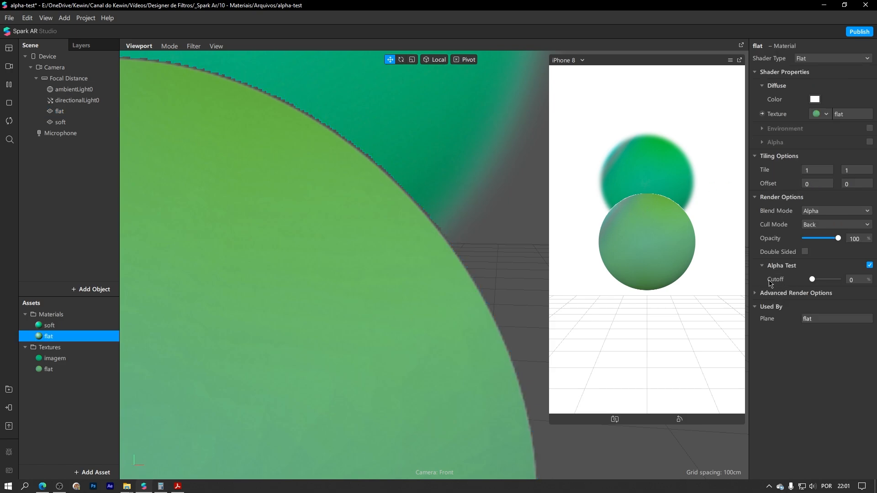
left_click_drag(814, 283, 834, 283)
scroll(473, 210, "down", 5)
middle_click_drag(455, 269, 416, 255)
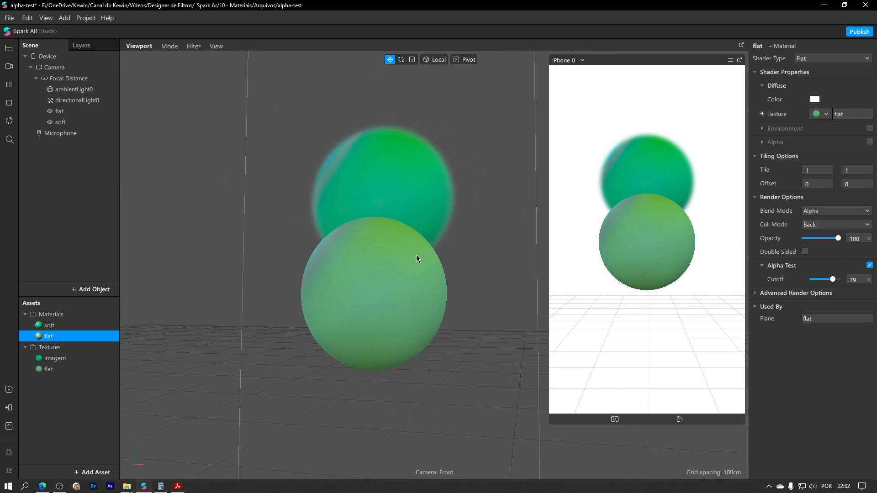
Lower the flat plane so it sits clear below the soft plane.
left_click(389, 273)
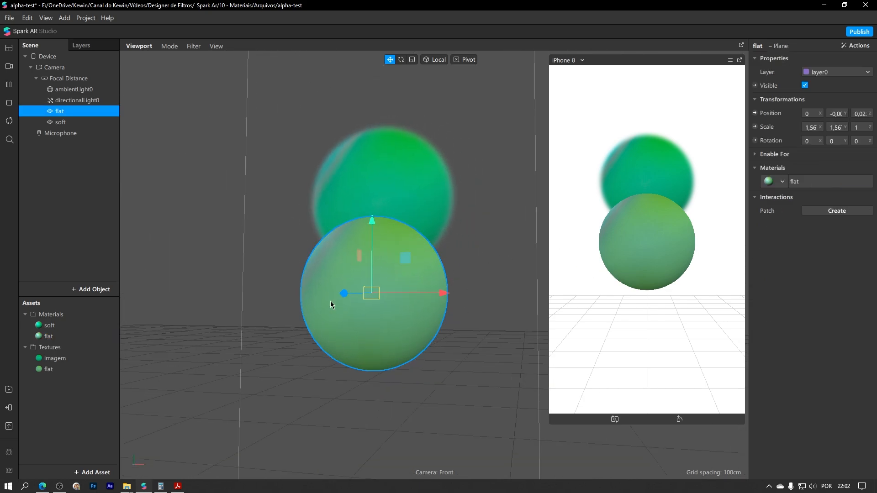
left_click(503, 256)
left_click(369, 266)
left_click_drag(378, 228, 372, 318)
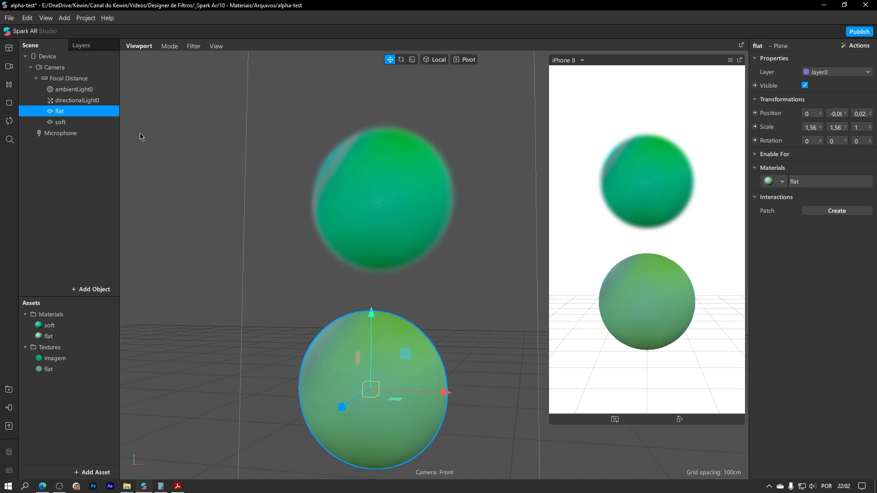
Place soft above flat in the scene hierarchy and enable Alpha Test on the soft plane's material.
left_click_drag(69, 122, 71, 118)
left_click(814, 183)
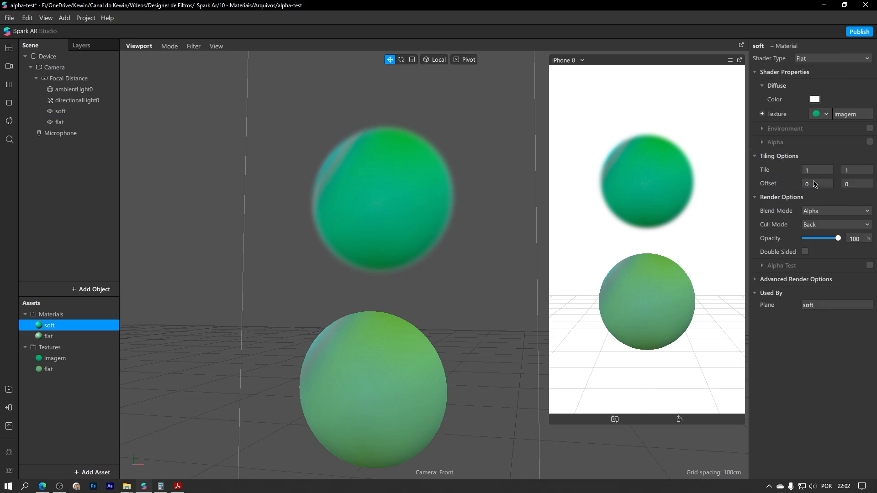
left_click(869, 266)
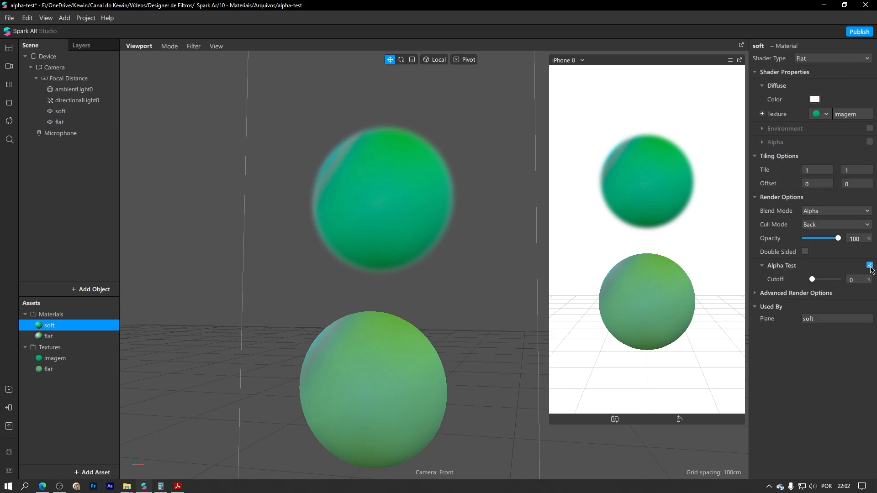
Move the soft plane down and forward along its depth axis so it overlaps the top of the flat plane.
left_click(394, 181)
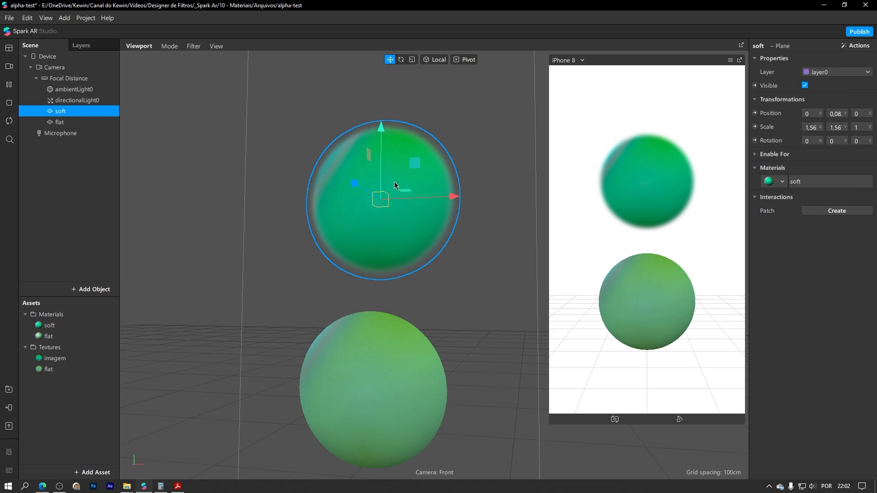
scroll(489, 197, "up", 5)
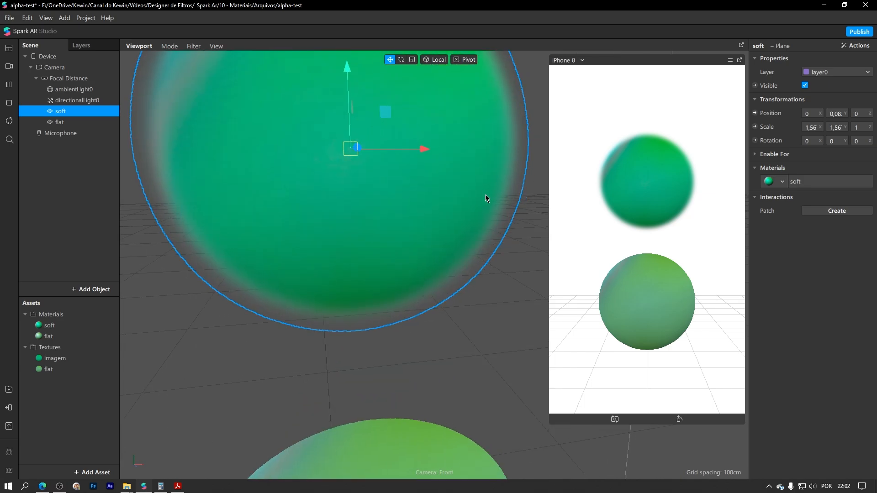
middle_click_drag(485, 195, 466, 197)
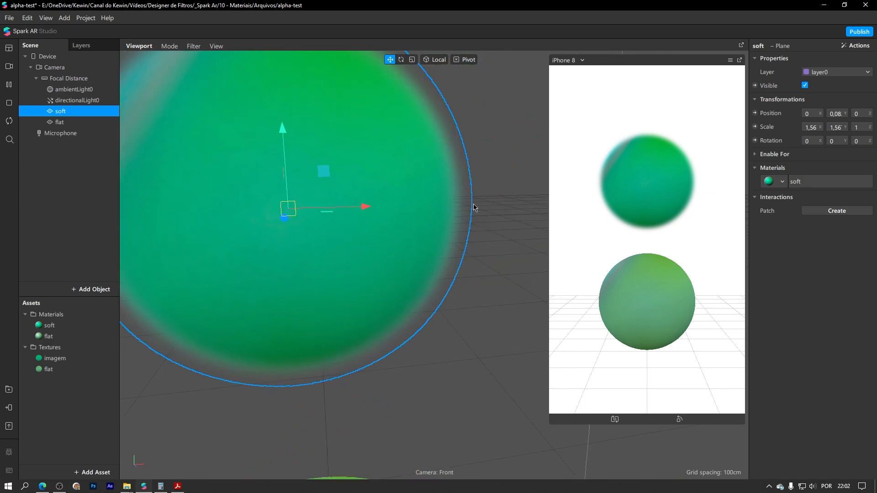
middle_click_drag(499, 244, 413, 231)
scroll(407, 230, "down", 5)
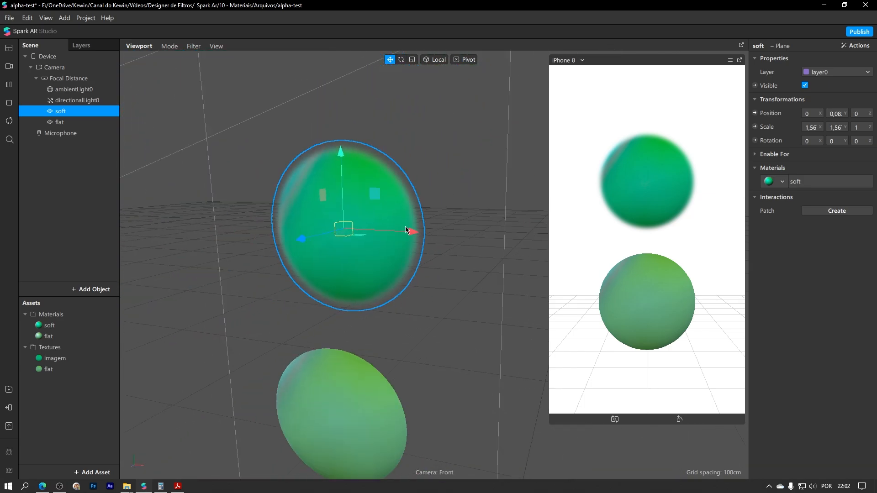
left_click_drag(299, 238, 320, 297)
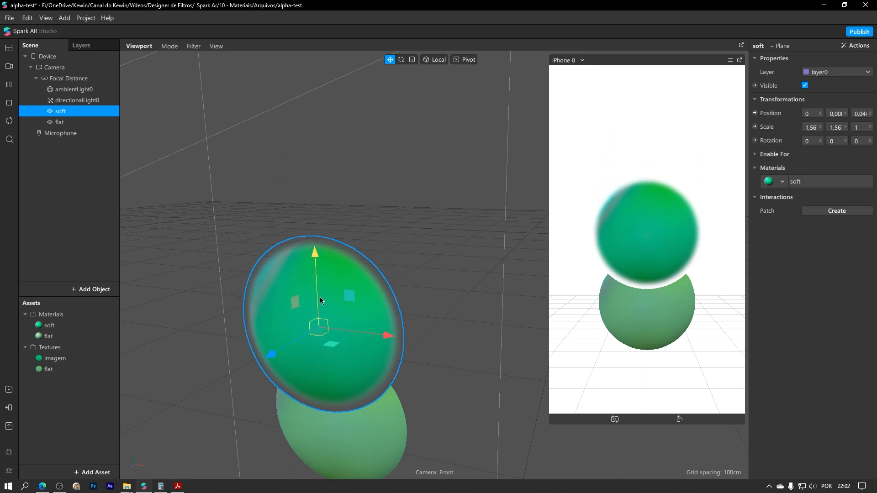
scroll(364, 392, "up", 5)
middle_click_drag(364, 393, 440, 251)
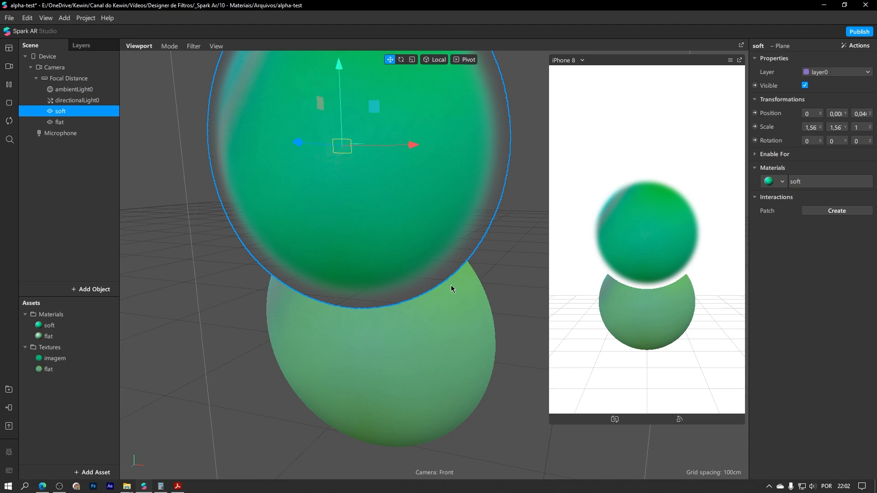
Raise the soft material's Alpha Test cutoff to 77% and examine the overlapping edges of the two planes.
left_click(814, 182)
left_click(762, 265)
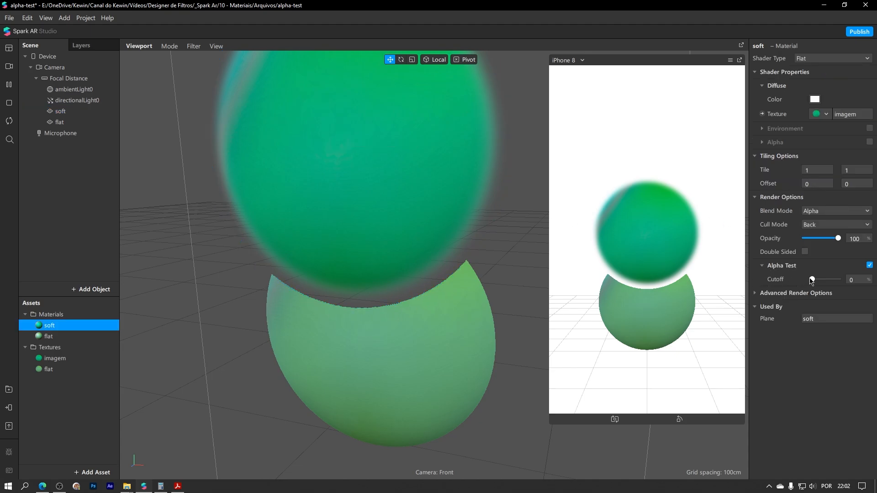
left_click_drag(811, 279, 834, 283)
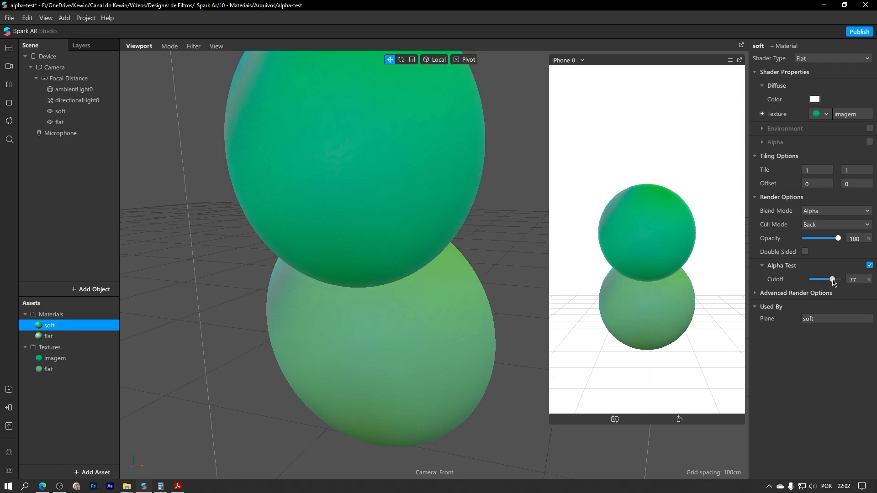
right_click_drag(421, 192, 466, 183)
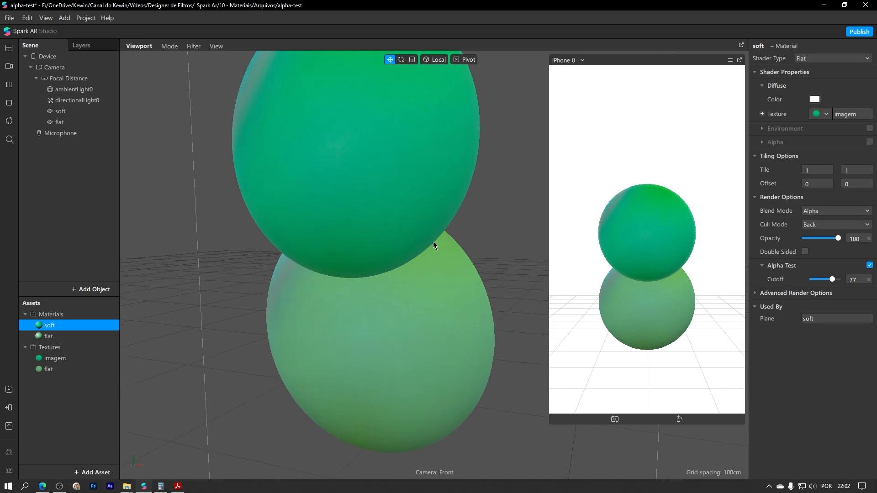
right_click_drag(433, 242, 465, 276)
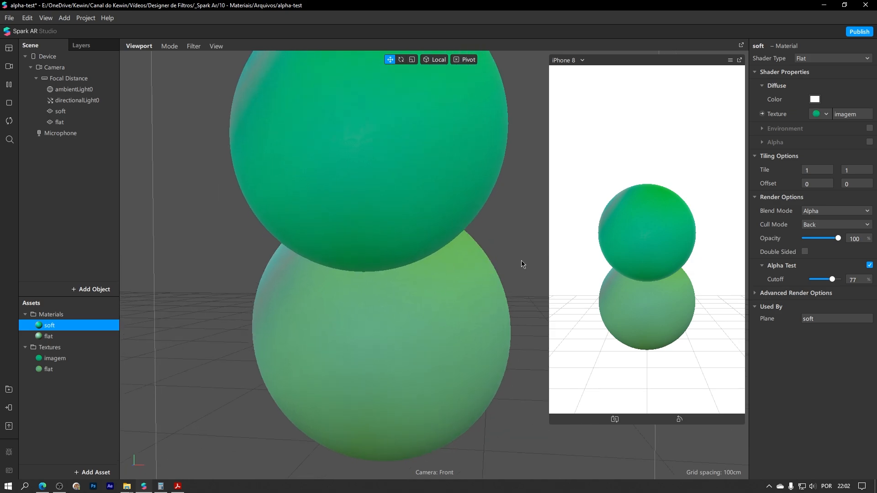
mouse_move(832, 280)
left_mouse_down()
mouse_move(844, 281)
mouse_move(833, 282)
left_mouse_up()
scroll(444, 248, "down", 4)
right_click_drag(394, 265, 483, 275)
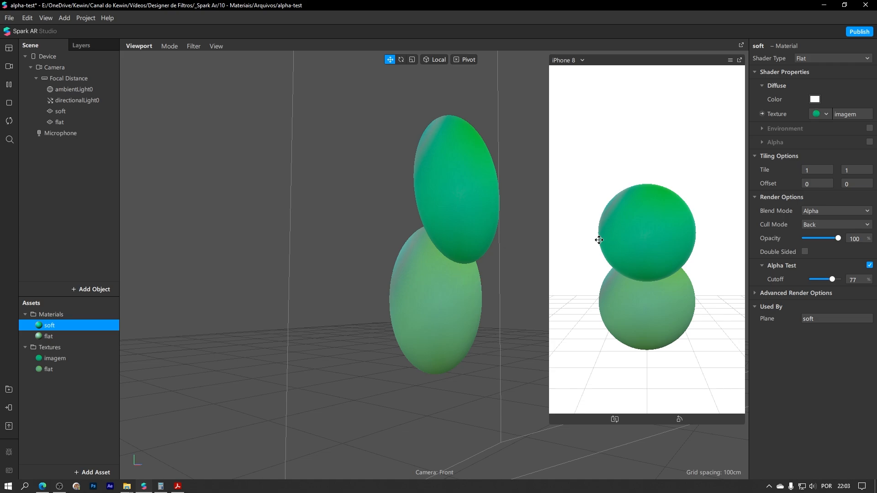
Return the soft material's Alpha Test cutoff to 0%.
left_click_drag(832, 280, 805, 285)
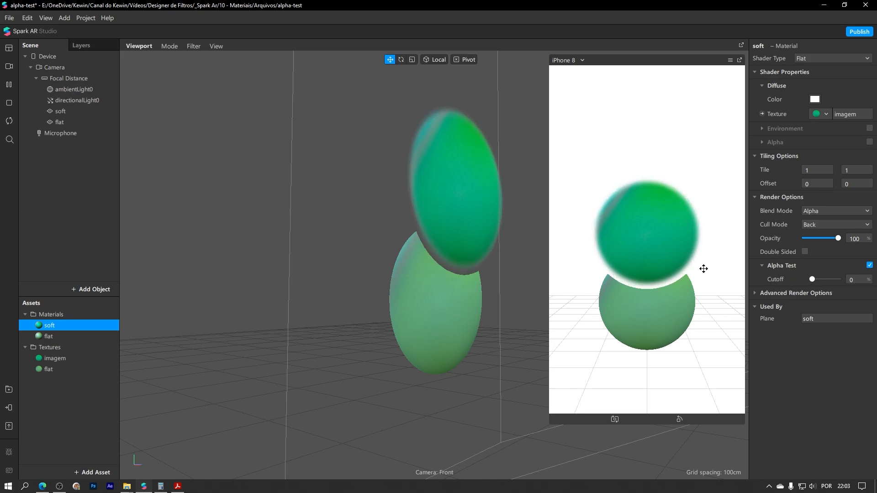
right_click_drag(476, 241, 412, 259)
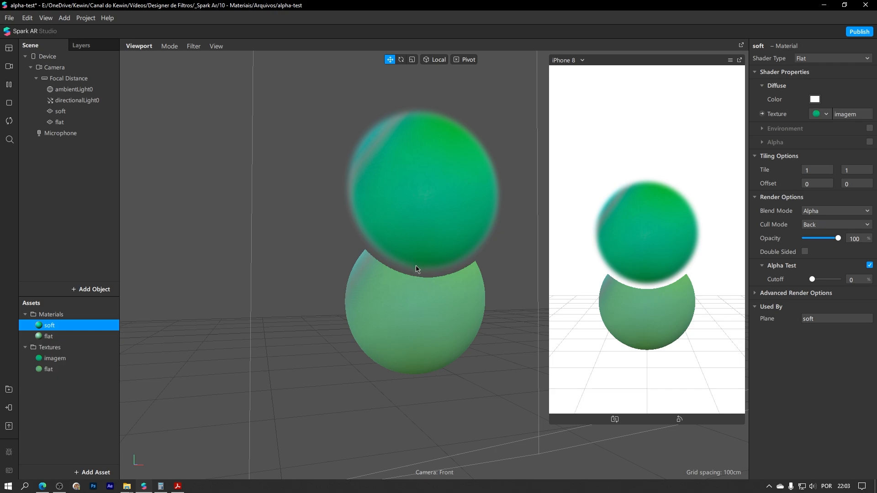
Assign the soft plane to a newly created layer and check its overlap with the flat plane.
left_click(93, 121)
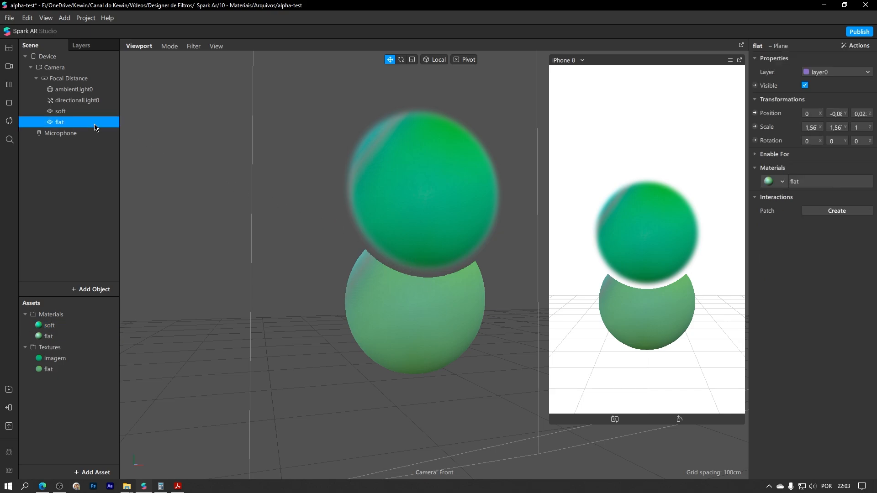
left_click(92, 112)
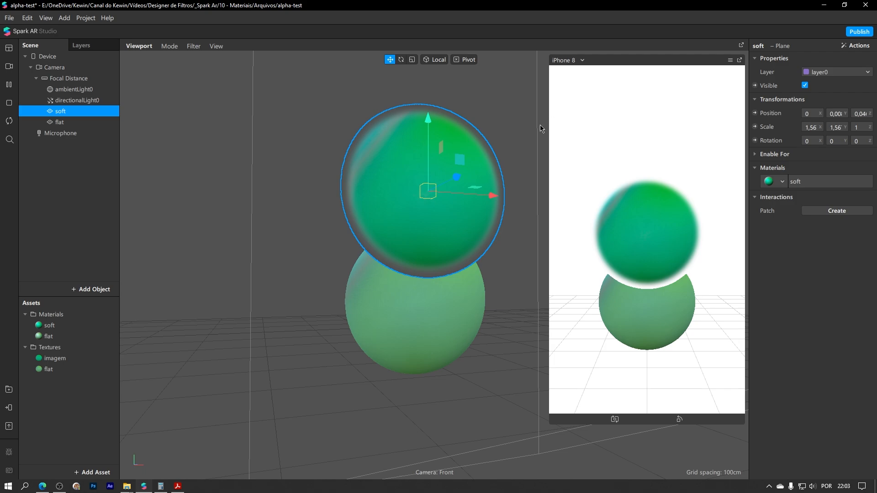
right_click_drag(540, 129, 330, 172)
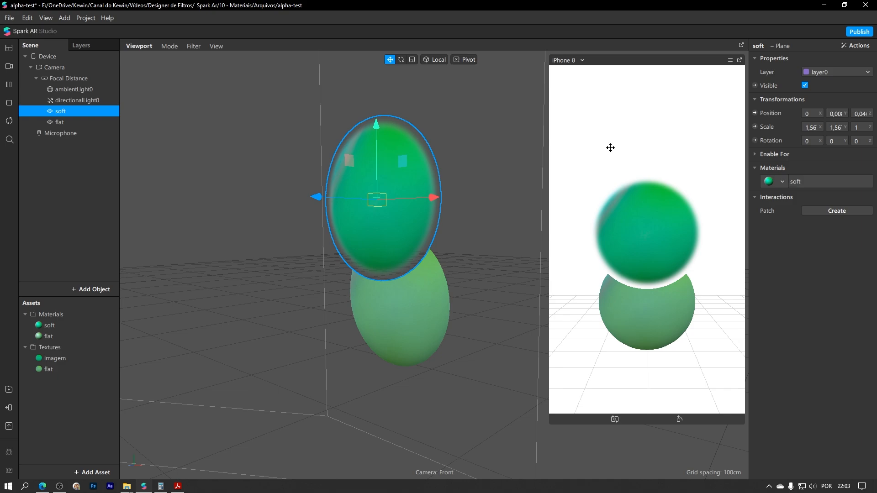
left_click(822, 73)
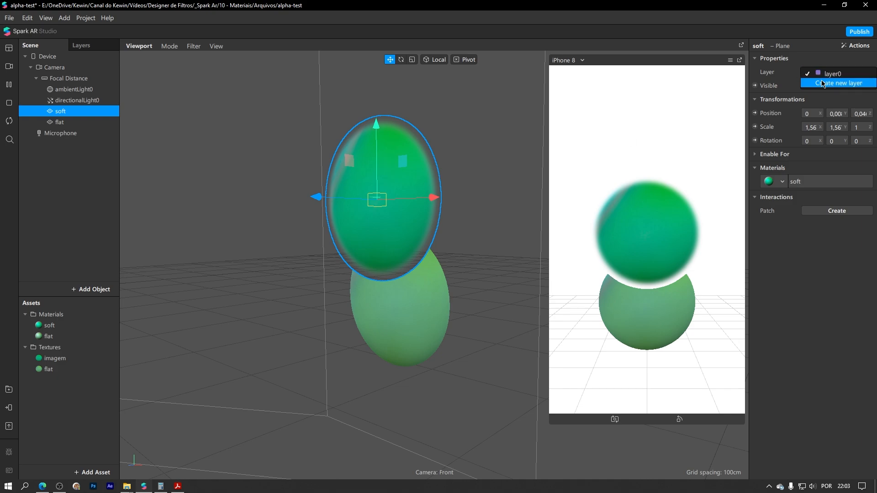
left_click(823, 83)
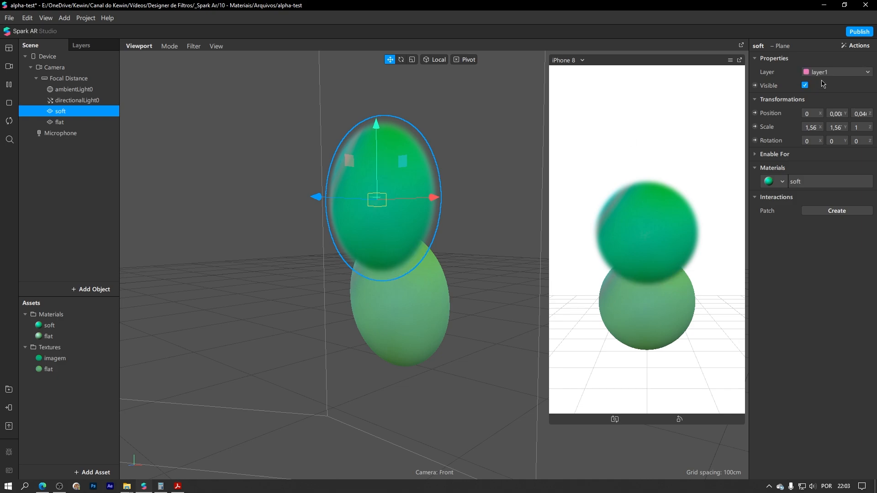
middle_click_drag(469, 166, 561, 154)
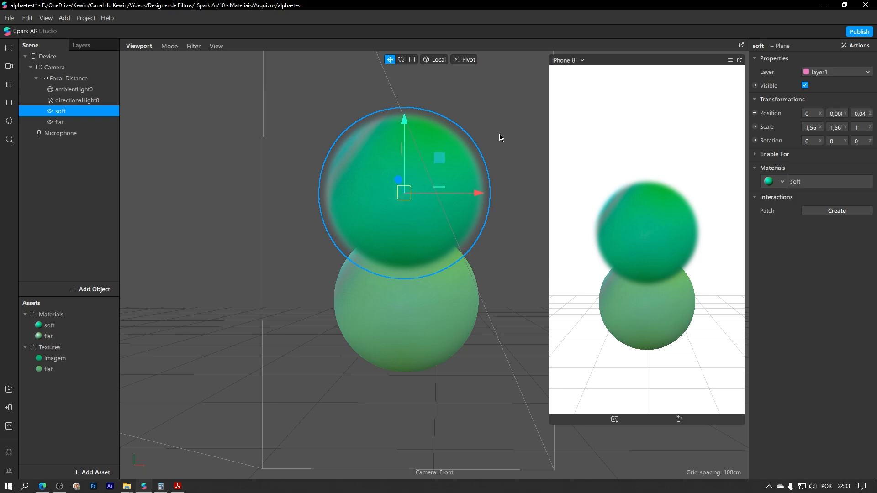
middle_click_drag(501, 136, 490, 118)
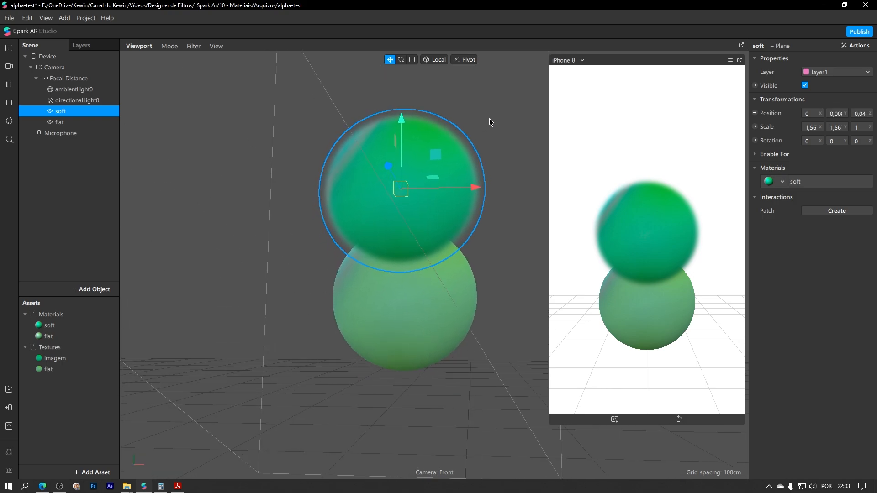
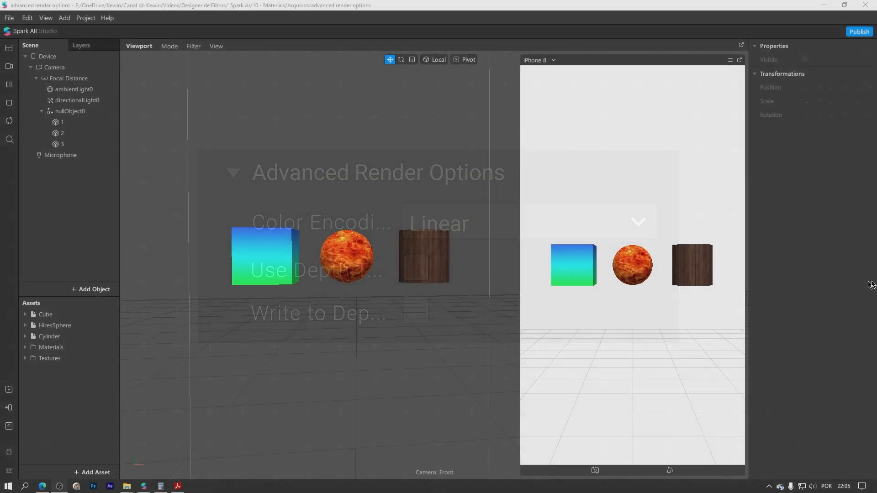
Expand the Cube_mat material's Advanced Render Options and examine the color encoding, depth test and depth buffer settings at full label width.
left_click(25, 348)
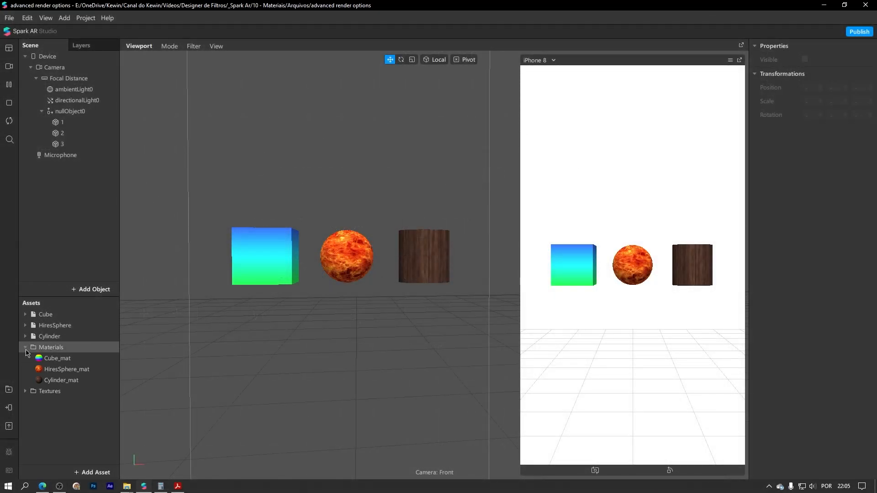
left_click(84, 357)
scroll(313, 267, "up", 4)
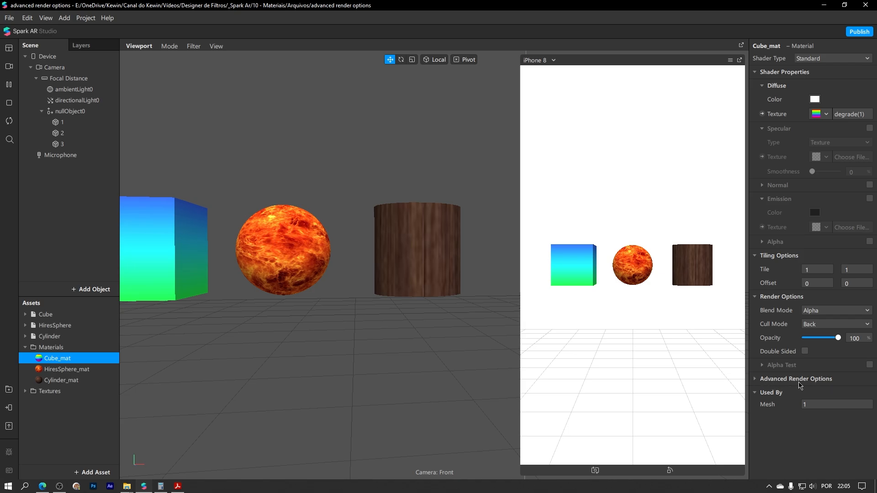
left_click(756, 380)
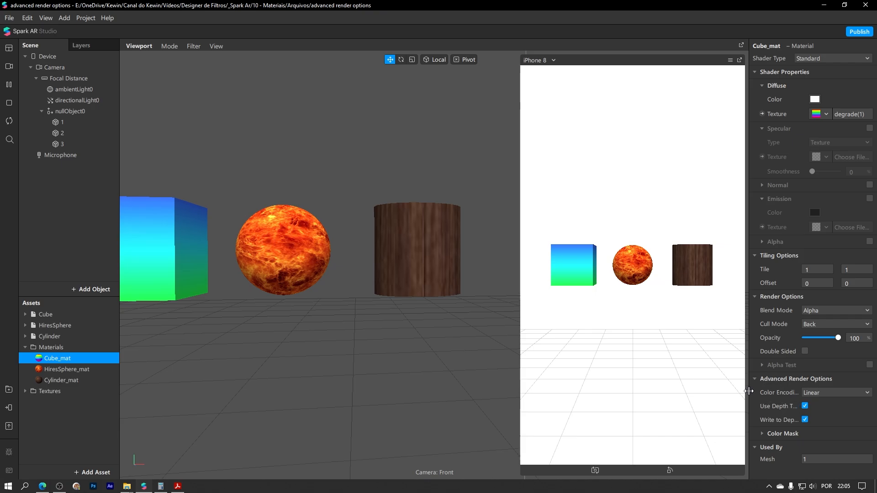
left_click_drag(748, 390, 693, 390)
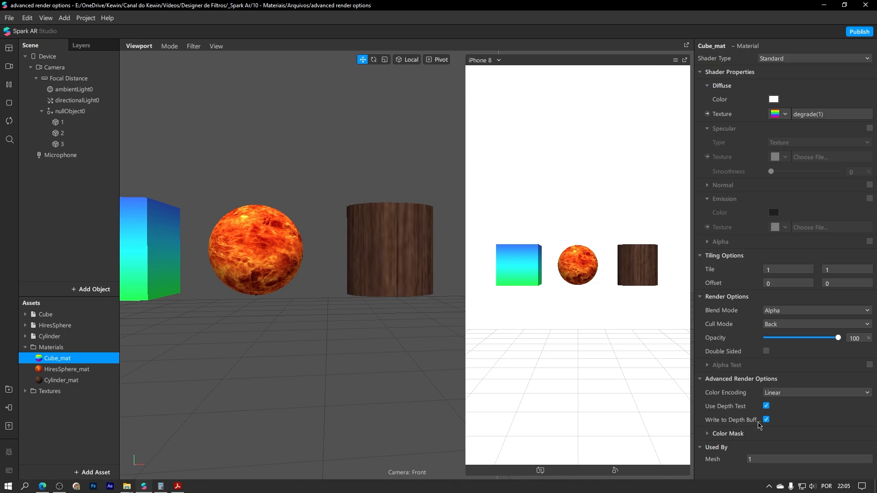
mouse_move(753, 424)
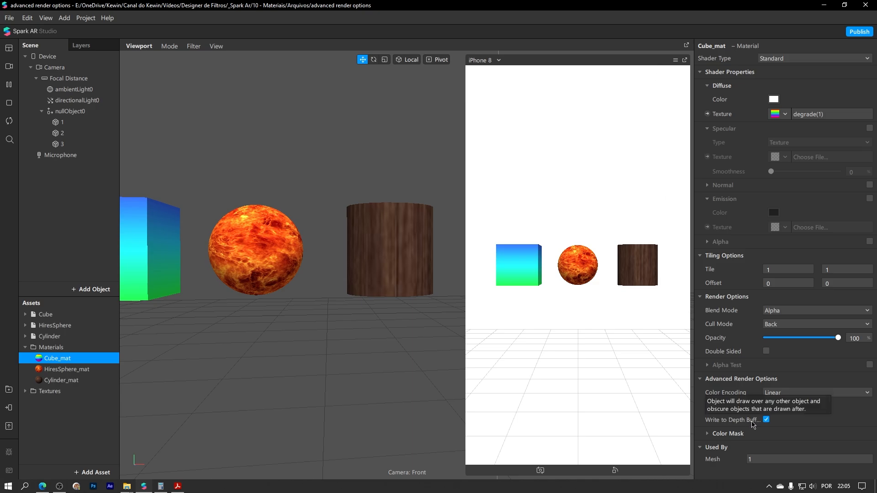
mouse_move(723, 410)
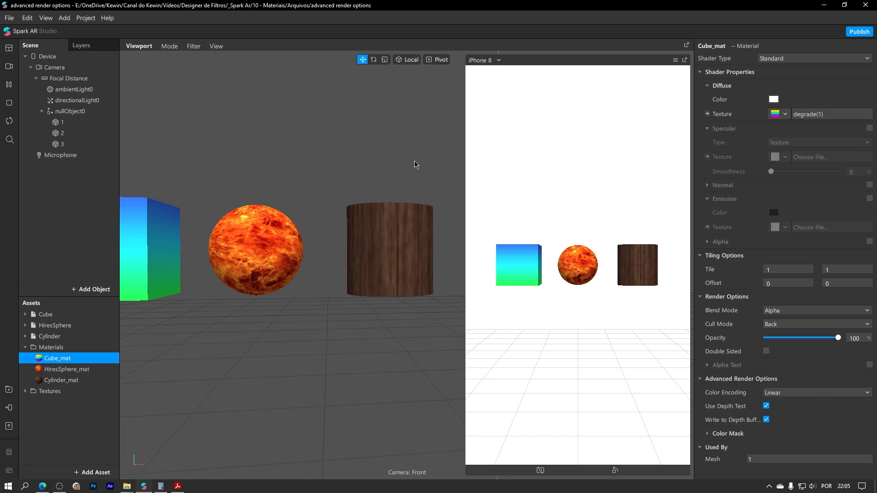
Shrink the device preview and examine the arrangement of the cube, sphere and cylinder meshes under nullObject0, leaving nothing selected.
left_click_drag(465, 161, 504, 157)
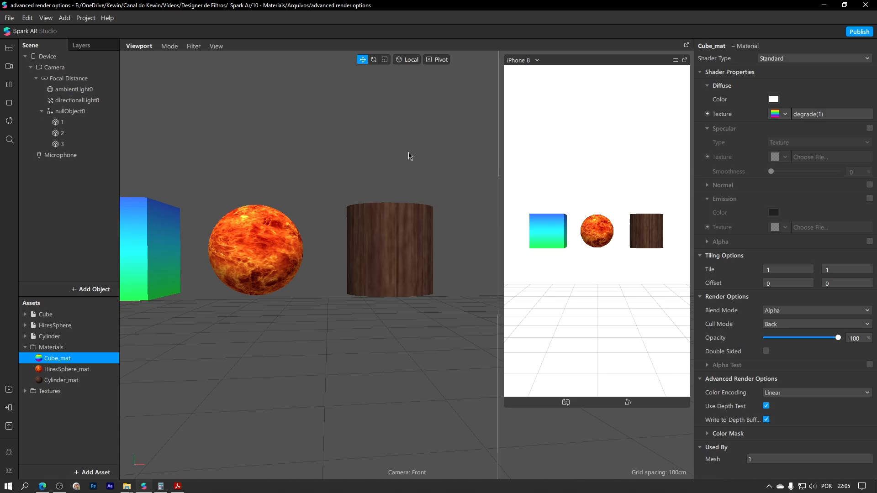
middle_click_drag(295, 152, 372, 177)
mouse_move(295, 174)
middle_mouse_down()
mouse_move(353, 176)
mouse_move(289, 167)
middle_mouse_up()
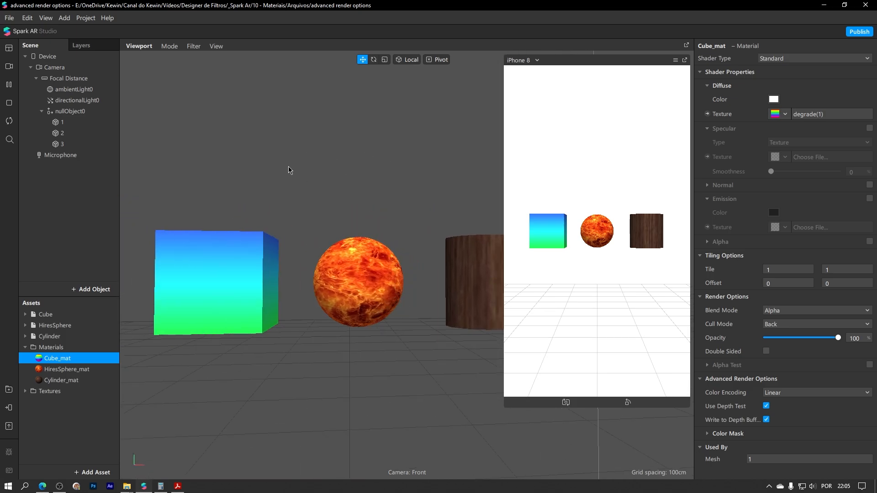
left_click(84, 122)
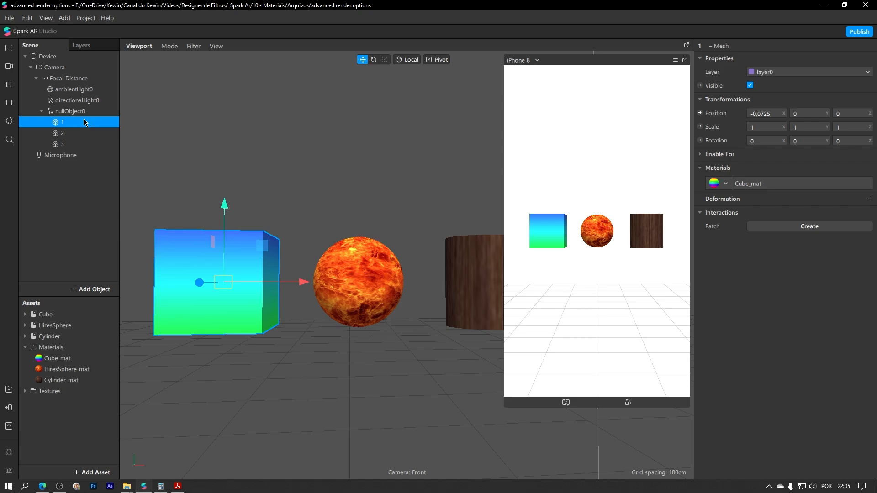
left_click(85, 133)
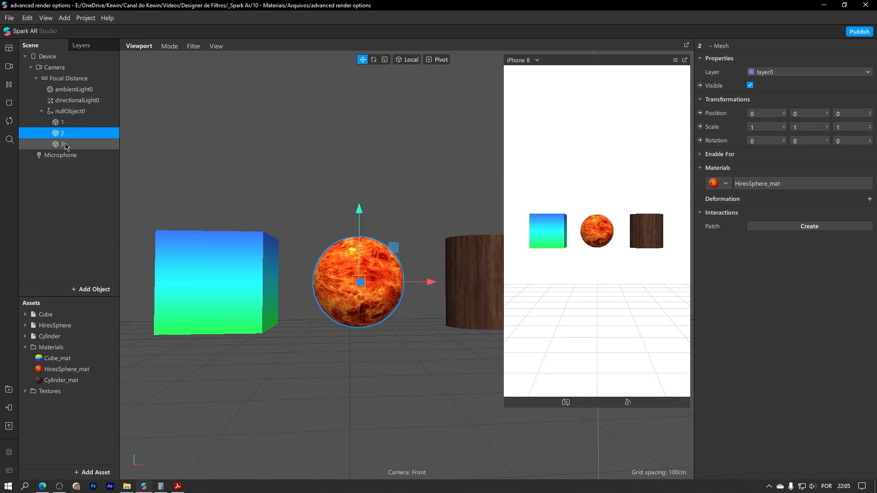
middle_click_drag(261, 162, 224, 161)
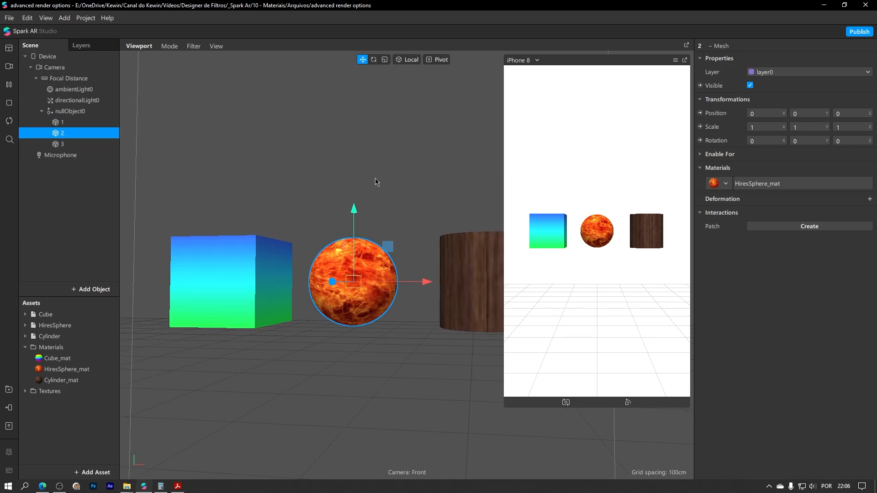
middle_click_drag(402, 165, 350, 183)
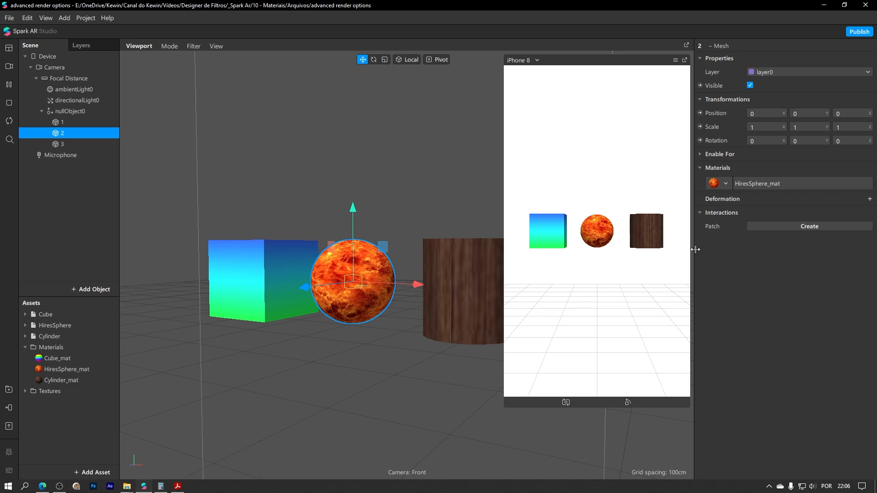
left_click_drag(695, 249, 748, 251)
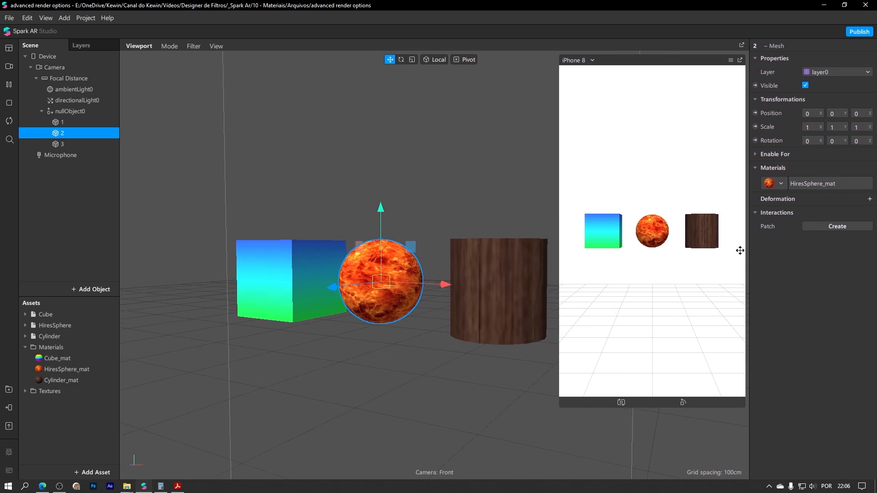
left_click(73, 122)
left_click(267, 166)
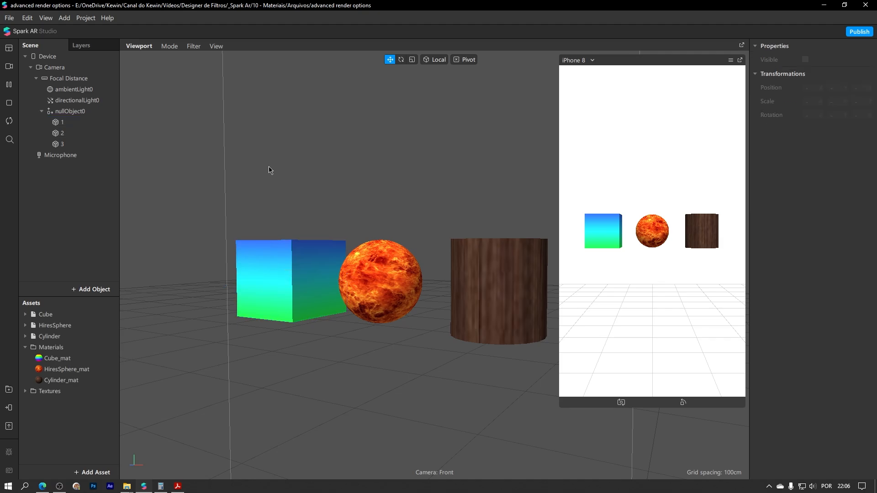
Examine how the cube, sphere and cylinder meshes overlap from the cylinder's side and the cube's side, selecting individual meshes to identify them.
middle_click_drag(319, 179, 299, 166)
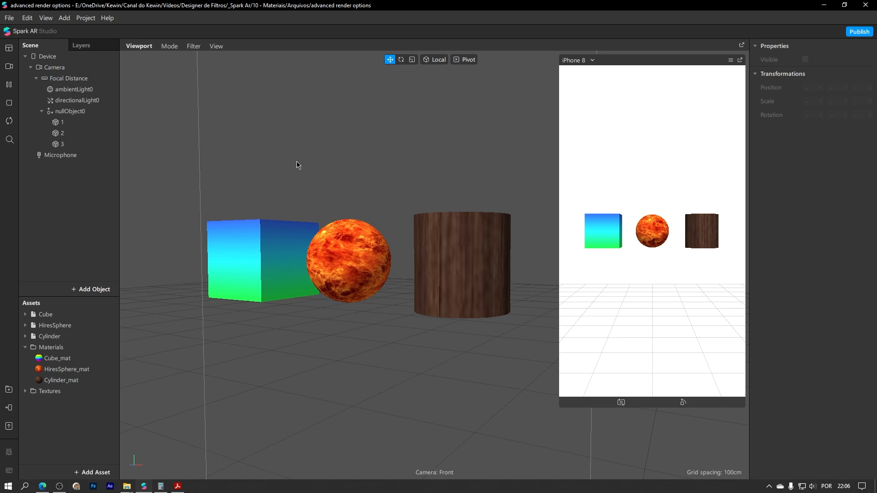
middle_click_drag(394, 164, 295, 159)
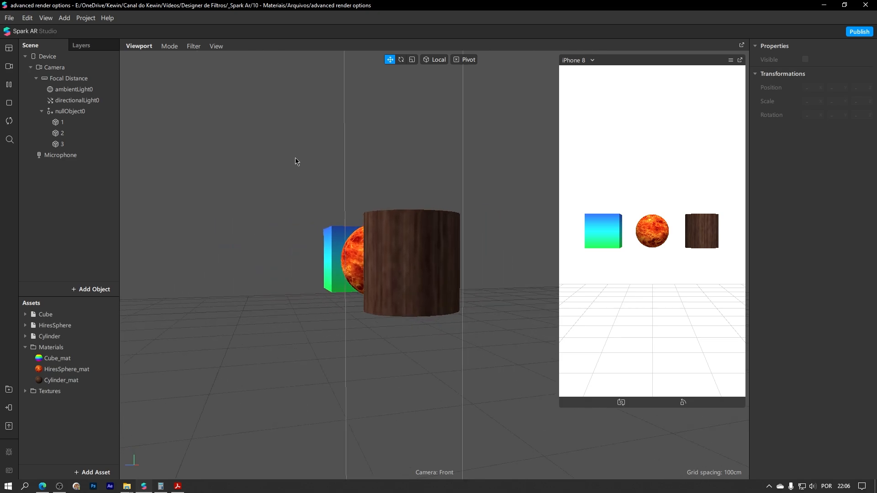
left_click(415, 256)
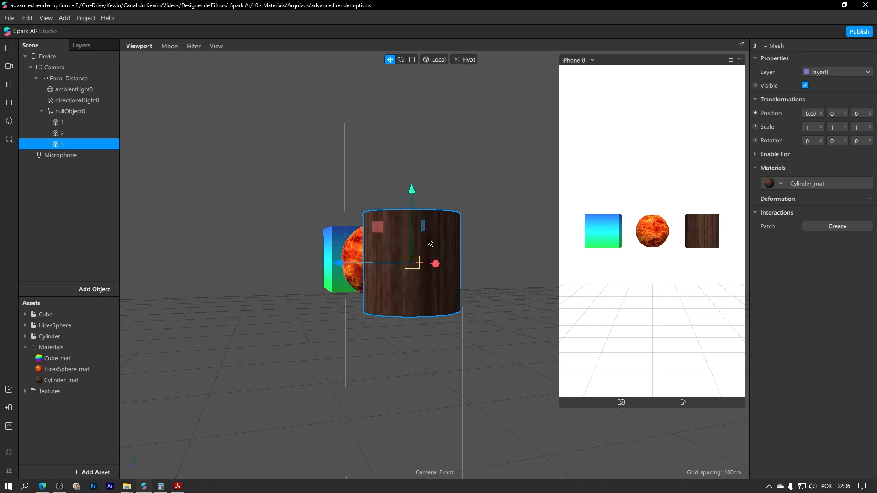
left_click(62, 122)
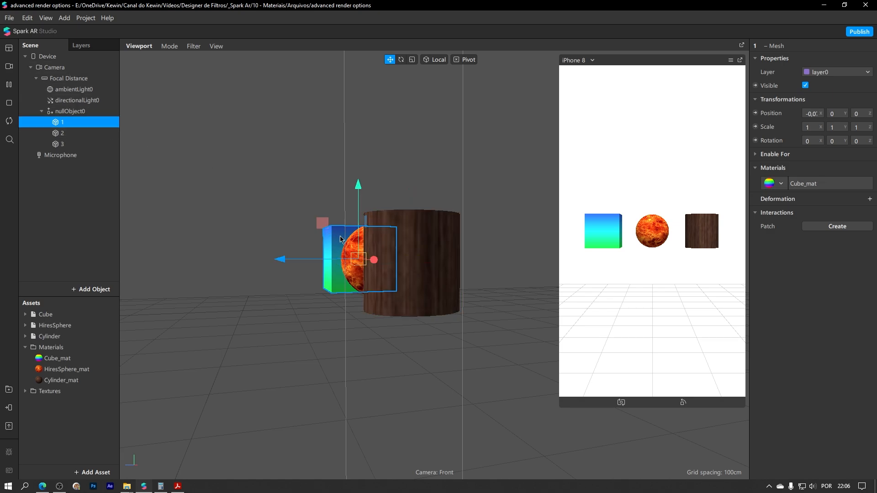
left_click(261, 190)
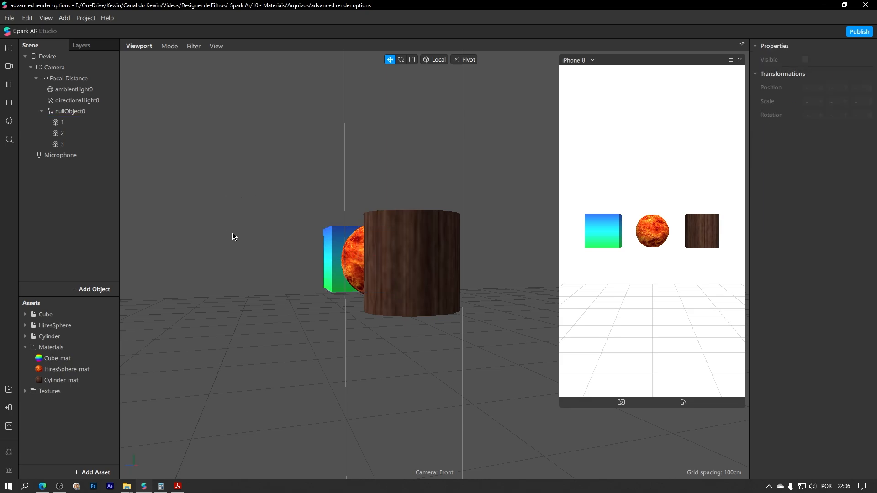
left_click_drag(232, 234, 485, 234, "alt")
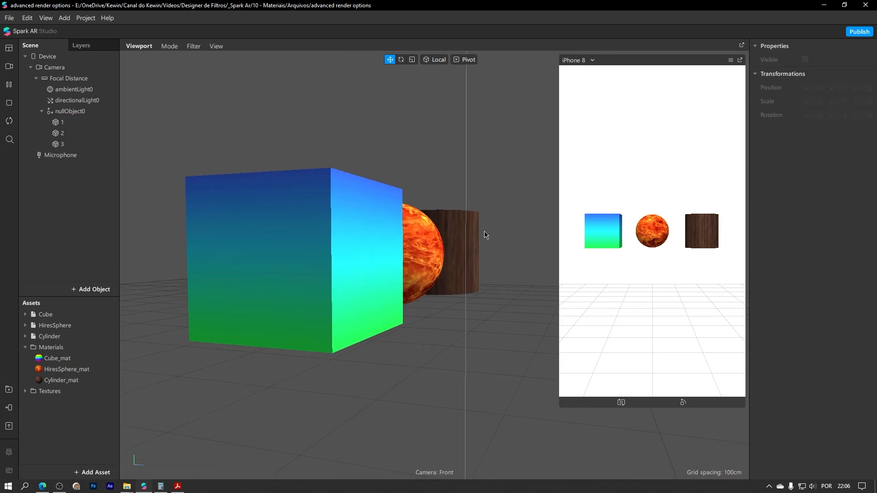
left_click(322, 245)
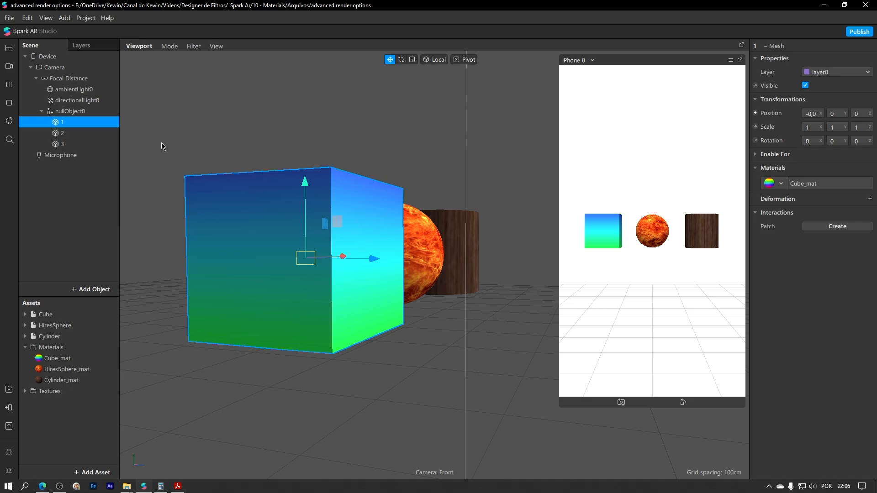
scroll(294, 199, "down", 2)
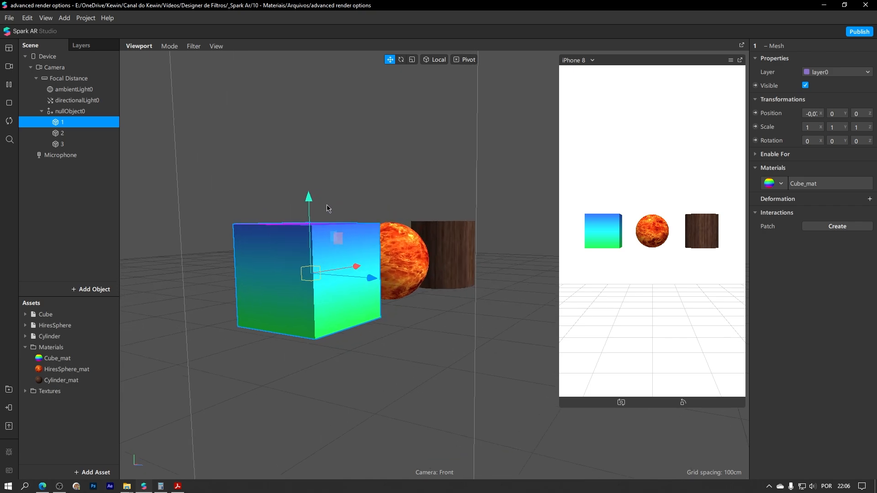
right_click_drag(327, 205, 324, 206)
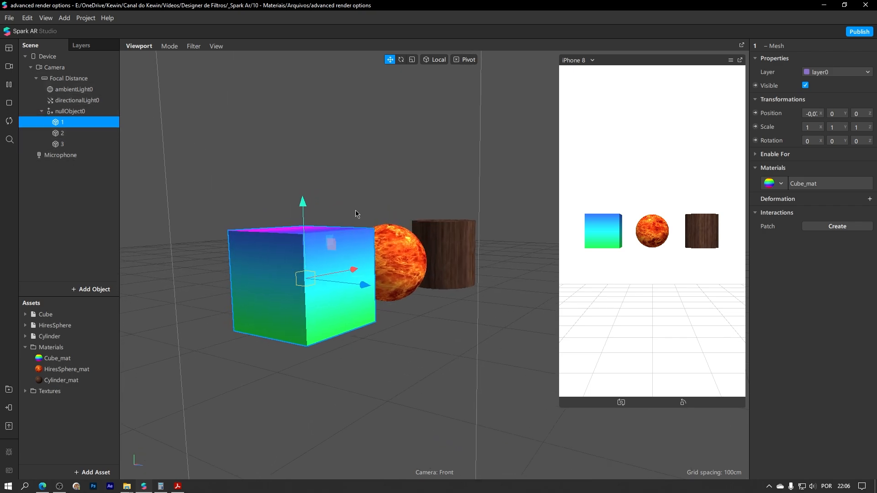
left_click(438, 252)
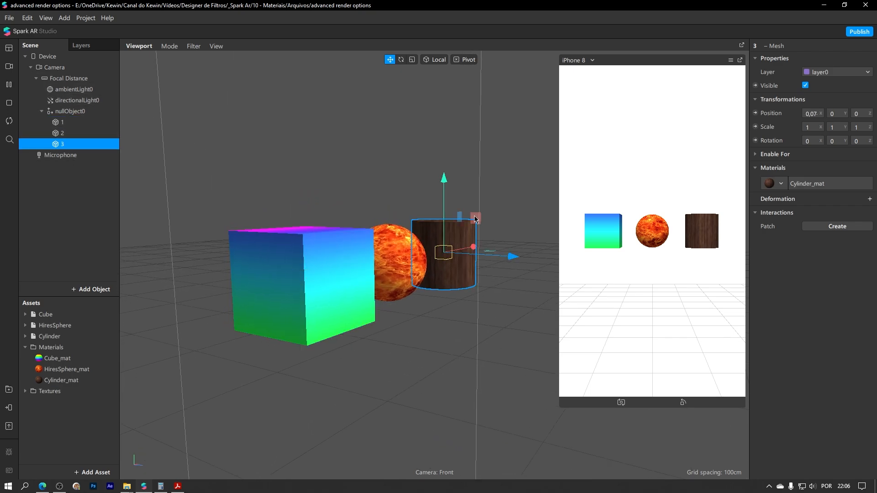
left_click(87, 131)
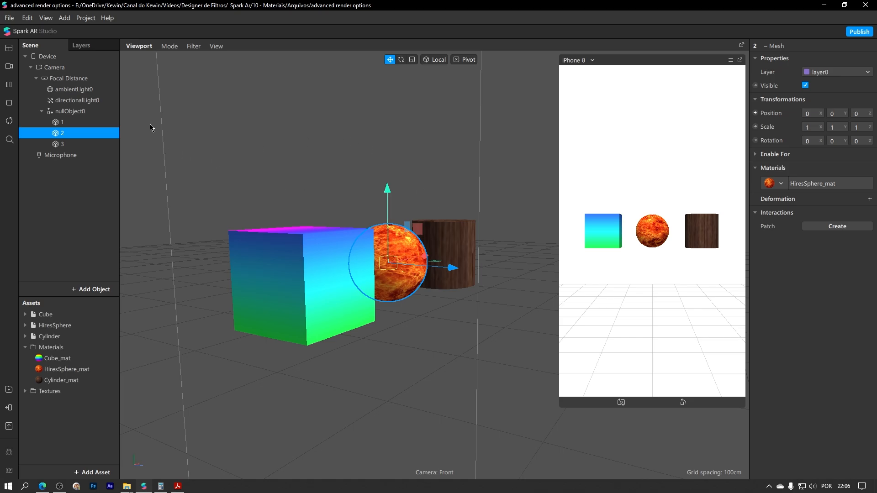
Open the cube mesh's Cube_mat material and expand its Advanced Render Options with more room for the labels.
left_click(76, 123)
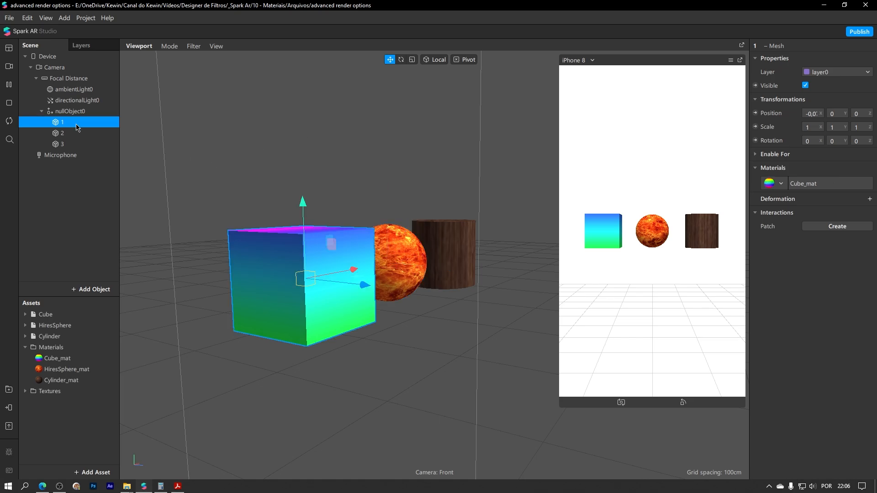
left_click(828, 188)
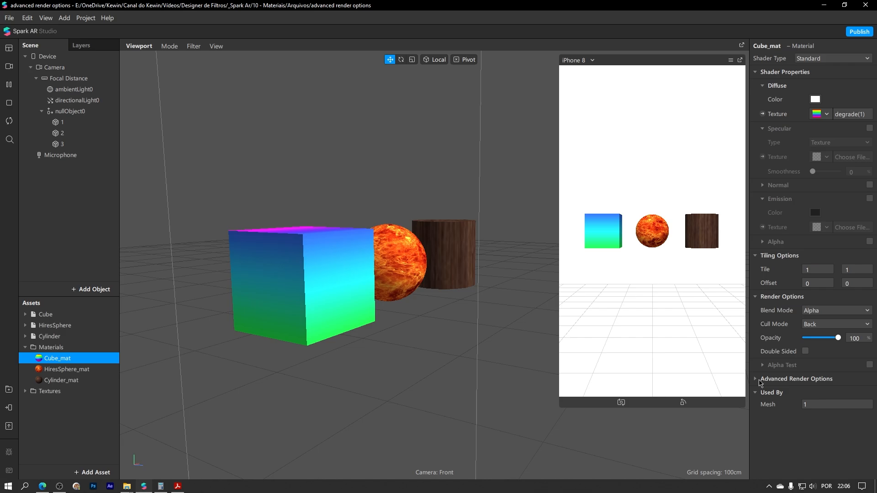
left_click(762, 382)
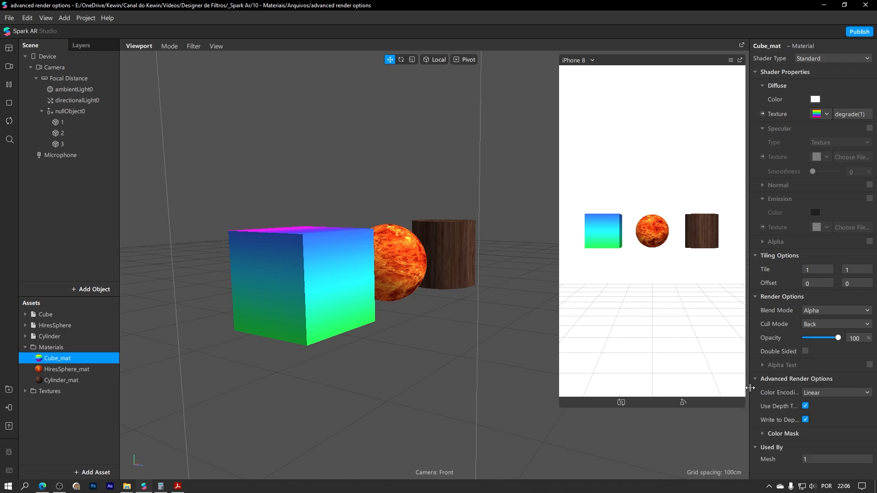
left_click_drag(750, 387, 719, 390)
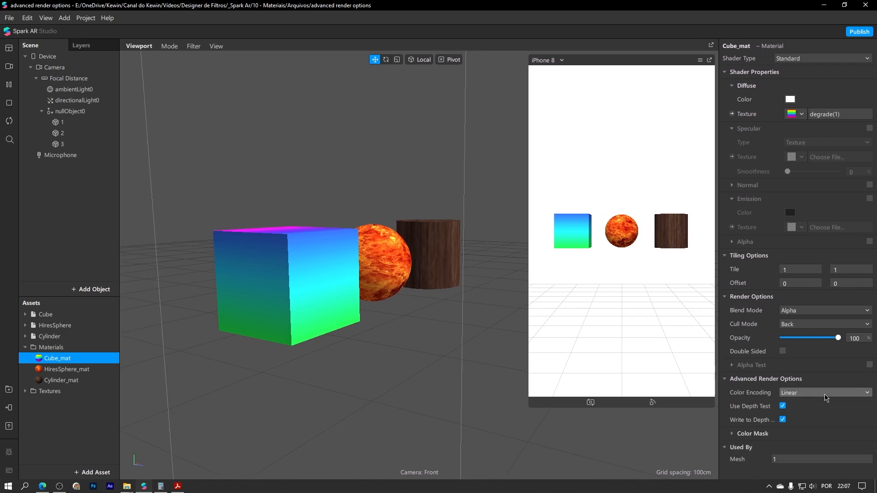
Try the sRGB color encoding on Cube_mat and return it to Linear.
left_click(800, 394)
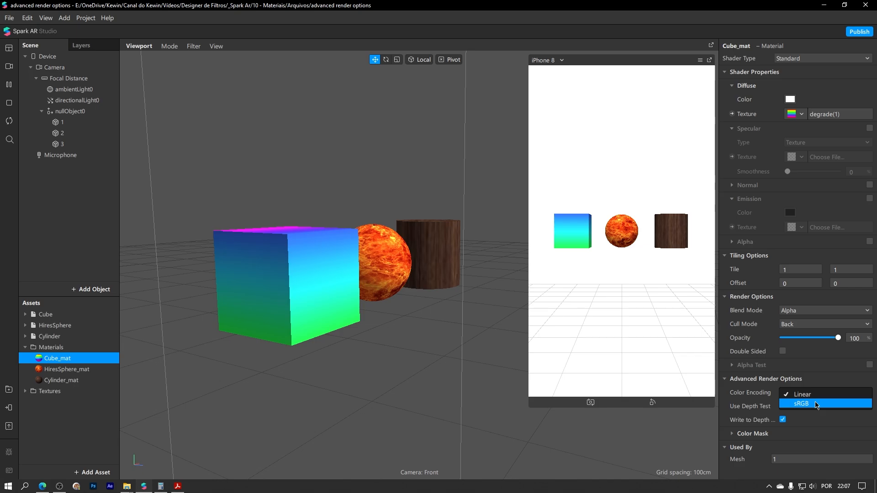
left_click(816, 403)
left_click(816, 401)
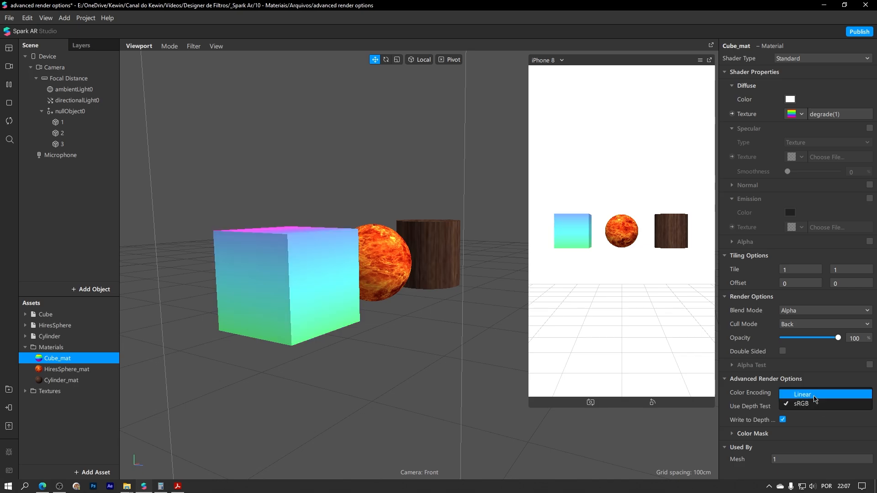
left_click(815, 396)
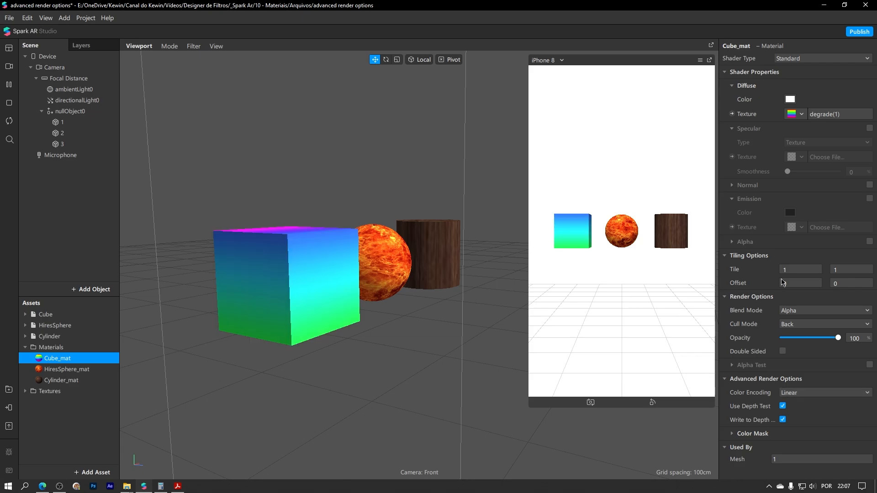
left_click(799, 394)
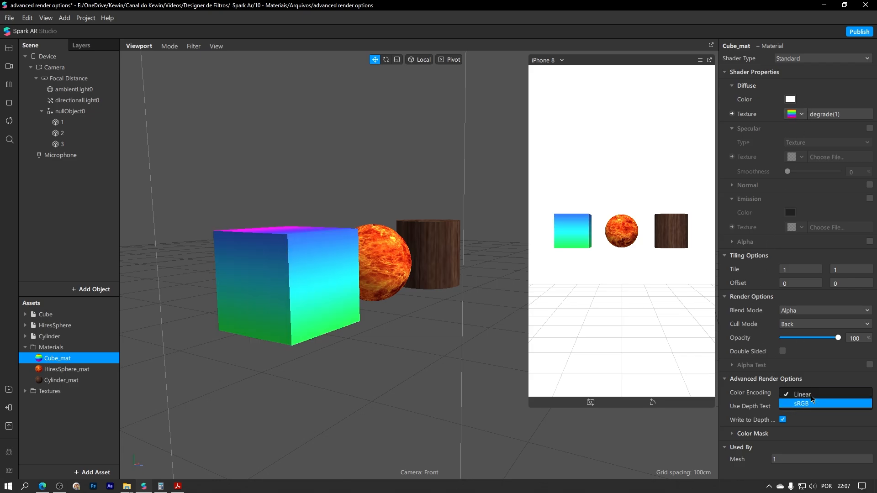
left_click(803, 395)
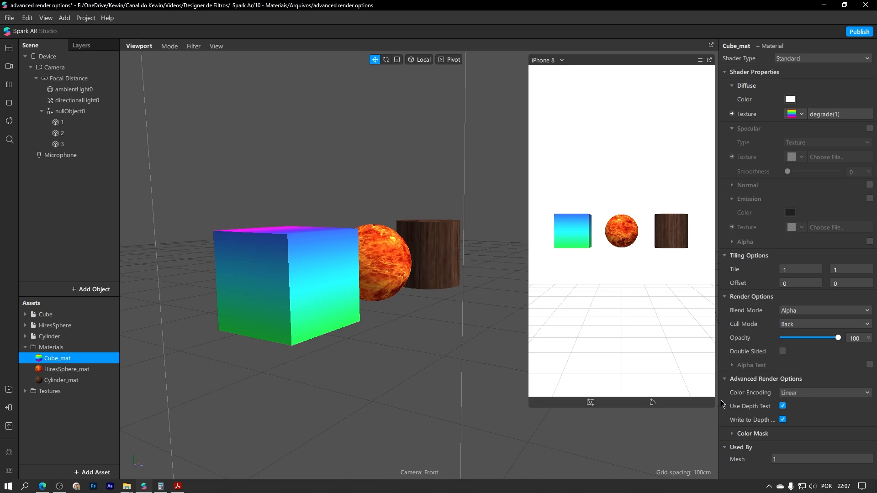
Examine Cube_mat's depth test and depth buffer options at a wider label width, alongside the cube's overlap with the sphere and cylinder.
left_click_drag(719, 402, 685, 401)
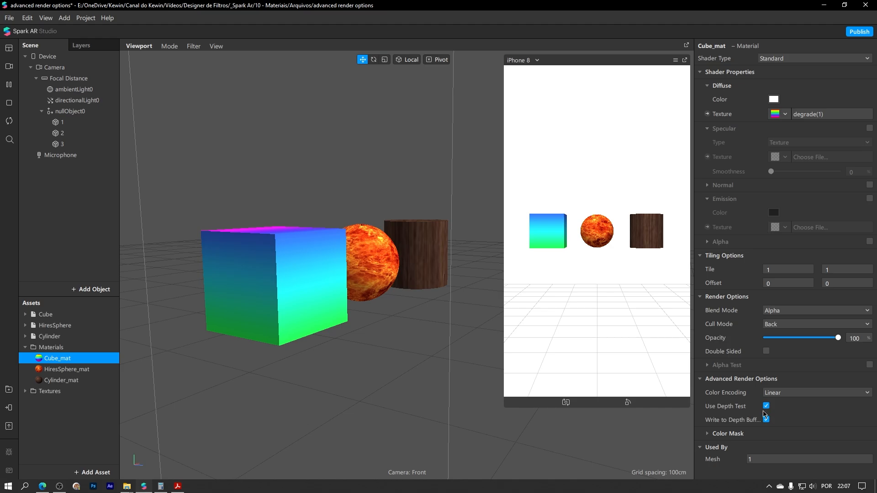
mouse_move(716, 412)
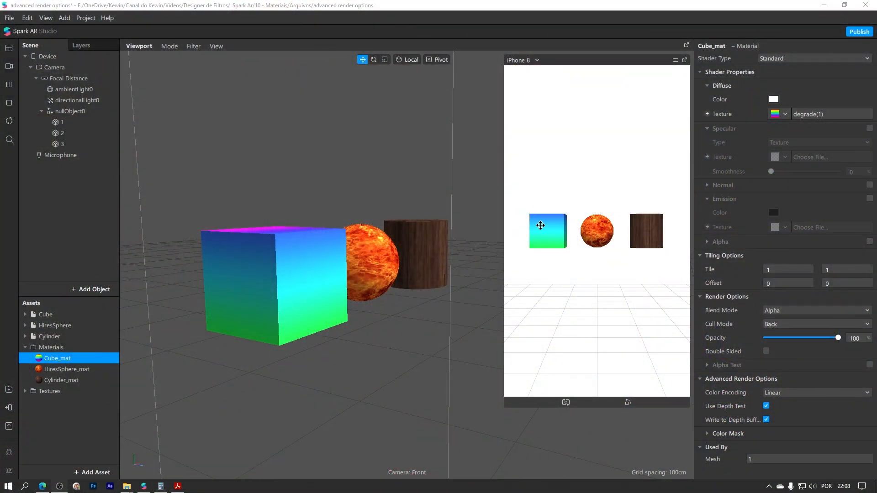
middle_click_drag(383, 261, 421, 254)
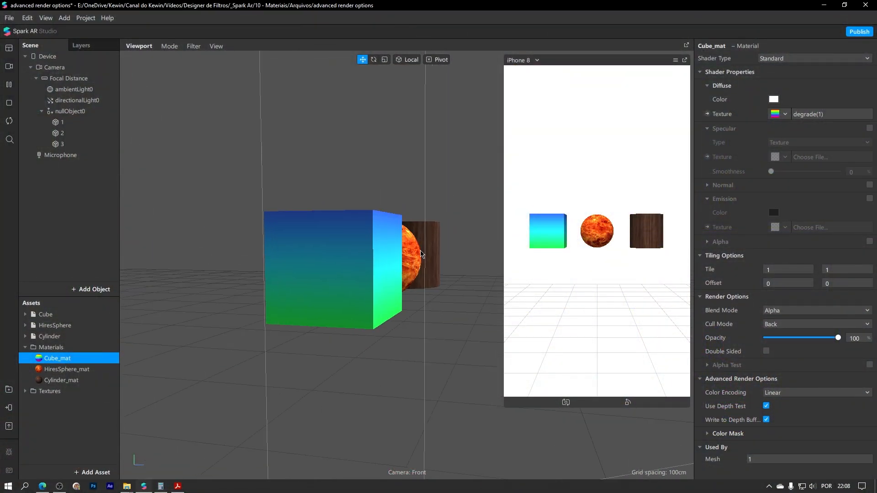
left_click(365, 261)
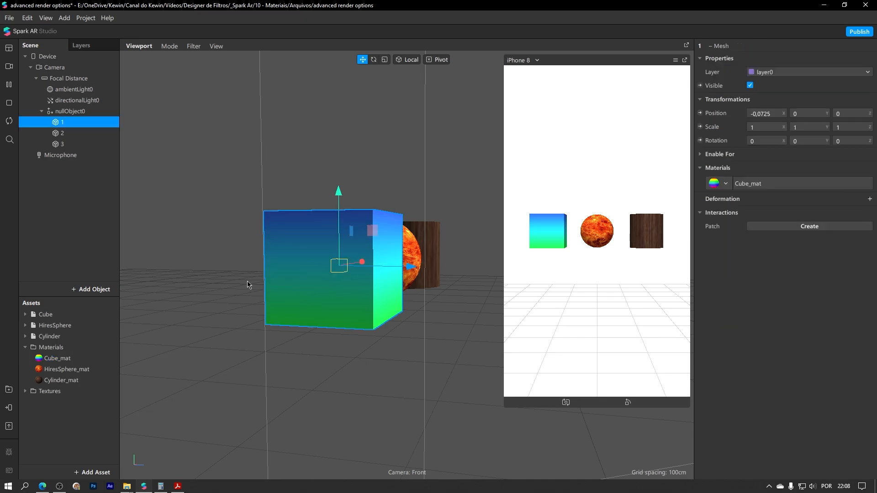
left_click(57, 358)
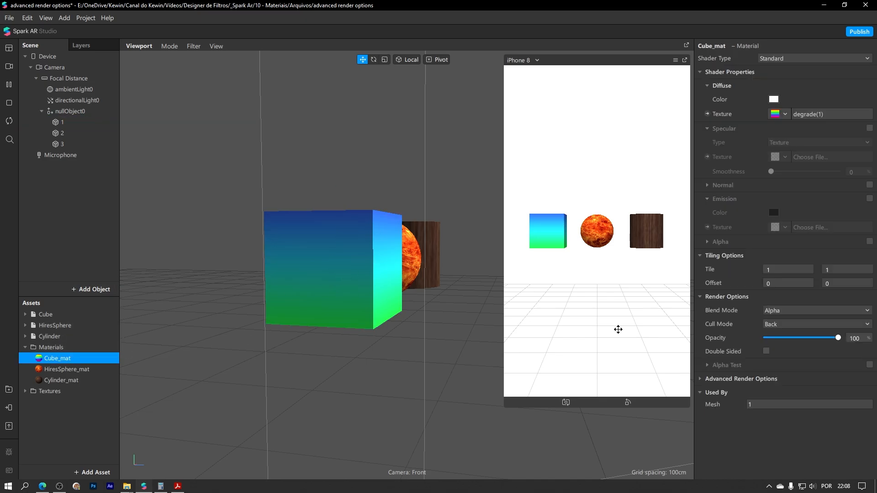
left_click(701, 379)
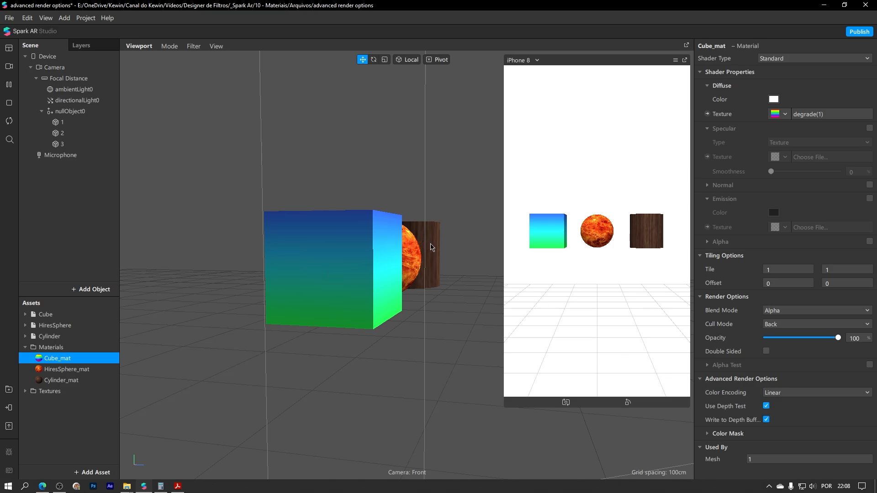
right_click_drag(432, 247, 374, 261)
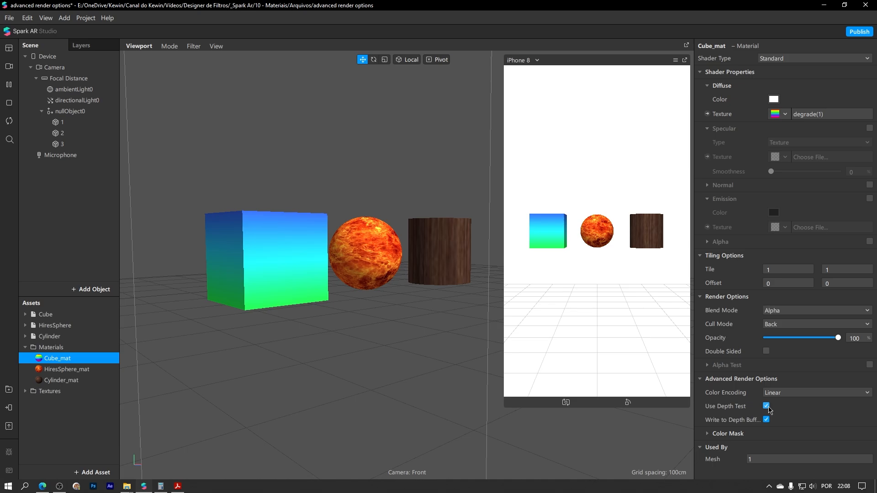
right_click_drag(347, 253, 337, 269)
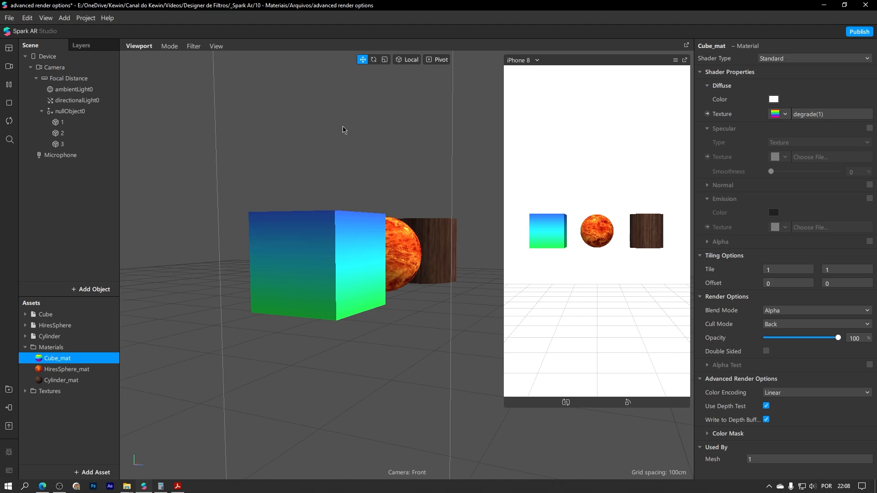
Turn off Use Depth Test in the Advanced Render Options of the cylinder's Cylinder_mat material.
left_click(64, 144)
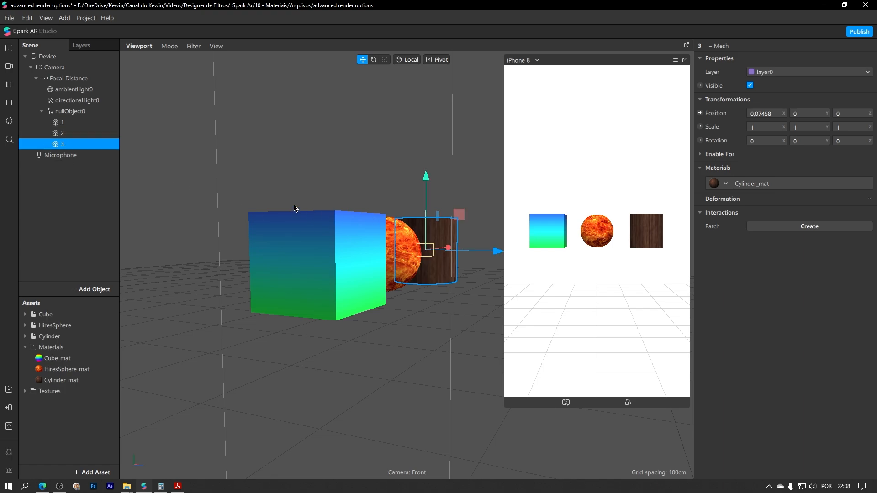
left_click_drag(233, 188, 244, 191, "alt")
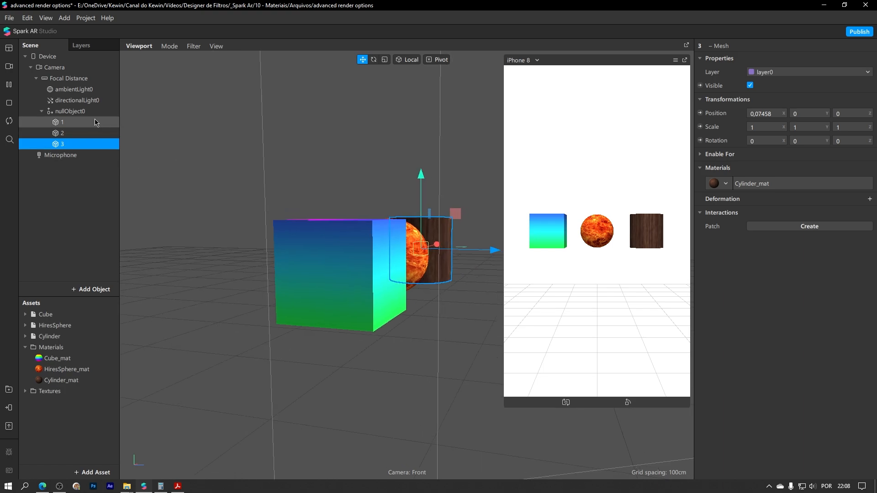
left_click_drag(352, 187, 347, 178, "alt")
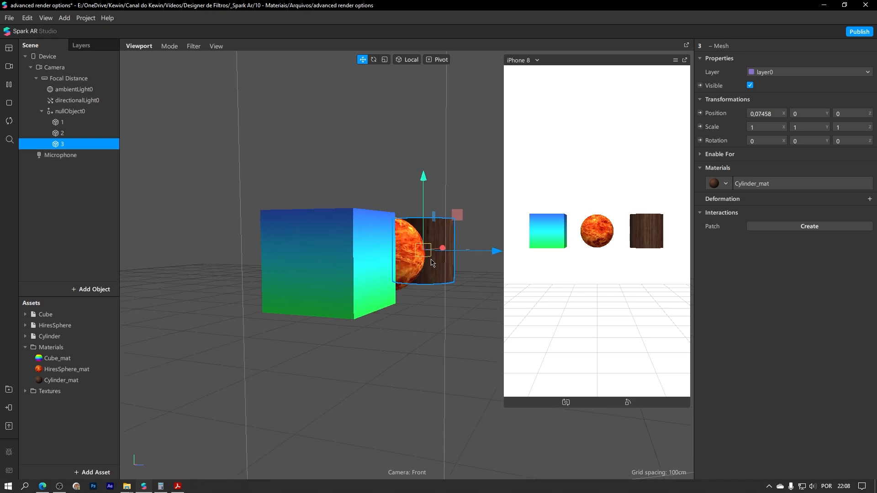
left_click(760, 184)
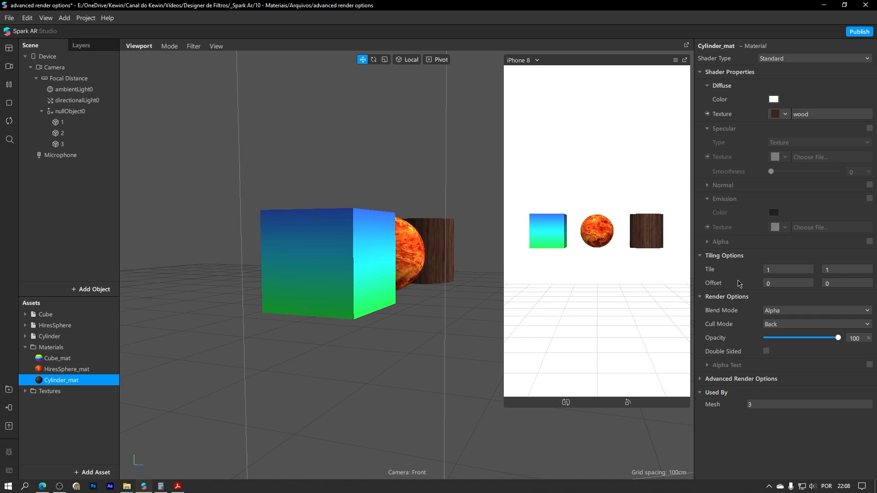
left_click(704, 379)
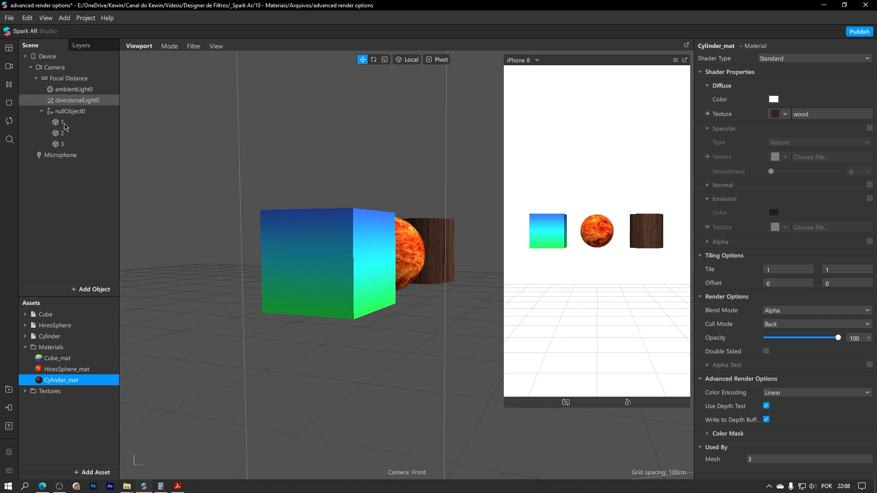
left_click(766, 406)
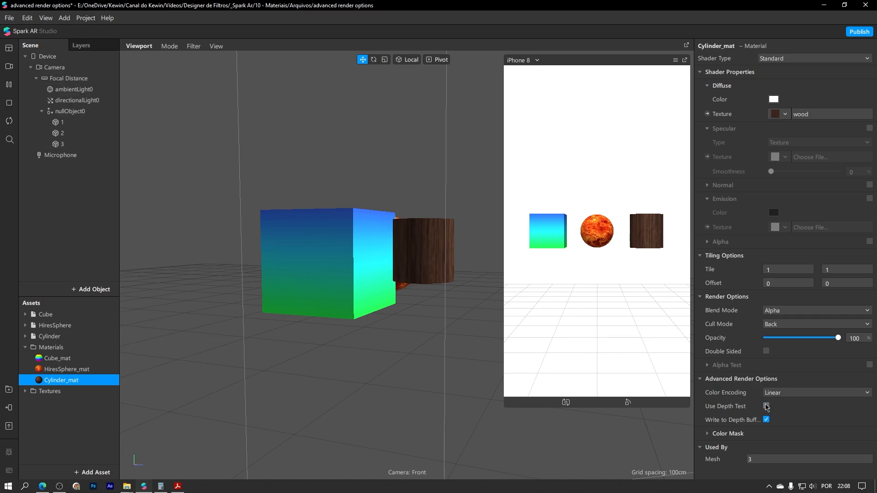
Move cylinder mesh 3 above cube mesh 1 in the nullObject0 hierarchy.
middle_click_drag(351, 316, 235, 240)
left_click_drag(76, 150, 94, 120)
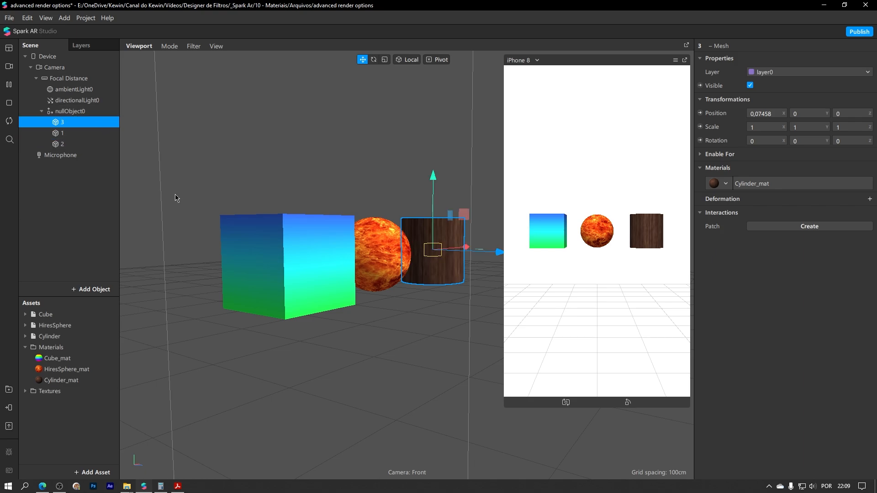
Try shifting the cylinder mesh 3 along its X axis, check its overlap with the sphere and cube, and undo the move.
middle_click_drag(399, 295, 467, 304)
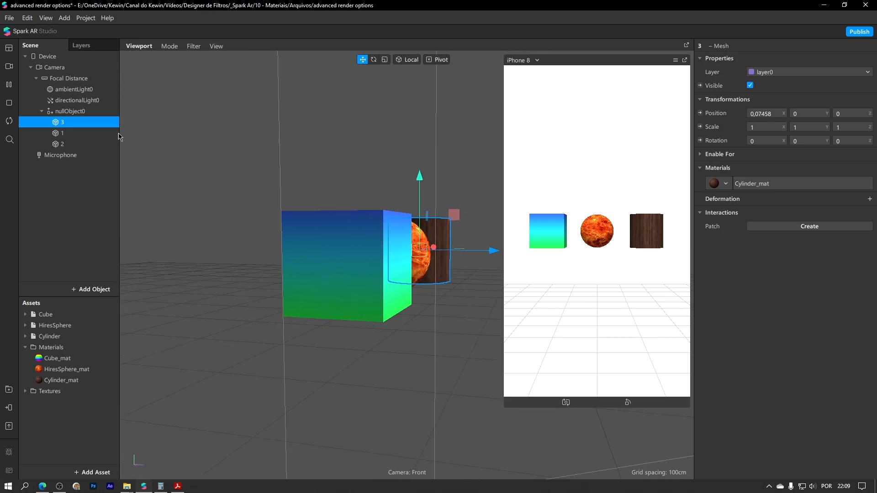
middle_click_drag(324, 178, 182, 174)
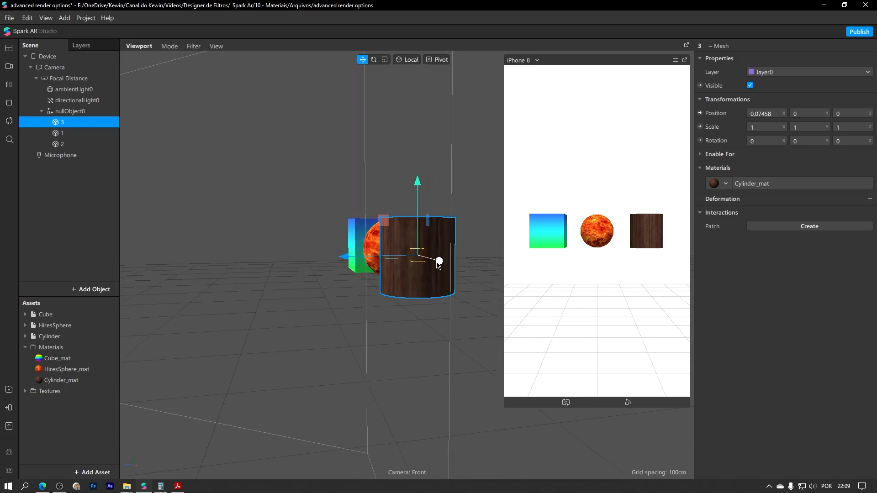
left_click_drag(439, 261, 405, 264)
middle_click_drag(380, 290, 510, 292)
key("ctrl+z")
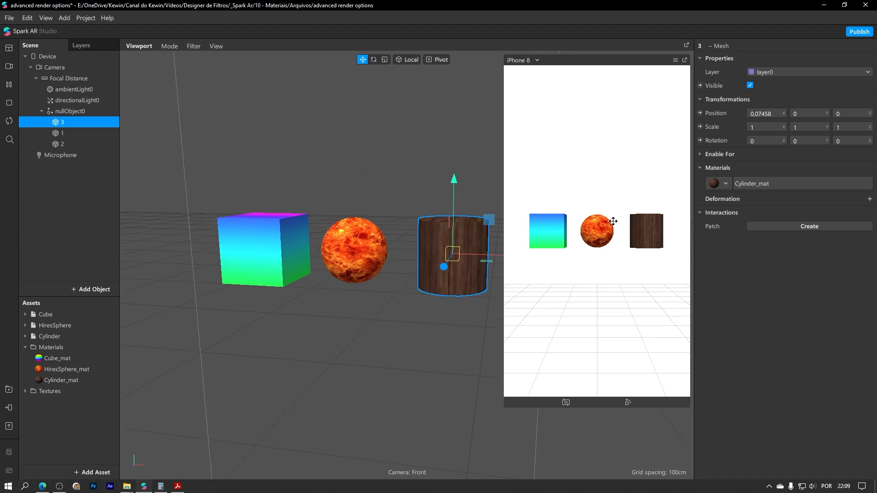
Check the depth test setting in Cylinder_mat's Advanced Render Options and compare how the three objects overlap.
left_click(755, 184)
left_click(700, 380)
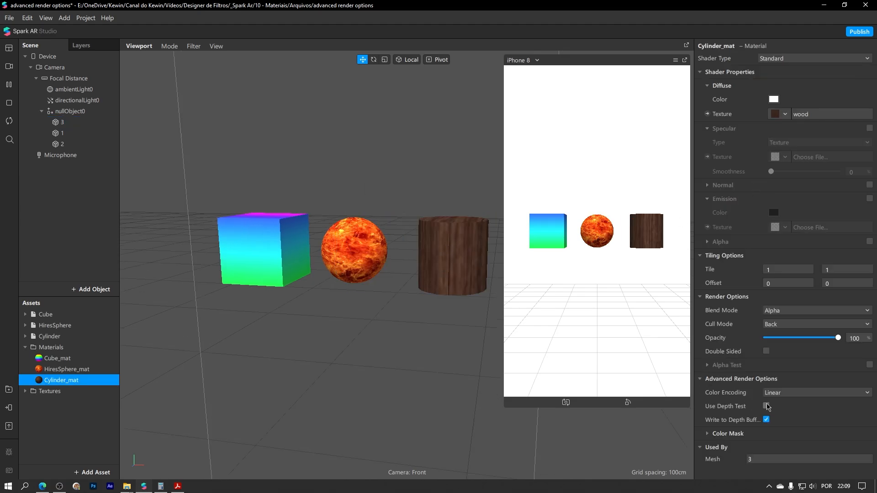
middle_click_drag(399, 195, 173, 160)
Turn off Use Depth Test in the Advanced Render Options of the sphere's HiresSphere_mat material.
left_click(64, 134)
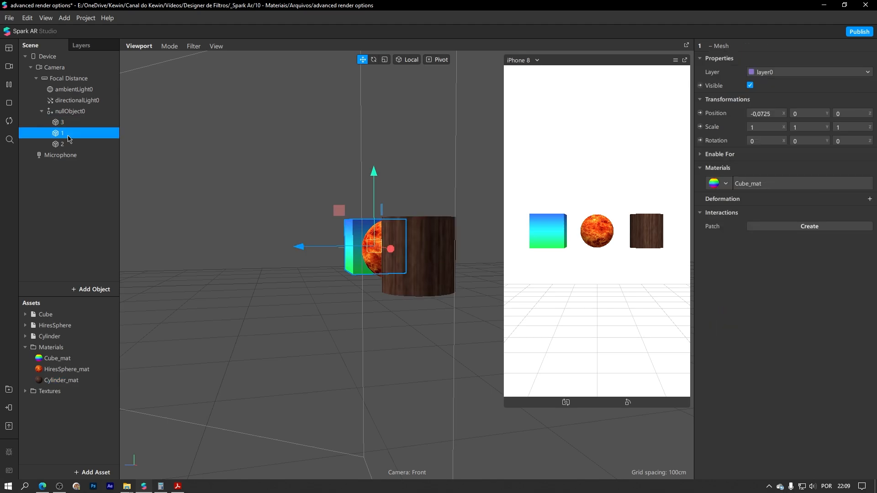
left_click(70, 145)
left_click(744, 184)
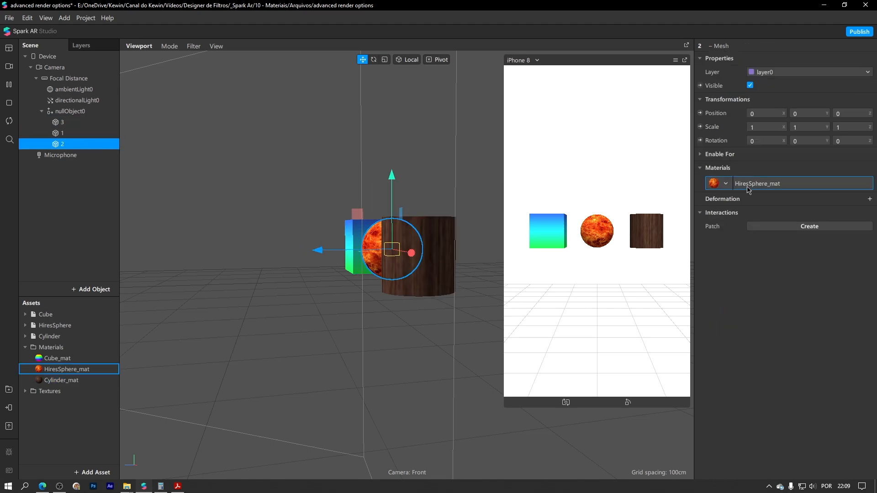
left_click(702, 379)
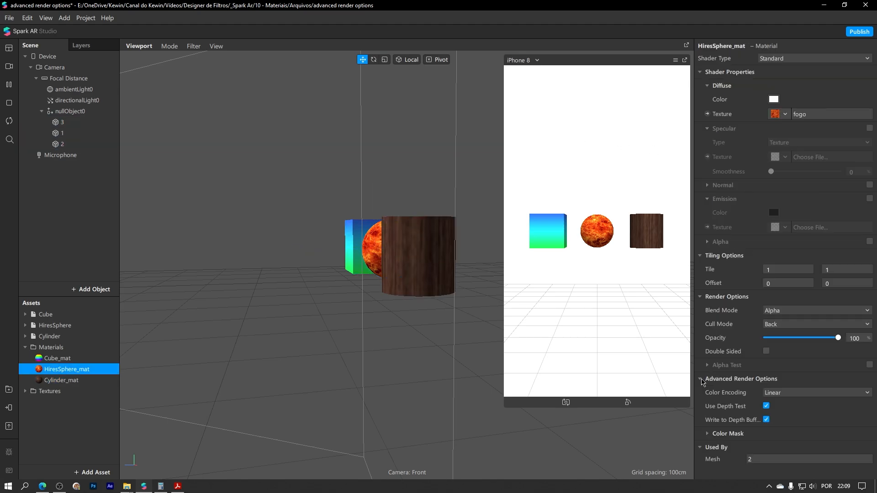
right_click_drag(284, 175, 361, 193)
Turn off Use Depth Test in the Advanced Render Options of the cube's Cube_mat material.
left_click(344, 240)
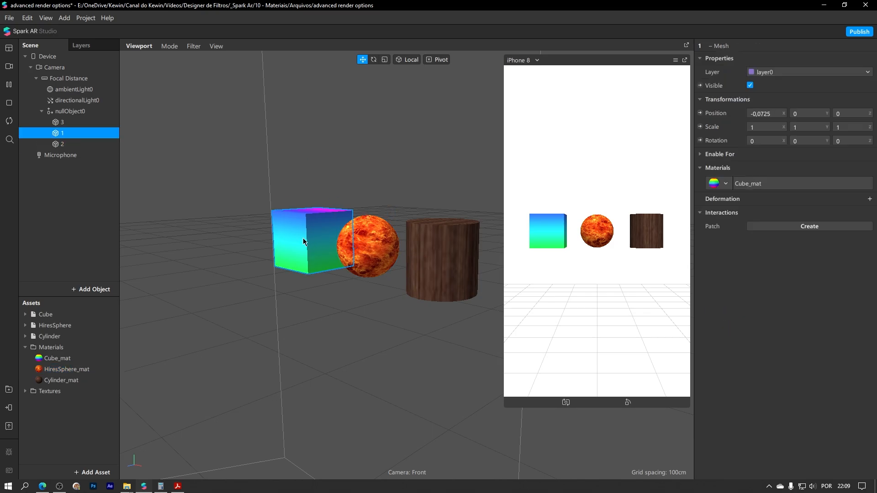
left_click(87, 124)
left_click(84, 133)
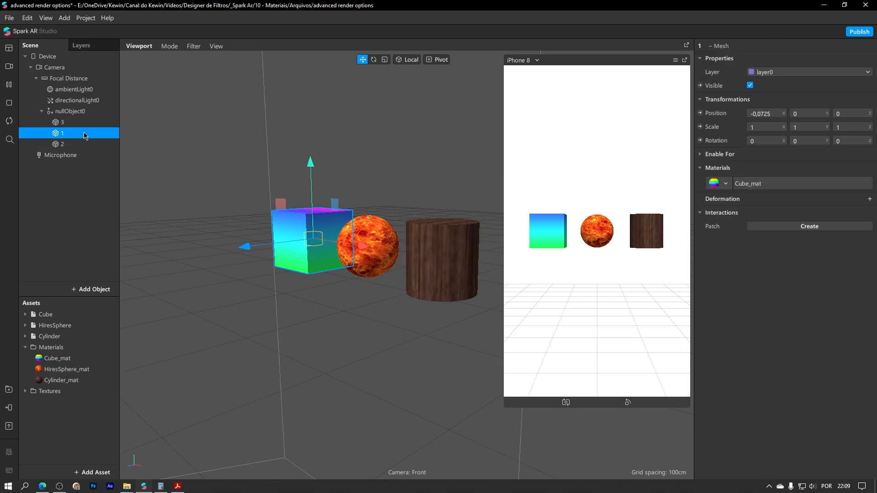
right_click_drag(152, 149, 404, 229)
left_click(448, 244)
left_click(77, 134)
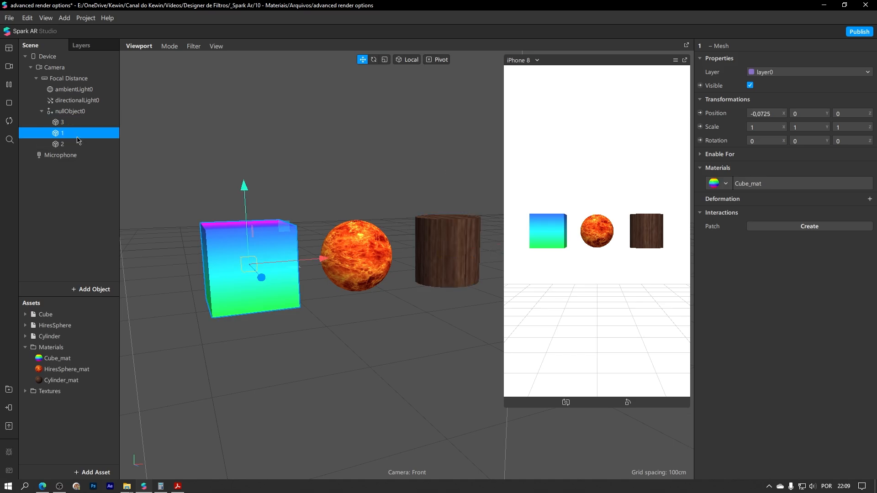
left_click(760, 183)
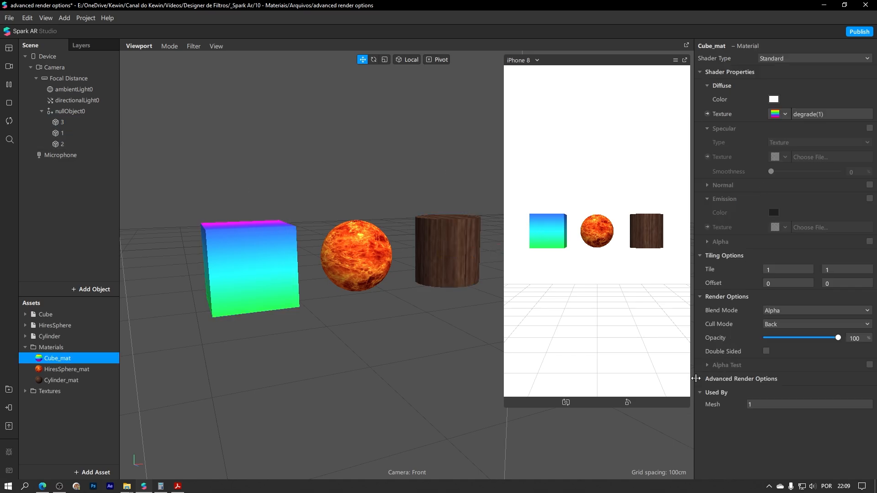
left_click(766, 406)
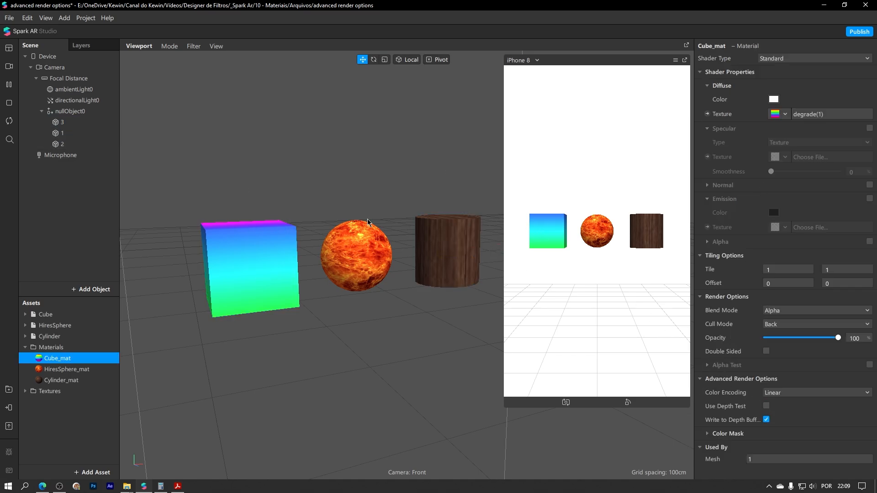
Check the Use Depth Test setting in the Advanced Render Options of Cube_mat and HiresSphere_mat.
left_click(66, 136)
left_click(744, 183)
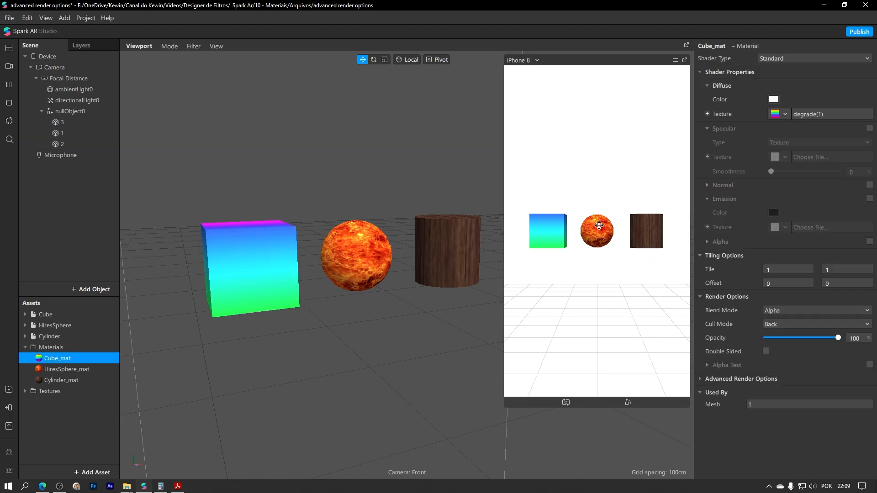
left_click(702, 380)
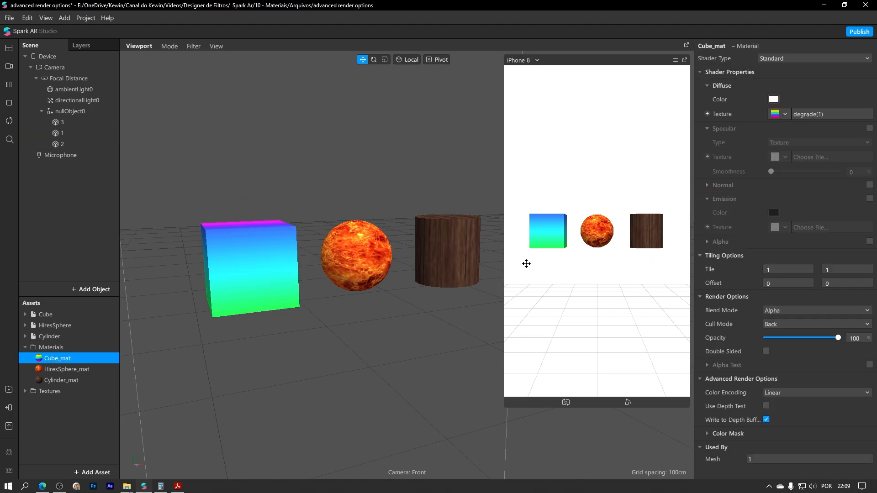
left_click(59, 380)
left_click(60, 374)
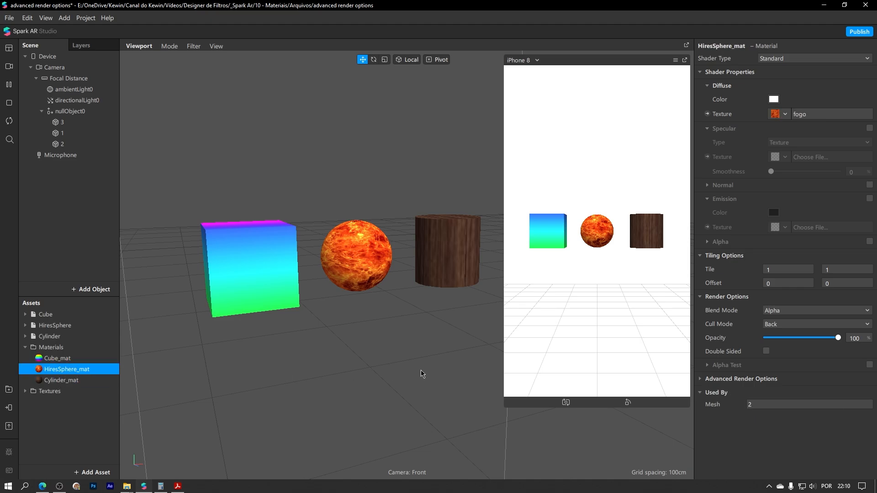
left_click(701, 379)
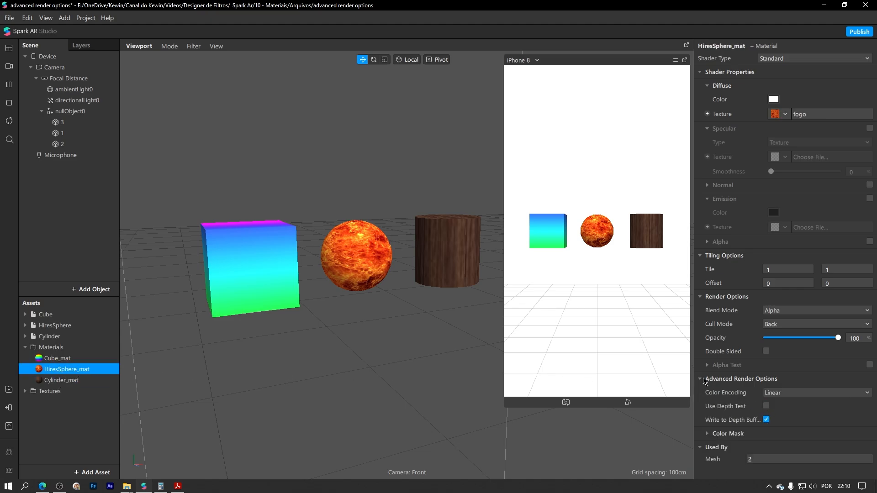
Compare the side-on overlap of sphere, cube and cylinder with the order of meshes 3, 1 and 2 in nullObject0.
middle_click_drag(401, 301, 137, 288)
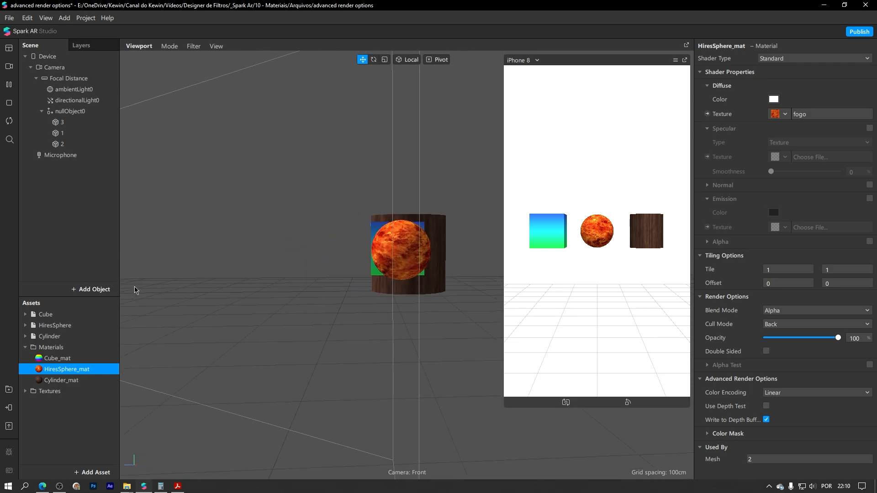
left_click(60, 144)
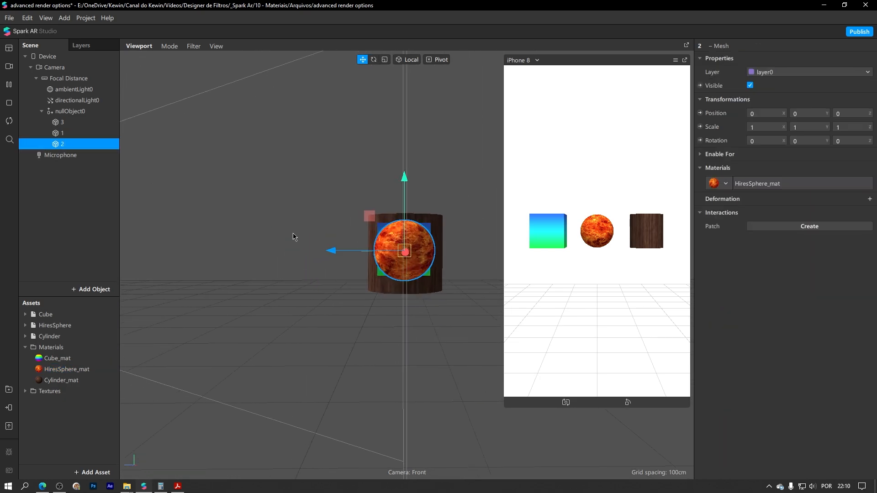
left_click(90, 134)
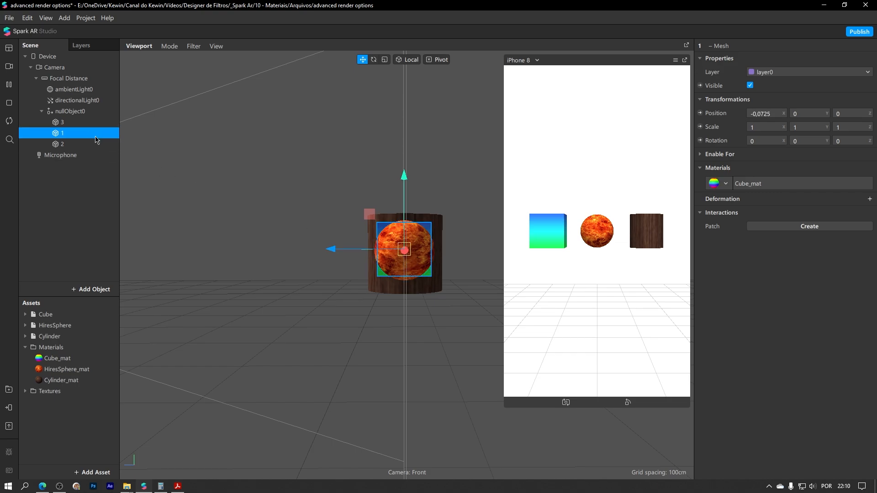
mouse_move(185, 185)
middle_mouse_down()
mouse_move(240, 193)
mouse_move(190, 183)
middle_mouse_up()
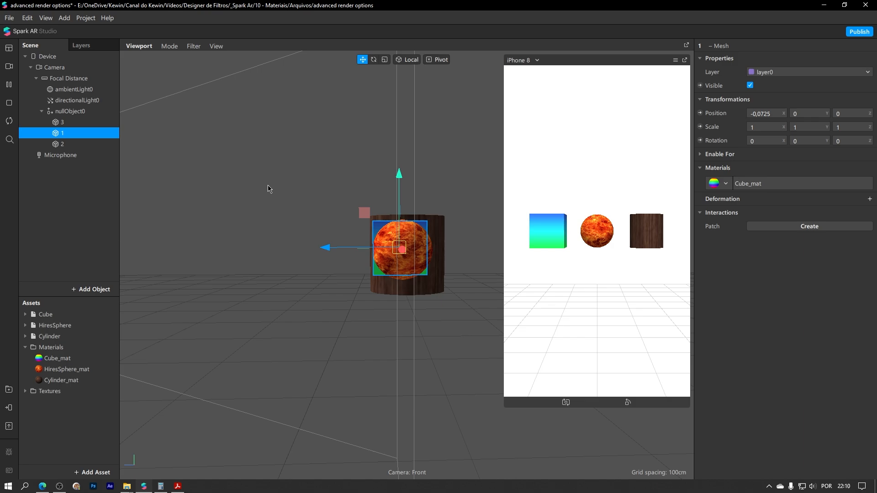
middle_click_drag(269, 189, 264, 184)
left_click(378, 291)
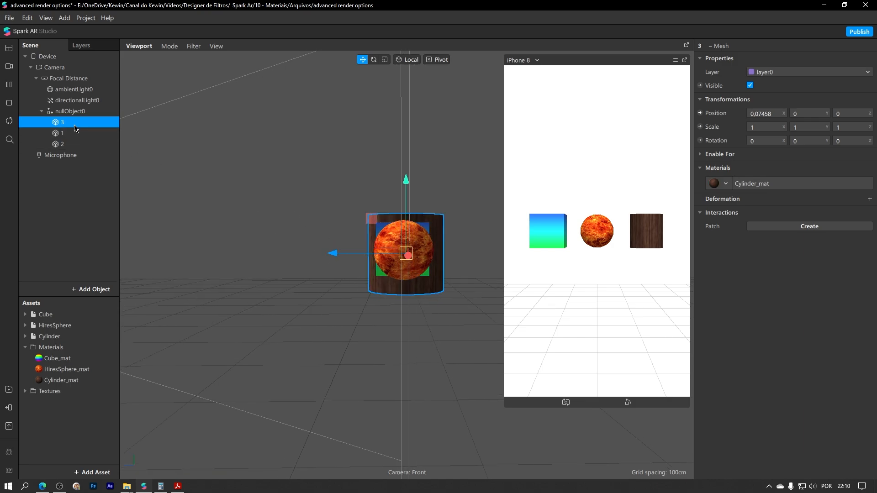
mouse_move(213, 162)
middle_mouse_down()
mouse_move(280, 177)
mouse_move(214, 165)
middle_mouse_up()
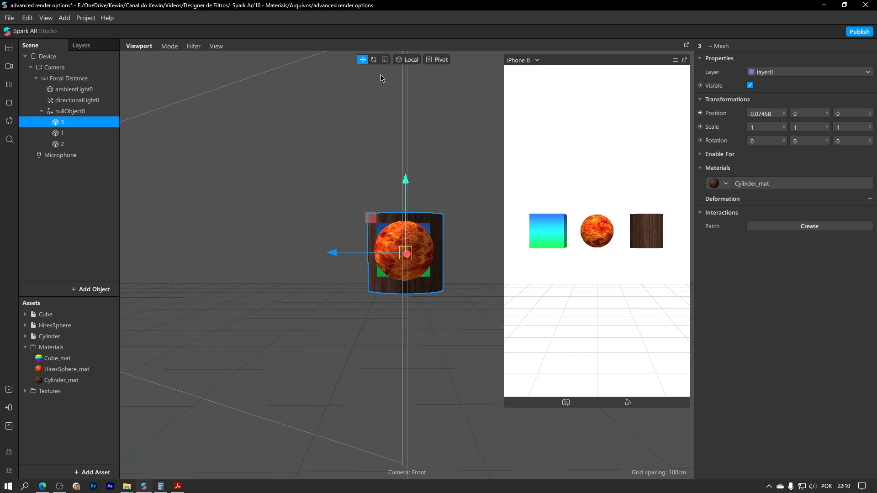
Scale the cylinder mesh 3 down uniformly to about 0.56.
key("r")
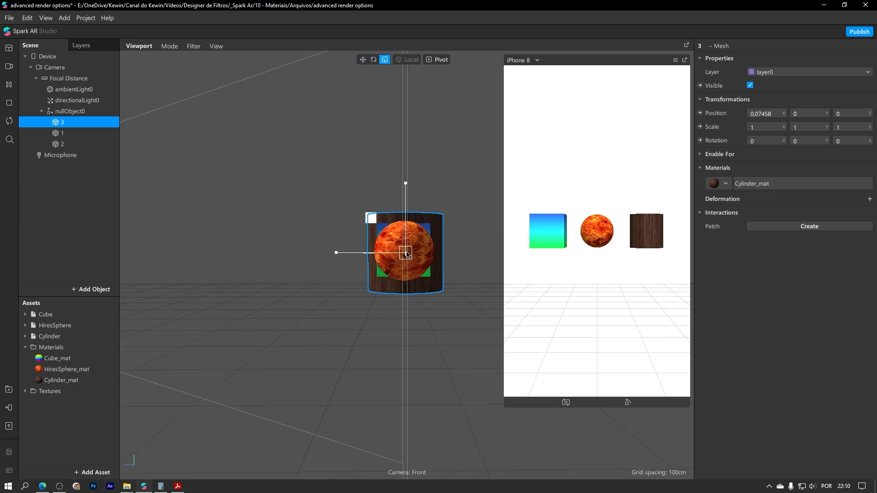
left_click_drag(405, 252, 383, 296)
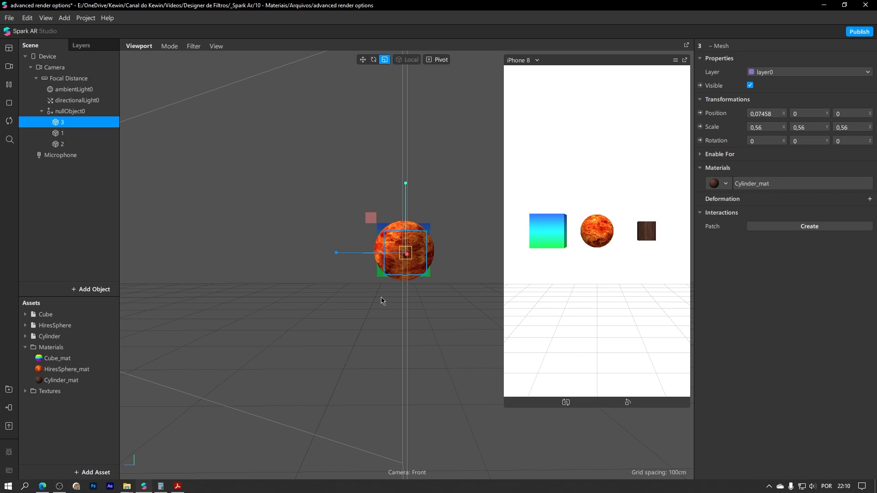
right_click_drag(329, 321, 519, 315)
middle_click_drag(443, 304, 404, 298)
left_click(431, 289)
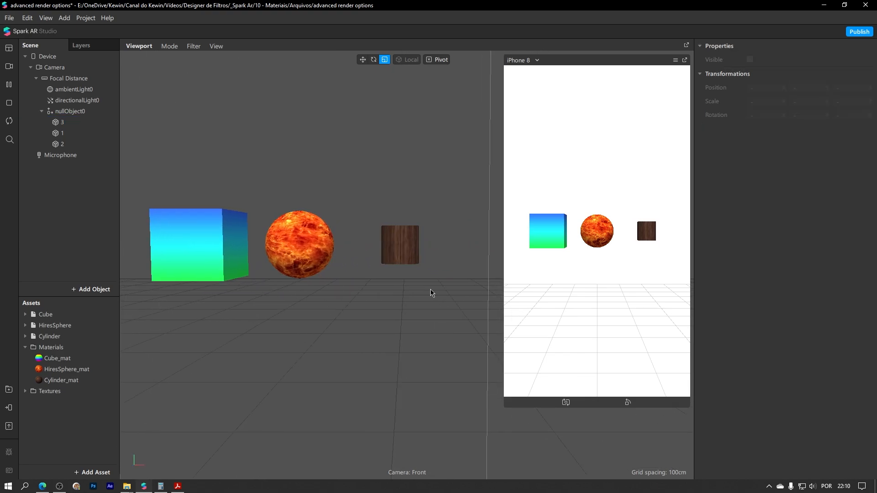
Move the sphere mesh 2 along X to about 0.07142 so it encloses the small cylinder.
left_click(92, 133)
left_click(80, 142)
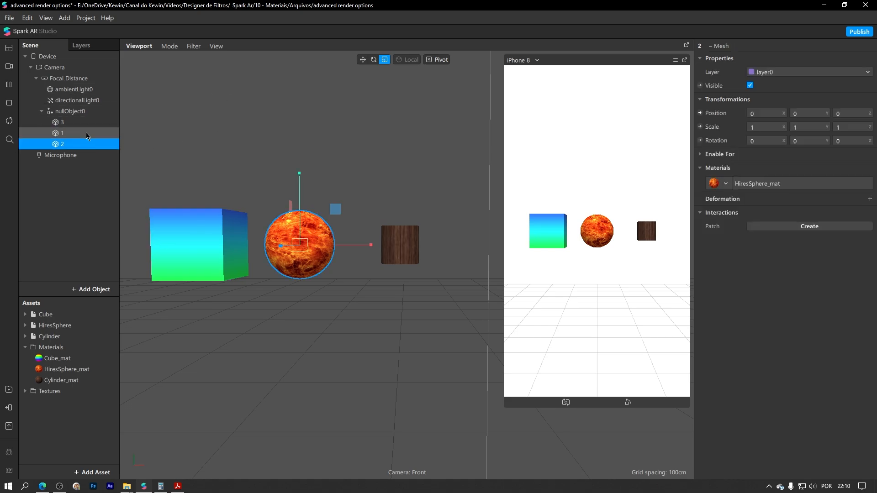
left_click(363, 60)
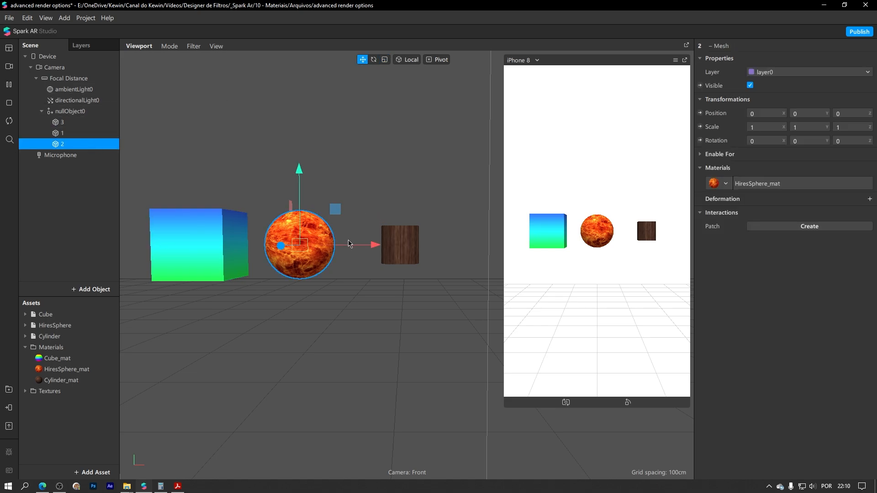
left_click_drag(351, 244, 447, 247)
left_click_drag(420, 285, 275, 199, "alt")
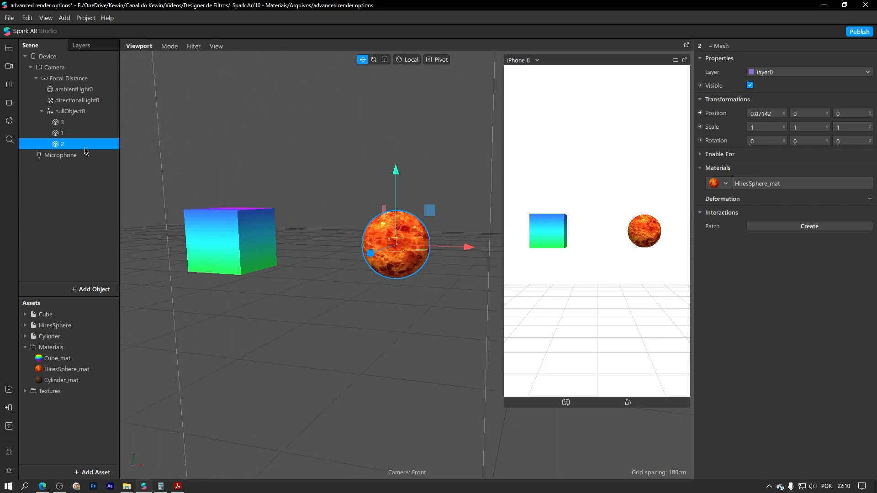
Move the cylinder mesh 3 below the sphere mesh 2 in the nullObject0 hierarchy and check their overlap.
left_click_drag(62, 122, 90, 152)
left_click(312, 200)
left_click_drag(312, 200, 375, 256, "alt")
left_click(378, 262)
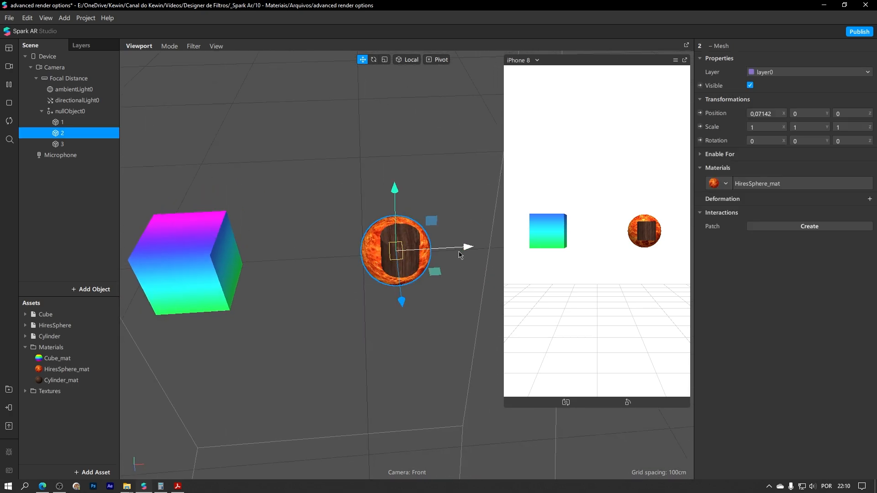
Move the sphere back along X between the cube and cylinder, and check HiresSphere_mat's Advanced Render Options.
left_click_drag(463, 248, 421, 249)
left_click(762, 184)
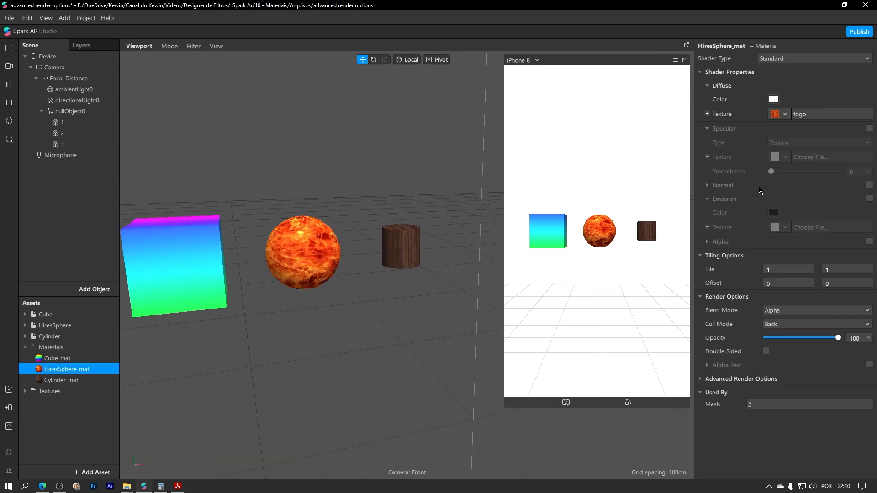
left_click(702, 380)
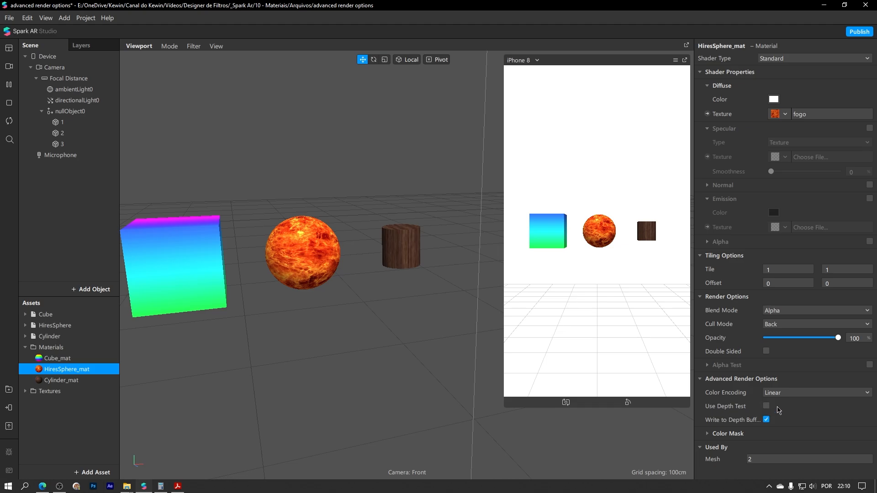
left_click_drag(287, 152, 309, 204, "alt")
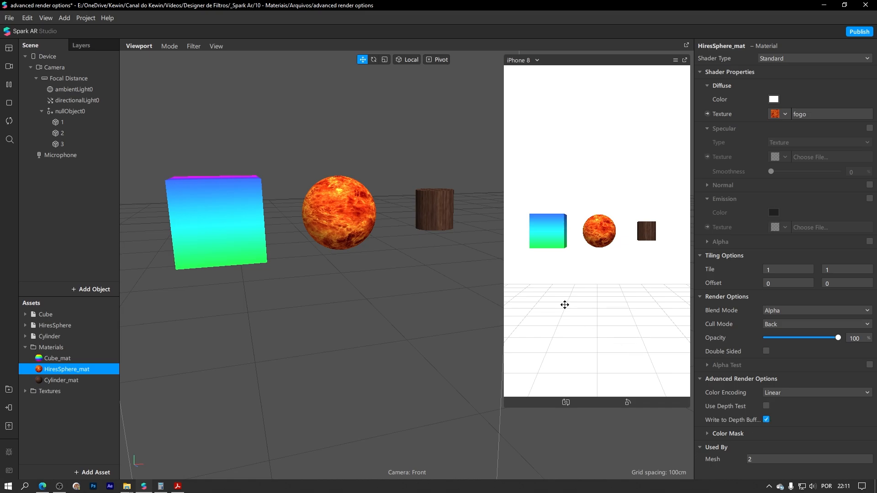
Turn on Use Depth Test for Cube_mat, HiresSphere_mat and Cylinder_mat together.
left_click(67, 360)
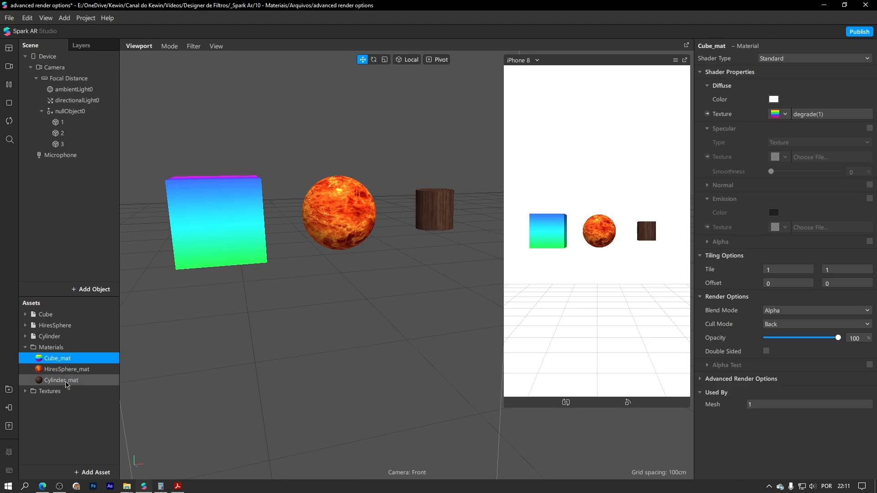
left_click(67, 381, "shift")
left_click(703, 378)
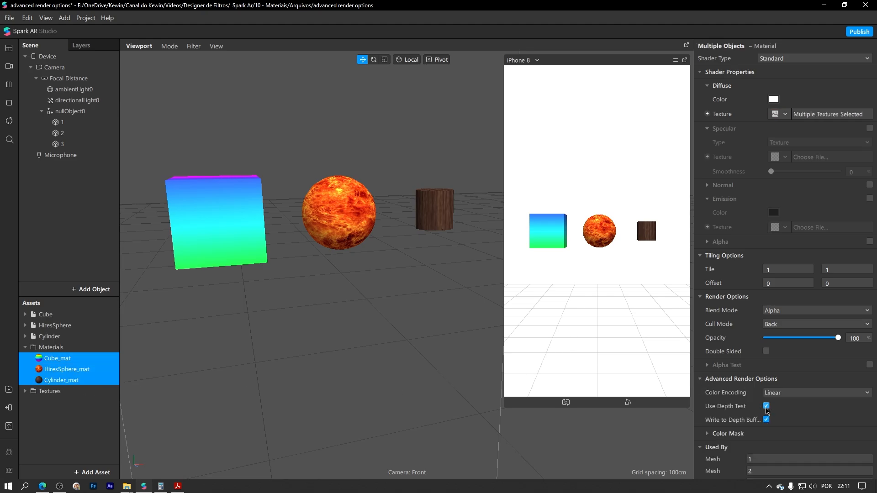
Examine the cube, sphere and cylinder from several angles, including from behind, with depth testing enabled.
right_click_drag(259, 311, 288, 331)
left_click(287, 331)
left_click(237, 270)
right_click_drag(259, 368, 345, 330)
middle_click_drag(320, 310, 314, 344)
right_click_drag(281, 300, 625, 290)
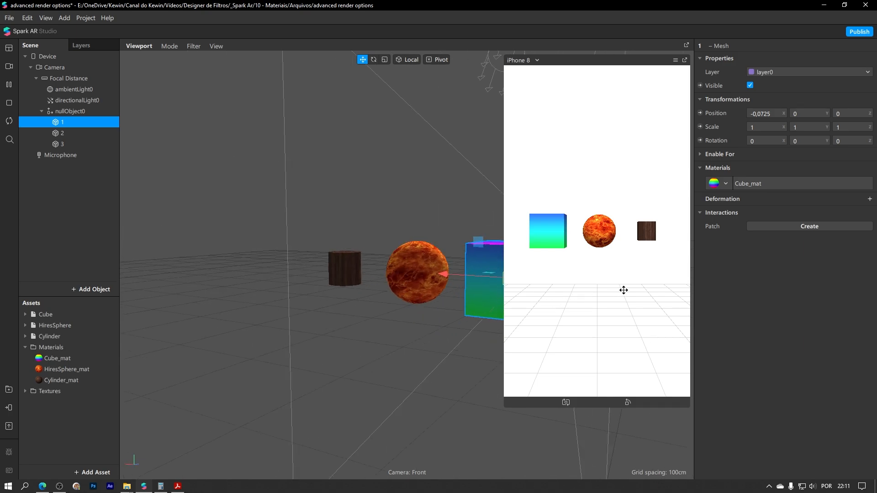
Turn off Write to Depth Buffer in Cube_mat's Advanced Render Options and inspect the cube from several angles and up close.
middle_click_drag(472, 292, 351, 291)
right_click_drag(344, 293, 373, 317)
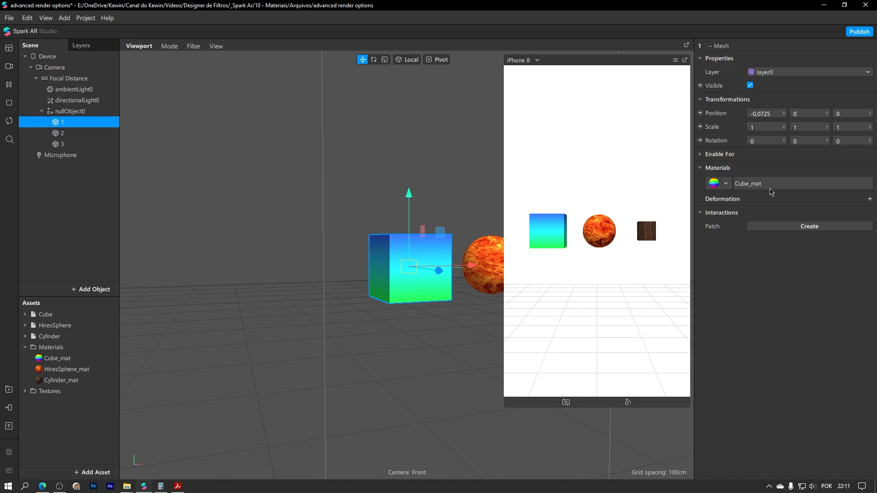
left_click(797, 184)
left_click(704, 380)
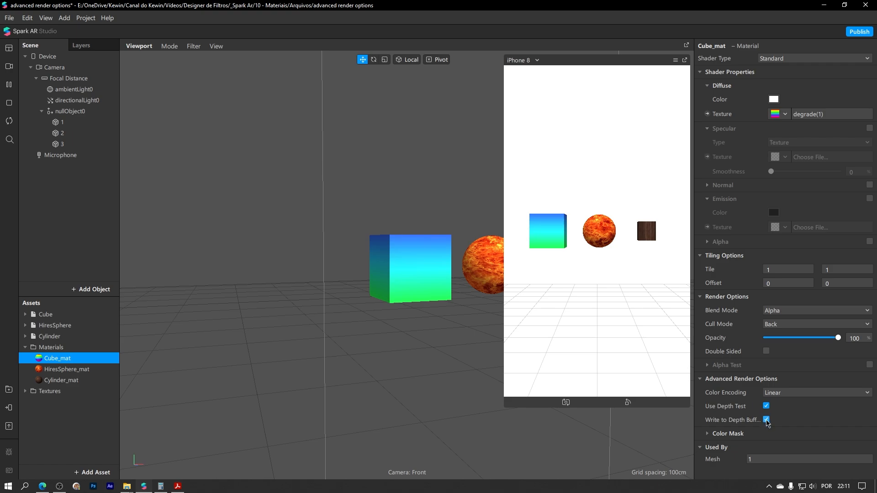
scroll(356, 270, "up", 5)
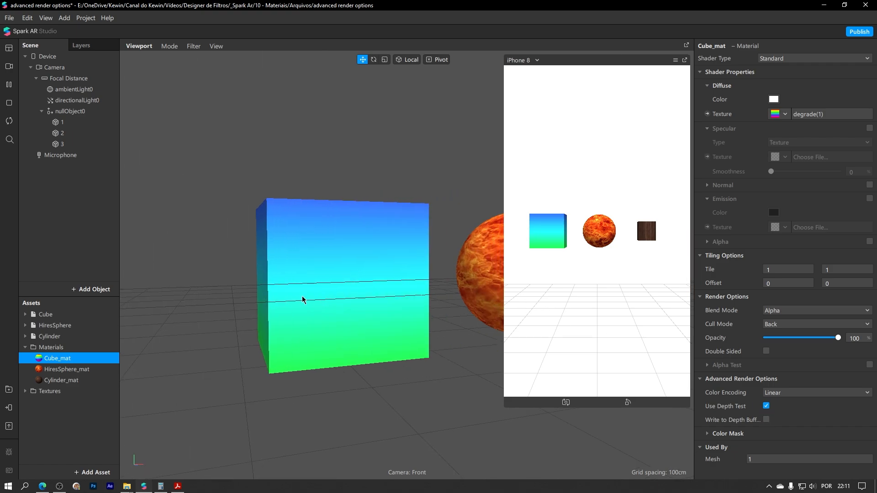
right_click_drag(302, 299, 217, 284)
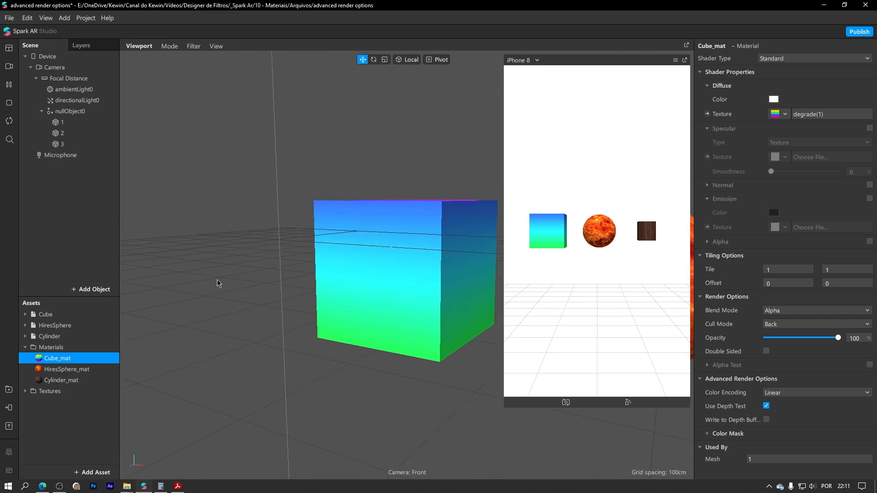
right_click_drag(382, 242, 337, 275)
scroll(316, 294, "up", 10)
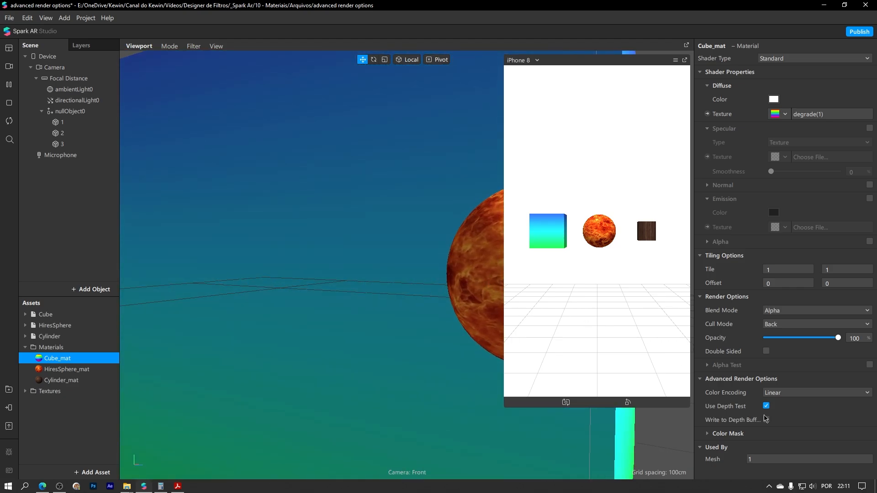
Turn on Write to Depth Buffer and Double Sided for Cube_mat, and inspect the cube inside and outside.
left_click(766, 420)
scroll(395, 281, "up", 7)
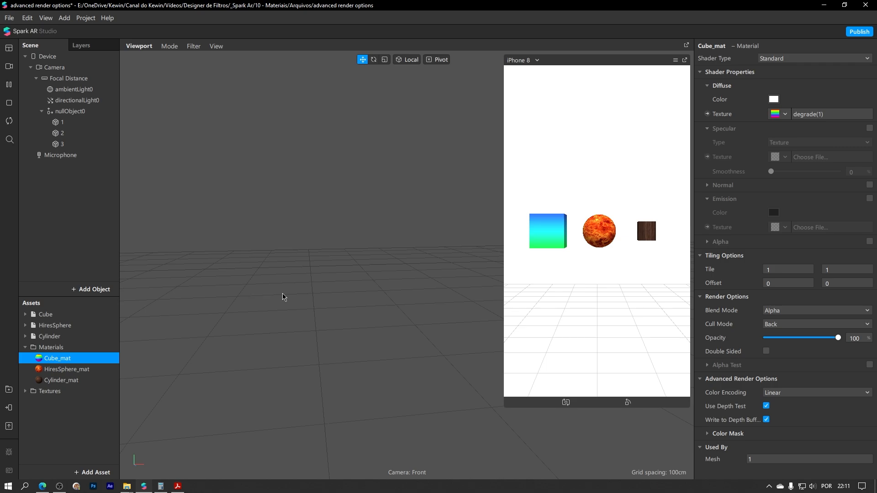
scroll(287, 297, "down", 4)
scroll(353, 302, "down", 5)
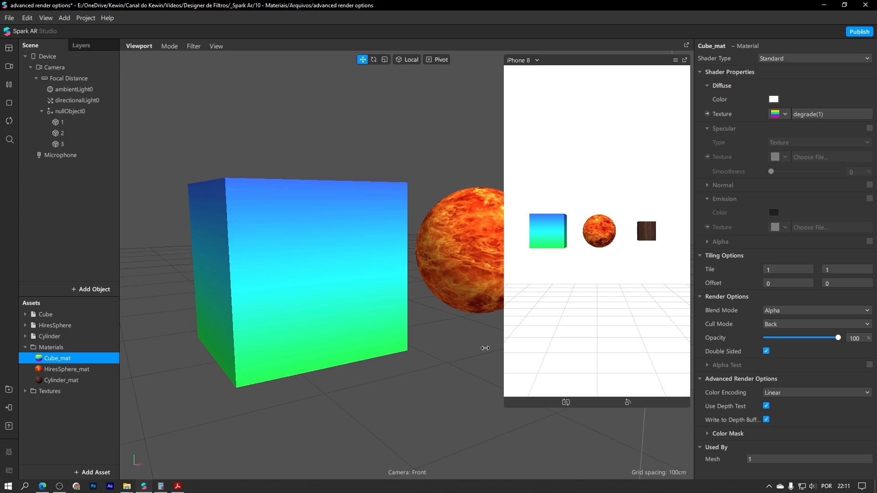
scroll(355, 331, "up", 5)
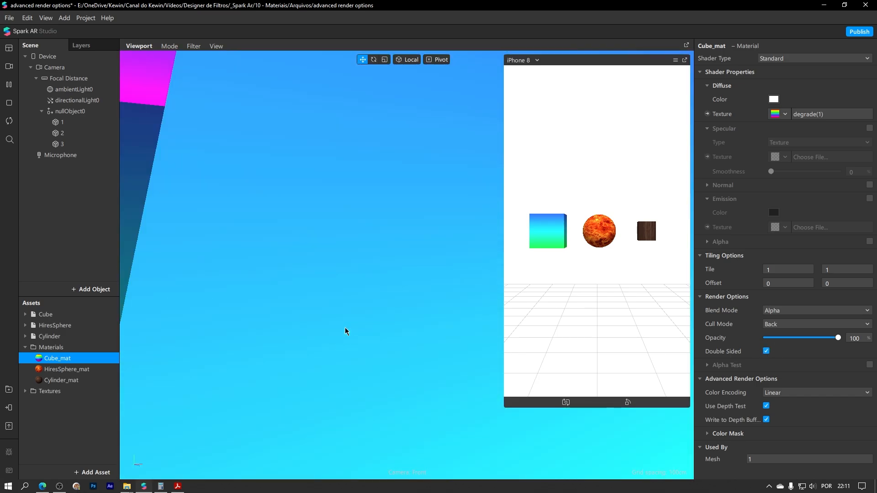
scroll(347, 327, "up", 3)
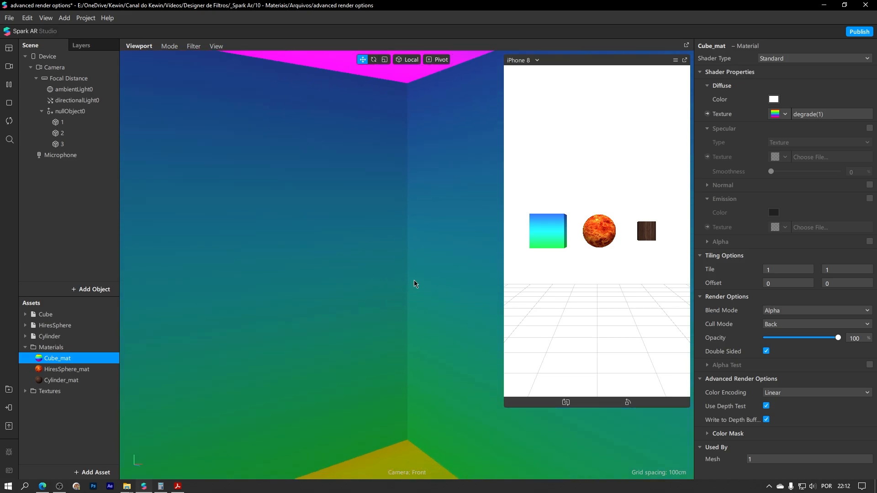
scroll(400, 277, "down", 6)
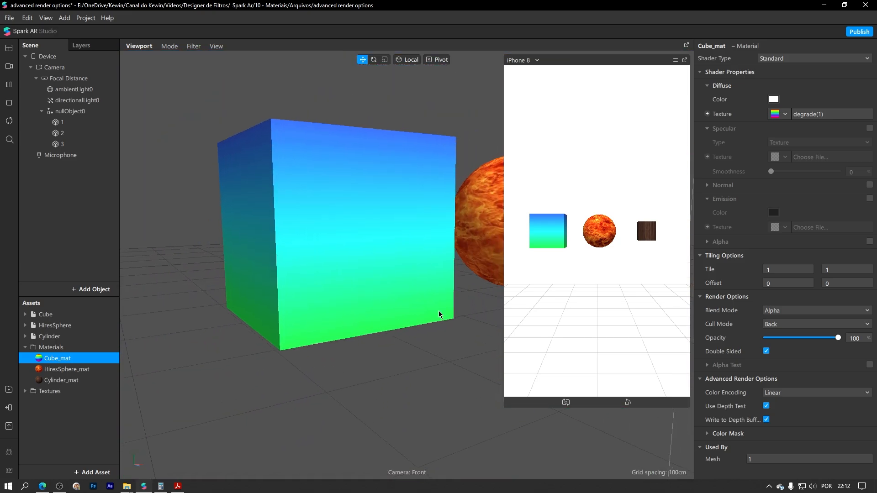
Turn off Write to Depth Buffer for the double-sided Cube_mat and view the cube from above and below.
left_click(766, 421)
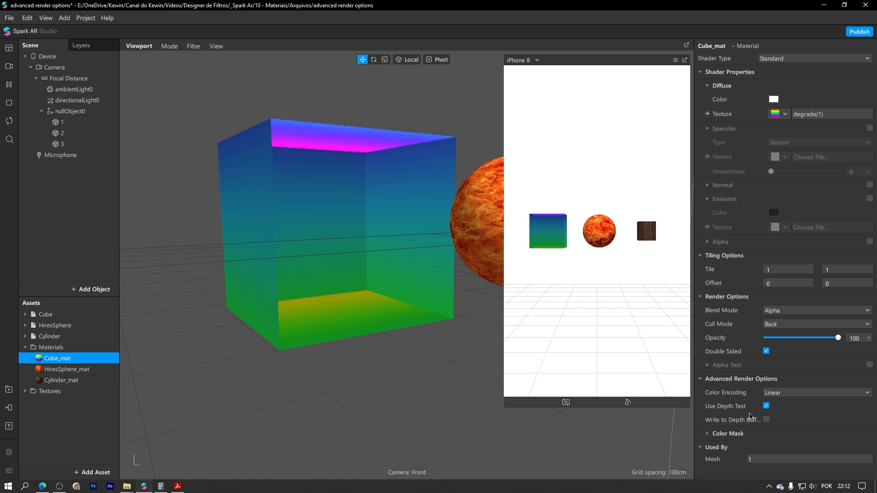
left_click_drag(374, 293, 385, 314)
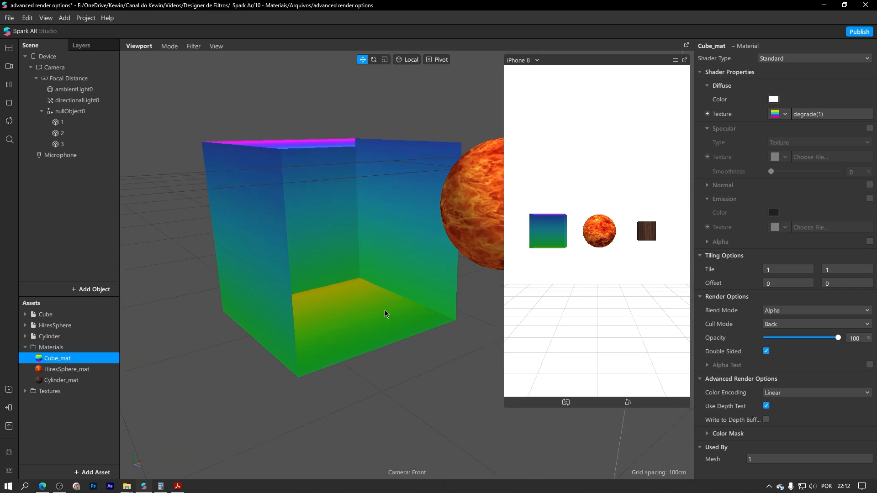
left_click_drag(381, 270, 281, 180)
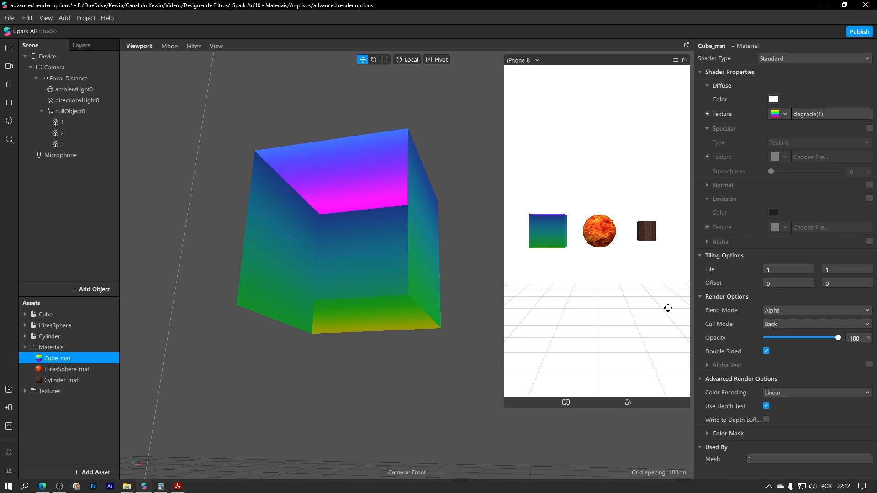
Turn Cube_mat's Double Sided option off and back on to compare how the cube's faces render.
left_click(766, 351)
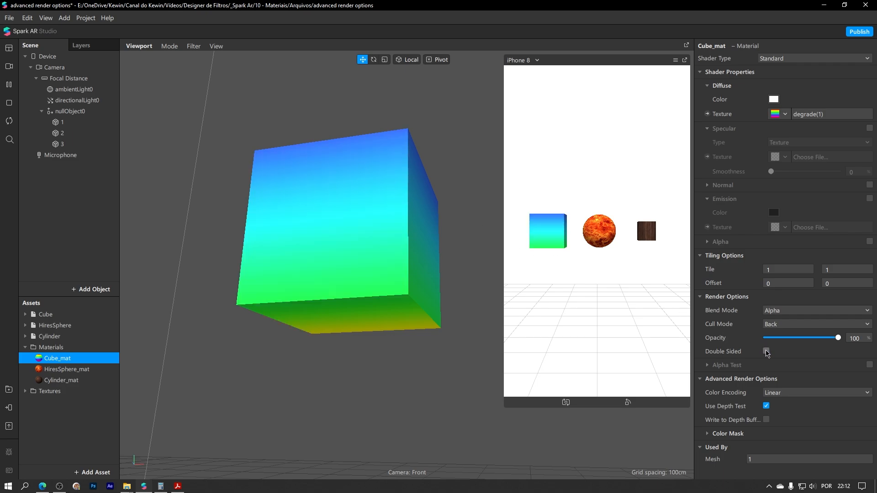
left_click_drag(343, 260, 319, 301)
left_click(767, 351)
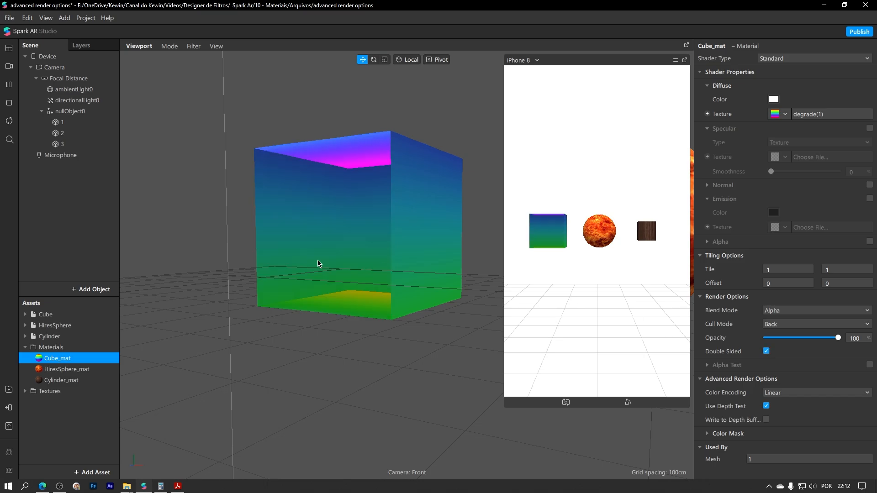
left_click_drag(319, 264, 411, 267)
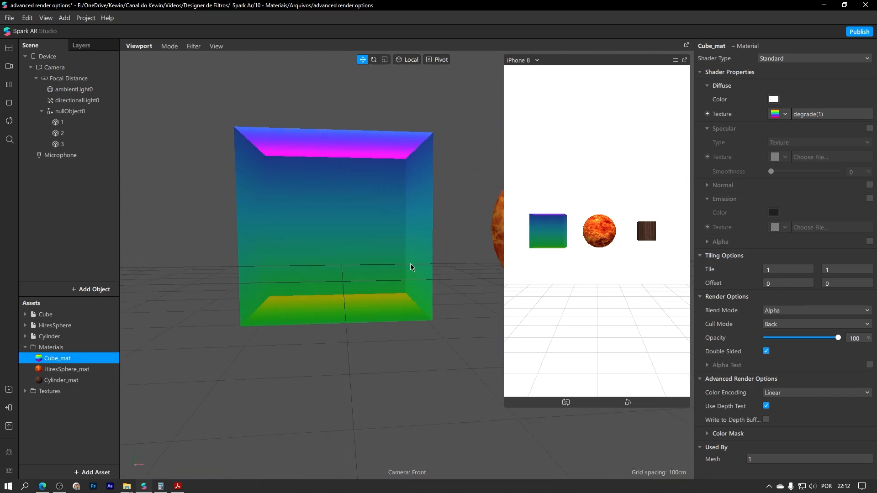
scroll(411, 268, "down", 5)
middle_click_drag(413, 271, 383, 287)
left_click_drag(309, 264, 361, 269)
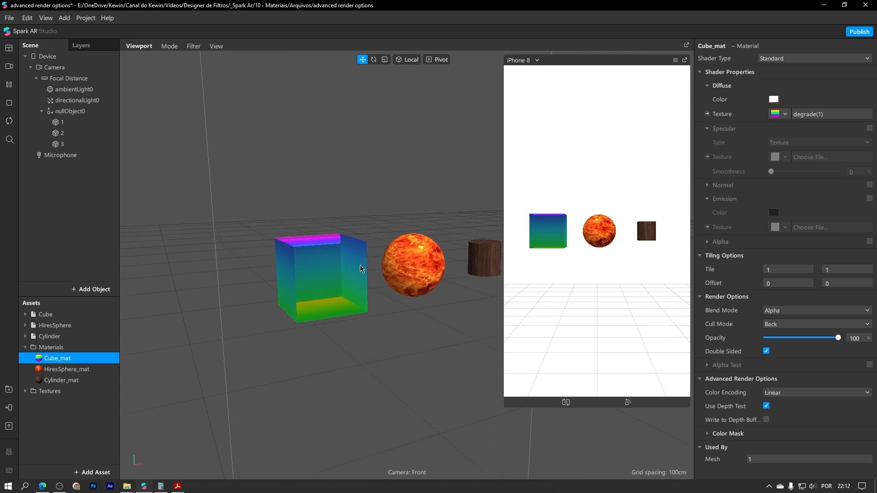
Turn on Write to Depth Buffer and turn off Use Depth Test for Cube_mat, and inspect the cube against the sphere.
left_click(766, 420)
left_click(766, 406)
scroll(324, 287, "up", 6)
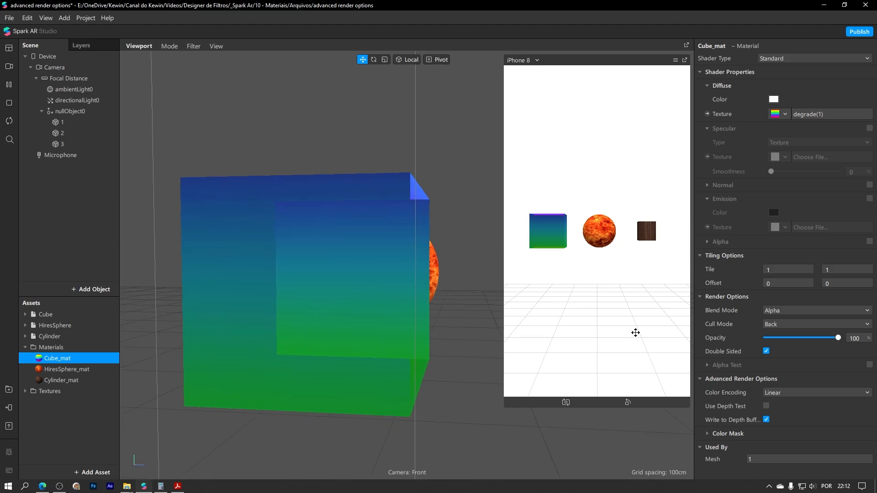
Turn on Use Depth Test and turn off Write to Depth Buffer for Cube_mat, and compare the overlap with the sphere.
left_click(766, 406)
left_click(767, 420)
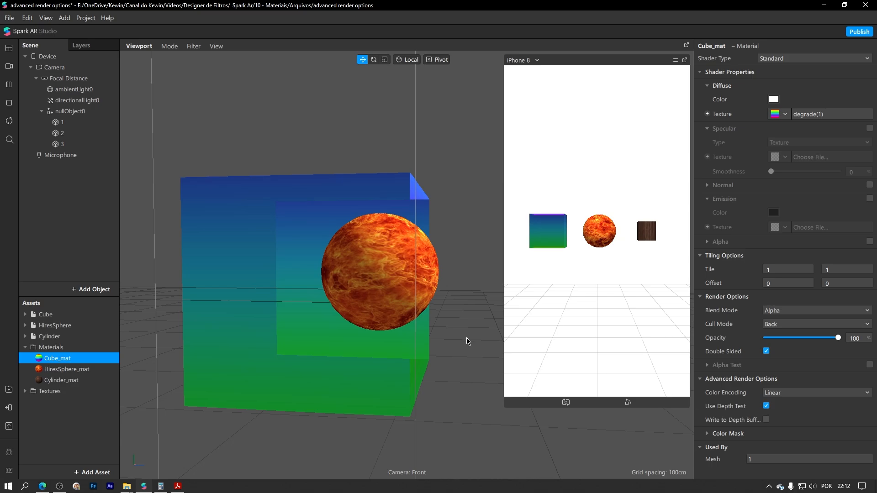
right_click_drag(467, 338, 407, 322)
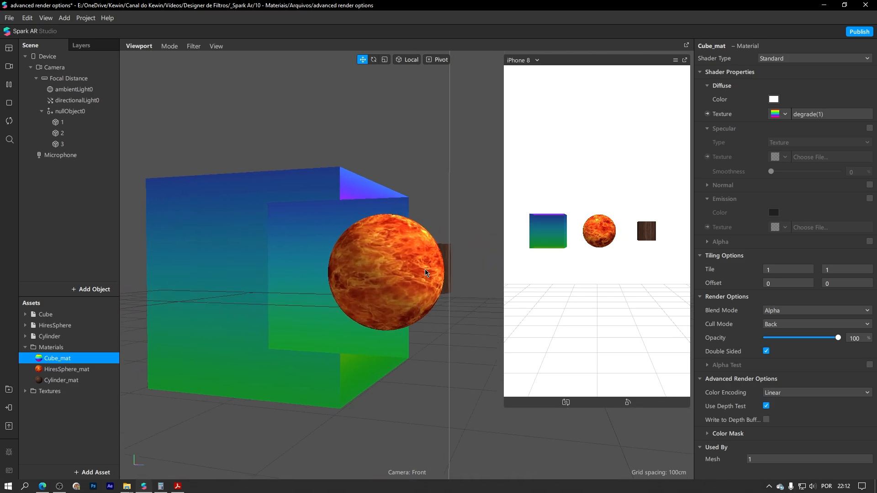
Compare the overlap with Cube_mat's depth options switched off, and turn on both Use Depth Test and Write to Depth Buffer.
left_click(766, 420)
left_click(766, 406)
right_click_drag(425, 282, 268, 288)
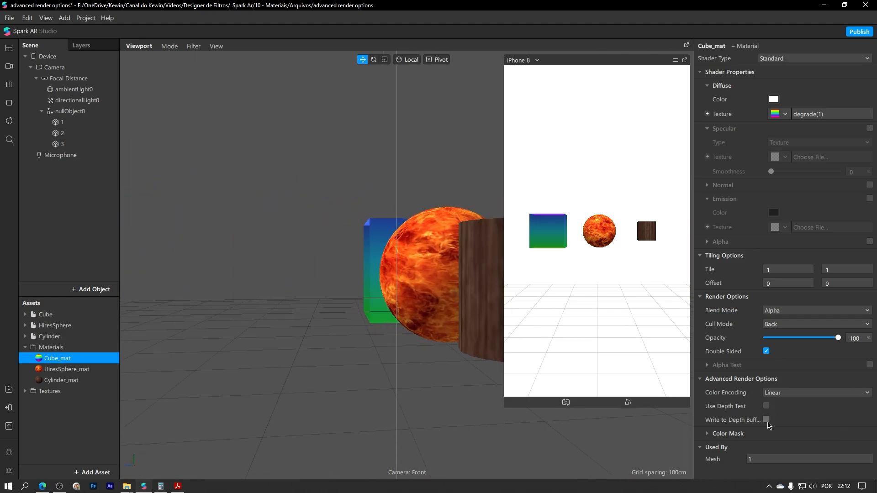
left_click(767, 407)
scroll(343, 280, "down", 3)
right_click_drag(343, 280, 519, 256)
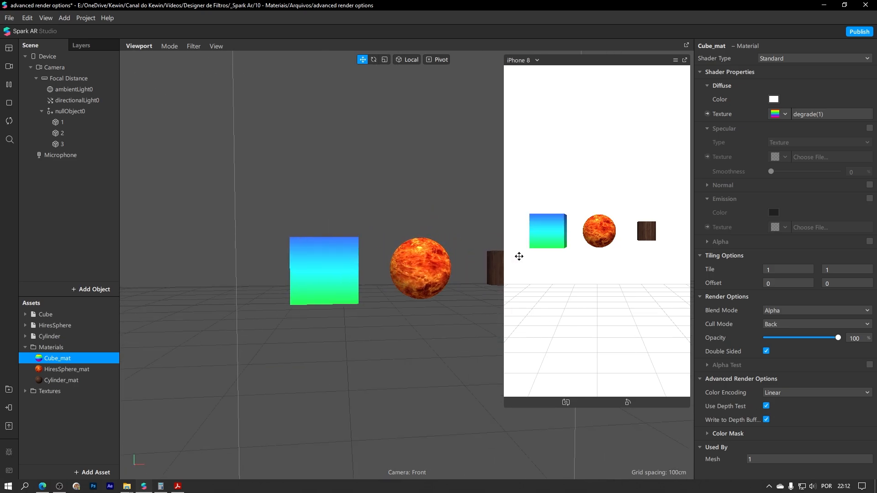
Shrink the iPhone 8 preview to uncover the cylinder, and check the HiresSphere_mat and Cylinder_mat render settings.
left_click_drag(505, 253, 554, 257)
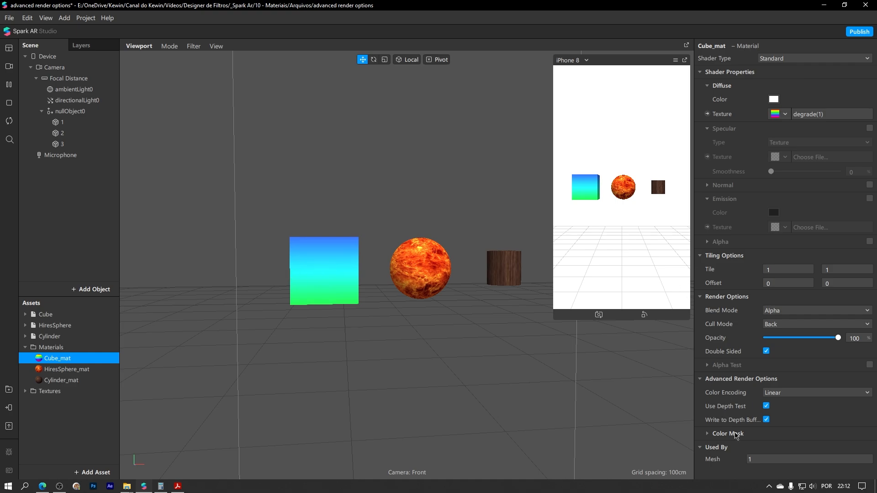
left_click(94, 371)
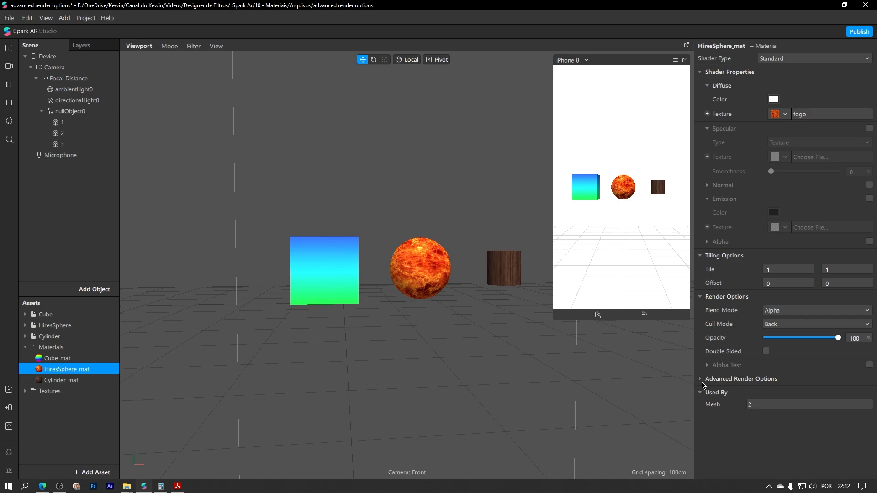
left_click(703, 380)
left_click(113, 382)
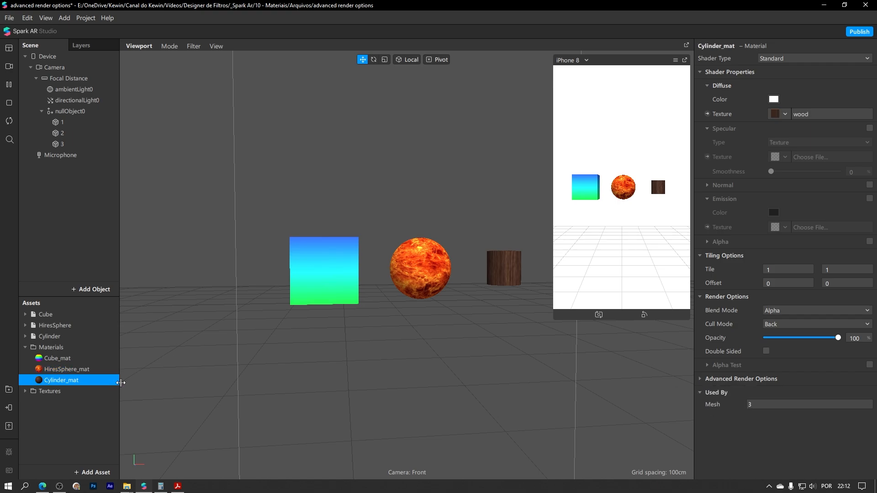
left_click_drag(286, 358, 340, 362)
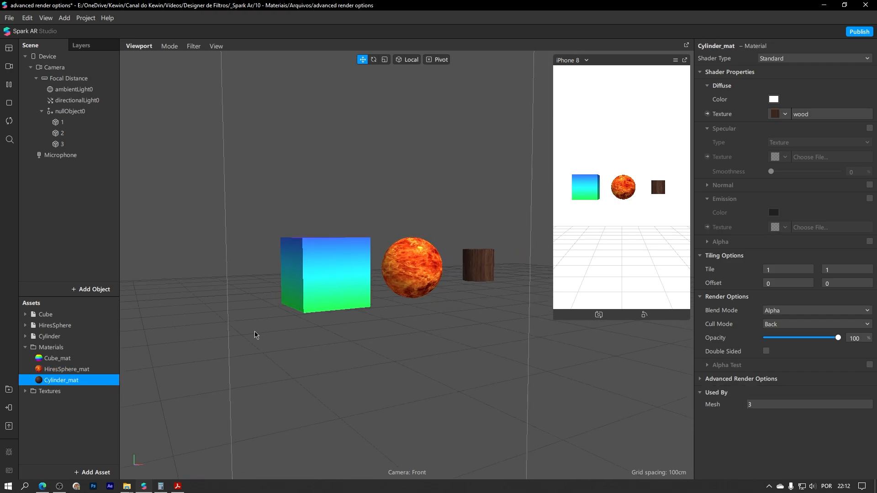
Collapse nullObject0 in the scene hierarchy and add a rectangle to the scene.
left_click(41, 112)
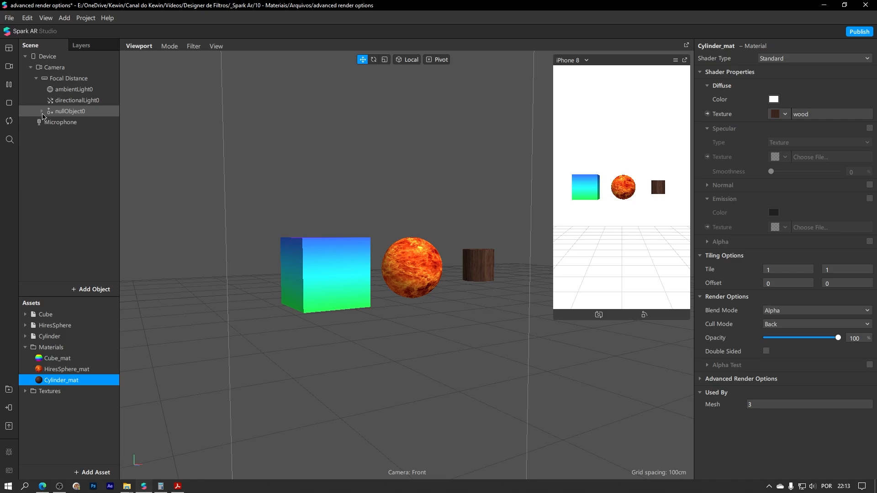
right_click(69, 158)
mouse_move(92, 167)
scroll(383, 173, "down", 5)
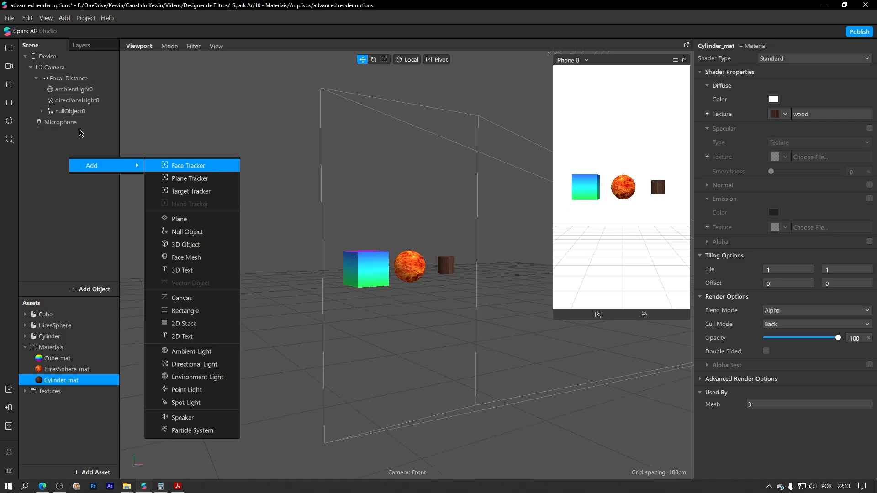
left_click(185, 310)
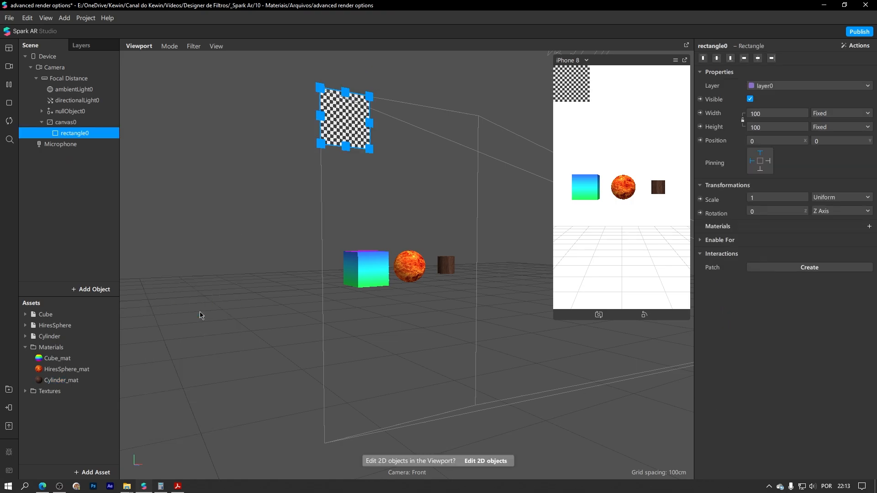
Make the rectangle fill the full width and height of its canvas.
left_click(783, 114)
left_click(772, 128)
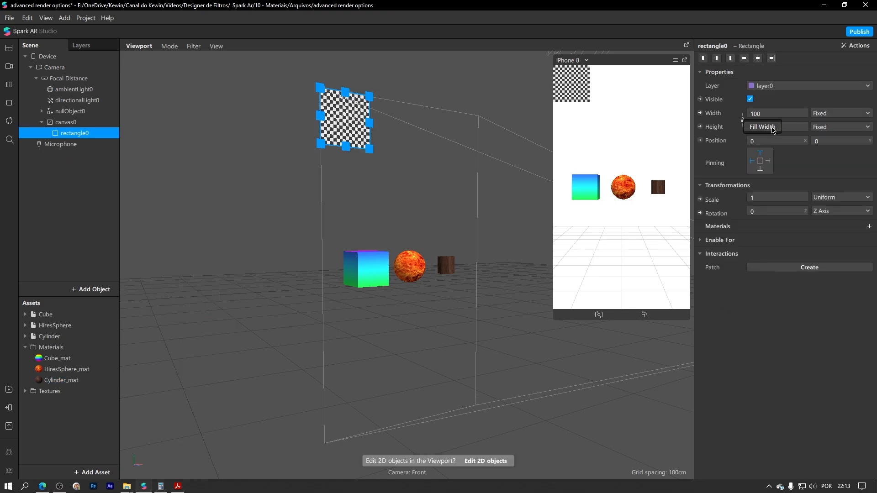
left_click(782, 128)
left_click(772, 141)
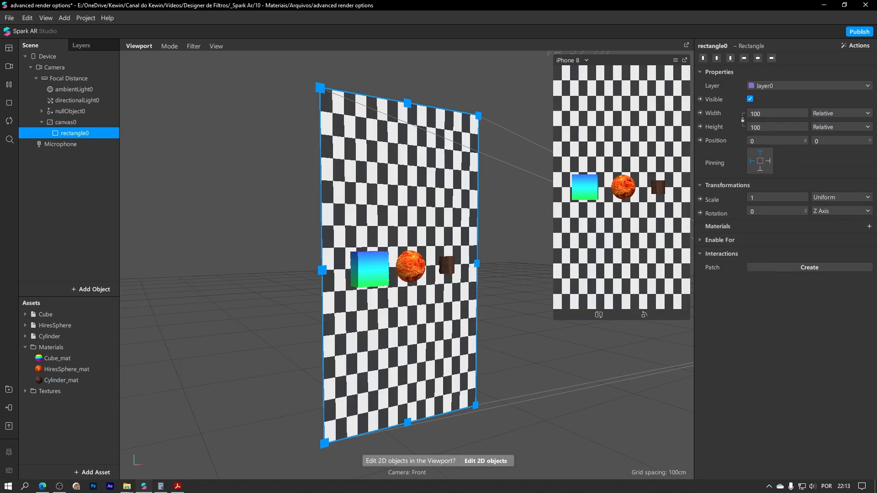
Create a new material for the rectangle and set its shader type to Flat.
left_click(869, 226)
left_click(775, 282)
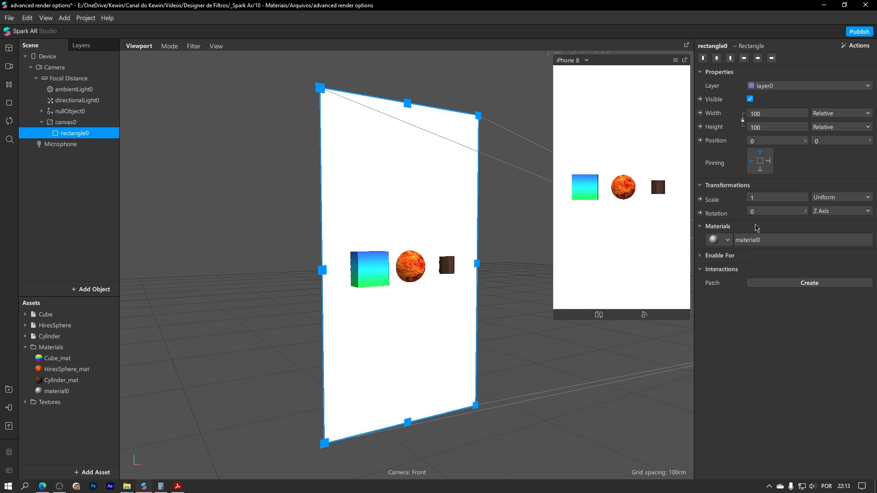
left_click(766, 240)
left_click(778, 62)
left_click(778, 61)
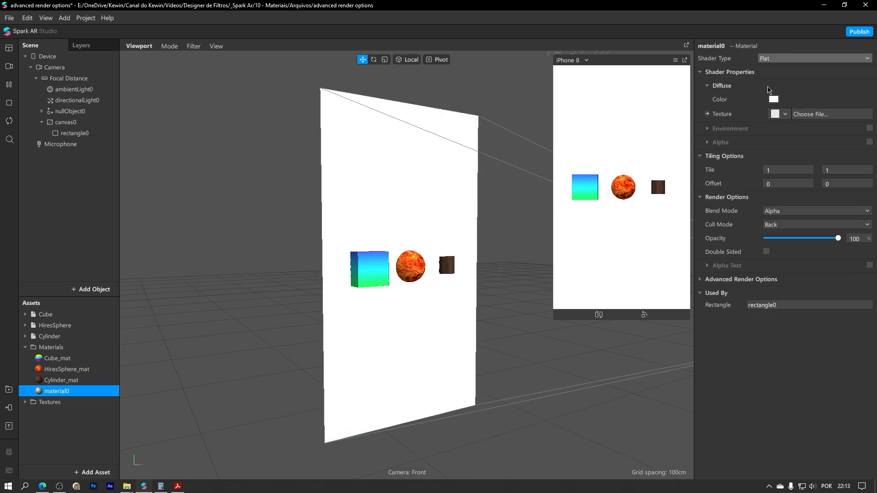
Set the rectangle material's diffuse color to black (#000000) and check the objects against it.
left_click(774, 100)
left_click(330, 170)
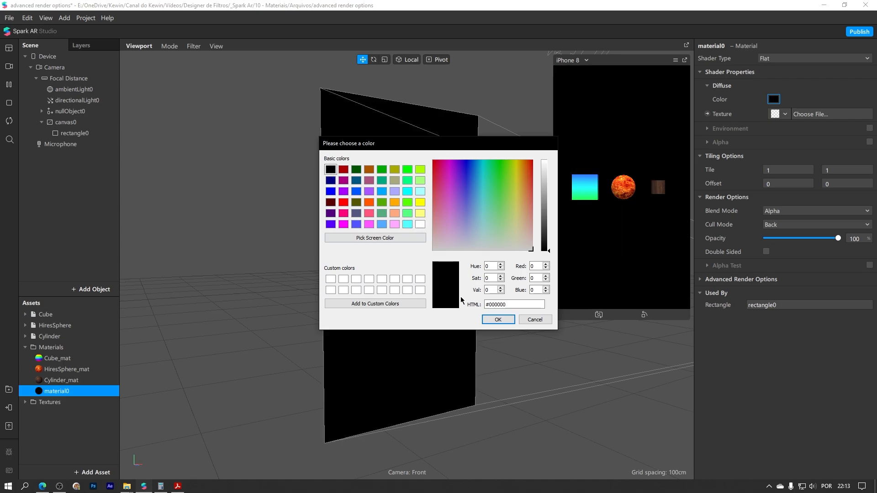
left_click(496, 319)
scroll(442, 334, "up", 2)
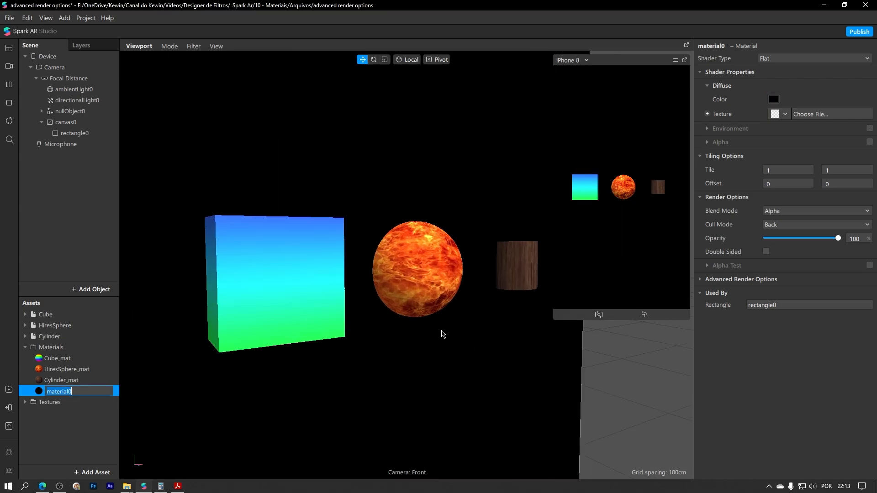
Examine how the black rectangle sits relative to the cube, sphere and cylinder from several angles.
right_click_drag(470, 334, 254, 319)
scroll(348, 304, "down", 5)
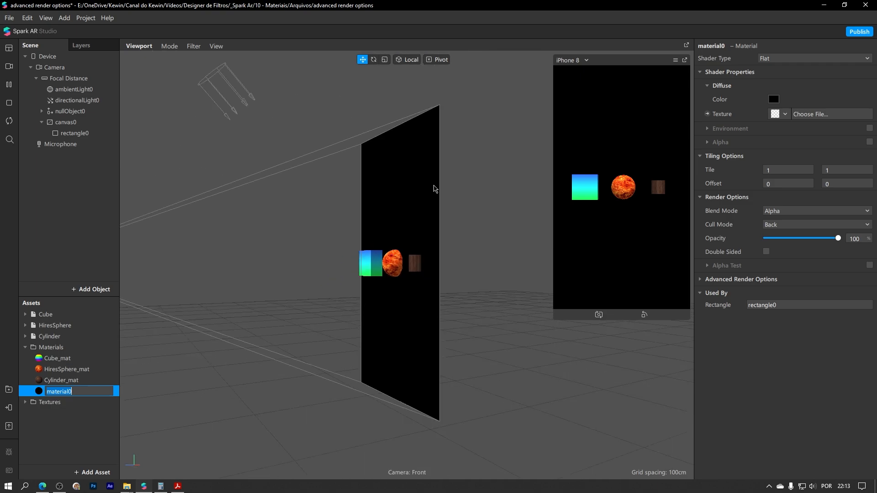
right_click_drag(432, 124, 439, 169)
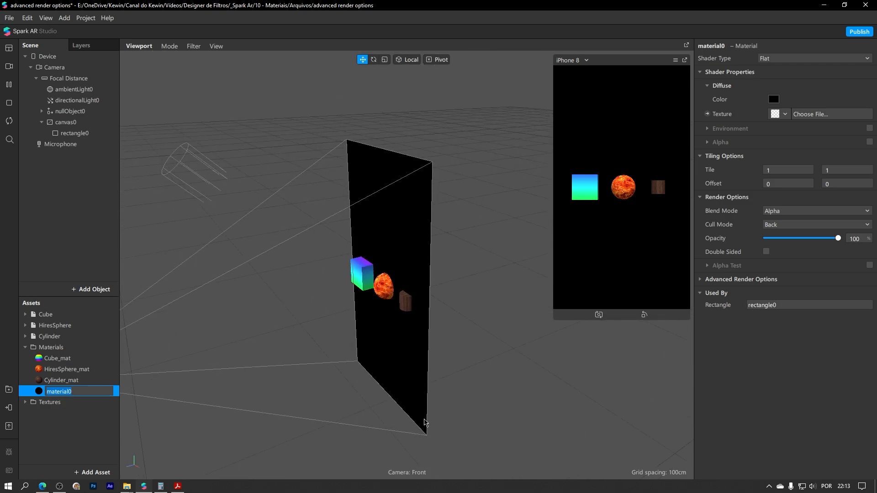
right_click_drag(424, 419, 400, 308)
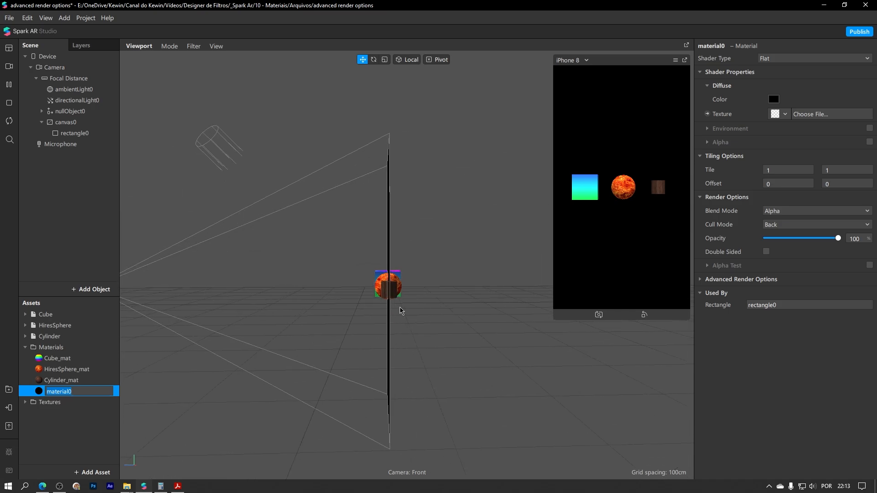
right_click_drag(334, 286, 473, 313)
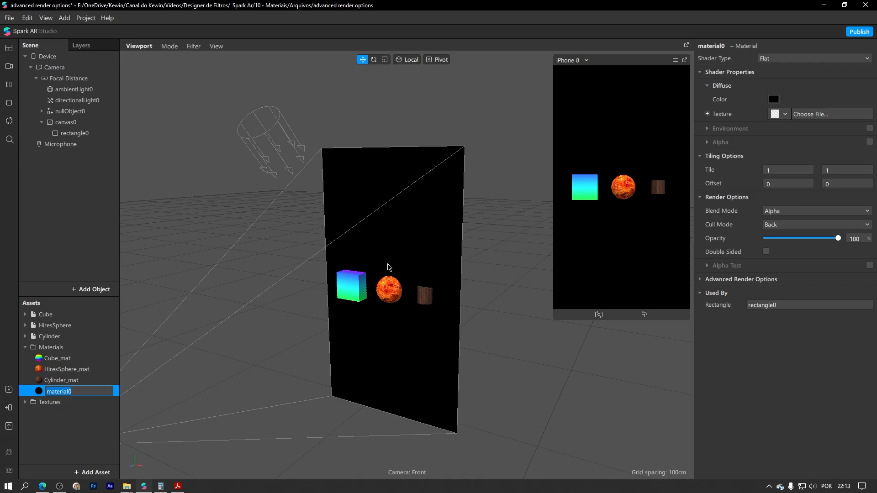
Add a face mesh to the scene and use the HD Pro Webcam C920 as the camera source.
right_click(70, 193)
mouse_move(85, 198)
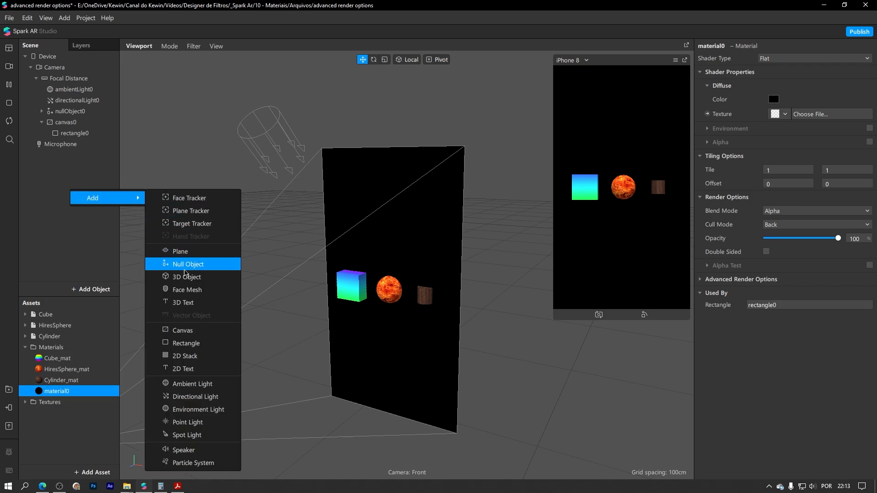
left_click(185, 294)
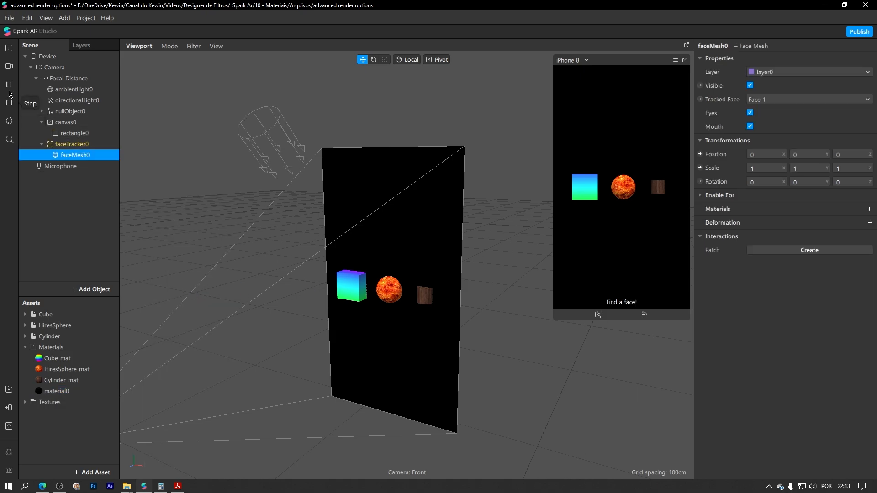
left_click(10, 70)
left_click(37, 84)
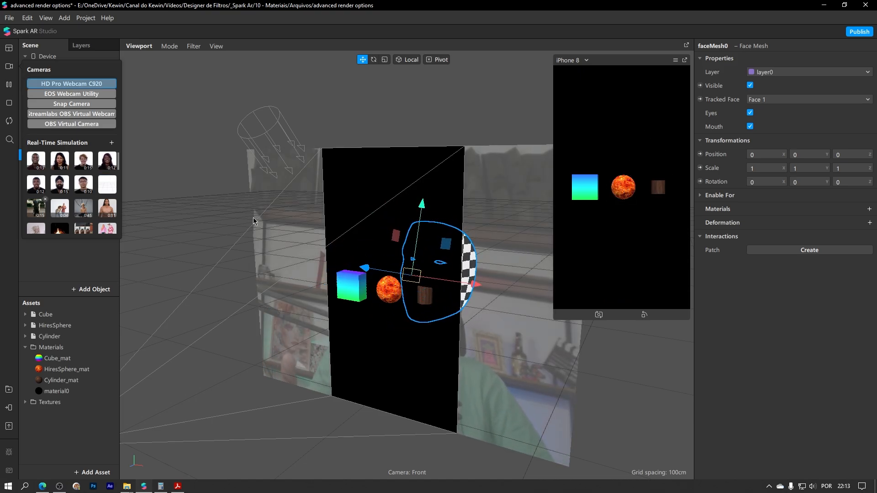
Move canvas0 with its rectangle above nullObject0 in the scene hierarchy.
right_click_drag(244, 207, 407, 194)
left_click(407, 194)
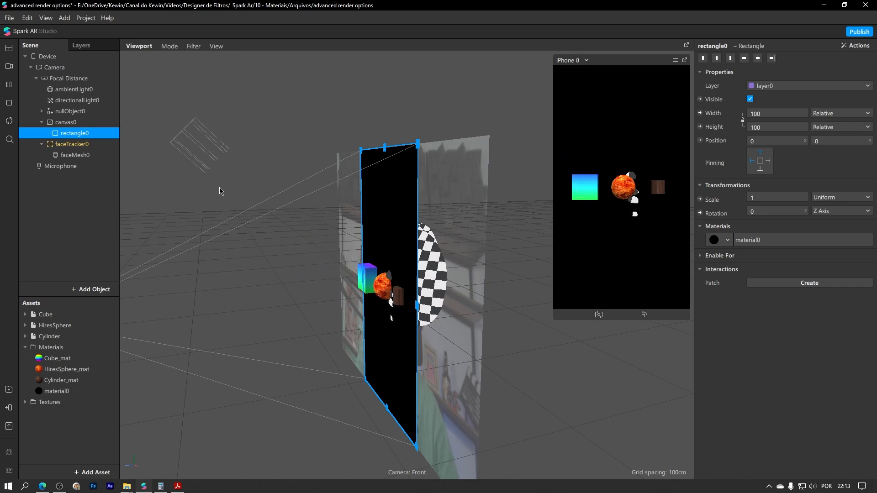
left_click(68, 122)
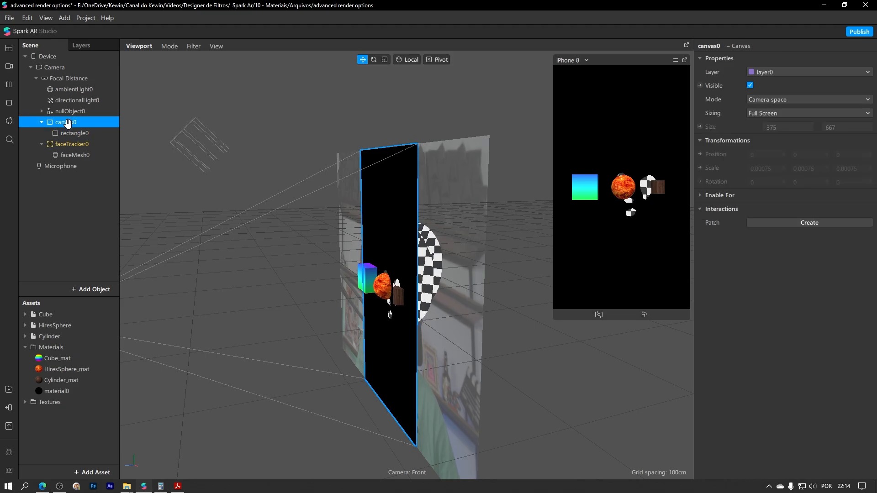
middle_click_drag(240, 164, 347, 158)
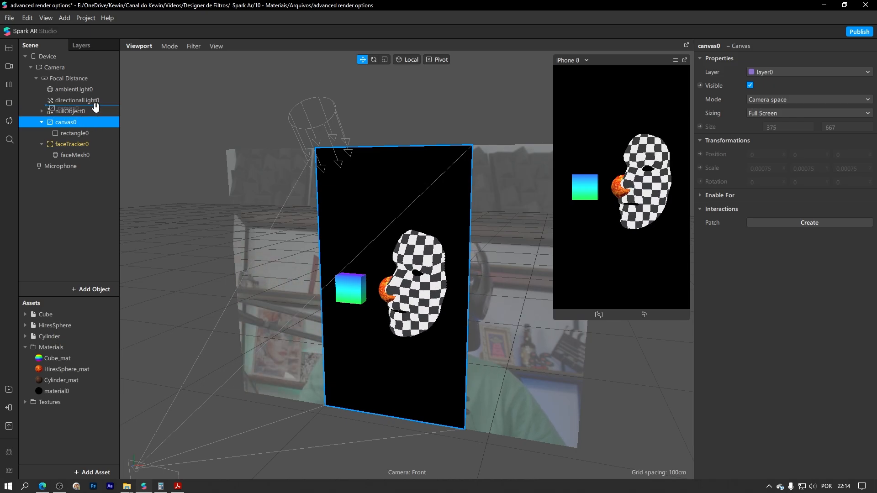
left_click_drag(95, 105, 94, 107)
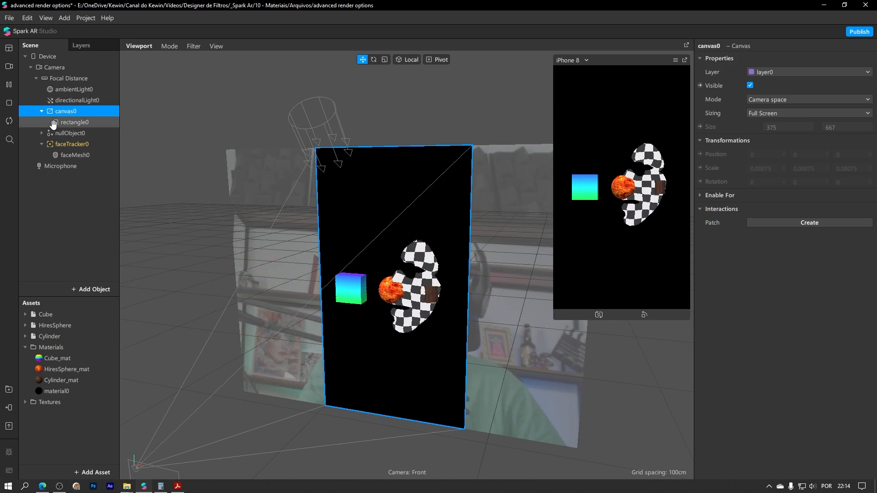
Review the null object and face mesh, and expand the advanced render options of rectangle0's material.
left_click(57, 133)
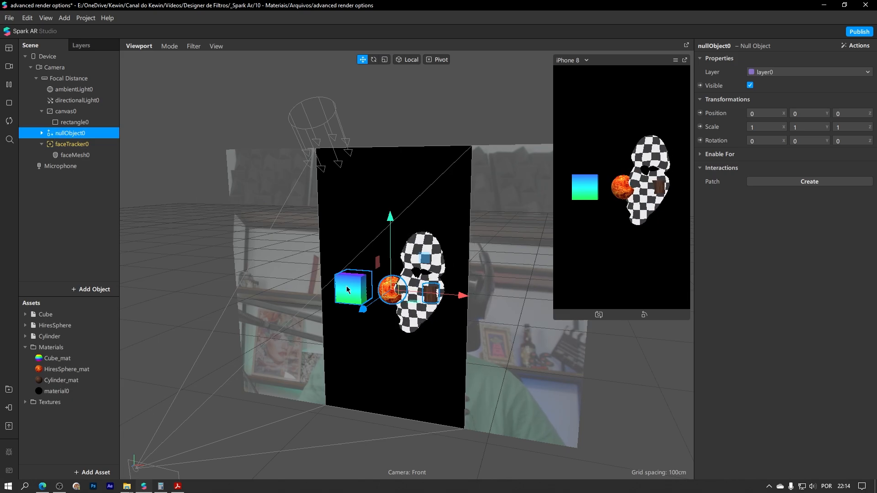
left_click(75, 155)
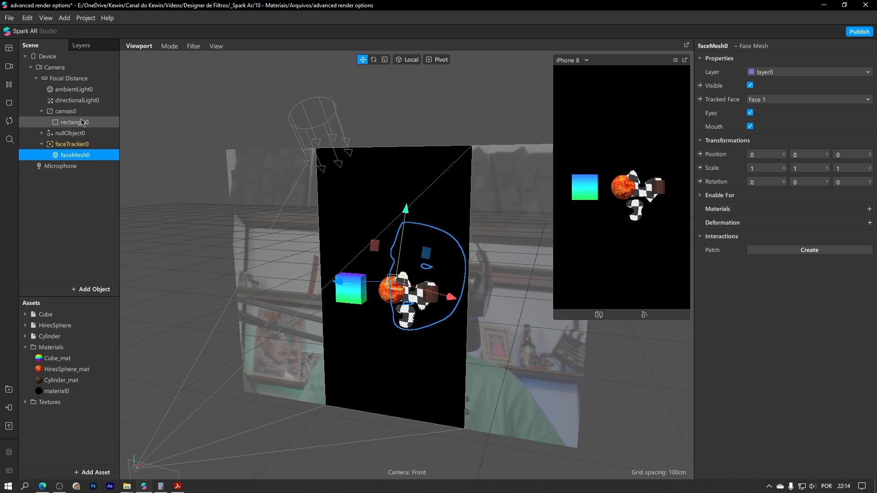
left_click(75, 122)
left_click(770, 242)
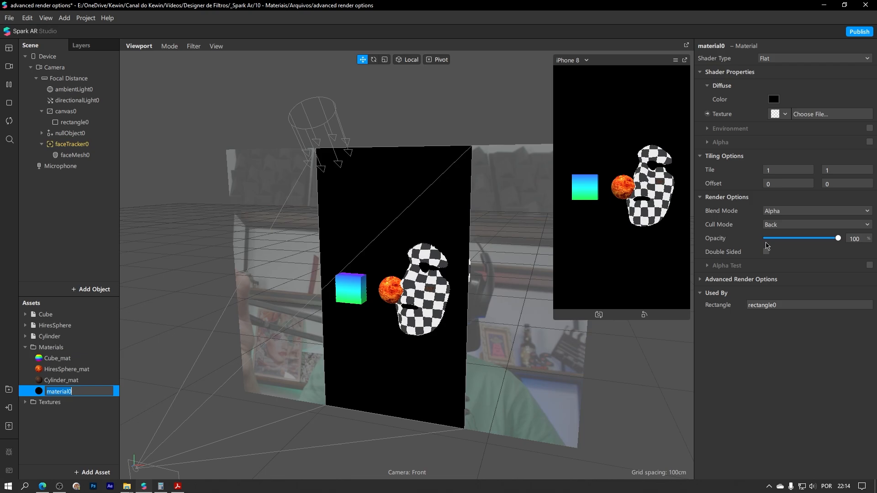
left_click(700, 279)
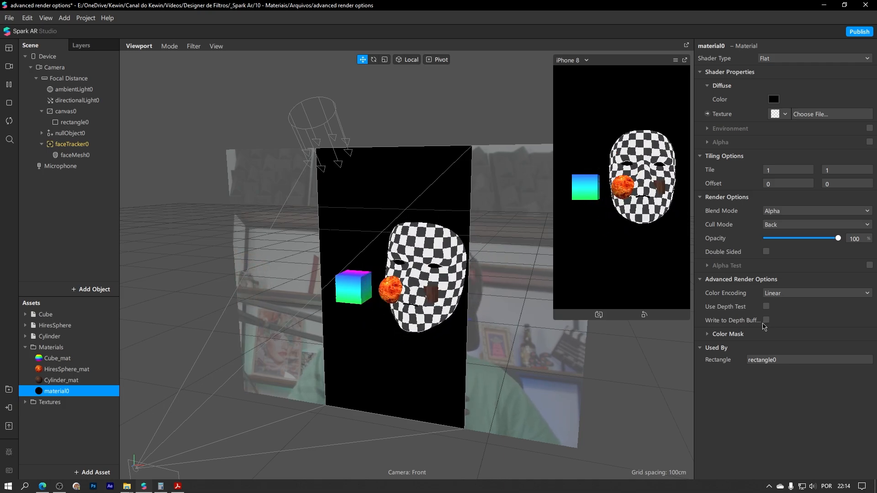
Check the face mesh against the black rectangle from both sides, and switch to s-010.pdf in Adobe Acrobat.
left_click_drag(497, 281, 374, 275)
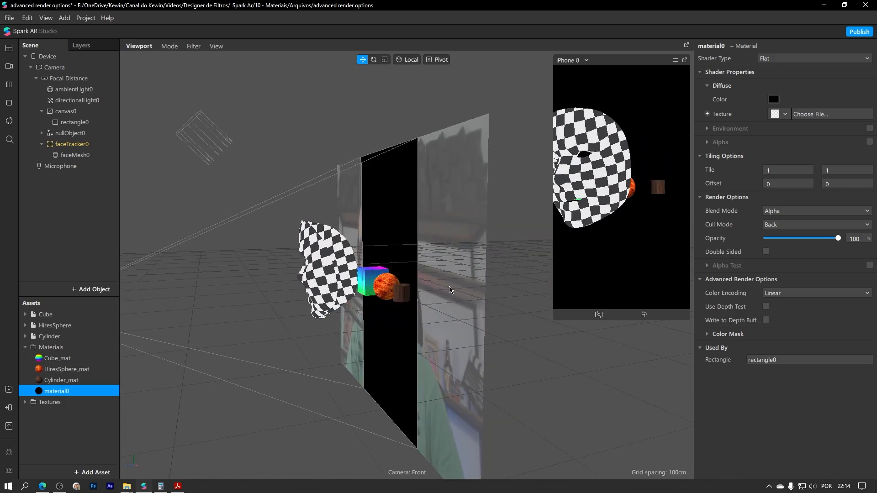
left_click_drag(448, 286, 666, 280)
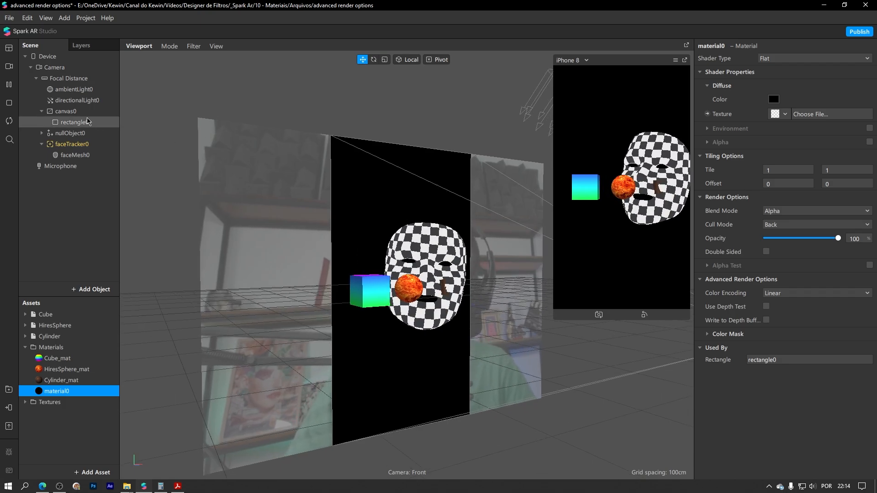
left_click(69, 122)
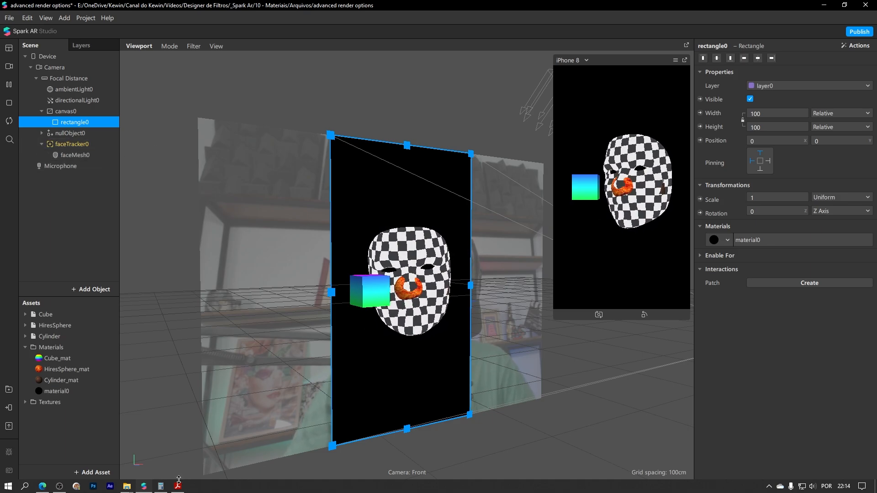
mouse_move(177, 487)
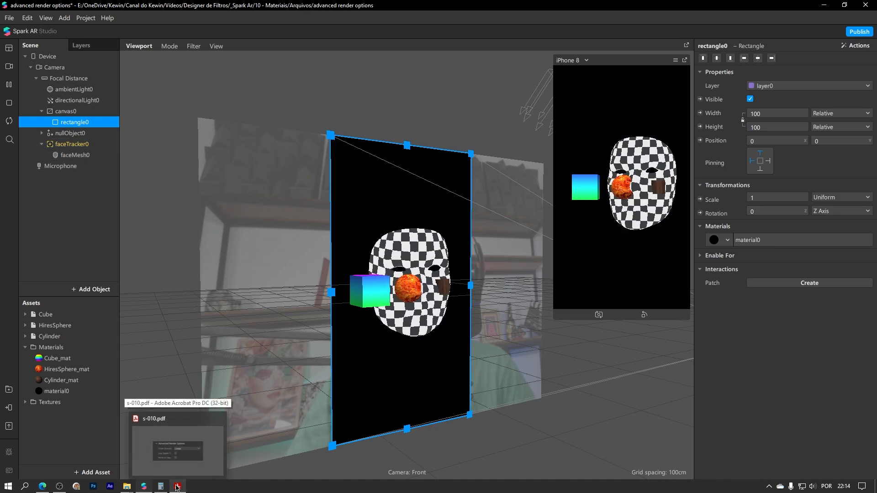
left_click(177, 487)
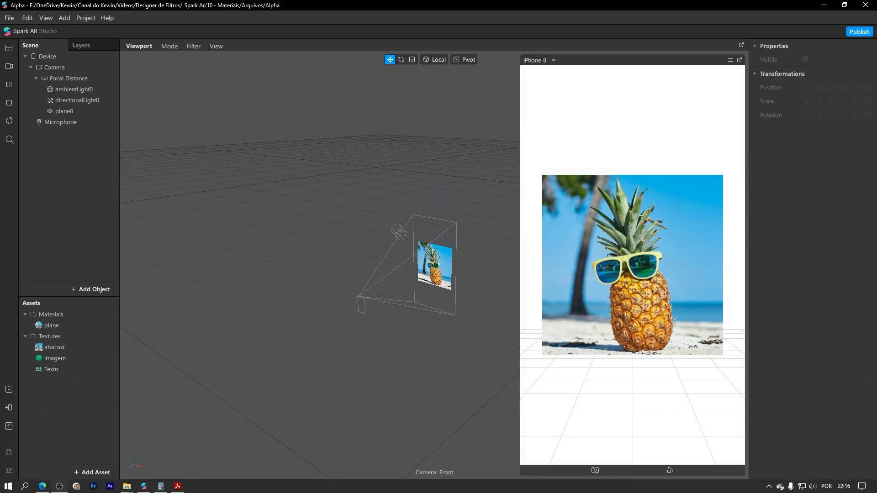
Expand the Color Mask settings in the plane material's advanced render options and view the pineapple plane up close.
left_click(64, 326)
left_click(758, 280)
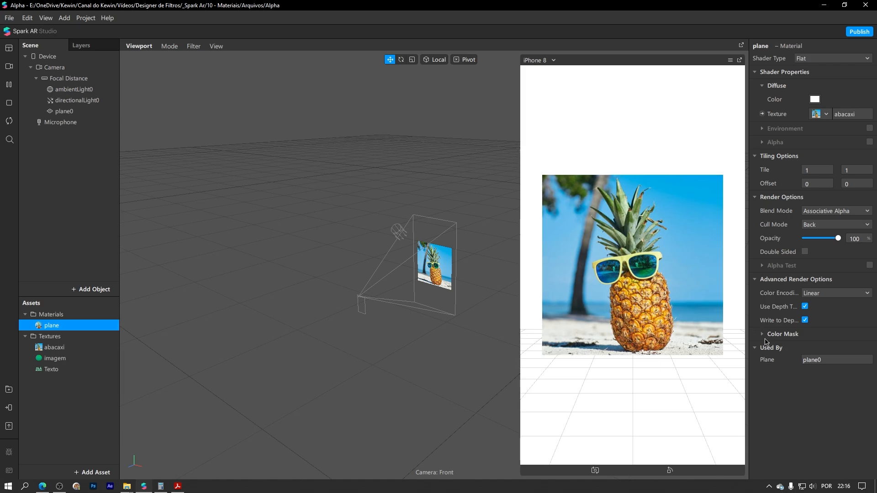
left_click(766, 336)
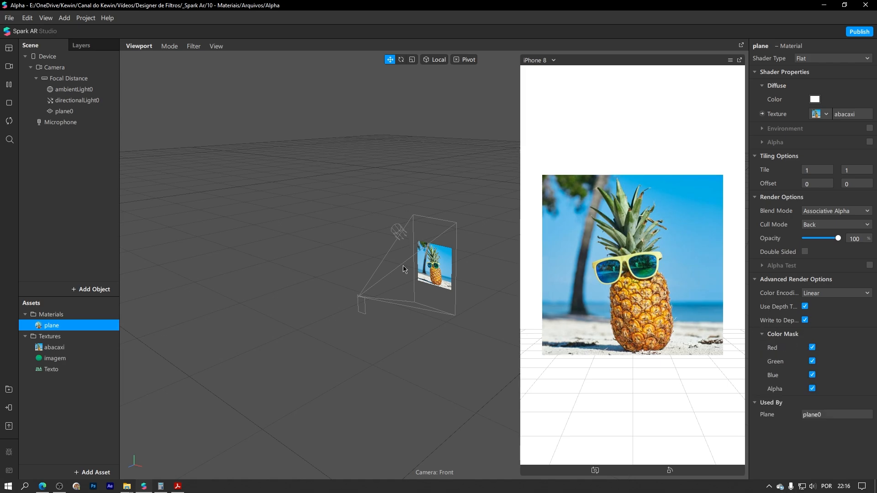
scroll(405, 270, "up", 10)
middle_click_drag(446, 297, 428, 272)
scroll(448, 270, "down", 5)
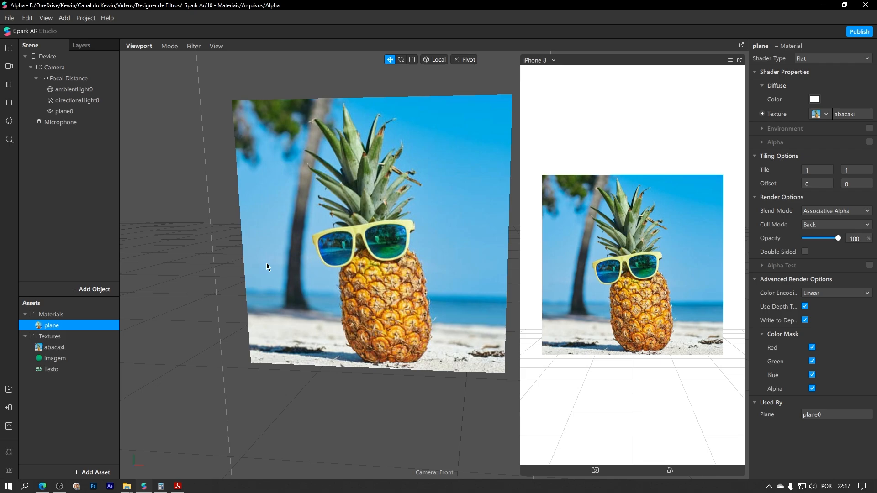
Turn off the red, green and blue channels one by one in the plane material's color mask.
left_click(812, 348)
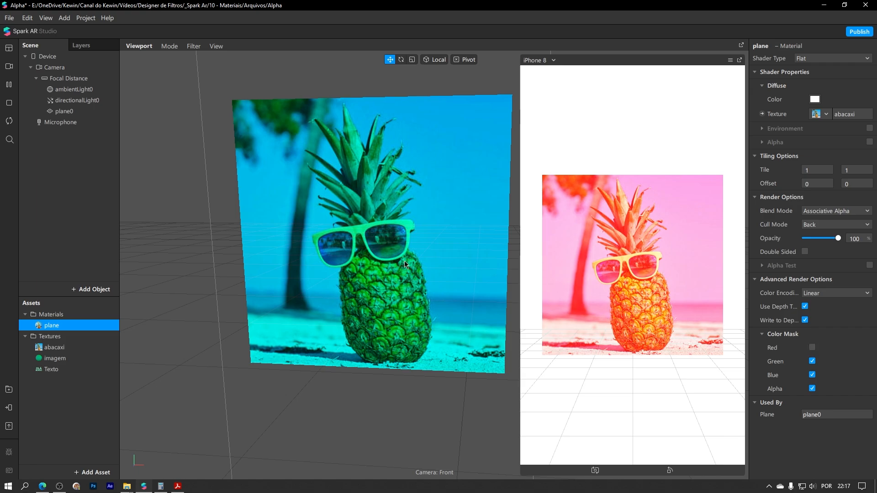
right_click_drag(324, 279, 358, 248)
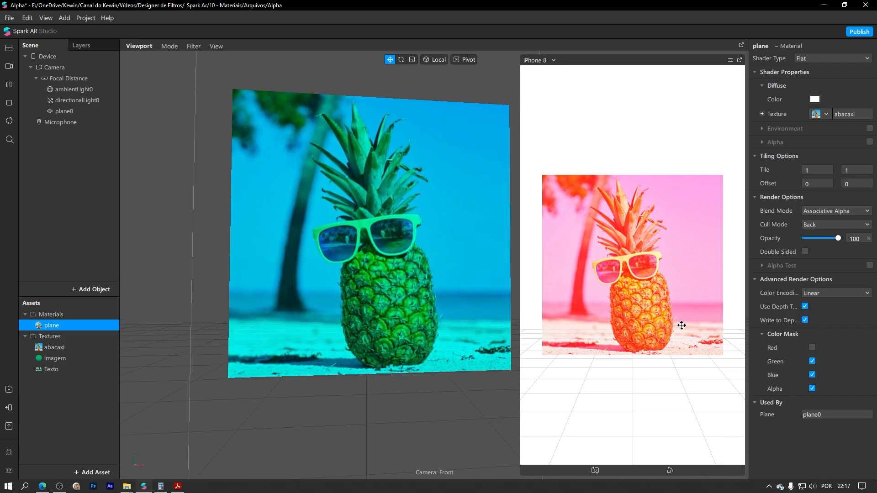
left_click(813, 363)
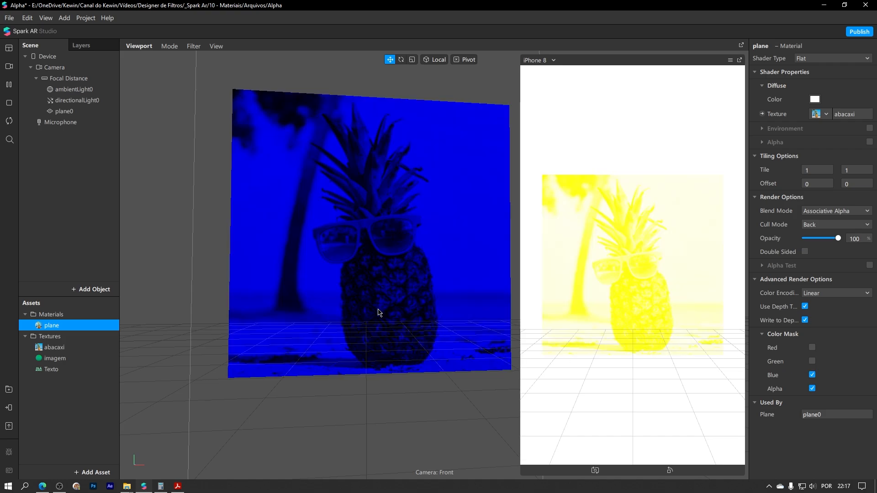
left_click(812, 375)
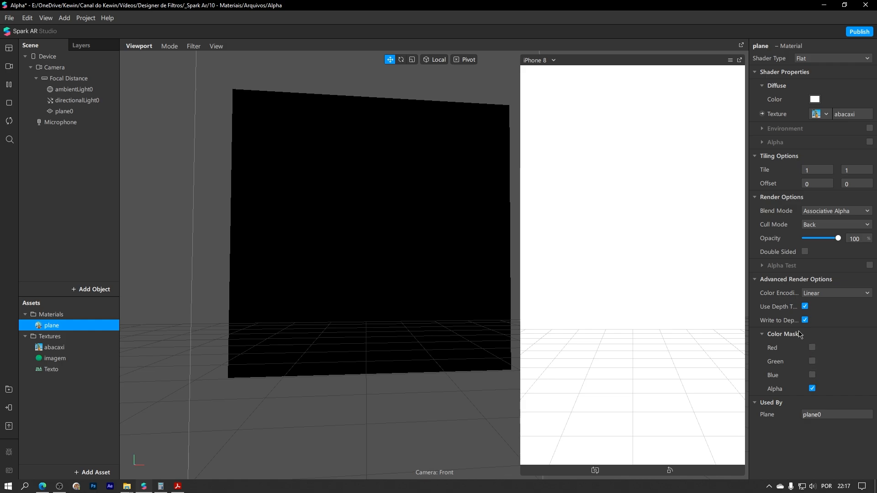
Turn the red, green and blue channels of the plane material's color mask back on.
mouse_move(800, 334)
left_click(812, 348)
left_click(812, 361)
left_click(812, 375)
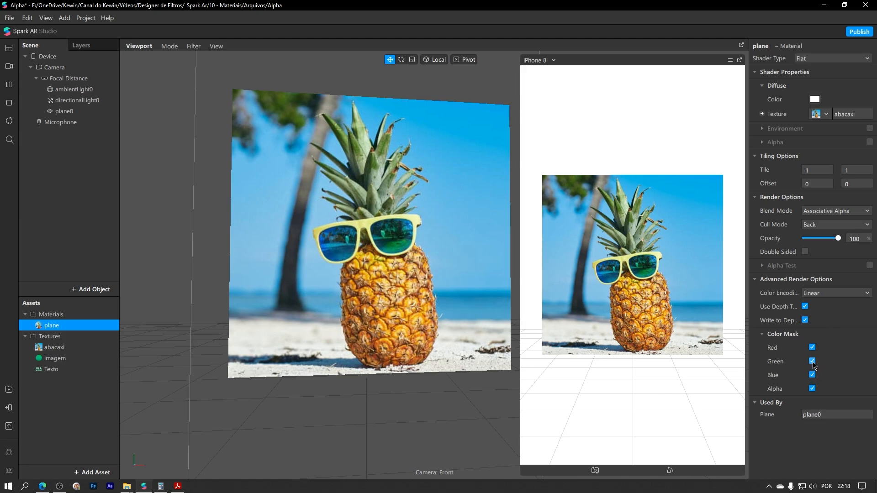
Switch the color mask's alpha channel off and on repeatedly to compare the pineapple texture.
left_click(812, 388)
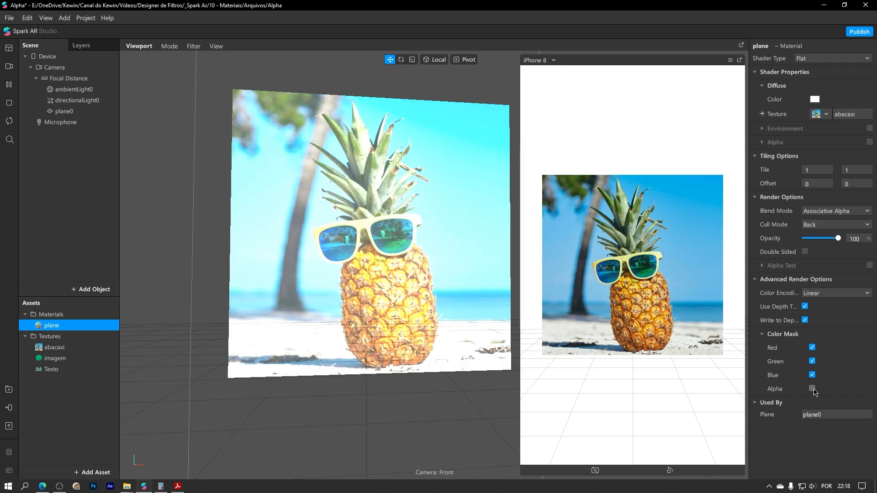
left_click(812, 389)
left_click(813, 389)
left_click(813, 389)
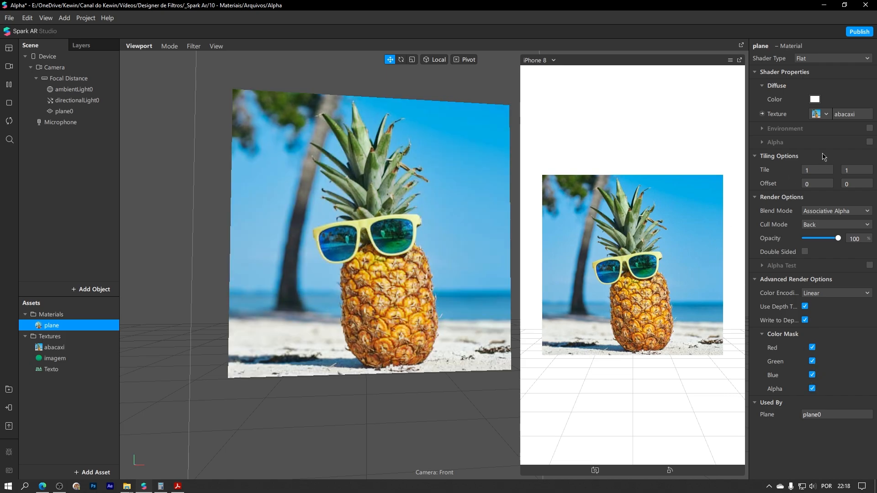
left_click(812, 389)
left_click(812, 389)
Change the plane material's texture to imagem and turn off the alpha channel in its color mask.
left_click(820, 114)
left_click(805, 143)
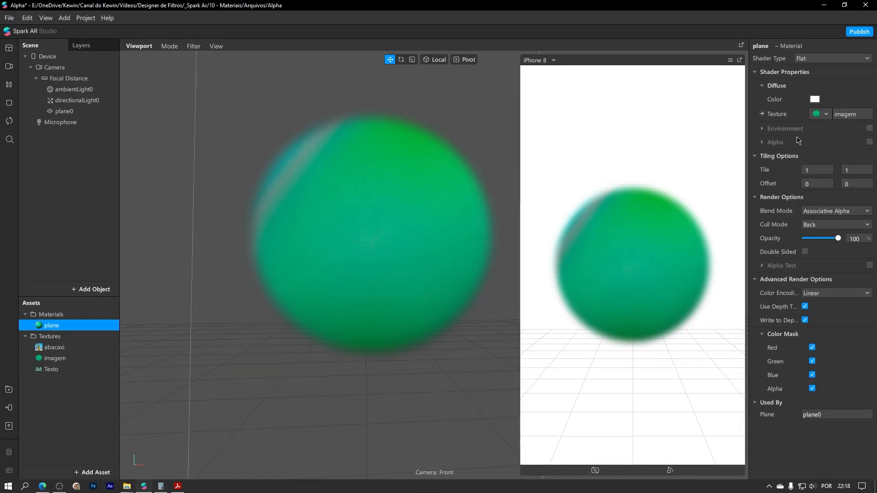
left_click(812, 388)
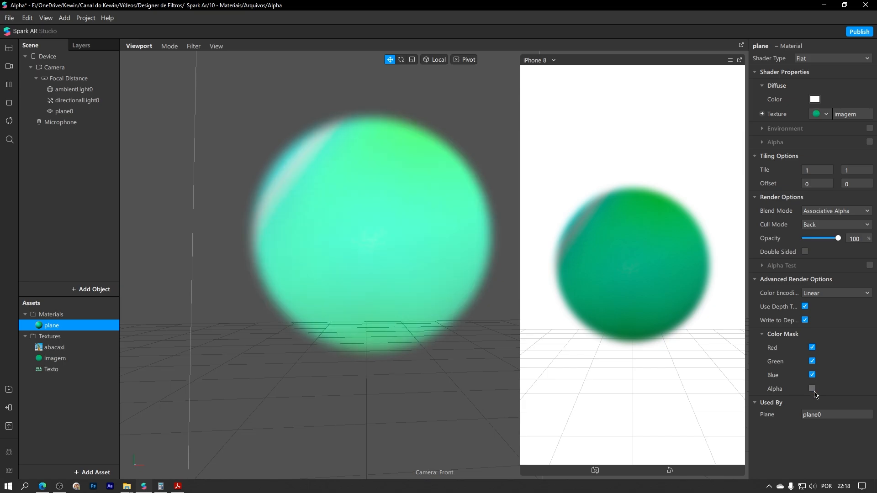
left_click_drag(388, 164, 352, 192)
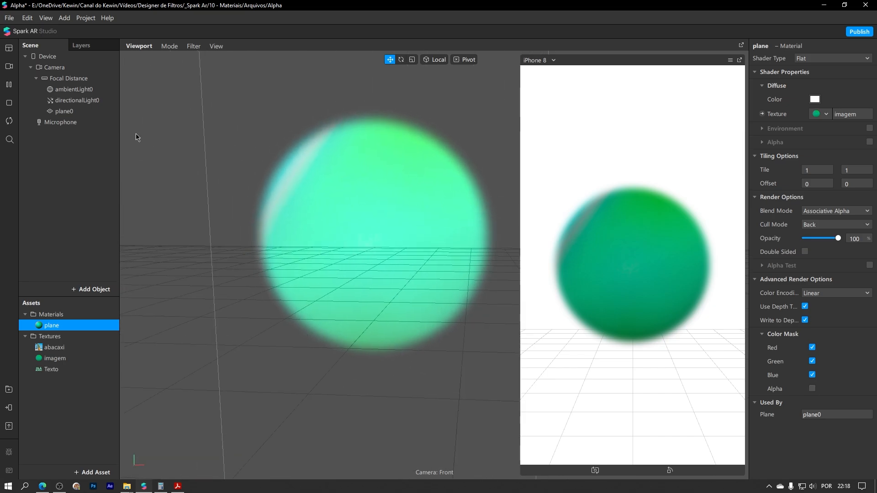
scroll(137, 134, "down", 3)
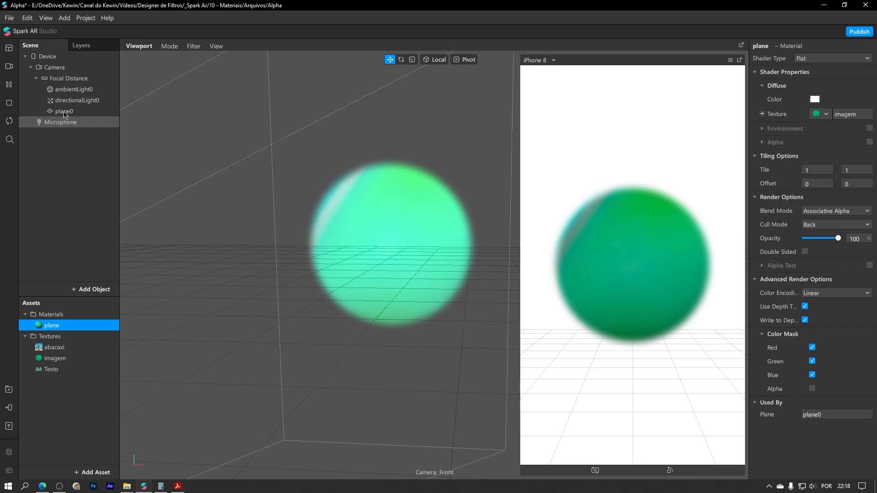
Enable and disable Alpha Test for the plane material.
left_click(869, 266)
left_click(869, 266)
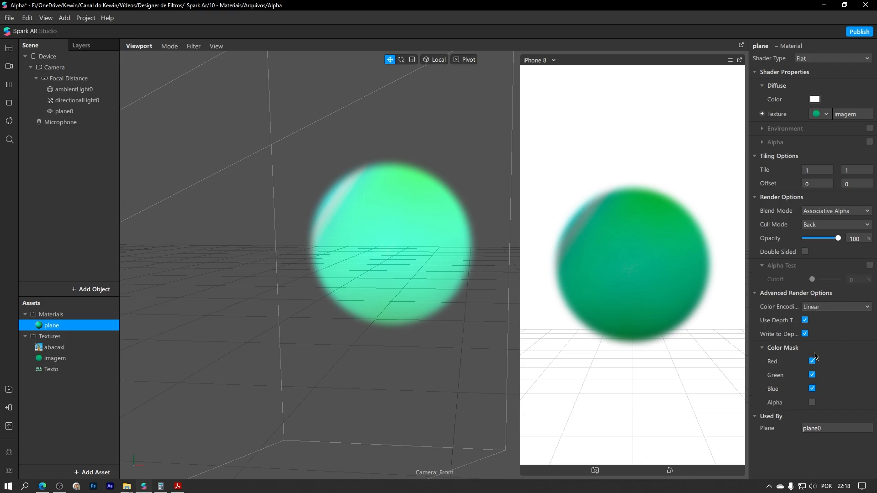
Turn off the red, green and blue channels of the plane material's color mask.
left_click(811, 361)
left_click(812, 375)
left_click(812, 387)
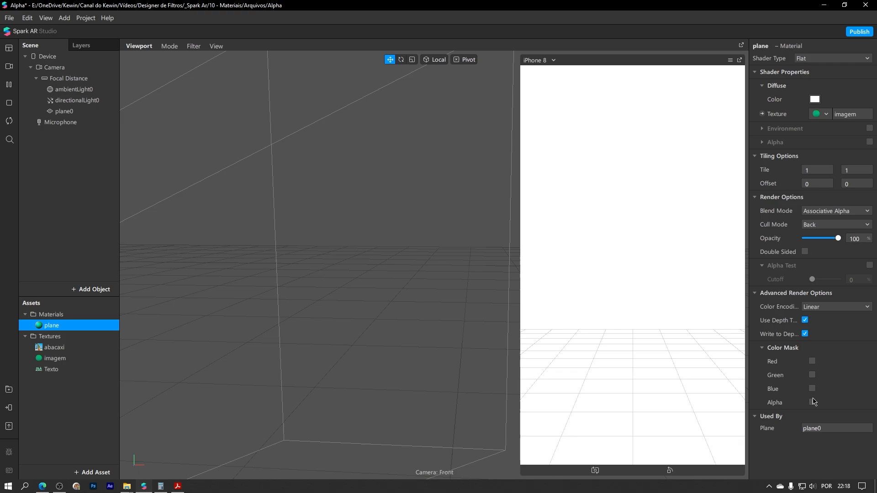
Switch the color mask's alpha channel on and off repeatedly with the color channels disabled, comparing the plane from different angles.
left_click(812, 402)
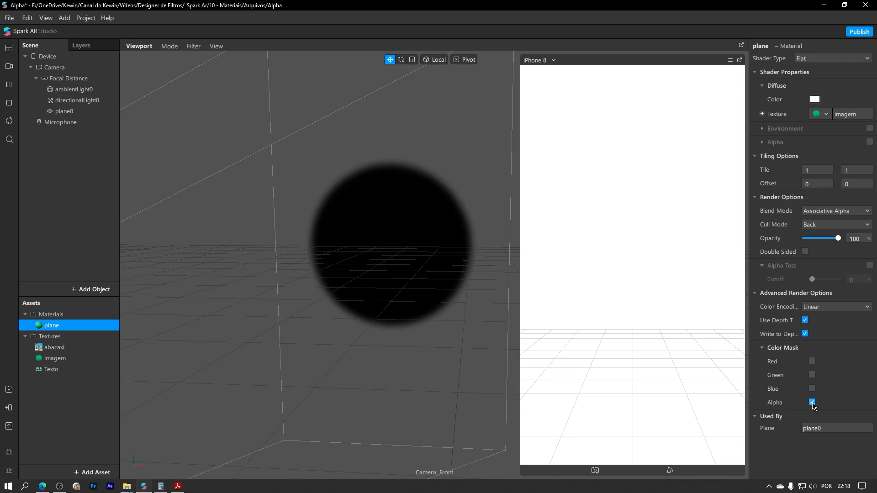
left_click(812, 404)
scroll(427, 256, "down", 3)
right_click_drag(388, 291, 484, 296)
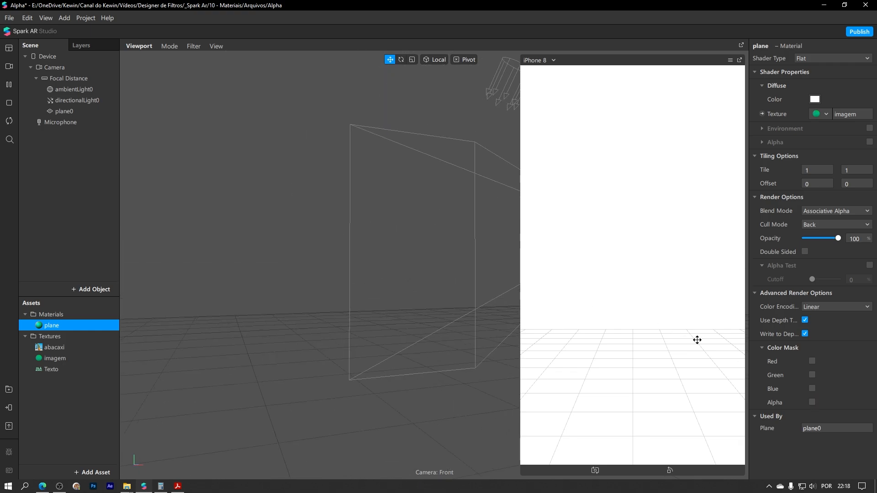
left_click(812, 402)
right_click_drag(433, 260, 378, 243)
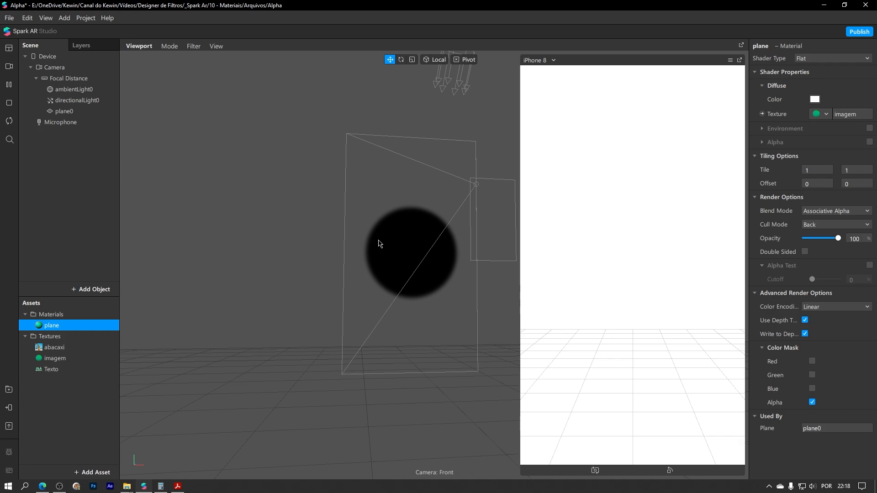
left_click(812, 404)
right_click_drag(469, 216, 392, 249)
left_click_drag(421, 225, 393, 242)
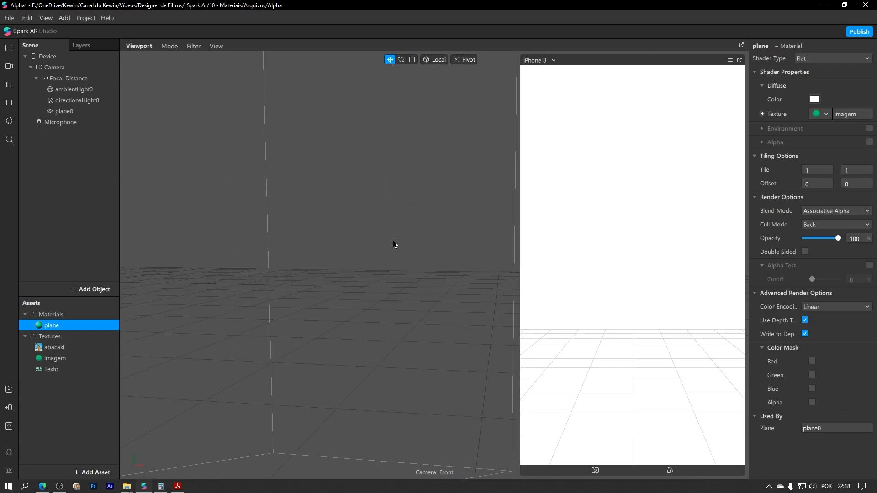
Turn on the alpha, blue, green and red channels of the plane material's color mask.
left_click(813, 402)
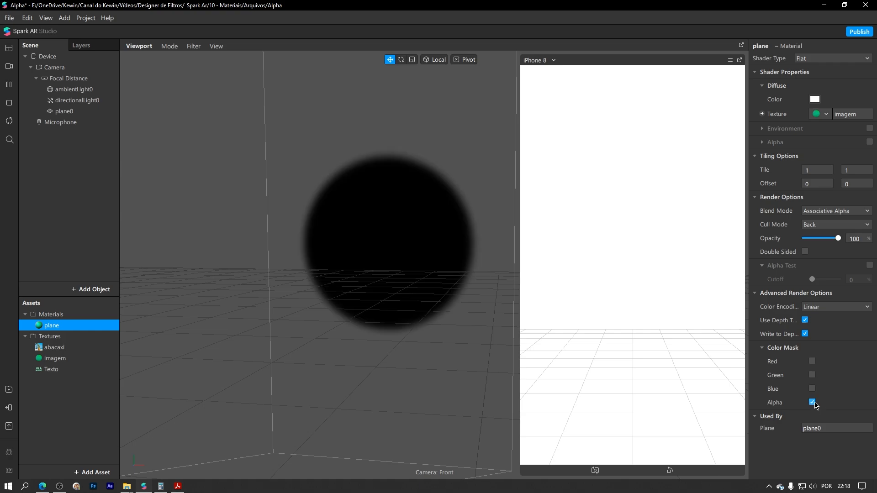
left_click(813, 388)
left_click(813, 375)
left_click(812, 361)
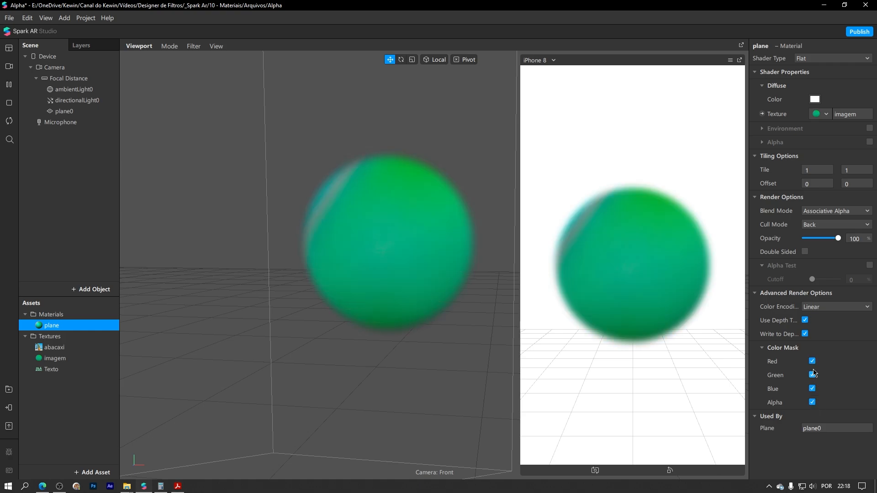
Turn the color mask's red, green and blue channels off and on again while alpha stays enabled.
left_click(812, 374)
left_click(813, 361)
left_click(813, 388)
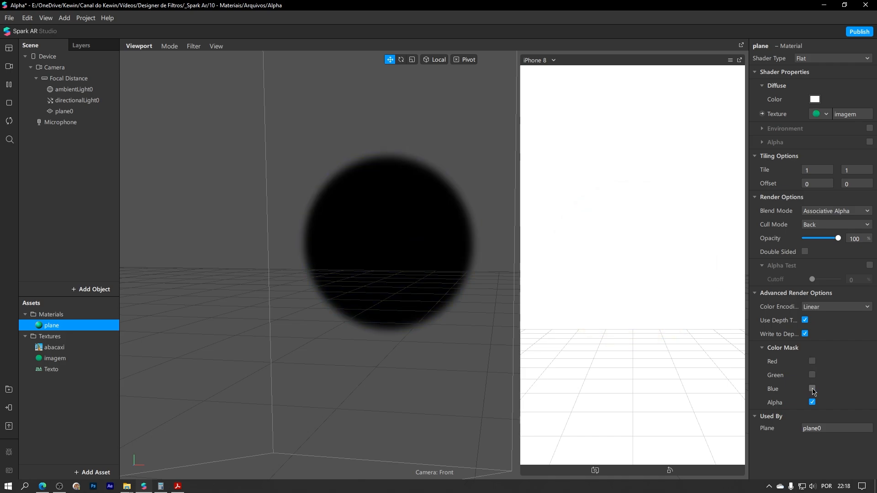
left_click(812, 389)
left_click(812, 375)
left_click(812, 361)
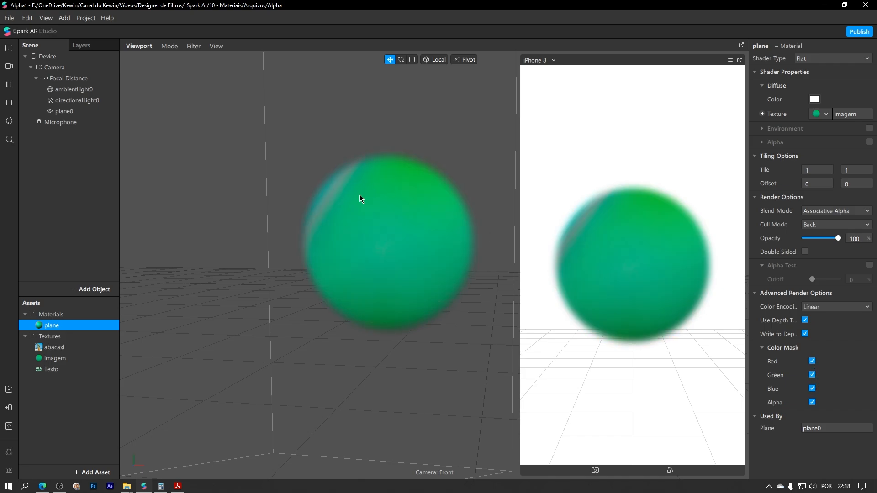
Turn off the alpha channel in the plane material's color mask and select plane0.
scroll(335, 231, "down", 3)
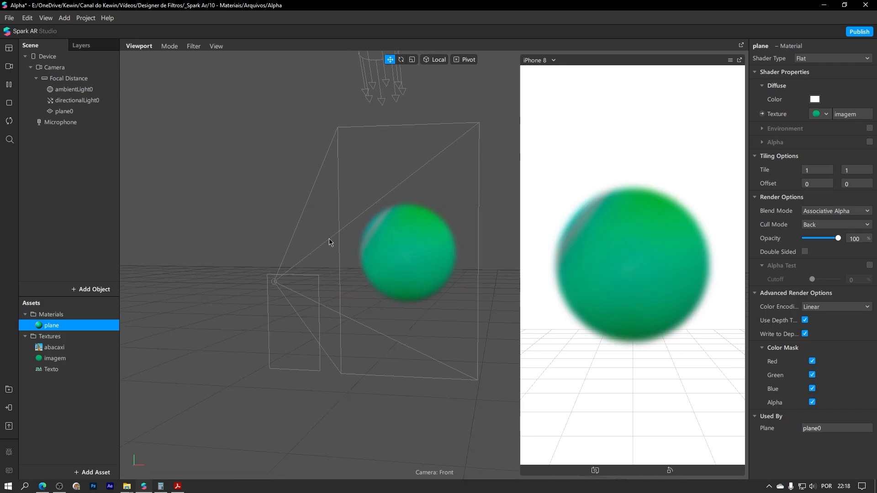
left_click(812, 402)
right_click_drag(290, 226, 376, 243)
left_click(402, 253)
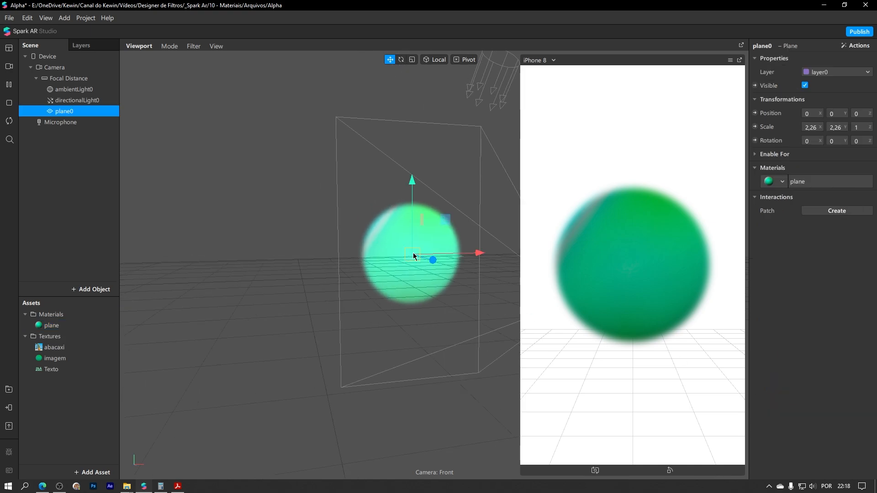
Add a second plane object to the scene.
right_click(79, 150)
mouse_move(98, 159)
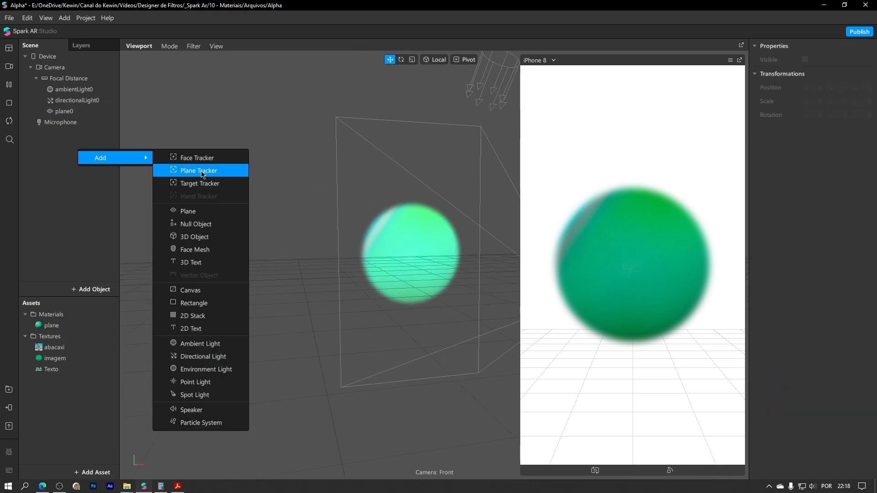
left_click(188, 213)
Create a new material for plane1 with the Flat shader and the abacaxi texture.
left_click(863, 182)
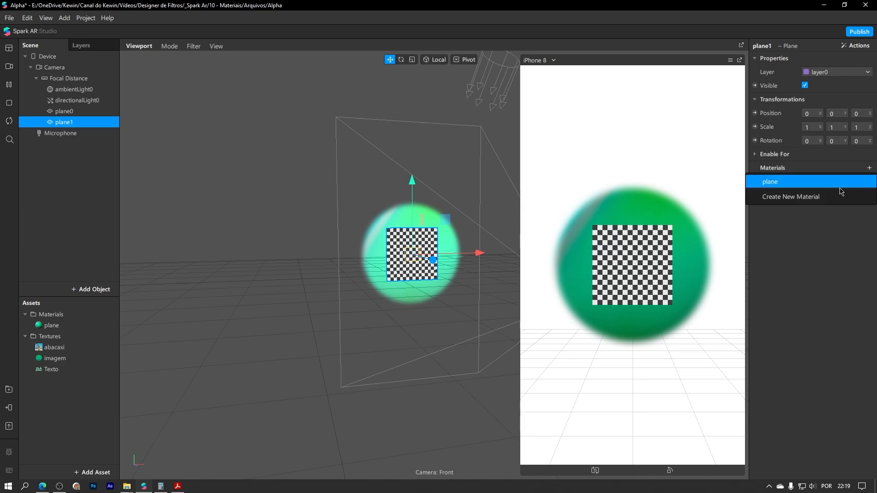
left_click(829, 200)
left_click(831, 58)
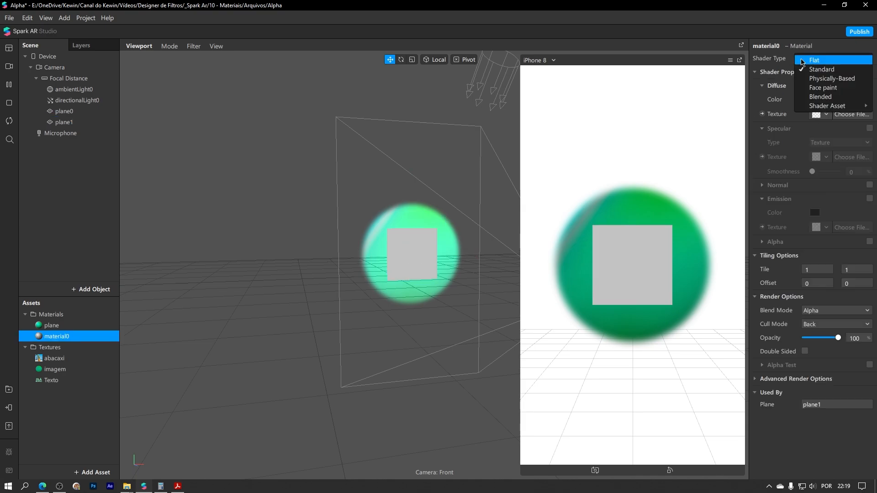
left_click(812, 107)
left_click(817, 114)
left_click(807, 128)
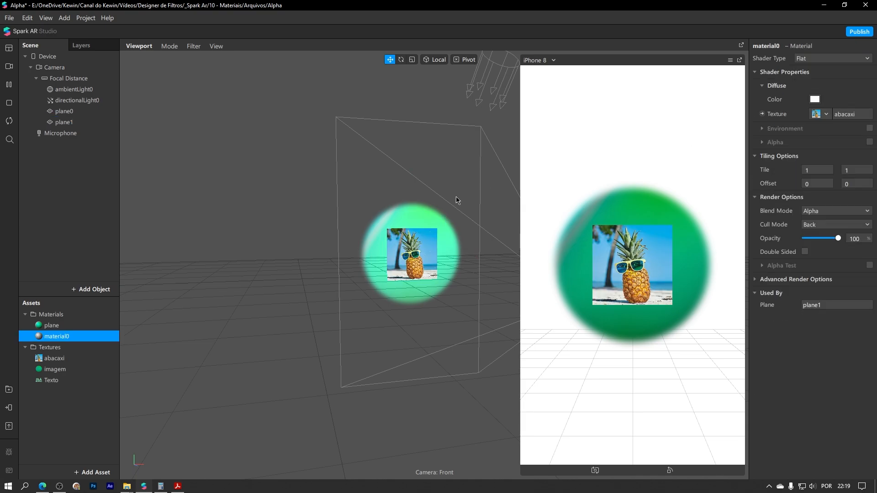
Move plane1 slightly behind the green circle and raise it to about 0.09 on the Y axis.
scroll(395, 216, "up", 5)
right_click_drag(457, 228, 379, 242)
left_click(379, 242)
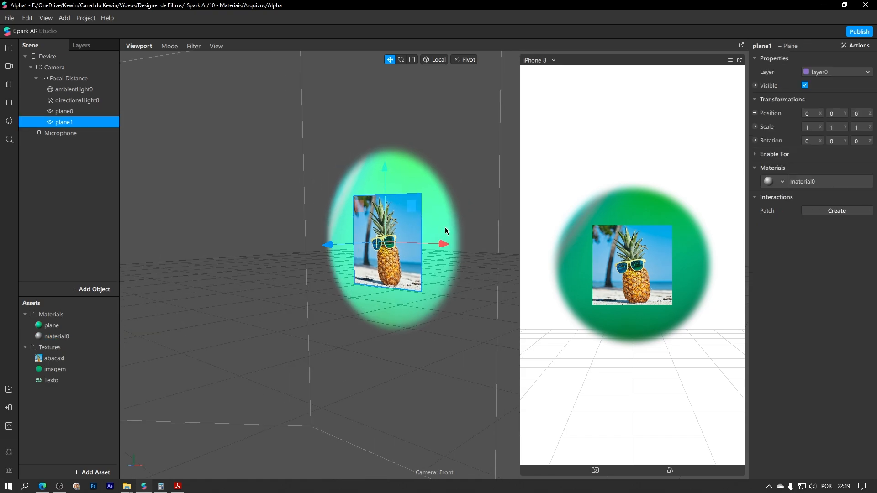
right_click_drag(446, 229, 363, 233)
left_click_drag(323, 244, 349, 243)
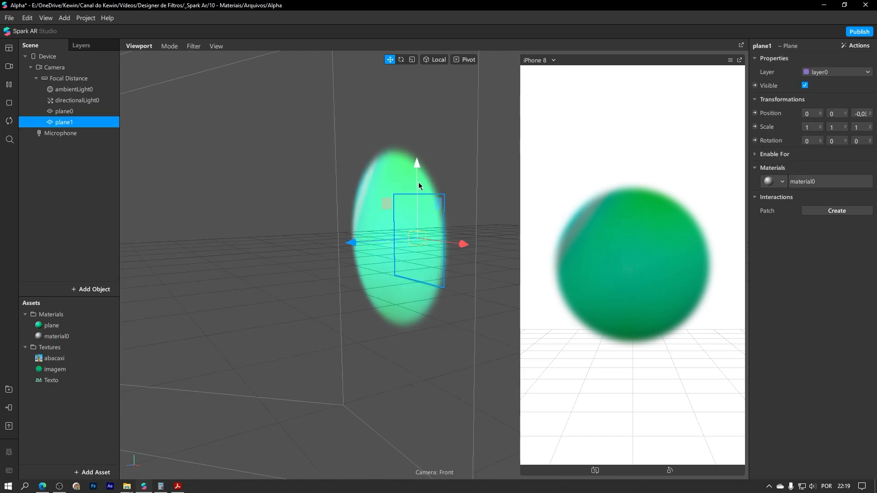
left_click_drag(417, 186, 417, 79)
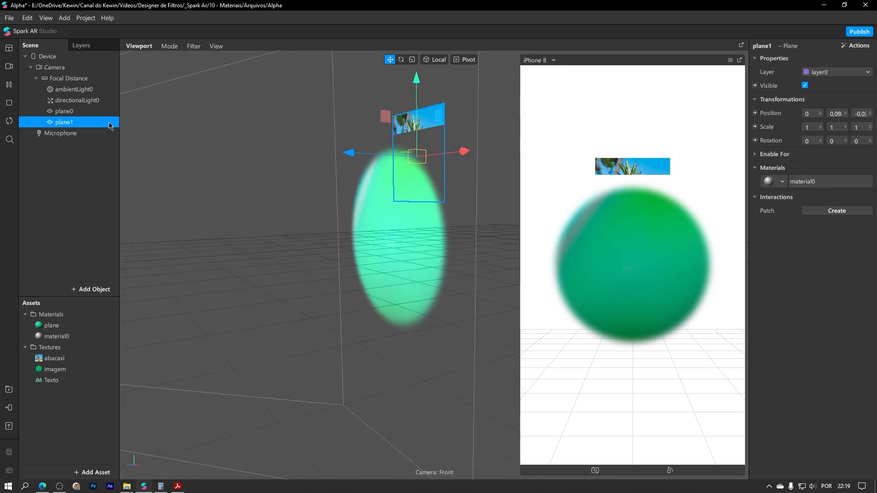
Assign plane1 to a separate layer and reorder the layers.
left_click(837, 72)
left_click(833, 84)
left_click(81, 46)
left_click_drag(68, 57, 74, 86)
middle_click_drag(284, 140, 432, 139)
Open plane0's material and switch its color mask's alpha channel on and off to compare the overlap with the pineapple plane.
left_click(390, 224)
middle_click_drag(335, 246, 241, 190)
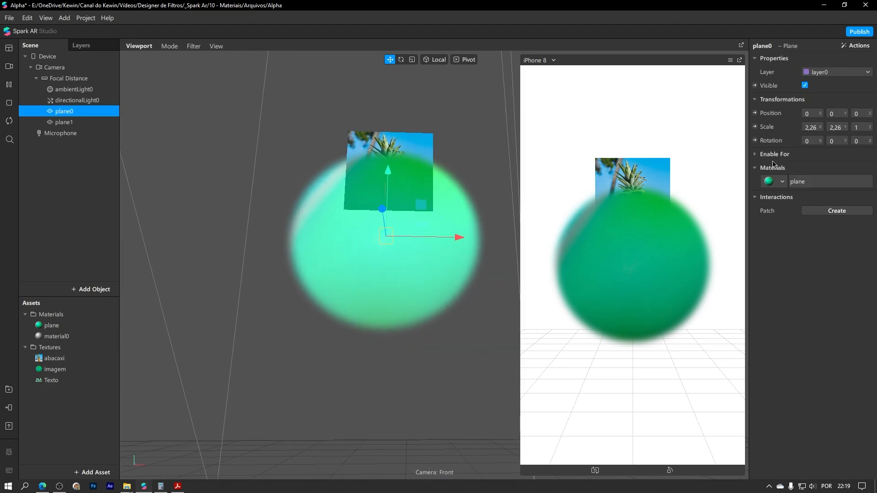
left_click(829, 184)
left_click(762, 279)
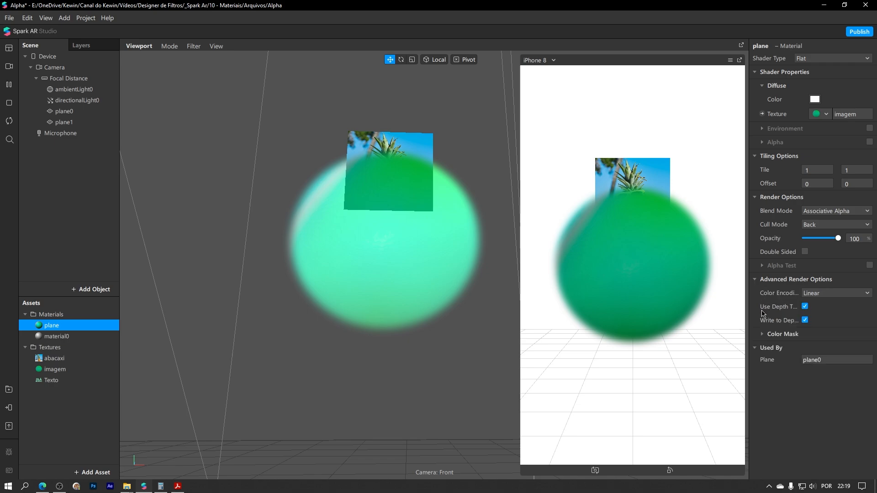
left_click(763, 334)
left_click(812, 389)
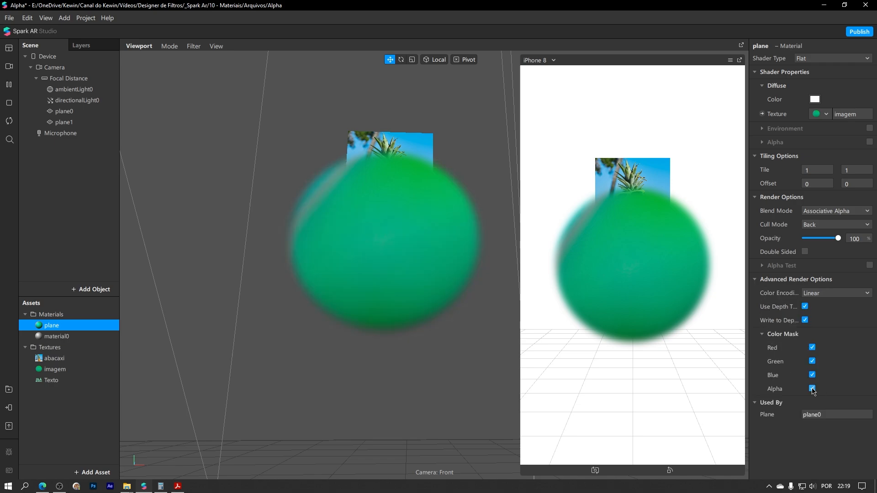
left_click(812, 389)
left_click(812, 389)
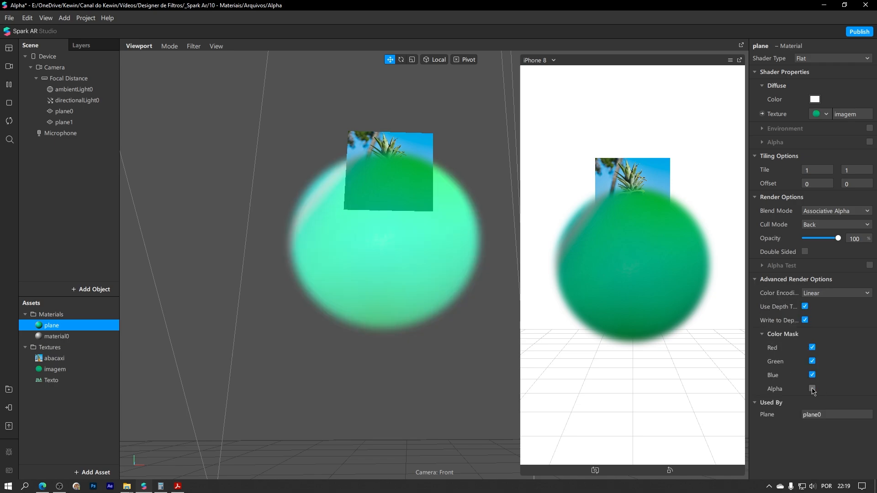
right_click_drag(418, 148, 491, 231)
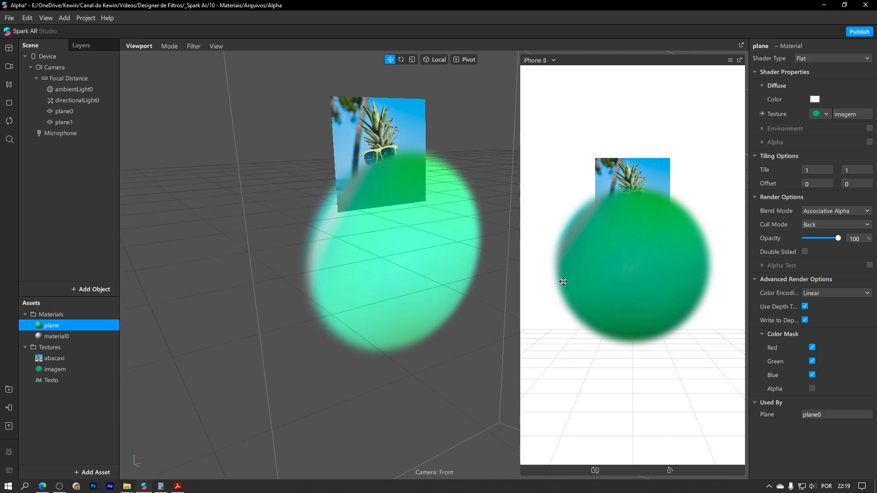
Turn on the alpha channel of the plane material's color mask and turn off its red and blue channels.
left_click(812, 388)
left_click(812, 375)
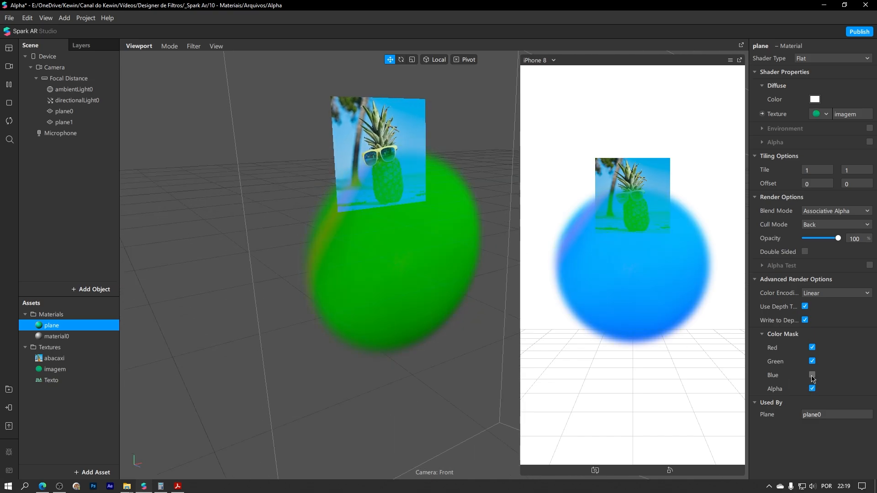
left_click(813, 375)
left_click(812, 348)
left_click(812, 375)
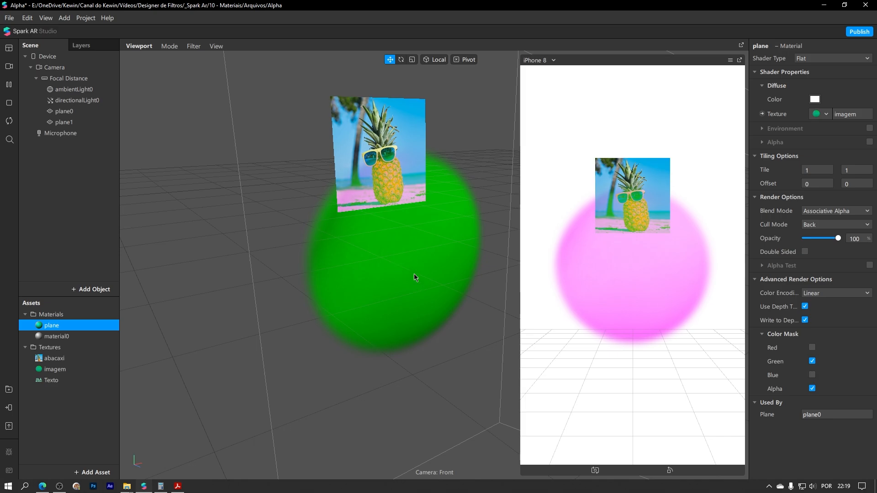
Turn the red and blue channels of the plane material's color mask back on.
left_click_drag(414, 273, 303, 268)
left_click_drag(391, 273, 393, 248)
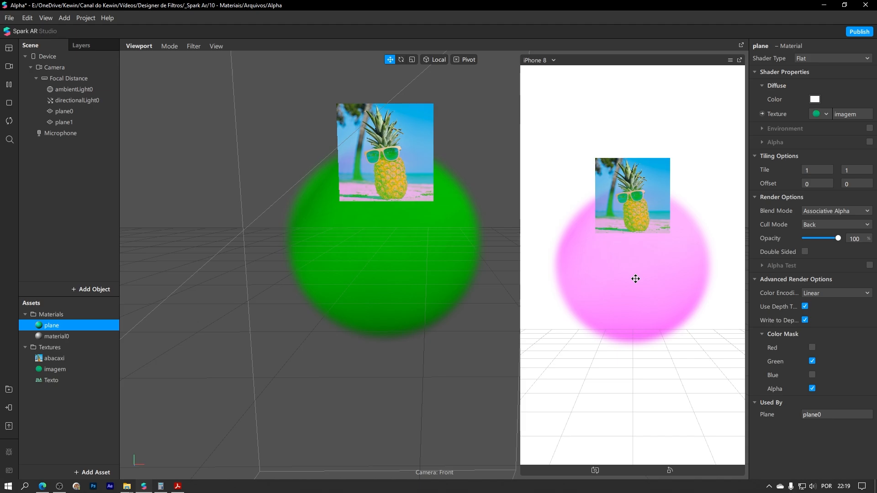
left_click(813, 348)
left_click(812, 375)
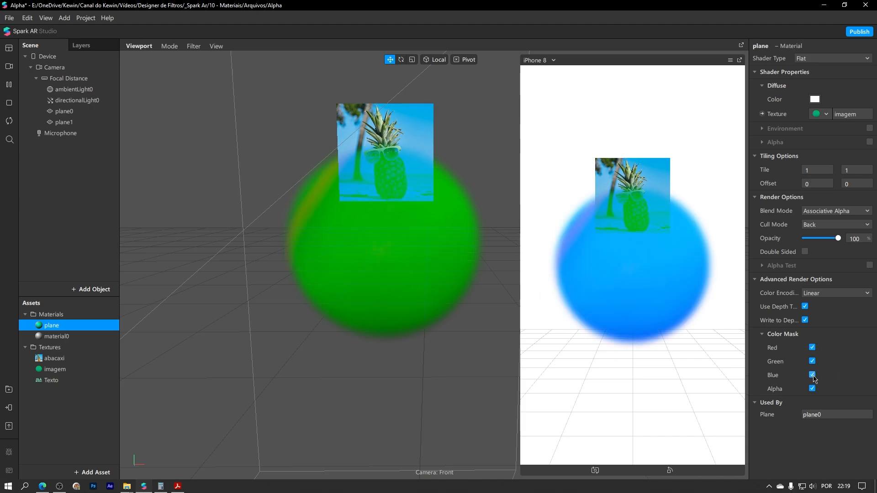
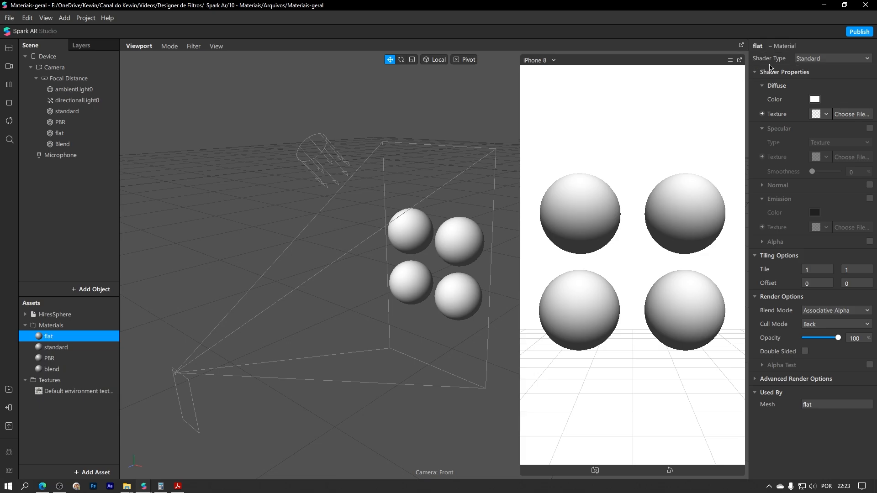
In the Materiais-geral project, set the flat material's shader type to Flat.
left_click(827, 59)
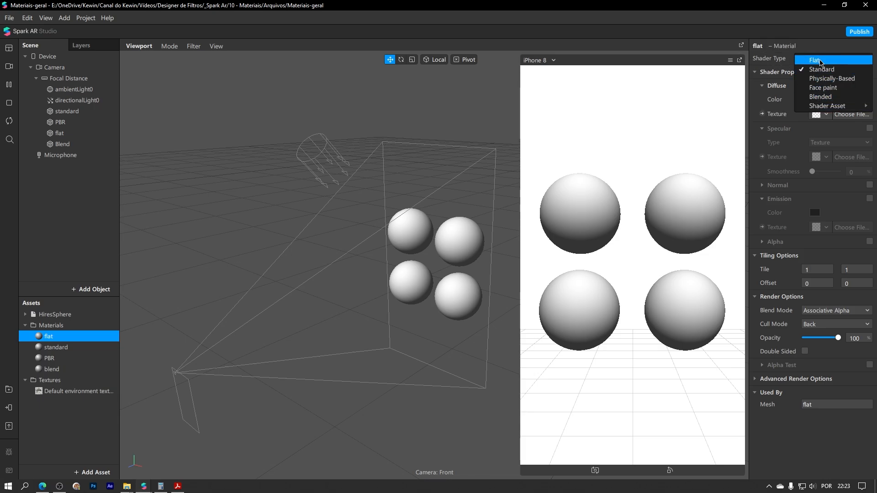
left_click(820, 62)
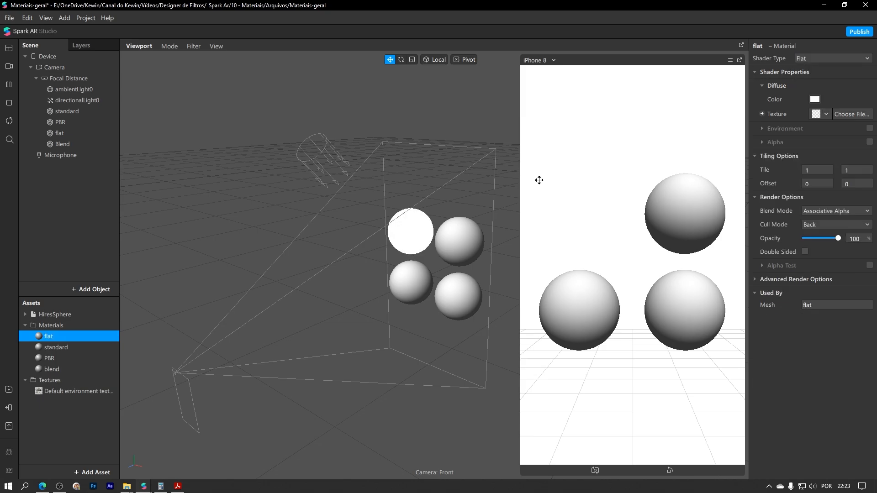
scroll(416, 205, "up", 5)
middle_click_drag(382, 198, 223, 221)
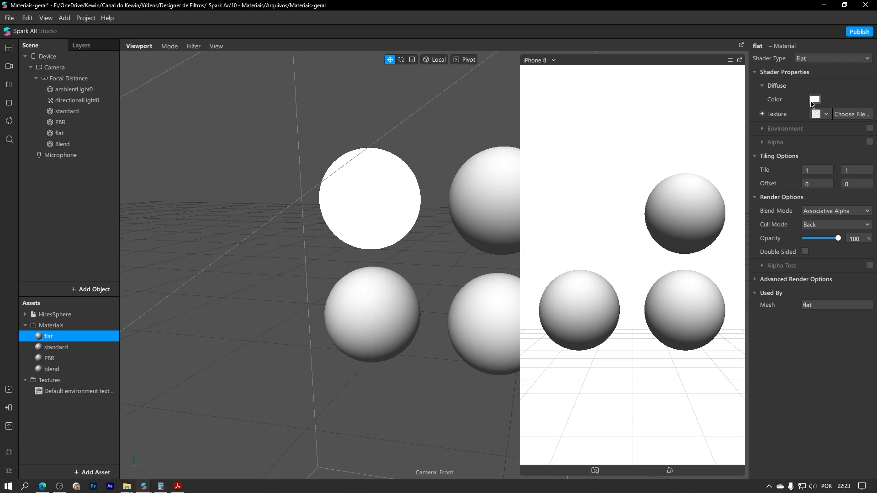
middle_click_drag(412, 169, 355, 171)
right_click_drag(355, 171, 450, 172)
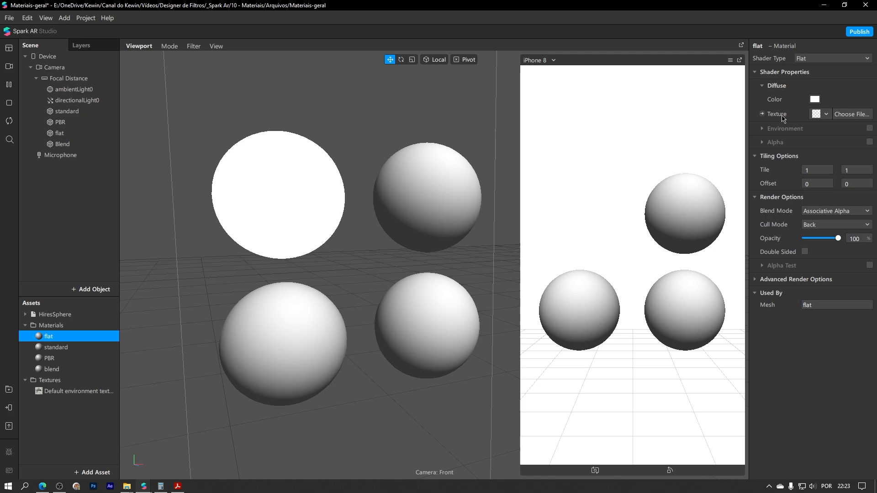
View the blend modes and the texture creation options available for the flat material.
left_click(823, 212)
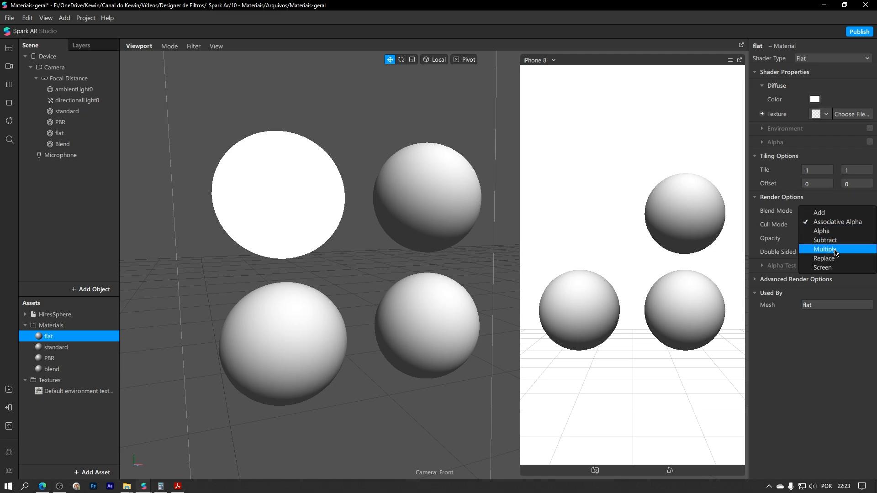
left_click(817, 205)
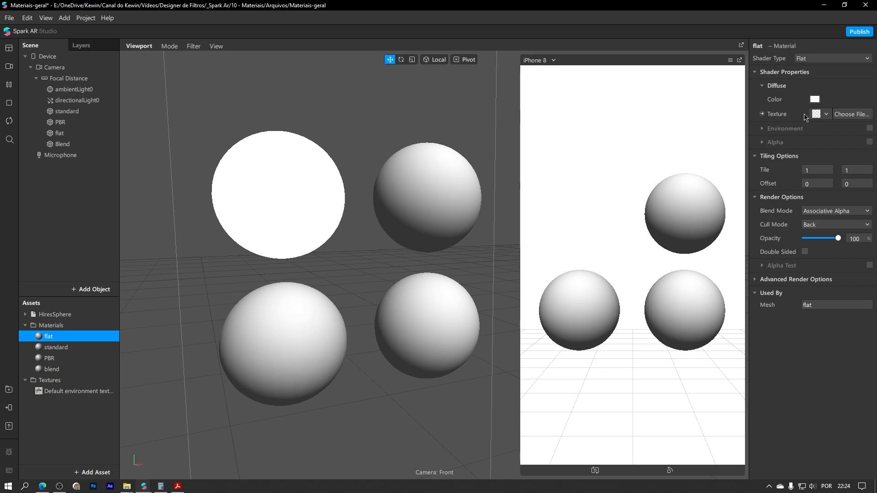
left_click(820, 115)
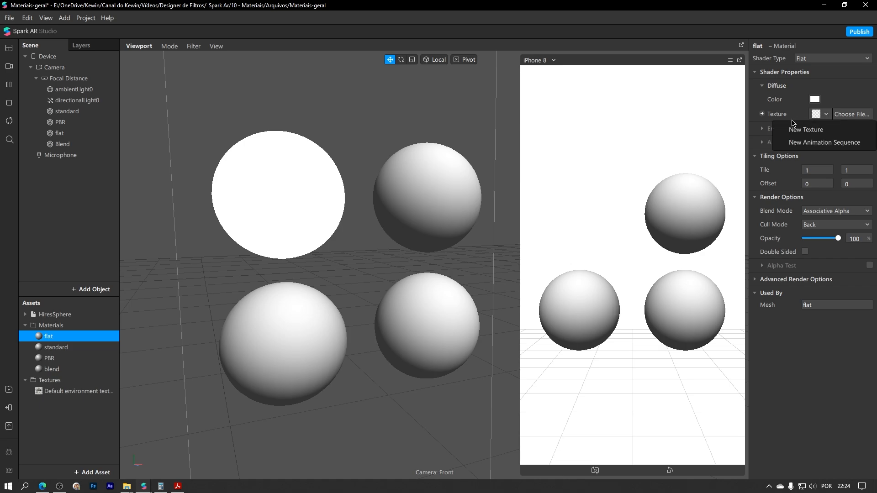
left_click(790, 165)
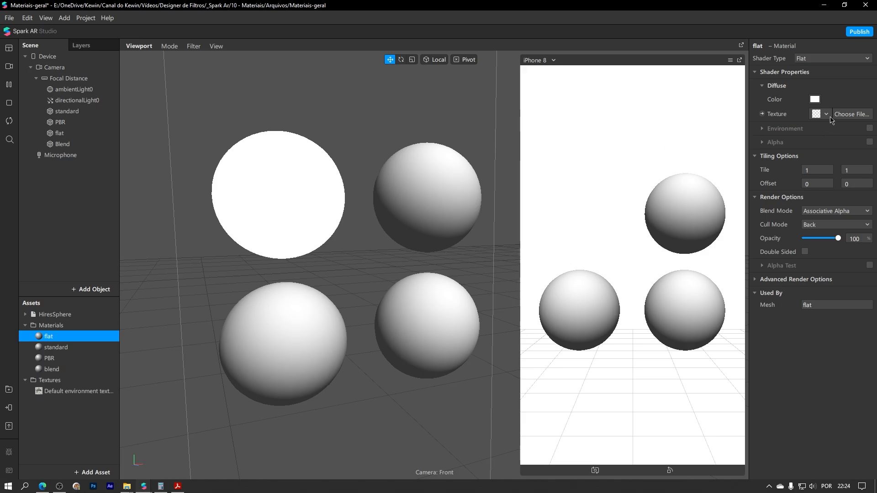
Try diffuse colors such as #550000, #aa0000 and #5555ff on the flat material and discard the change.
left_click(815, 99)
left_click(369, 202)
left_click(333, 202)
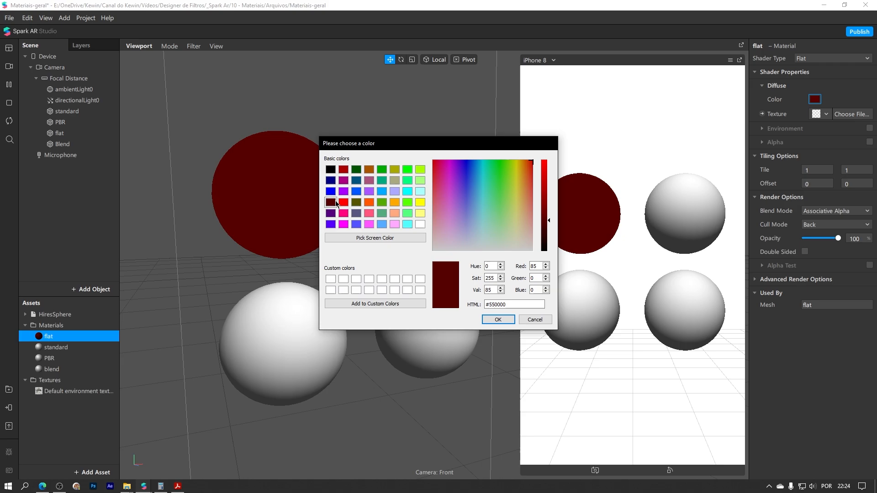
left_click(344, 203)
left_click(343, 180)
left_click(343, 170)
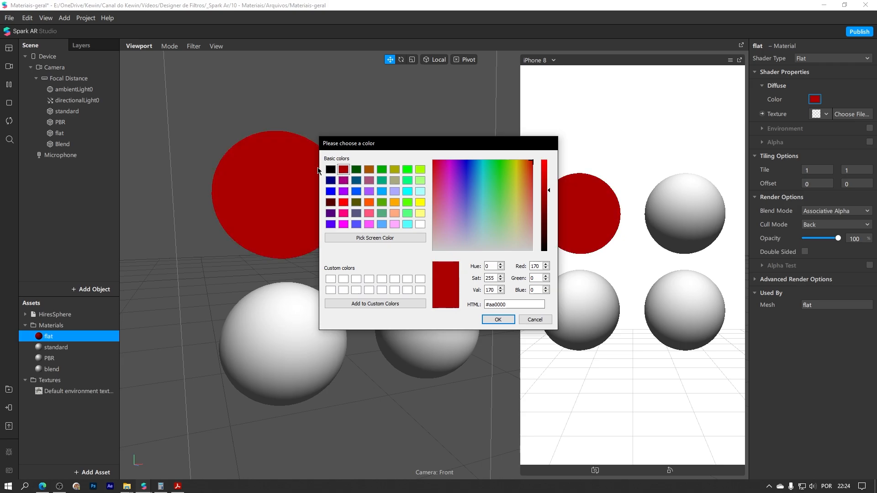
left_click(331, 169)
left_click(355, 224)
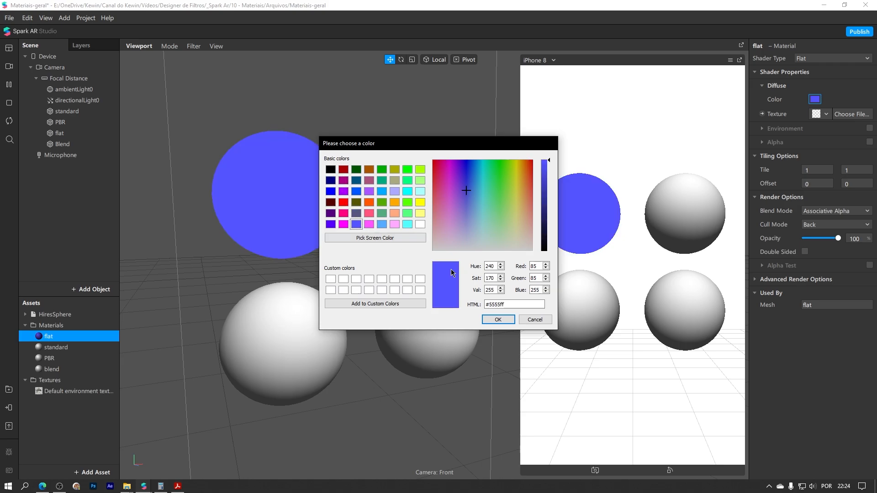
left_click(534, 319)
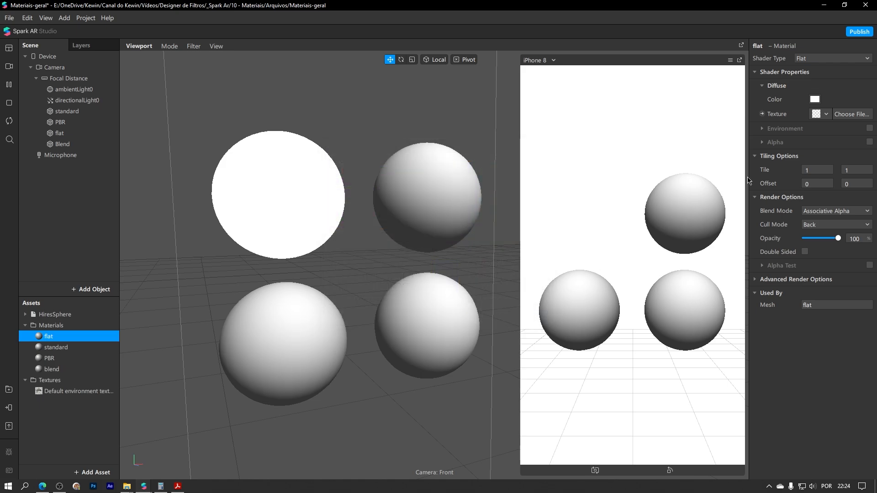
Import abacaxi.jpg from the Designer de Filtros _0temp folder as the flat material's new diffuse texture.
left_click(825, 114)
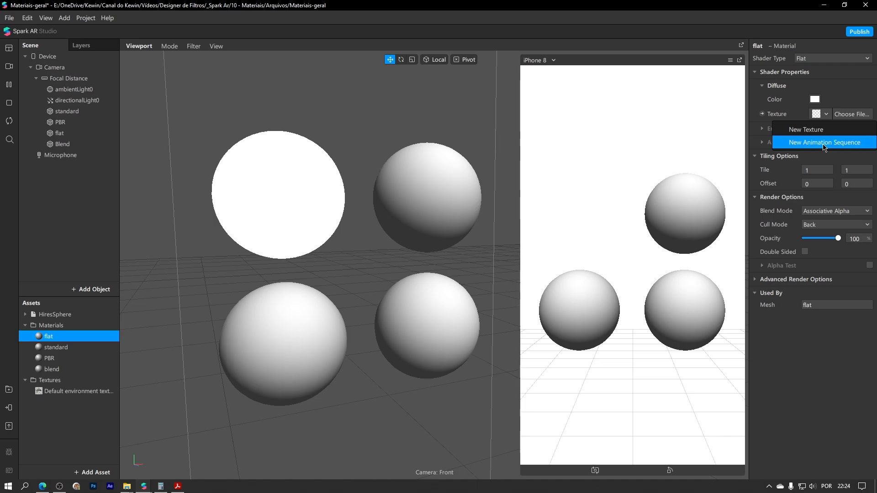
left_click(800, 133)
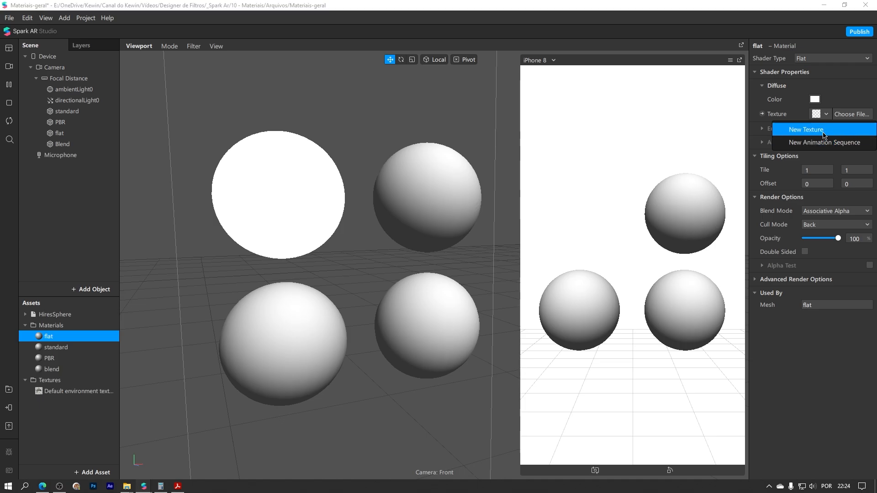
scroll(73, 145, "up", 3)
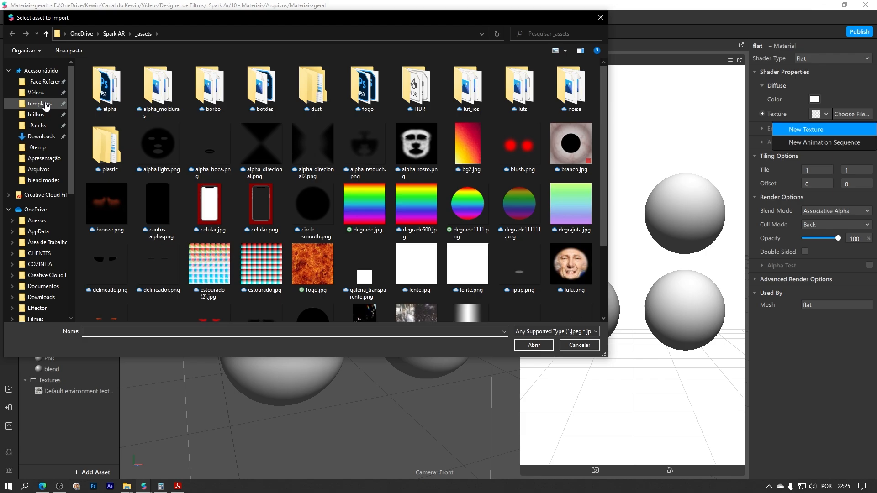
left_click(37, 92)
double_click(123, 100)
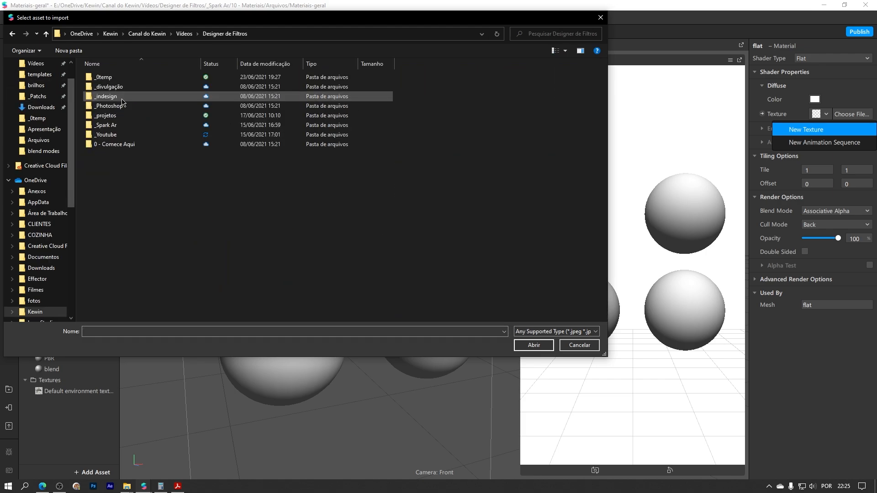
double_click(106, 125)
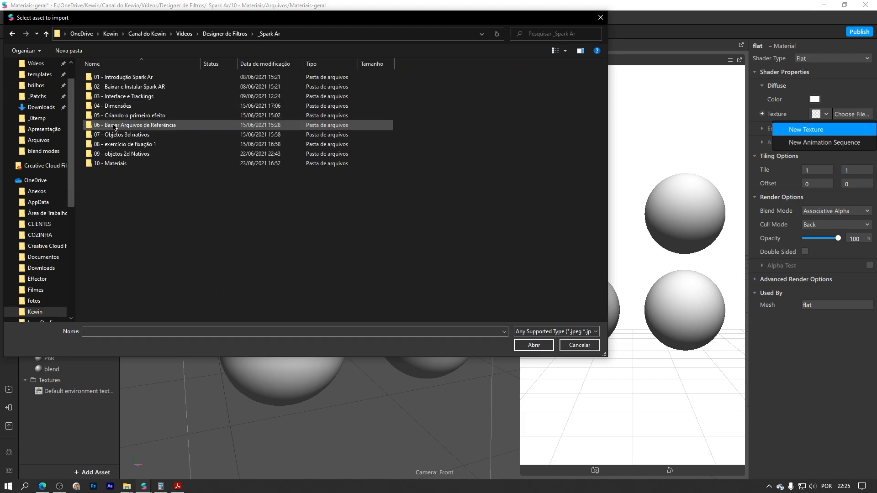
left_click(225, 34)
double_click(104, 77)
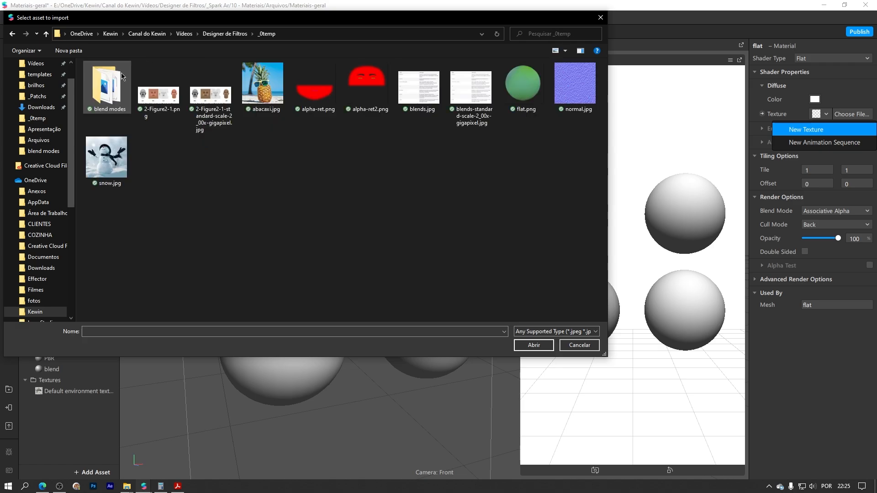
double_click(263, 86)
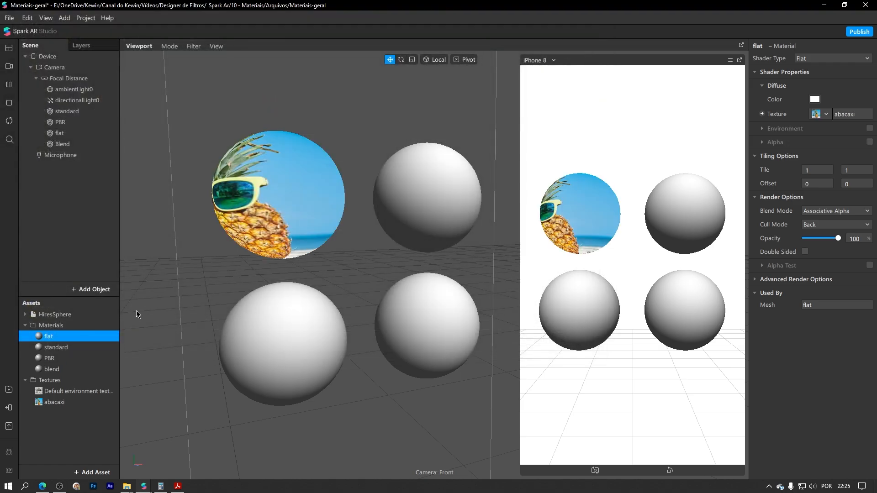
Move directionalLight0 slightly along its local X axis, to an X position of about 0.05.
left_click_drag(169, 210, 412, 219)
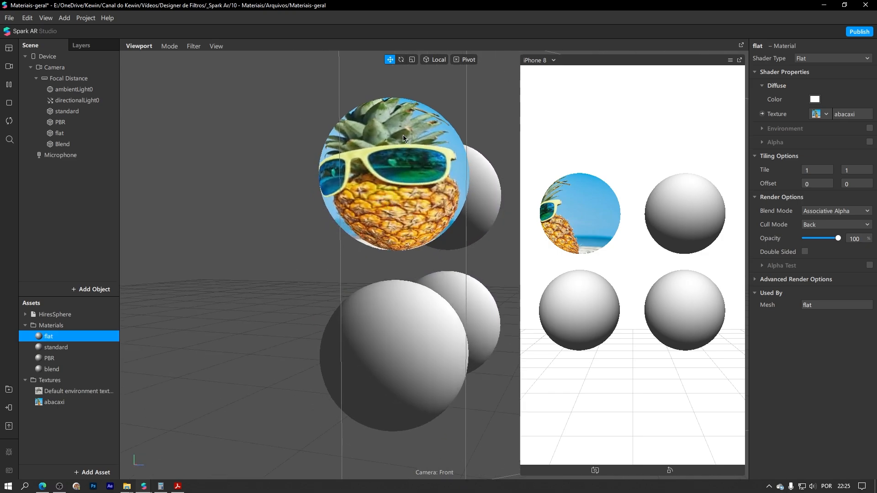
left_click_drag(403, 136, 196, 191)
left_click(82, 100)
scroll(198, 143, "down", 3)
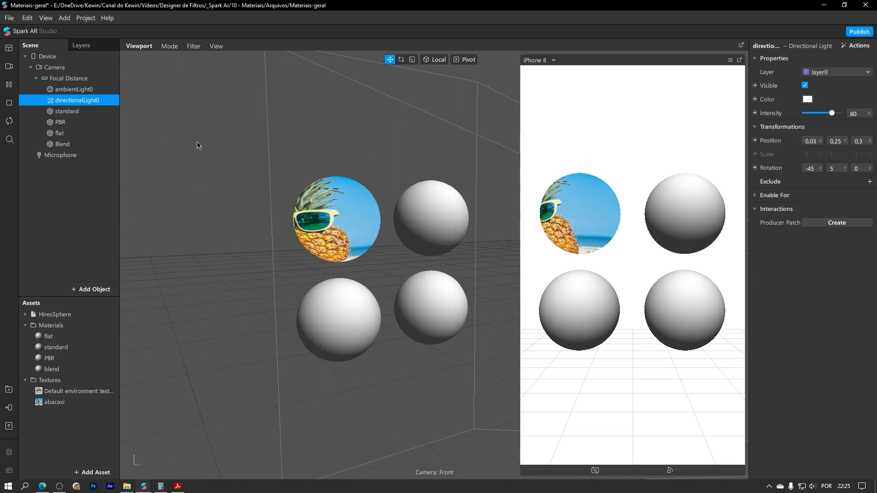
scroll(197, 142, "down", 3)
right_click_drag(342, 160, 254, 176)
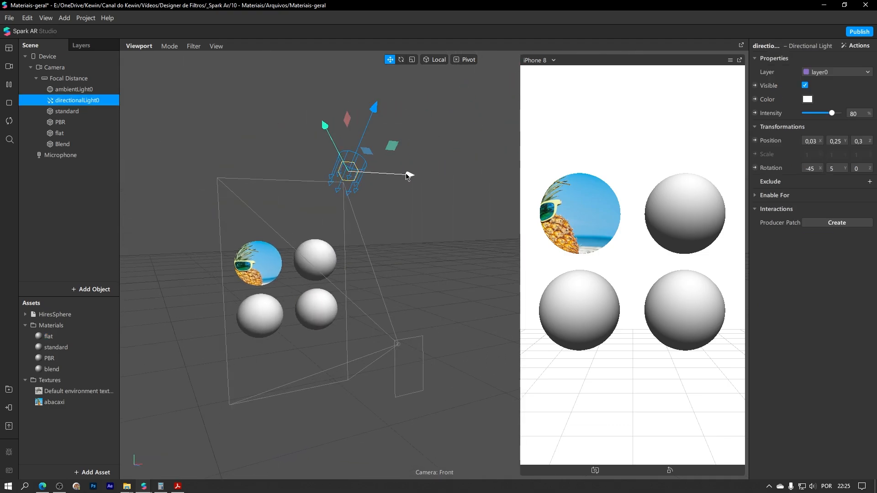
mouse_move(408, 176)
left_mouse_down()
mouse_move(202, 157)
mouse_move(418, 176)
left_mouse_up()
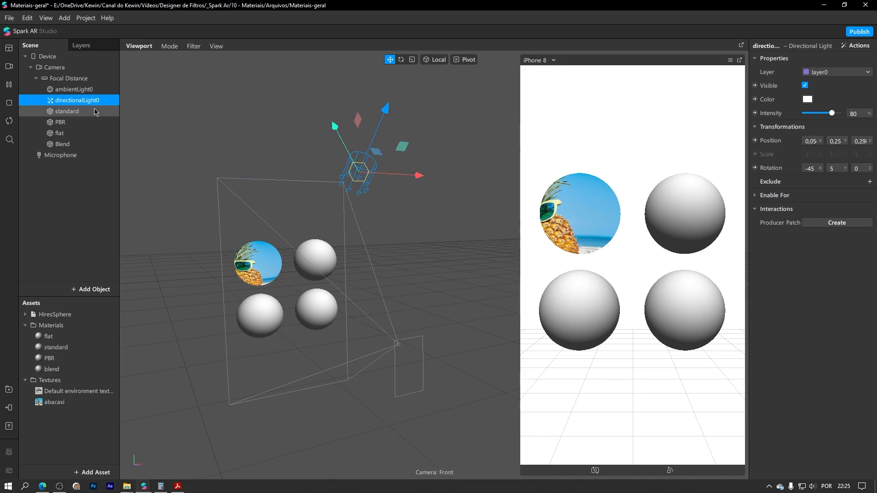
Set the intensity of ambientLight0 to 26%.
left_click(77, 90)
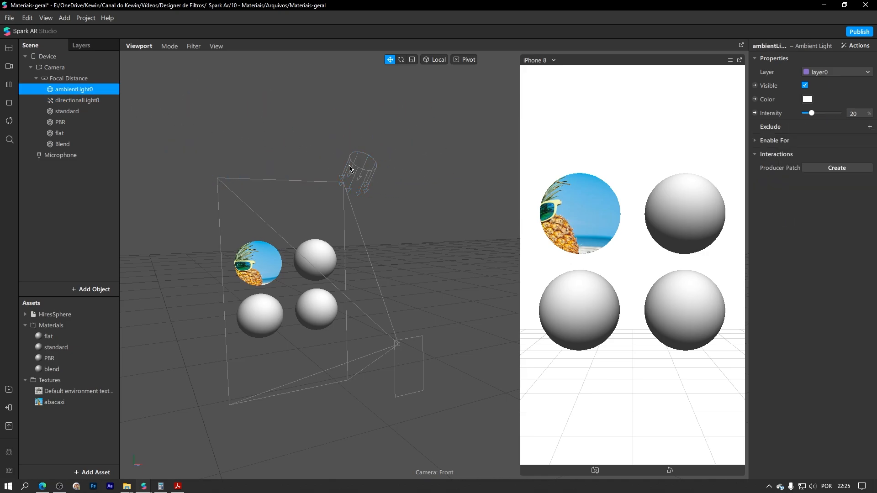
scroll(349, 168, "down", 5)
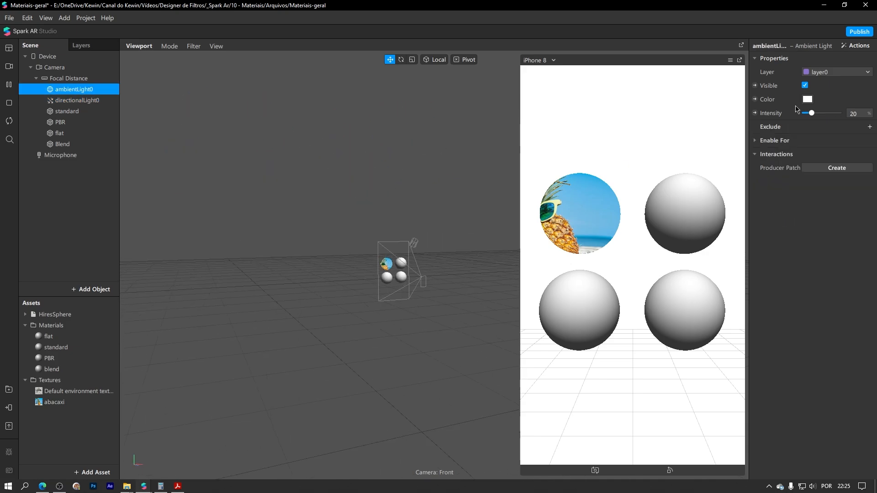
mouse_move(812, 114)
left_mouse_down()
mouse_move(822, 115)
mouse_move(812, 123)
left_mouse_up()
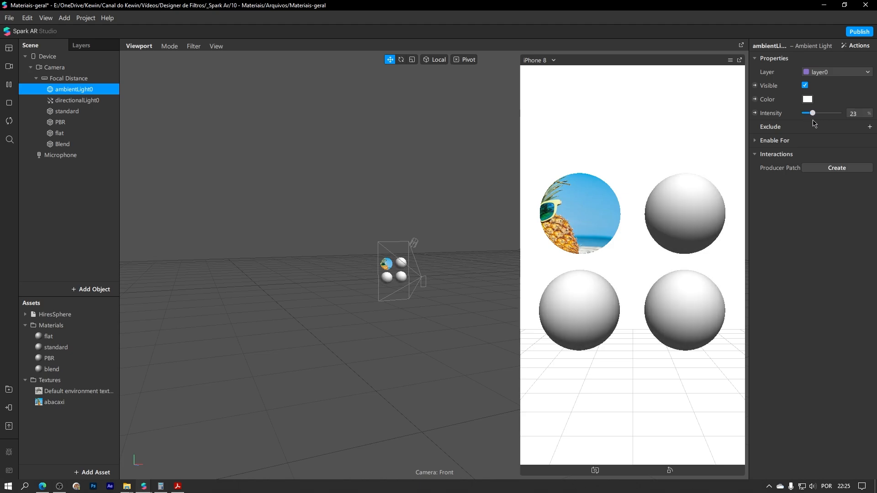
scroll(420, 286, "up", 6)
middle_click_drag(253, 259, 354, 251)
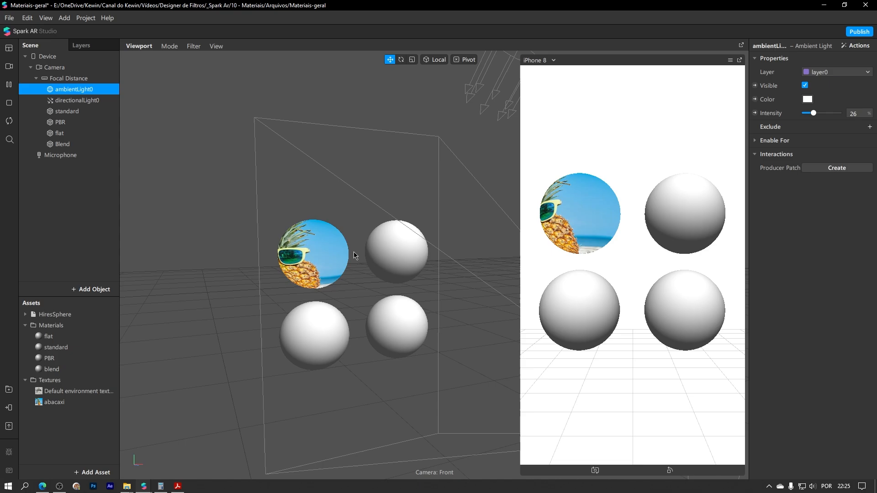
Select the flat material among the assets to show its properties.
left_click(88, 329)
double_click(88, 336)
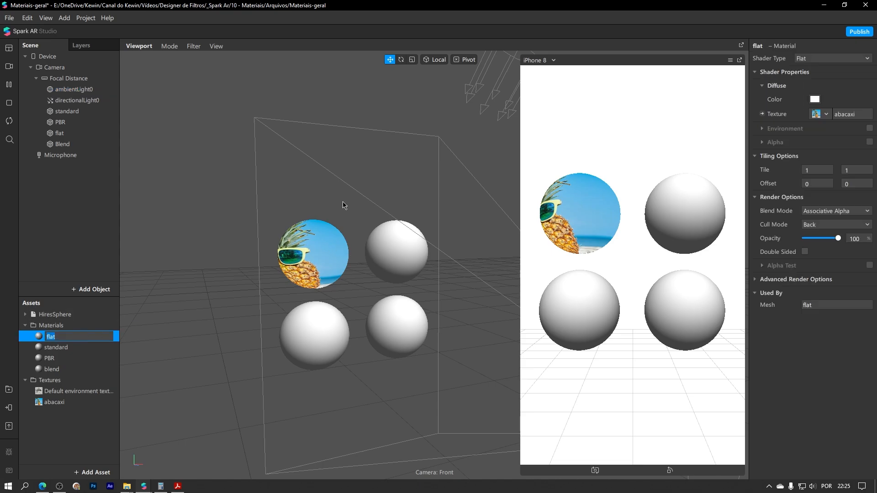
middle_click_drag(280, 225, 287, 196)
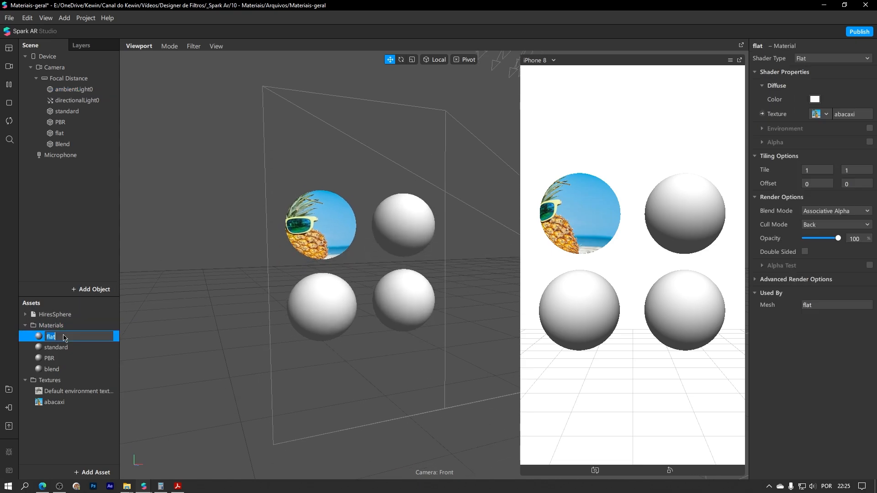
key("Return")
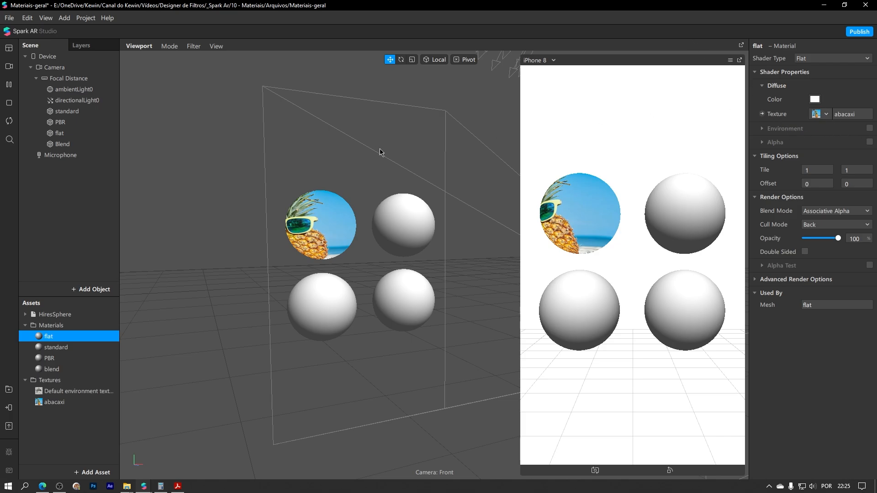
Set the flat material's diffuse color to red (#ff0000) and inspect the tinted texture on the sphere.
middle_click_drag(381, 150, 495, 139)
left_click(815, 101)
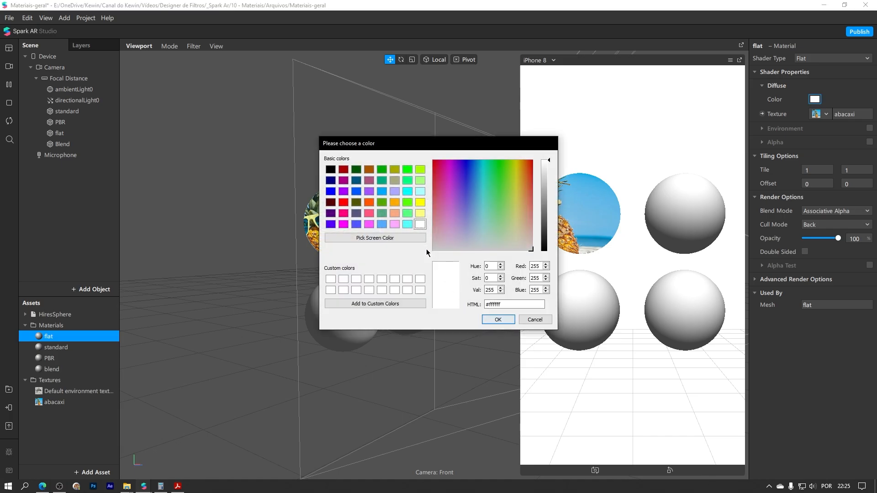
left_click(343, 202)
left_click(496, 317)
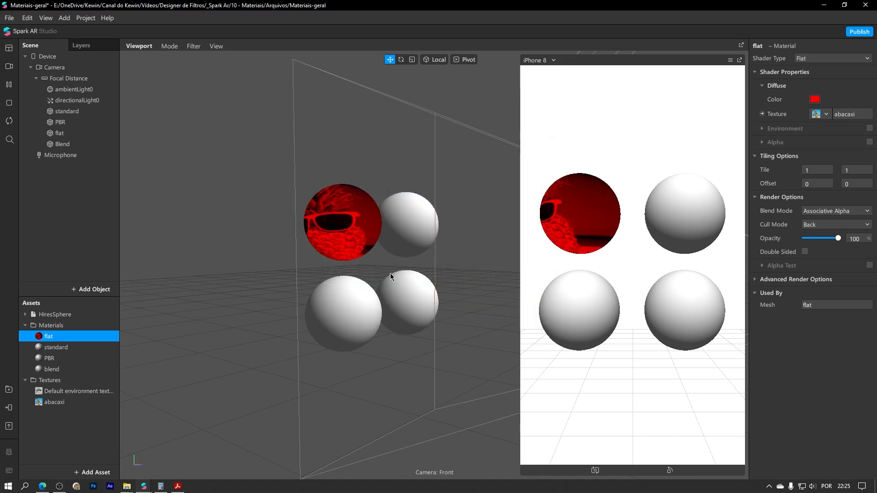
middle_click_drag(320, 277, 425, 275)
middle_click_drag(479, 269, 315, 268)
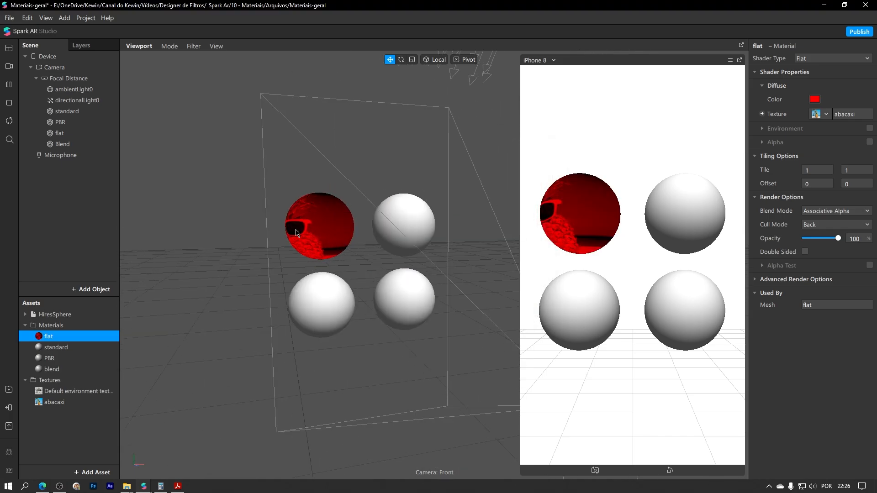
Restore the flat material's diffuse color to white.
left_click(815, 99)
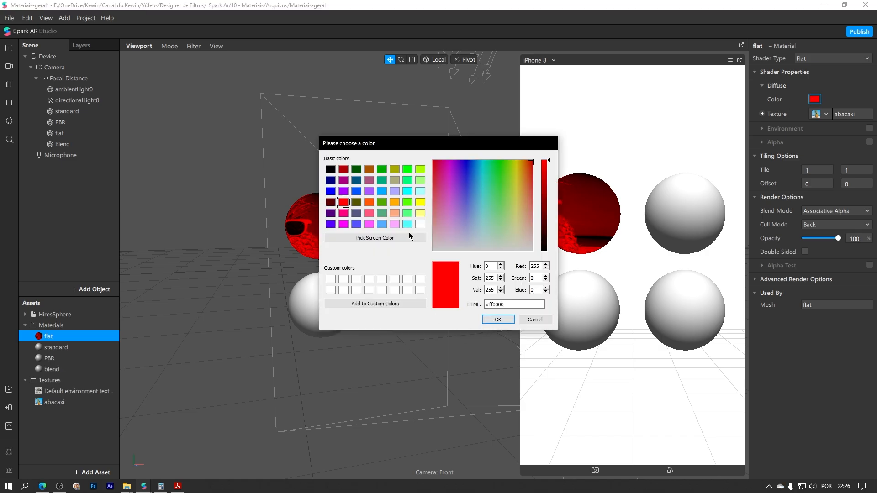
left_click(420, 224)
left_click(497, 319)
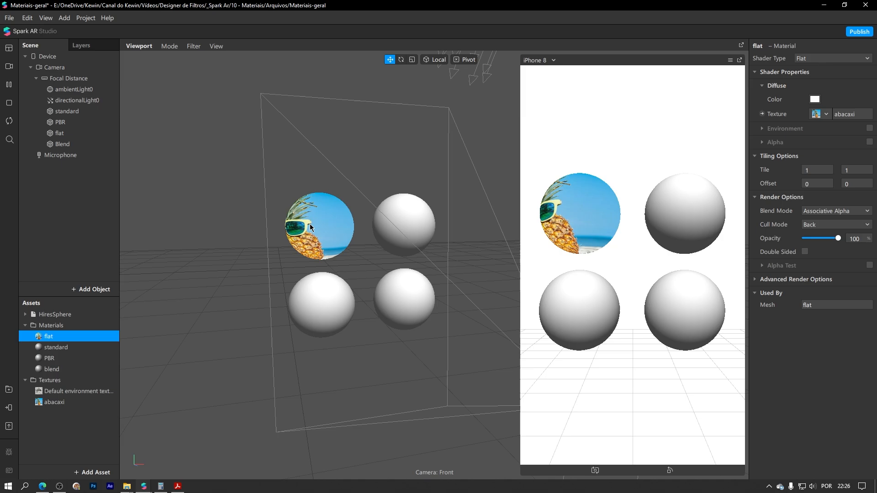
Enable the flat material's Environment property and view its type choices.
left_click(785, 129)
left_click(869, 129)
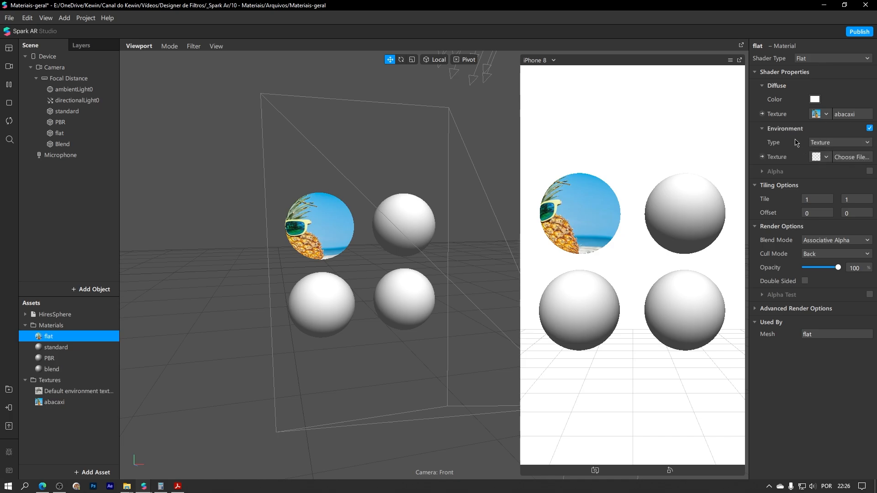
left_click(826, 143)
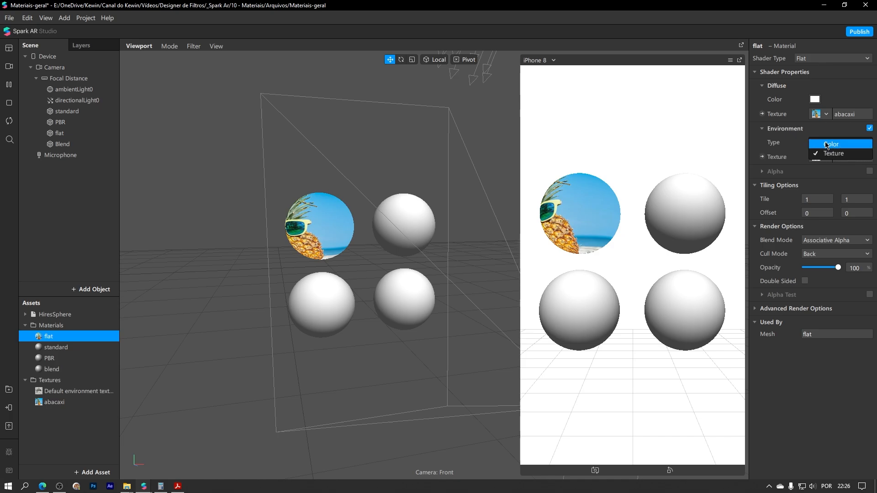
left_click(791, 135)
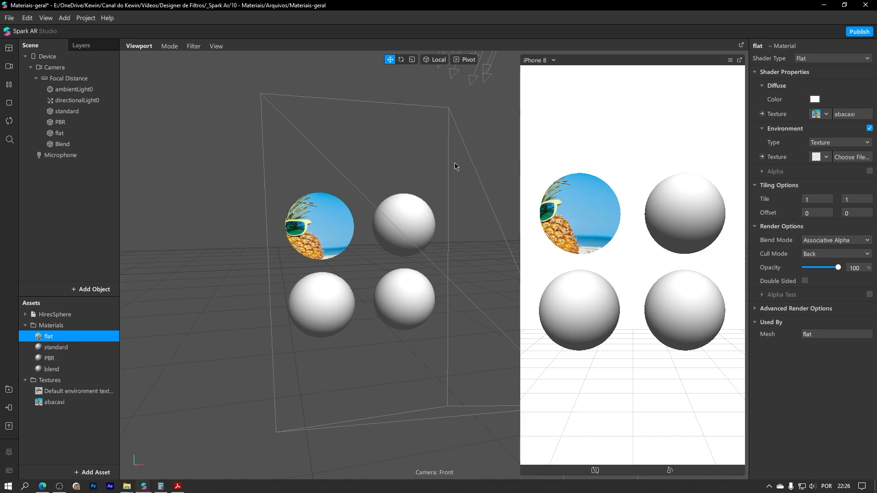
scroll(453, 161, "down", 5)
scroll(453, 169, "up", 4)
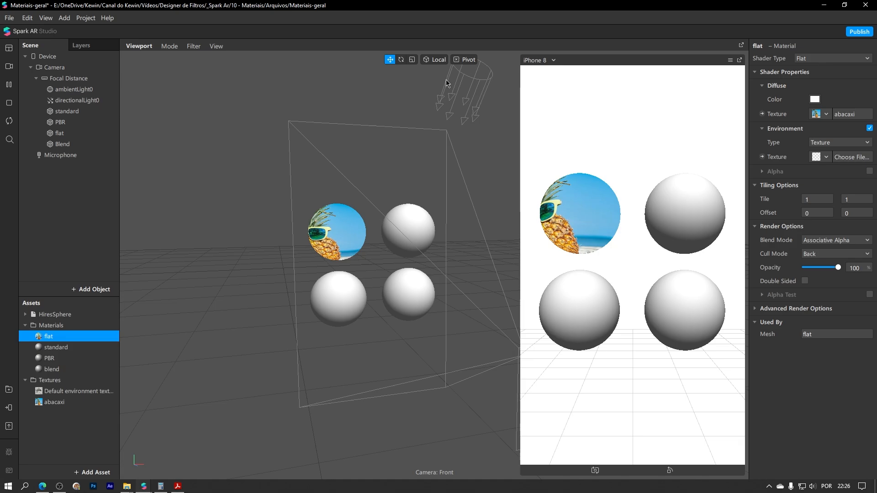
Set the flat material's Environment type to Color.
scroll(332, 188, "up", 4)
left_click_drag(287, 209, 375, 216, "alt")
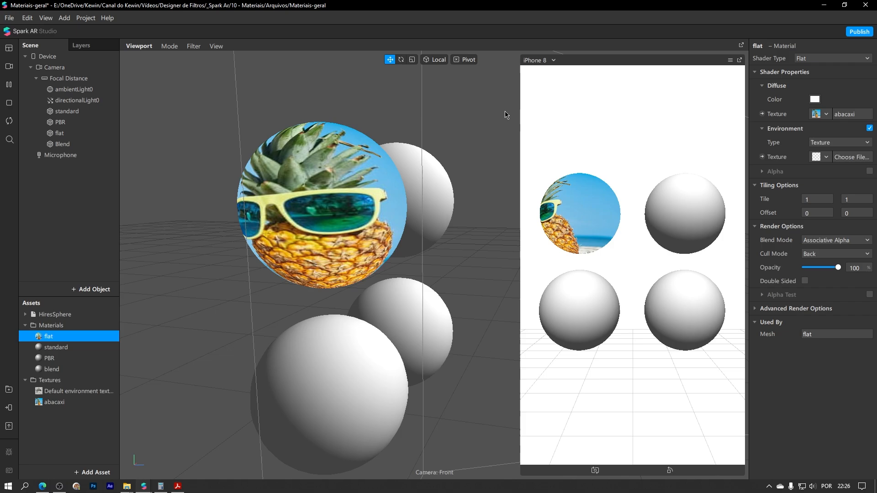
left_click(818, 143)
left_click(825, 147)
left_click(825, 147)
left_click(825, 145)
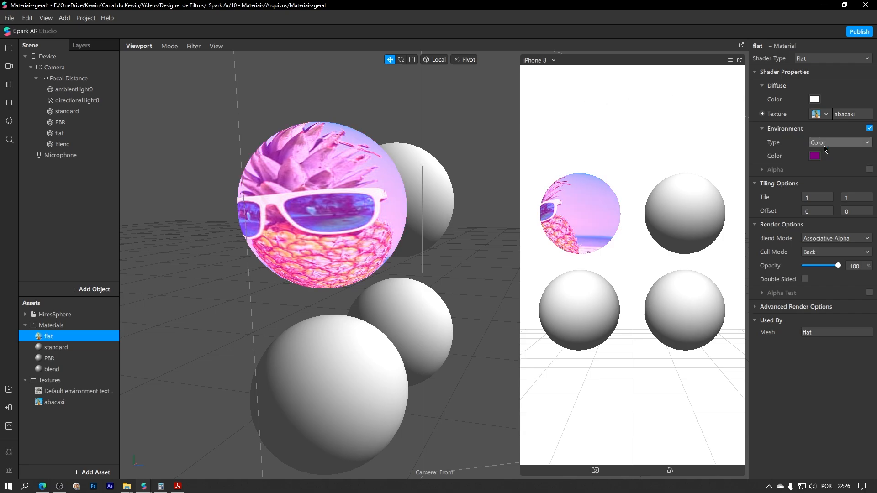
Set the flat material's Environment color to orange.
left_click(815, 155)
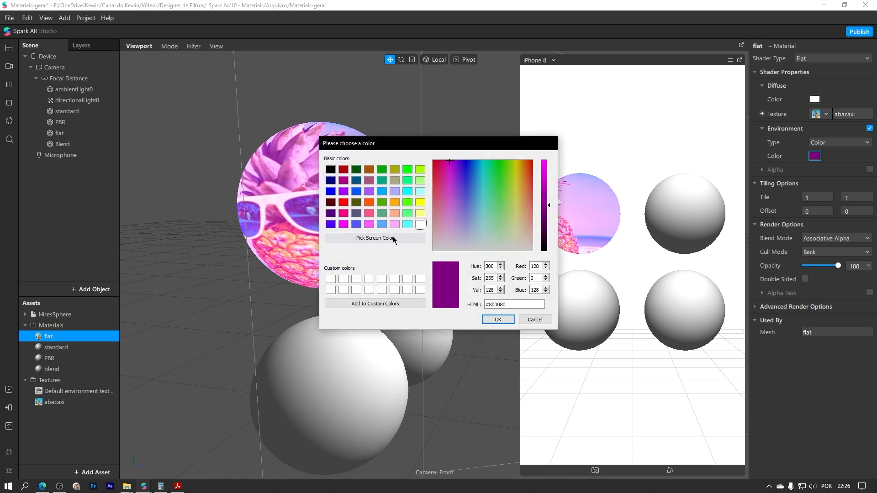
left_click(369, 202)
left_click(497, 319)
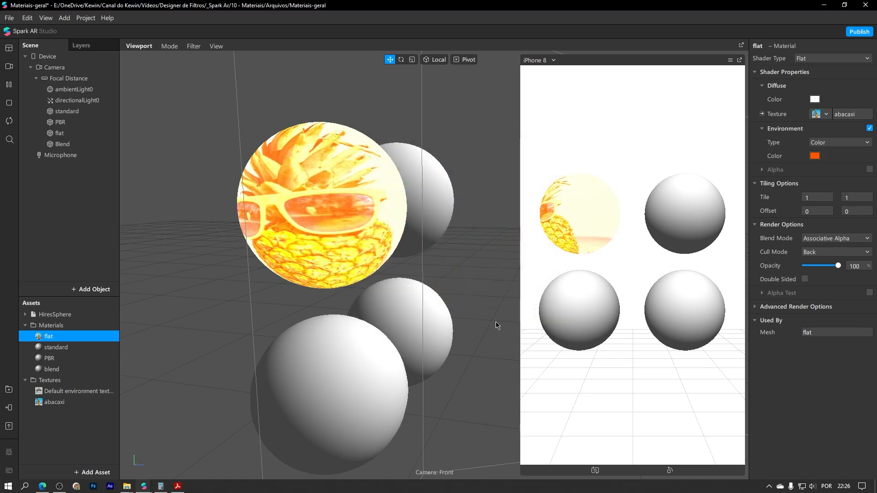
Set the flat material's diffuse color to black (#000000) to isolate the environment color on the sphere.
middle_click_drag(320, 238, 294, 216)
scroll(252, 249, "up", 3)
scroll(340, 294, "up", 5)
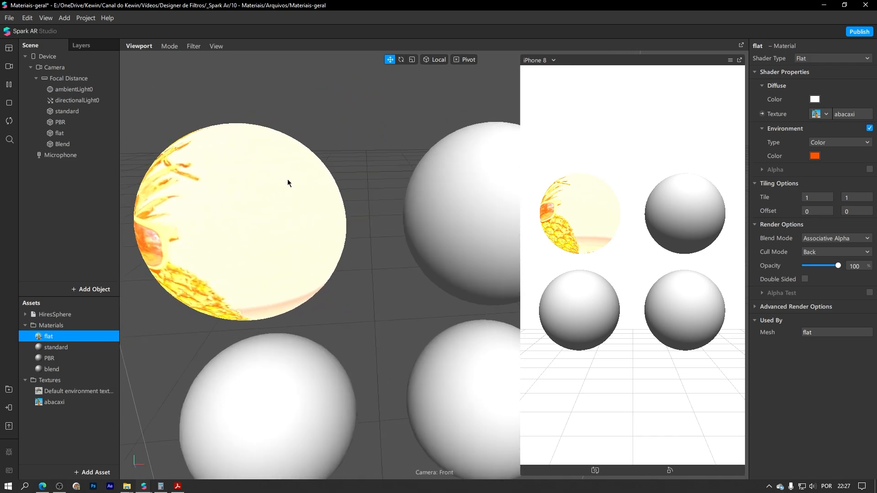
middle_click_drag(235, 253, 411, 239)
left_click(814, 100)
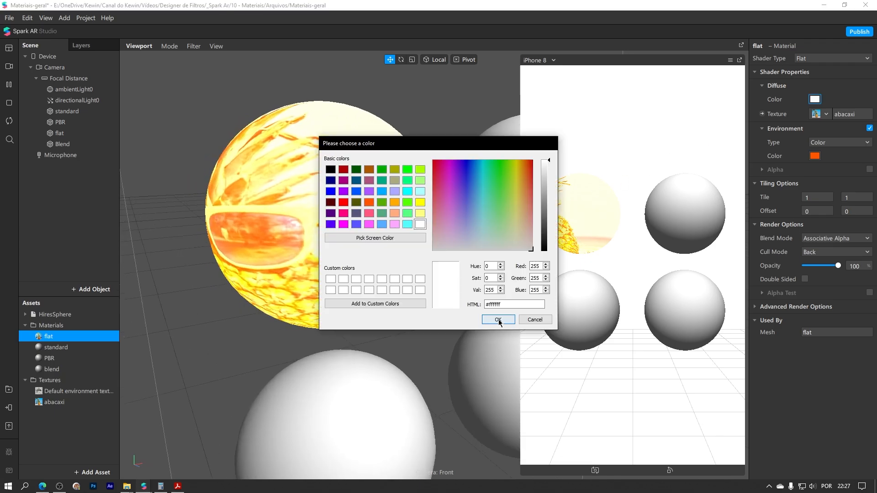
left_click(330, 170)
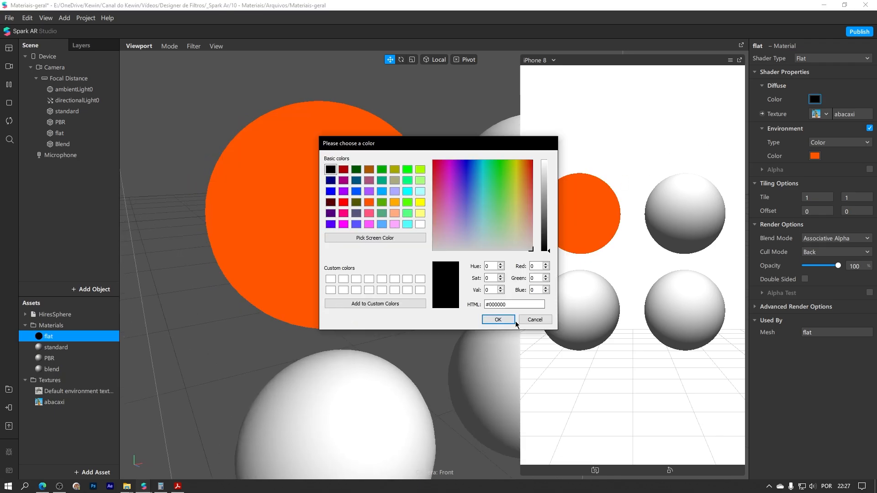
left_click(498, 319)
scroll(423, 281, "down", 3)
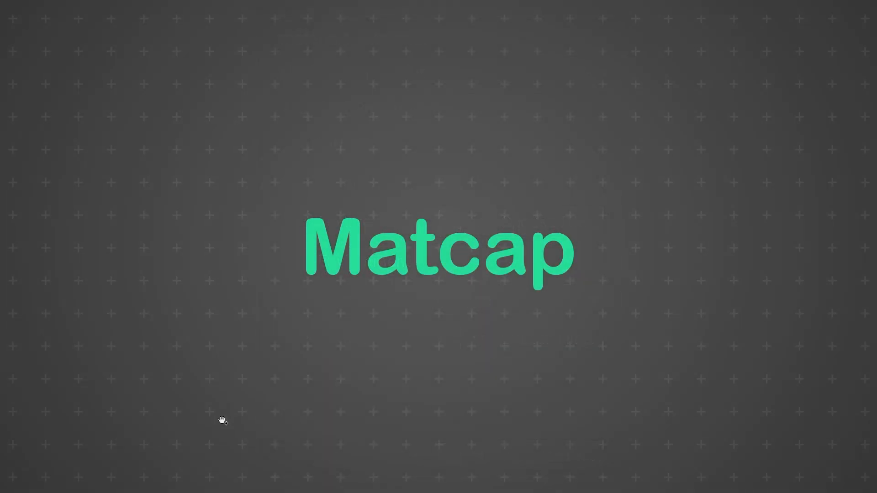
left_click(223, 420)
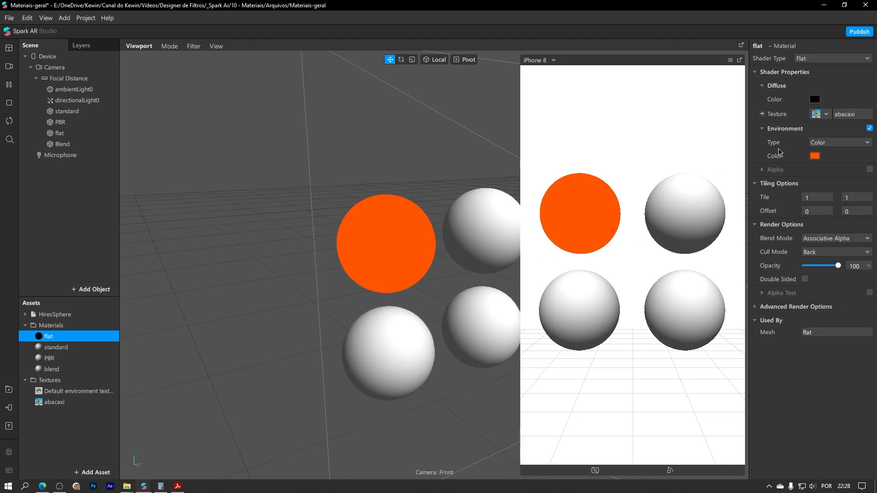
Restore the flat material's diffuse color to white while keeping the abacaxi texture assigned.
left_click(822, 114)
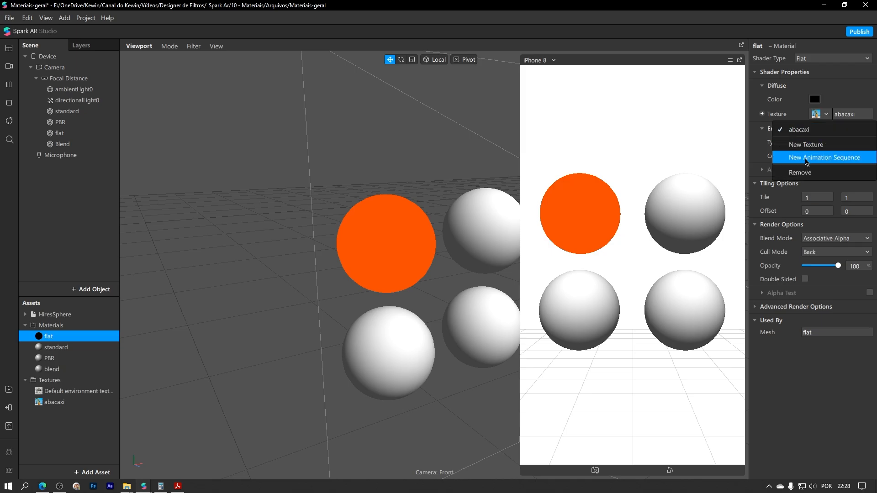
left_click(799, 111)
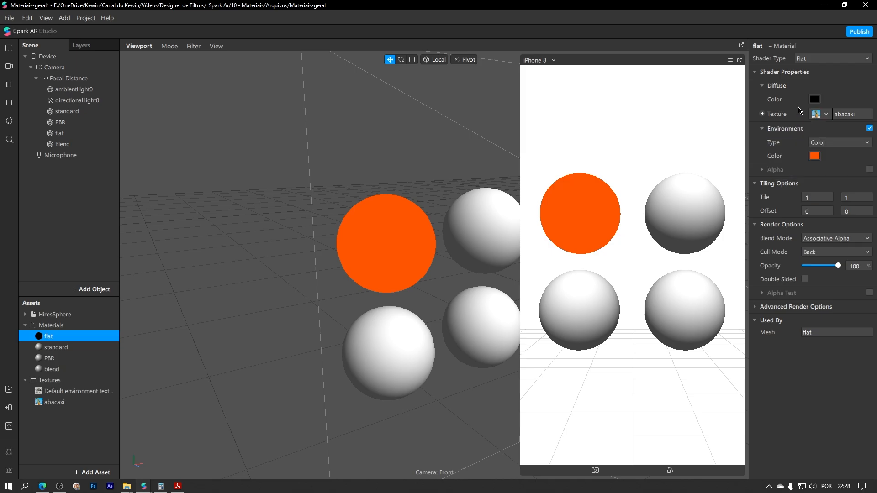
left_click(815, 99)
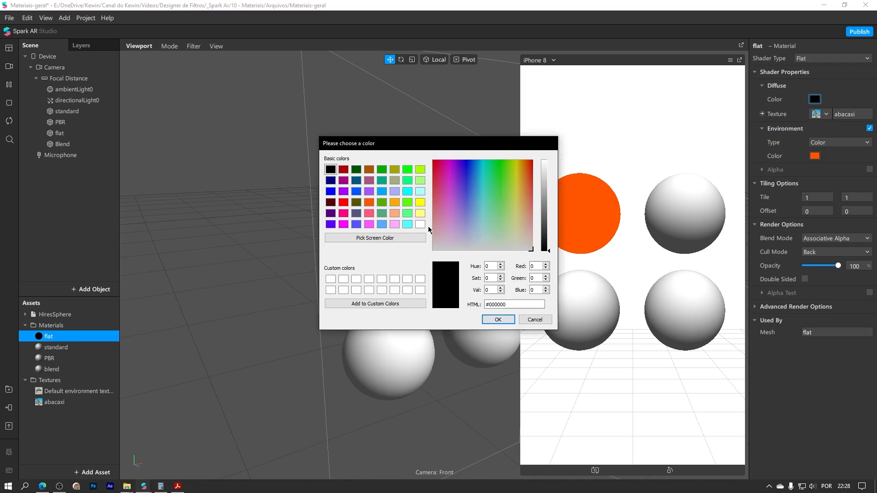
left_click(420, 224)
left_click(495, 319)
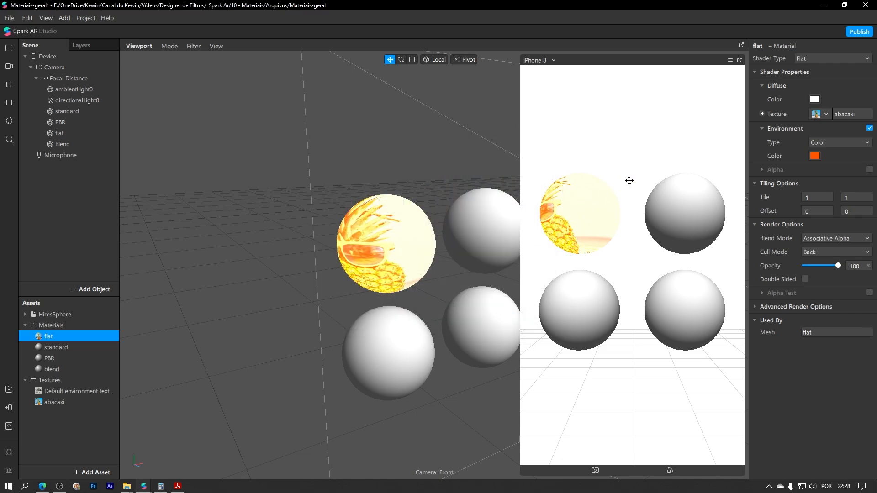
Remove the abacaxi texture from the flat material's diffuse properties.
left_click(820, 114)
left_click(804, 169)
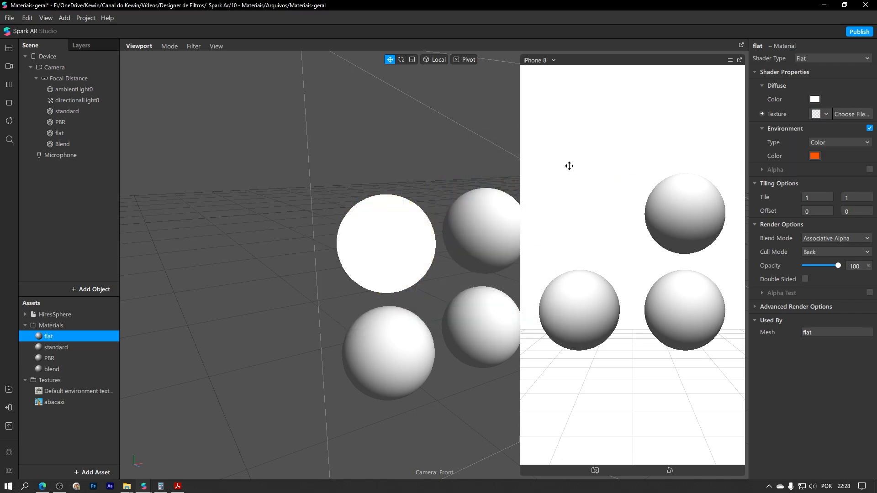
right_click_drag(447, 209, 402, 202)
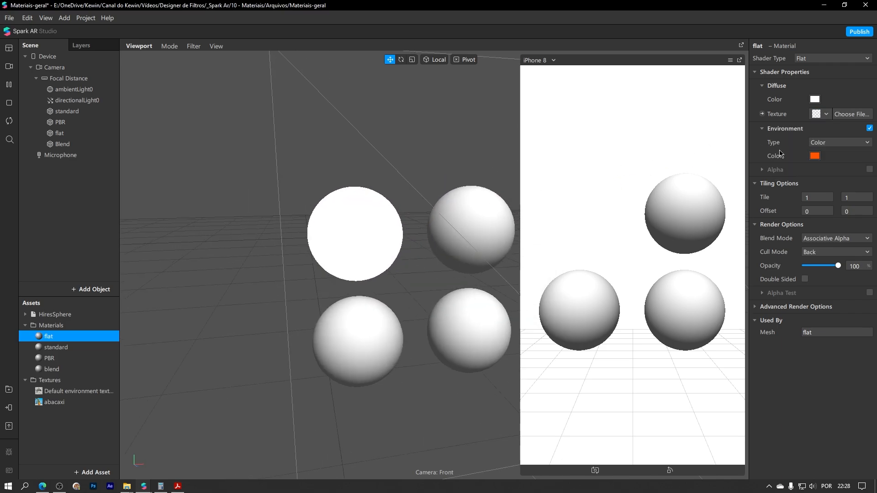
Set the flat material's Environment type to Texture and check the image files available for import without importing one.
left_click(829, 146)
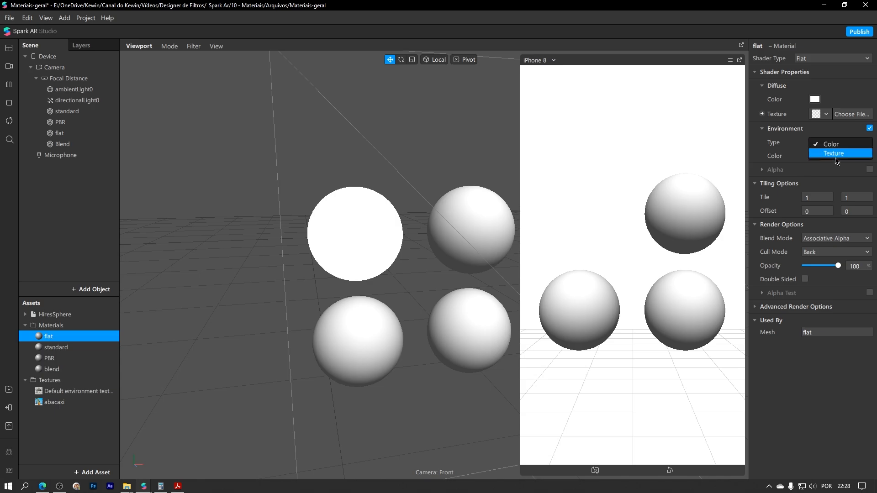
left_click(836, 155)
left_click(837, 160)
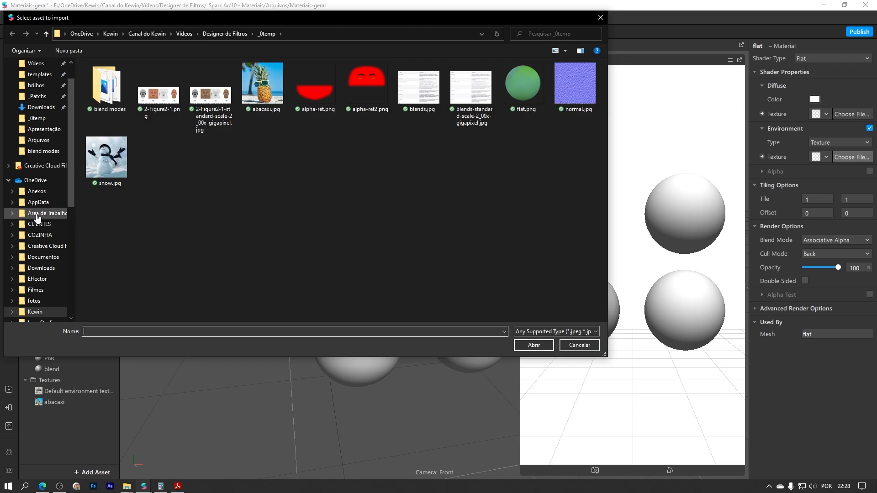
left_click(571, 345)
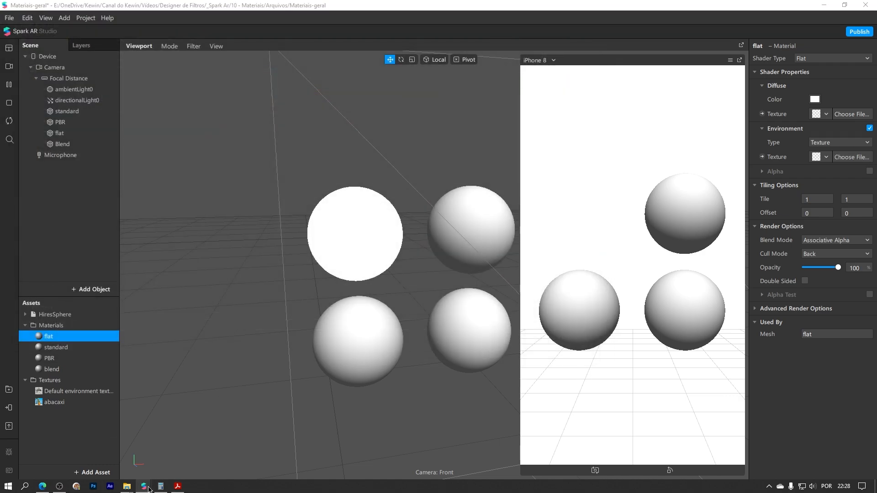
Switch to the open matcap project and show the properties of its flat material.
mouse_move(144, 486)
left_click(192, 458)
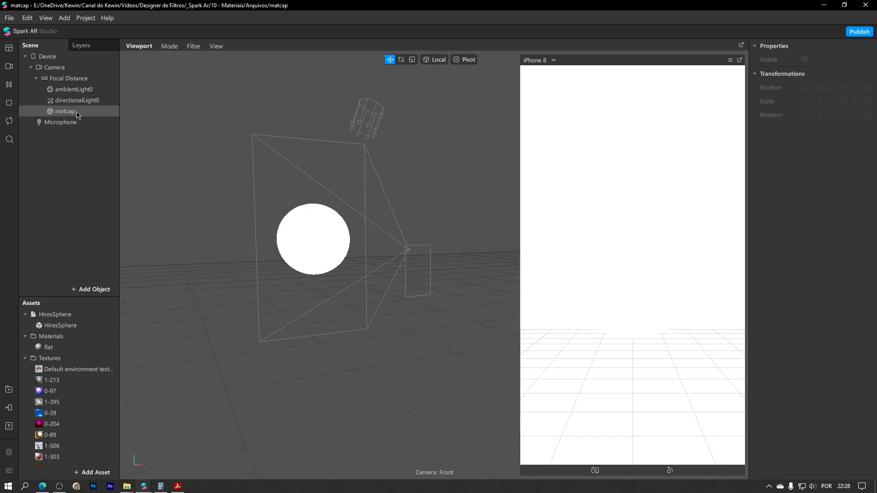
left_click(63, 348)
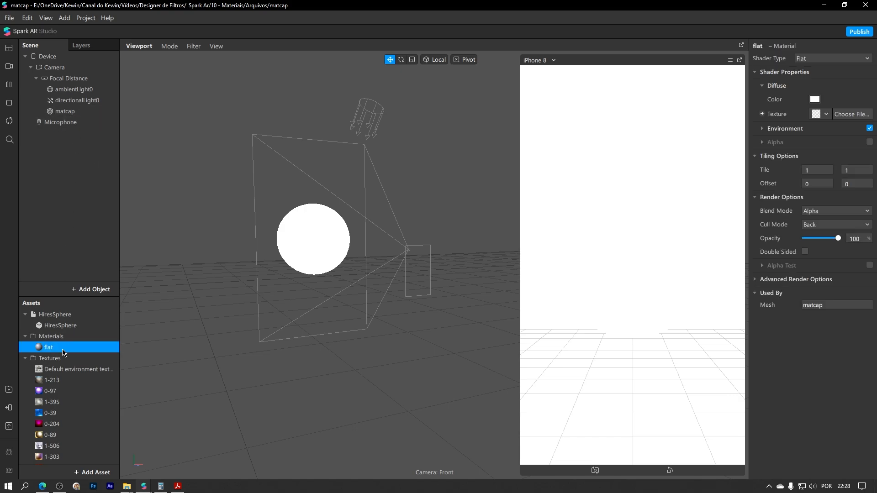
Expand the matcap project's flat material Environment settings and set the type to Texture.
left_click(762, 129)
left_click(827, 143)
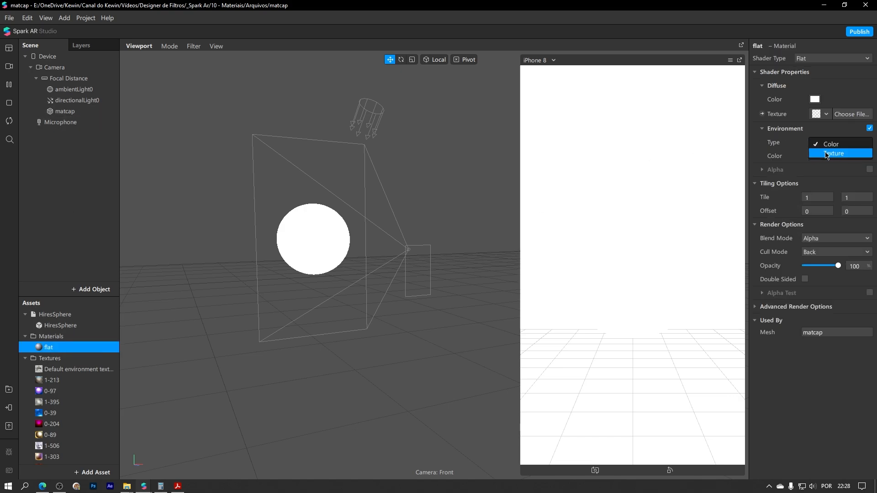
left_click(831, 153)
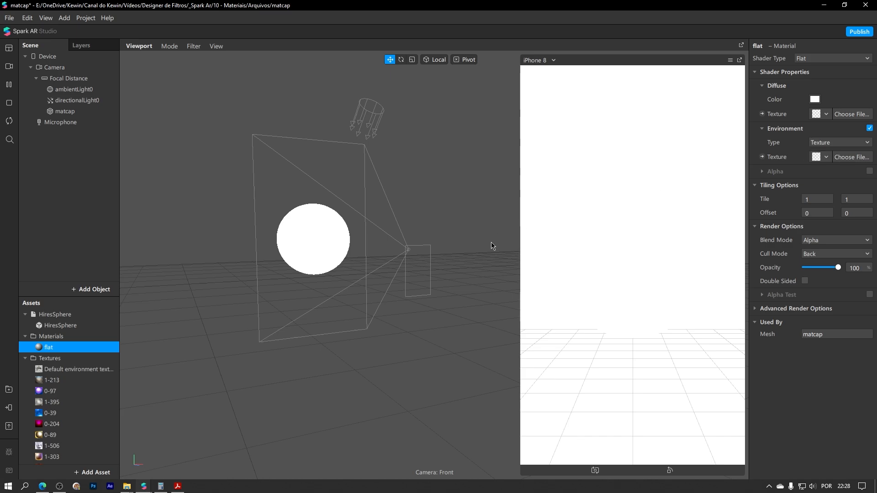
Preview the imported matcap textures one by one, from 1-213 through 1-303, and return to the golden 0-89.
left_click(60, 381)
left_click(64, 393)
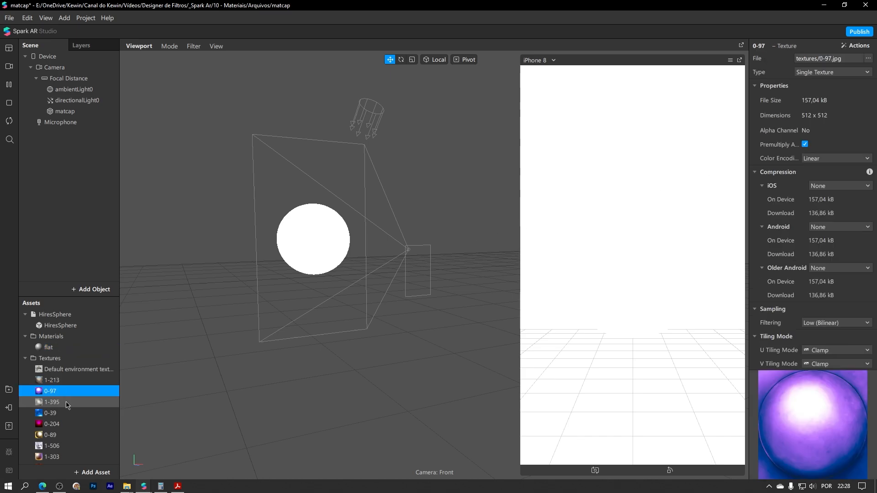
left_click(64, 402)
left_click(64, 410)
left_click(64, 425)
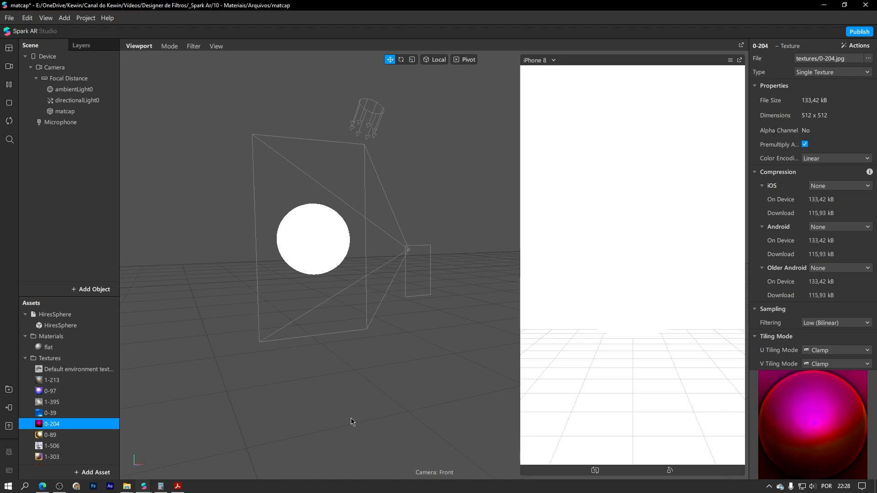
left_click(53, 436)
left_click(54, 448)
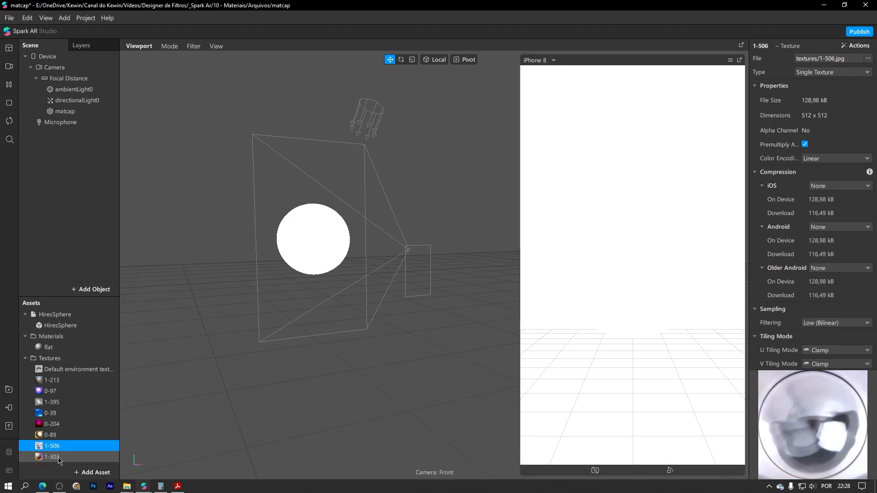
left_click(58, 456)
left_click(59, 446)
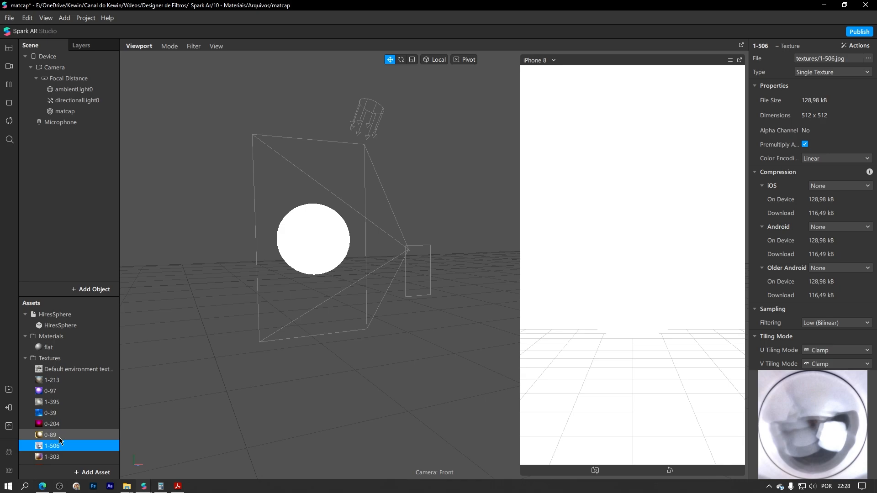
left_click(59, 435)
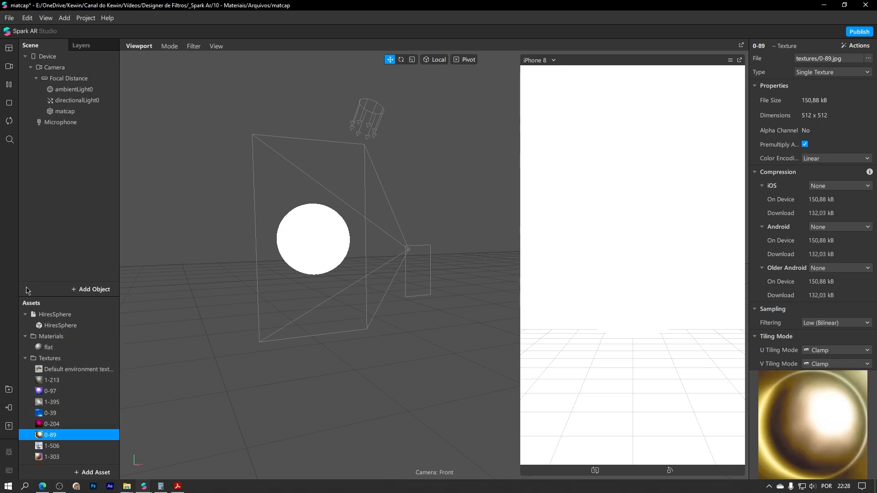
Assign texture 0-89 as the flat material's Environment texture.
left_click(53, 349)
left_click(762, 129)
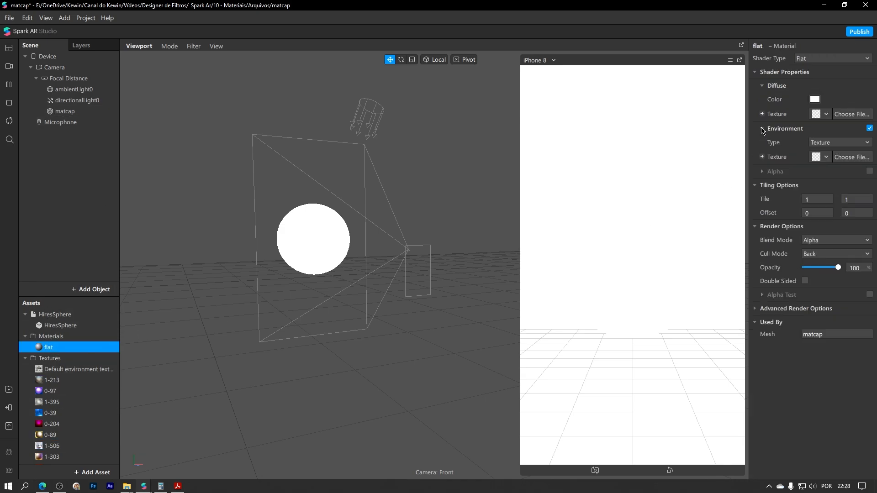
left_click(819, 157)
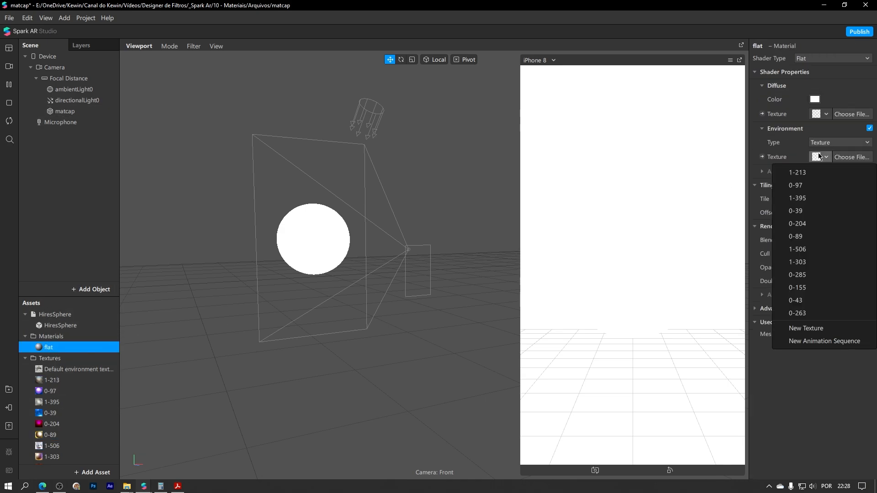
left_click(803, 235)
Set the flat material's diffuse color to black so only the matcap texture colors the sphere.
scroll(260, 231, "up", 5)
middle_click_drag(255, 230, 375, 261)
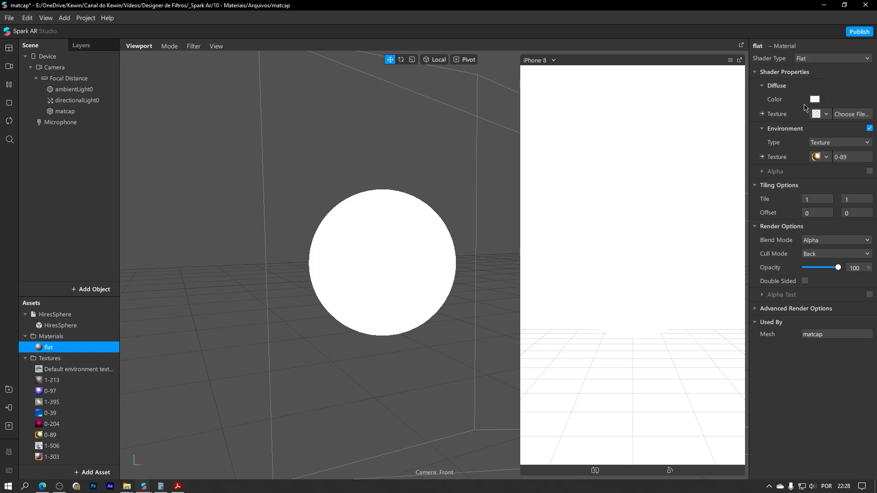
right_click_drag(383, 224, 310, 231)
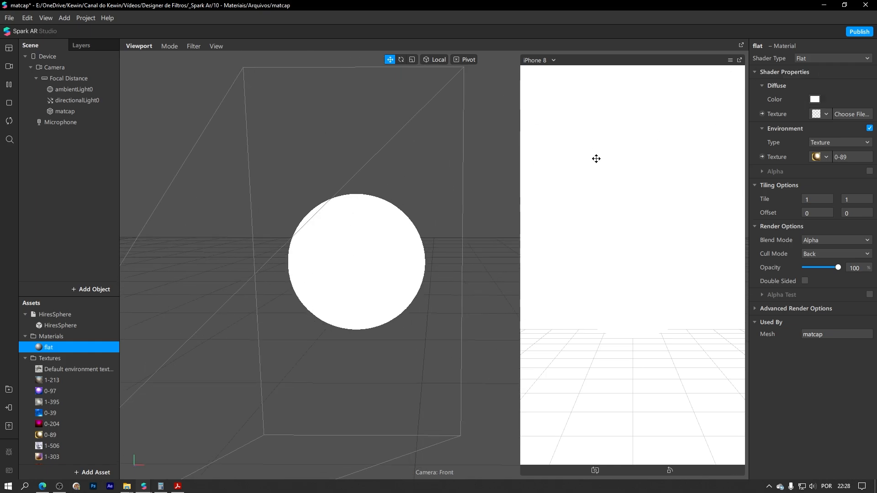
left_click(815, 104)
left_click(330, 170)
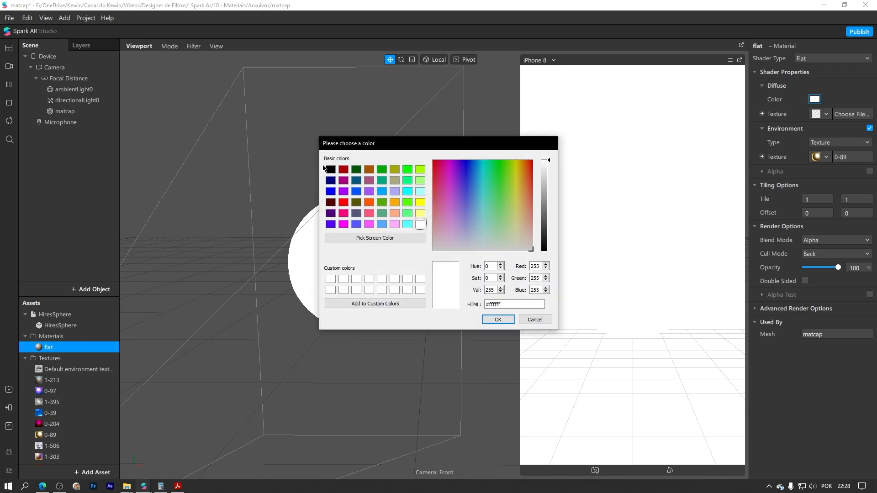
left_click(497, 320)
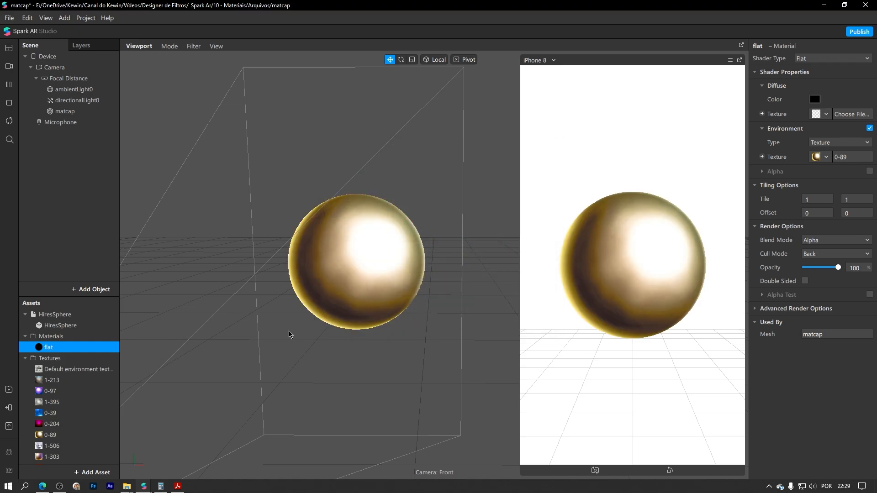
Examine the sphere from another angle and preview texture 0-89 to compare it with the matcap shading.
right_click_drag(289, 332, 414, 266)
scroll(87, 379, "down", 2)
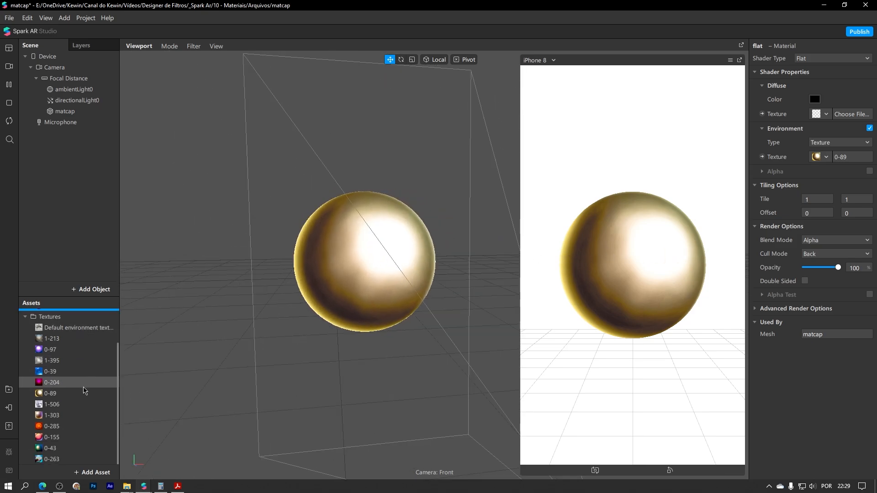
left_click(85, 393)
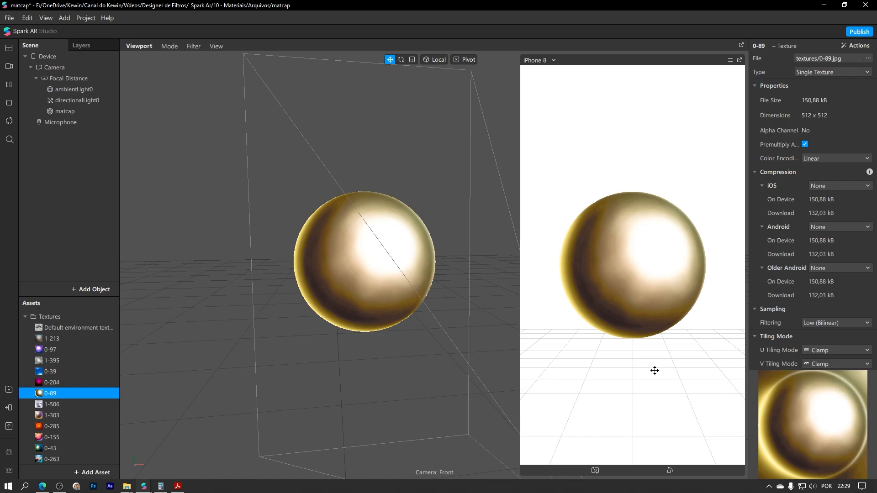
Try rotating the matcap sphere about its vertical axis, comparing the shading from several angles, and undo the rotation.
left_click_drag(374, 284, 383, 325)
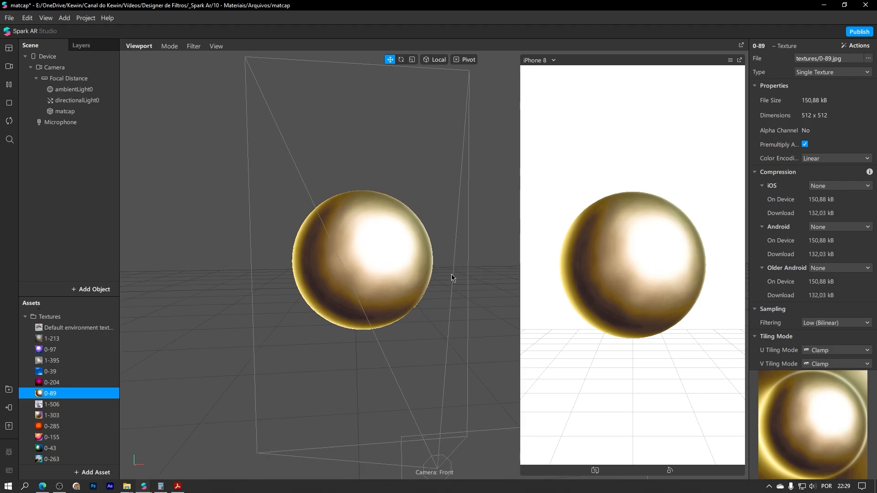
left_click_drag(453, 278, 316, 272)
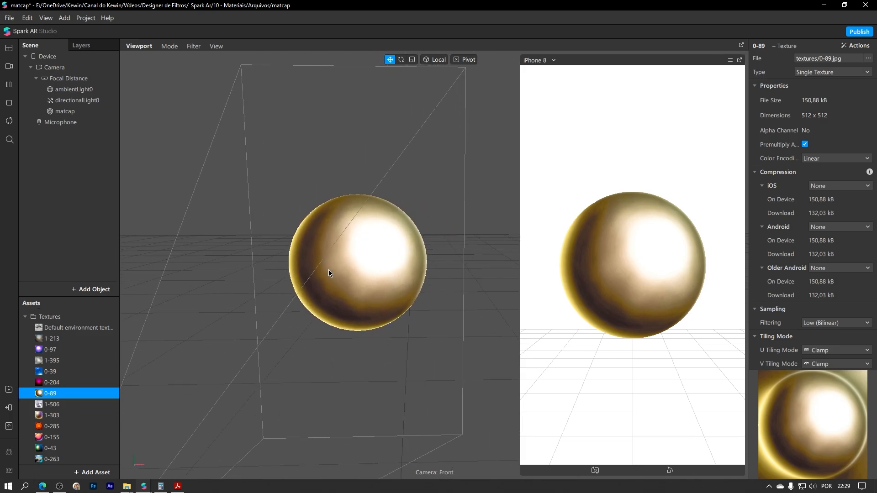
left_click(328, 270)
left_click(401, 59)
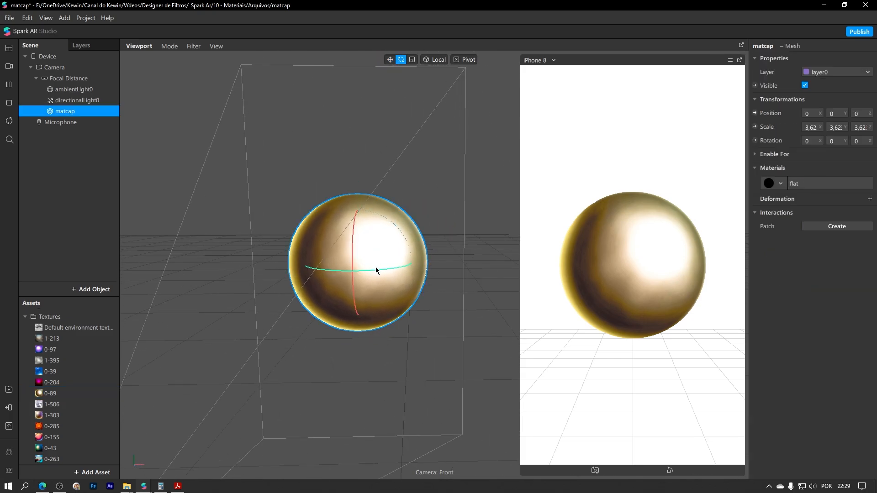
left_click_drag(376, 268, 358, 271)
key("ctrl+z")
Hide ambientLight0 and directionalLight0 together to show the flat material without scene lights.
left_click(798, 187)
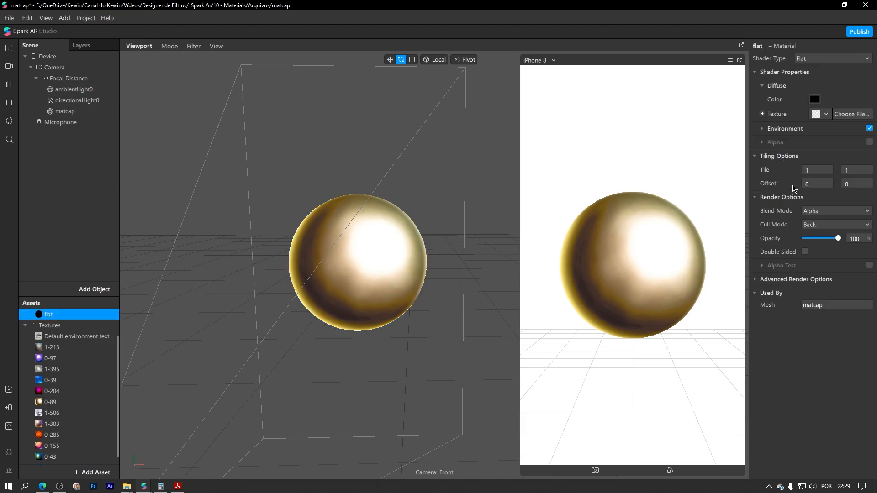
left_click(55, 90)
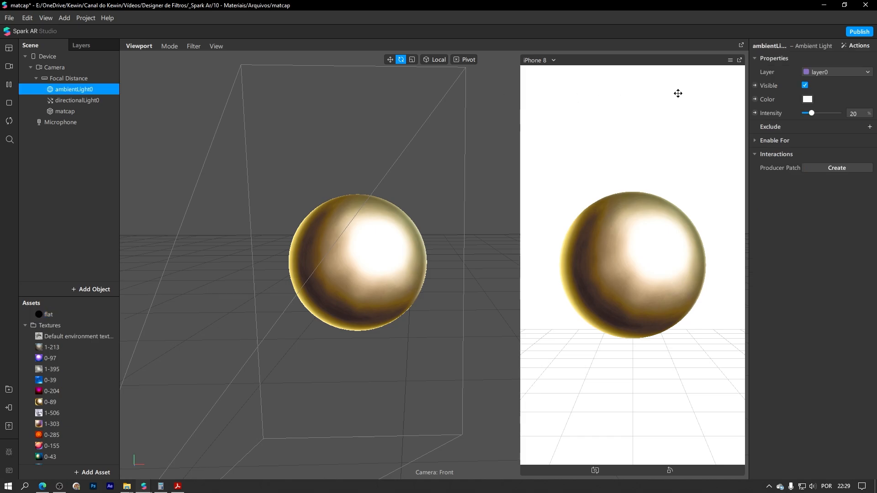
left_click(102, 100, "ctrl")
left_click(805, 85)
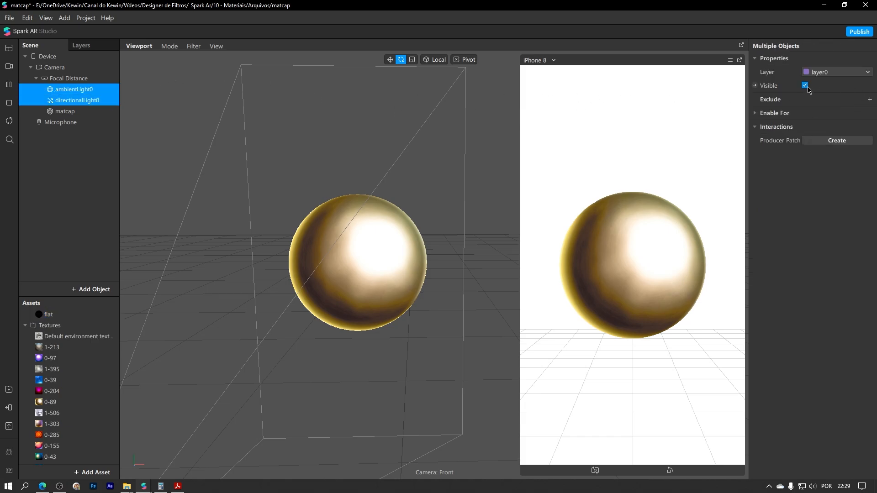
Review the textures available for the flat material's diffuse channel and preview texture 1-395.
left_click(61, 315)
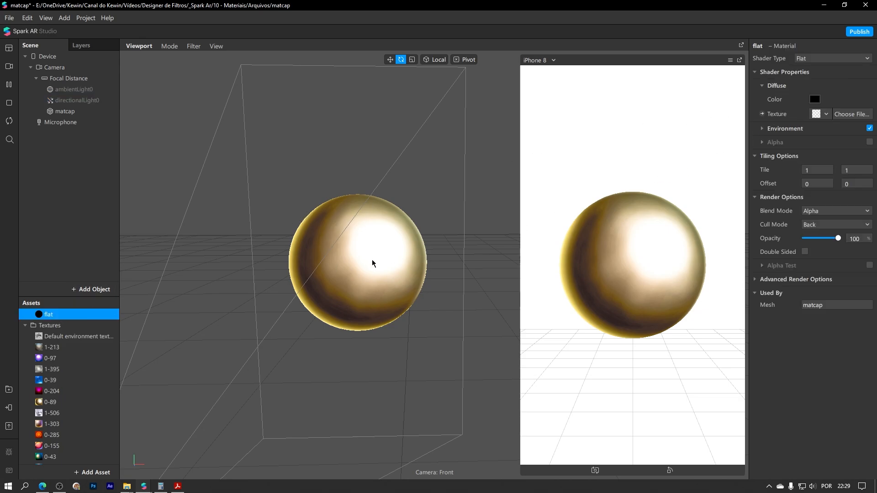
left_click(817, 117)
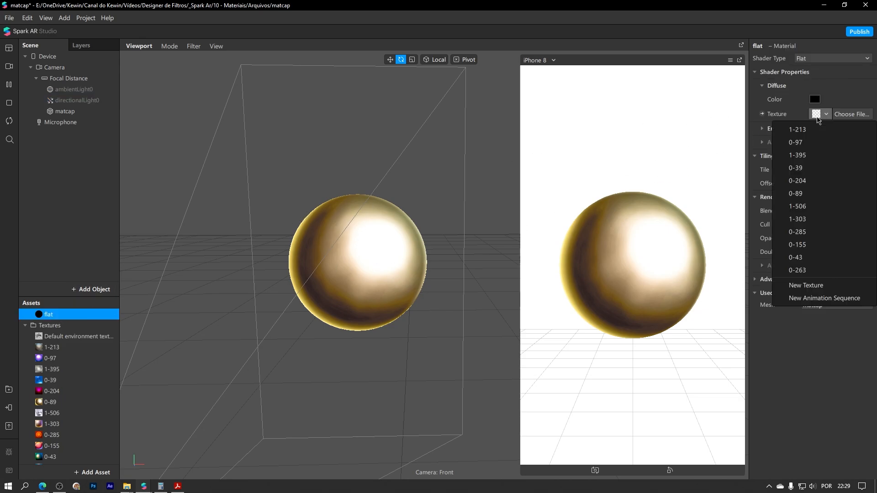
left_click(51, 370)
scroll(45, 370, "down", 1)
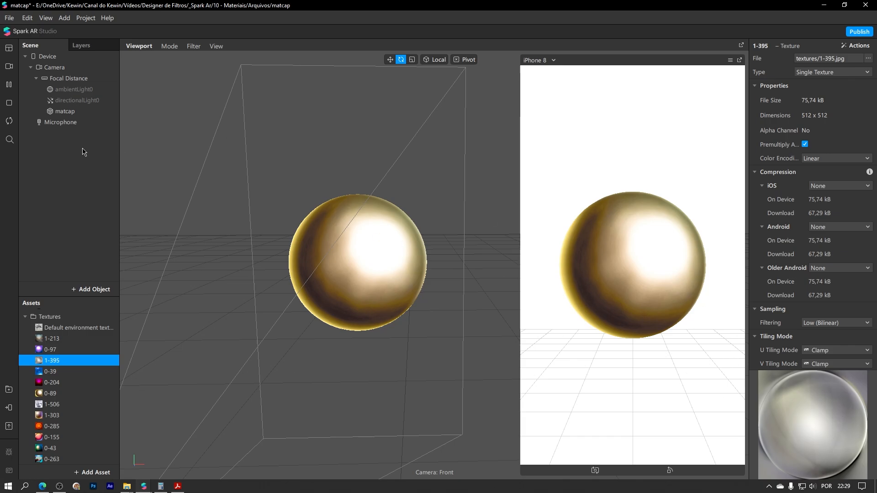
Set the diffuse color of the matcap sphere's flat material to white.
left_click(65, 111)
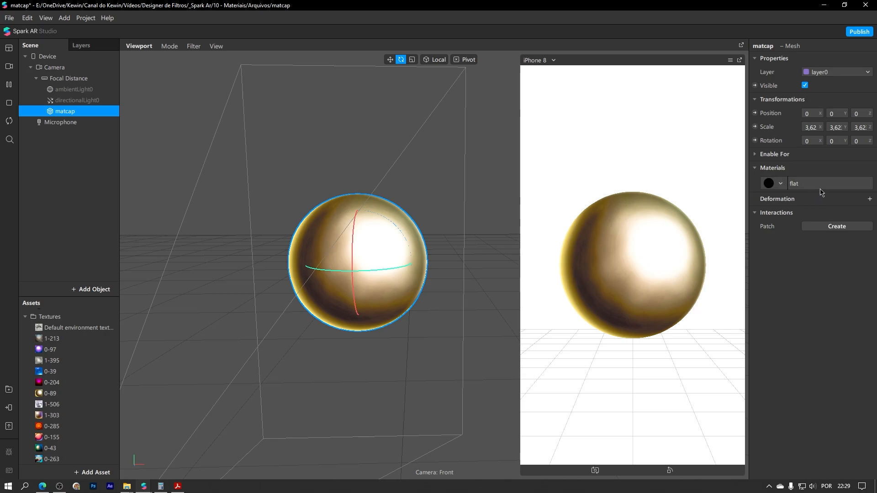
left_click(821, 190)
left_click(814, 99)
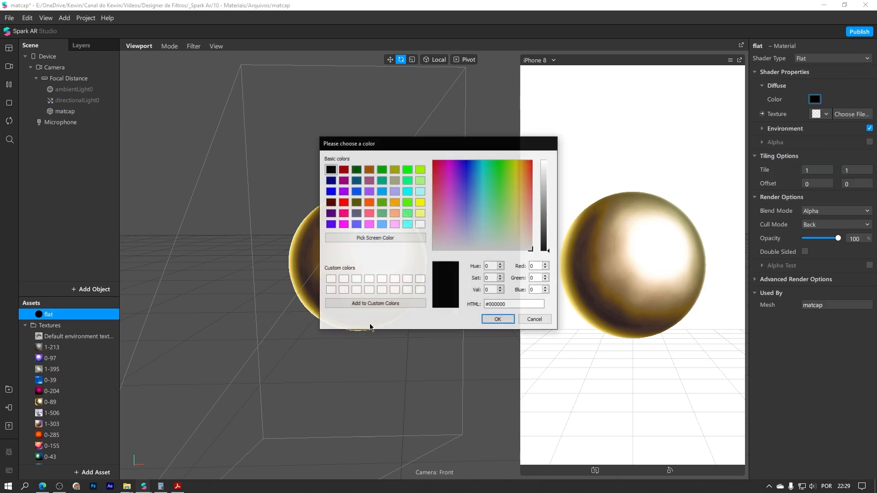
left_click(420, 224)
left_click(498, 320)
Assign texture 1-395 as the flat material's diffuse texture and examine the sphere from different angles.
left_click(816, 114)
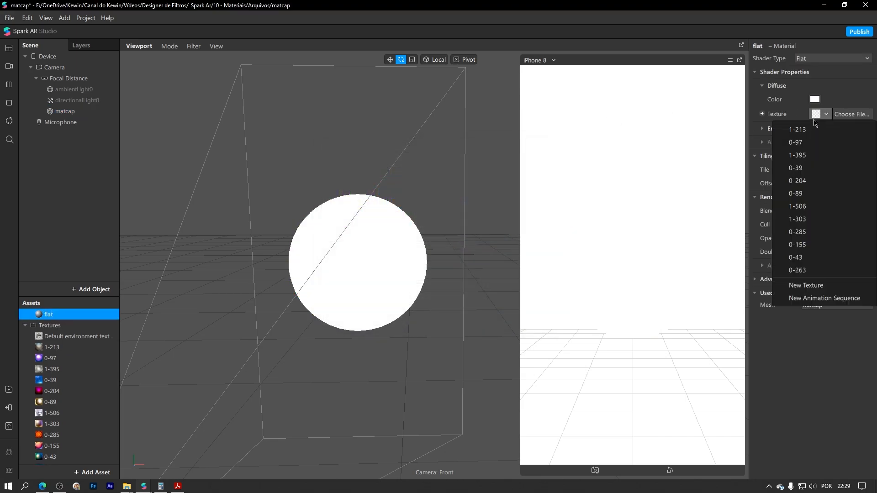
left_click(801, 157)
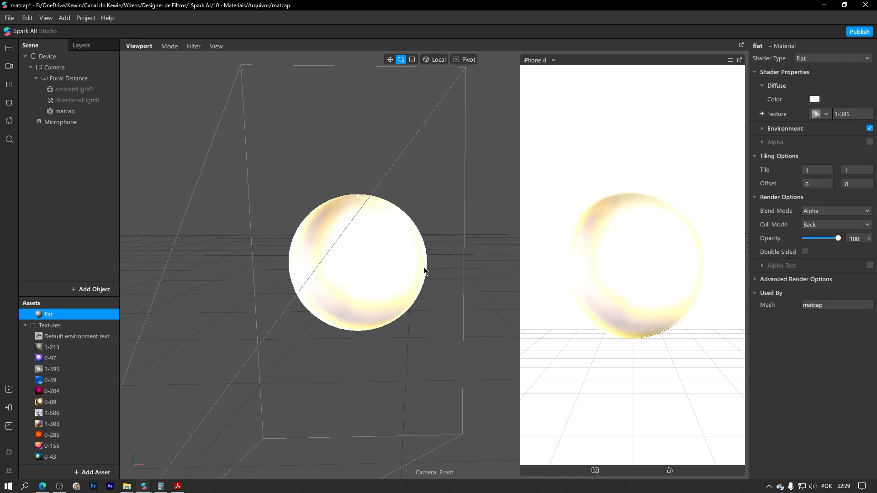
right_click_drag(424, 271, 344, 367)
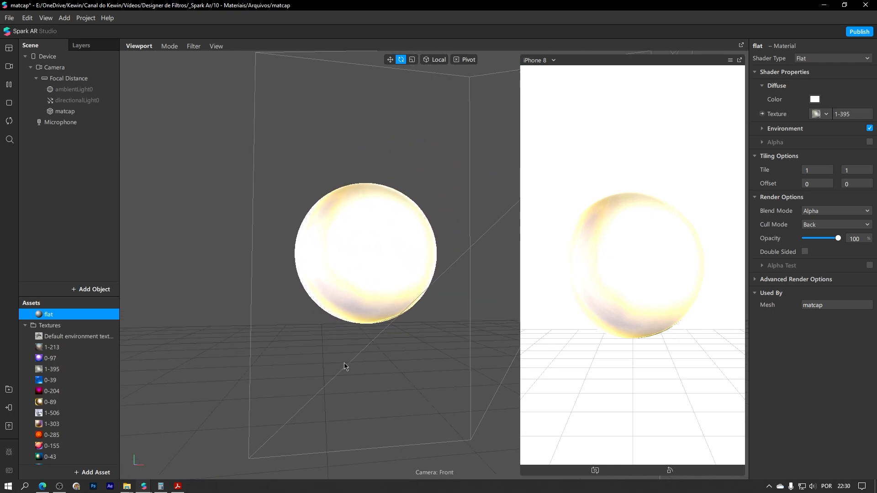
right_click_drag(408, 294, 540, 256)
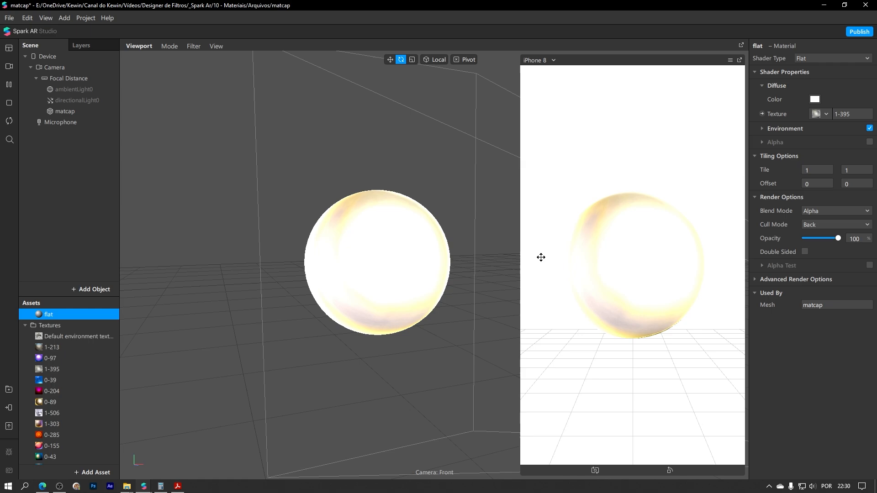
Remove the flat material's diffuse texture and set its diffuse color back to black.
left_click(817, 114)
left_click(788, 314)
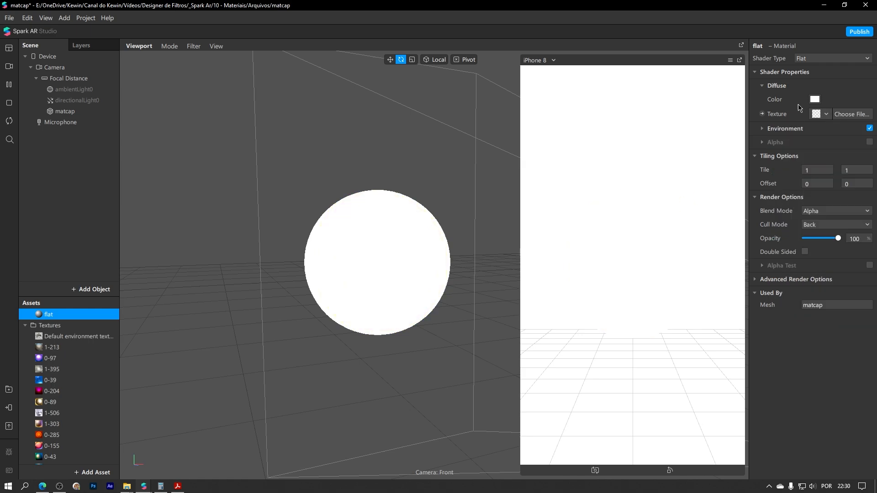
left_click(815, 99)
left_click(330, 170)
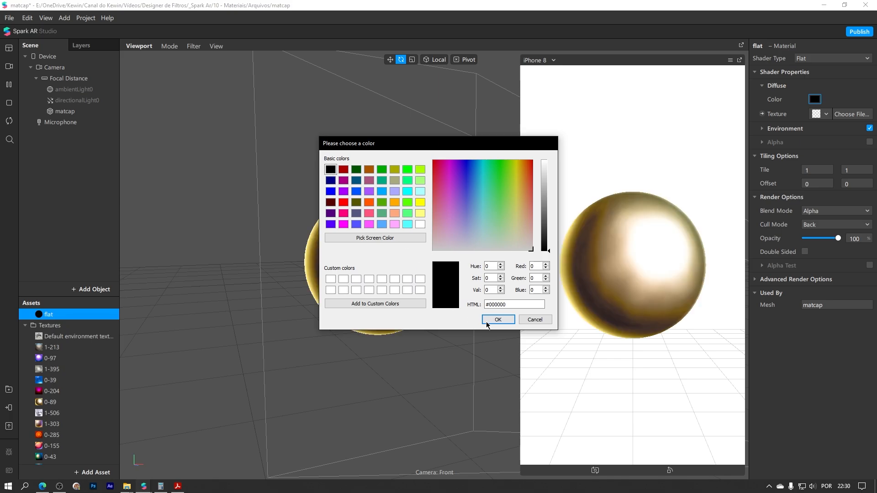
left_click(497, 320)
right_click_drag(419, 313, 353, 283)
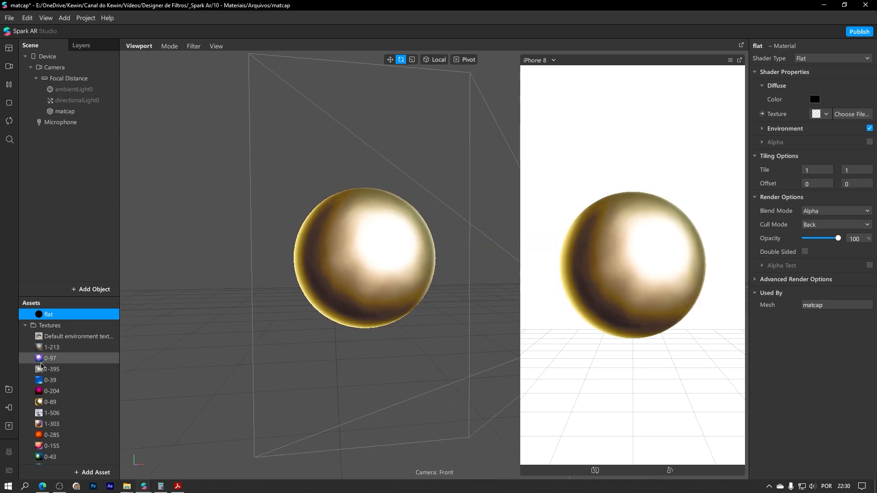
Set the flat material's Environment texture to 0-97 and check the shading from another angle.
left_click(763, 129)
left_click(820, 157)
left_click(806, 185)
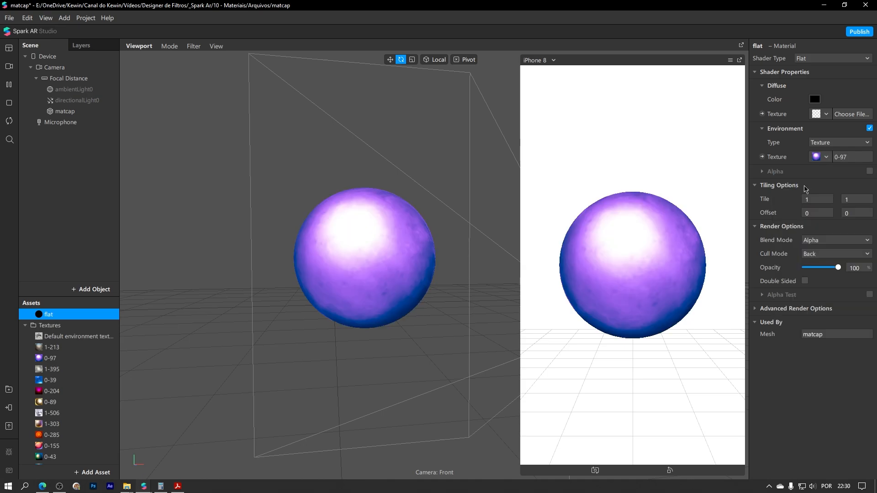
right_click_drag(315, 221, 412, 231)
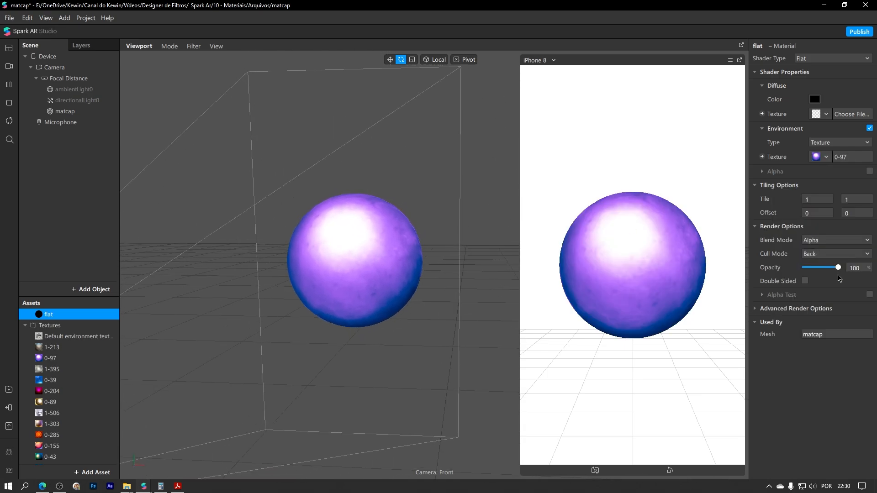
Lower the flat material's opacity to 33%, inspect the translucent sphere, and restore the opacity to 100%.
left_click_drag(842, 272, 816, 272)
right_click_drag(380, 252, 874, 269)
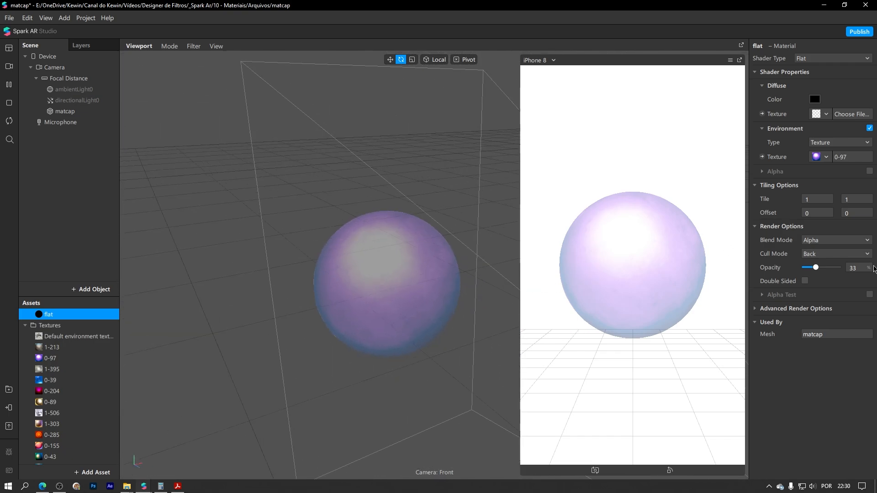
left_click_drag(817, 272, 843, 271)
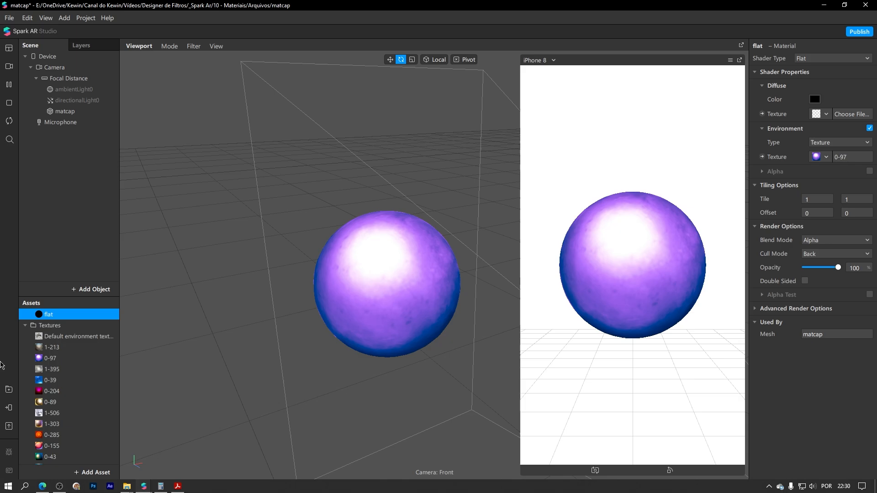
View the 3D Shapes collection in the AR Library and close the library.
left_click(9, 391)
left_click(465, 287)
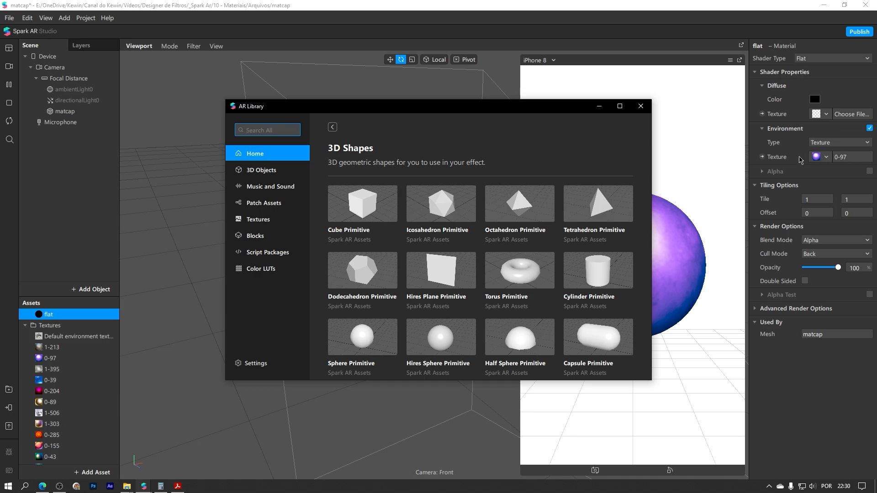
left_click(641, 106)
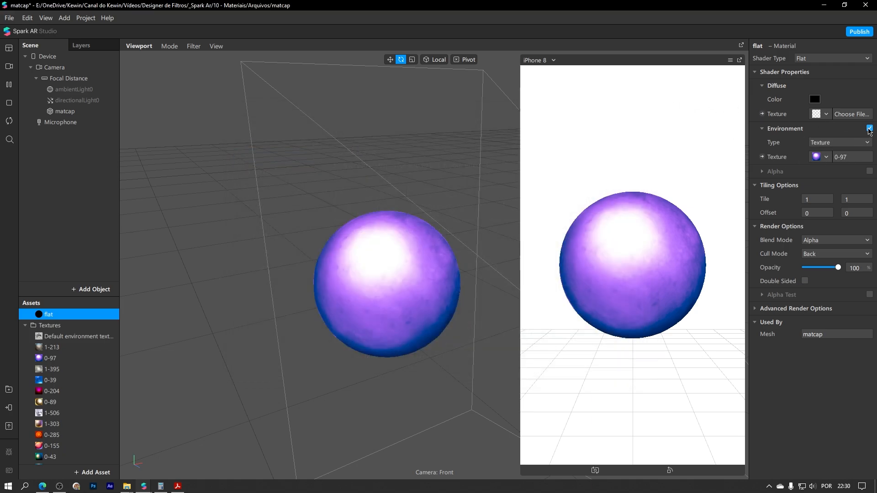
Disable the flat material's Environment option and set its diffuse color to white.
left_click(869, 128)
left_click(815, 100)
left_click(420, 224)
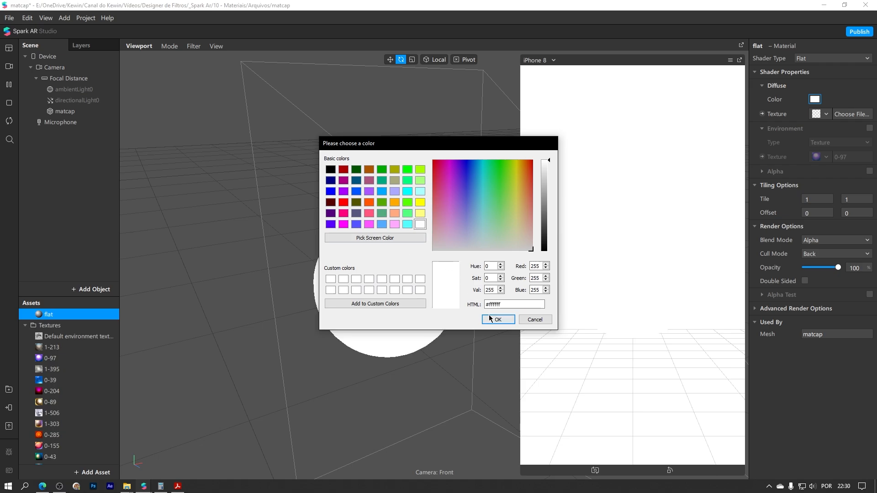
left_click(497, 319)
Assign texture 0-97 as the flat material's diffuse texture and examine how it wraps the sphere from different angles.
left_click(823, 114)
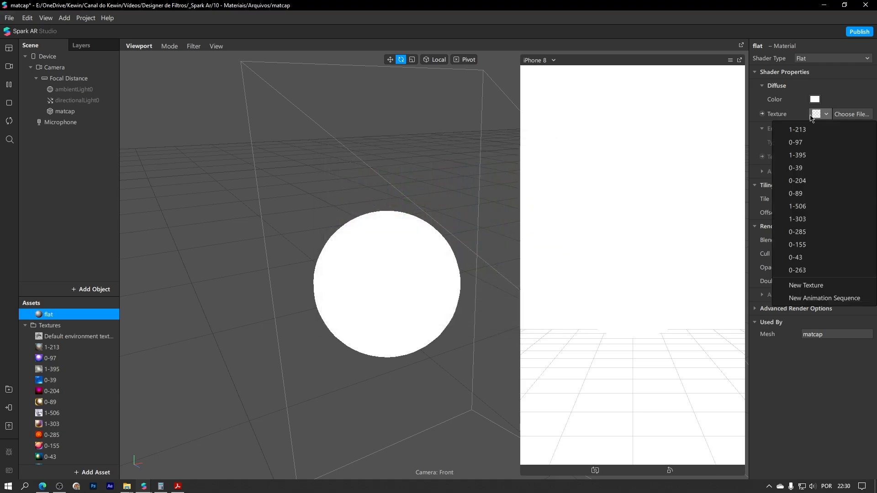
left_click(813, 144)
left_click_drag(369, 245, 141, 311)
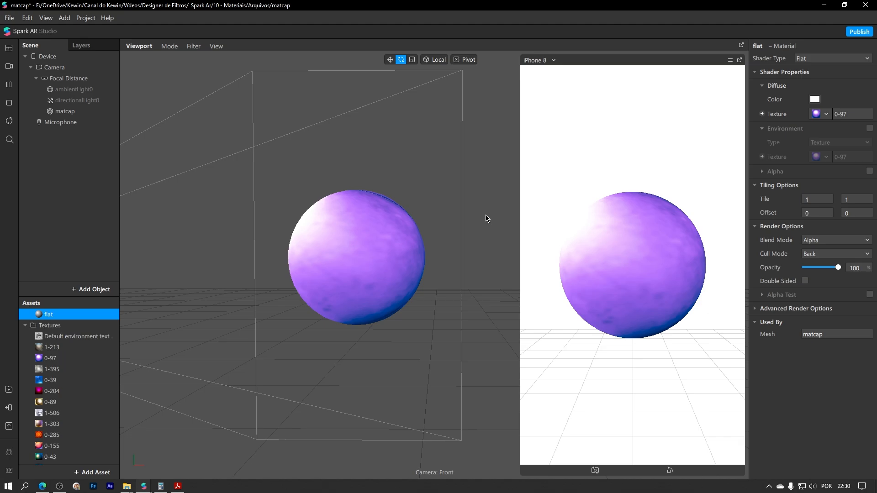
Import the Octahedron Primitive from the AR Library's 3D Shapes into the matcap project and close the library.
left_click(9, 390)
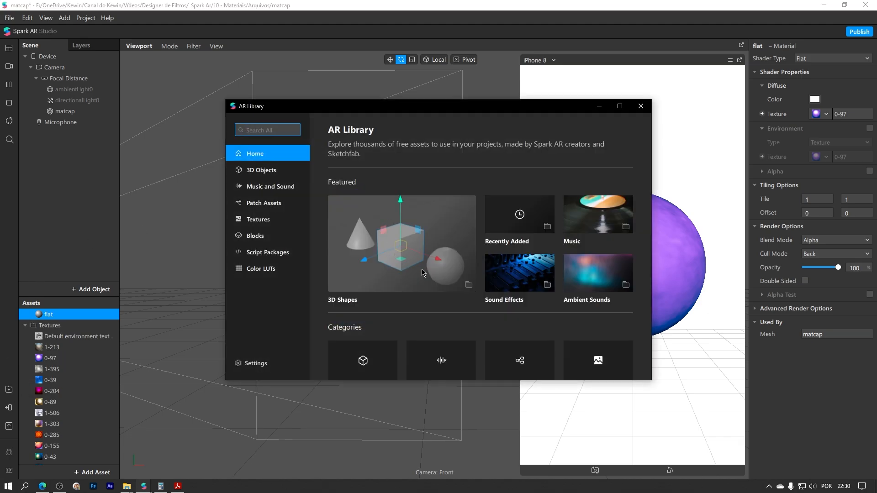
left_click(468, 288)
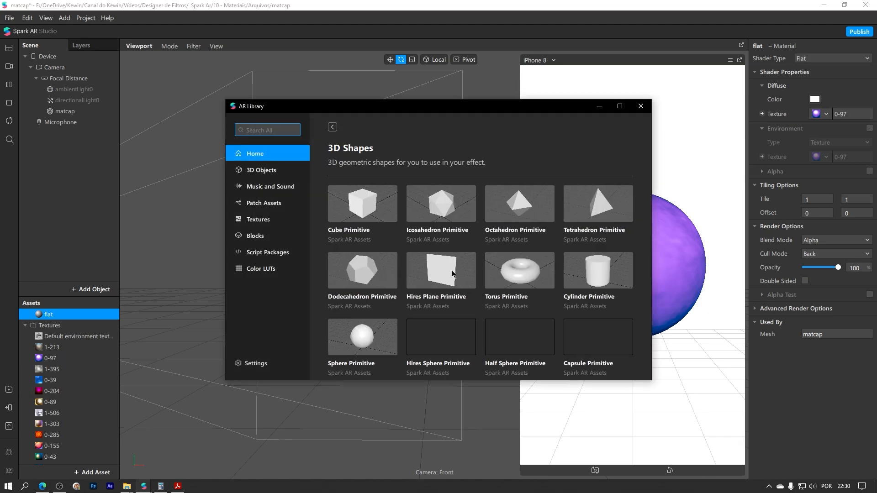
left_click(528, 209)
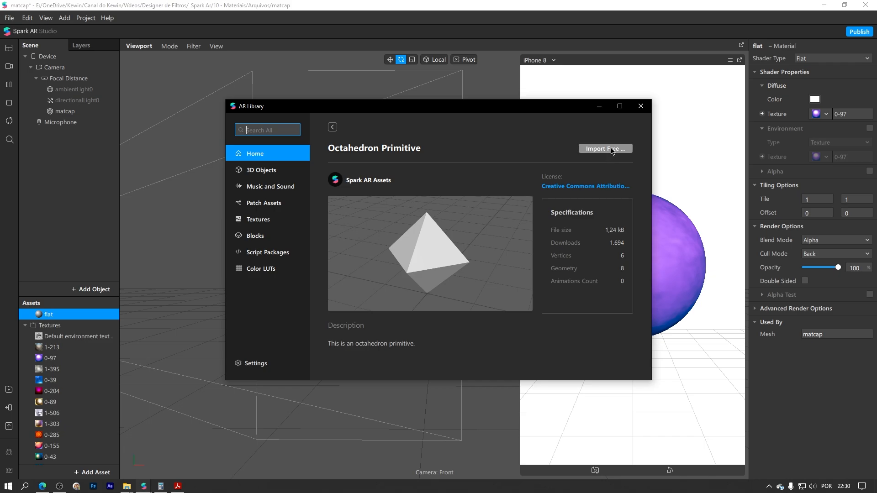
left_click(616, 146)
left_click(606, 170)
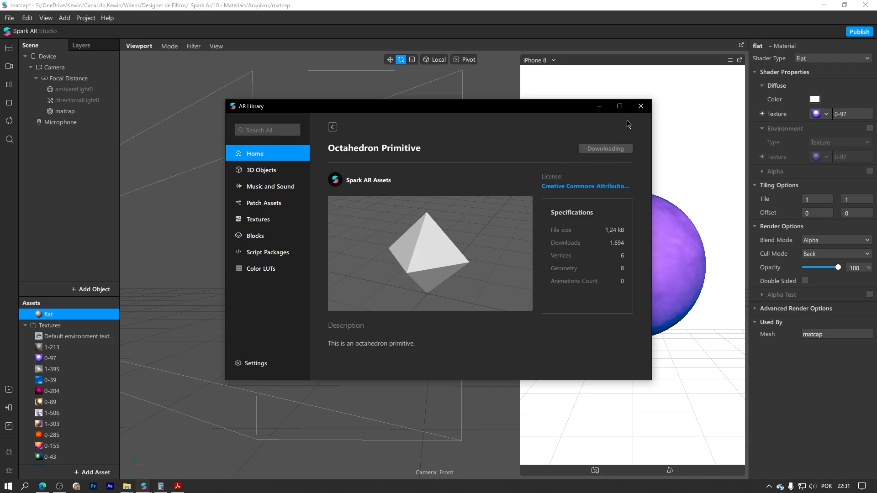
left_click(641, 106)
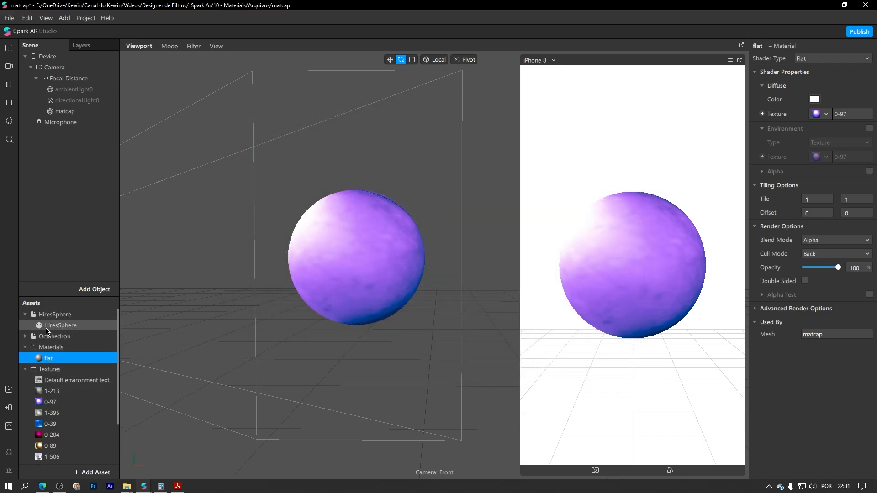
Add the Octahedron to the scene under Focal Distance and move it above the sphere to a Y position of about 0.15.
left_click_drag(51, 339, 66, 189)
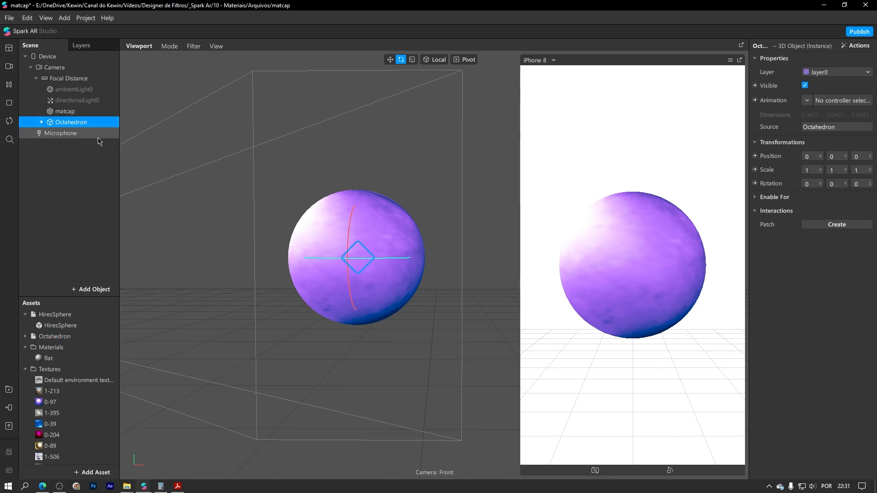
left_click(390, 59)
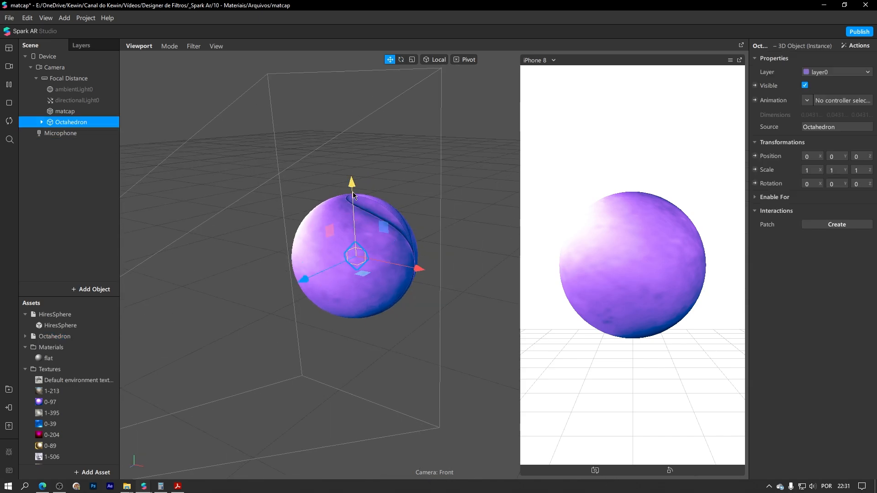
left_click_drag(353, 185, 351, 73)
scroll(322, 182, "up", 4)
middle_click_drag(317, 189, 337, 258)
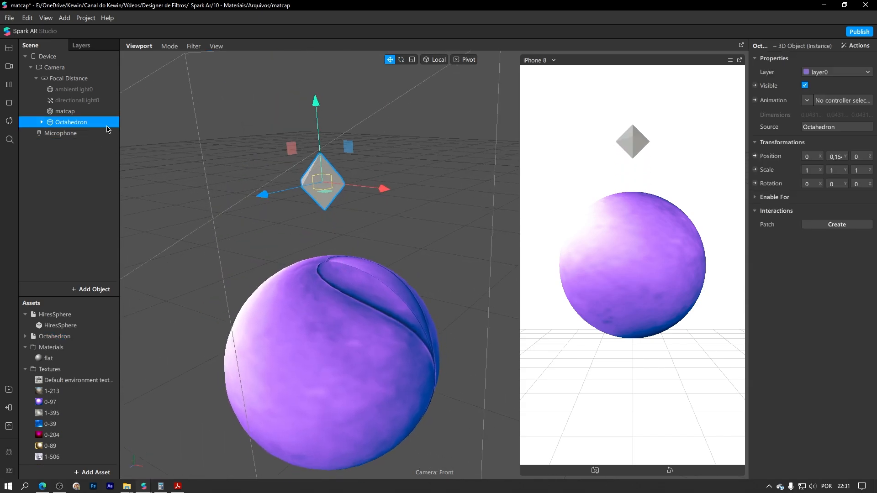
Assign the flat material to the Octahedron mesh and check how the texture wraps around it from several angles.
left_click(41, 122)
left_click(76, 133)
left_click(780, 183)
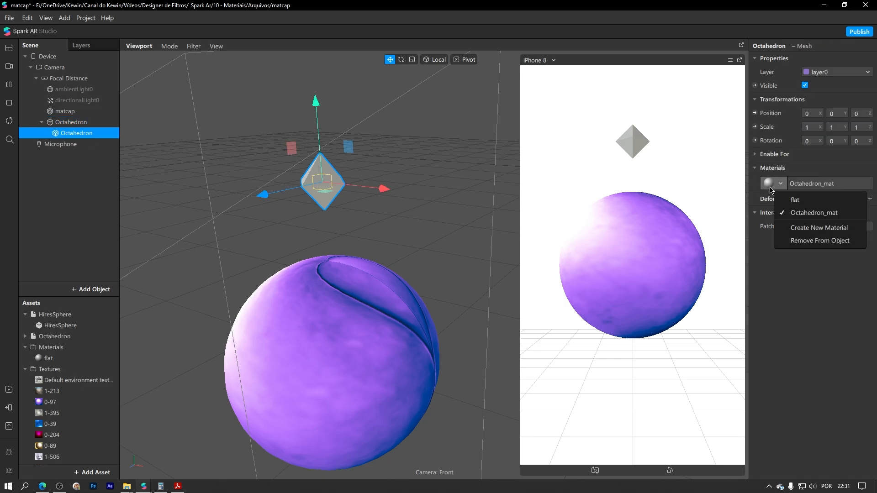
left_click(783, 201)
right_click_drag(297, 213, 403, 236)
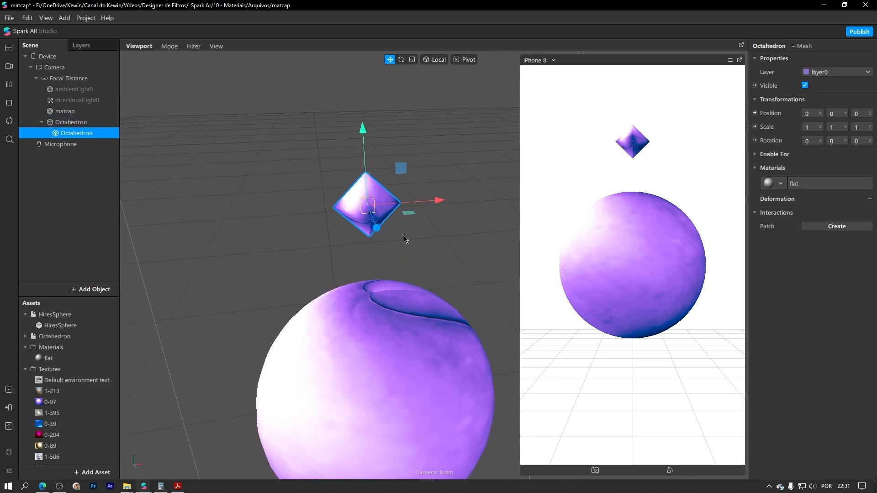
left_click(412, 266)
right_click_drag(412, 266, 404, 221)
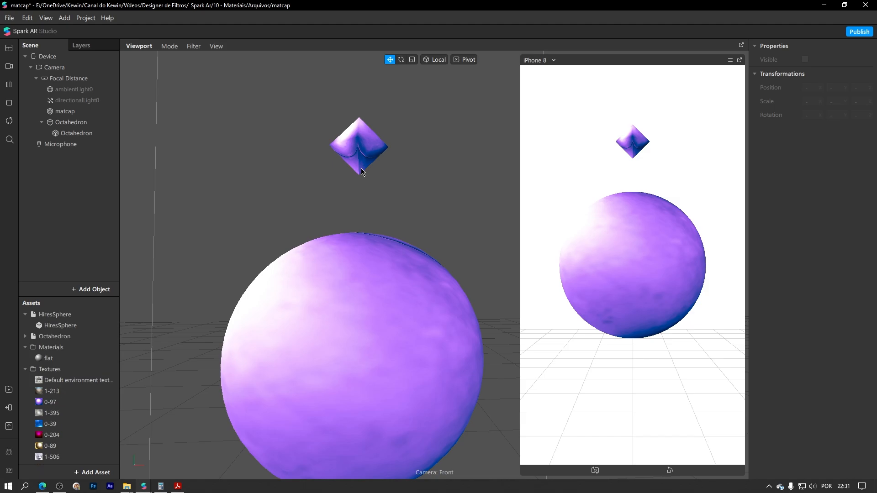
right_click_drag(371, 167, 428, 190)
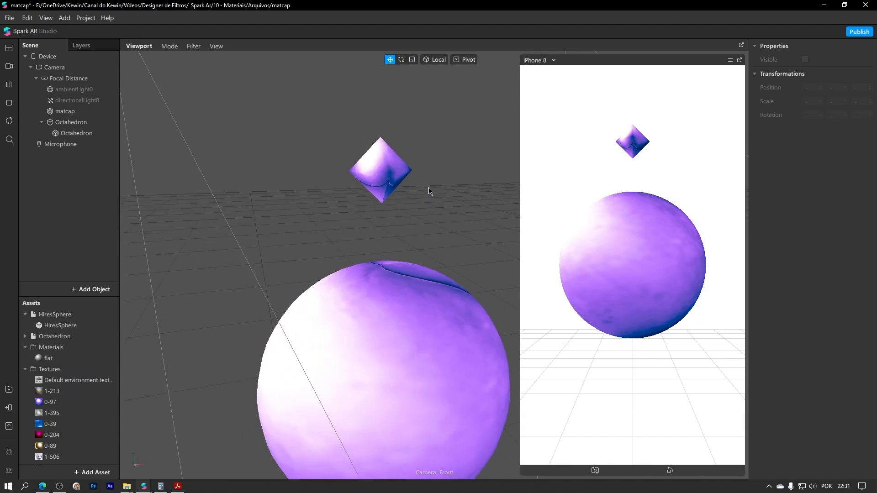
Remove the diffuse texture from the flat material and set its diffuse color to black.
left_click(93, 360)
left_click(819, 113)
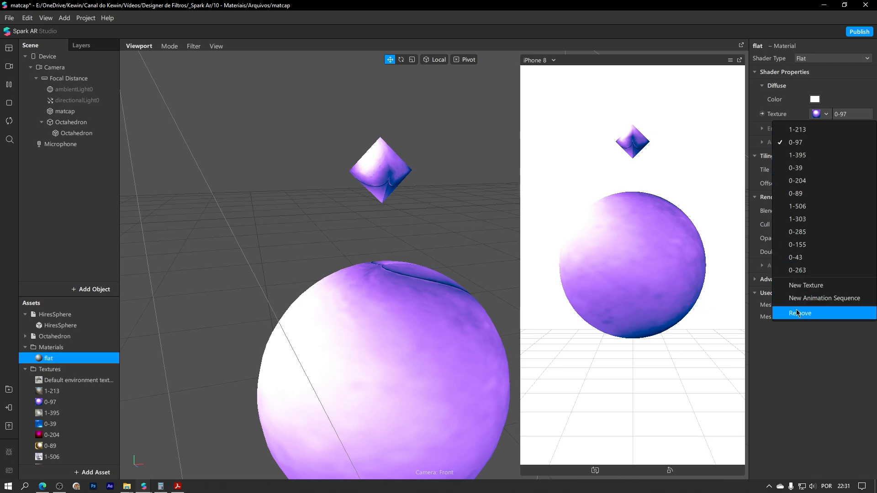
left_click(800, 312)
left_click(815, 99)
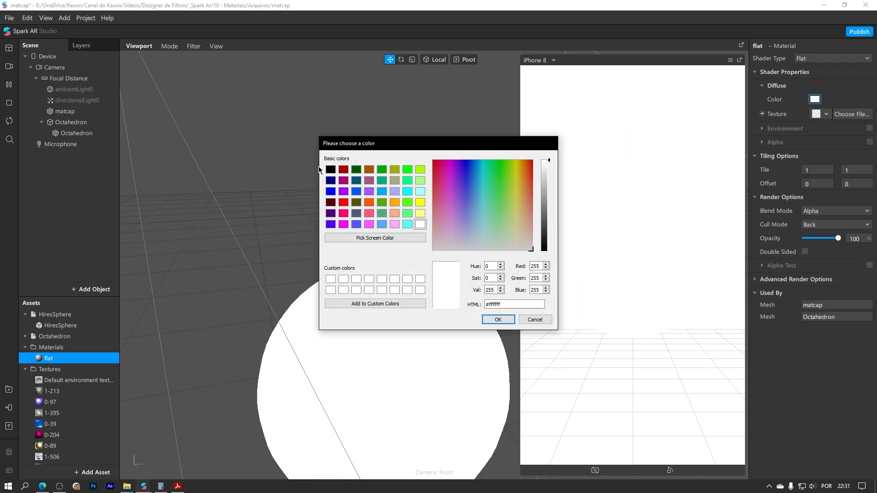
left_click(331, 169)
left_click(497, 318)
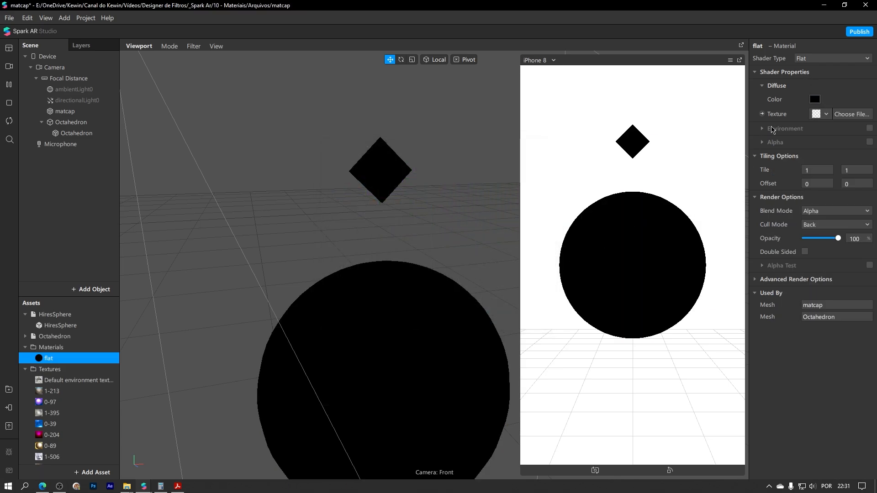
Enable the flat material's Environment property with texture 0-97 and check the shading on the sphere and octahedron.
left_click(869, 127)
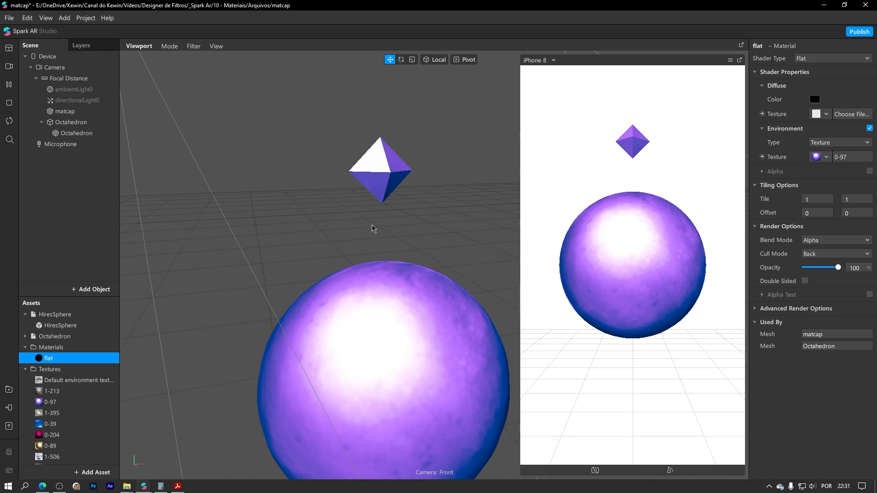
middle_click_drag(373, 225, 329, 221)
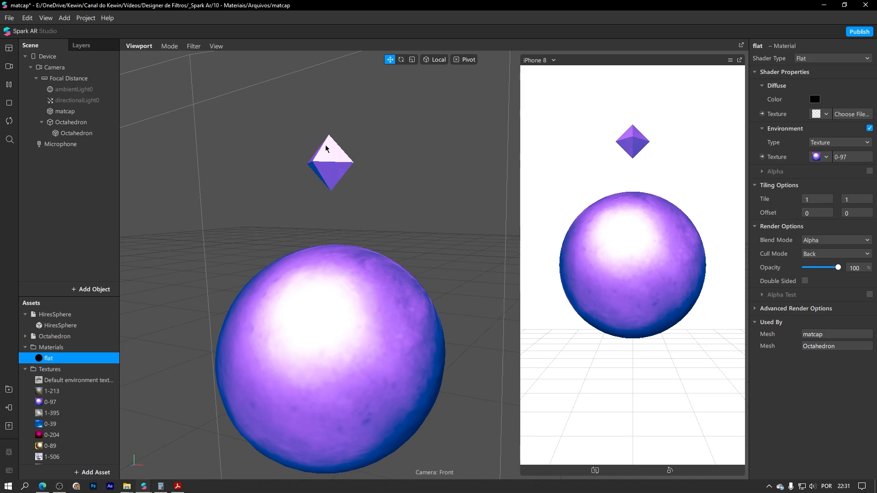
scroll(325, 272, "down", 3)
middle_click_drag(372, 313, 421, 301)
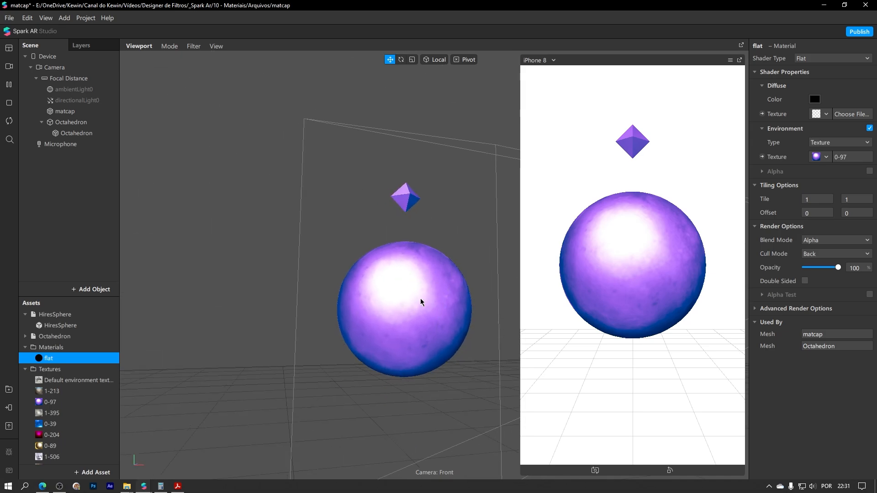
Import the Diamond Primitive from the AR Library's 3D Shapes into the matcap project and close the library.
left_click(9, 389)
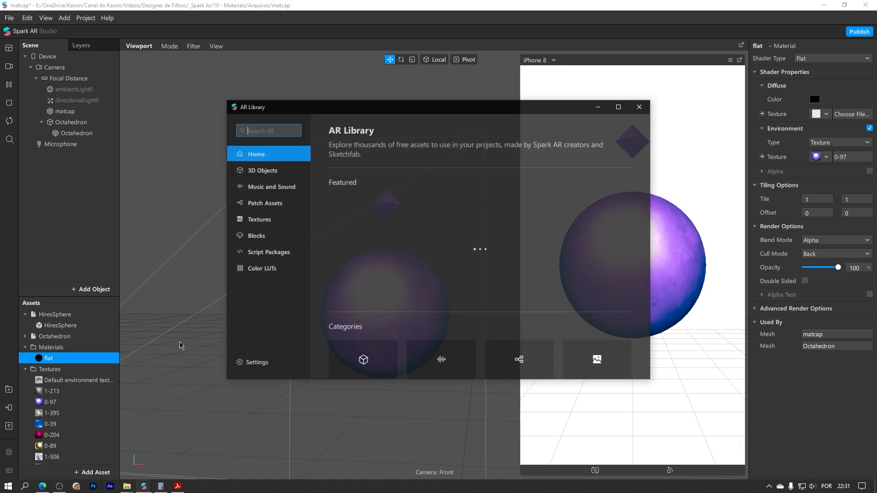
left_click(468, 287)
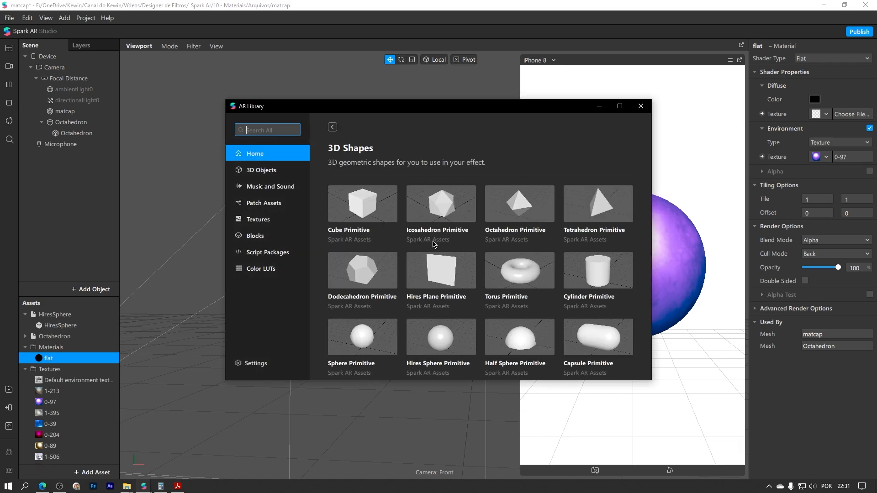
scroll(571, 286, "down", 4)
scroll(565, 297, "down", 2)
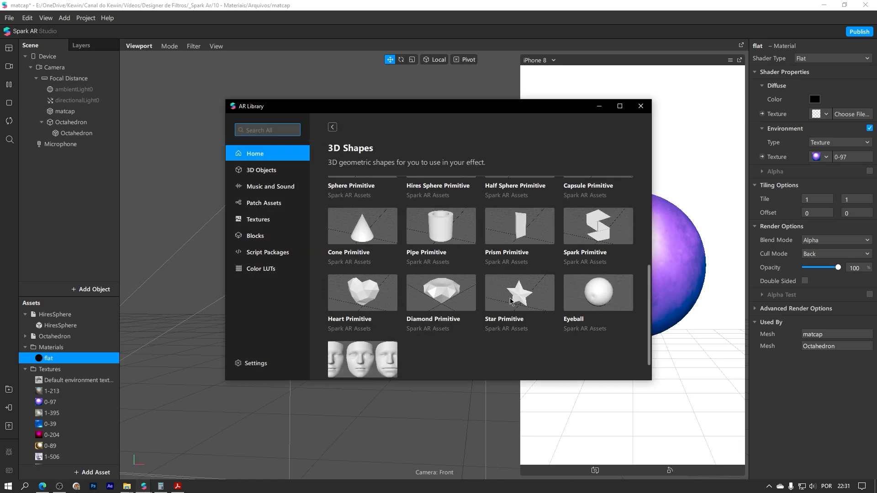
left_click(445, 297)
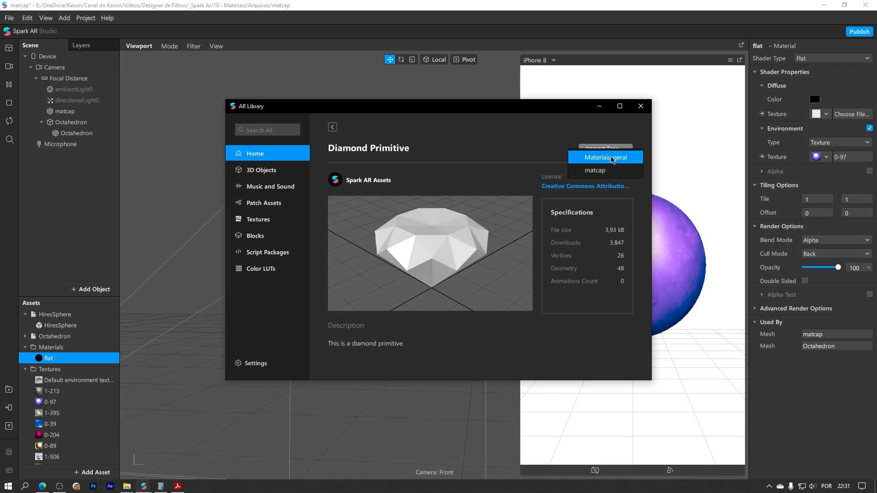
left_click(610, 149)
left_click(640, 106)
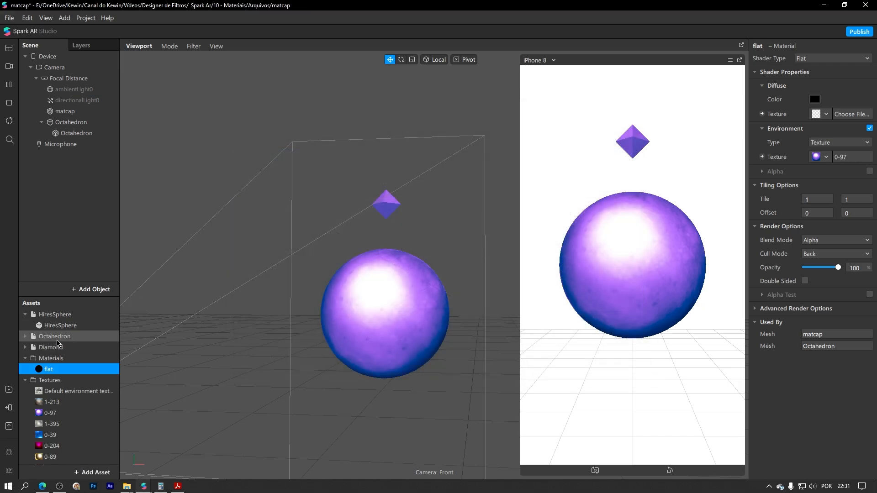
Add the Diamond to the scene under Focal Distance and move it below the sphere to a Y position of about -0.14.
left_click_drag(51, 347, 81, 179)
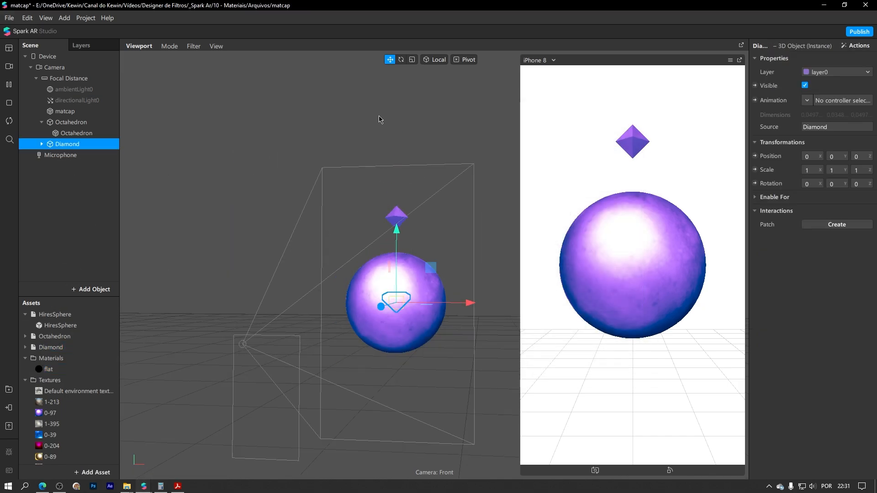
left_click_drag(397, 274, 402, 363)
scroll(404, 362, "up", 5)
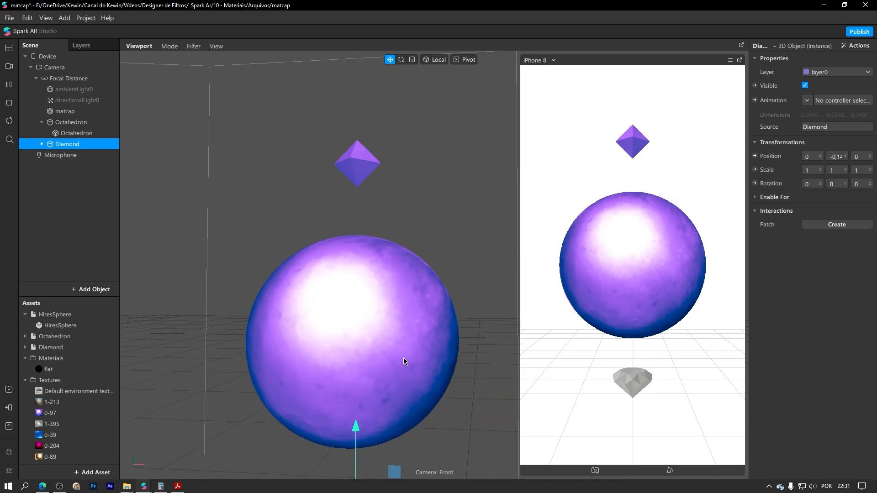
middle_click_drag(404, 362, 401, 274)
Assign the flat material to the Diamond mesh and check its facets from another angle.
left_click(42, 144)
left_click(72, 156)
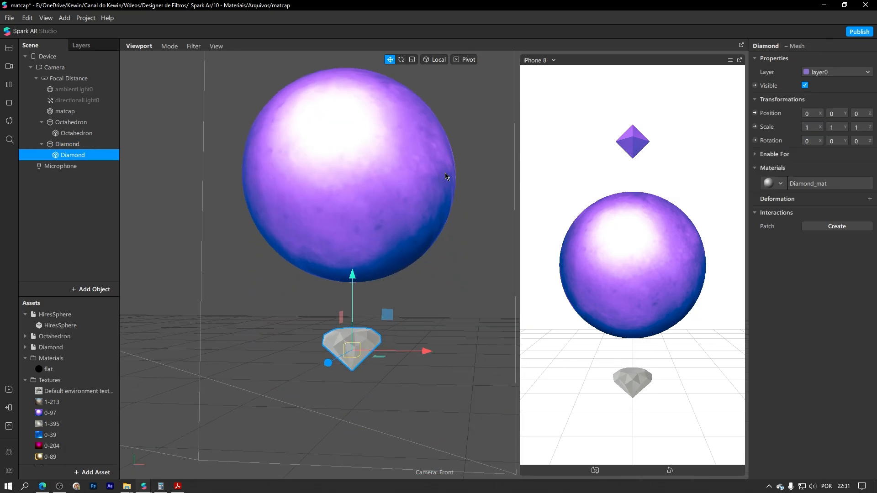
left_click(778, 184)
left_click(795, 200)
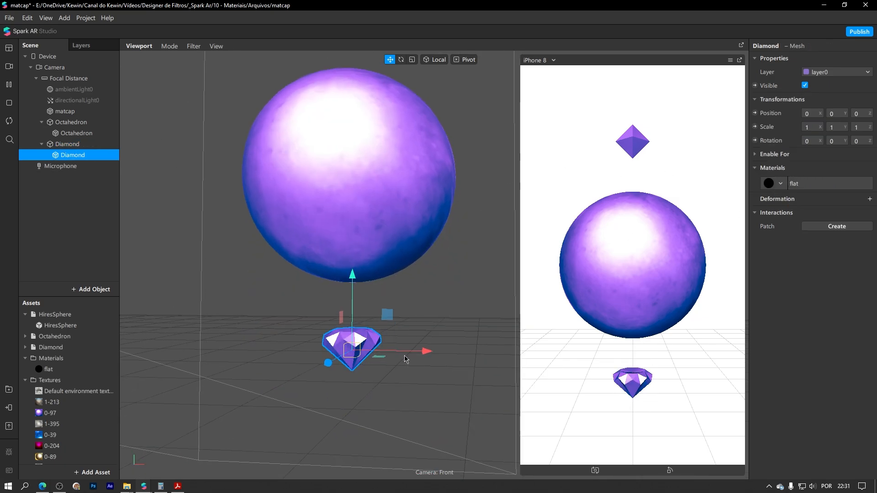
right_click_drag(404, 359, 309, 355)
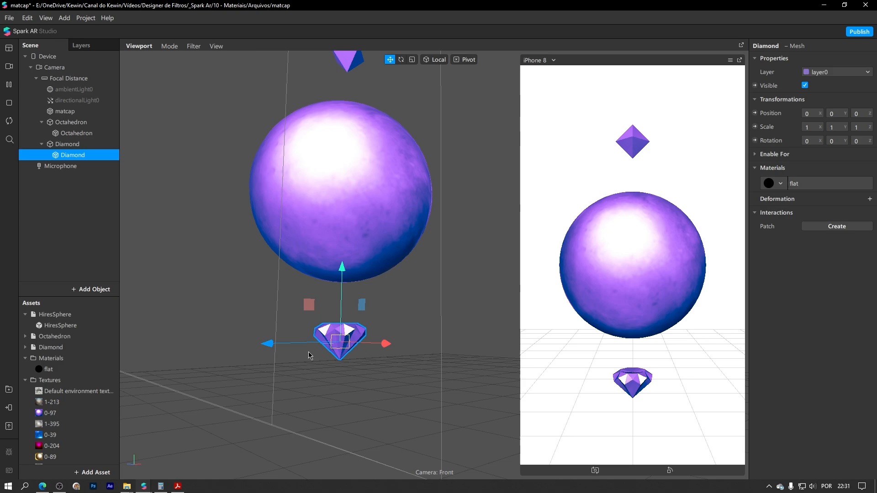
Switch to the PDF presentation and review the slides on the Standard material and its shader properties.
left_click(180, 486)
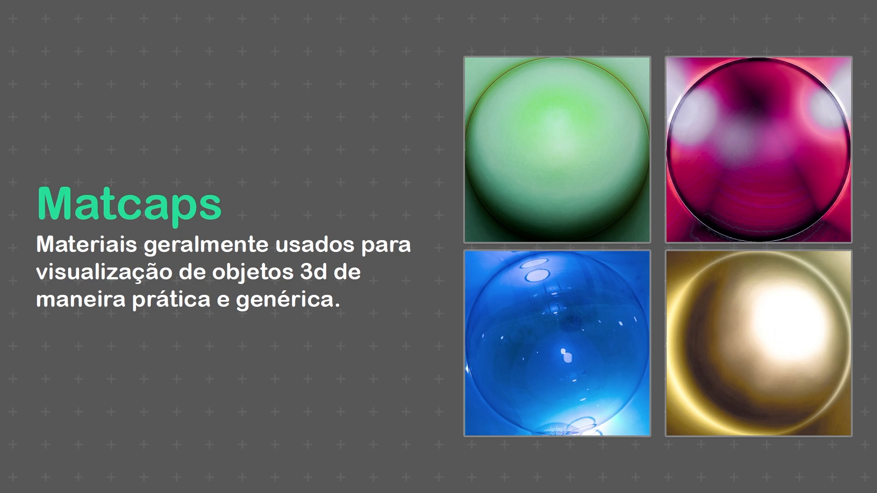
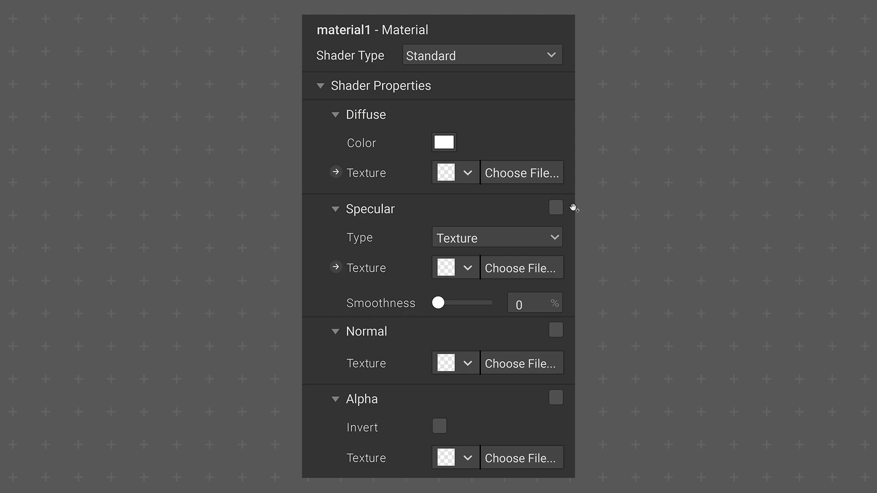
left_click(556, 208)
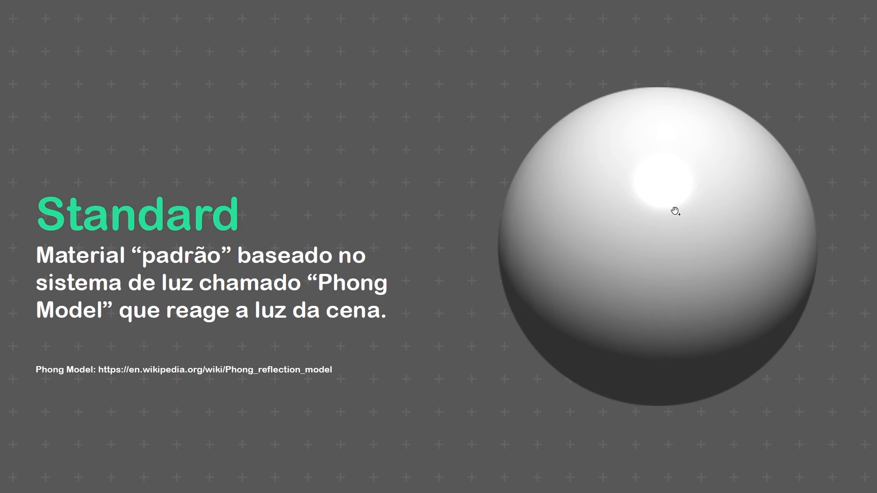
left_click(671, 191)
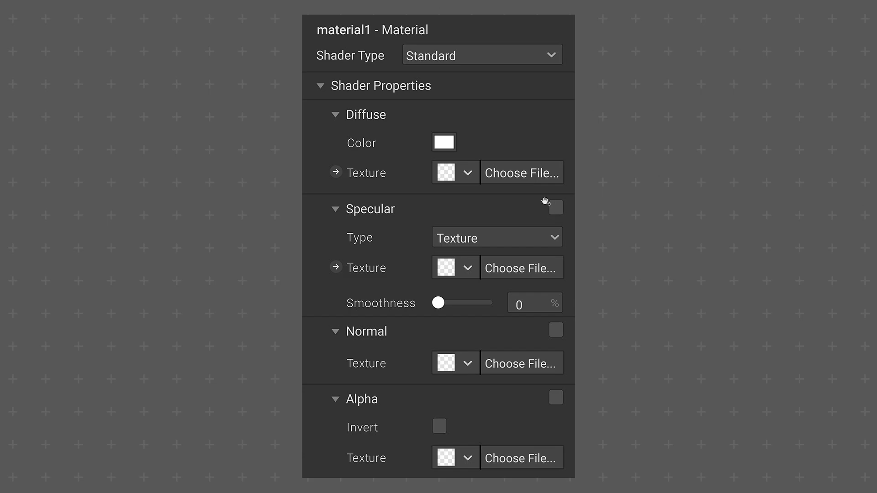
Switch to the Materiais-geral project in Spark AR Studio and examine the shading of the four material spheres up close.
key("alt+Tab")
key("alt+Tab")
key("alt+Tab")
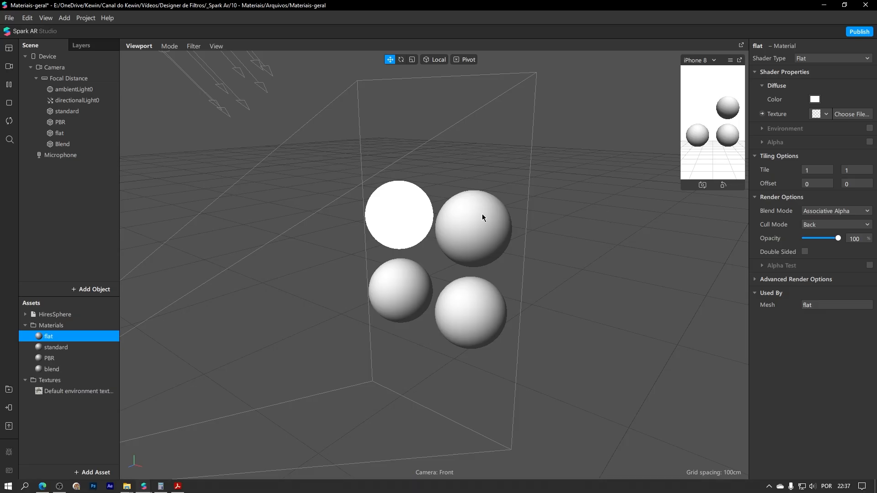
right_click_drag(377, 240, 501, 221)
scroll(502, 219, "up", 5)
middle_click_drag(516, 194, 495, 231)
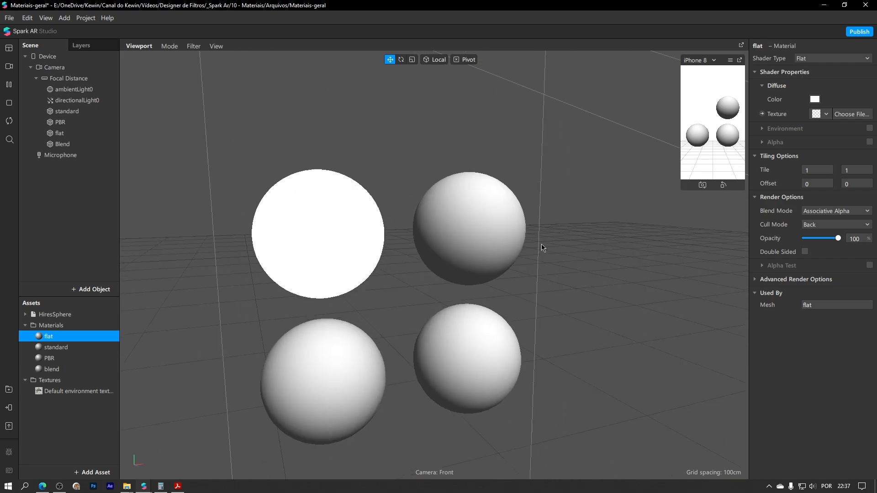
right_click_drag(542, 245, 475, 245)
scroll(457, 229, "up", 3)
middle_click_drag(454, 221, 442, 235)
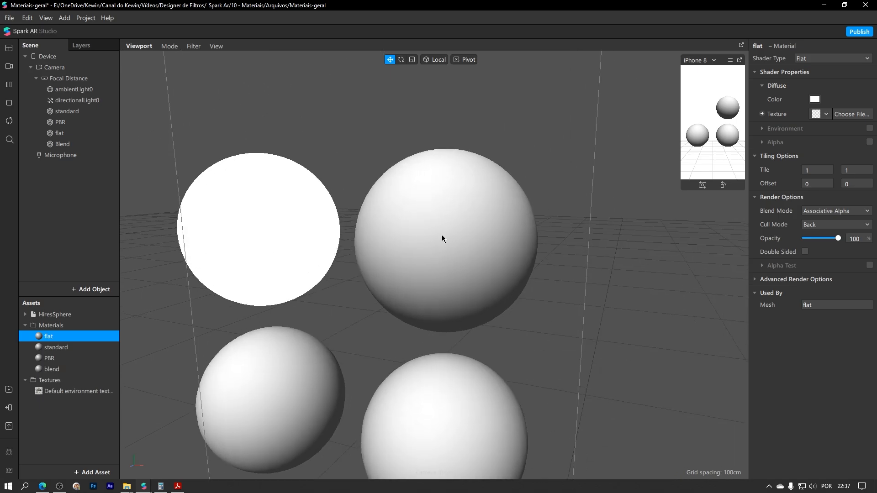
Select the directional light above the spheres and move it along its X axis to a slightly negative X position.
mouse_move(442, 235)
right_mouse_down()
mouse_move(501, 212)
mouse_move(555, 228)
mouse_move(569, 187)
mouse_move(393, 190)
mouse_move(401, 273)
mouse_move(528, 227)
mouse_move(535, 248)
mouse_move(566, 228)
mouse_move(589, 168)
mouse_move(550, 258)
right_mouse_up()
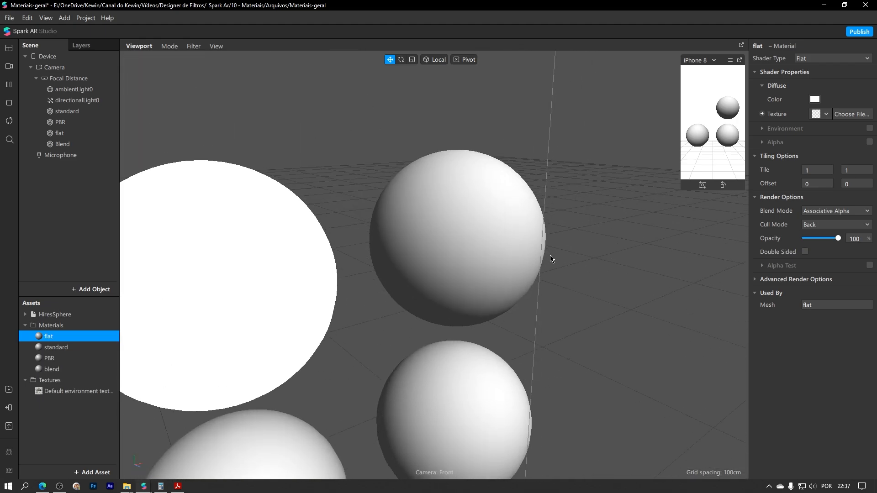
mouse_move(402, 187)
right_mouse_down()
mouse_move(418, 239)
mouse_move(589, 182)
mouse_move(496, 171)
mouse_move(475, 190)
mouse_move(502, 198)
right_mouse_up()
scroll(458, 167, "down", 7)
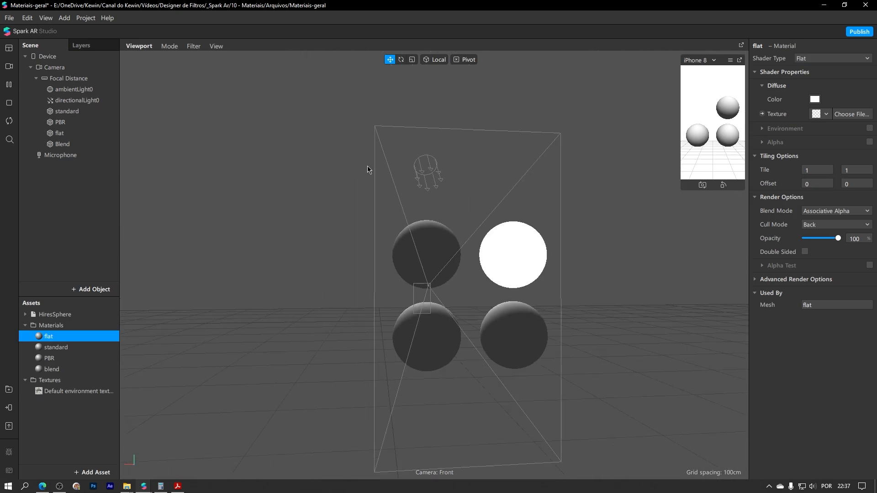
right_click_drag(367, 169, 318, 139)
left_click(237, 125)
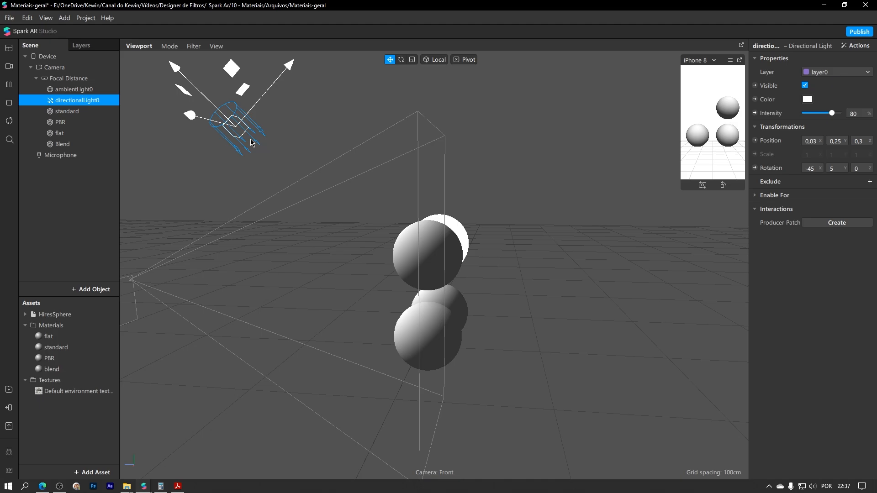
right_click_drag(254, 169, 424, 165)
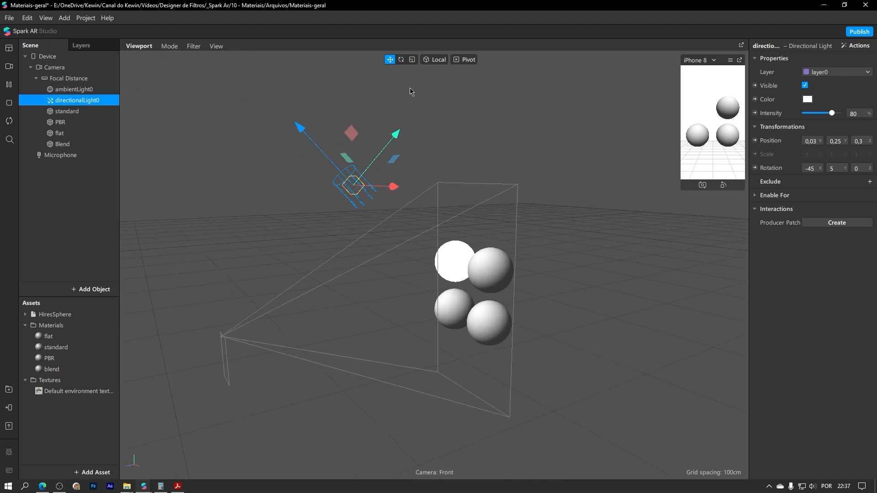
left_click(401, 62)
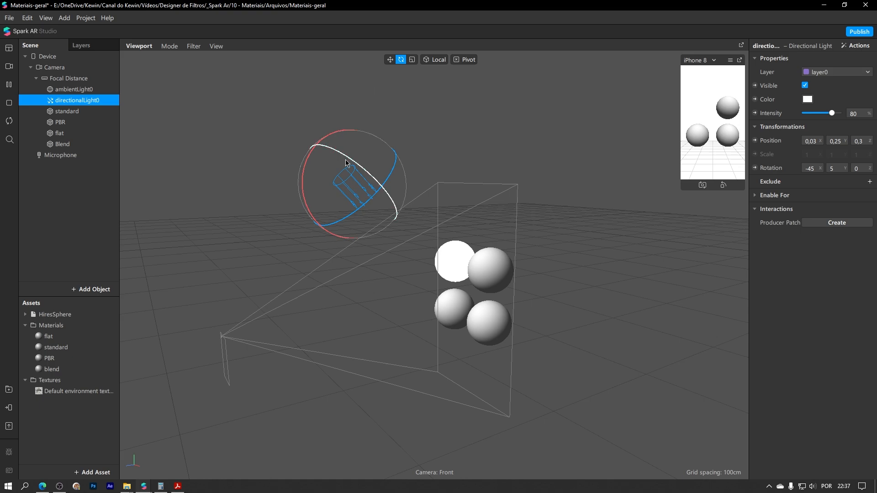
left_click(390, 63)
right_click_drag(432, 137, 478, 176)
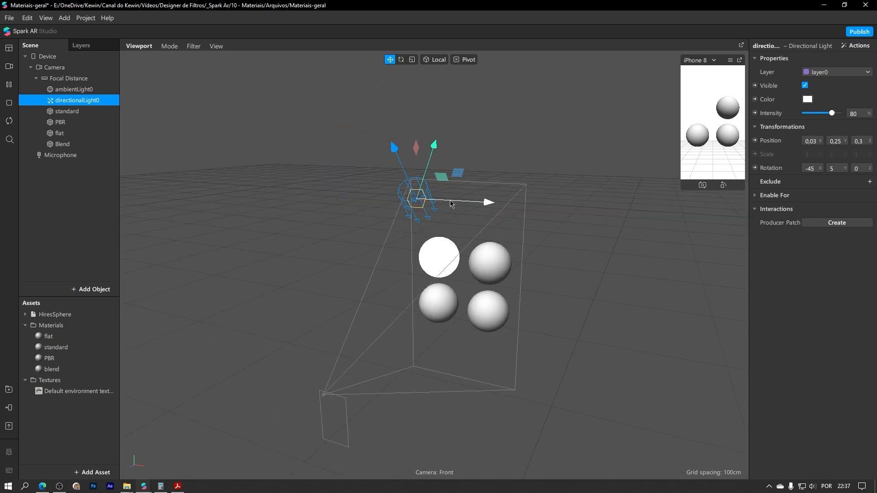
left_click_drag(452, 200, 431, 200)
Rotate the directional light so it shines on the spheres first from one side and then from the opposite side.
right_click_drag(431, 199, 488, 210)
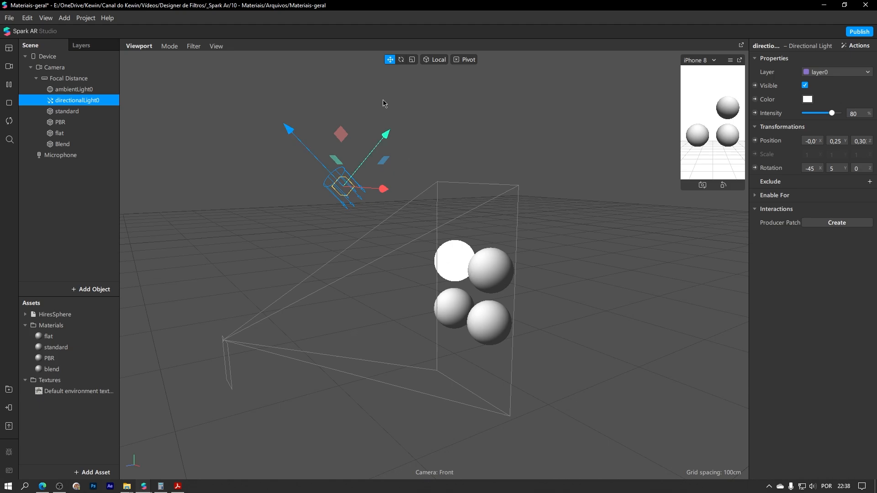
left_click(401, 60)
left_click_drag(322, 150, 352, 184)
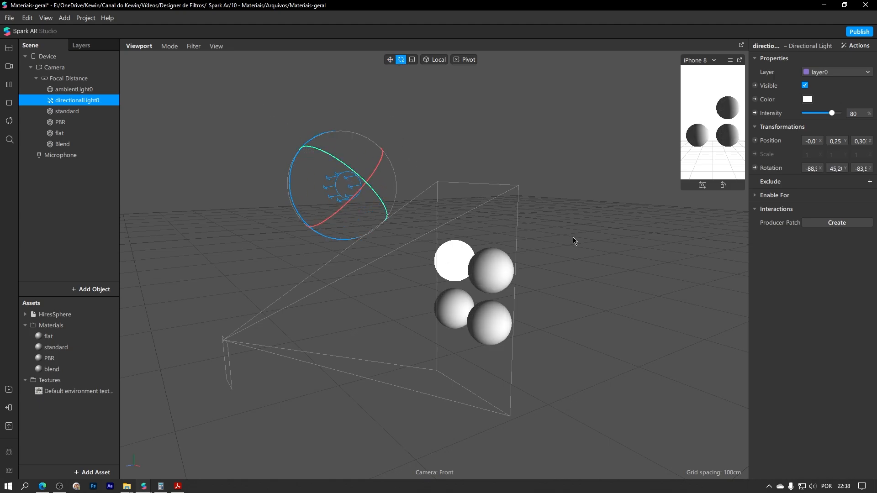
middle_click_drag(439, 201, 594, 222)
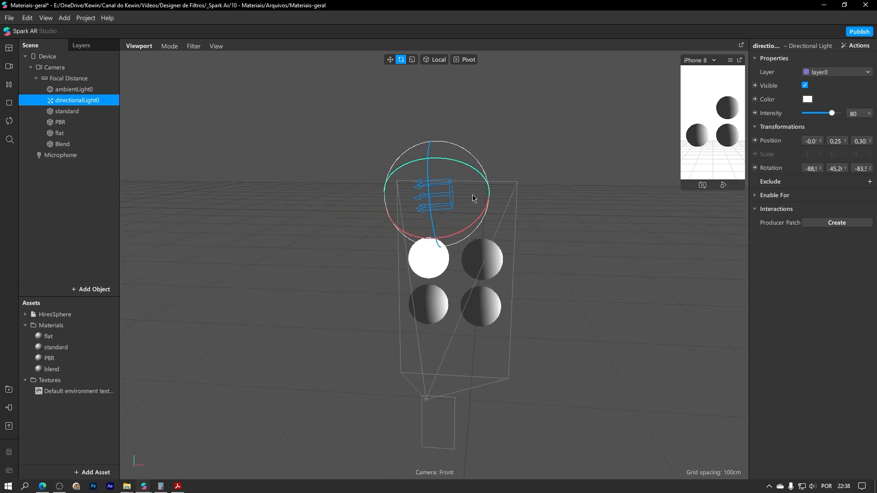
mouse_move(468, 167)
left_mouse_down()
mouse_move(423, 169)
mouse_move(363, 190)
mouse_move(360, 212)
left_mouse_up()
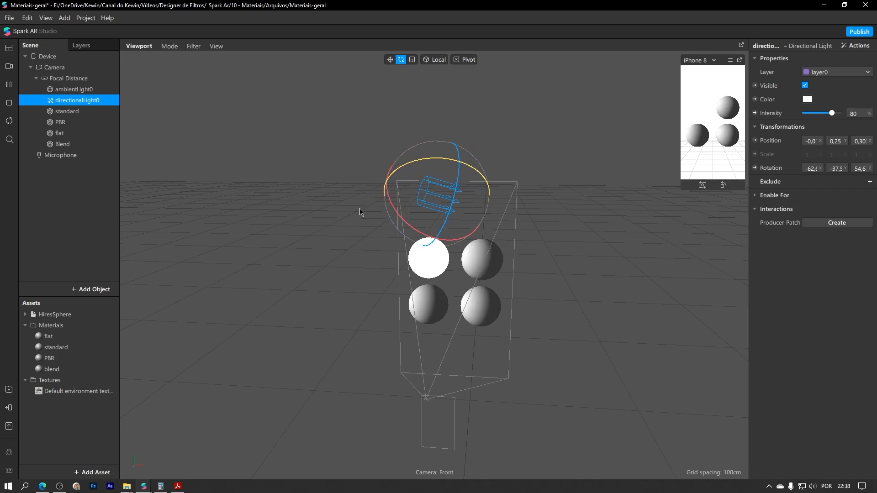
Set the directional light's color to green (#00ff7f) and rotate it to about -53, 28.7, -28.
left_click(808, 99)
left_click(407, 181)
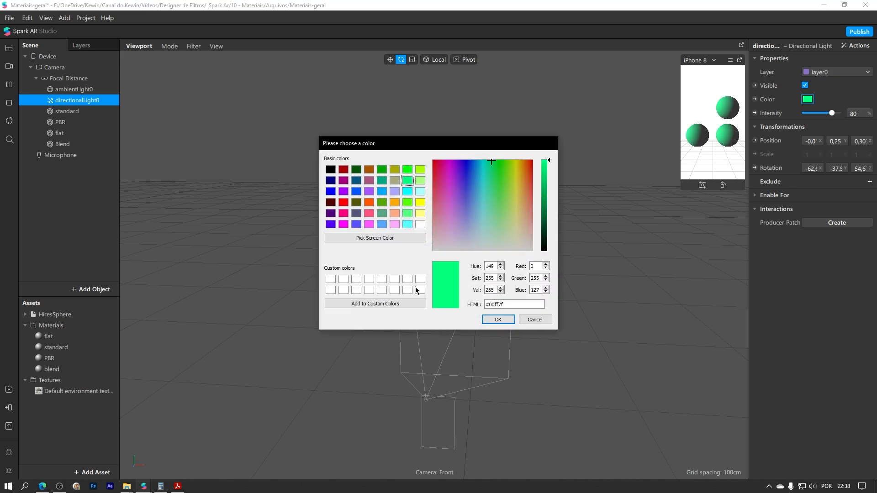
left_click(498, 319)
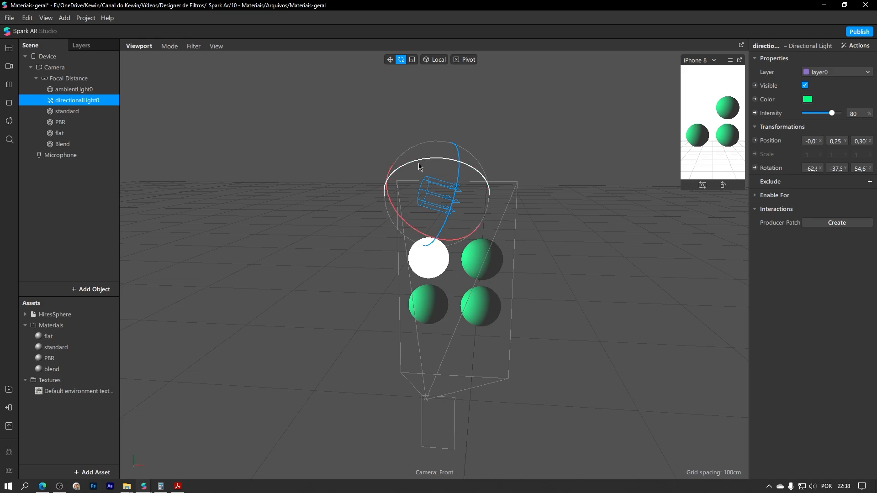
left_click_drag(421, 167, 500, 181)
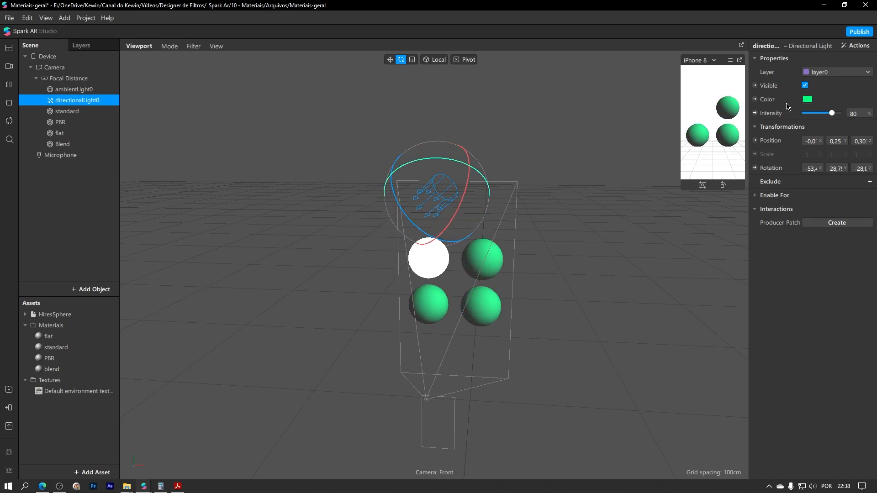
Lower the directional light's intensity to 66% and set its color to white (#ffffff).
mouse_move(830, 114)
left_mouse_down()
mouse_move(807, 114)
mouse_move(839, 114)
mouse_move(827, 114)
left_mouse_up()
left_click(807, 99)
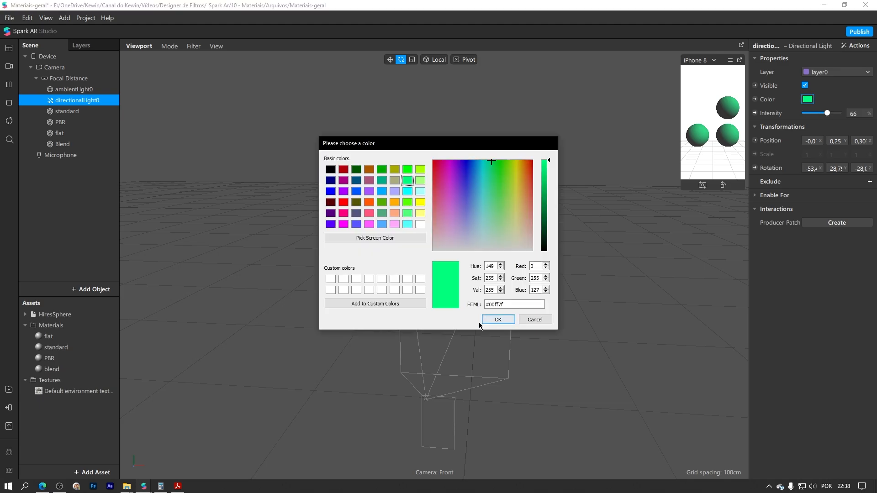
left_click(420, 224)
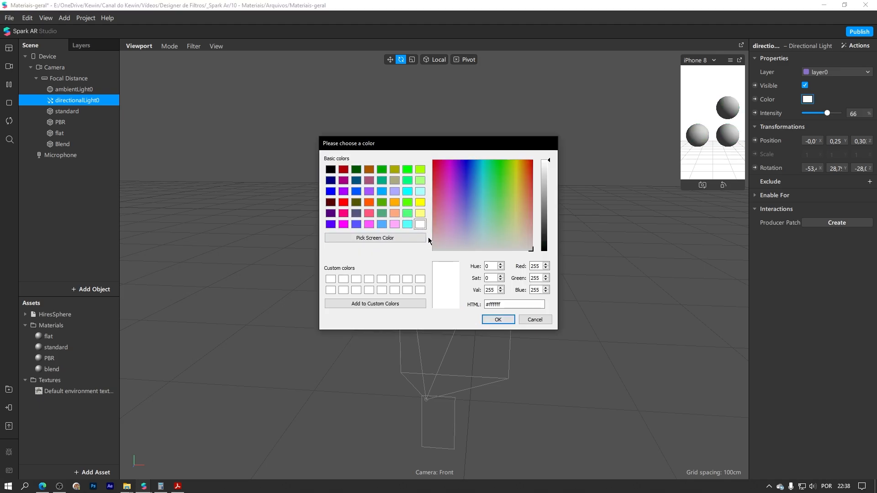
left_click(497, 319)
Rotate the directional light to about -44, 2.58, 2.41 so it shines down on the spheres from the front.
right_click_drag(495, 304, 516, 323)
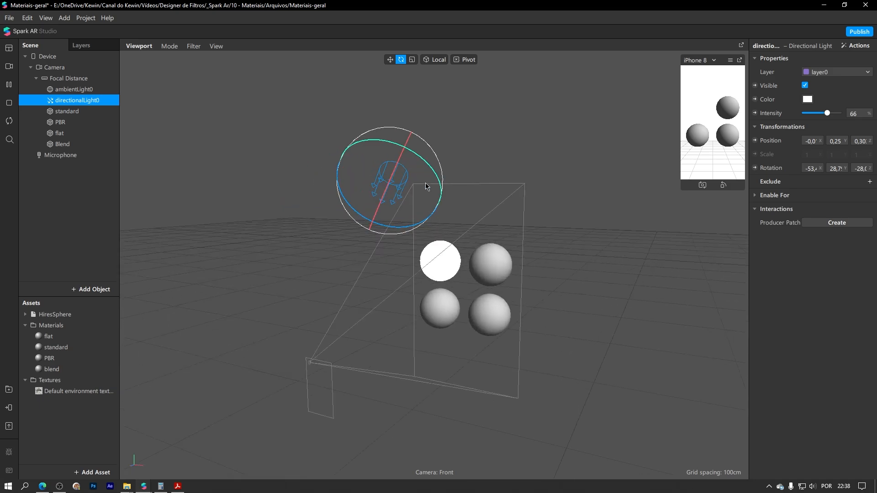
left_click_drag(426, 171, 394, 161)
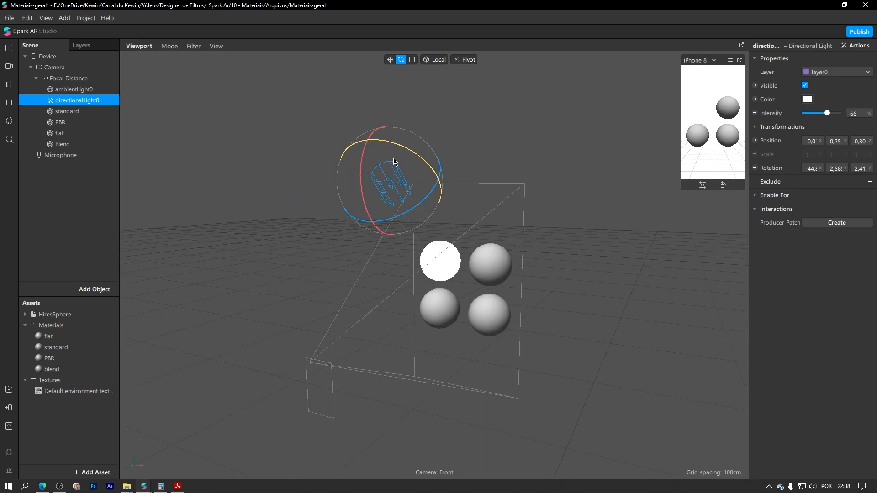
Enable the Specular property on the standard material and check the highlight on its sphere.
left_click(91, 348)
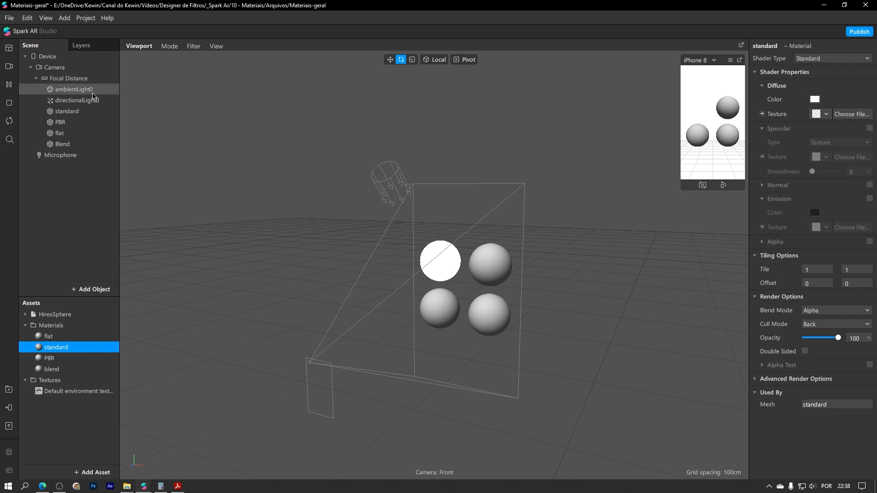
right_click_drag(247, 185, 315, 187)
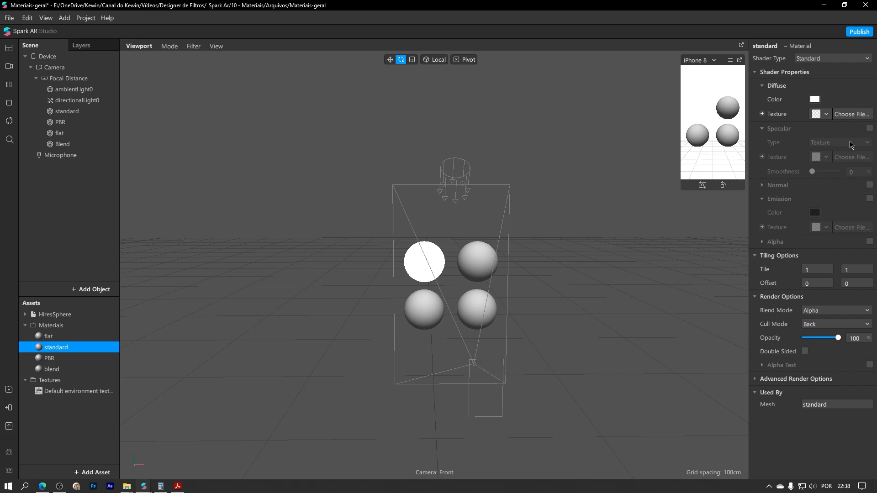
scroll(497, 254, "up", 5)
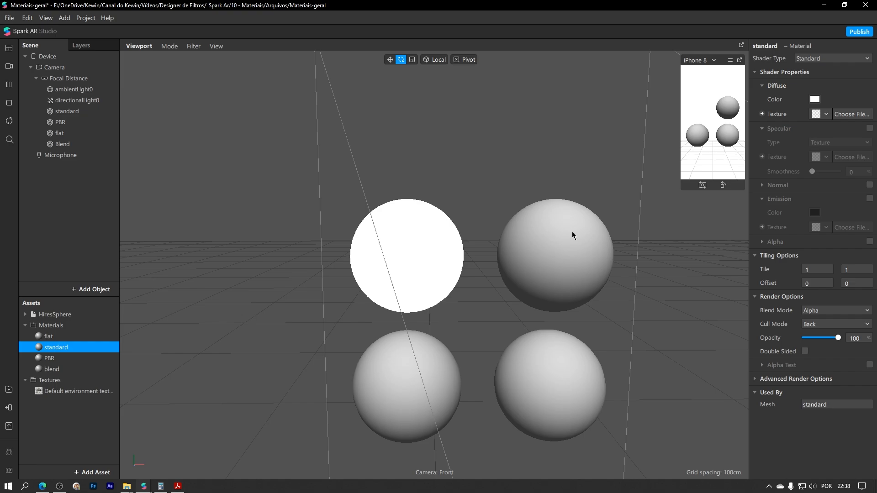
left_click(869, 129)
right_click_drag(651, 240, 687, 233)
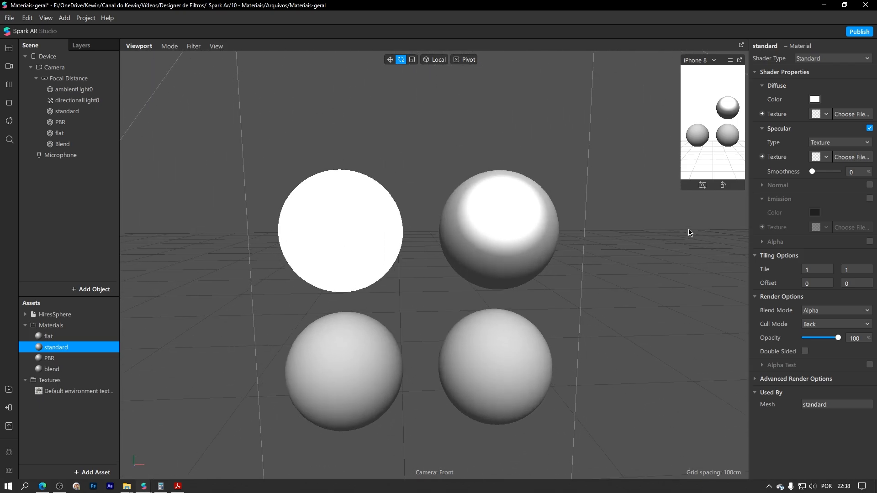
Rotate the directional light to about -48, -19, 25 to shift the specular highlight on the standard sphere.
left_click(102, 105)
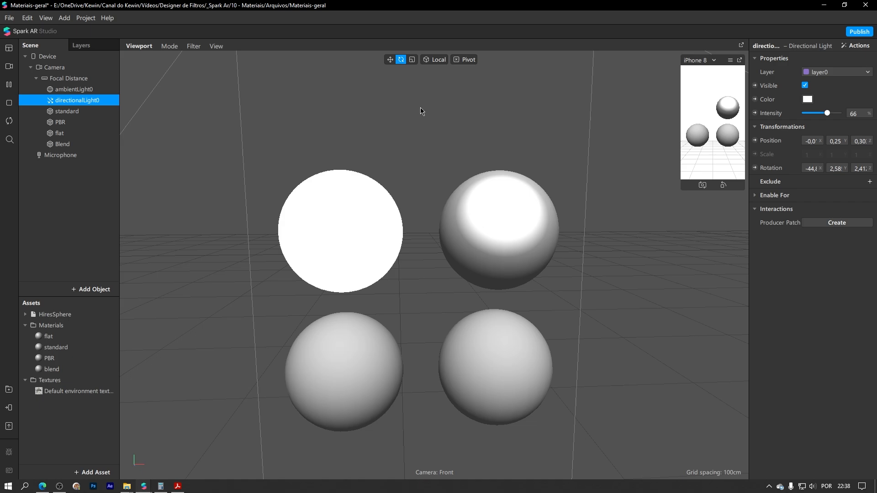
scroll(414, 120, "down", 5)
mouse_move(422, 138)
left_mouse_down()
mouse_move(452, 146)
mouse_move(439, 139)
left_mouse_up()
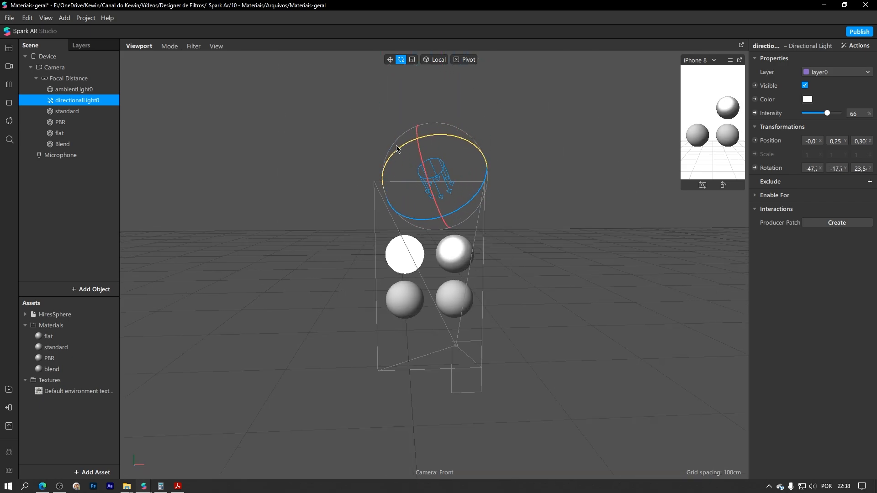
Try bright green (#55ff00) as the directional light's color and discard it.
left_click(808, 99)
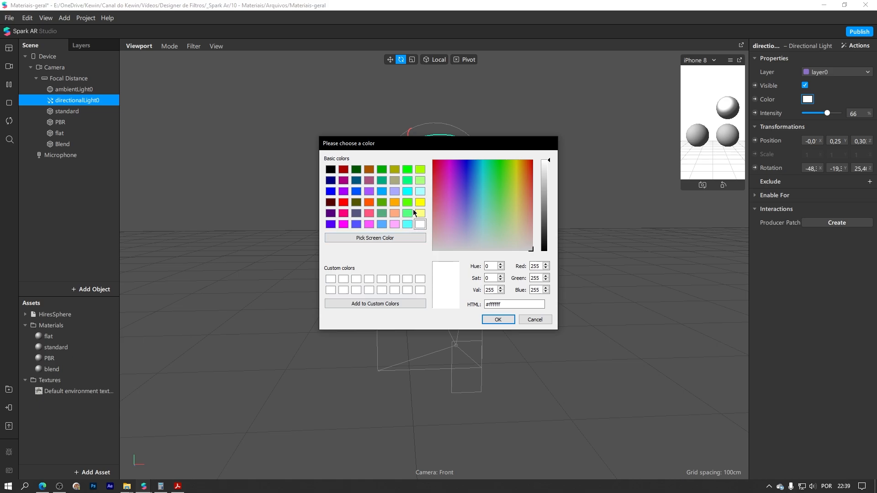
left_click(407, 202)
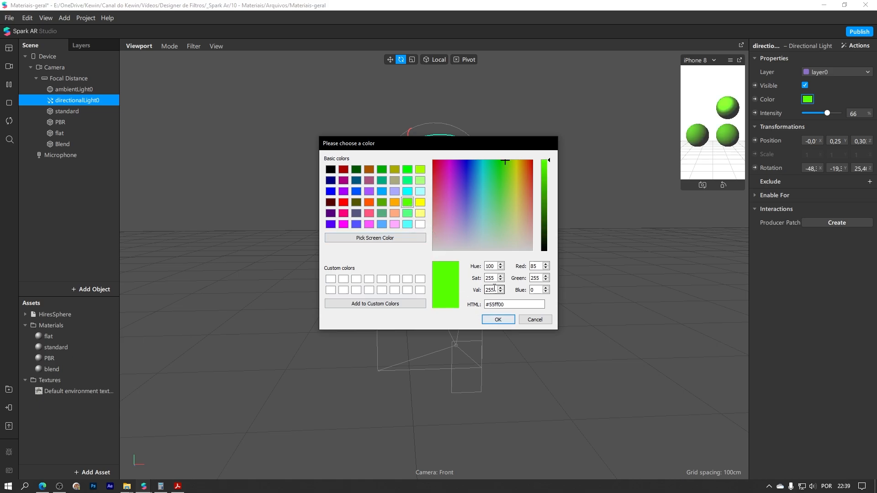
left_click_drag(441, 144, 202, 144)
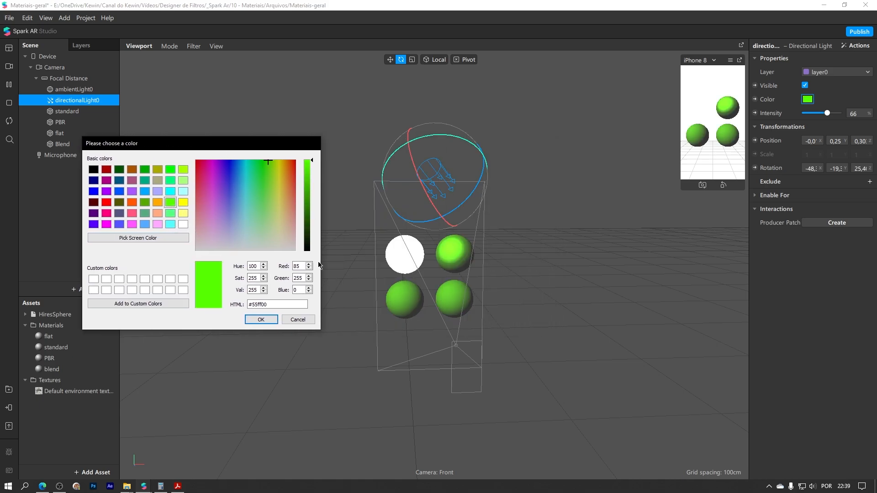
left_click(296, 319)
Lower the directional light's intensity to 53% and check the spheres' shading up close.
mouse_move(827, 113)
left_mouse_down()
mouse_move(809, 115)
mouse_move(835, 115)
mouse_move(823, 115)
left_mouse_up()
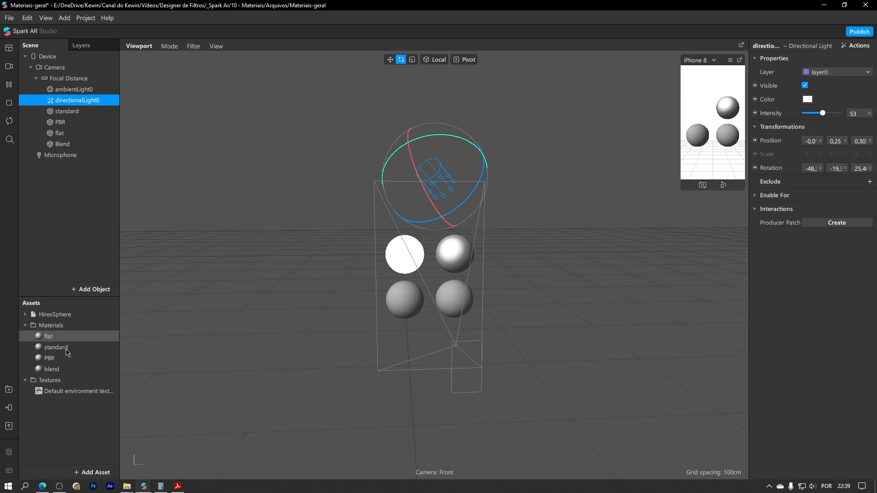
scroll(408, 258, "up", 5)
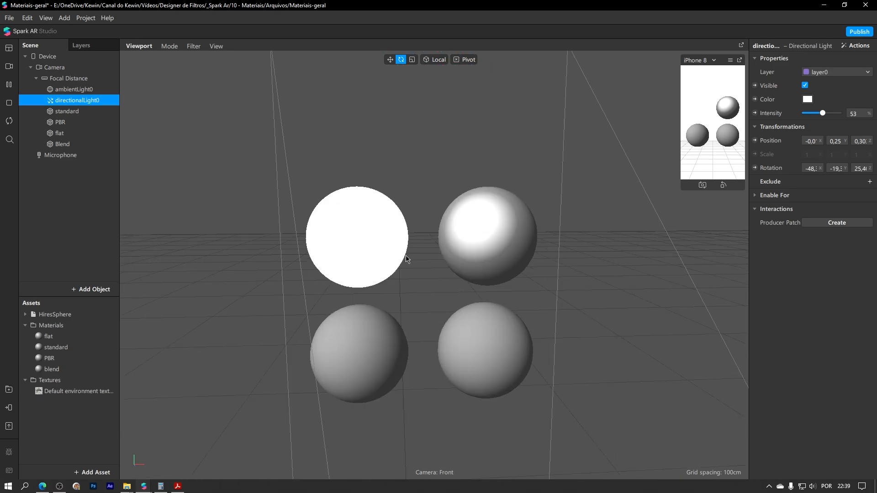
Set the standard material's specular type to Color and pick a dark purple for it.
left_click(64, 338)
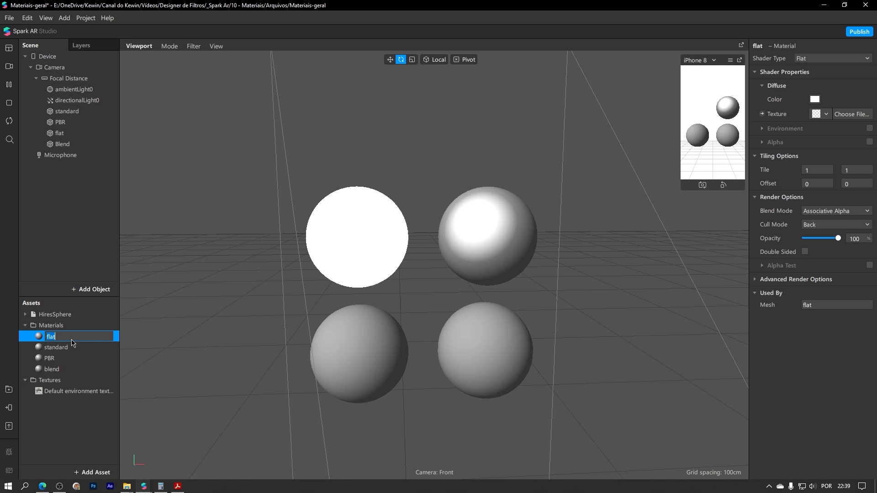
left_click(68, 347)
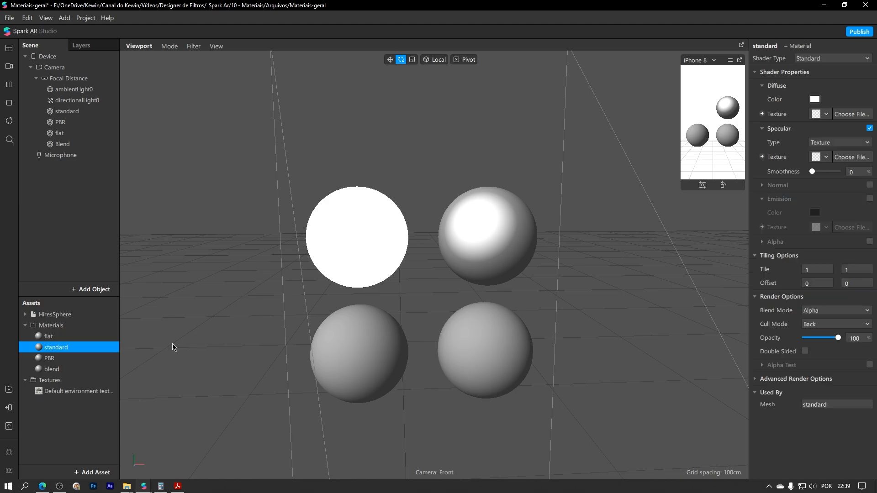
left_click(829, 145)
left_click(829, 144)
right_click_drag(587, 191, 504, 223)
right_click_drag(450, 291, 447, 274)
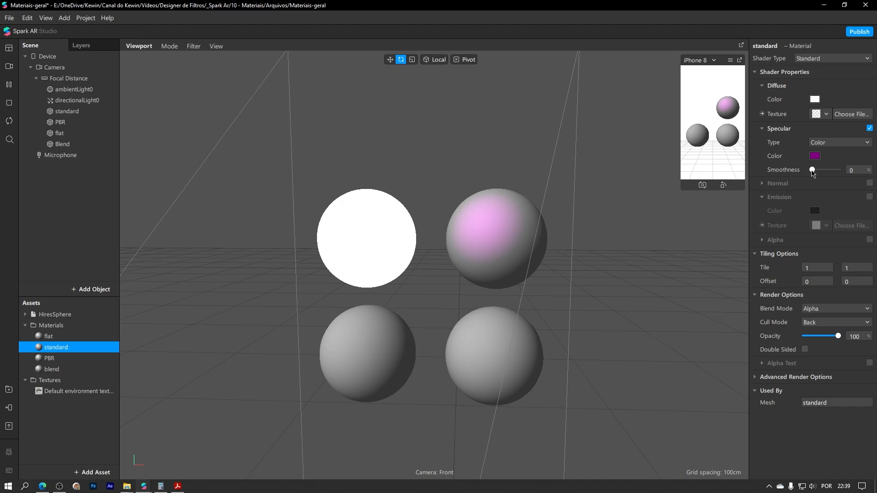
Raise the standard material's specular smoothness to 100%, inspect the highlight, and return the smoothness to 0%.
left_click_drag(812, 172, 843, 174)
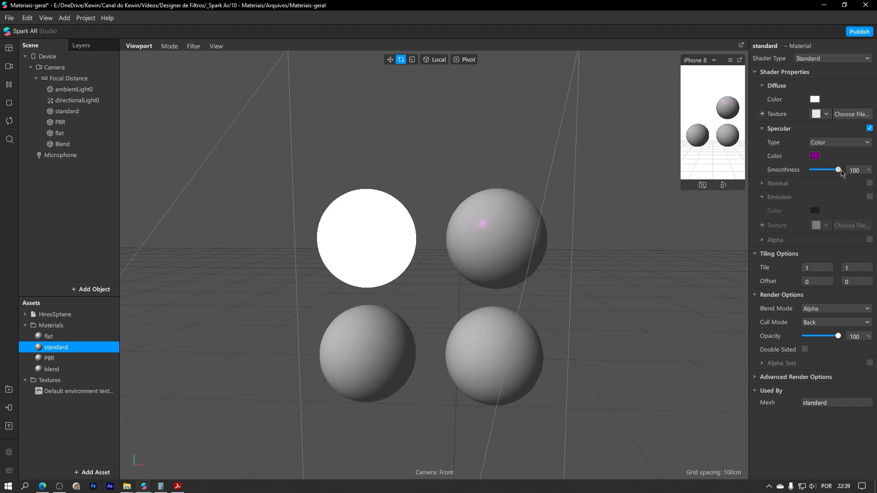
scroll(484, 223, "up", 5)
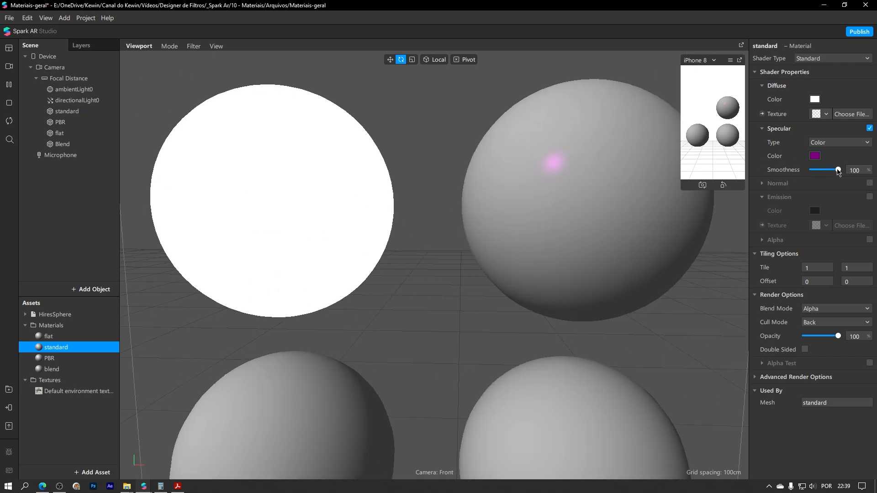
left_click_drag(839, 172, 809, 173)
scroll(496, 163, "down", 5)
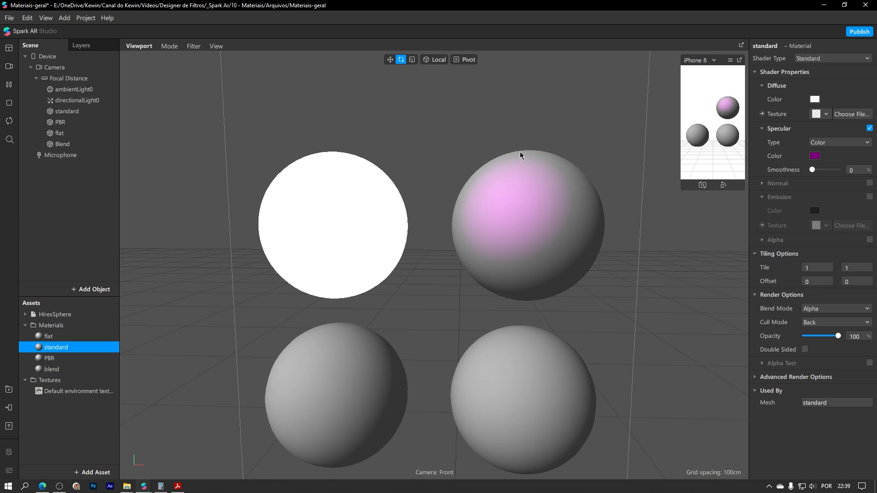
Switch to the open matcap project and enlarge its iPhone 8 preview.
mouse_move(144, 486)
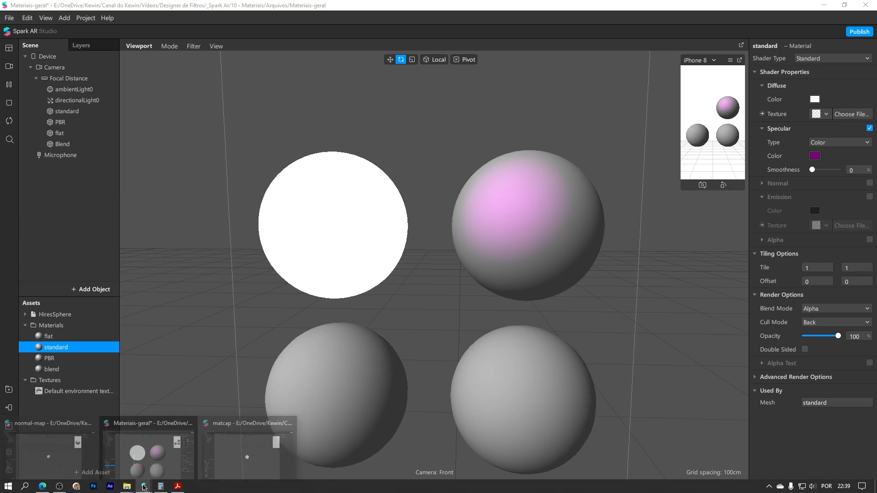
left_click(232, 458)
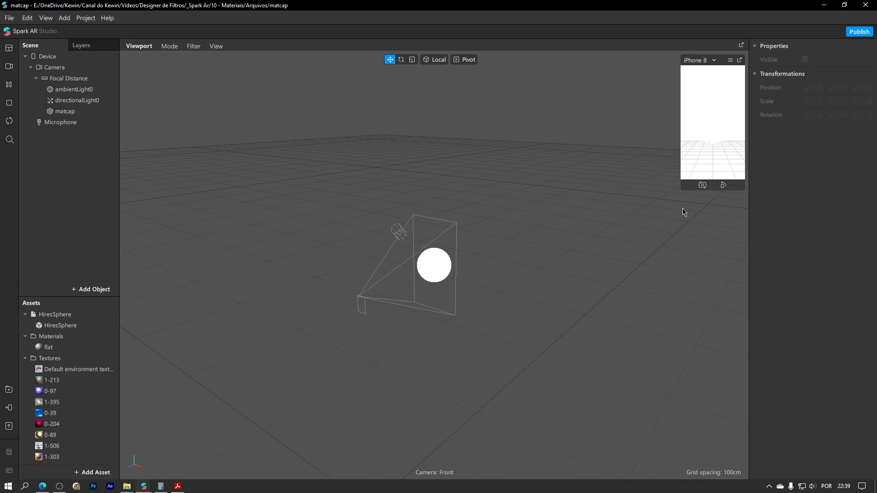
left_click_drag(681, 190, 445, 274)
Change the shader type of the matcap sphere's flat material to Standard.
left_click(56, 112)
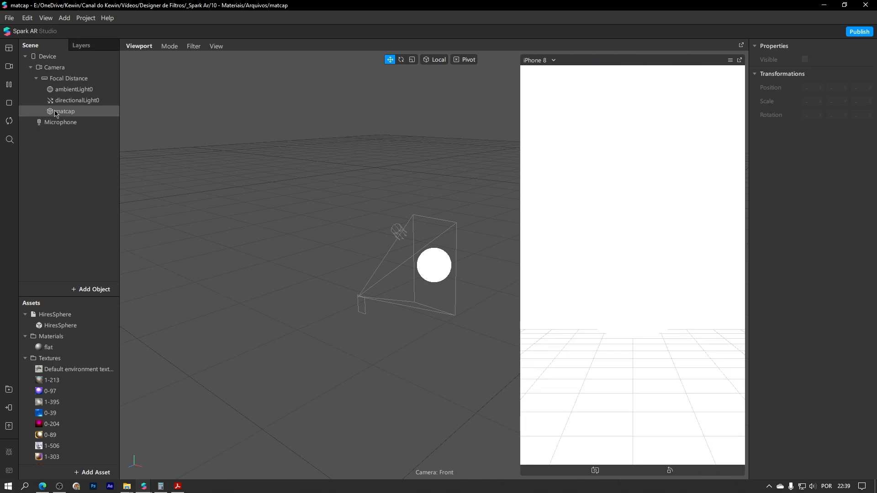
left_click(815, 186)
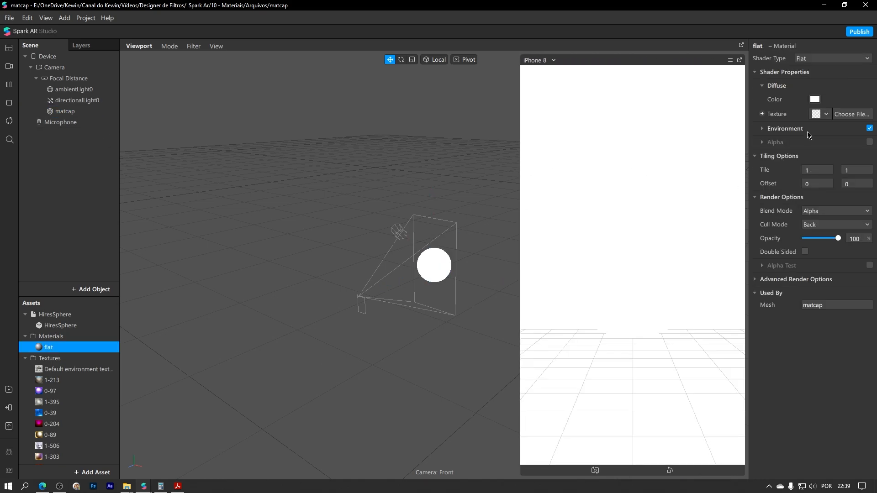
left_click(820, 59)
left_click(821, 70)
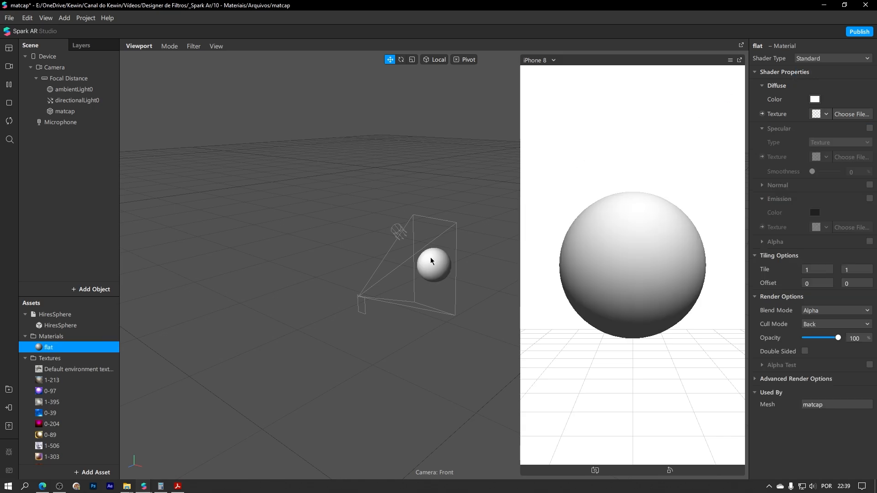
Enable Specular on the flat material and assign the 0-39 texture to it.
scroll(430, 263, "up", 5)
left_click(869, 129)
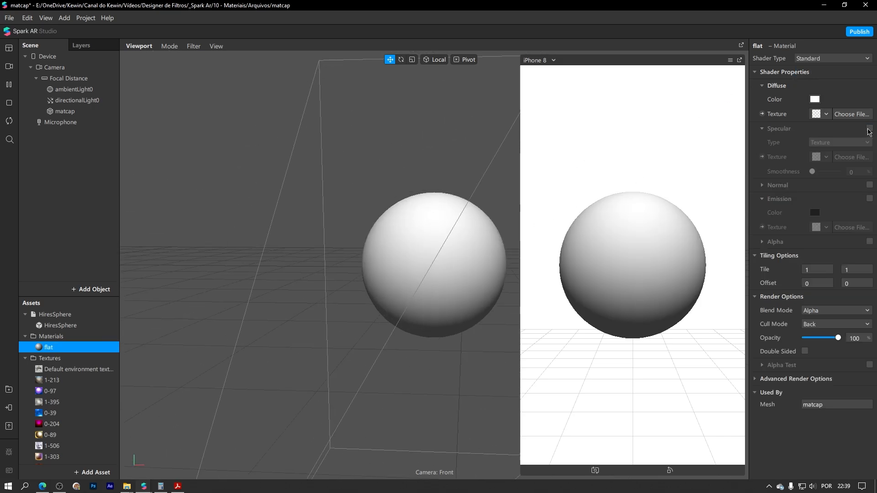
left_click(819, 157)
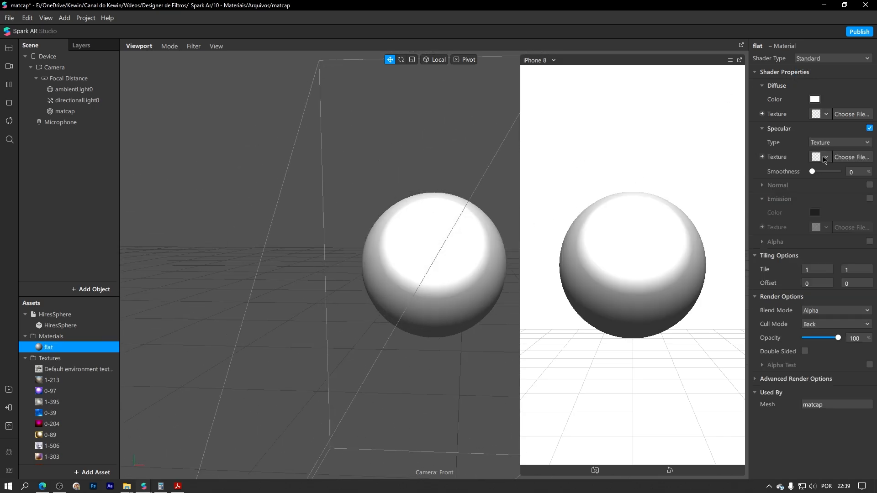
left_click(800, 214)
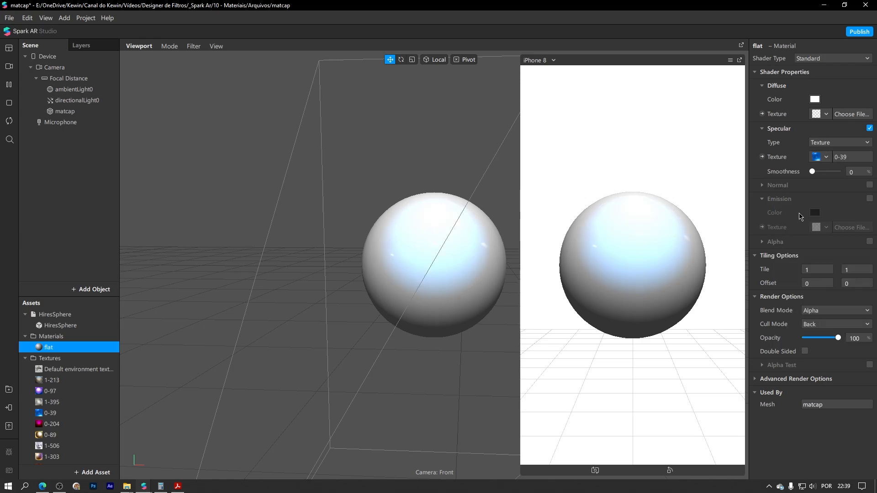
Try a slightly higher specular smoothness and inspect the textured highlight around the sphere.
mouse_move(427, 209)
middle_mouse_down()
mouse_move(194, 237)
mouse_move(608, 227)
mouse_move(783, 211)
mouse_move(505, 212)
mouse_move(383, 233)
mouse_move(414, 237)
middle_mouse_up()
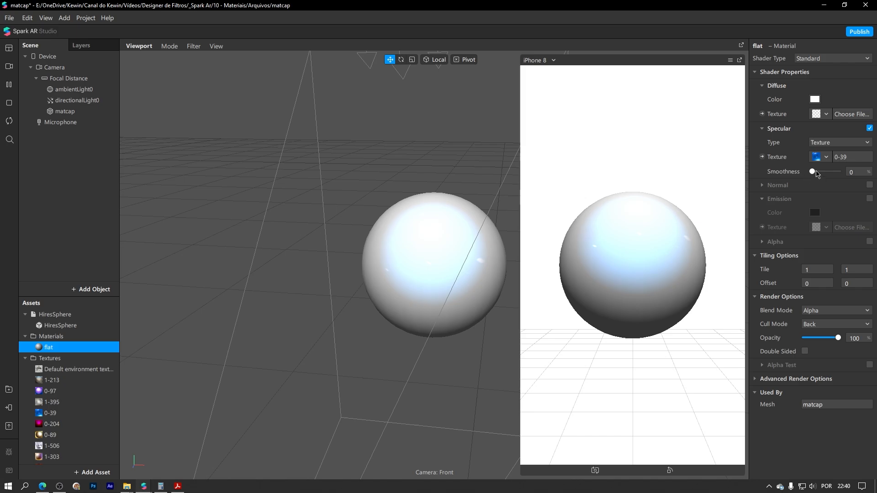
left_click_drag(812, 171, 818, 172)
right_click_drag(424, 200, 402, 204)
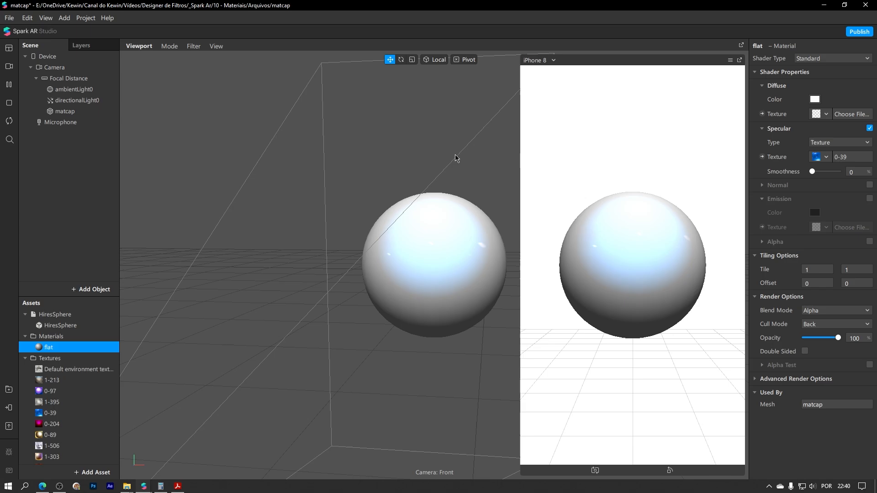
Add a plane to the scene and raise it above the sphere to a Y position of about 0.17.
right_click(84, 161)
mouse_move(121, 167)
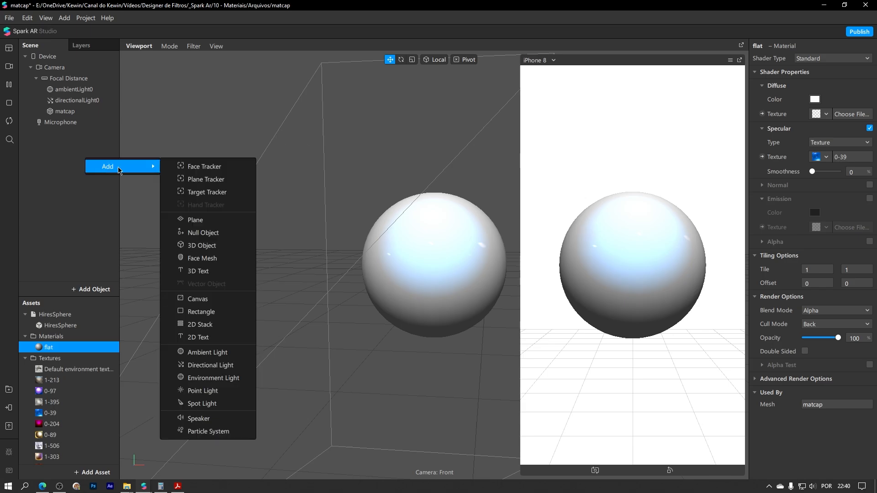
left_click(189, 223)
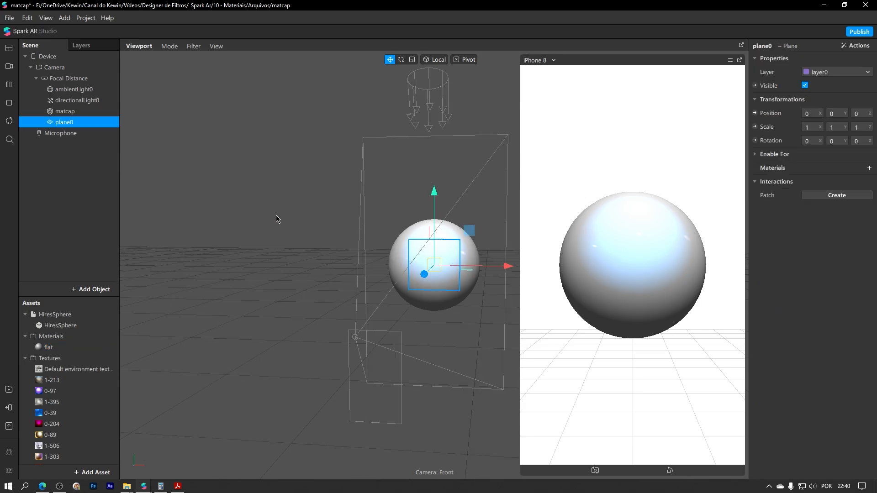
left_click_drag(434, 215, 434, 137)
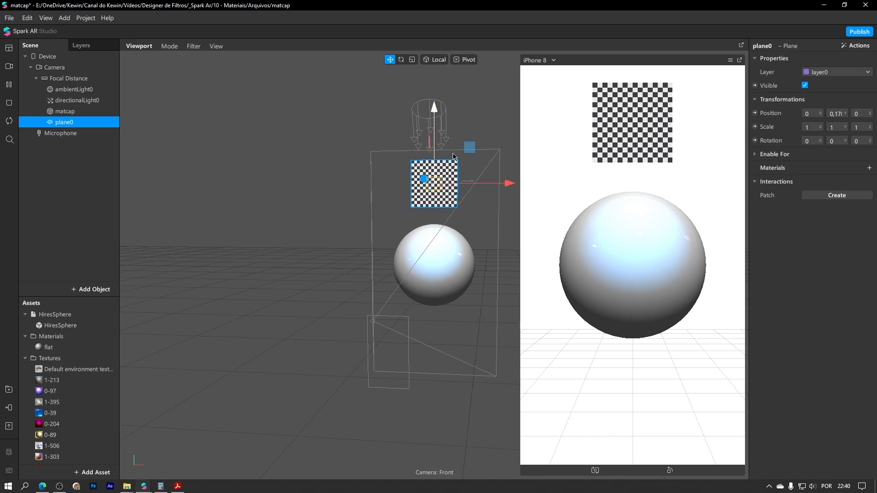
Assign the existing flat material to the new plane.
scroll(429, 171, "up", 5)
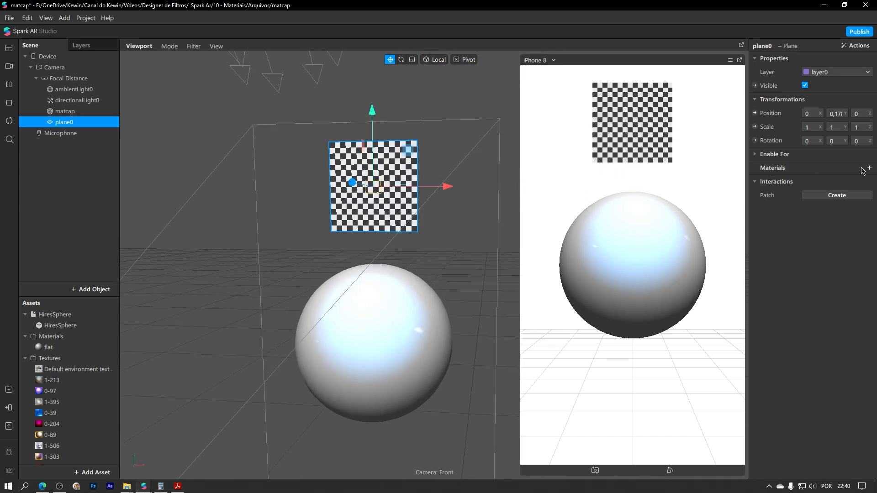
left_click(863, 170)
left_click(824, 184)
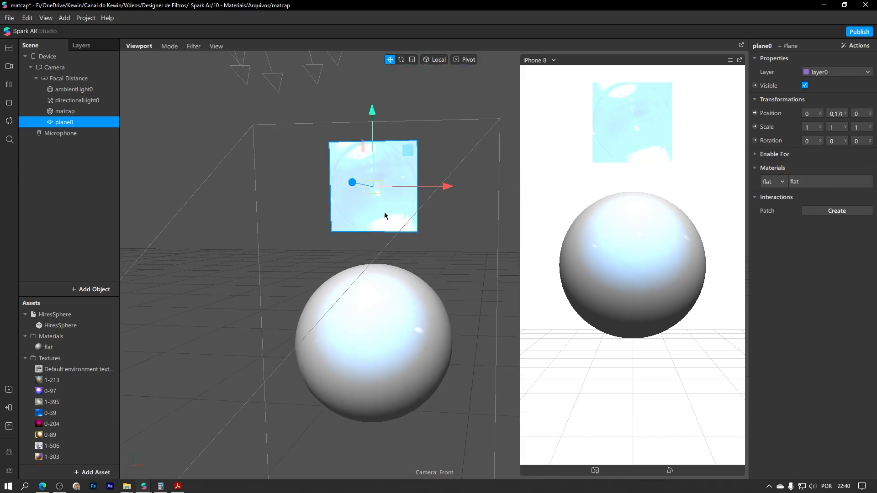
Examine from several angles how the specular texture reflects light on the plane.
middle_click_drag(384, 216, 396, 295)
right_click_drag(412, 280, 385, 292)
middle_click_drag(385, 291, 344, 300)
scroll(344, 301, "up", 4)
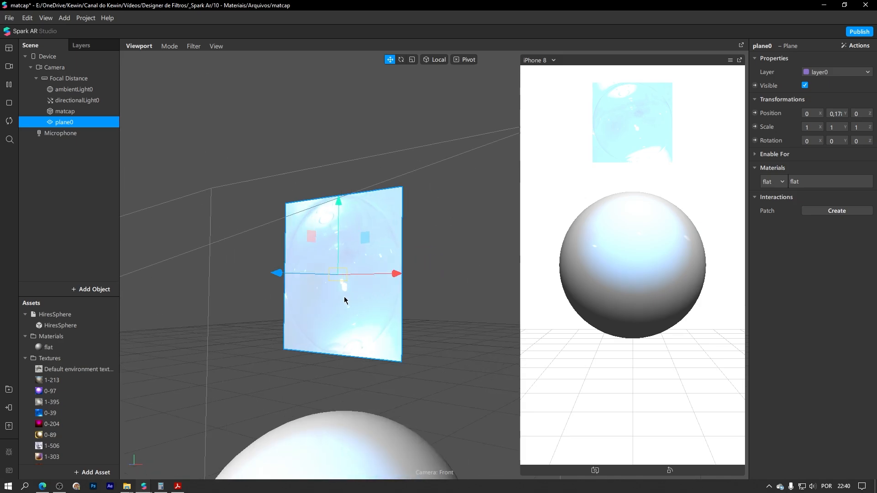
right_click_drag(345, 300, 468, 288)
right_click_drag(421, 216, 397, 227)
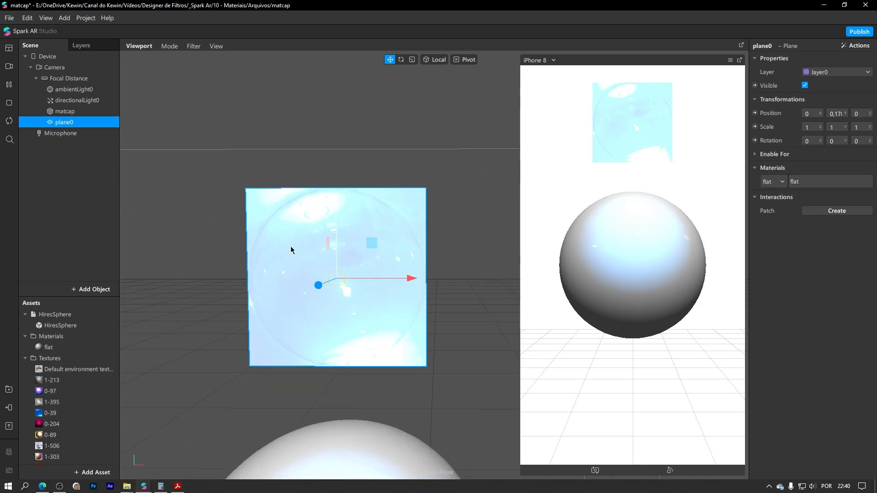
right_click_drag(380, 294, 391, 228)
Set the flat material's specular smoothness to 40% and inspect the highlights on the plane and sphere.
left_click(820, 183)
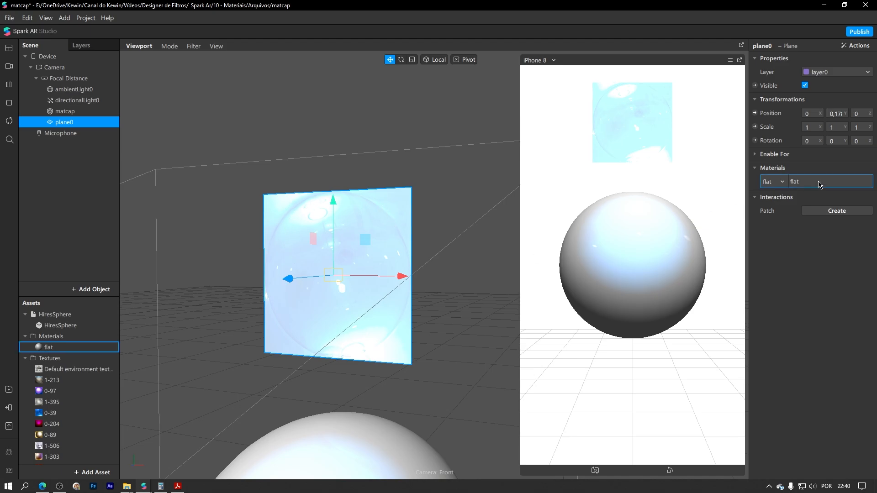
left_click_drag(813, 174, 824, 179)
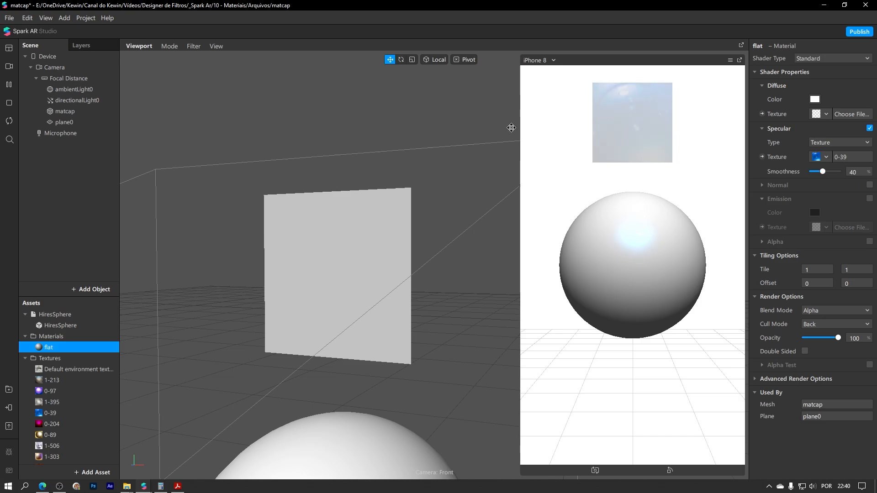
right_click_drag(410, 181, 366, 185)
scroll(366, 185, "down", 5)
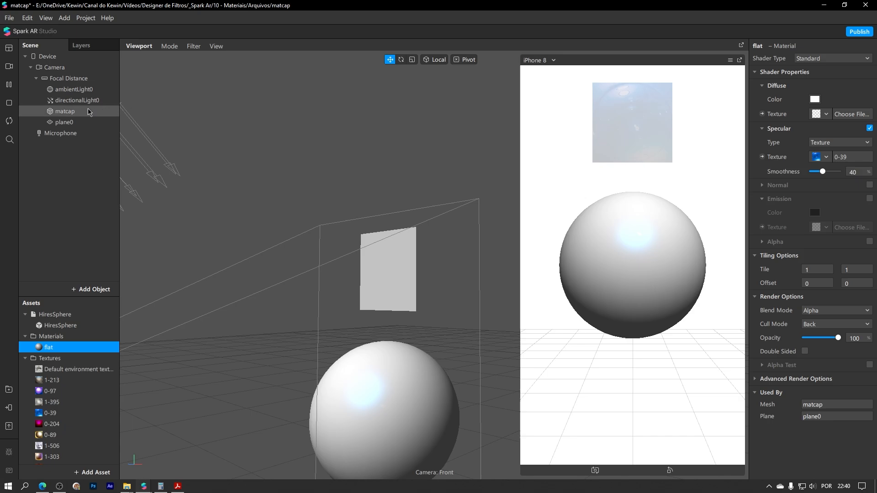
right_click_drag(263, 160, 372, 192)
middle_click_drag(383, 329, 382, 279)
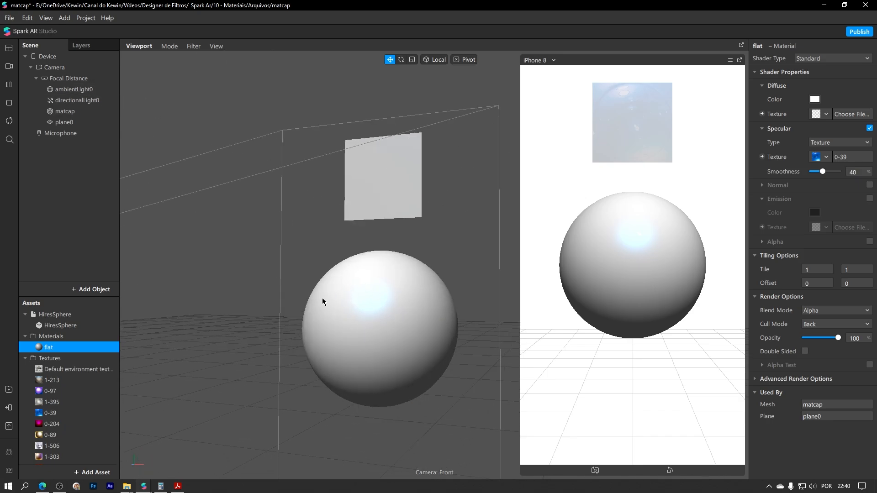
right_click_drag(286, 252, 338, 228)
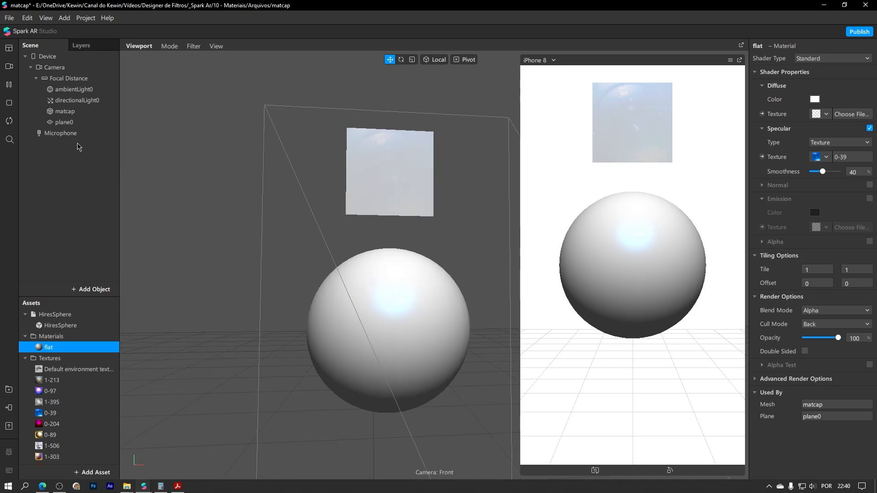
Hide the directional light so it no longer illuminates the plane and sphere.
left_click(67, 100)
key("f")
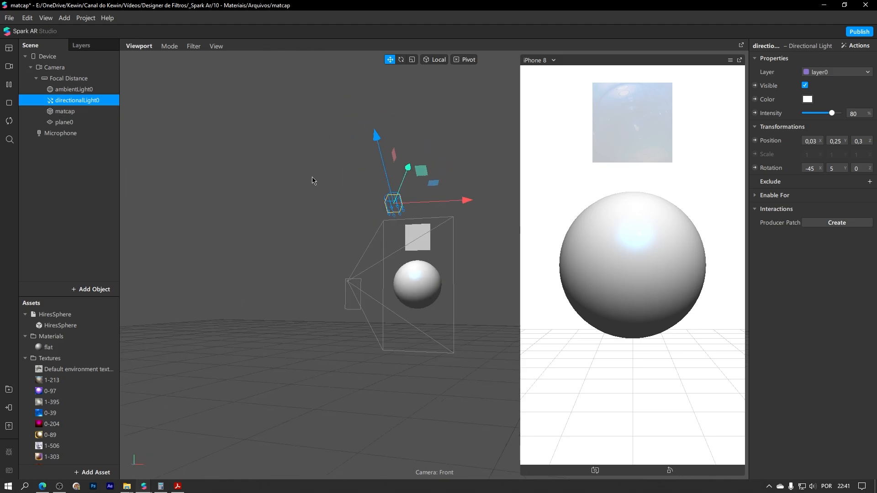
scroll(313, 181, "up", 5)
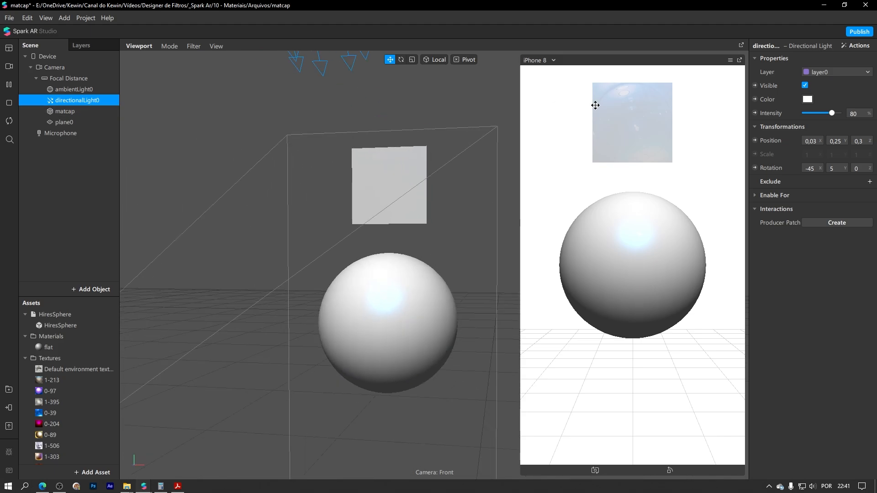
left_click(804, 85)
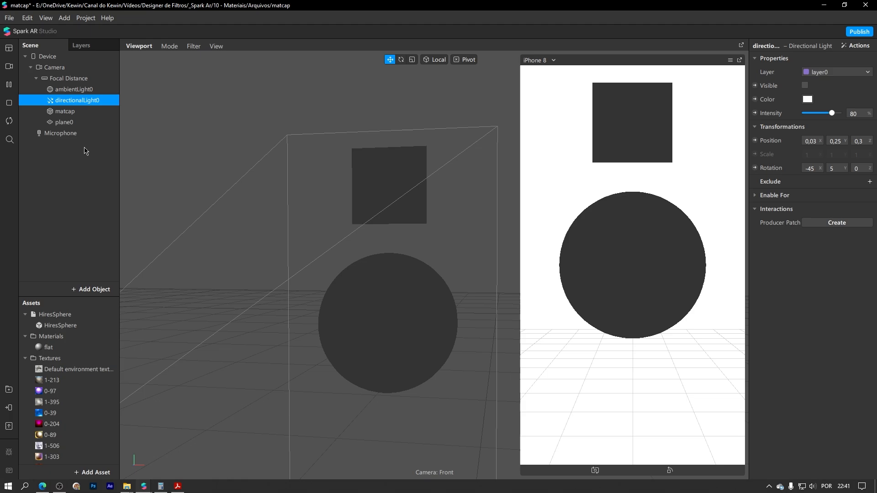
Add a spot light and pull it forward from the sphere to a Z position of about 0.33.
right_click(73, 161)
mouse_move(93, 172)
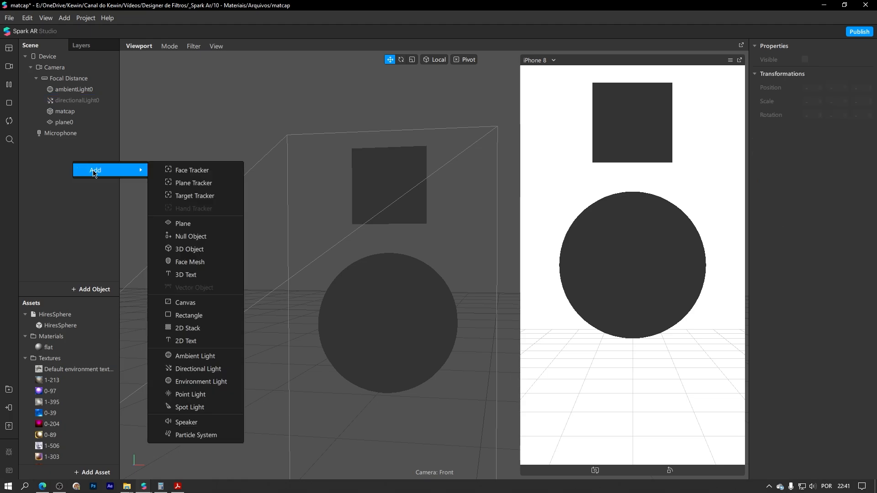
left_click(192, 407)
right_click_drag(348, 212, 329, 215)
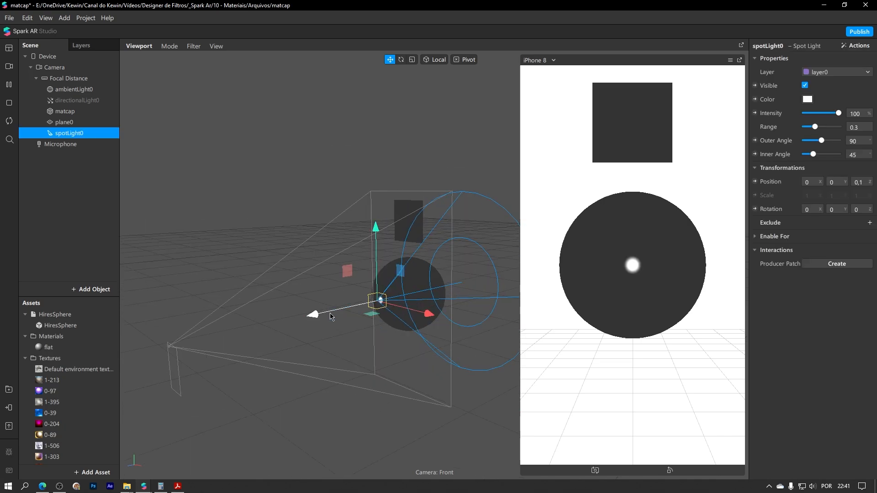
left_click_drag(310, 315, 218, 323)
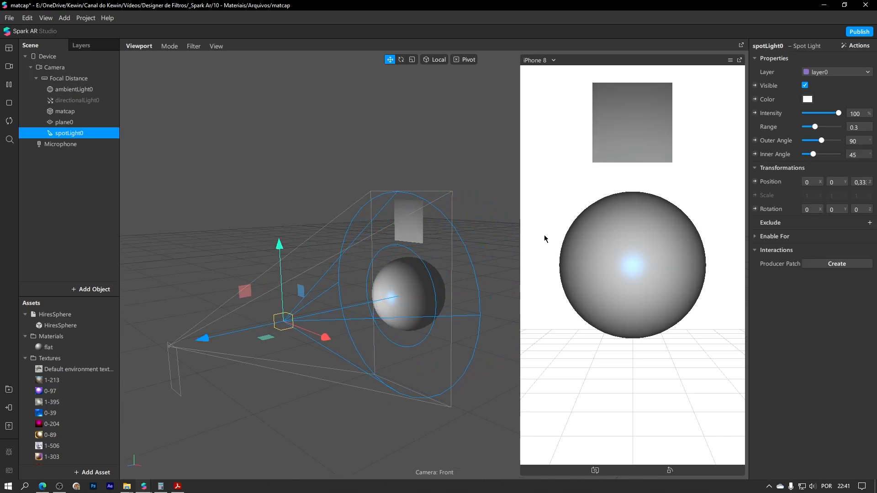
Set the flat material's specular smoothness to 0%.
left_click(48, 347)
left_click_drag(823, 173, 808, 172)
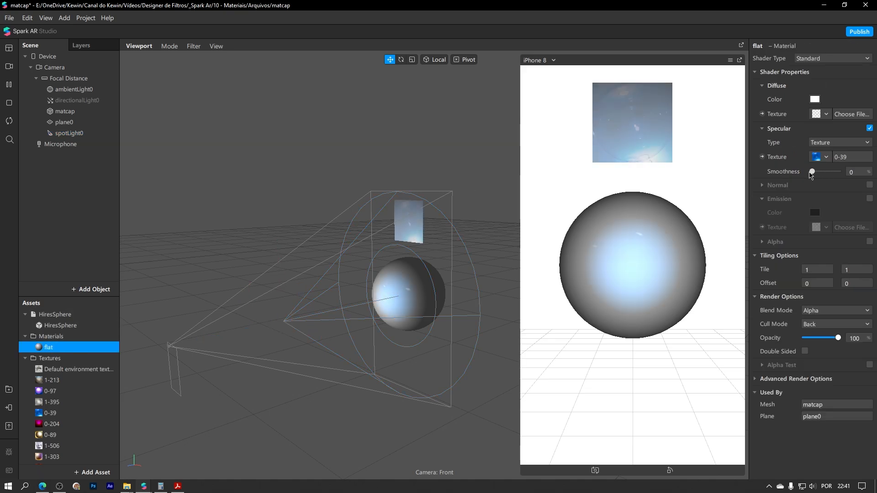
Shift the spot light sideways to an X position of about 0.04 and rotate it about 39.8° around Y.
left_click(71, 134)
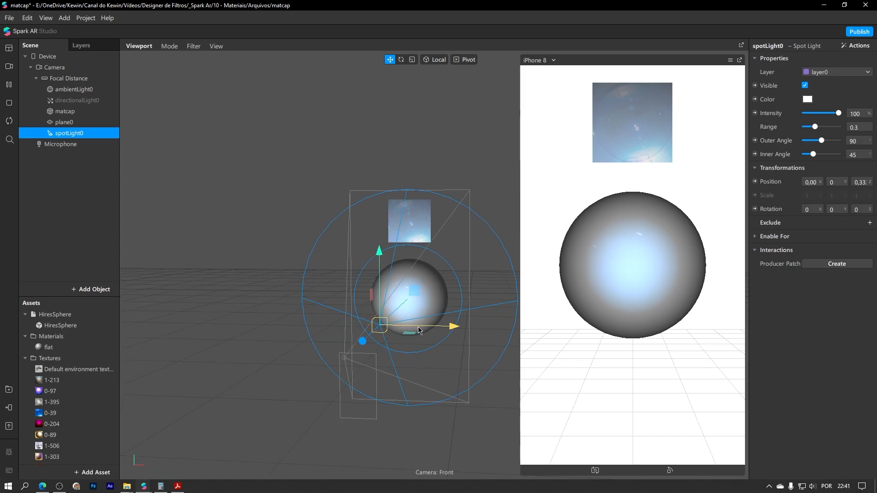
left_click_drag(414, 328, 436, 327)
left_click(402, 61)
right_click_drag(414, 255, 380, 295)
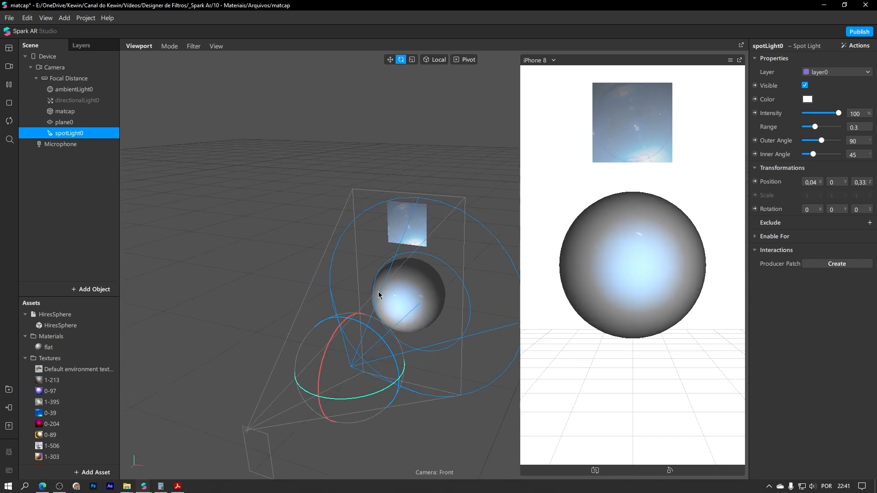
left_click_drag(361, 396, 402, 314)
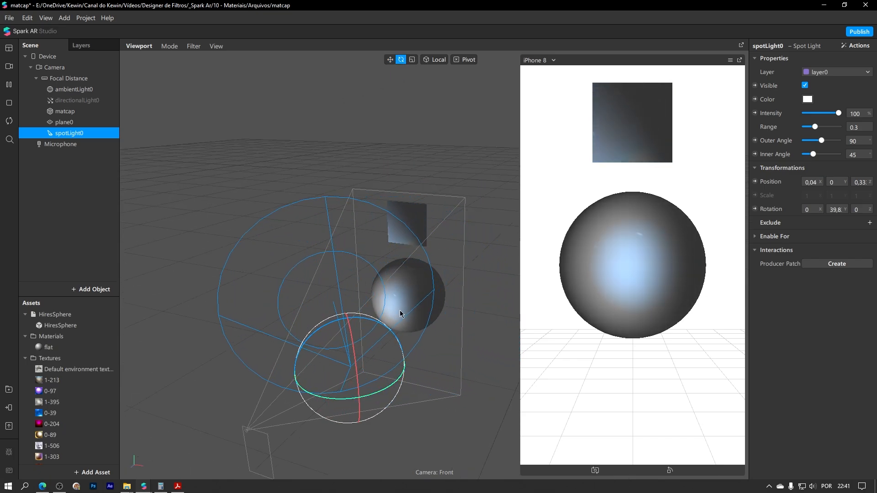
Move the spot light beside the sphere to about X 0.21 and Z 0.18, and inspect the lighting.
left_click(389, 60)
right_click_drag(362, 325, 359, 329)
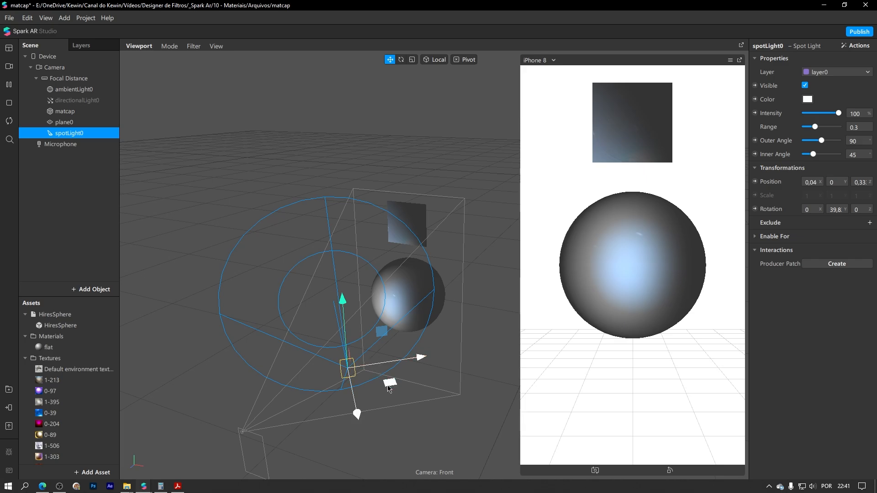
left_click_drag(389, 389, 510, 365)
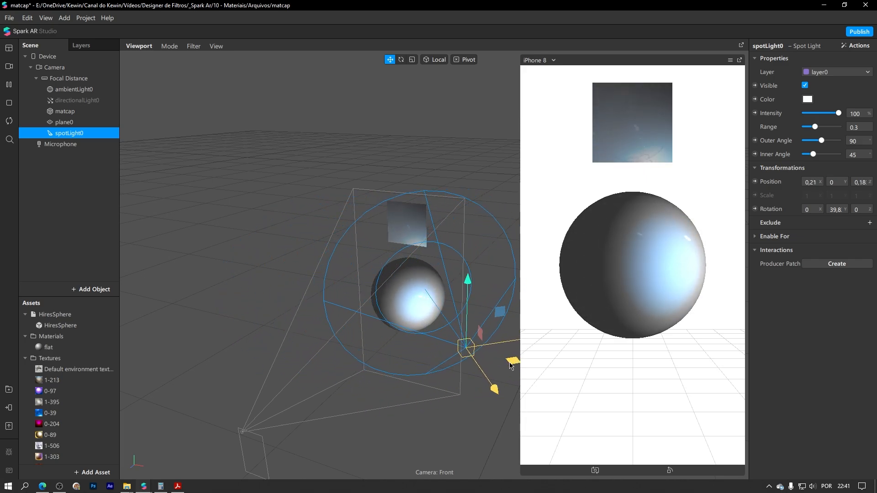
right_click_drag(507, 361, 459, 293)
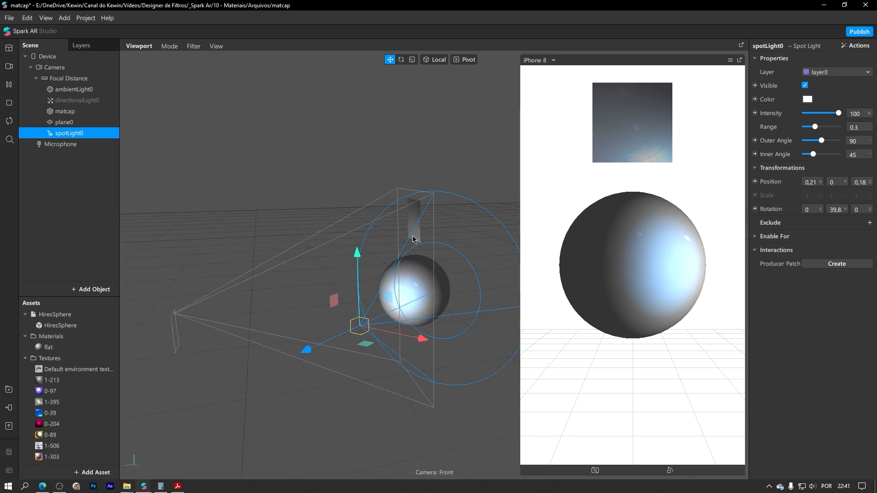
Rotate the spot light beside the sphere to about 65.1° around Y.
scroll(413, 302, "up", 5)
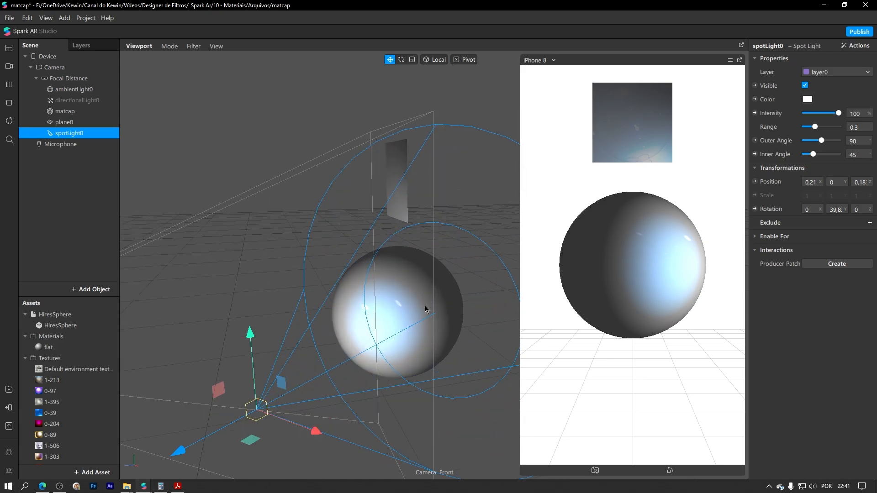
right_click_drag(425, 307, 384, 259)
scroll(426, 288, "down", 5)
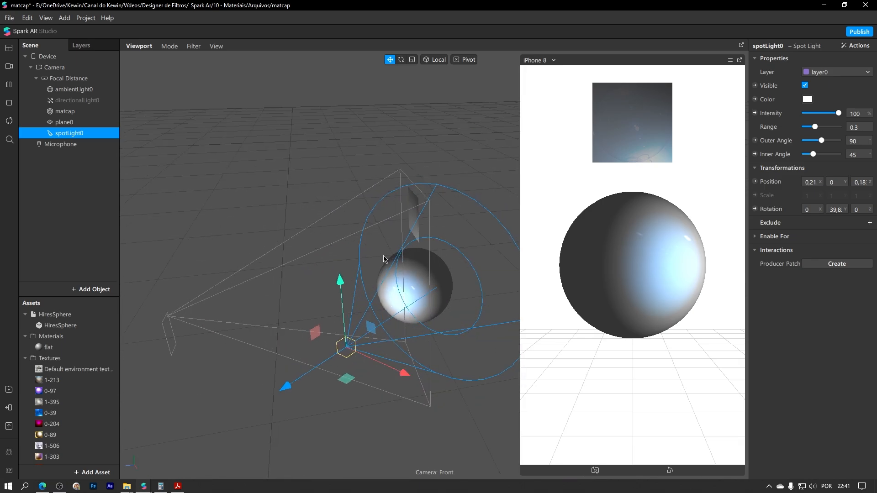
left_click(401, 60)
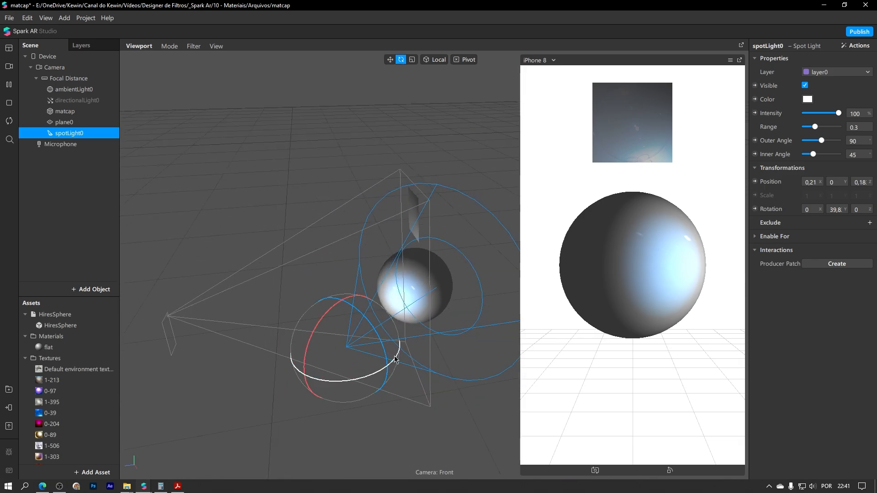
left_click_drag(397, 359, 406, 329)
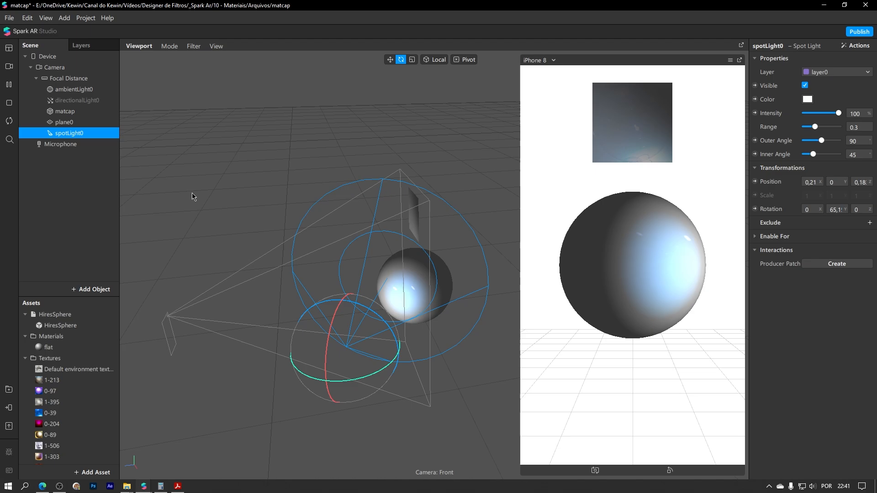
Search the AR Library for "Projection" and import the Texture Projection patch asset into the matcap project.
left_click(9, 388)
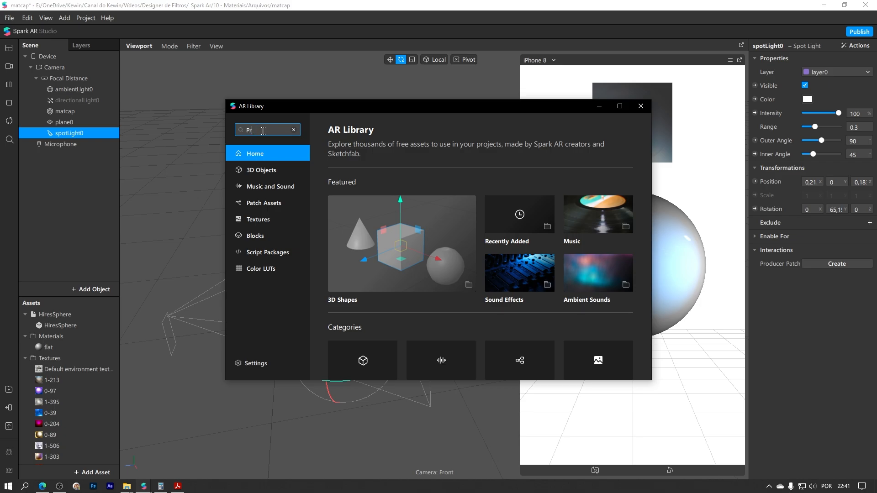
key("Return")
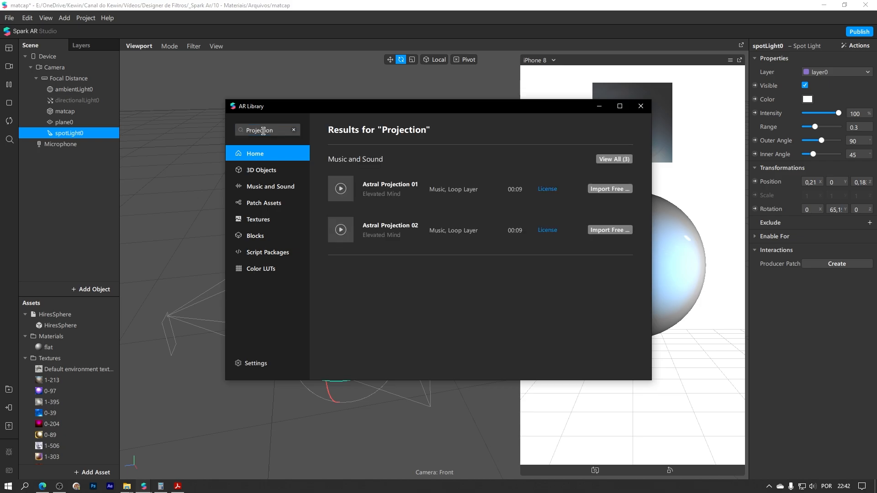
scroll(395, 316, "down", 3)
scroll(395, 316, "up", 2)
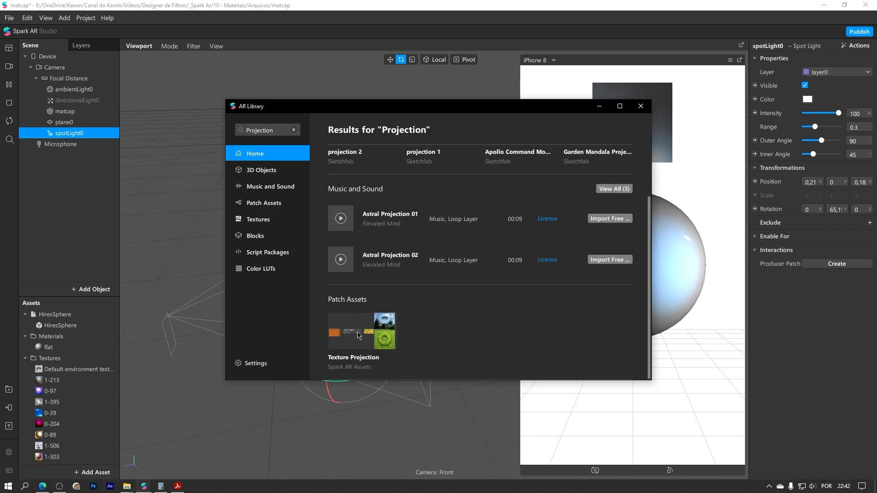
left_click(363, 350)
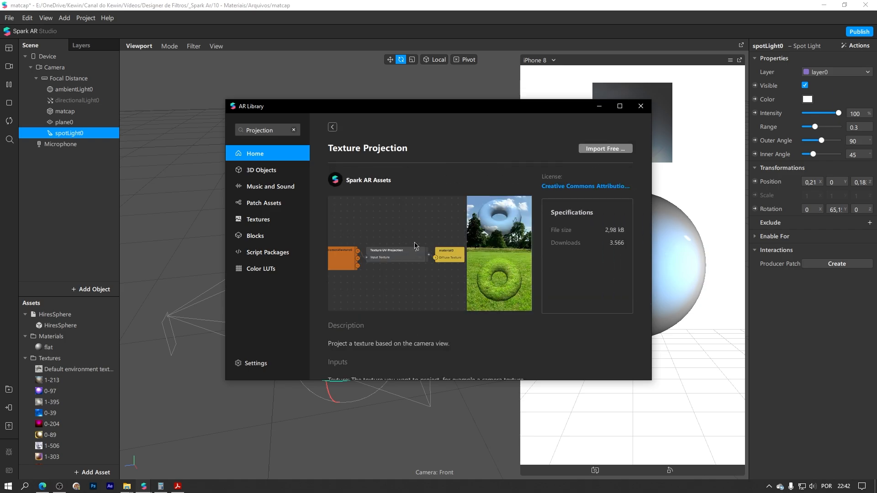
left_click(618, 149)
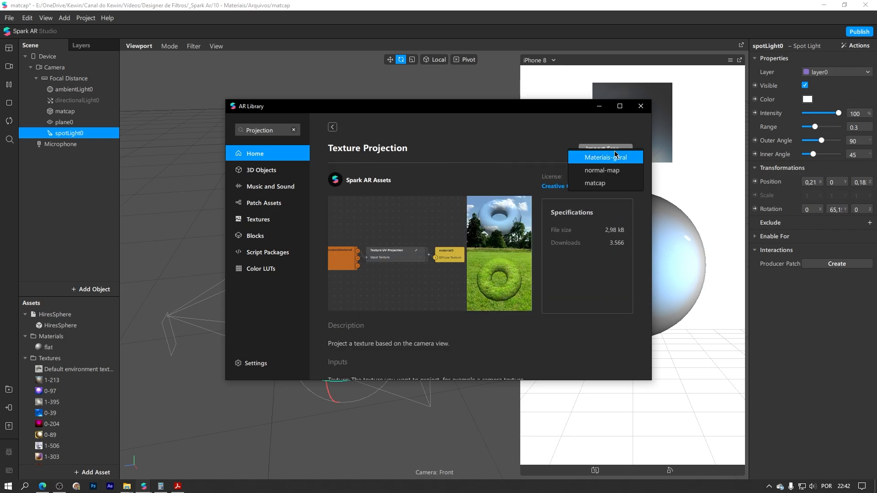
left_click(596, 183)
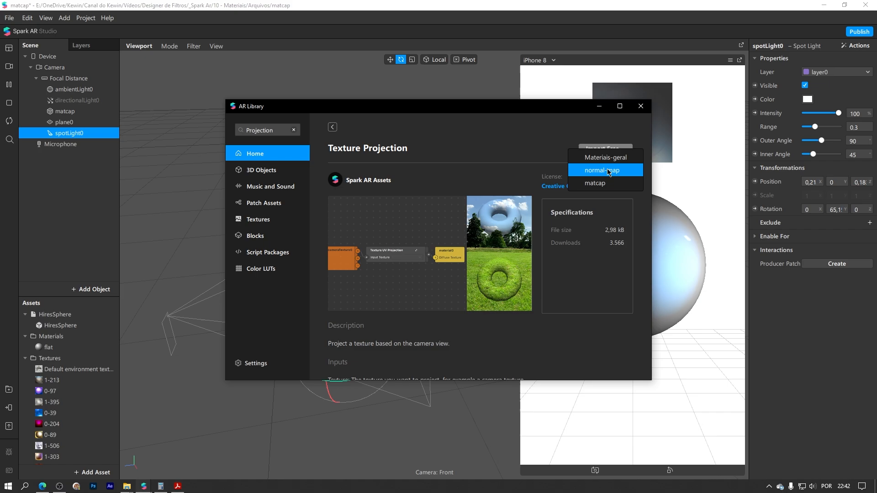
left_click(641, 106)
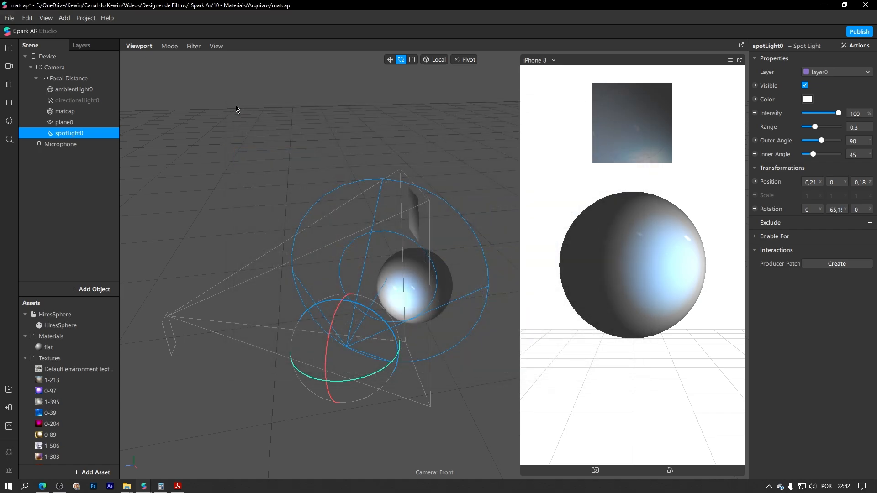
Create a specular texture patch for the flat material and connect a Texture UV Projection patch's output to it.
left_click(68, 112)
left_click(809, 187)
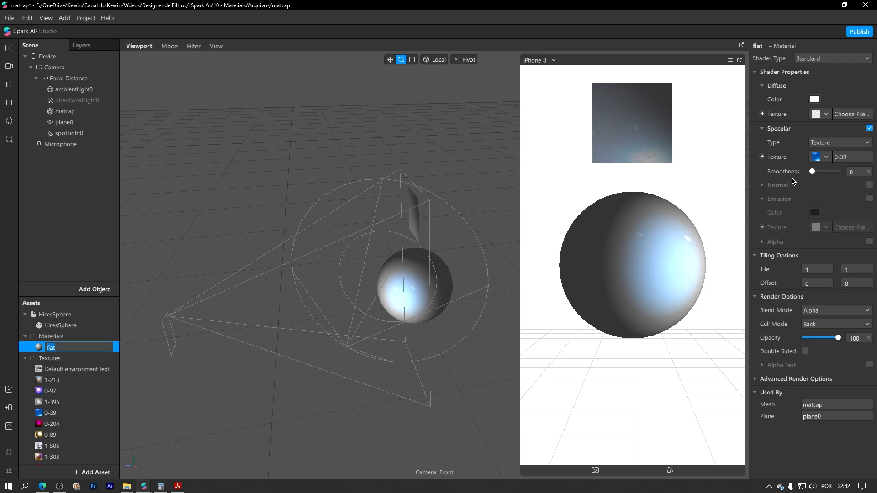
left_click(762, 157)
scroll(81, 396, "down", 3)
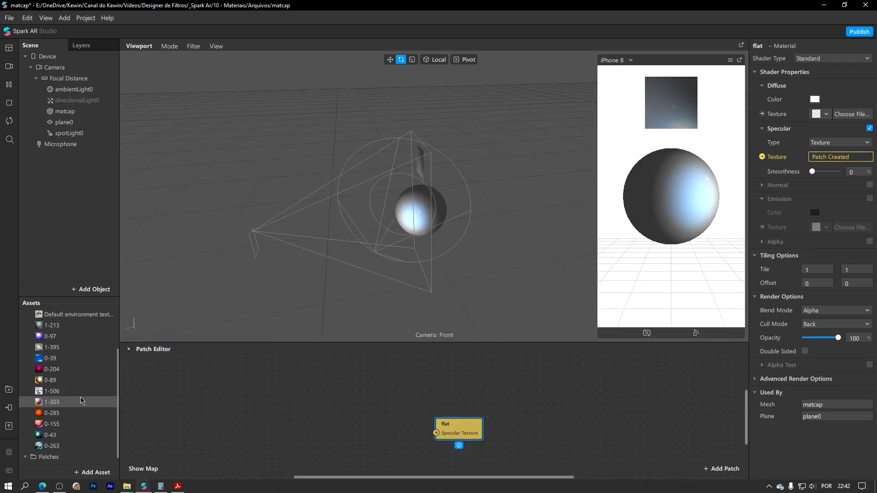
left_click_drag(52, 461, 191, 417)
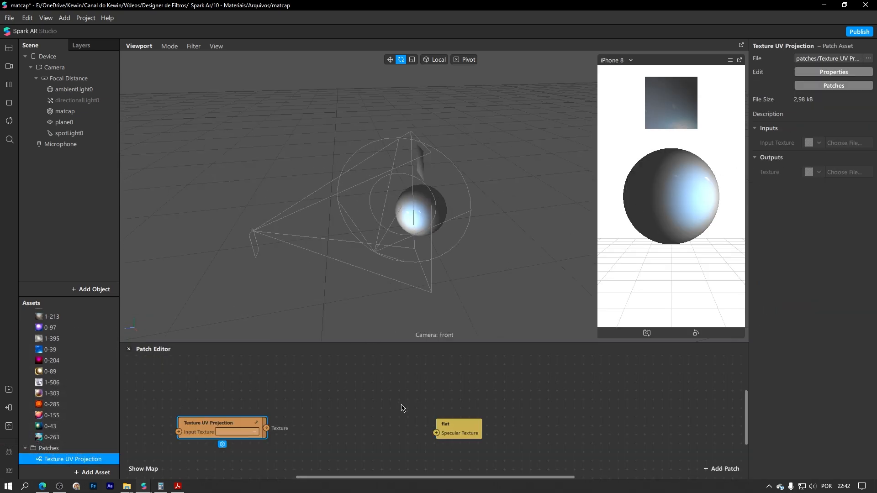
left_click_drag(267, 429, 436, 433)
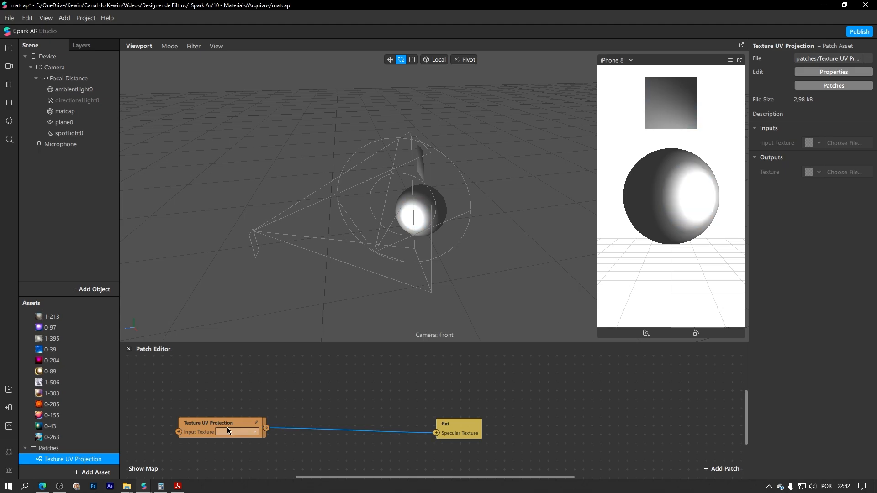
Reposition the Texture UV Projection patch, feed texture 0-89 into its input, and inspect the sphere.
left_click_drag(227, 428, 300, 420)
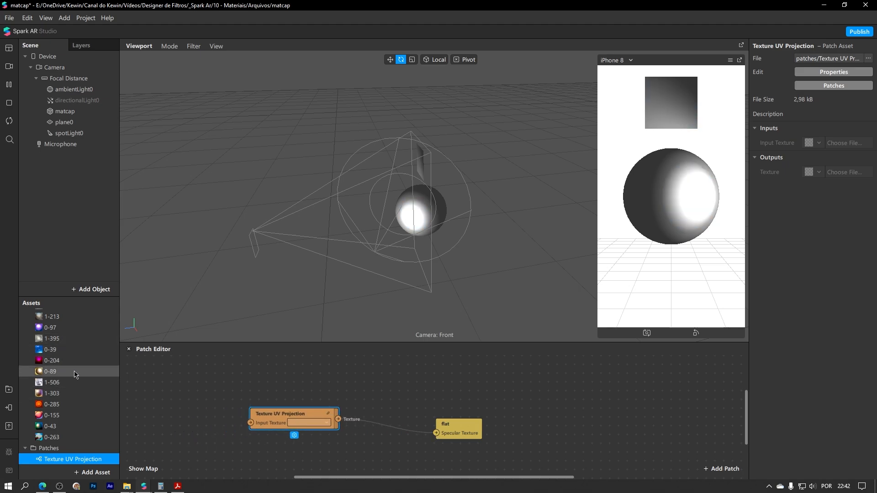
left_click_drag(75, 372, 251, 423)
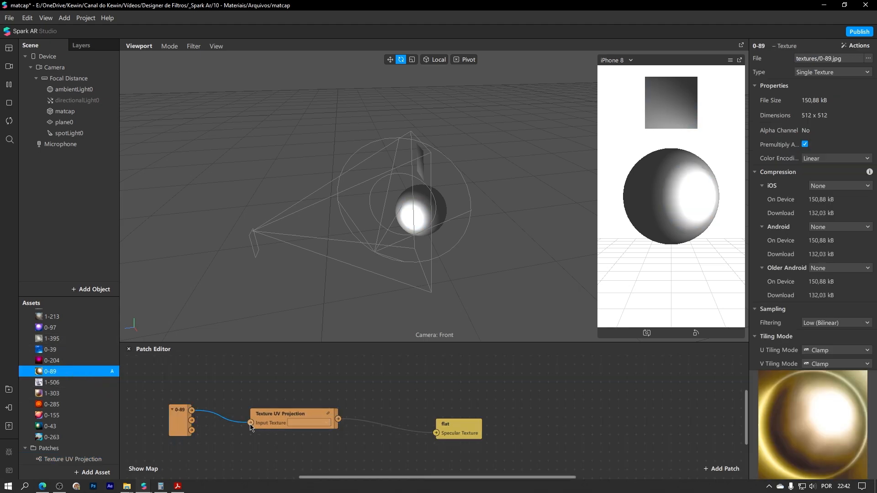
scroll(452, 251, "up", 10)
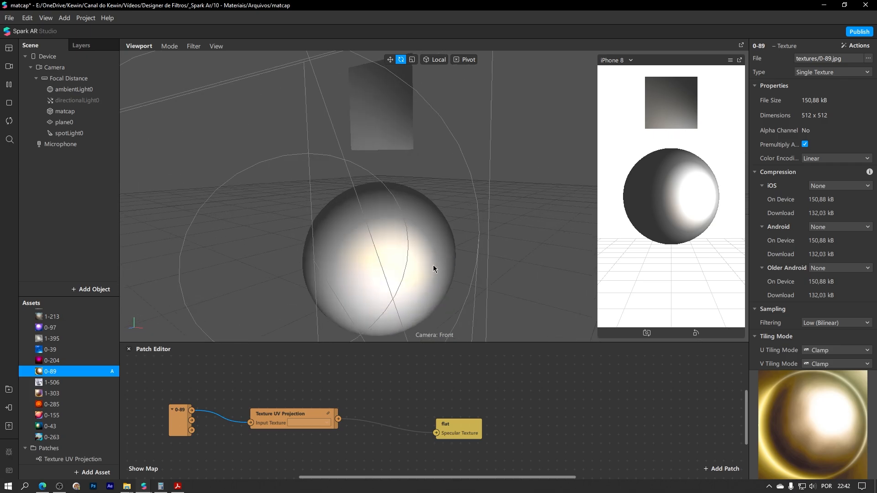
middle_click_drag(512, 240, 431, 247)
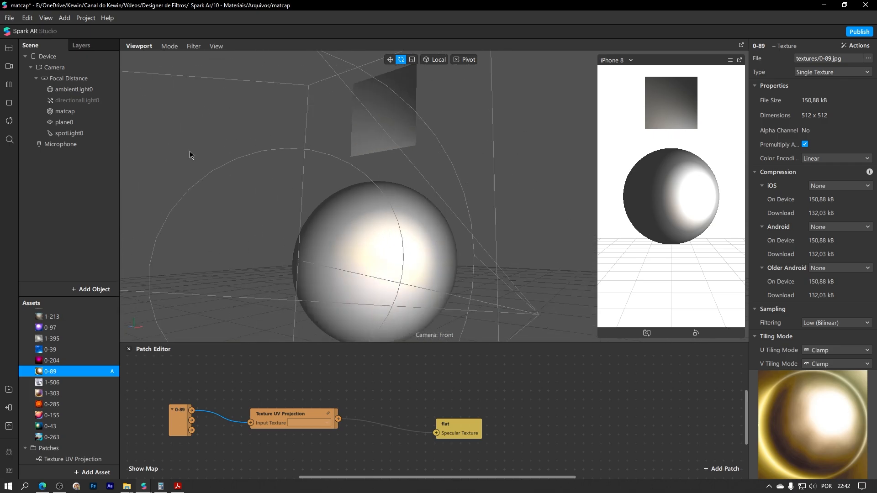
Make the directional light visible and set its intensity to 35%.
left_click(71, 101)
left_click(804, 86)
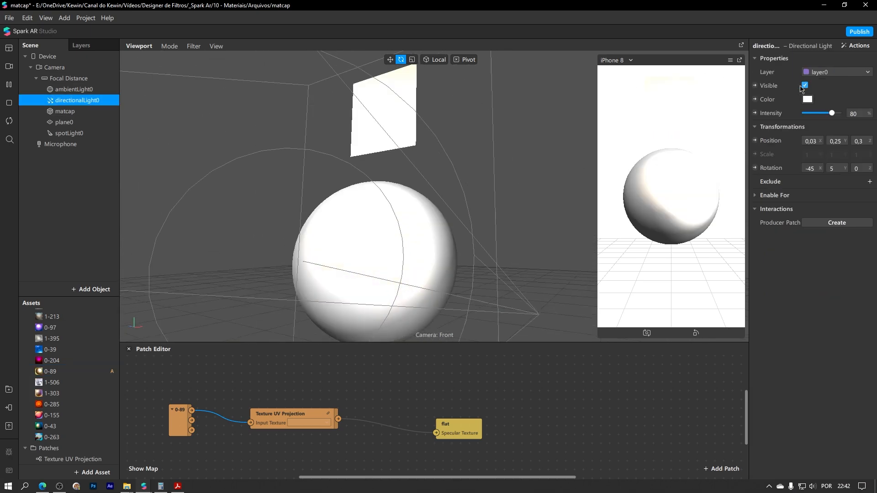
middle_click_drag(333, 180, 355, 213)
left_click_drag(828, 114, 817, 114)
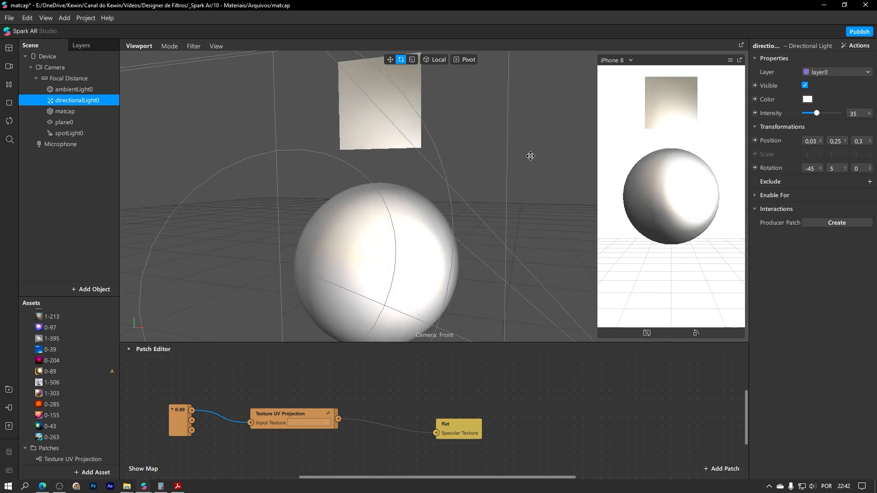
Set the flat material's specular smoothness to 40%.
scroll(67, 369, "up", 3)
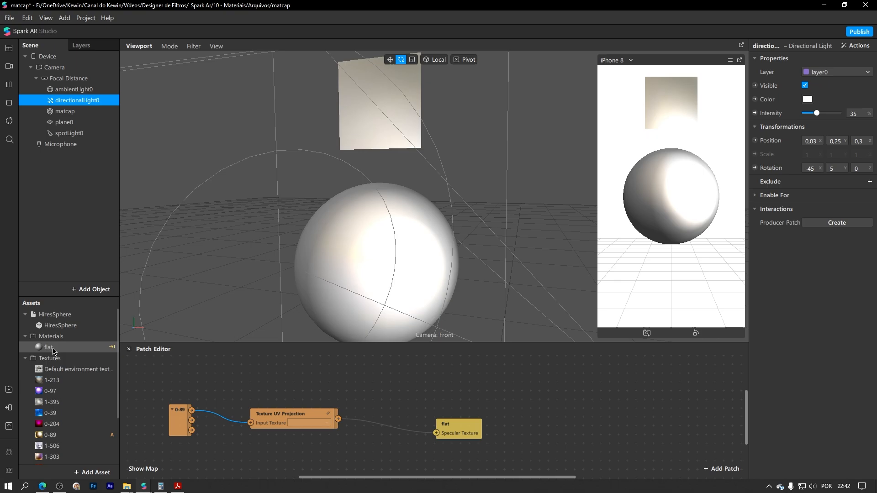
double_click(54, 349)
key("Escape")
mouse_move(819, 172)
left_mouse_down()
mouse_move(833, 175)
mouse_move(824, 175)
left_mouse_up()
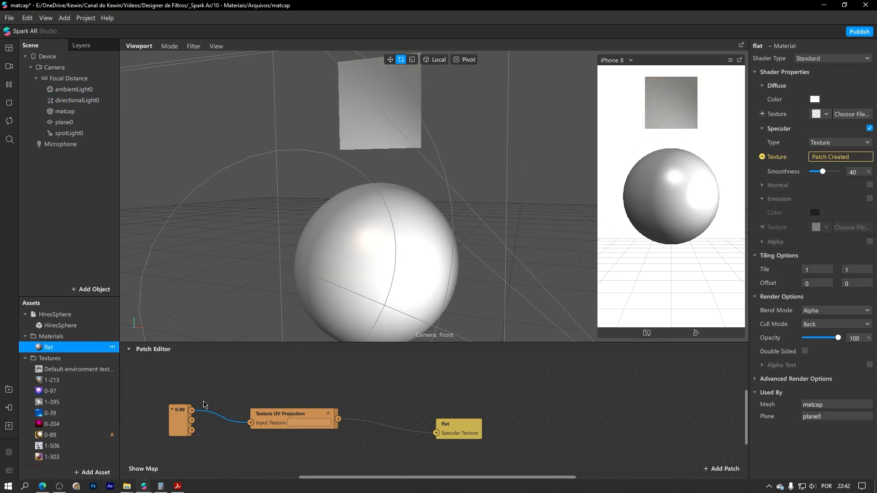
Feed texture 0-204 into the Texture UV Projection patch instead and move the 0-89 patch out of the way.
left_click_drag(48, 425, 251, 424)
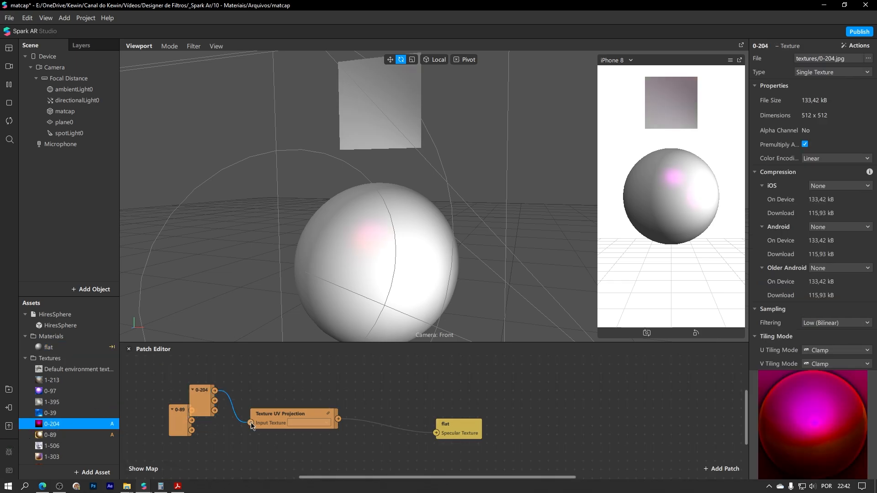
left_click_drag(179, 428, 147, 450)
right_click_drag(379, 311, 274, 215)
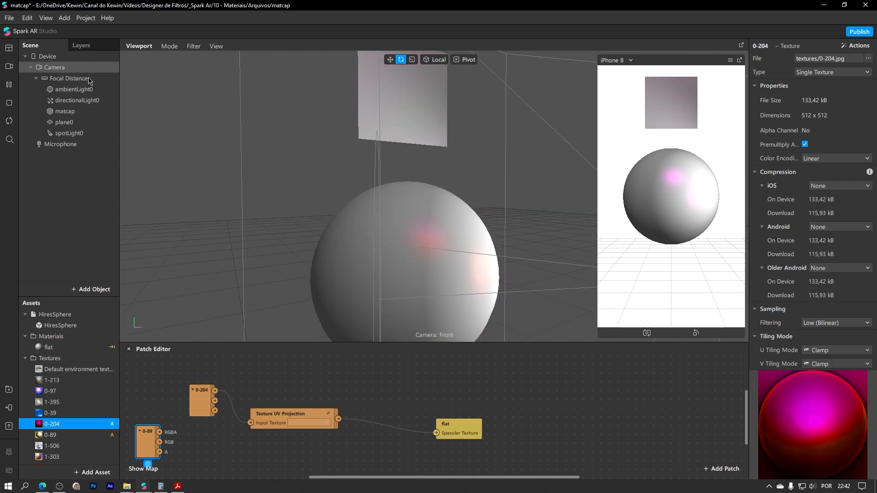
Set the ambient light's intensity to 0%.
left_click(115, 91)
mouse_move(810, 115)
left_mouse_down()
mouse_move(828, 114)
mouse_move(805, 115)
left_mouse_up()
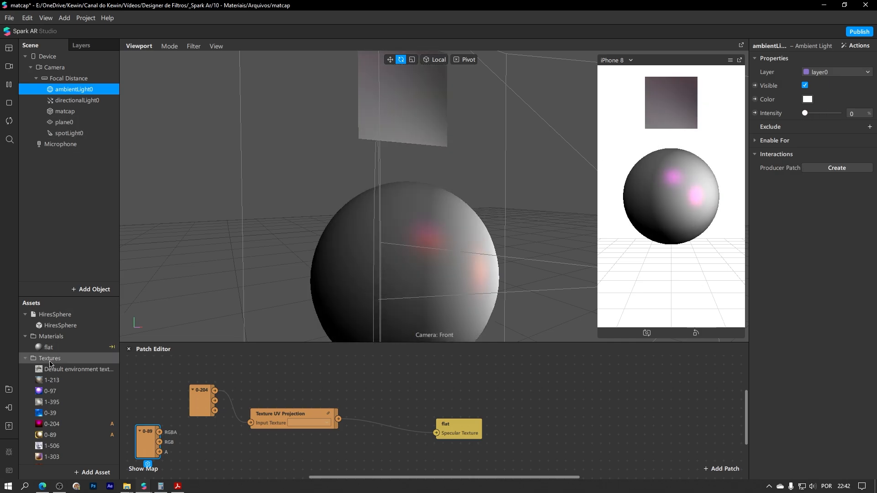
Create a diffuse texture patch for the flat material, connect the Texture UV Projection output to it, and inspect the sphere.
left_click(50, 347)
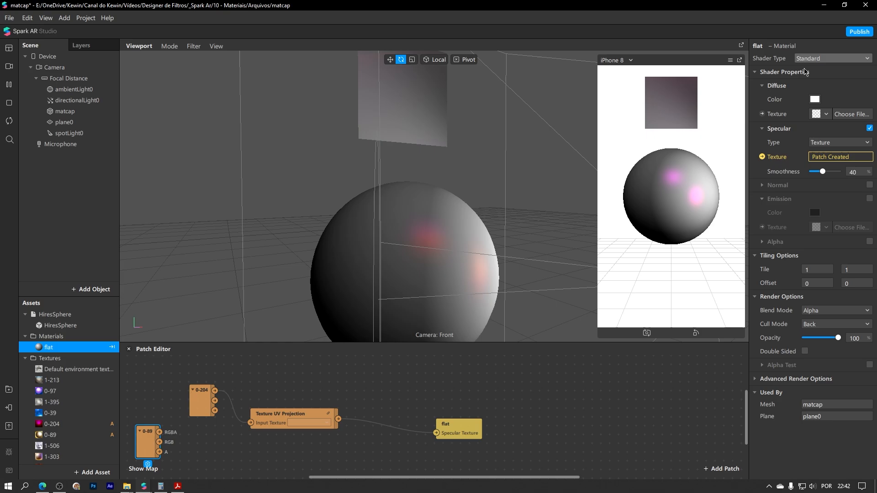
left_click(762, 113)
left_click_drag(447, 425, 429, 373)
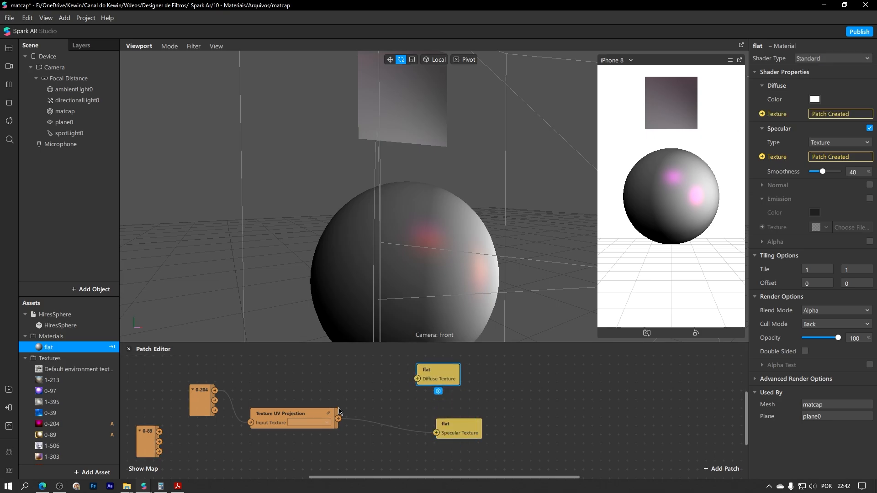
left_click_drag(338, 418, 452, 389)
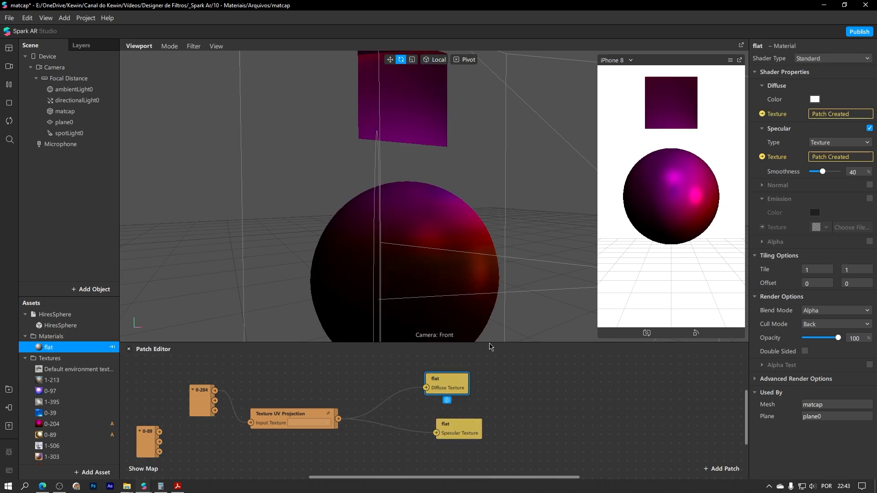
right_click_drag(478, 183, 194, 189)
right_click_drag(405, 179, 593, 213)
scroll(462, 204, "down", 5)
right_click_drag(462, 204, 583, 180)
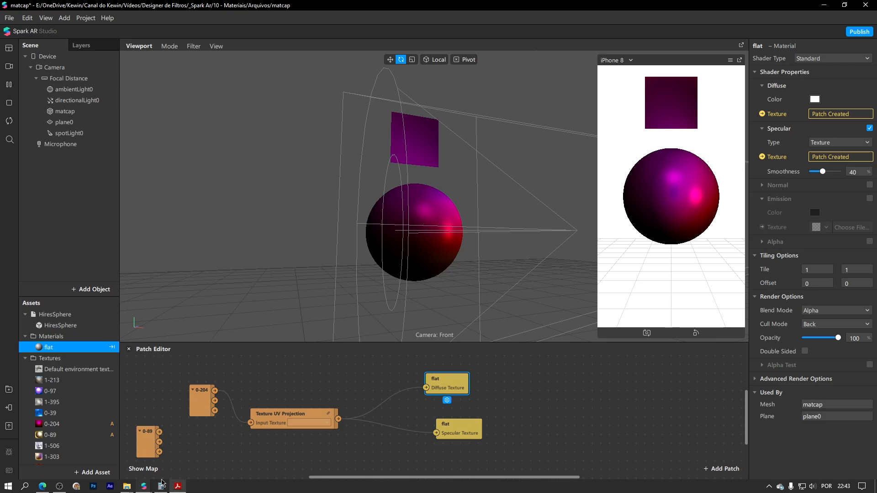
Switch to the Materiais-geral project window.
left_click(144, 486)
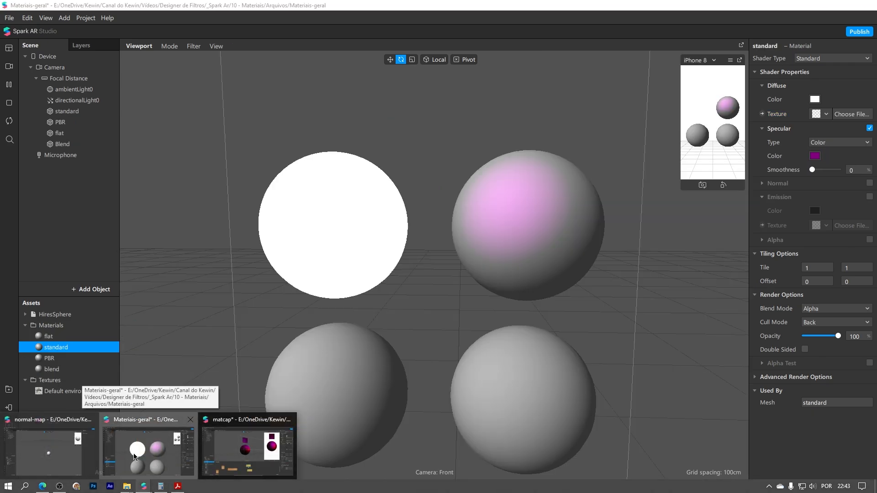
left_click(135, 457)
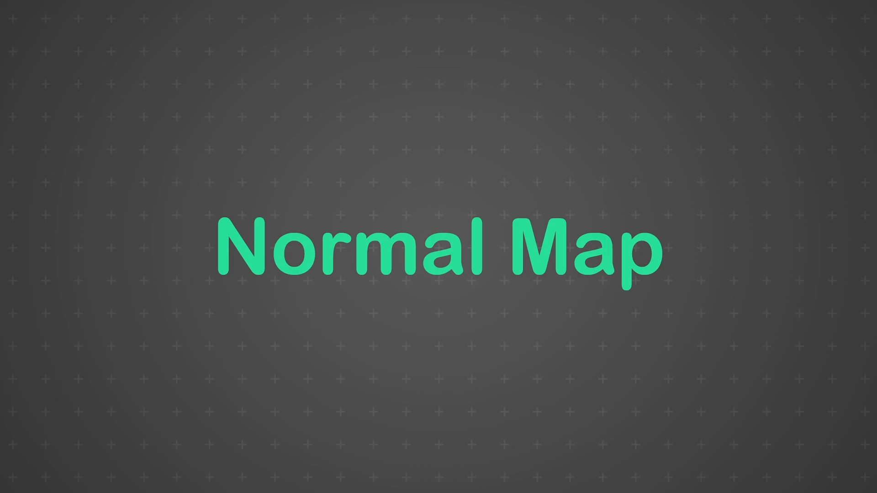
left_click(537, 263)
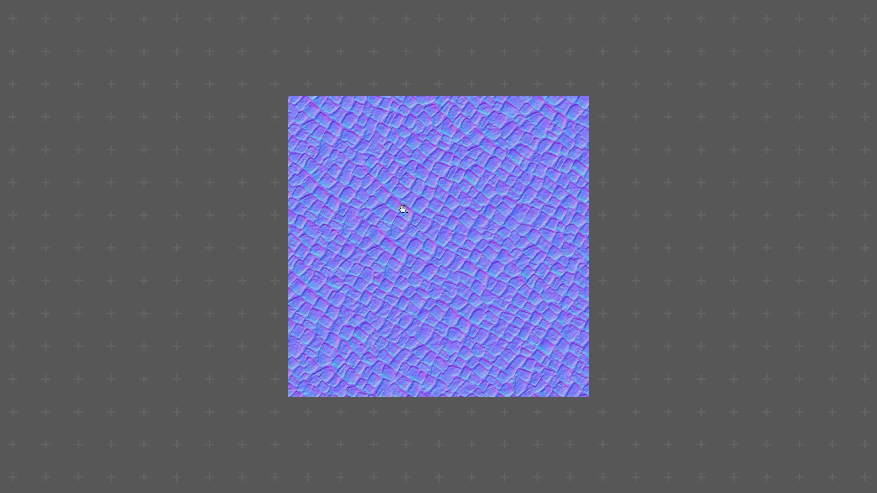
Switch from the presentation to the normal-map project in Spark AR Studio.
key("alt+Tab")
key("Tab")
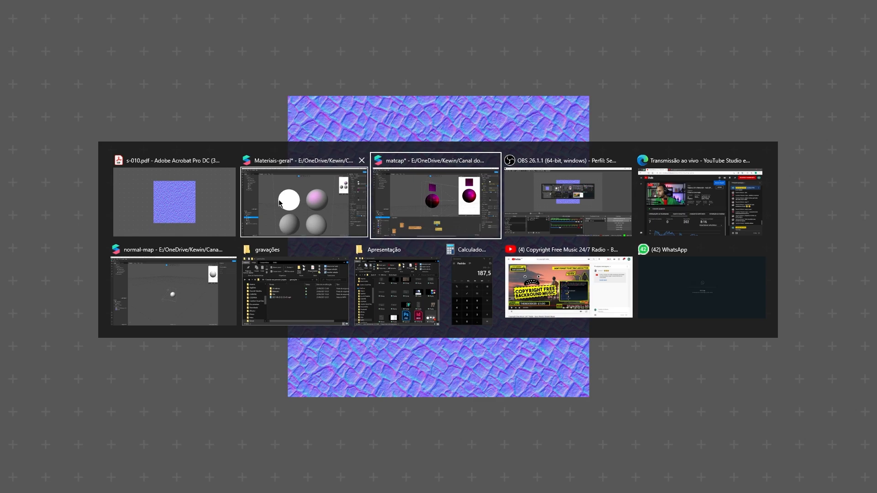
left_click(173, 289)
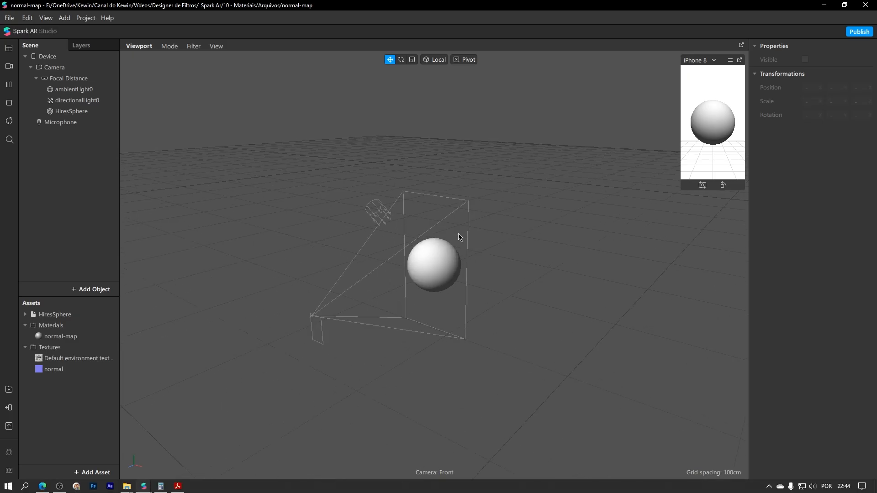
Enable the Normal property on the sphere's normal-map material and assign the normal texture to it.
scroll(429, 266, "up", 5)
left_click(428, 266)
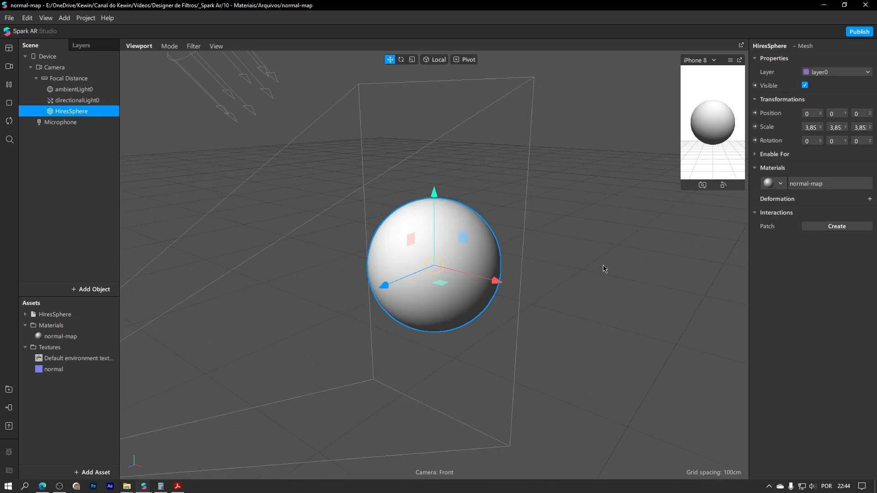
left_click(818, 184)
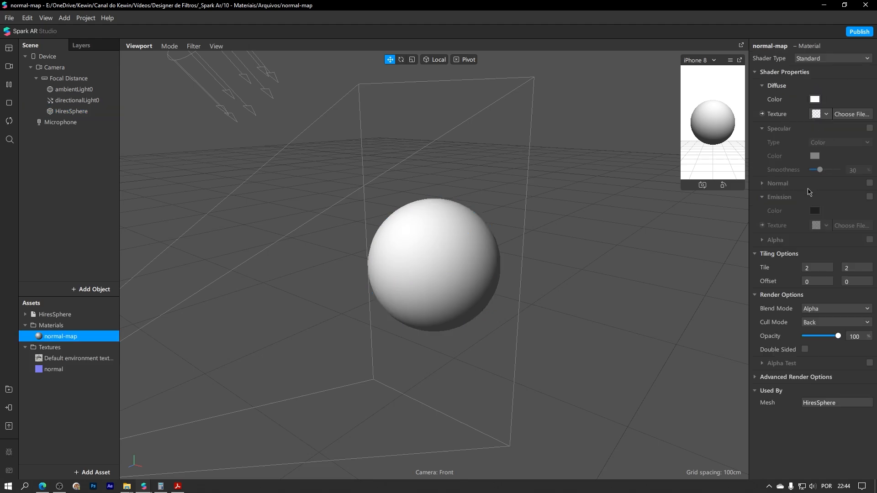
left_click(869, 183)
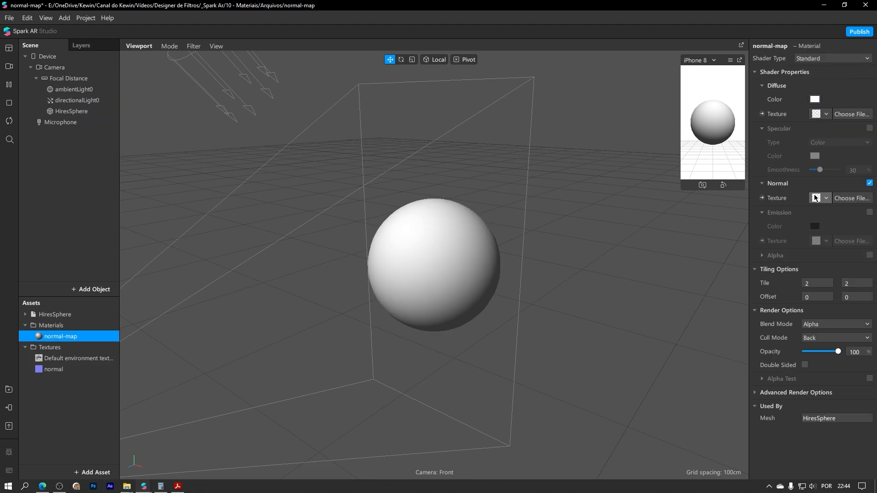
left_click(815, 198)
left_click(814, 214)
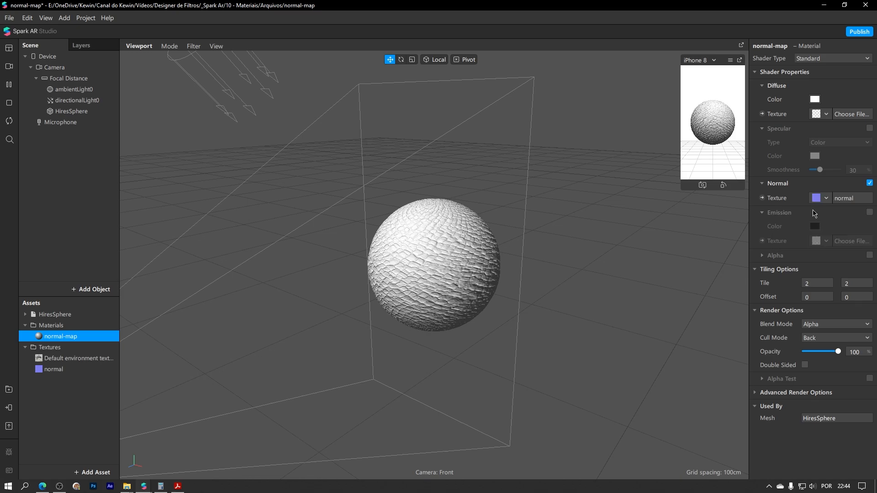
Examine the relief around the sphere, enable Specular on its material, and set the smoothness to 28%.
scroll(456, 243, "up", 6)
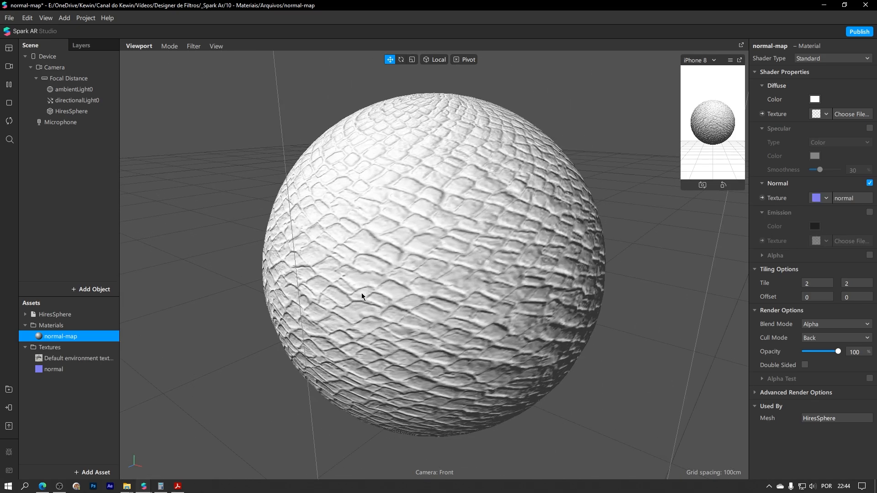
mouse_move(361, 293)
right_mouse_down()
mouse_move(397, 277)
mouse_move(509, 165)
mouse_move(575, 223)
mouse_move(657, 232)
mouse_move(517, 250)
mouse_move(376, 290)
mouse_move(304, 297)
right_mouse_up()
scroll(330, 275, "down", 3)
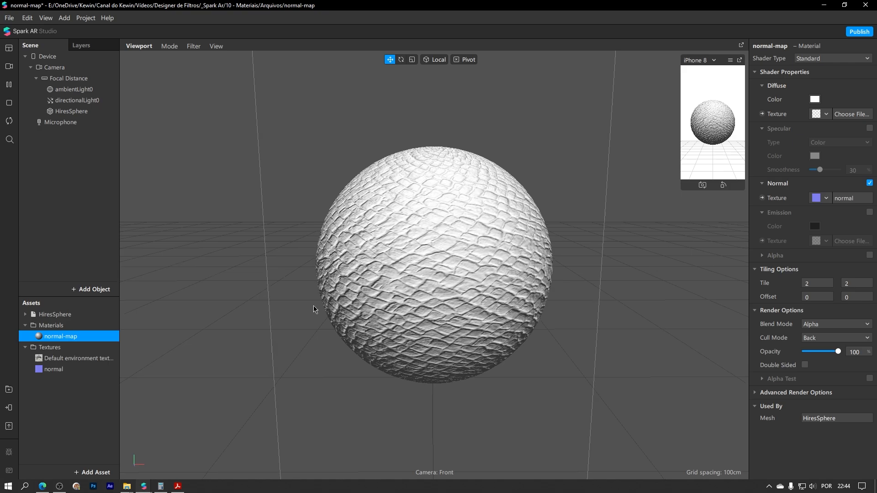
right_click_drag(314, 306, 740, 204)
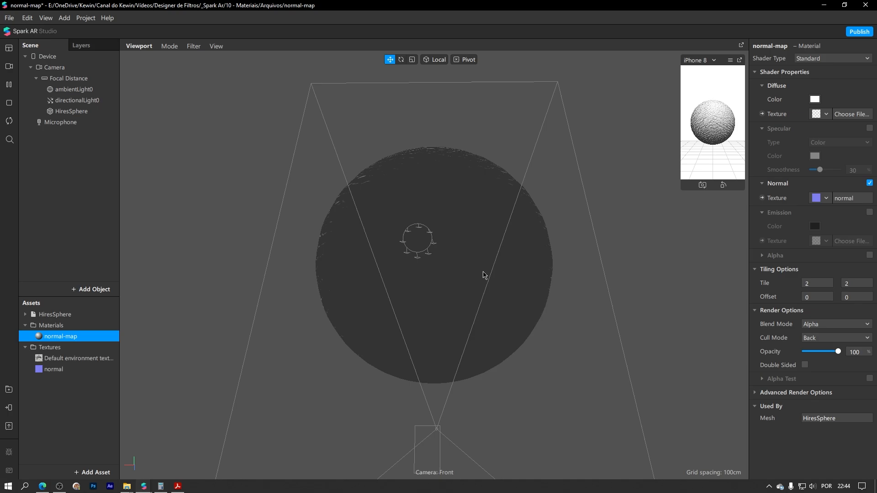
mouse_move(555, 227)
right_mouse_down()
mouse_move(384, 289)
mouse_move(255, 301)
mouse_move(407, 277)
mouse_move(512, 155)
right_mouse_up()
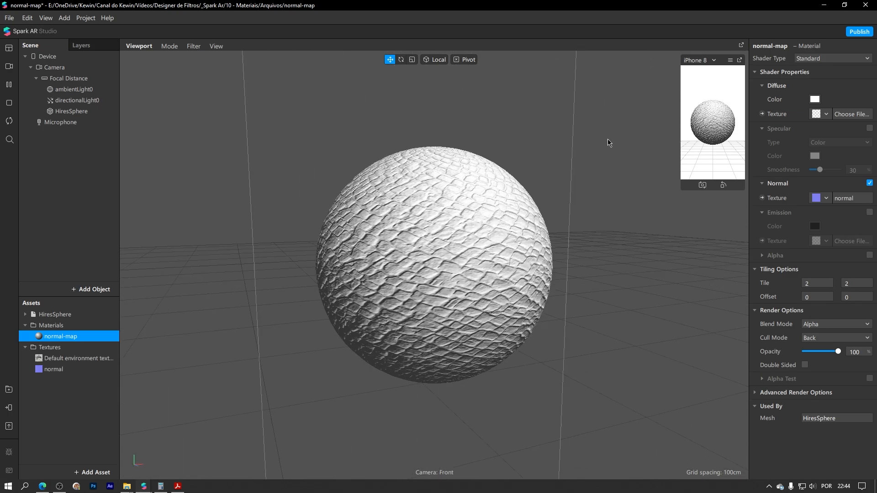
left_click(869, 128)
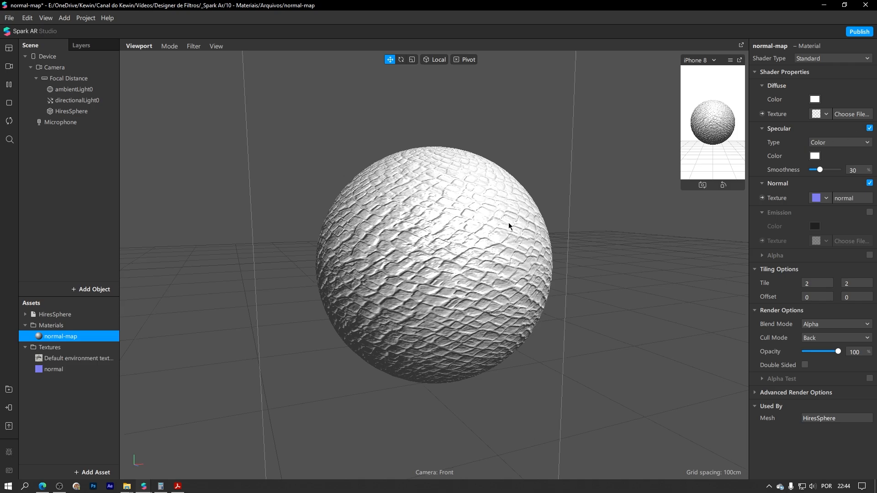
mouse_move(509, 223)
right_mouse_down()
mouse_move(407, 271)
mouse_move(466, 229)
right_mouse_up()
scroll(466, 229, "up", 5)
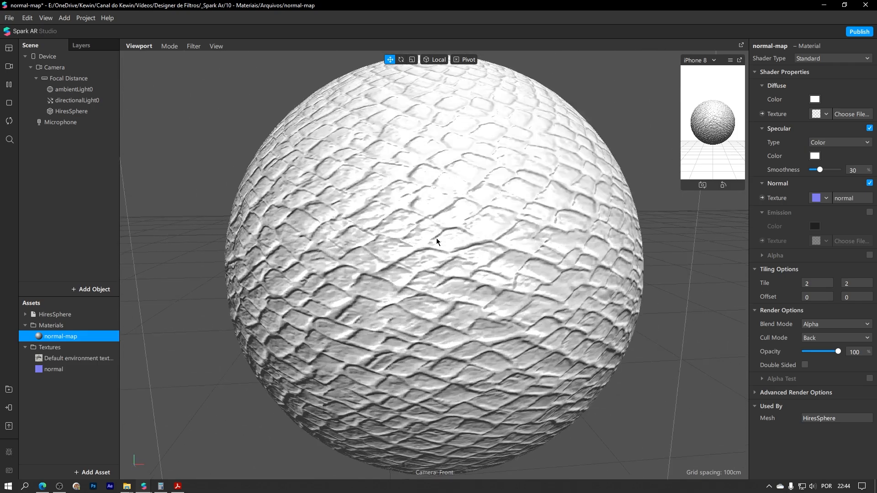
mouse_move(820, 170)
left_mouse_down()
mouse_move(811, 179)
mouse_move(820, 174)
left_mouse_up()
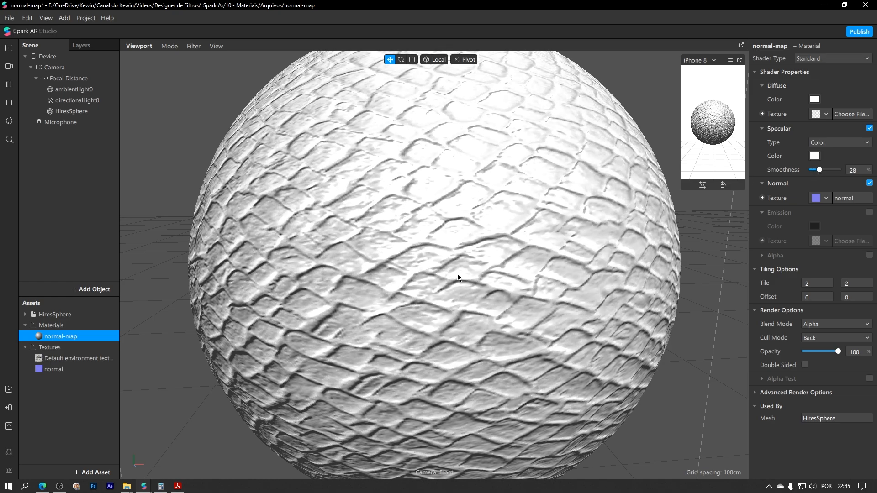
Inspect the specular highlights and normal-map relief on the sphere from several angles.
right_click_drag(635, 234, 634, 212)
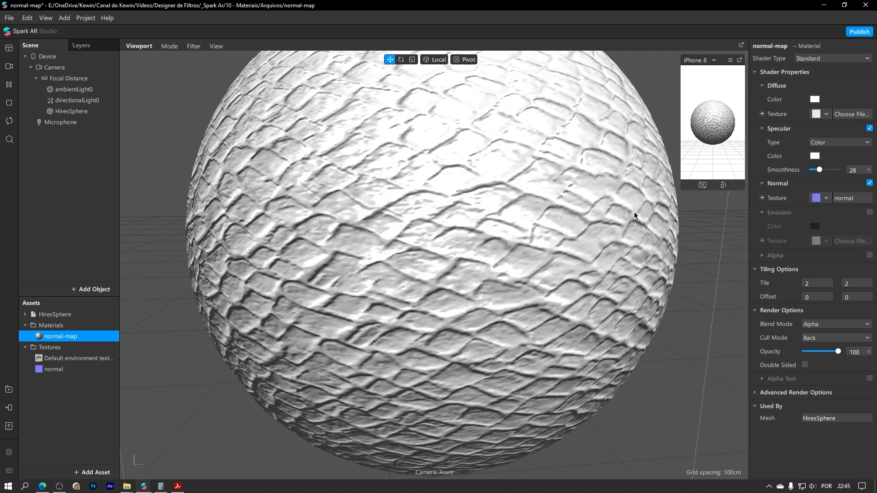
right_click_drag(522, 177, 607, 174)
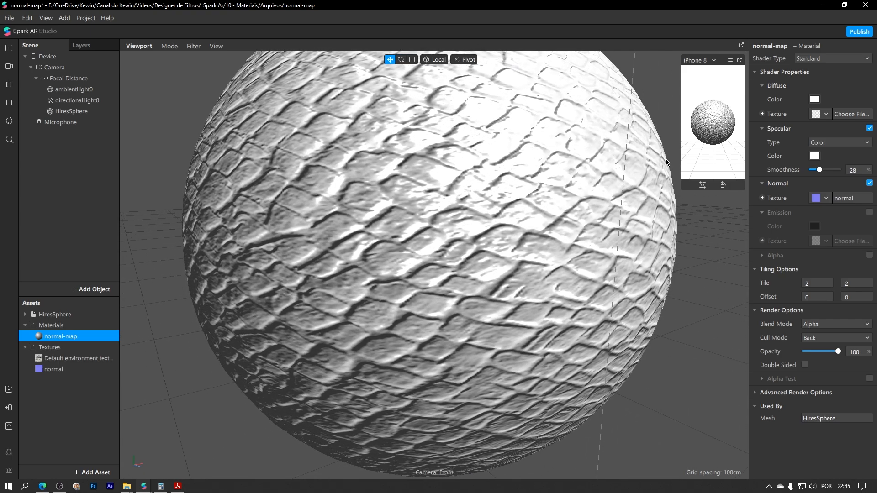
right_click_drag(635, 194, 539, 204)
scroll(539, 204, "down", 3)
scroll(540, 205, "down", 3)
right_click_drag(552, 234, 485, 205)
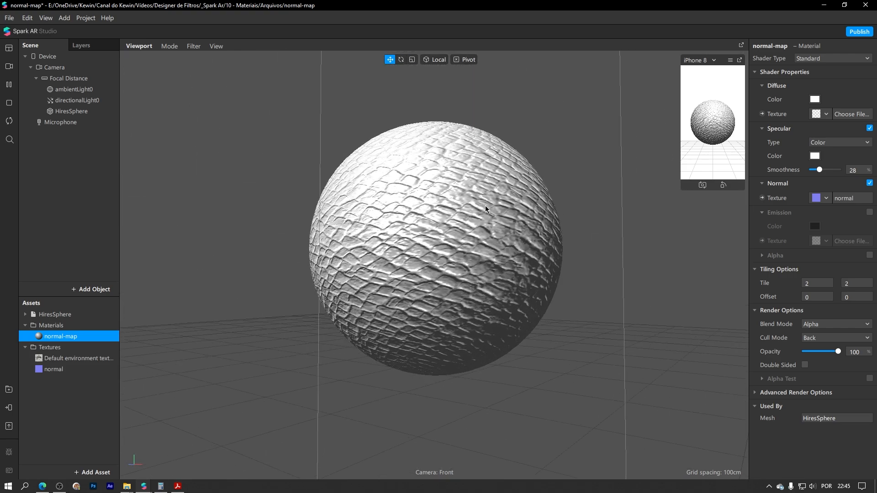
right_click_drag(403, 206, 473, 232)
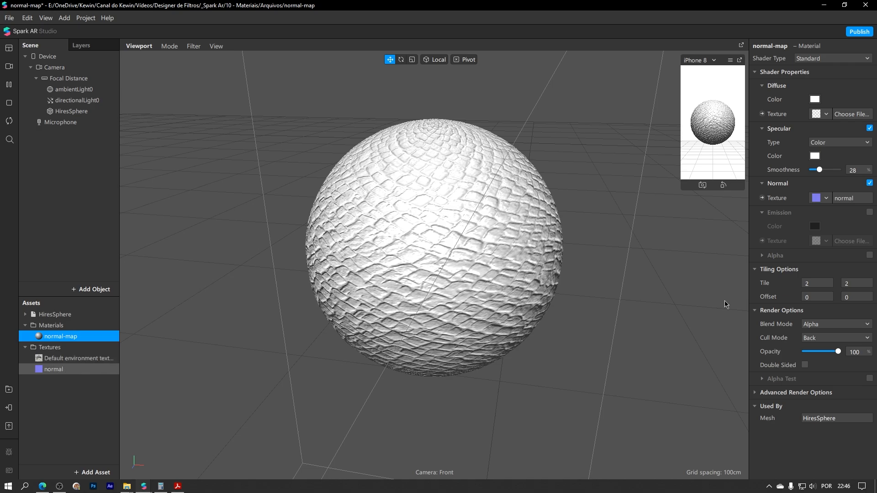
Check the normal texture's properties and set the normal-map material's tiling to 4 by 4.
left_click(54, 369)
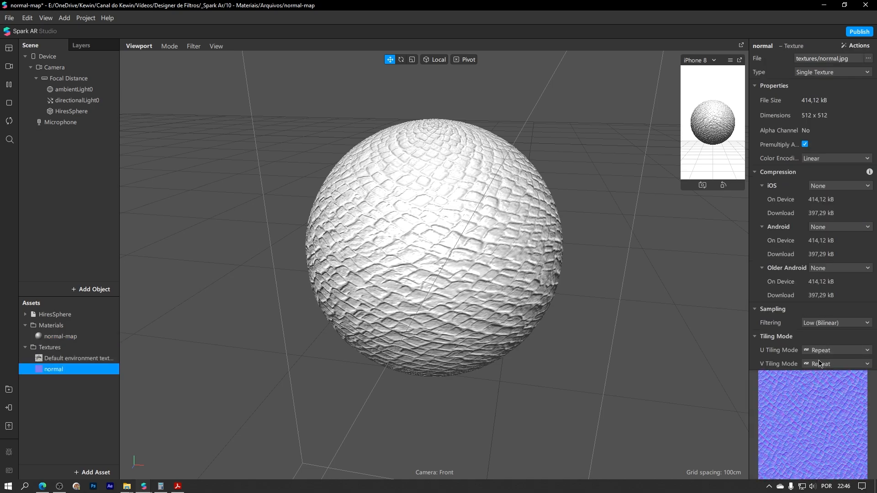
left_click(63, 338)
left_click(813, 268)
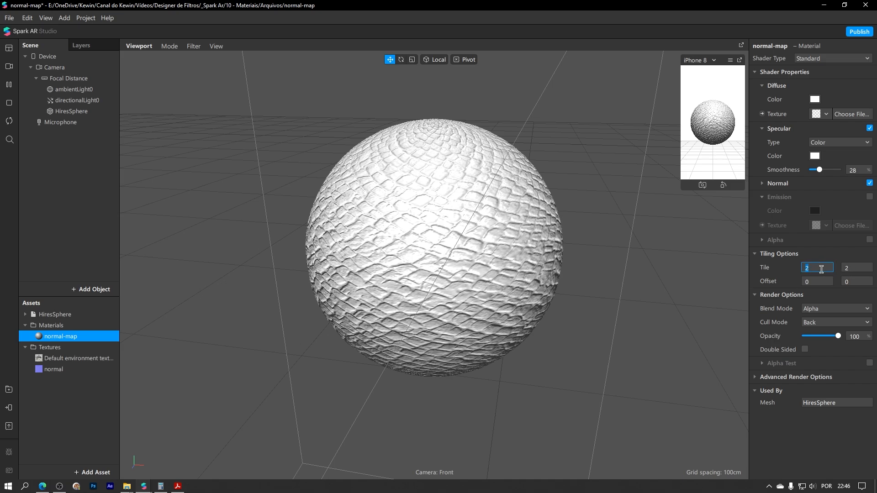
type("4")
left_click(848, 268)
type("4")
key("Return")
Try a first offset value of 0,1 on the normal-map material and settle on 0,5.
scroll(472, 336, "up", 3)
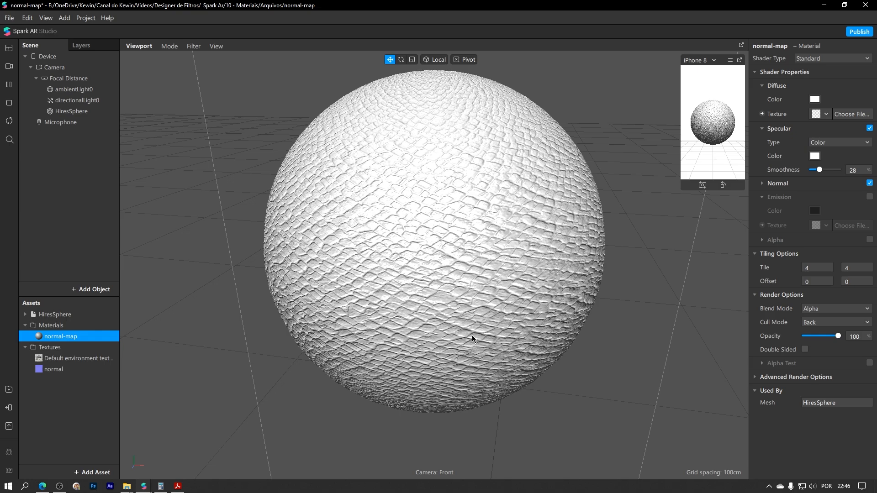
right_click_drag(472, 336, 571, 270)
left_click(815, 281)
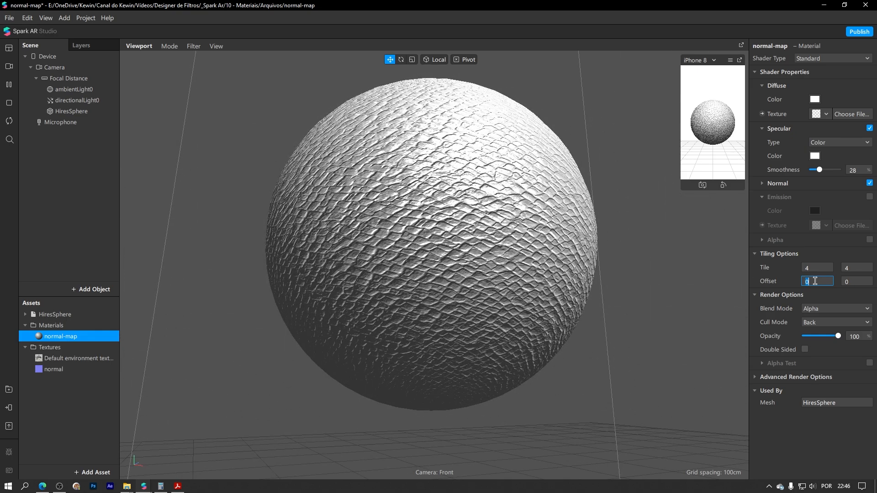
type(",1")
key("Return")
left_click(815, 280)
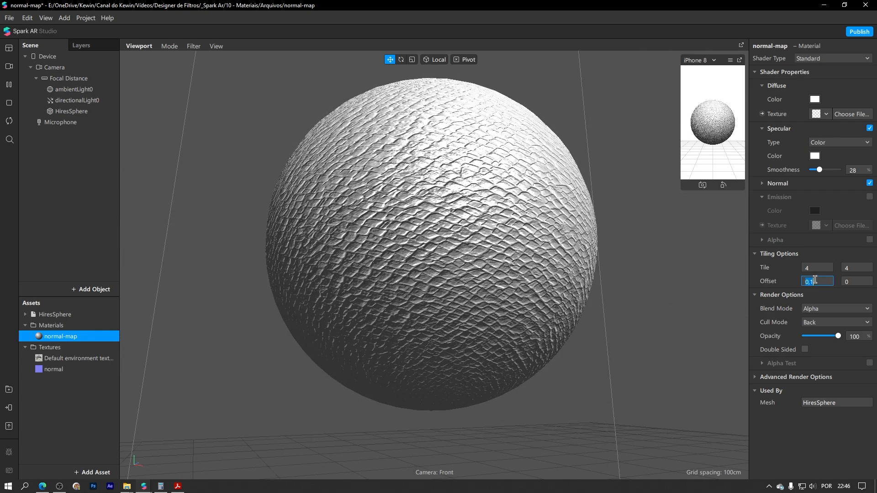
type("0,5")
key("Return")
Examine the offset sphere along with the material's Normal texture and offset settings.
left_click_drag(610, 231, 434, 311)
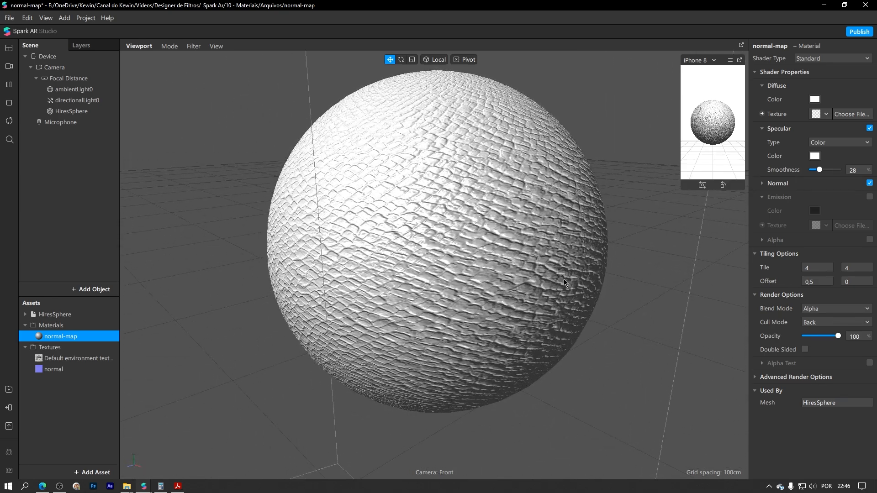
left_click(762, 183)
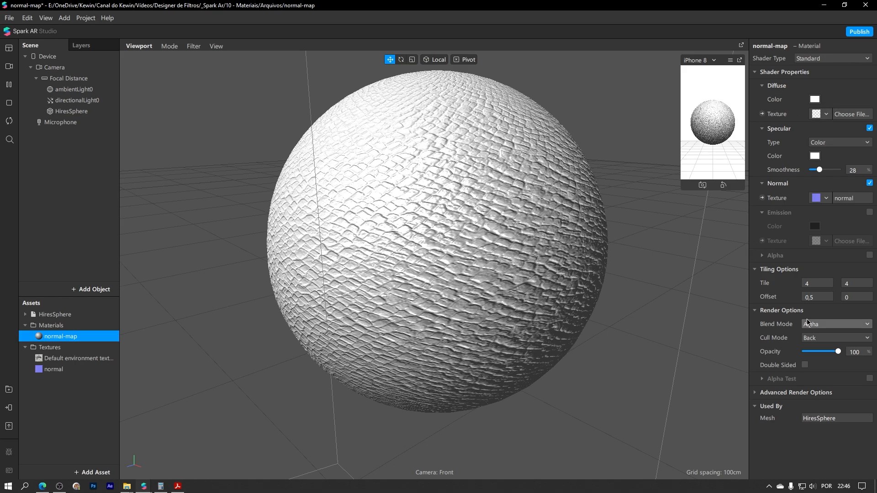
left_click(816, 297)
left_click(856, 297)
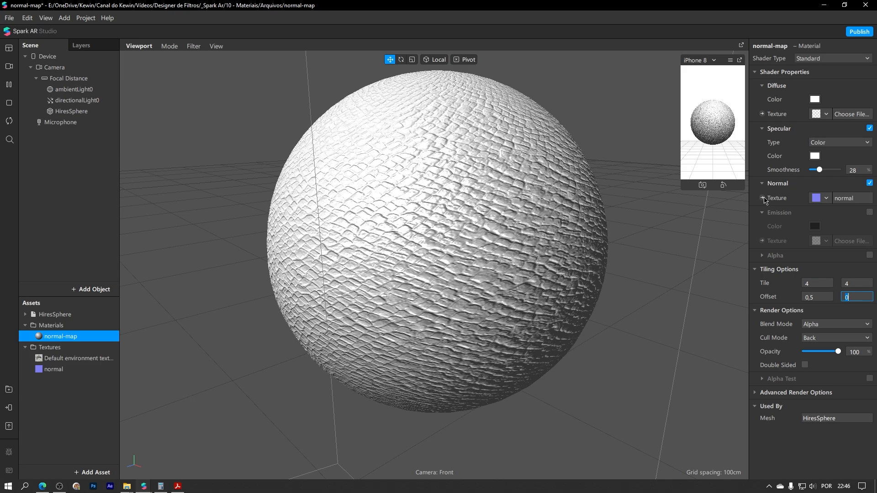
left_click_drag(422, 240, 586, 218)
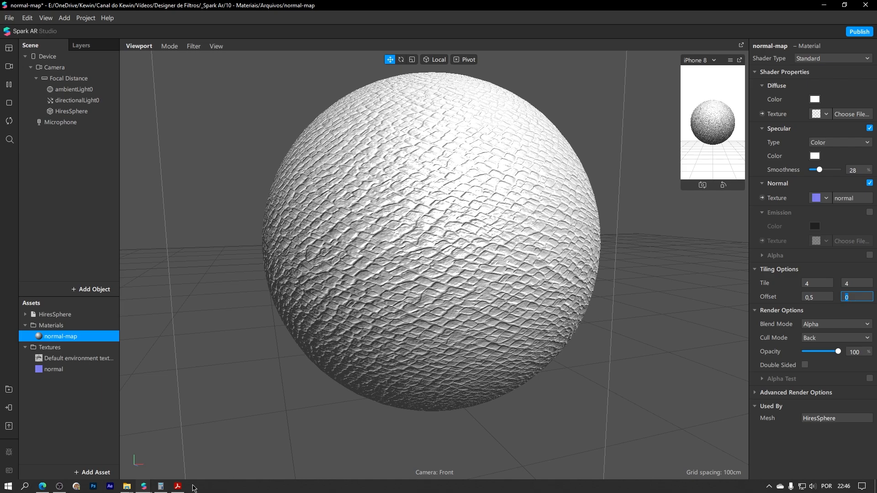
Switch to the s-010.pdf presentation in Adobe Acrobat.
mouse_move(182, 487)
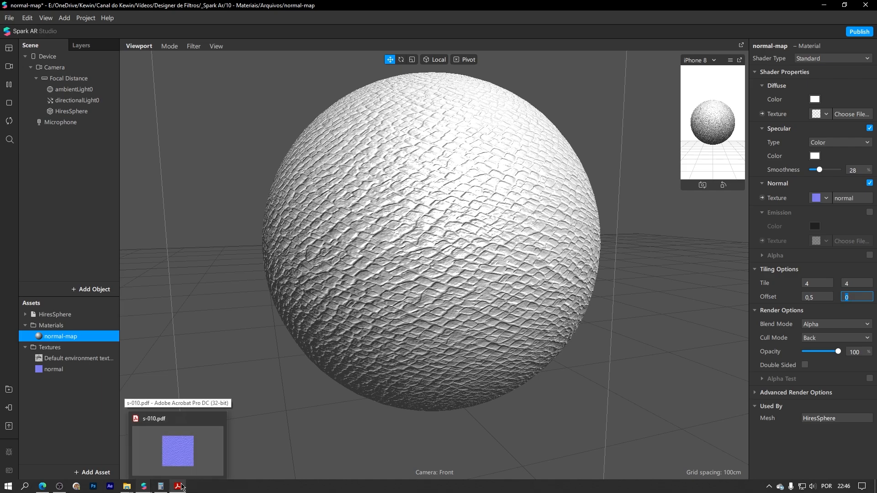
left_click(181, 486)
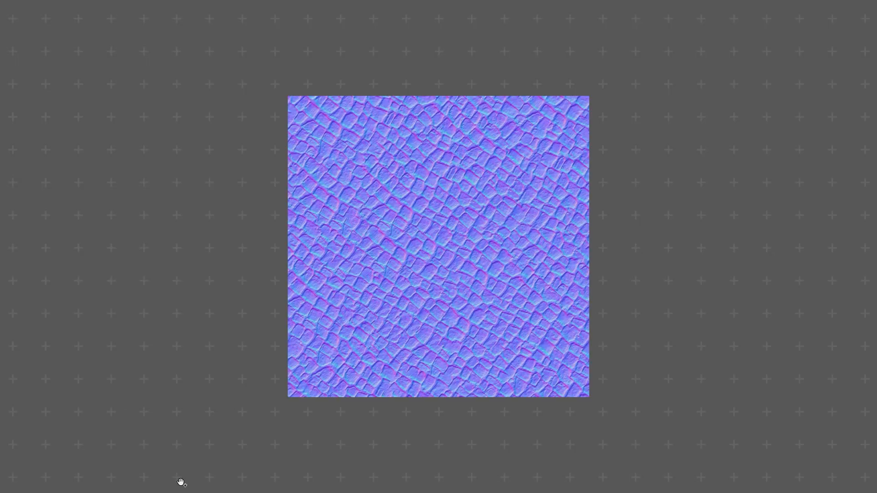
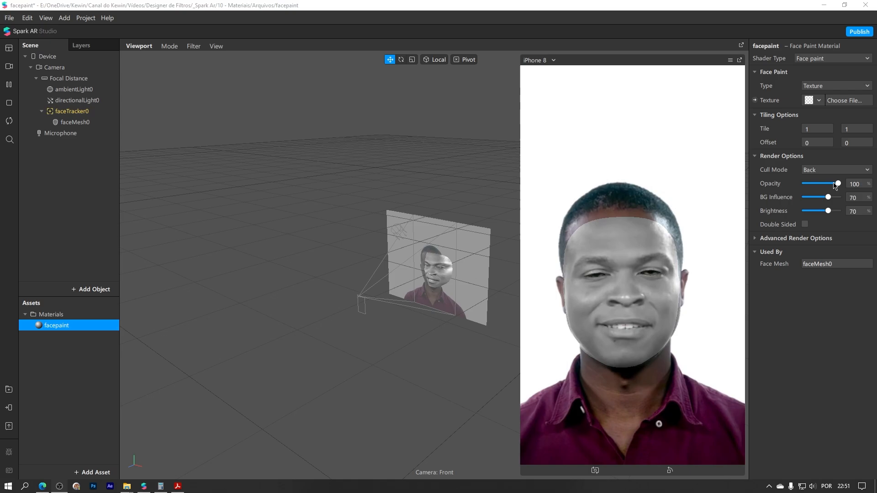
Keep the face paint material's opacity at 100% and switch the real-time simulation to the woman with long dark hair.
mouse_move(835, 185)
left_mouse_down()
mouse_move(800, 189)
mouse_move(842, 191)
left_mouse_up()
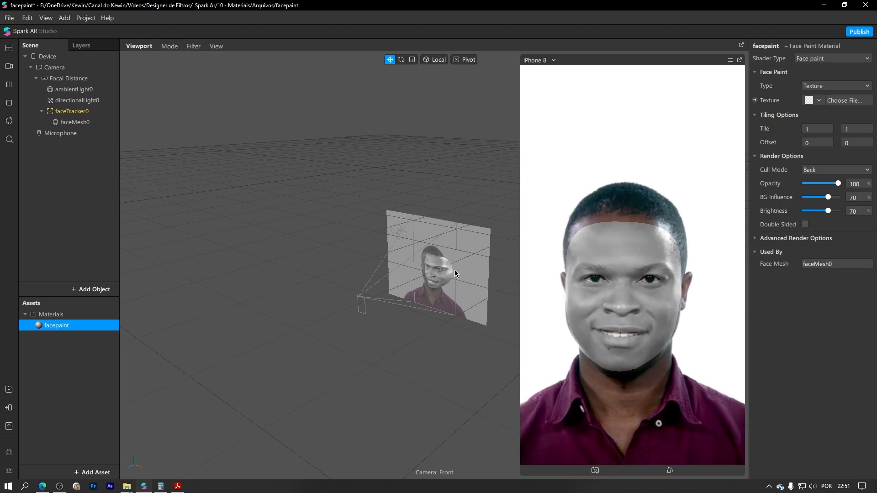
scroll(455, 271, "up", 5)
middle_click_drag(427, 248, 381, 238)
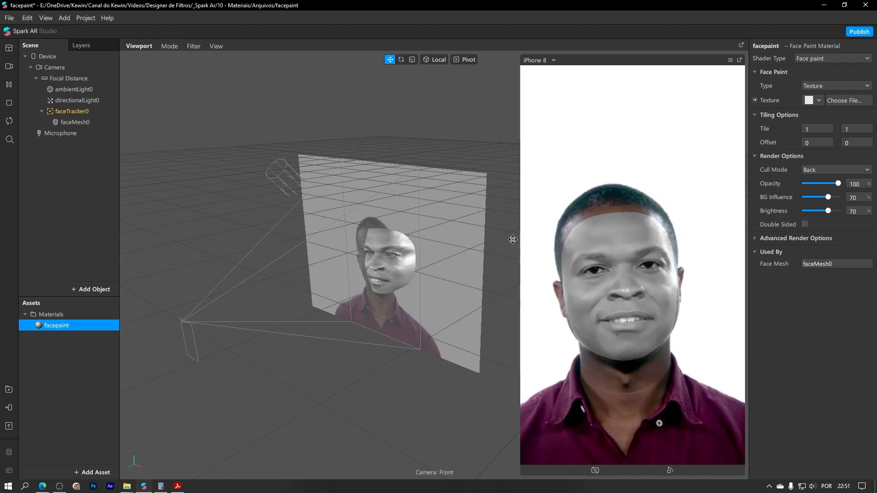
scroll(402, 237, "up", 5)
left_click(9, 66)
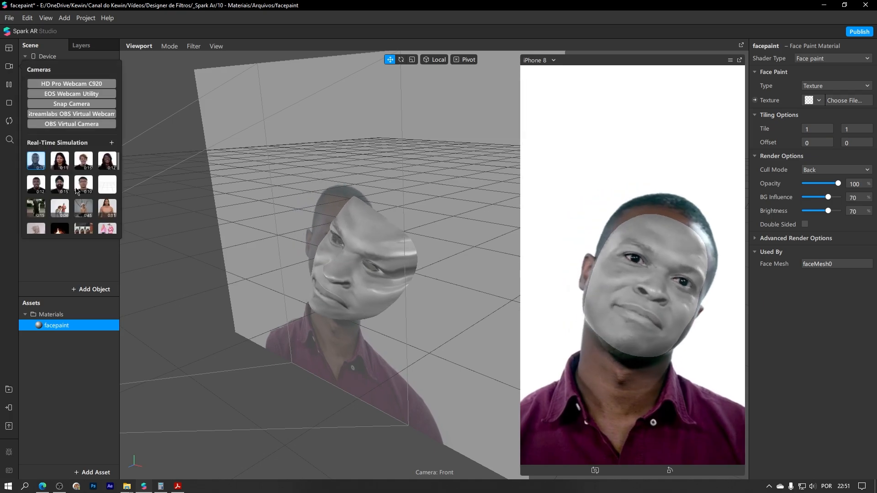
scroll(77, 191, "down", 5)
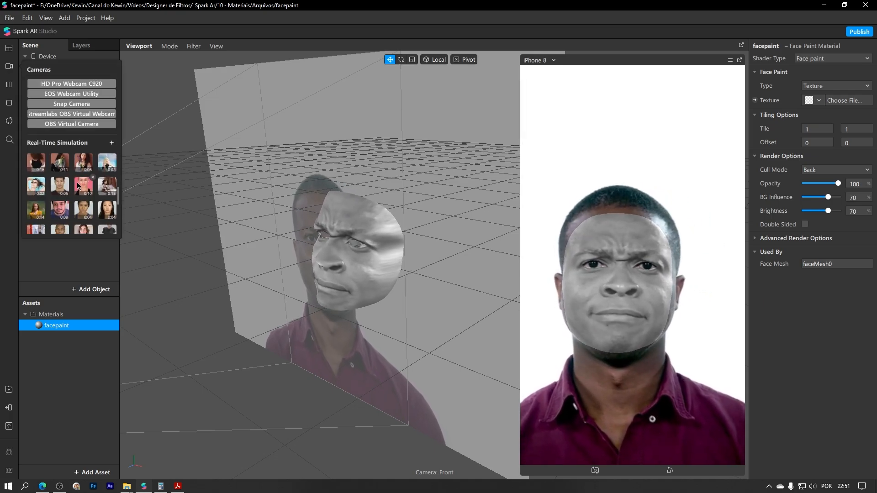
left_click(106, 211)
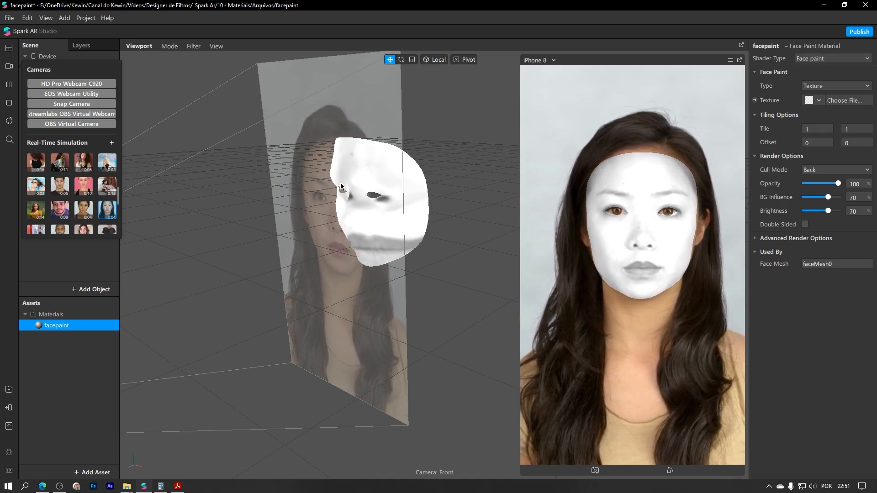
Set the face paint material's BG Influence to 100% and inspect the face mesh.
scroll(340, 187, "up", 3)
middle_click_drag(340, 187, 409, 204)
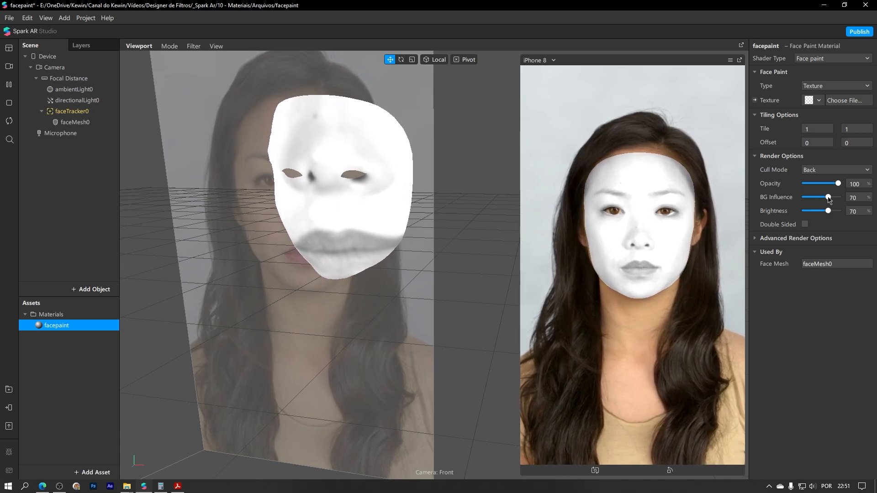
left_click_drag(828, 197, 848, 197)
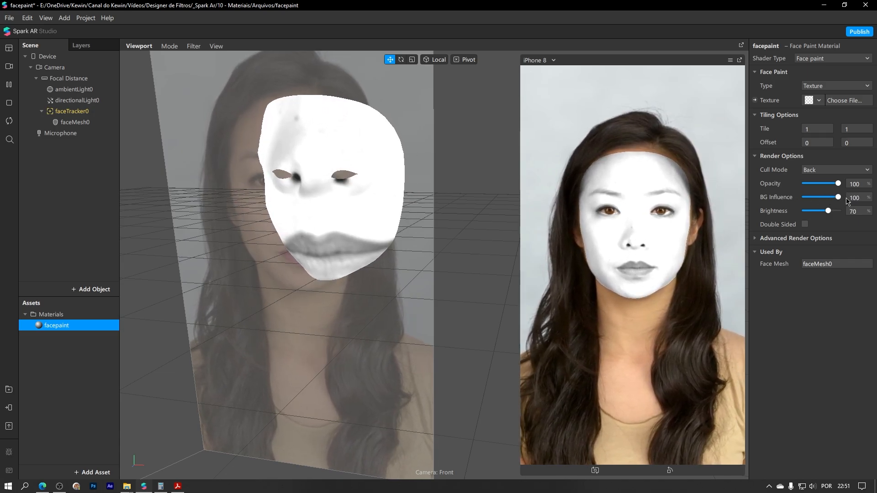
right_click_drag(329, 160, 415, 174)
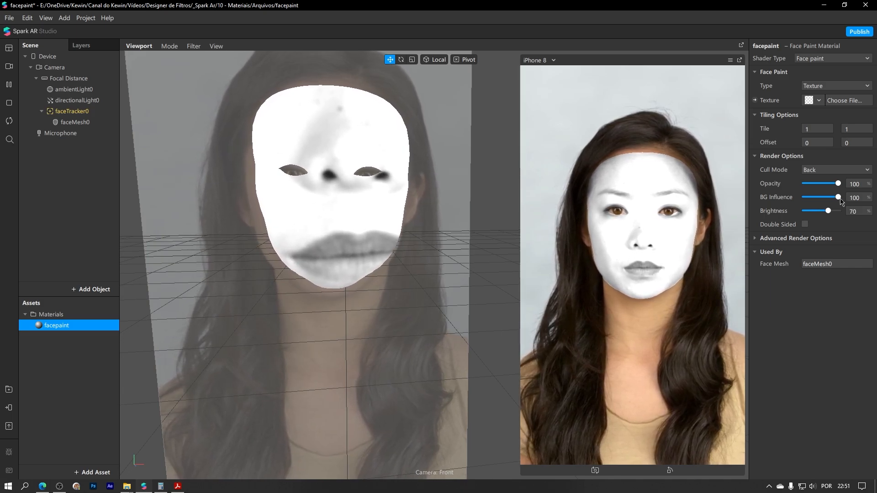
Set the face paint material's BG Influence to 0% and change its type to Color with a purple fill.
left_click_drag(838, 198, 800, 198)
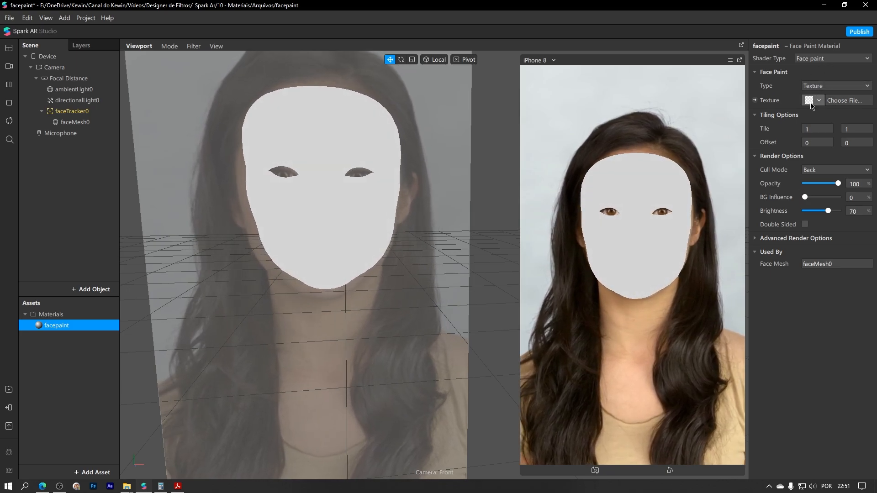
left_click(815, 86)
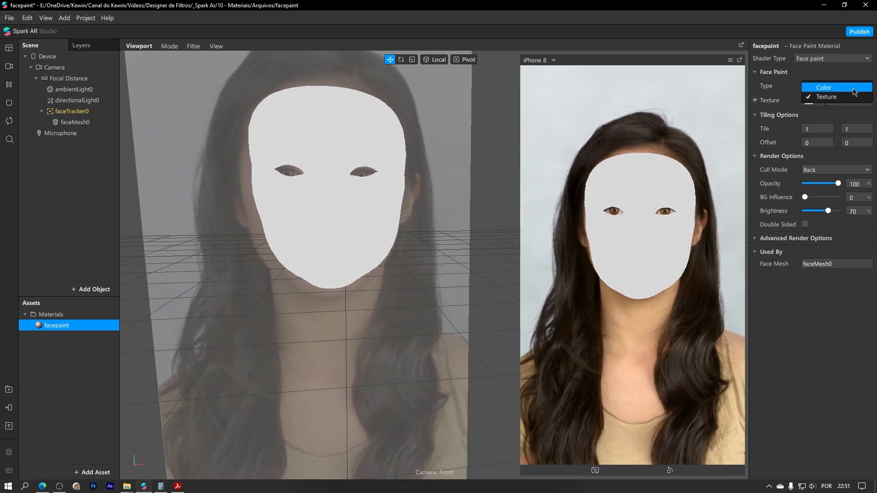
left_click(826, 88)
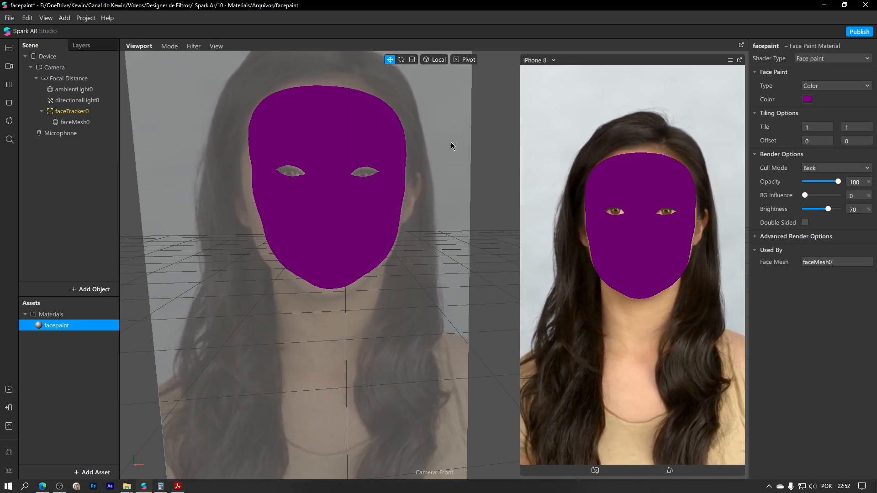
left_click_drag(344, 147, 300, 176)
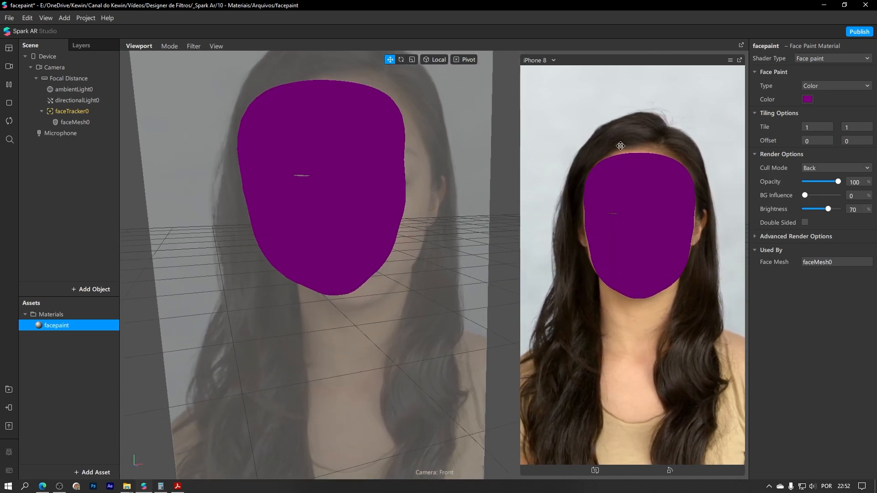
Set the purple face paint's BG Influence to 100% and its Brightness to 55%.
left_click_drag(805, 197, 848, 199)
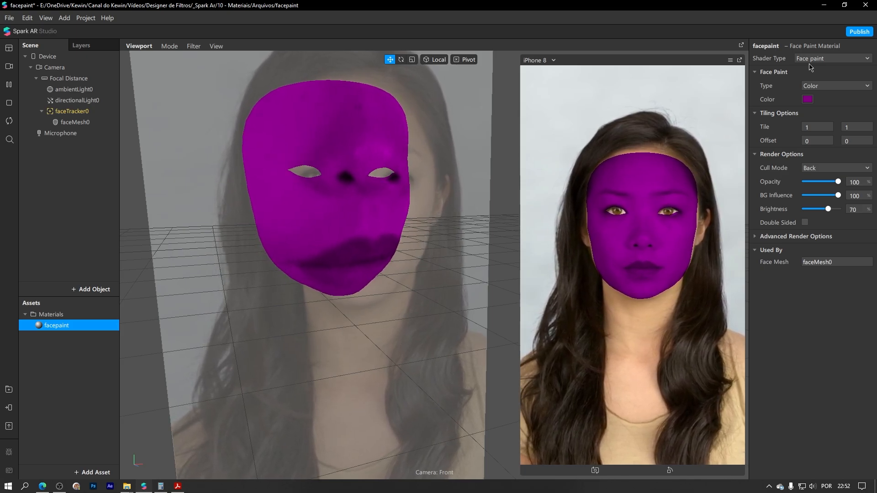
scroll(401, 143, "up", 5)
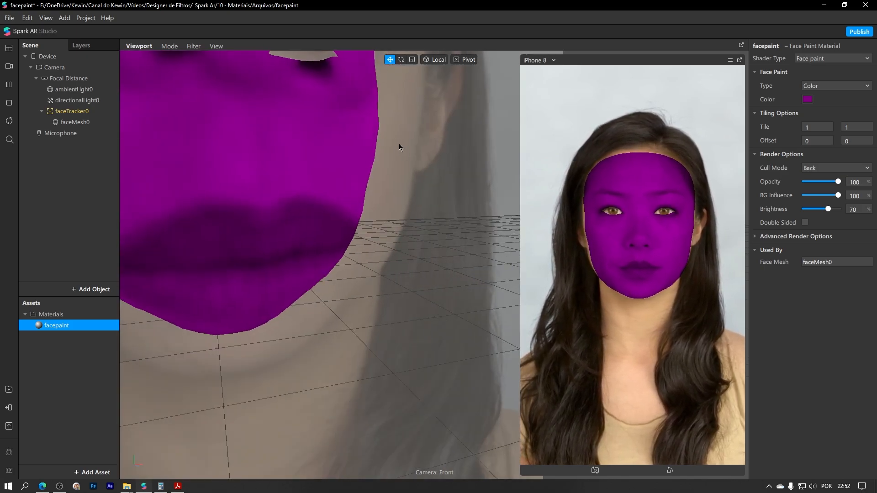
scroll(300, 123, "down", 5)
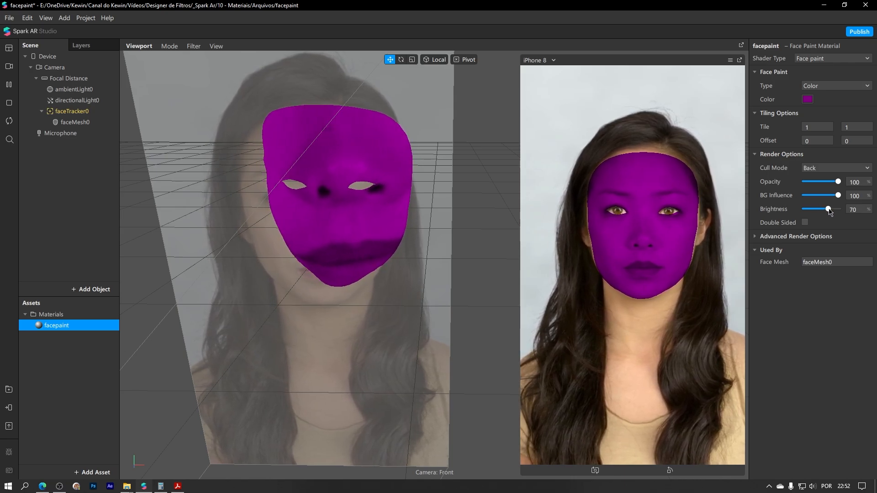
mouse_move(829, 212)
left_mouse_down()
mouse_move(805, 214)
mouse_move(839, 215)
mouse_move(810, 215)
mouse_move(824, 212)
left_mouse_up()
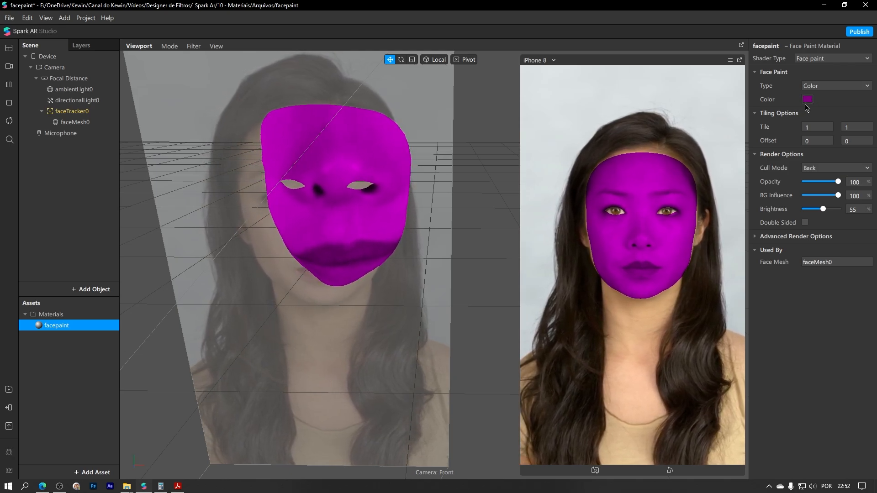
Change the face paint type to Texture, apply the sombra com delineado(2) image and inspect the texture's properties.
left_click(815, 86)
left_click(817, 98)
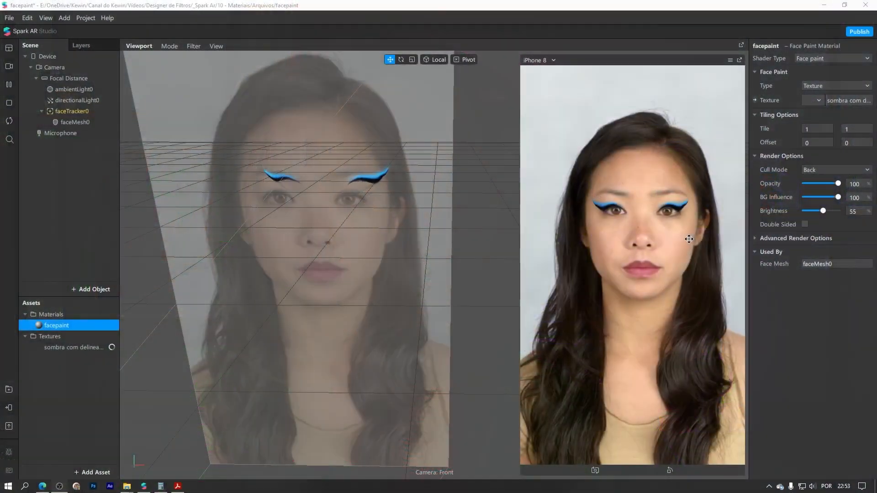
left_click(76, 347)
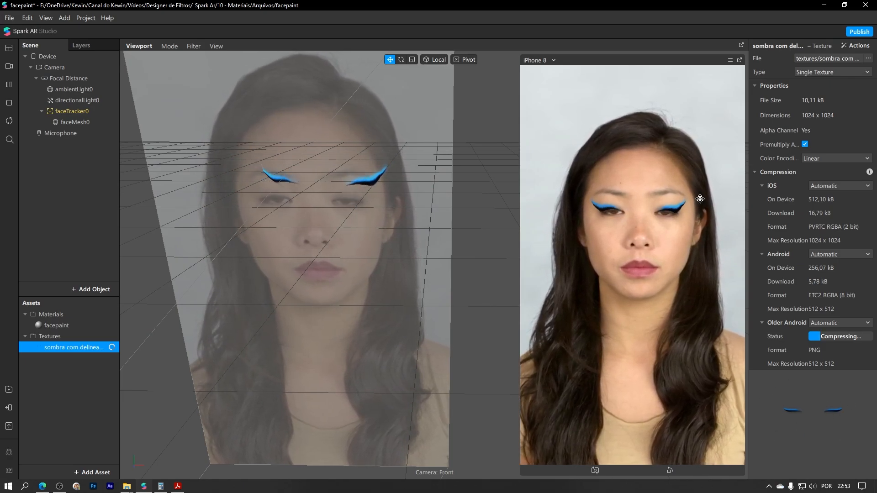
left_click(62, 125)
left_click(822, 223)
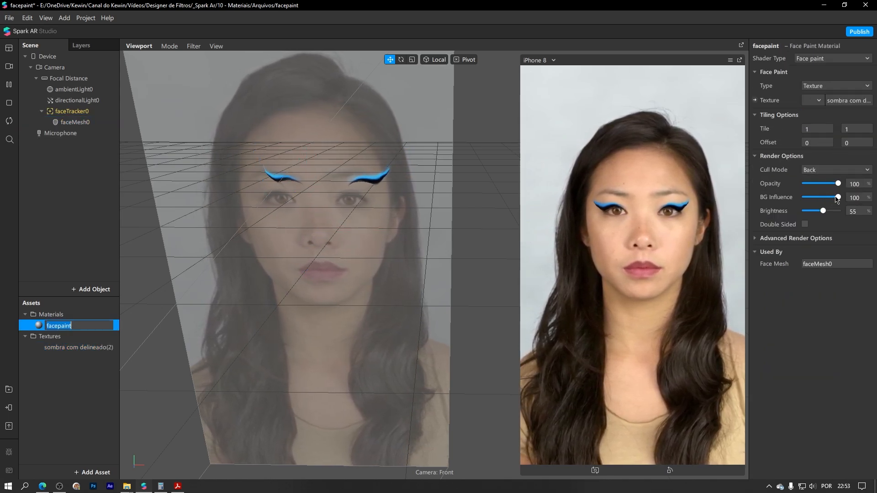
Set the face paint's Brightness and Opacity to 100% and preview the eyeliner on the simulated woman in the blue tank top.
mouse_move(826, 207)
left_mouse_down()
mouse_move(818, 213)
mouse_move(841, 216)
mouse_move(836, 198)
mouse_move(795, 201)
mouse_move(841, 197)
left_mouse_up()
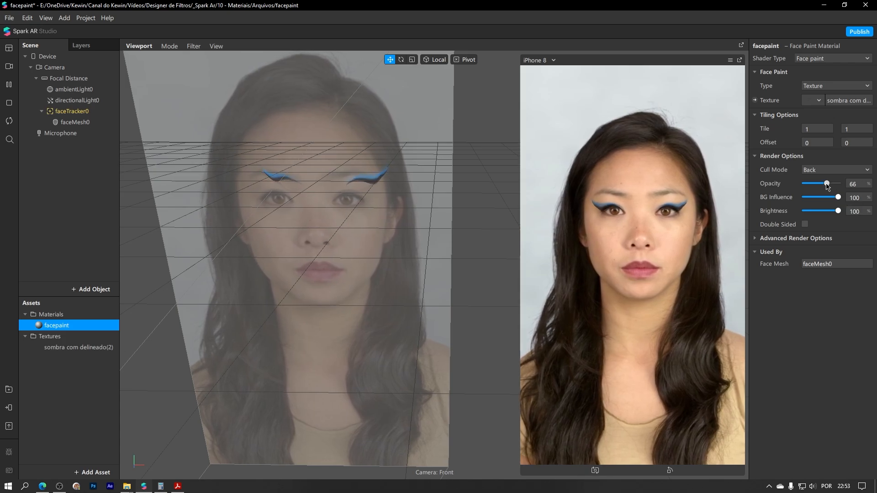
left_click(8, 67)
left_click(84, 209)
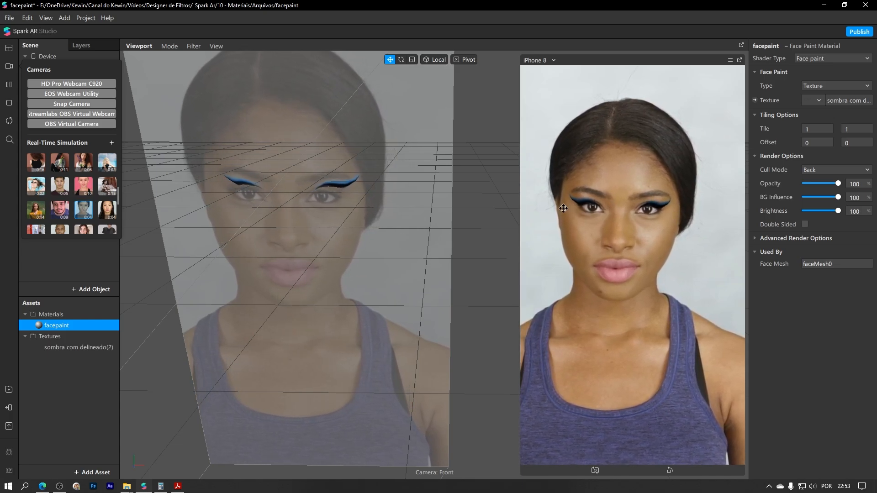
scroll(332, 192, "up", 5)
left_click(331, 188)
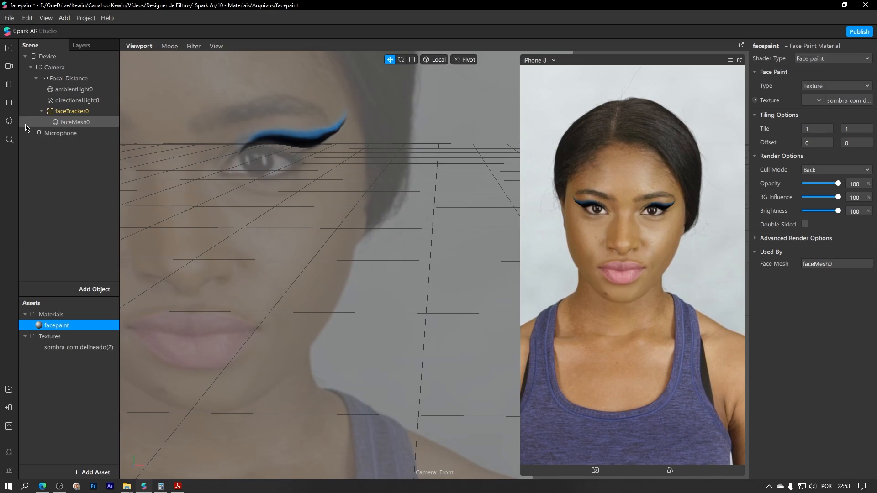
Switch the simulation back to the woman with long dark hair and set the face paint's Brightness to 63% and Opacity to 90%.
left_click(9, 66)
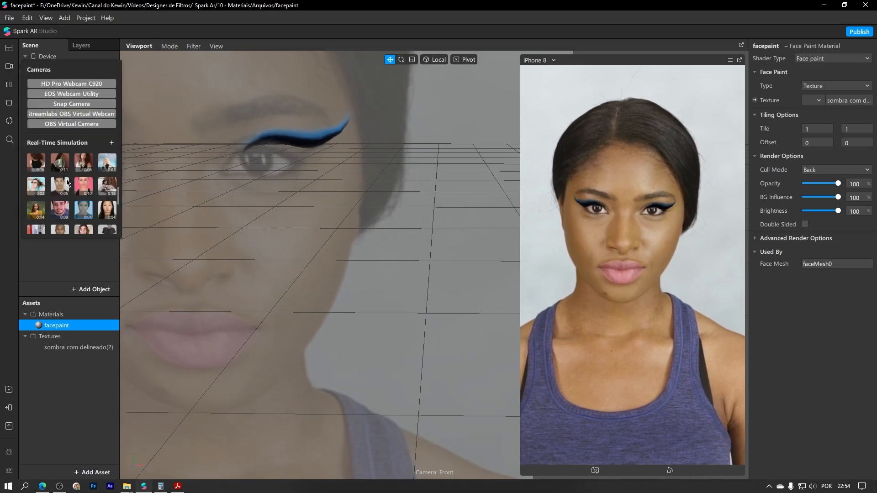
left_click(108, 211)
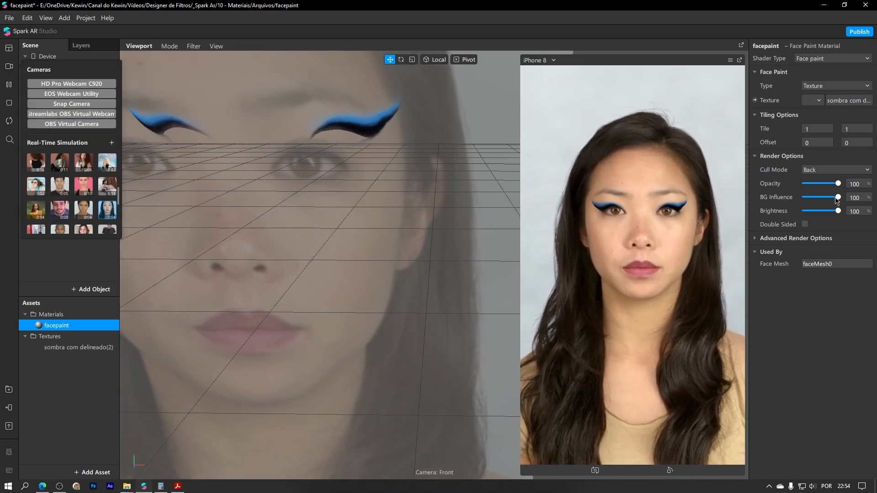
left_click_drag(839, 211, 835, 185)
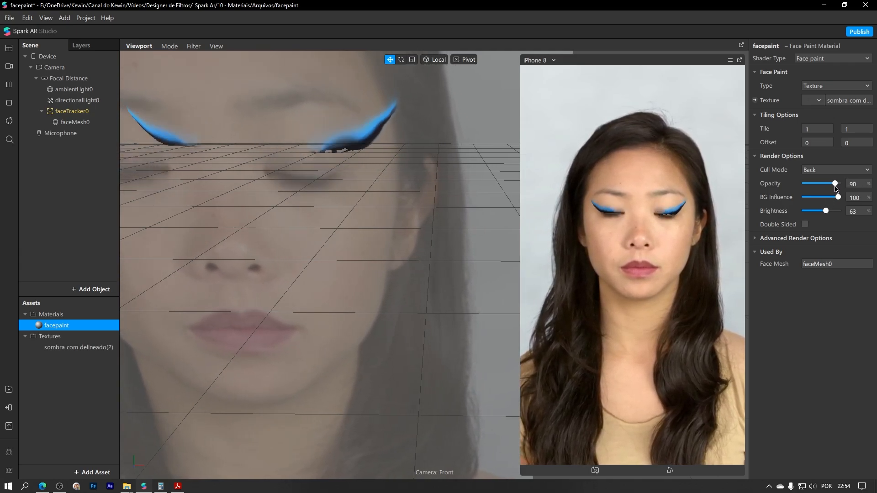
Change the material to the Flat shader with Multiply blending and preview it on the woman in the blue tank top.
left_click(816, 59)
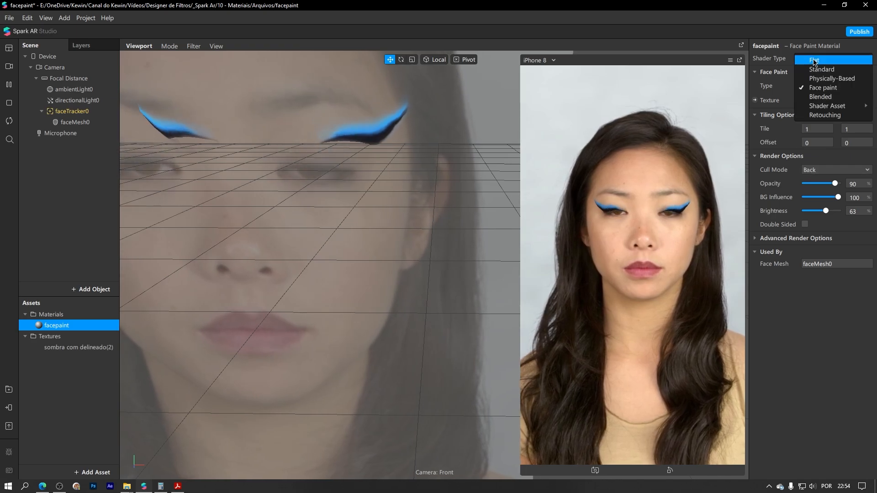
left_click(816, 61)
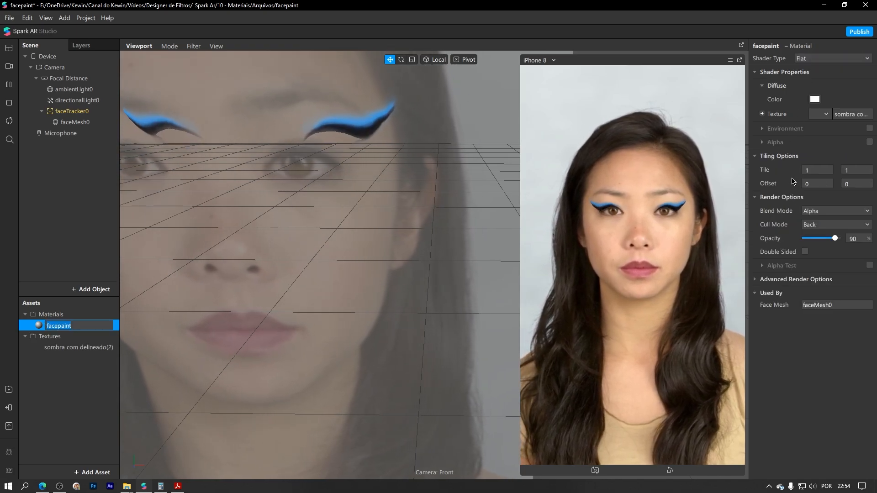
left_click(818, 212)
left_click(824, 249)
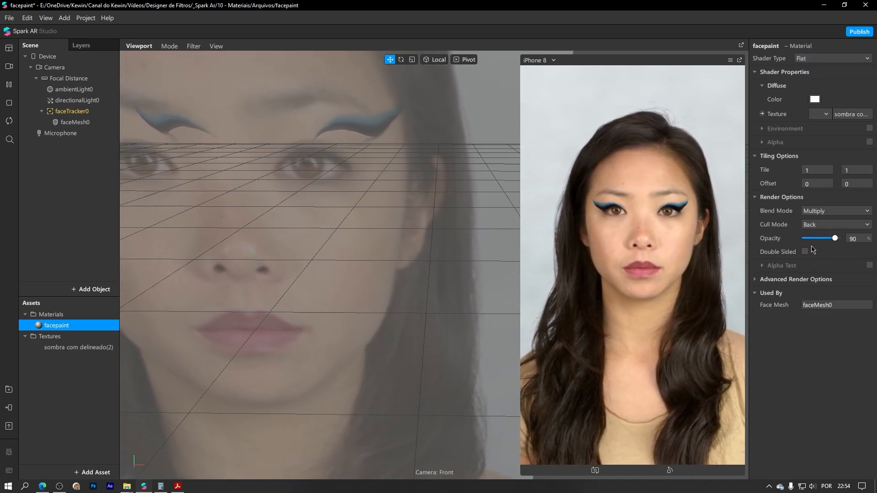
left_click(9, 67)
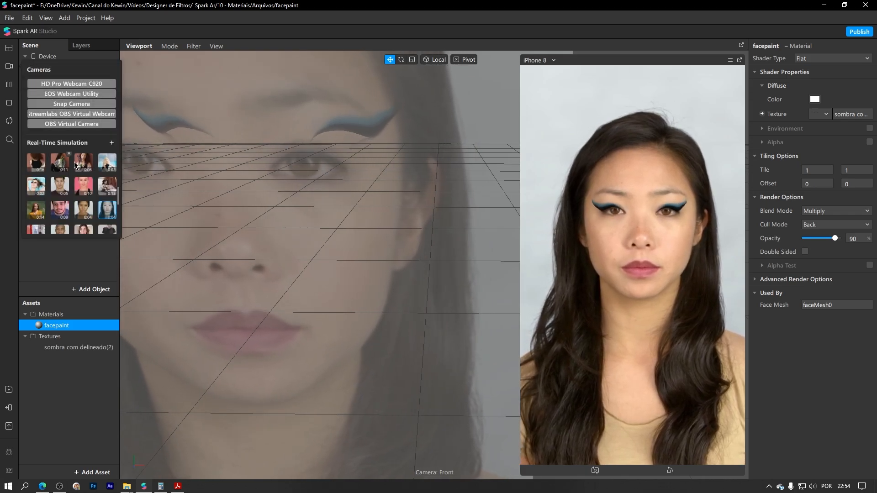
left_click(84, 217)
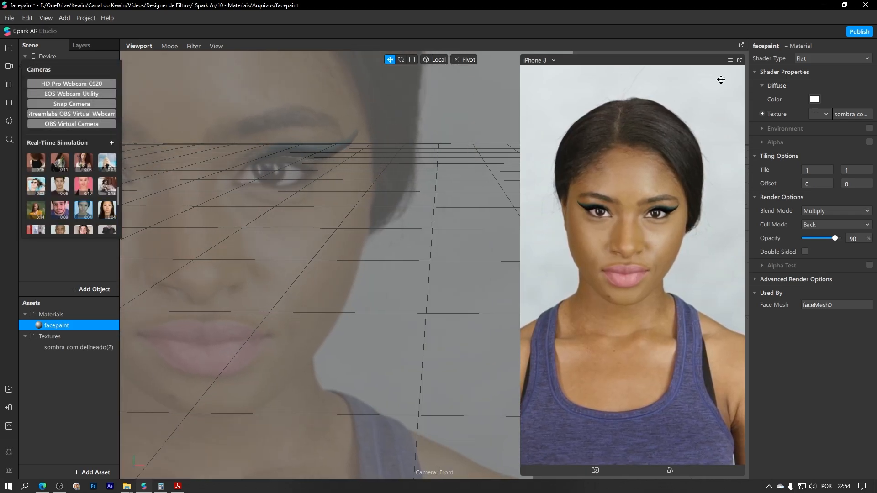
Return the facepaint material's shader type to Face paint.
left_click(811, 58)
left_click(823, 87)
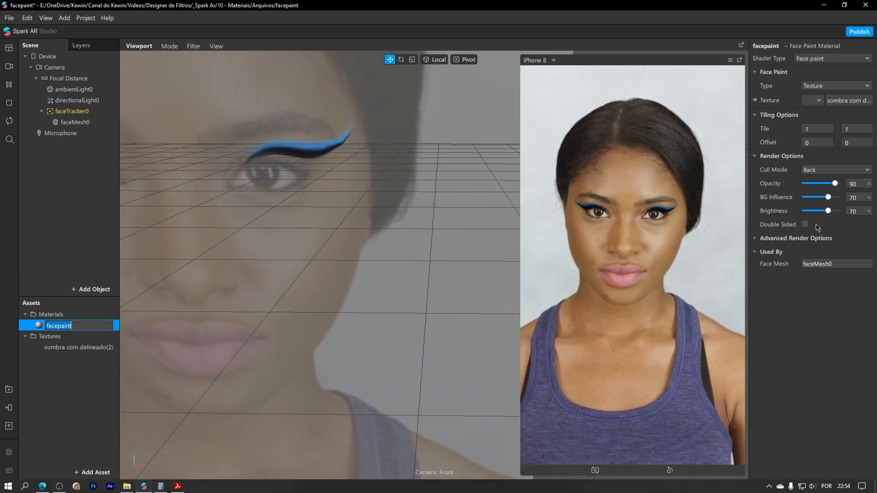
left_click(820, 212)
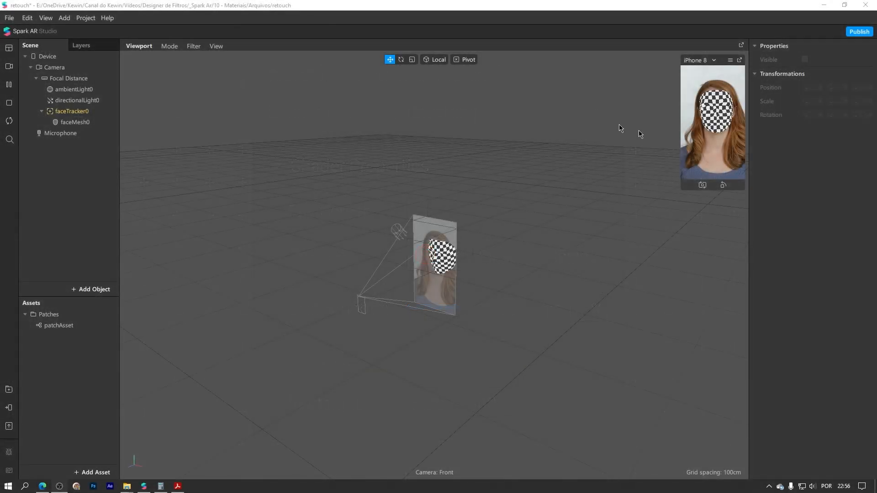
Enlarge the simulator preview in the retouch project and create a new material on faceMesh0 with the Retouching shader.
left_click(681, 189)
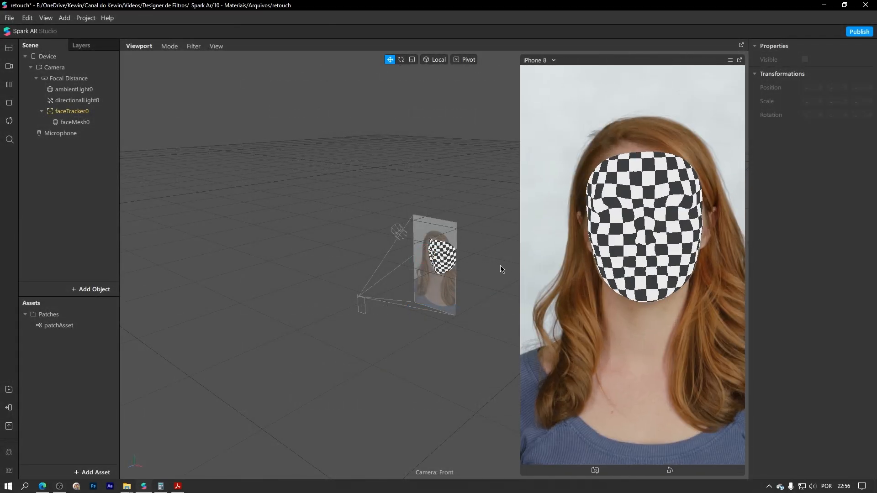
left_click(78, 124)
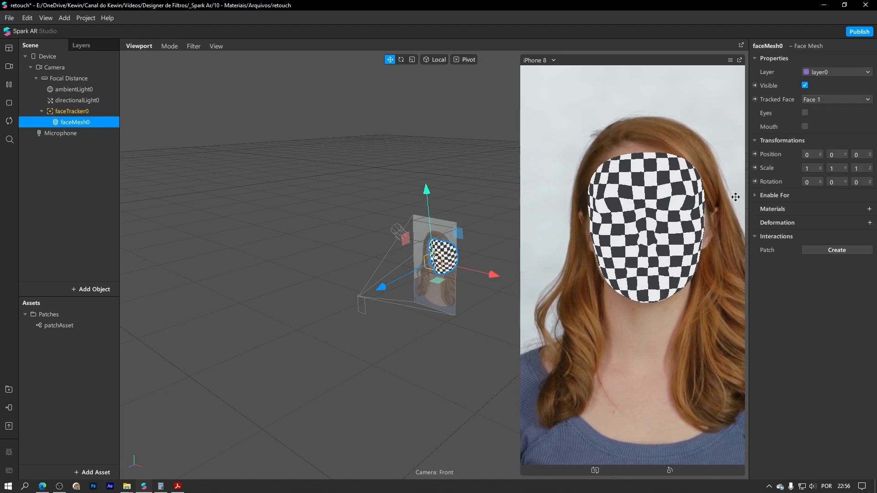
left_click(869, 208)
left_click(806, 223)
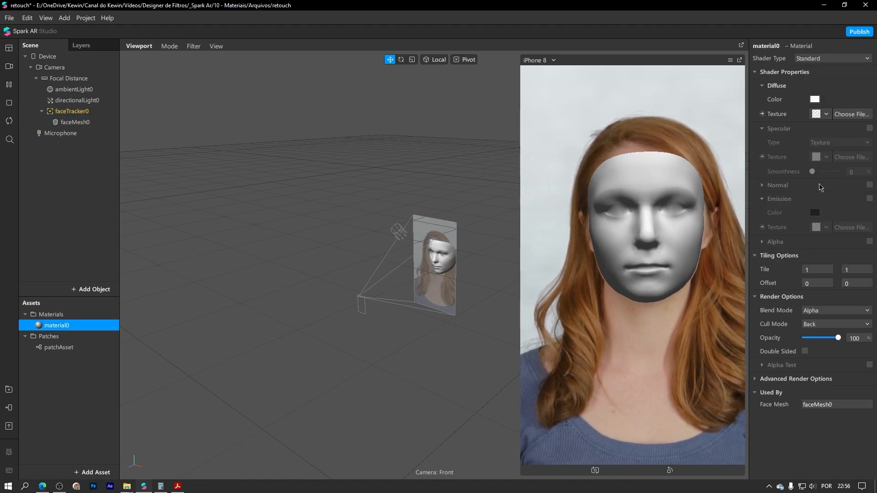
left_click(814, 60)
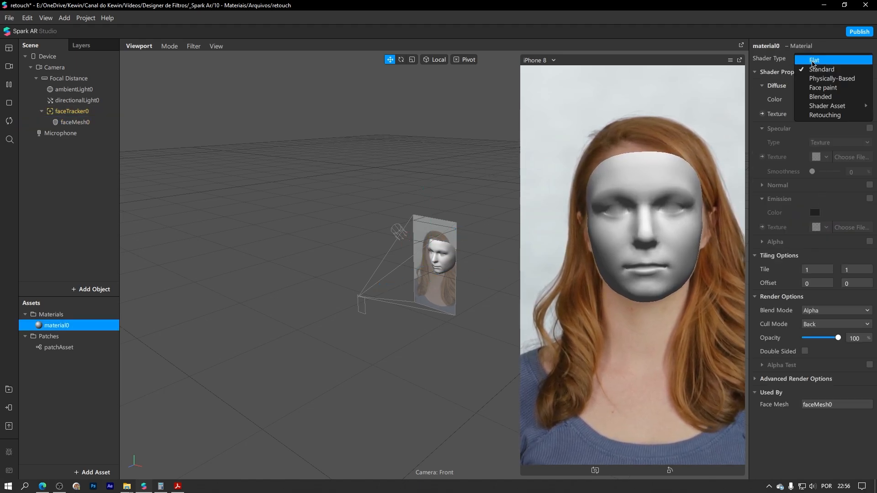
left_click(815, 116)
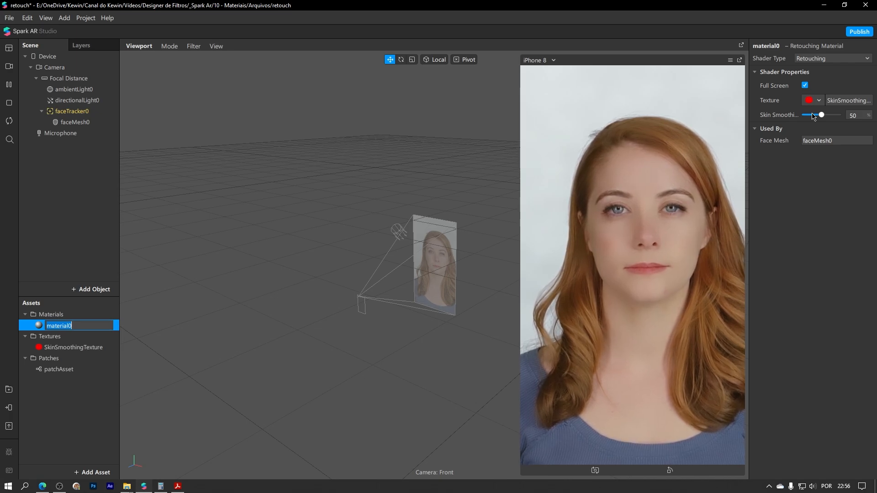
Toggle the retouching material's Full Screen option to compare skin smoothing on the face with the whole image, leaving it enabled.
left_click(806, 86)
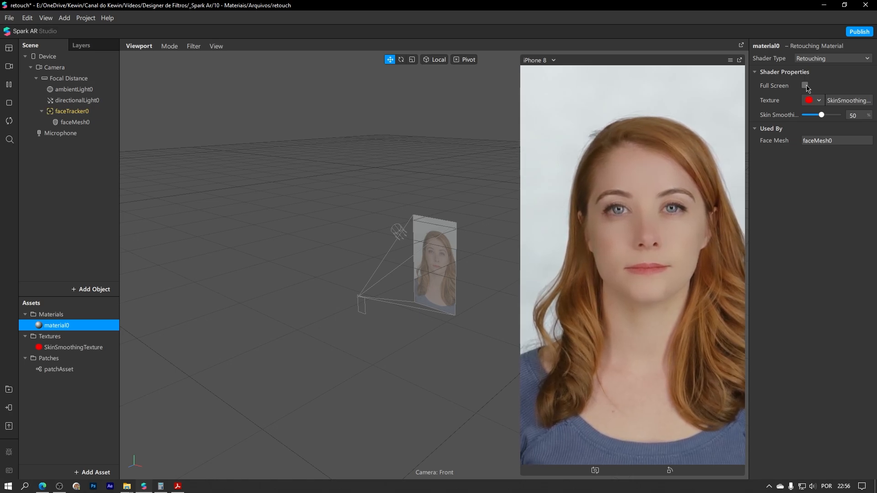
left_click(806, 86)
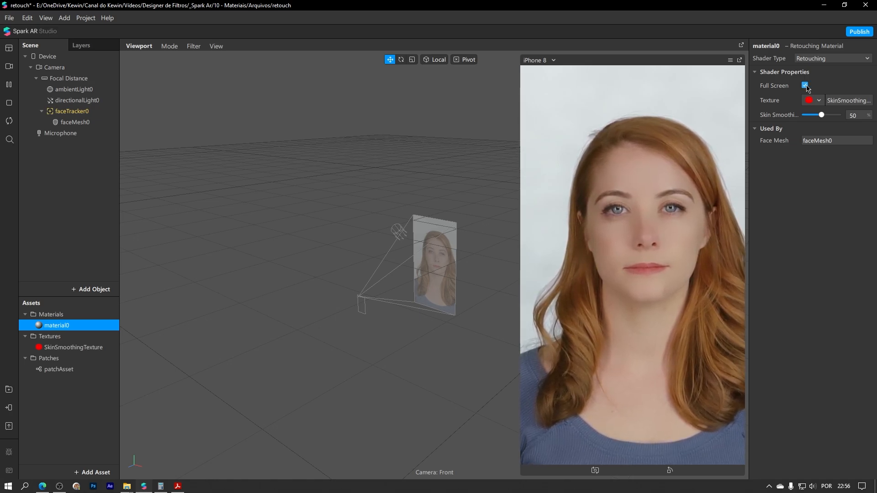
left_click(806, 86)
scroll(426, 271, "up", 5)
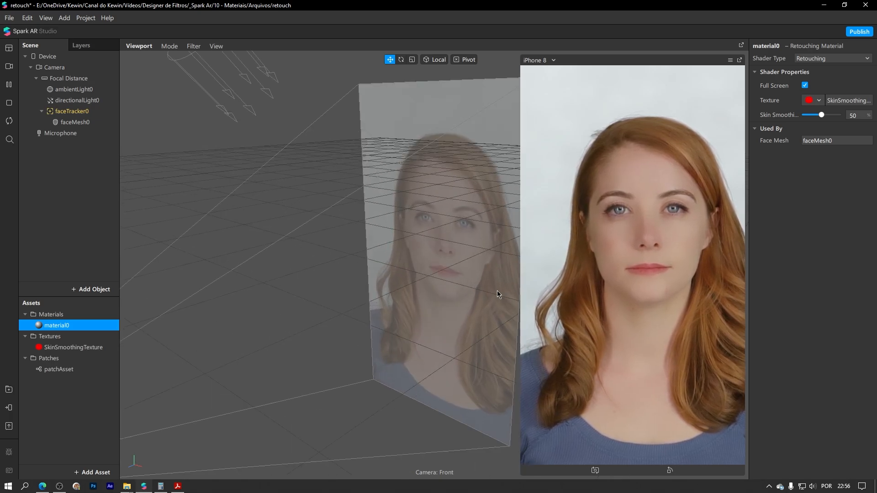
left_click(806, 87)
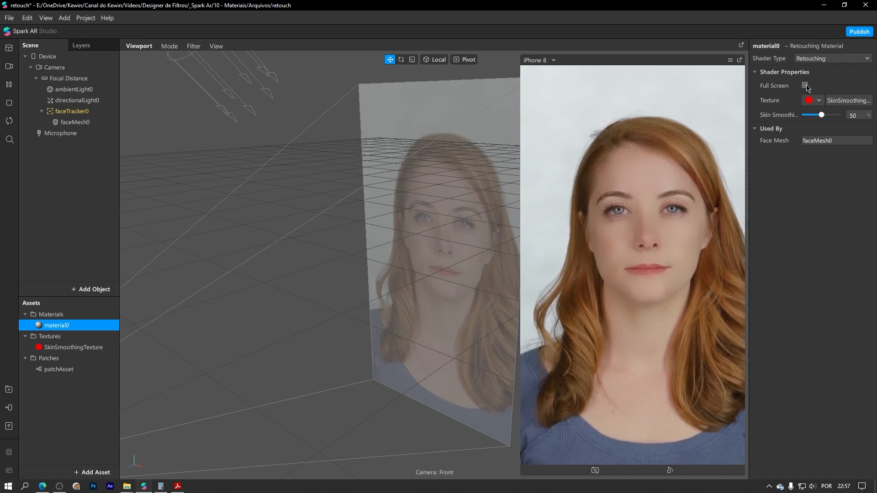
scroll(459, 251, "up", 3)
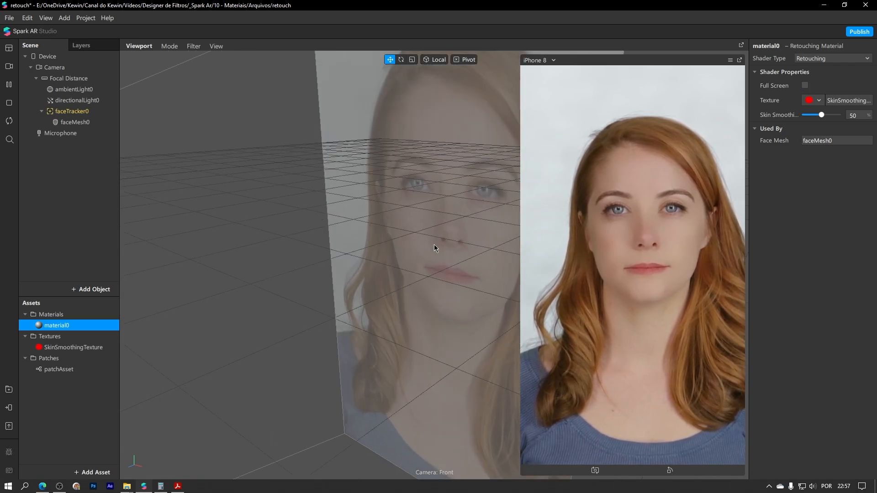
left_click(805, 86)
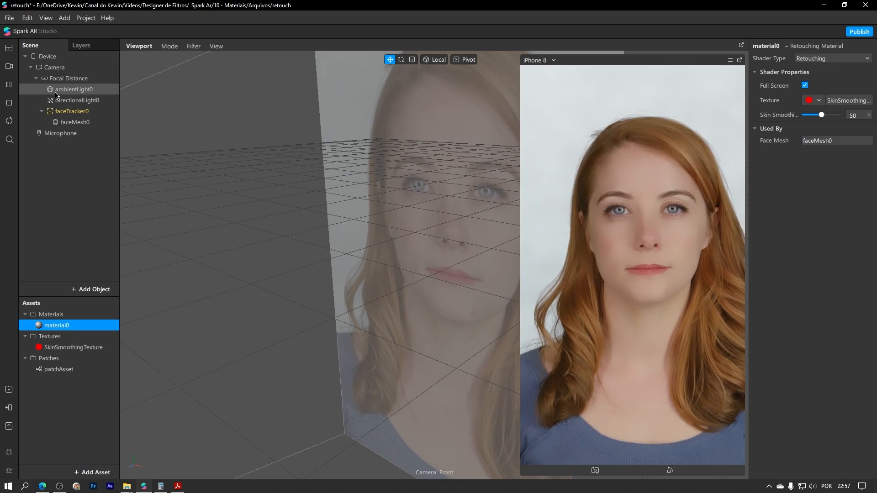
Add a rectangle to the scene and set its width and height to 100 Relative so it covers the whole screen.
right_click(76, 164)
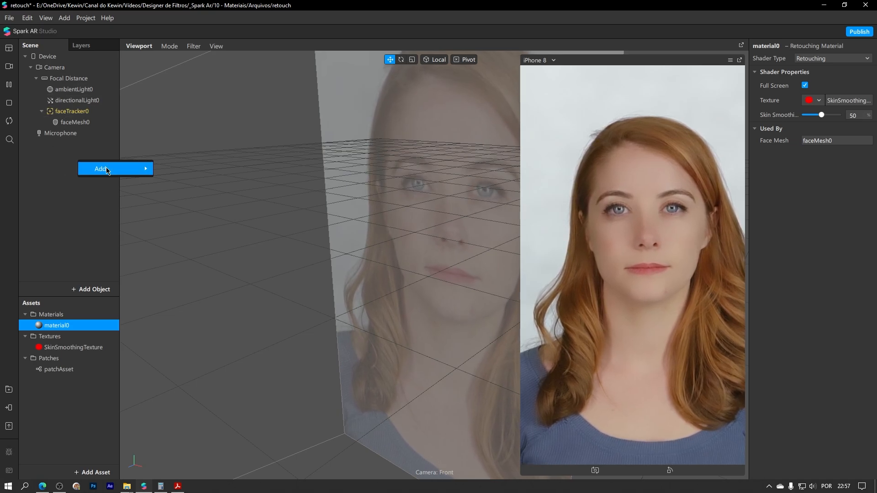
mouse_move(110, 168)
left_click(195, 309)
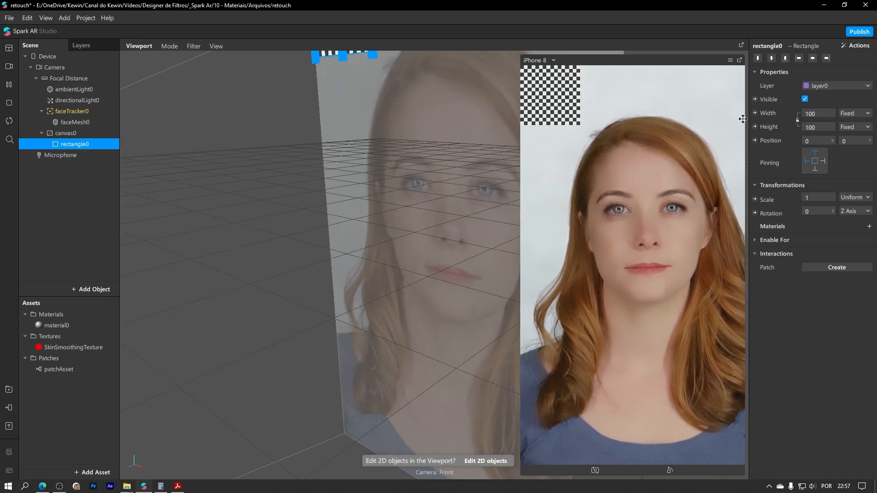
left_click(827, 115)
left_click(821, 128)
left_click(822, 128)
left_click(823, 141)
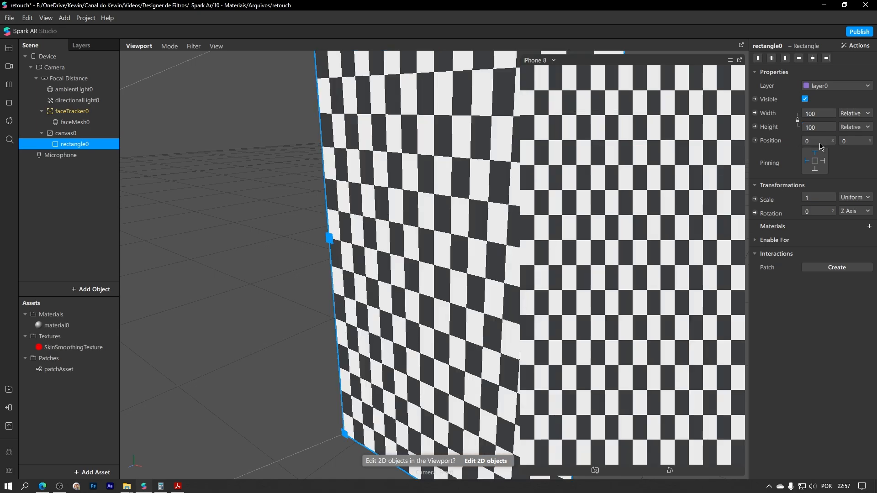
Extract the camera texture and assign it to a new Flat-shader material on rectangle0.
left_click(53, 69)
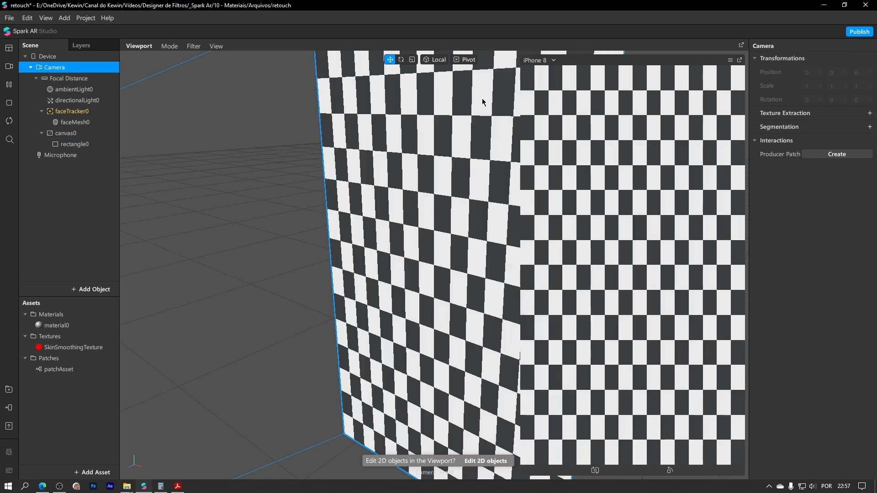
left_click(869, 114)
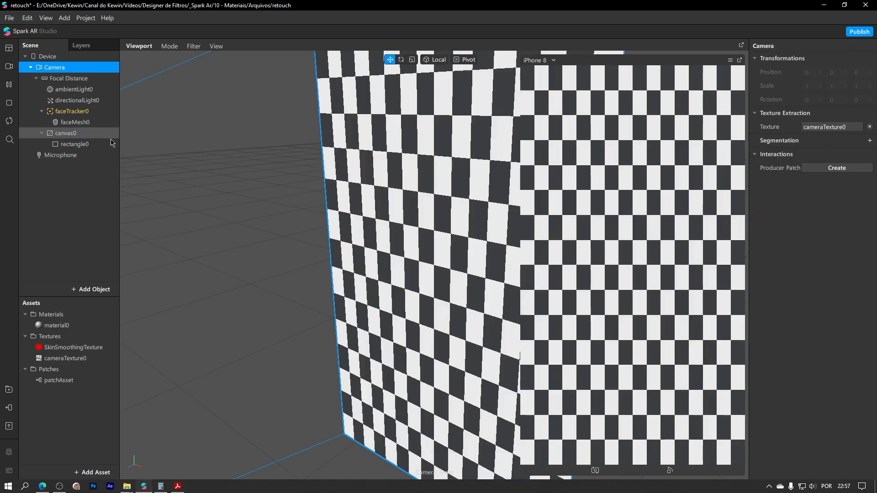
left_click(73, 144)
left_click(869, 228)
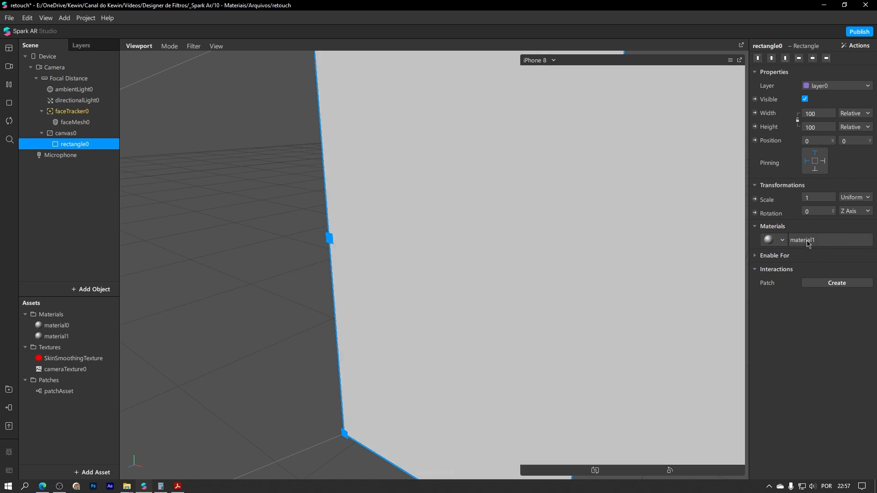
left_click(808, 241)
left_click(818, 59)
left_click(819, 63)
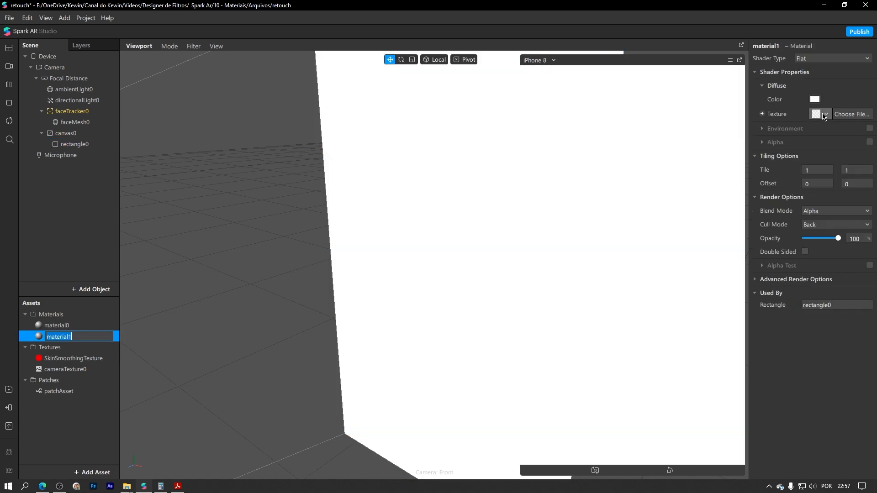
left_click(826, 114)
left_click(800, 142)
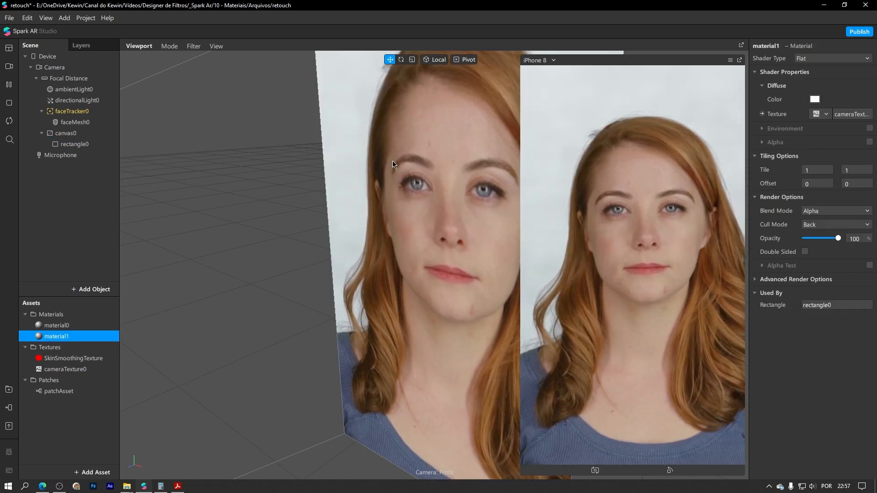
Expand the new material's advanced render options and move canvas0 with its rectangle above faceTracker0 in the scene hierarchy.
scroll(388, 183, "down", 4)
right_click_drag(383, 204, 439, 187)
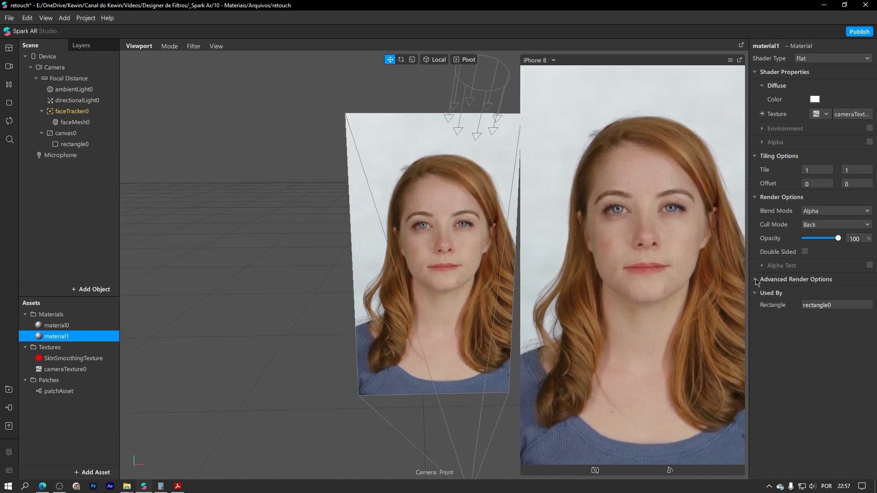
left_click(776, 279)
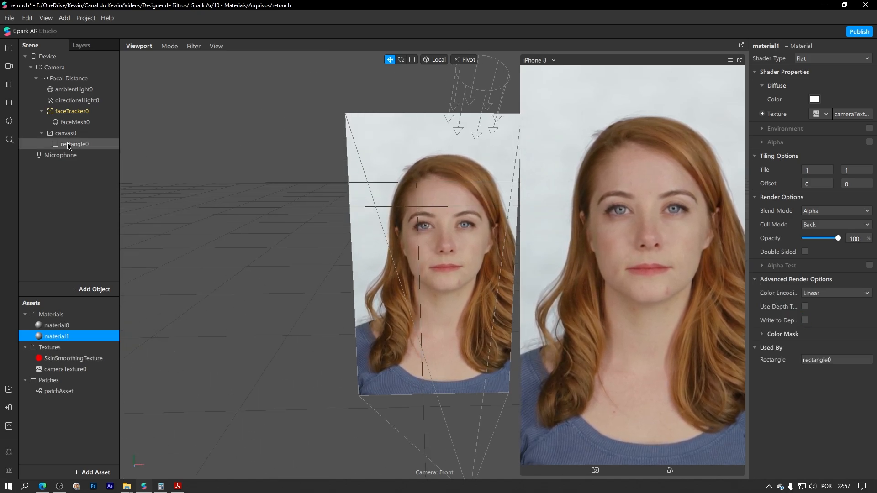
left_click_drag(65, 133, 75, 107)
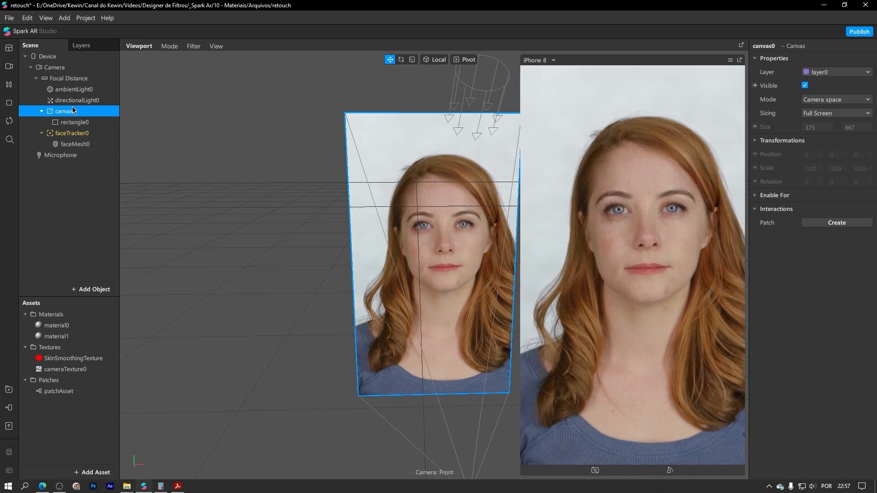
Open faceMesh0's retouching material and switch Full Screen off and on again to check its effect behind the camera-texture rectangle.
left_click(69, 144)
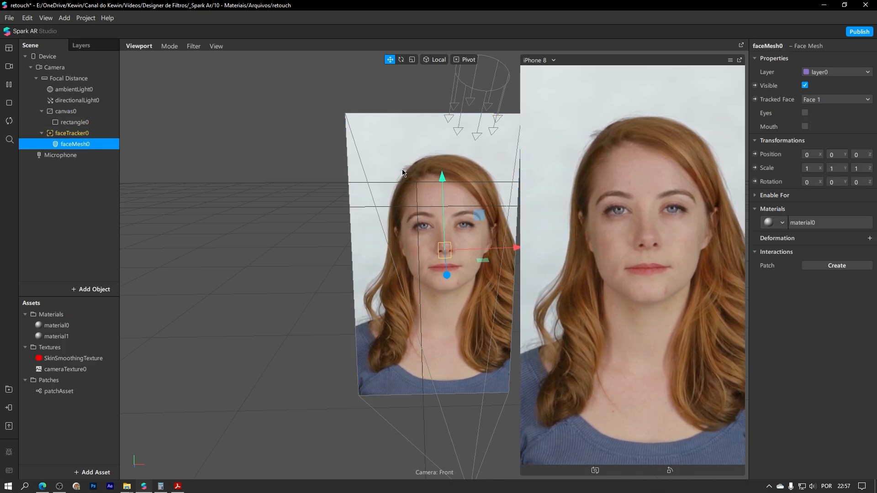
left_click(818, 226)
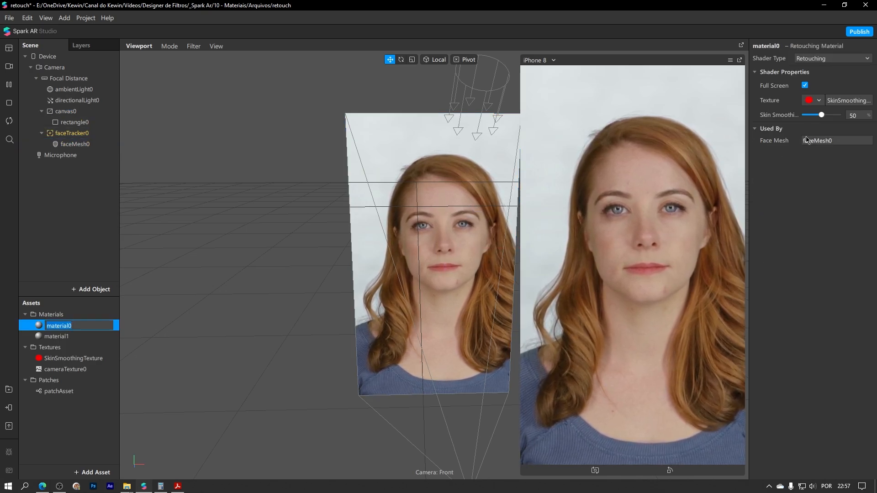
left_click(807, 87)
left_click(806, 87)
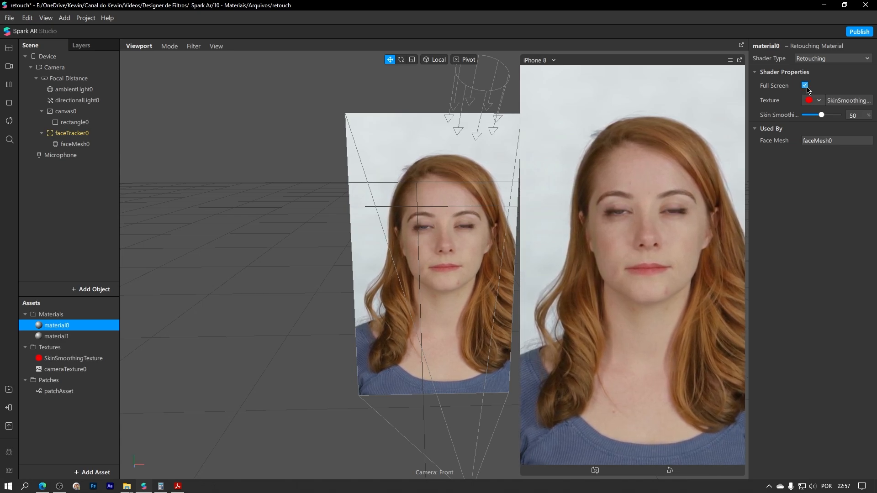
Toggle rectangle0's visibility repeatedly to compare the image with and without the camera-texture overlay, leaving it hidden.
left_click(75, 123)
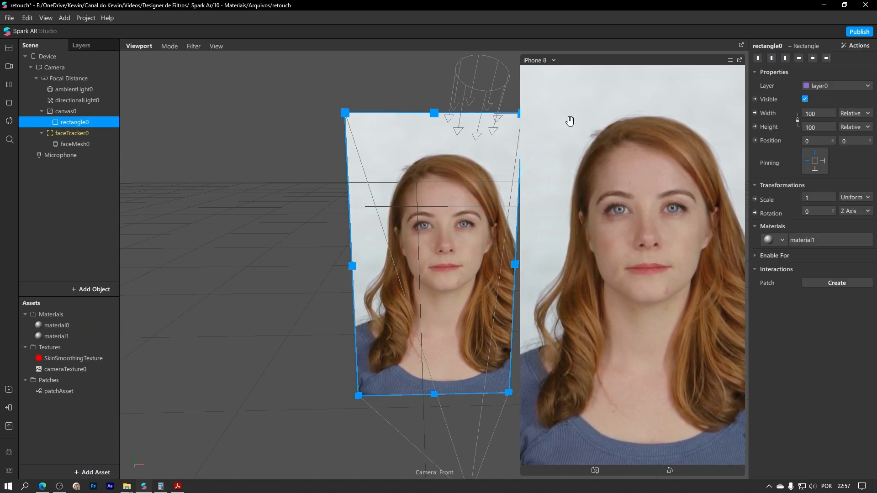
left_click(804, 98)
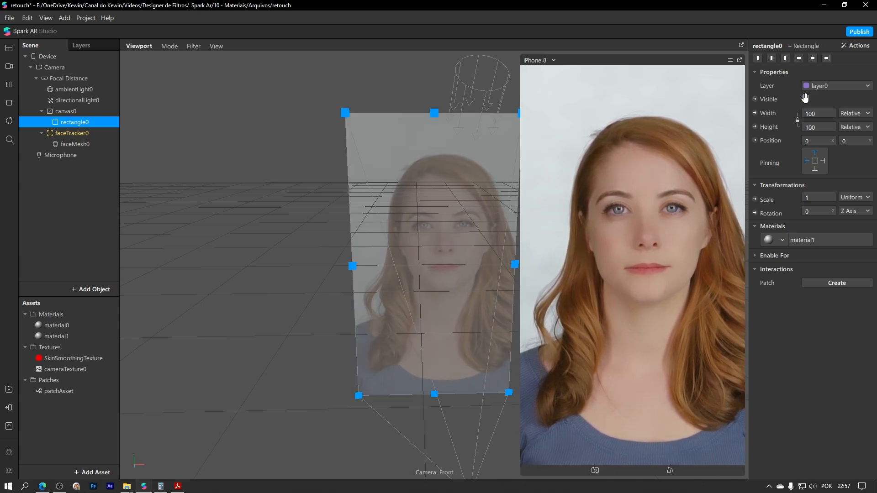
left_click(805, 98)
left_click(805, 98)
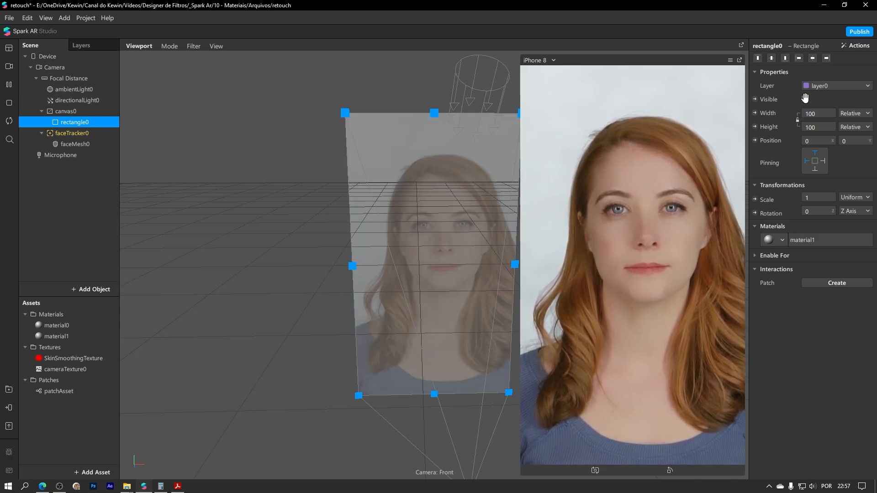
left_click(805, 98)
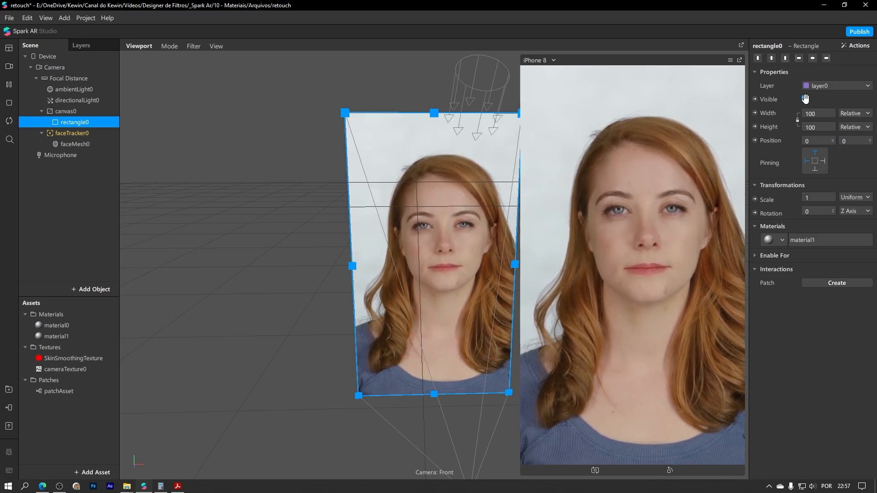
left_click(805, 98)
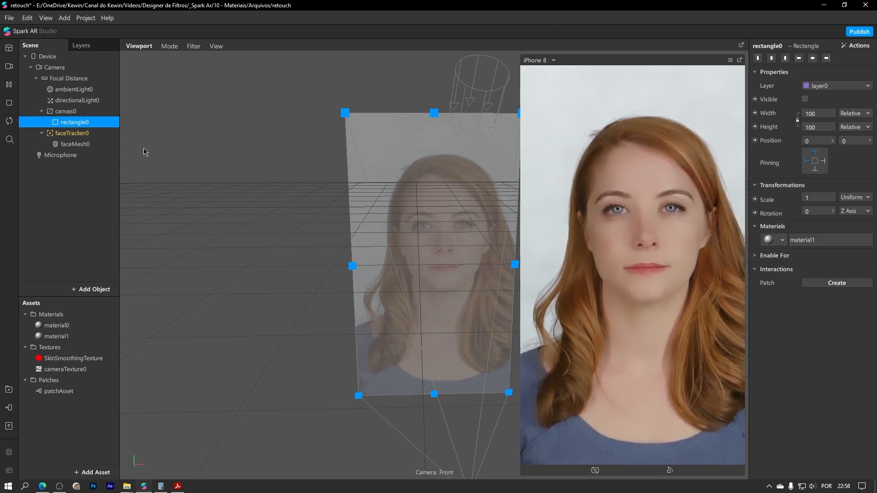
Delete canvas0 together with its rectangle and reopen the retouching material assigned to faceMesh0.
left_click(89, 113)
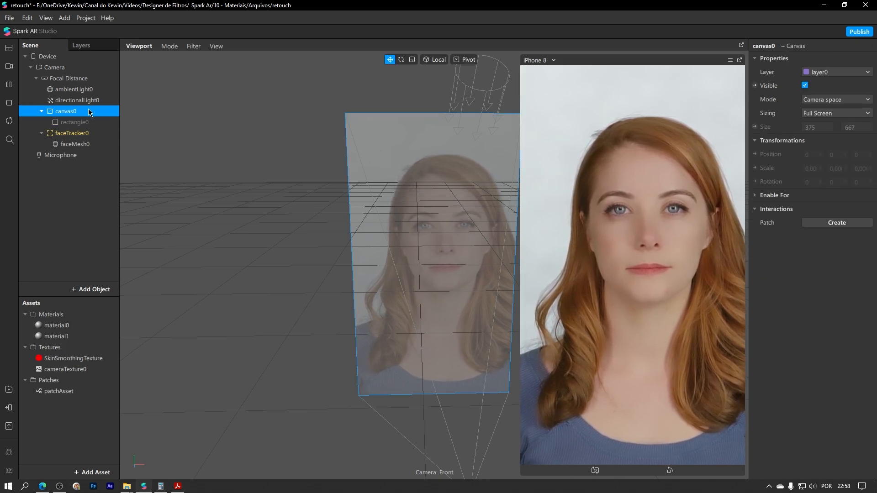
key("Delete")
left_click(83, 122)
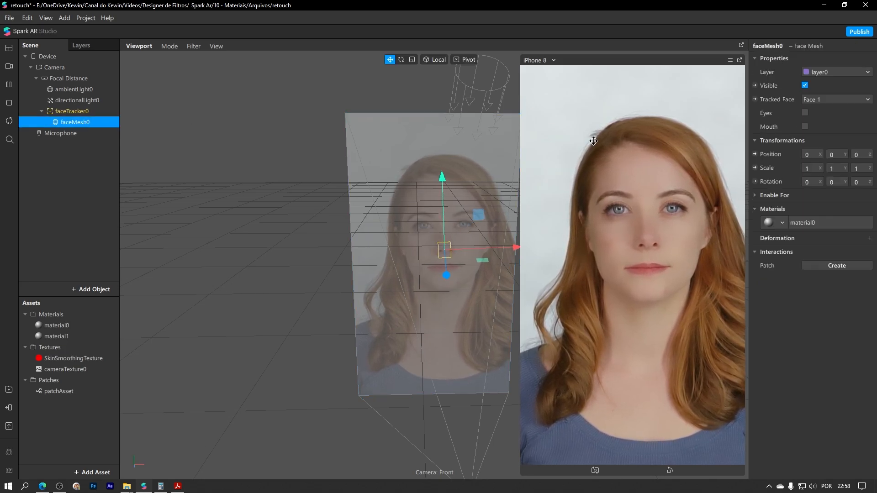
double_click(807, 228)
Examine the SkinSmoothingTexture asset's preview to see which facial areas its red mask covers.
scroll(425, 227, "up", 3)
mouse_move(430, 229)
middle_mouse_down()
mouse_move(440, 217)
mouse_move(399, 210)
middle_mouse_up()
scroll(434, 216, "down", 5)
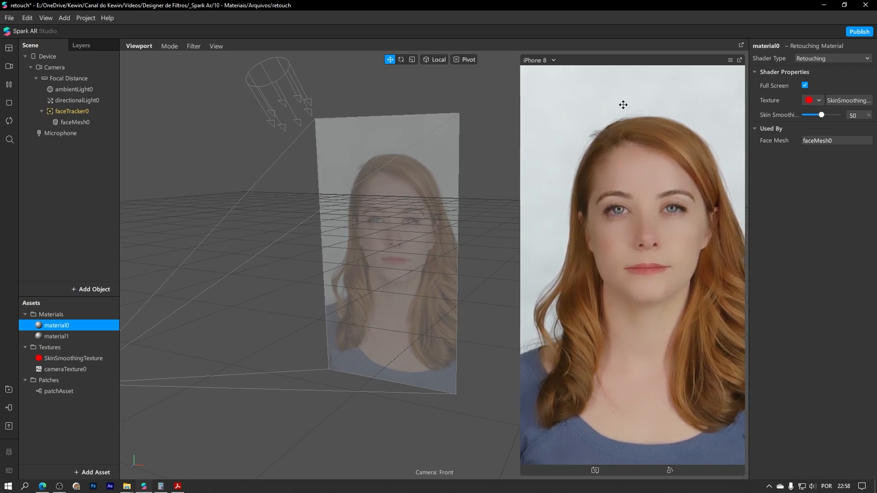
left_click(99, 359)
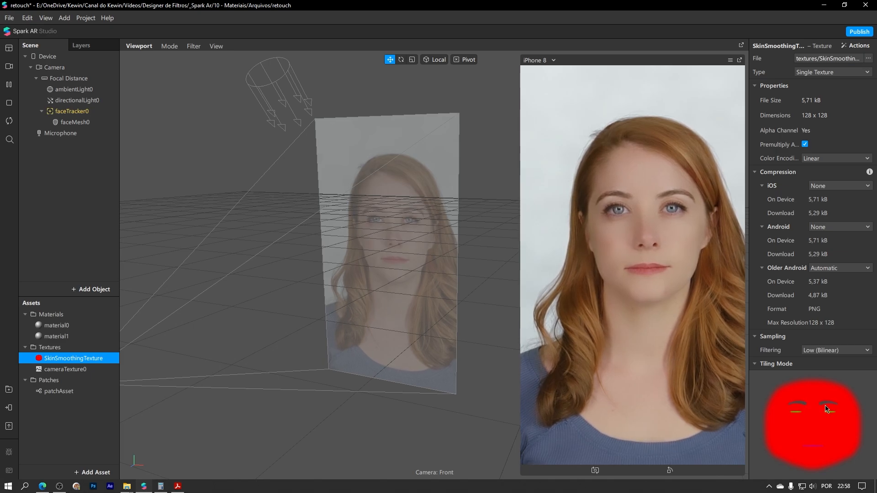
scroll(390, 187, "up", 5)
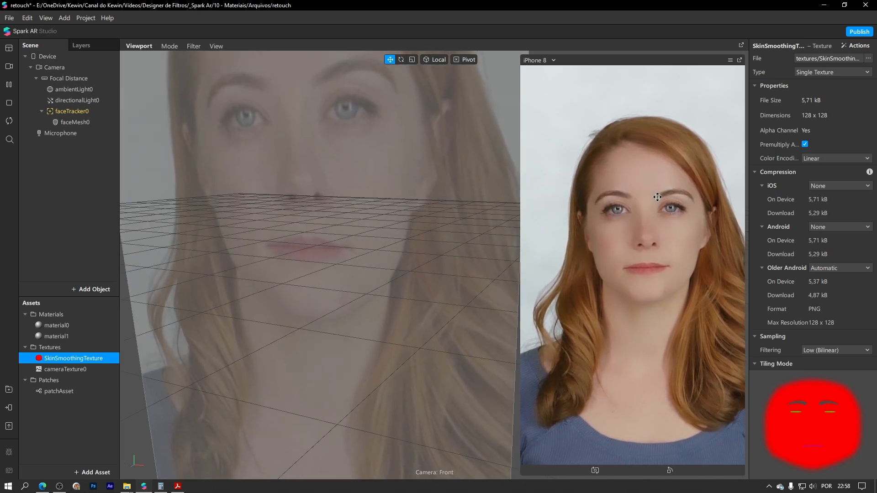
Import alpha-ret.png from the _0temp folder inside Designer de Filtros as the texture of faceMesh0's retouching material.
left_click(73, 121)
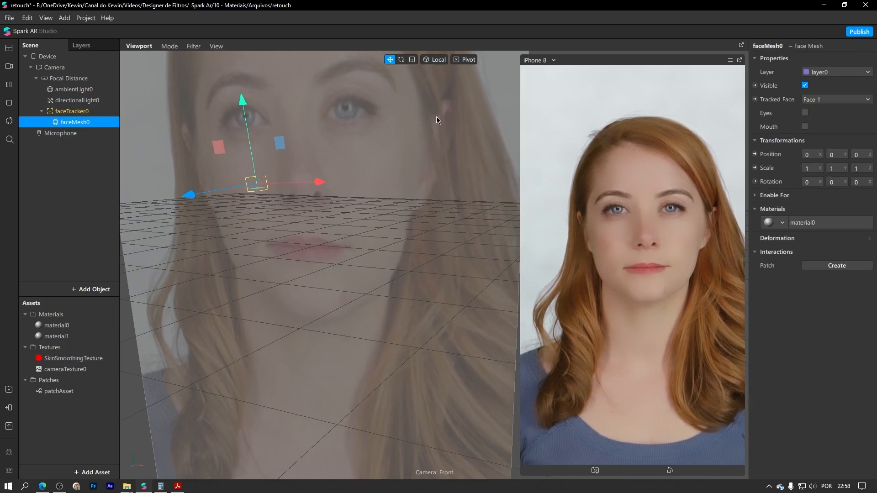
left_click(814, 221)
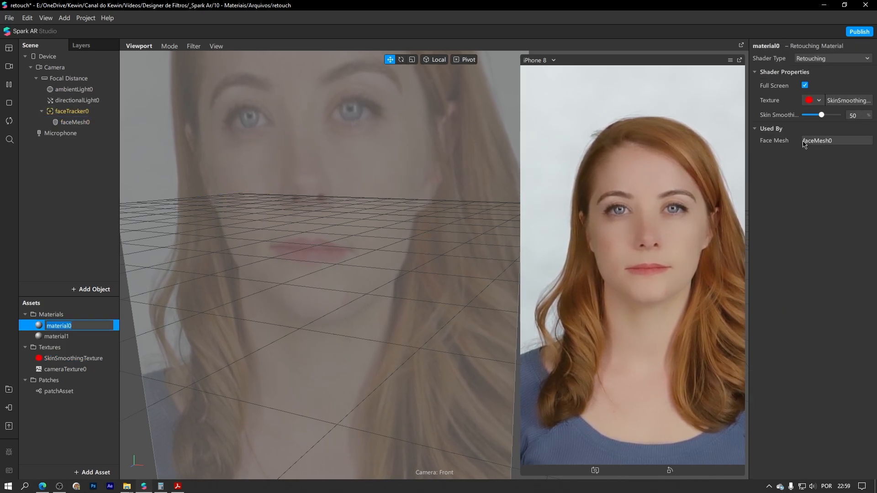
left_click(815, 101)
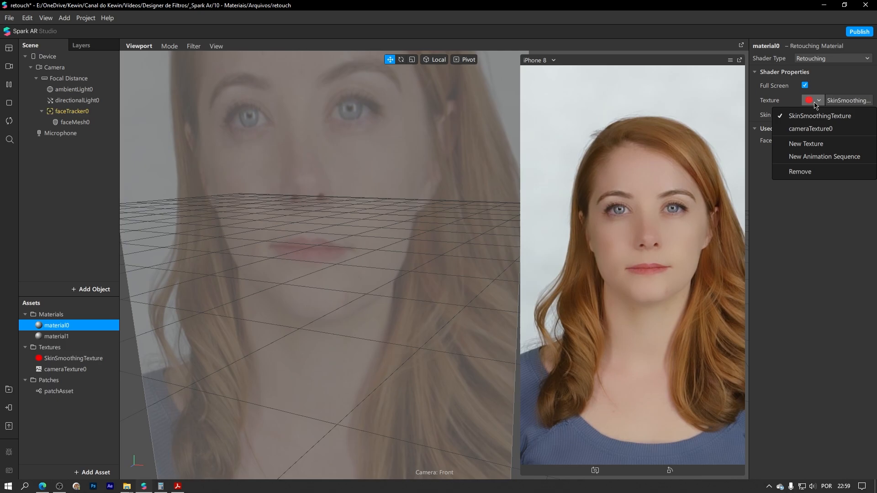
left_click(806, 143)
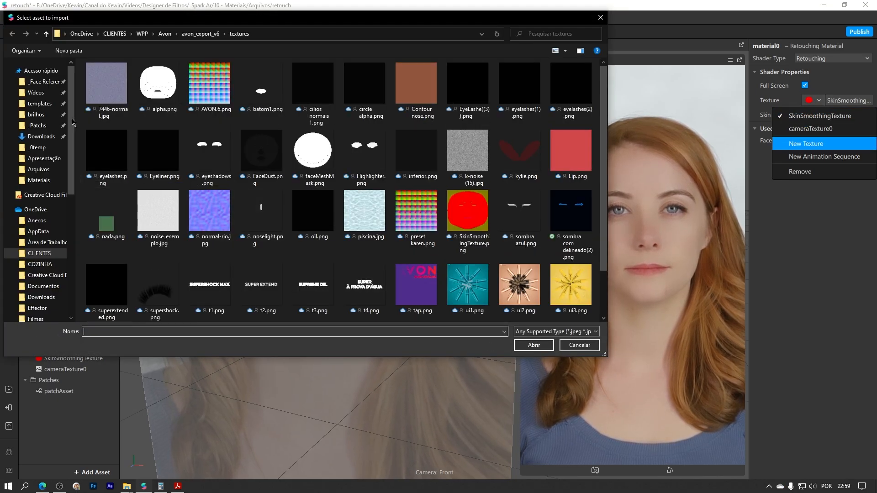
left_click(40, 93)
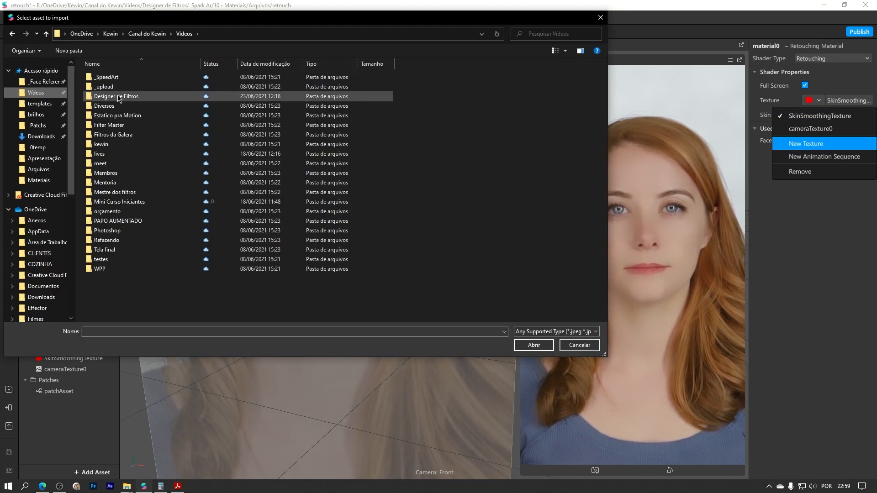
double_click(116, 92)
double_click(102, 77)
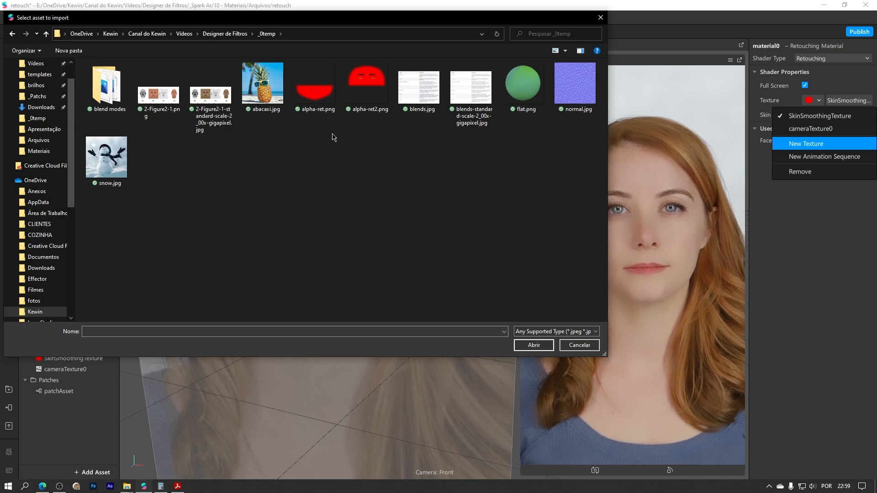
left_click(321, 103)
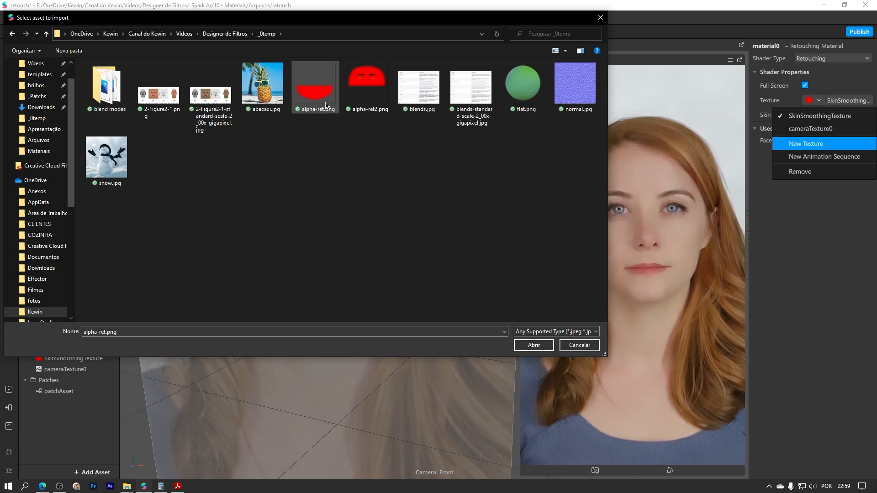
double_click(323, 94)
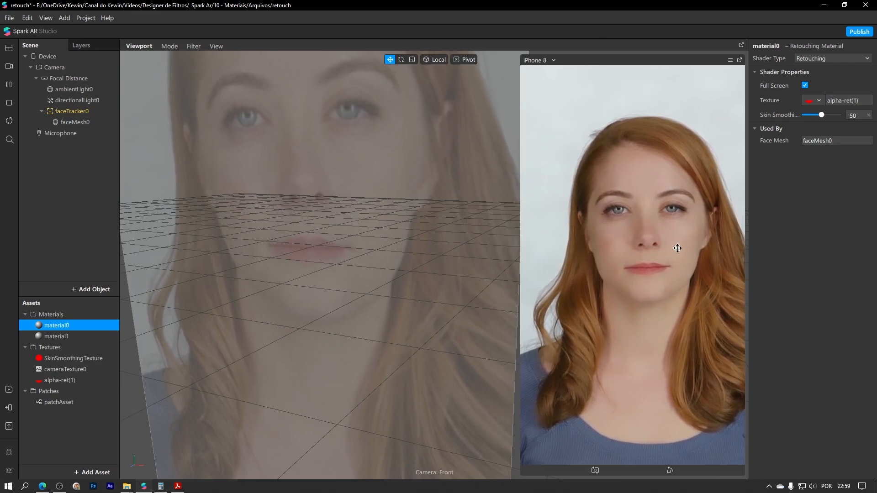
Turn off Full Screen on the retouching material and import alpha-ret2.png as its new texture.
left_click(804, 86)
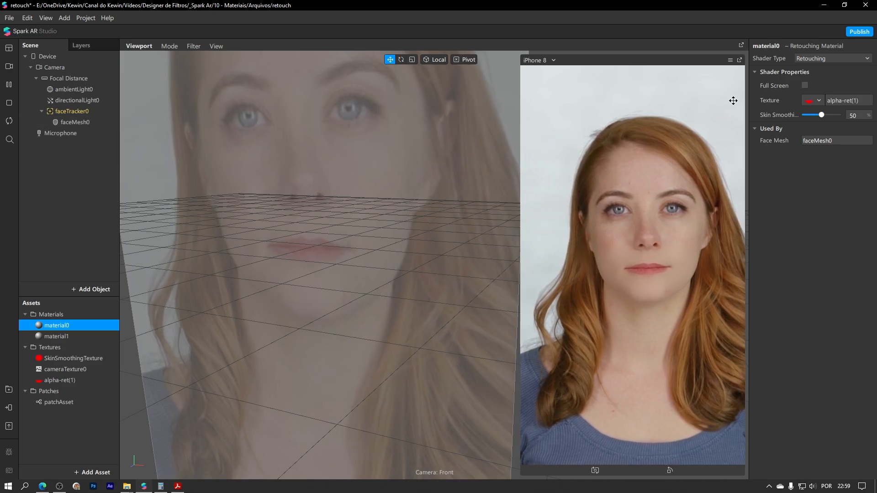
left_click(814, 100)
left_click(805, 156)
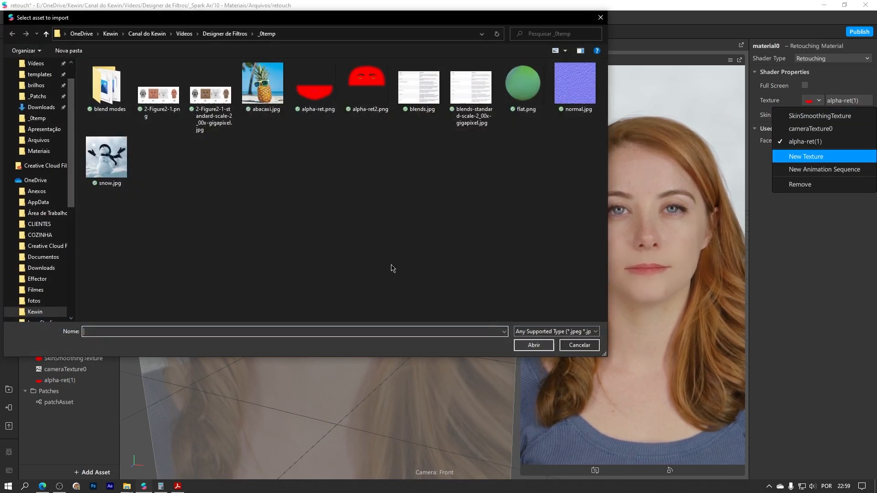
double_click(365, 99)
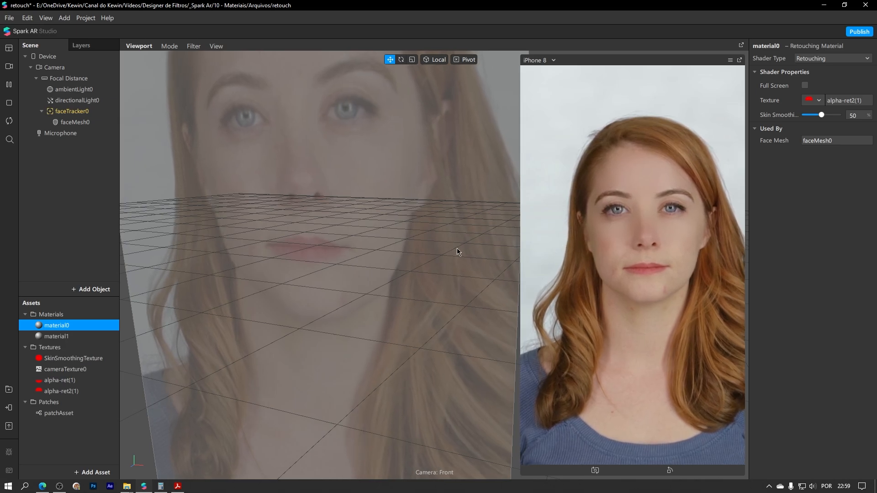
Add a second face mesh under faceTracker0 and assign it a newly created material.
left_click(76, 113)
right_click(76, 114)
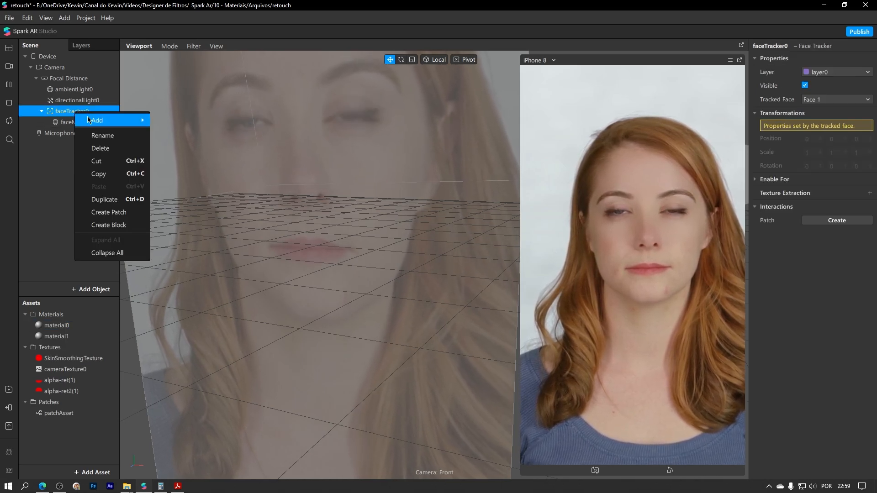
mouse_move(109, 120)
left_click(189, 214)
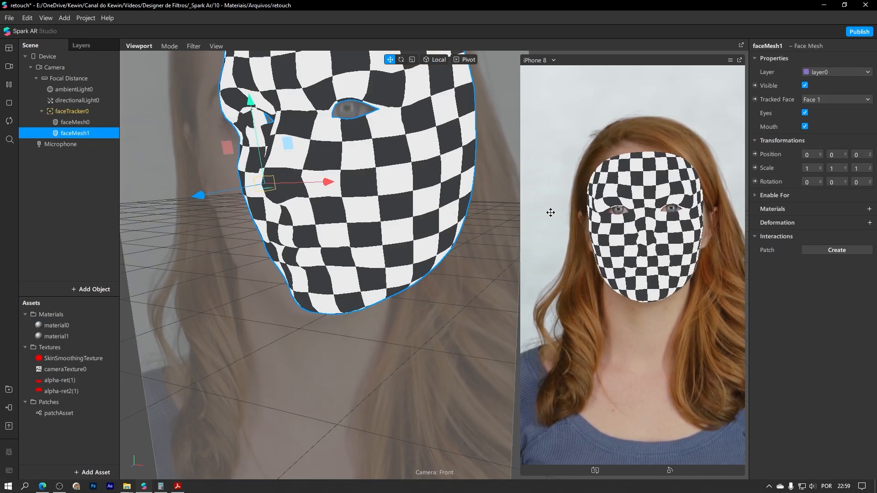
left_click(869, 209)
left_click(809, 251)
left_click(776, 223)
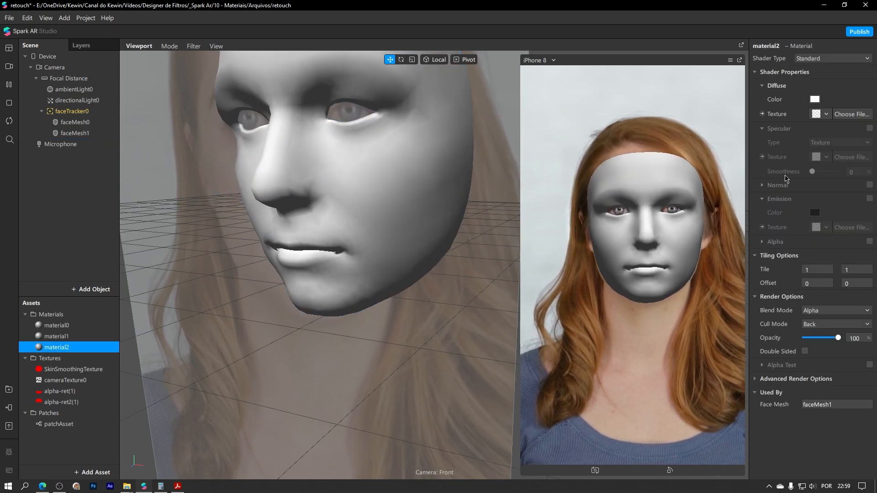
Change the new material's shader to Retouching, turn off Full Screen and set its texture to alpha-ret(1).
left_click(818, 58)
left_click(813, 115)
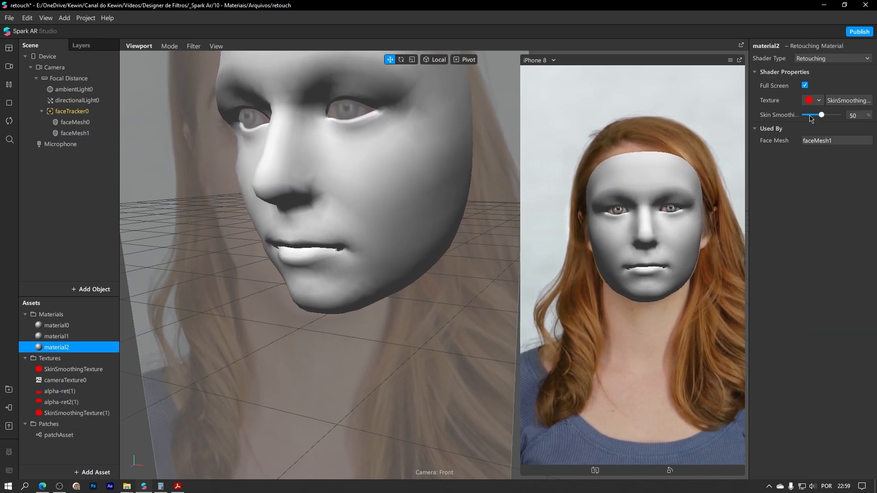
left_click(805, 85)
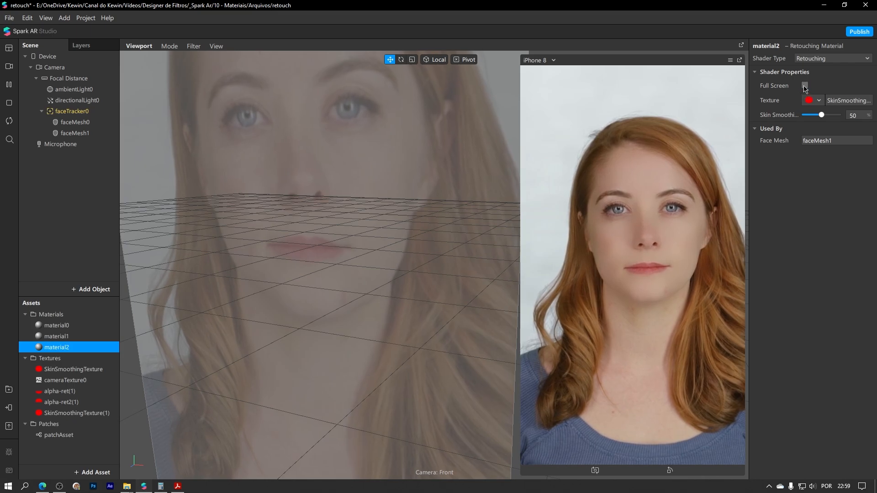
left_click(810, 101)
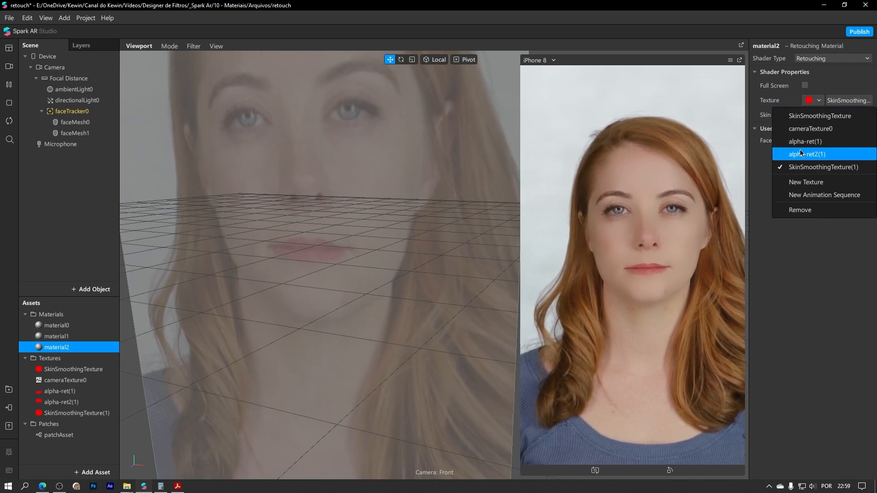
left_click(807, 154)
left_click(815, 99)
left_click(817, 143)
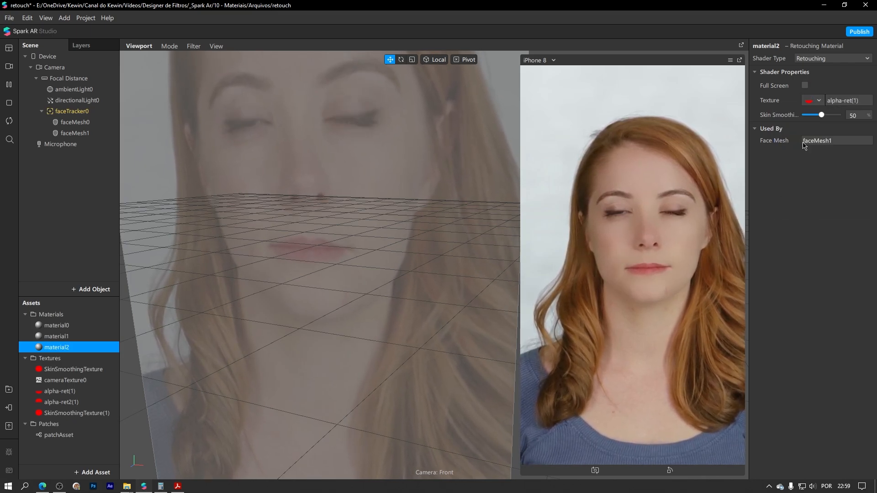
Review the properties of faceMesh0 and faceMesh1, including the material assigned to each mesh.
left_click(78, 133)
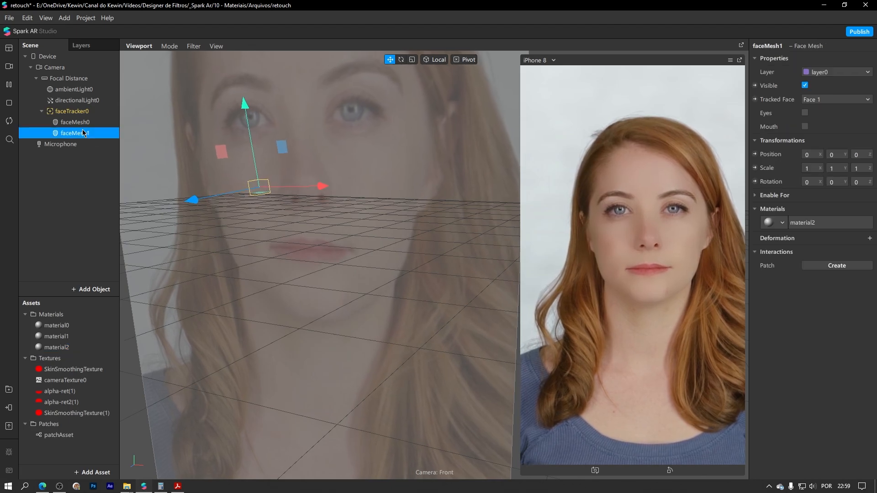
left_click(82, 123)
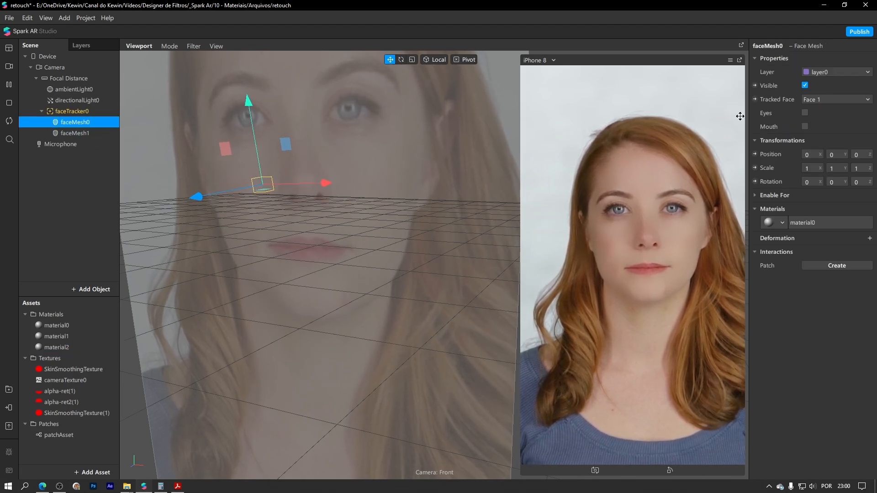
left_click(805, 85)
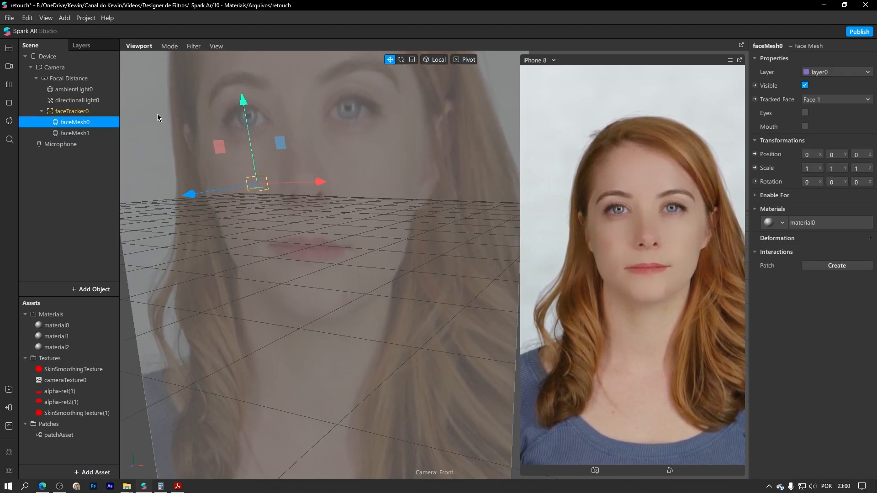
left_click(76, 133)
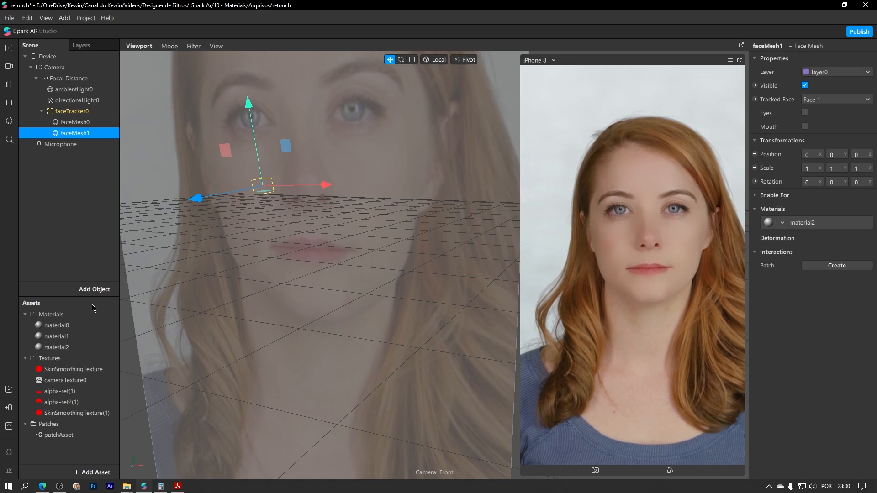
Delete the unused material1 from the project's materials.
double_click(70, 336)
double_click(69, 349)
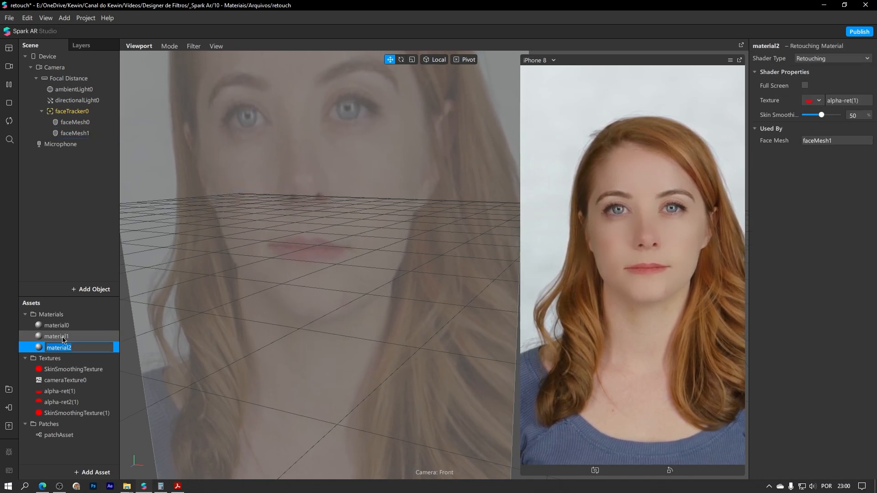
double_click(63, 336)
double_click(43, 325)
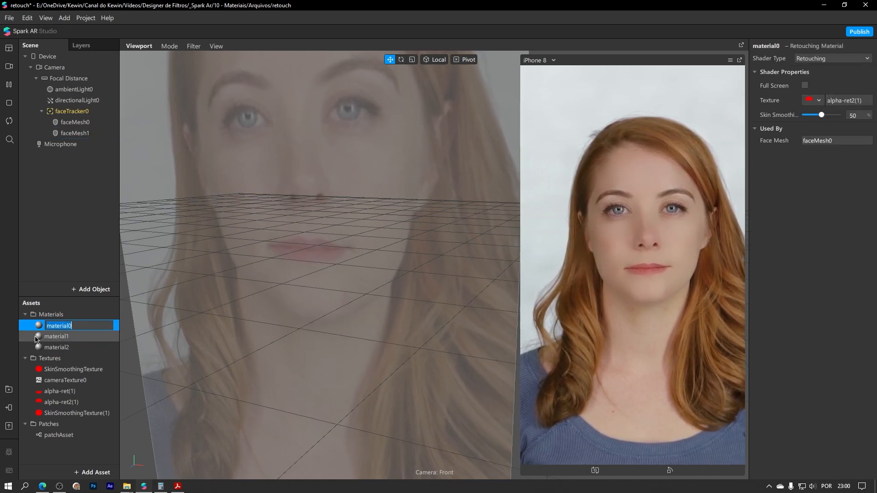
double_click(35, 337)
key("BackSpace")
double_click(40, 328)
double_click(35, 348)
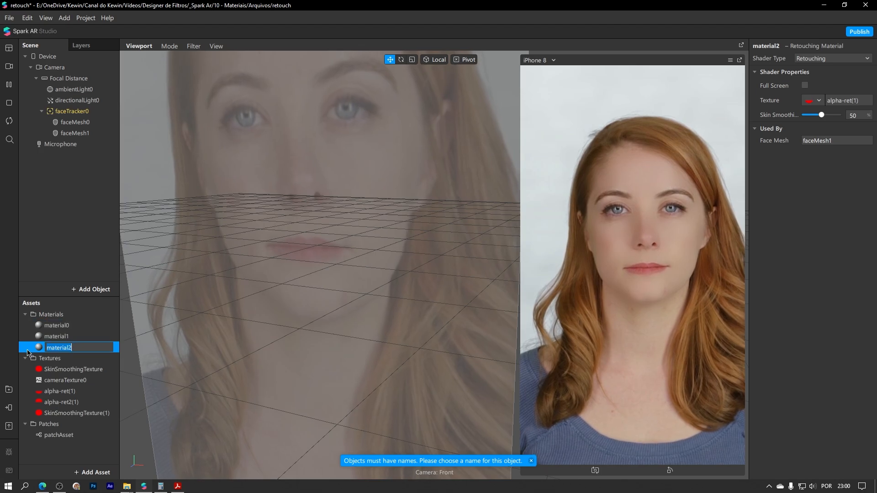
double_click(36, 339)
left_click(34, 340)
key("Delete")
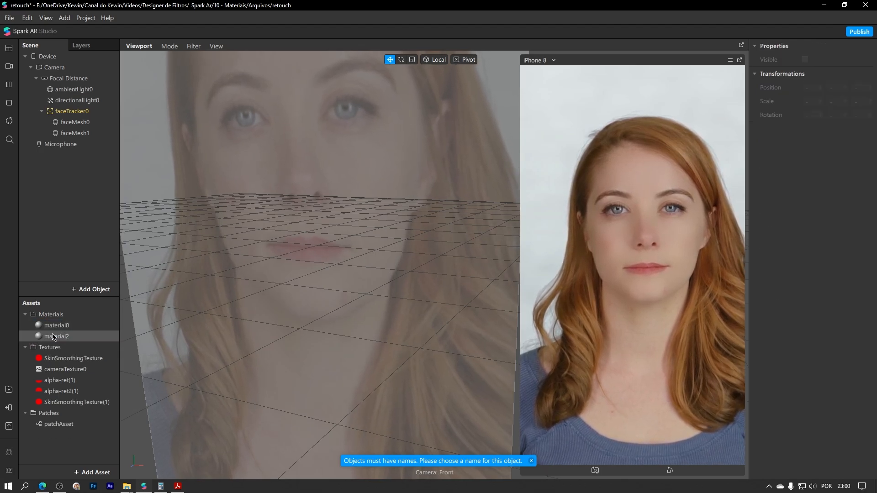
Rename faceMesh1's retouching material to baixo and faceMesh0's retouching material to cima.
left_click(50, 339)
double_click(50, 339)
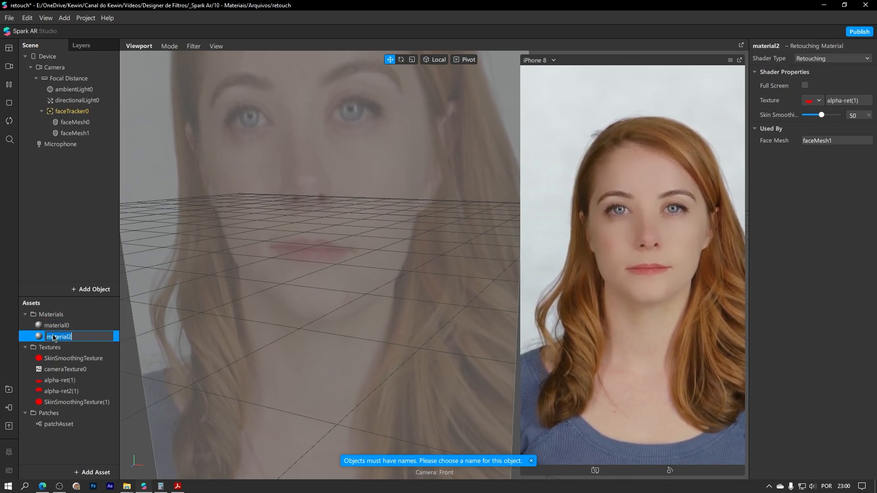
type("blaixo")
key("Return")
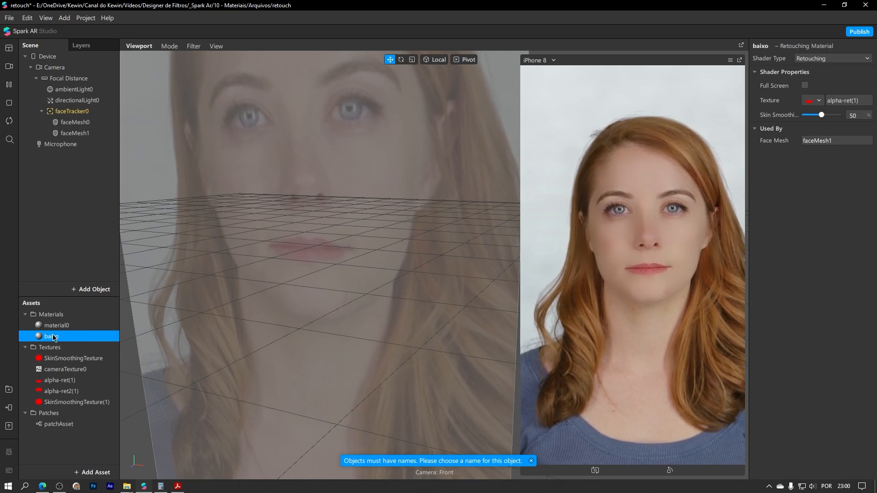
double_click(56, 326)
type("cima")
key("Return")
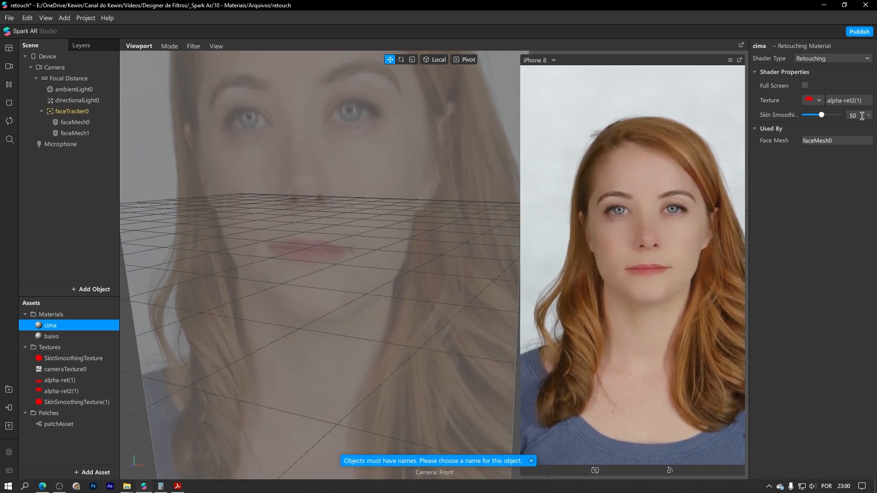
Test cima's Skin Smoothing at 0 and 100%, and set it to 100% on baixo and 47% on cima.
left_click_drag(822, 115, 782, 119)
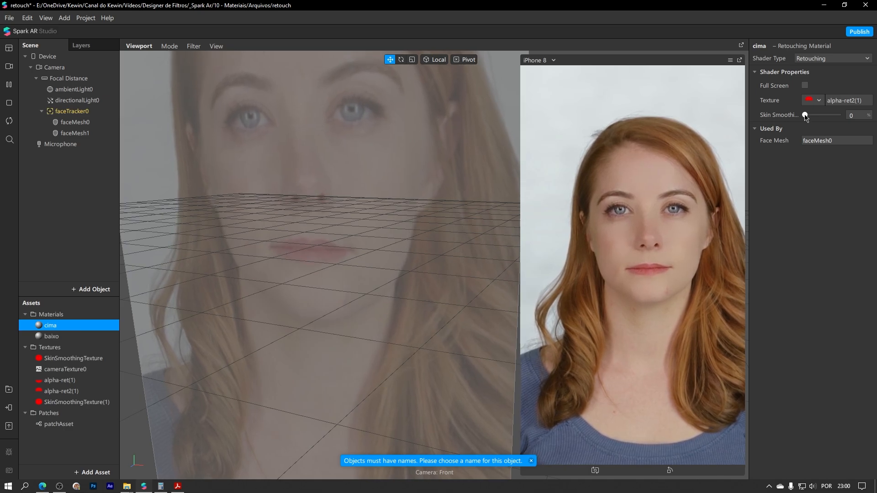
left_click_drag(805, 114, 854, 114)
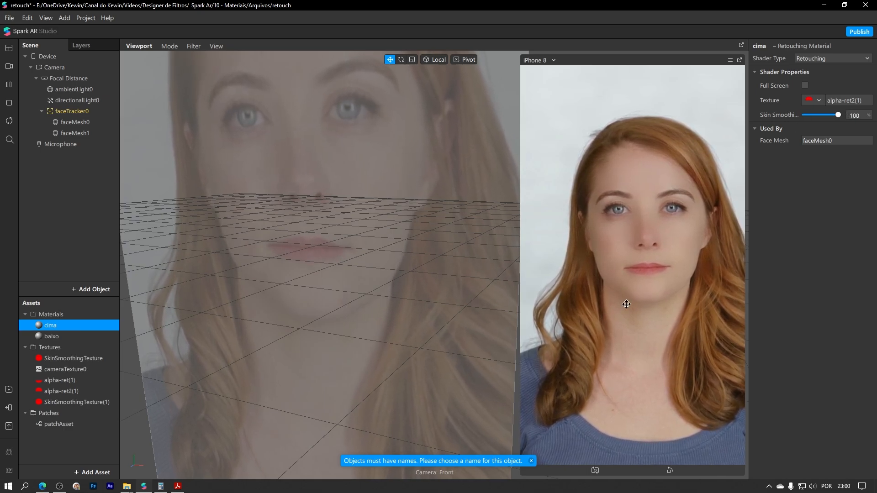
left_click(61, 339)
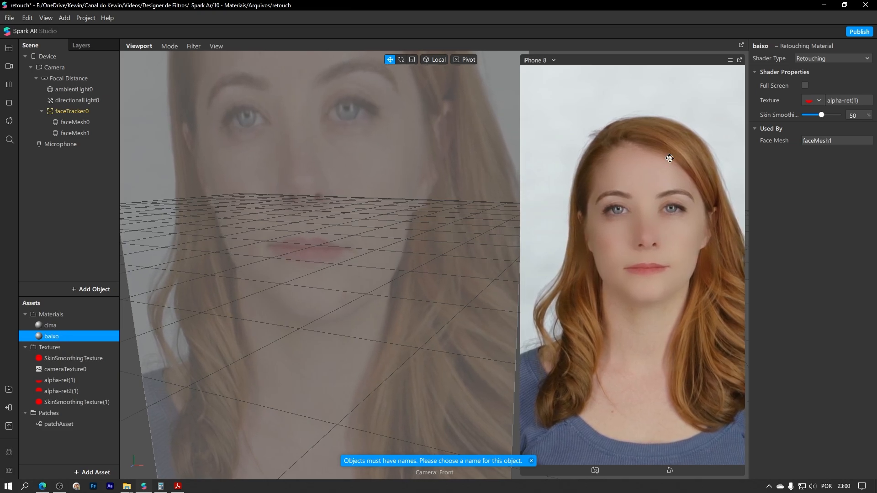
left_click_drag(801, 117, 856, 110)
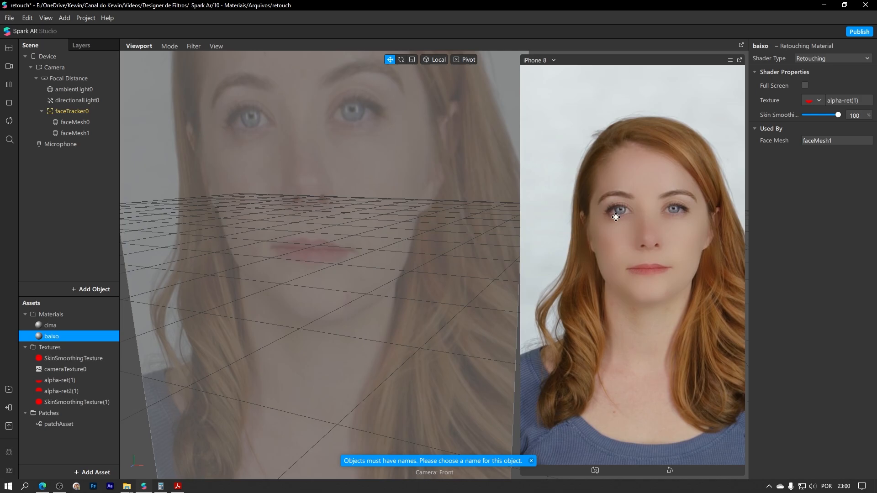
left_click(91, 327)
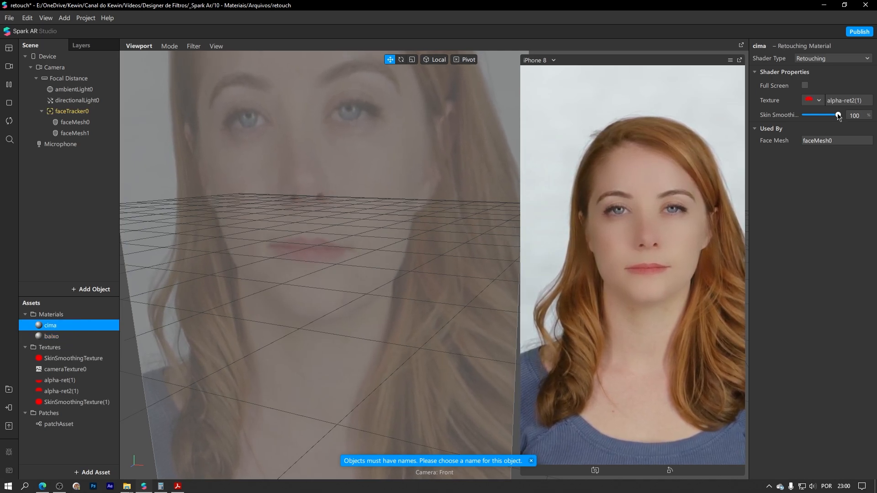
mouse_move(839, 118)
left_mouse_down()
mouse_move(804, 120)
mouse_move(838, 120)
mouse_move(808, 120)
mouse_move(821, 120)
left_mouse_up()
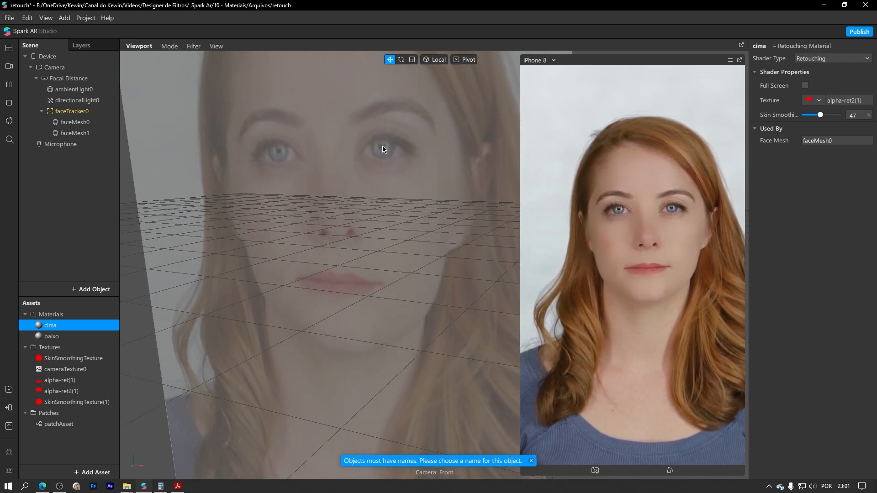
Compare the face's retouching with faceMesh1 hidden and shown, leaving the mesh visible.
left_click(86, 122)
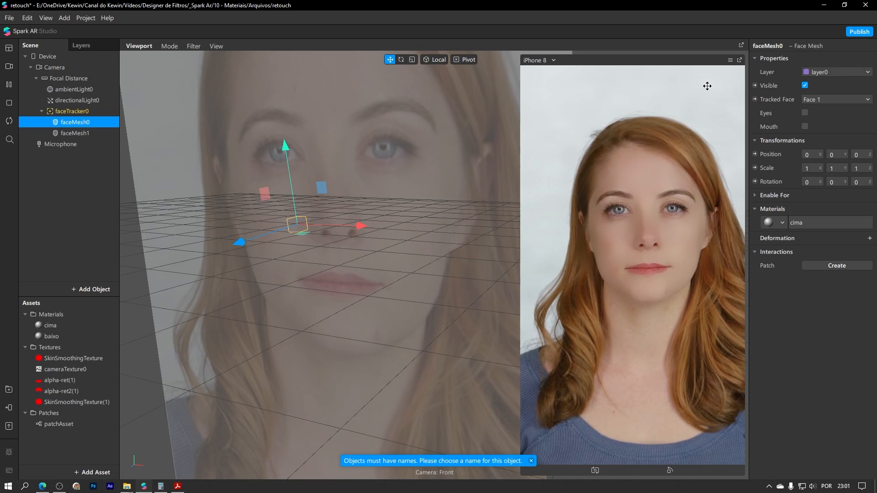
left_click(75, 133)
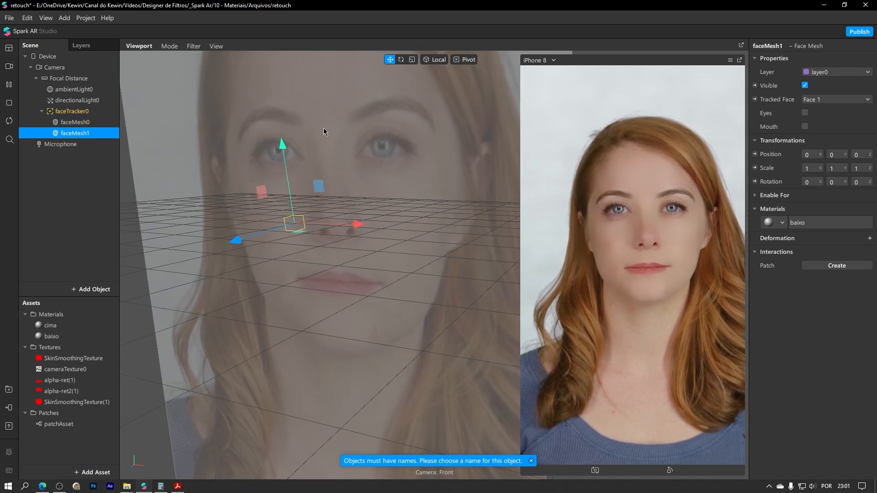
left_click(806, 87)
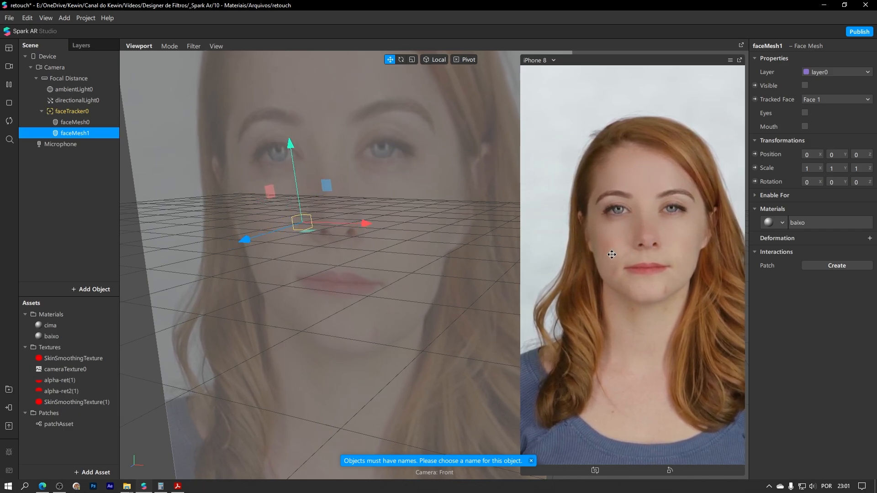
left_click(805, 86)
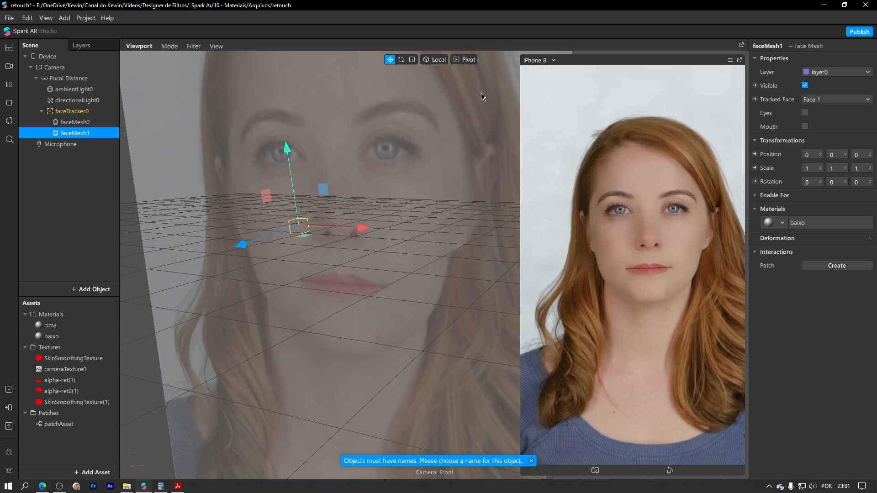
scroll(391, 188, "up", 3)
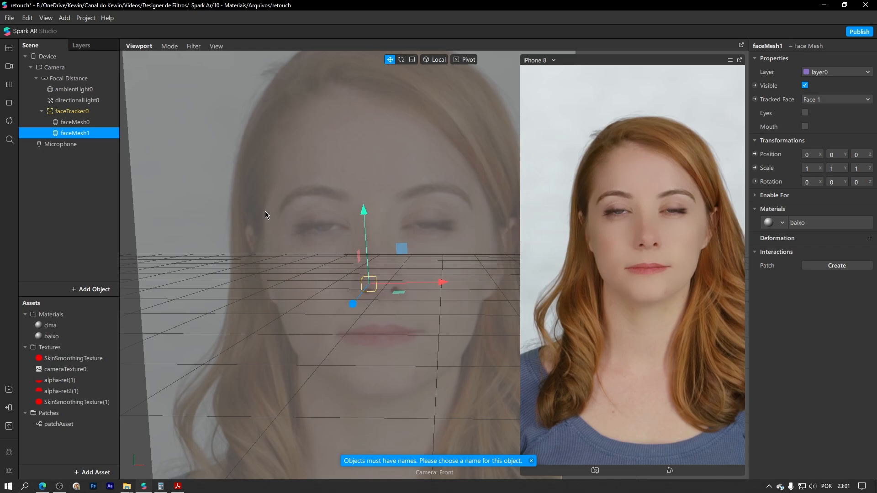
Try Full Screen on the baixo material and turn it back off.
left_click(52, 337)
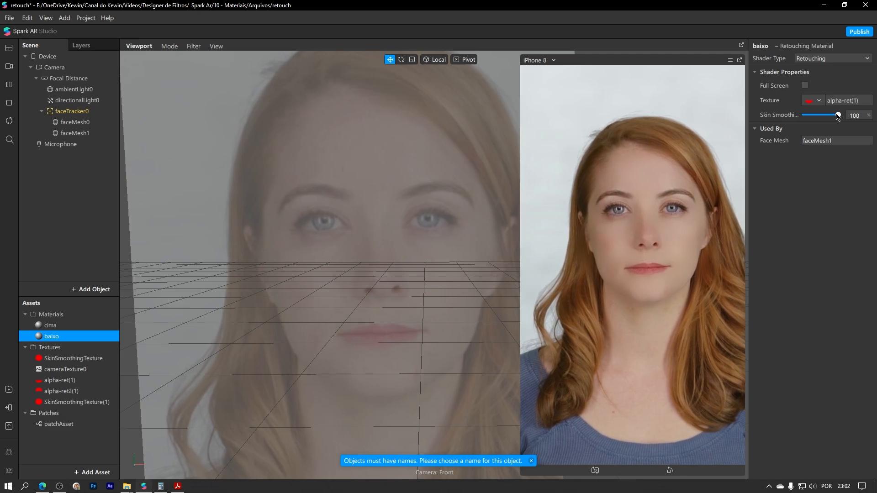
left_click(805, 86)
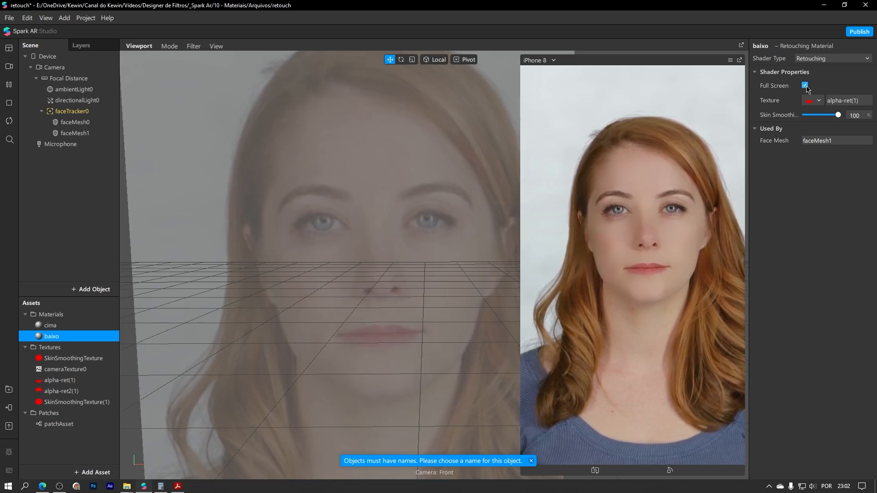
left_click(807, 88)
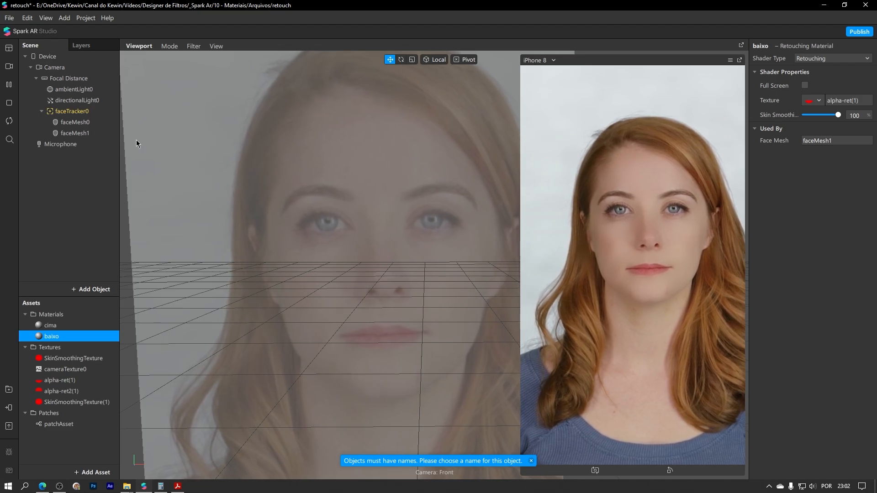
Turn on Full Screen for the cima material and hide faceMesh1.
left_click(51, 325)
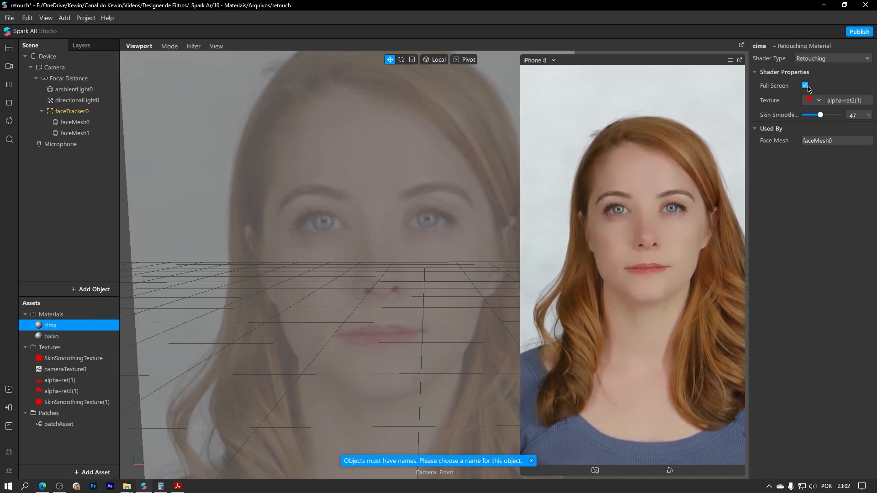
left_click(74, 133)
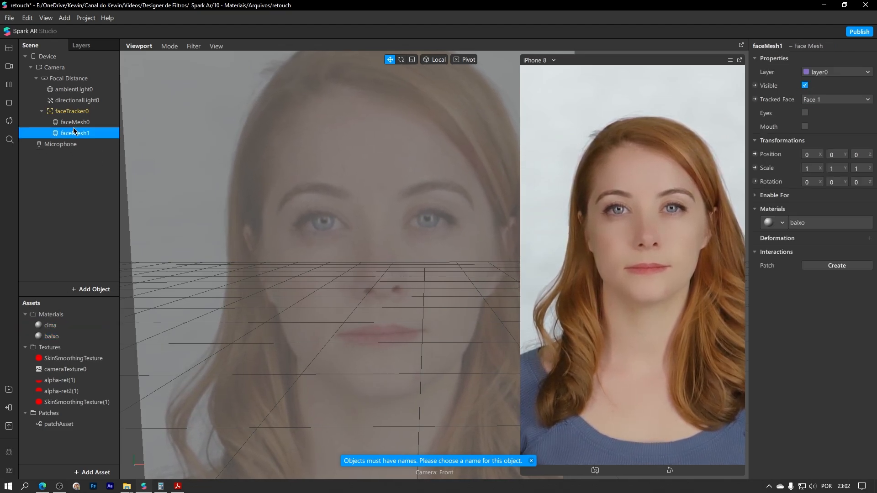
left_click(805, 86)
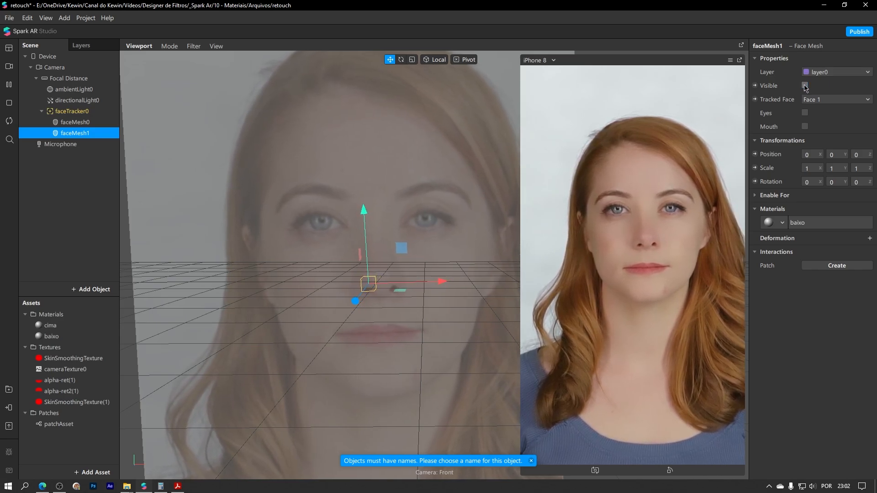
Make faceMesh1 visible again, dismiss the object-naming notification and resize the iPhone 8 preview.
left_click(805, 86)
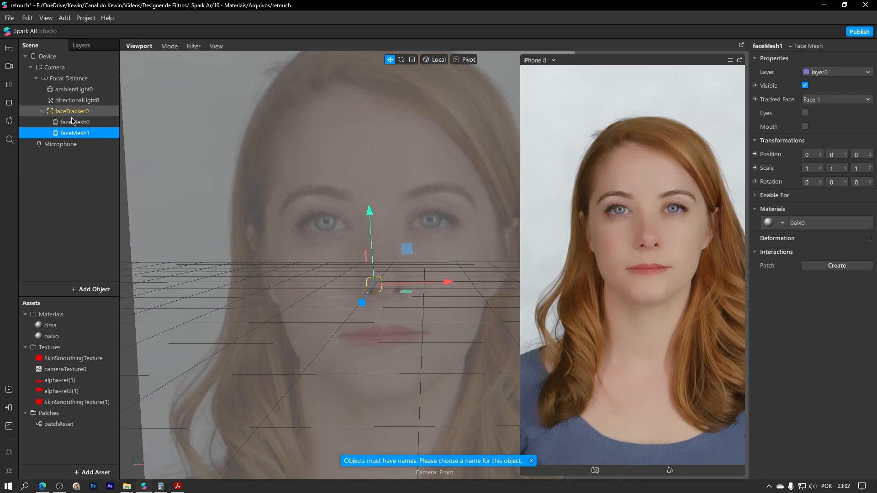
left_click(60, 337)
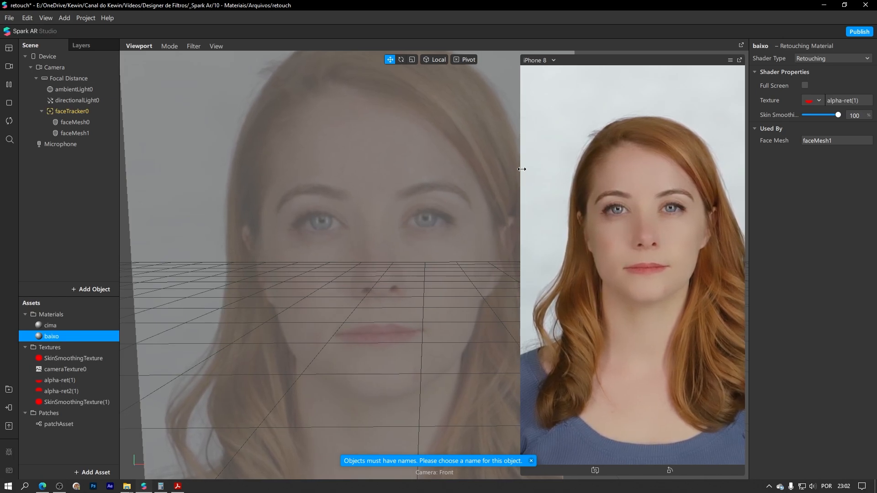
left_click_drag(522, 169, 549, 182)
left_click(531, 461)
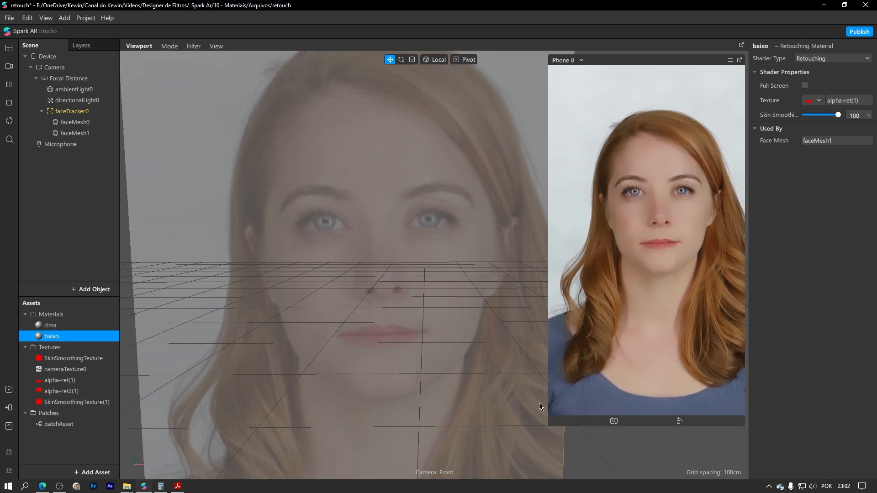
left_click_drag(548, 425, 493, 454)
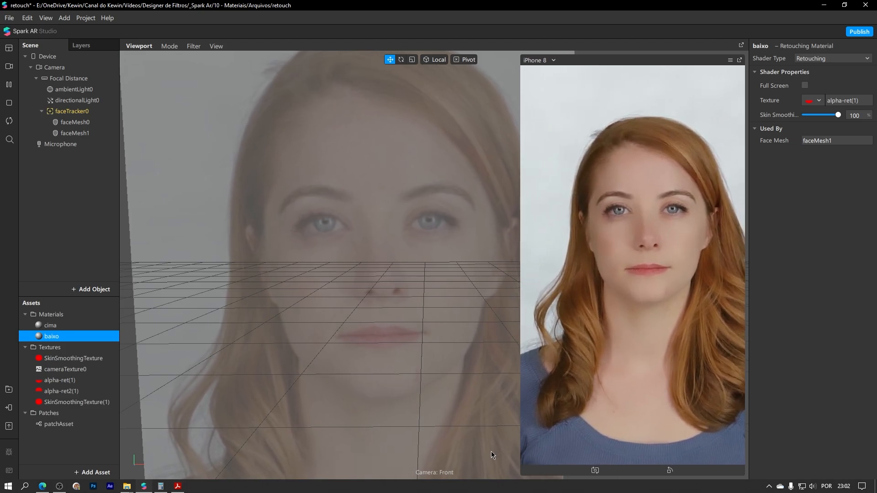
Switch to the s-010.pdf slides to review the Retouching material explanation, and return to Spark AR Studio.
left_click(178, 486)
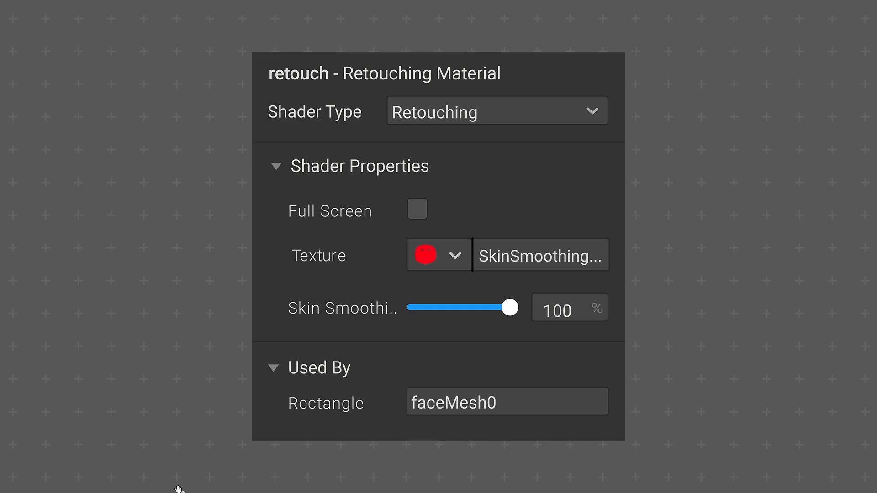
left_click(231, 392)
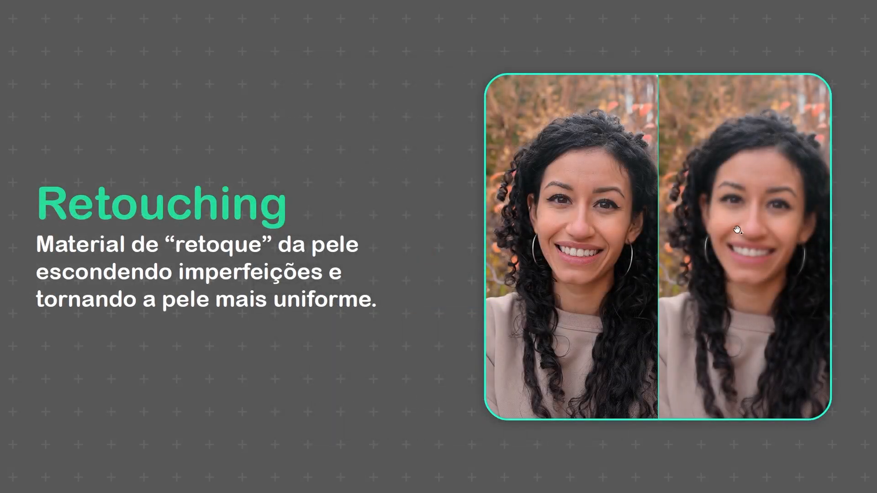
key("alt+Tab")
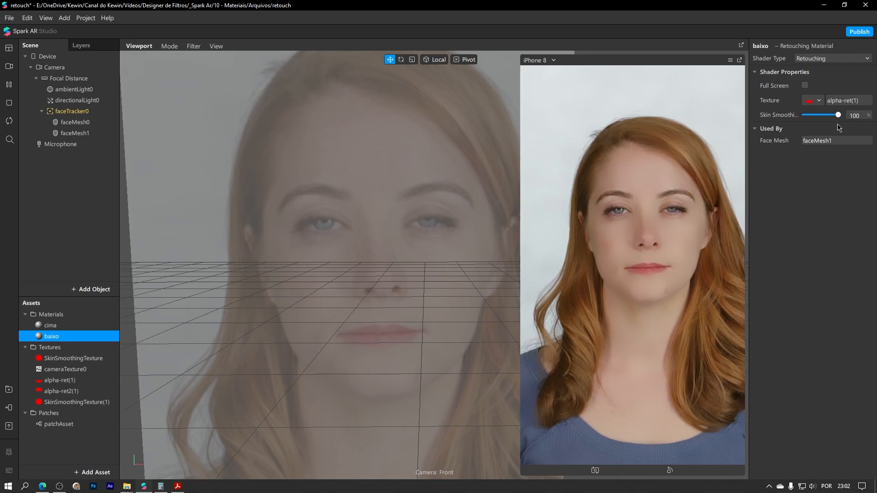
Try Skin Smoothing values of 200% and 999% on the full-screen cima material.
left_click(86, 326)
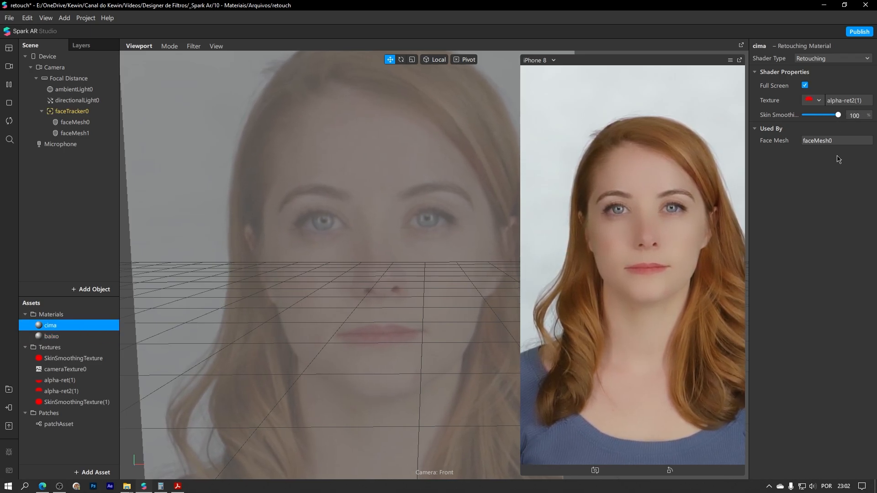
left_click(861, 115)
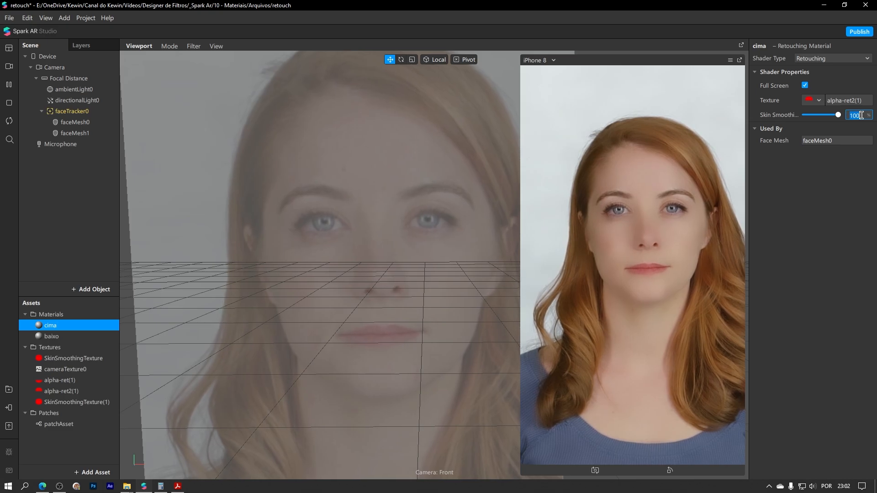
key("Return")
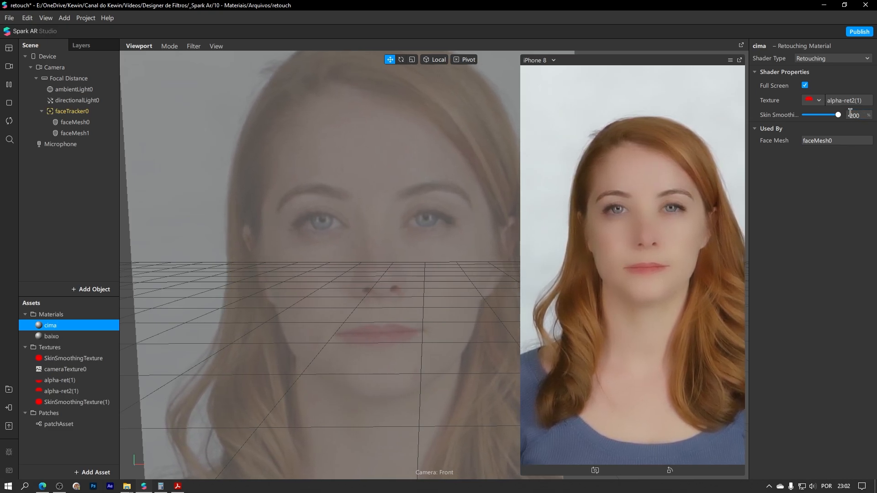
type("999")
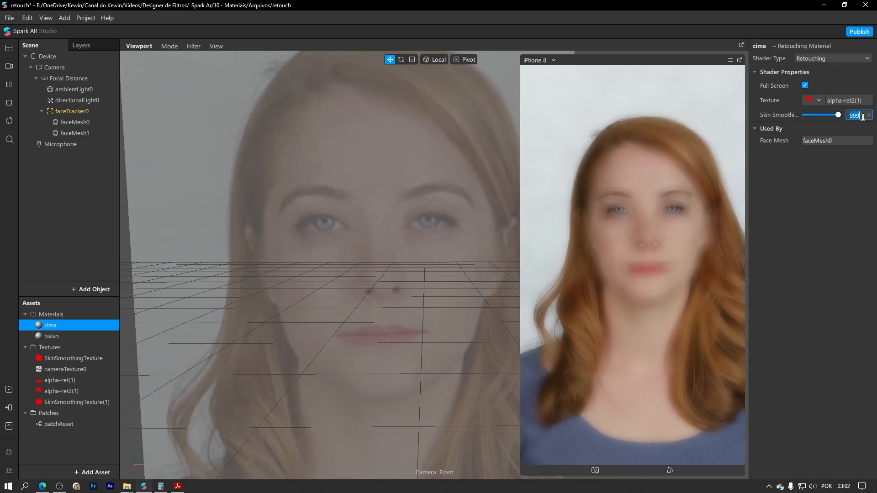
Try 1000% Skin Smoothing on the cima material and return the value to 999%.
type("1000")
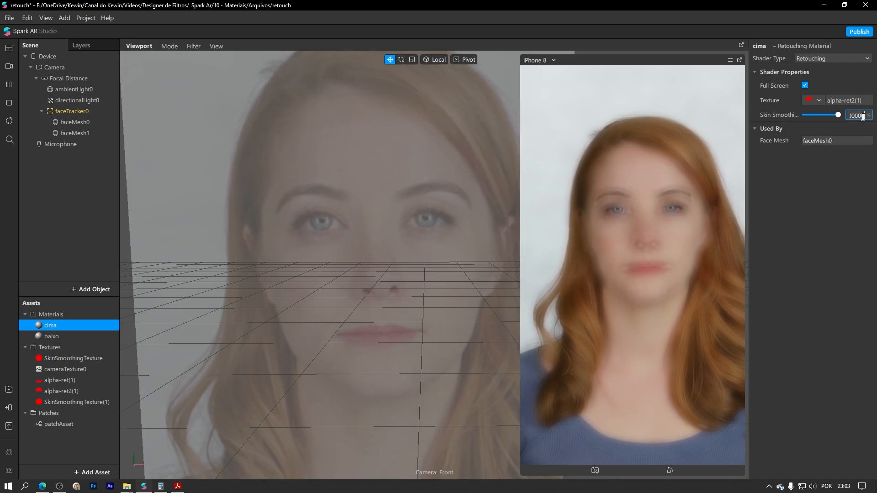
key("Return")
left_click(871, 117)
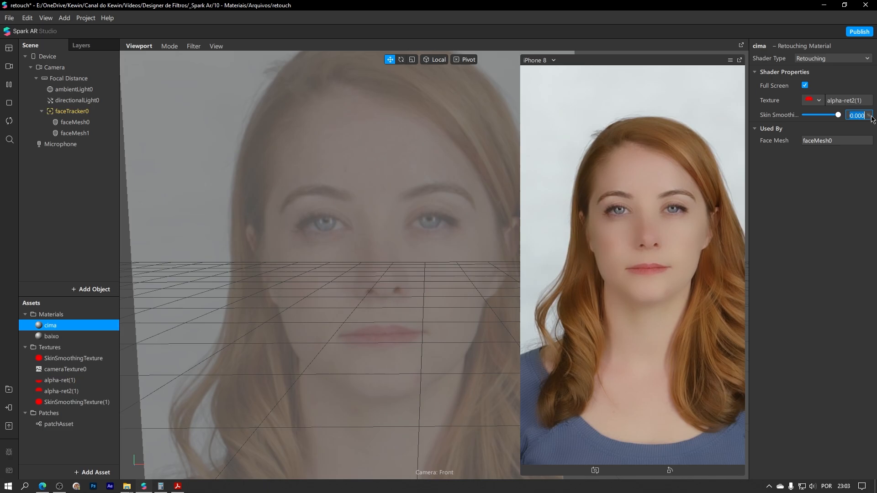
type("999")
key("Return")
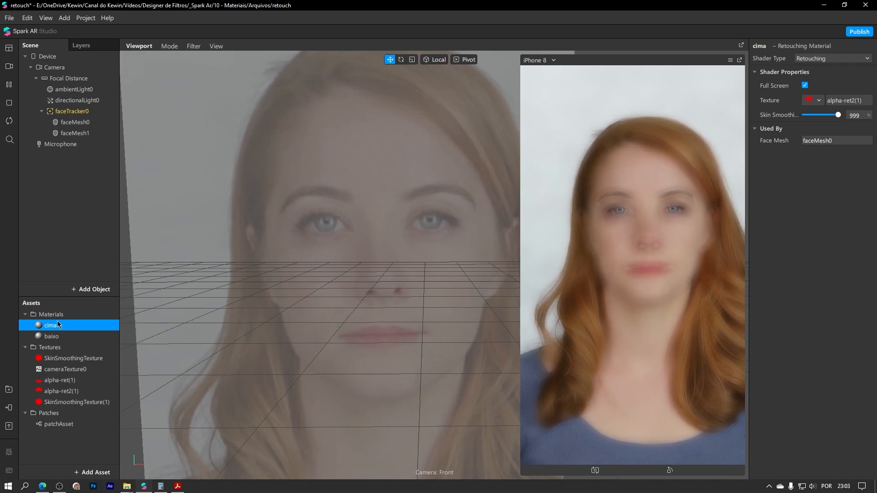
Alternate between the baixo and cima materials to check whether cima's Skin Smoothing value is retained, ending on cima.
left_click(58, 336)
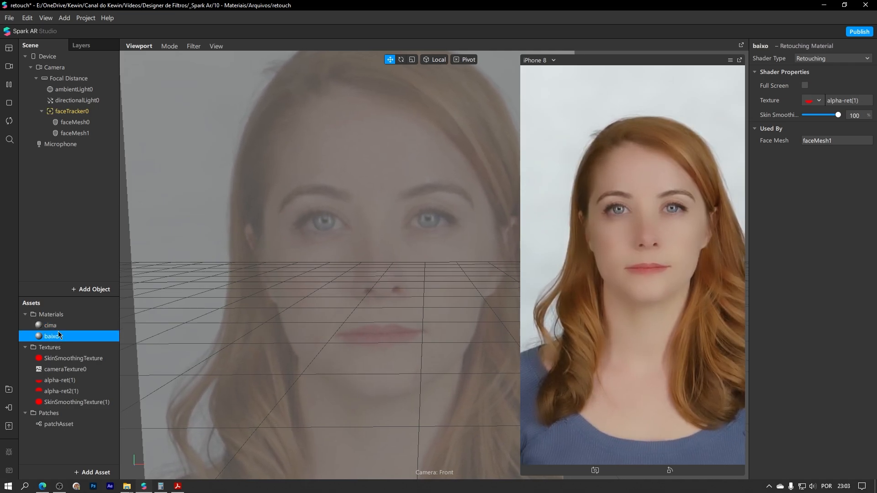
left_click(58, 327)
left_click(58, 336)
left_click(58, 327)
left_click(57, 336)
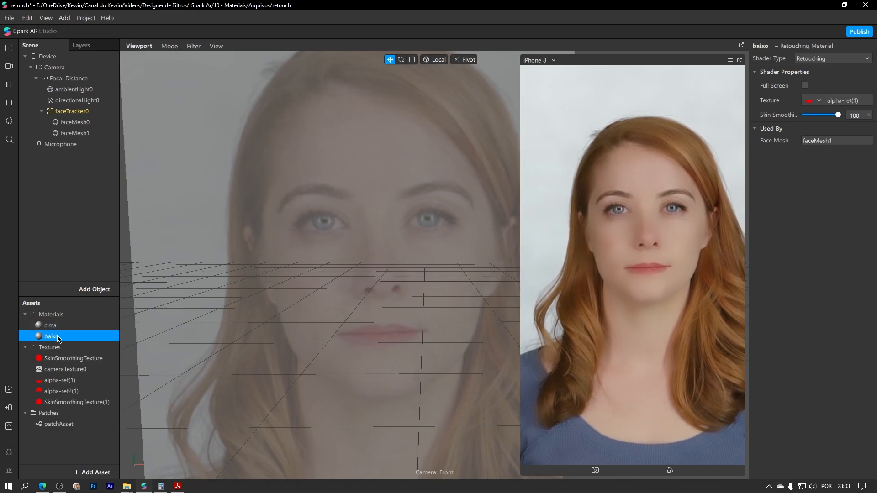
left_click(58, 326)
left_click(54, 338)
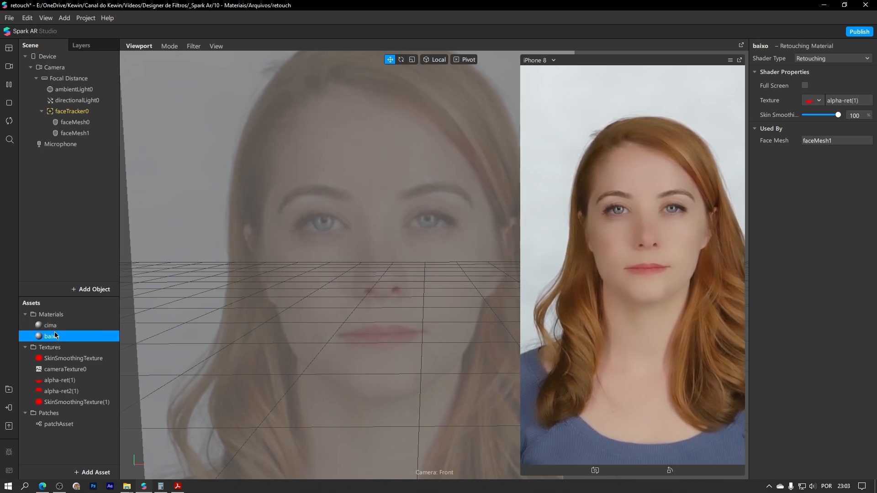
left_click(57, 325)
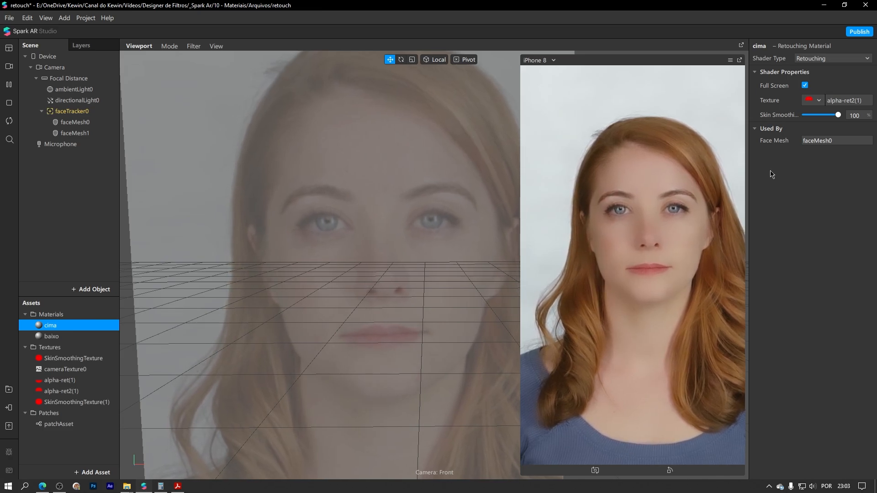
Set the cima material's Skin Smoothing to 999%.
double_click(865, 115)
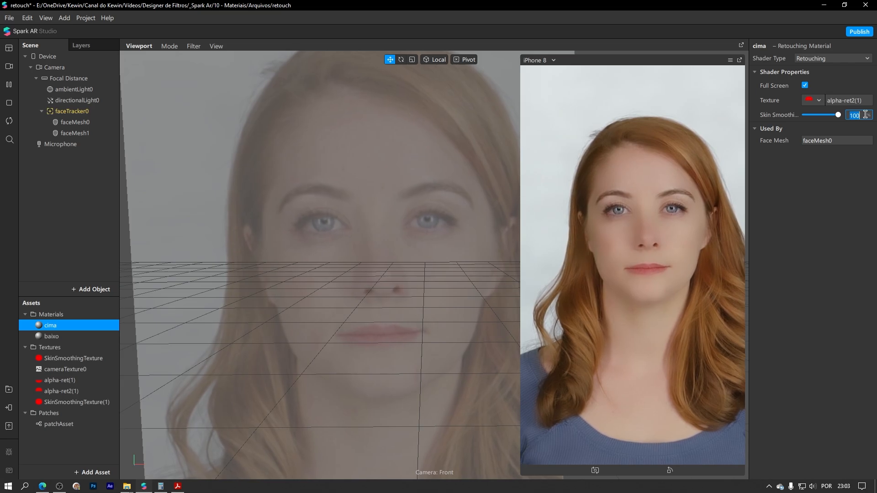
type("999")
key("Return")
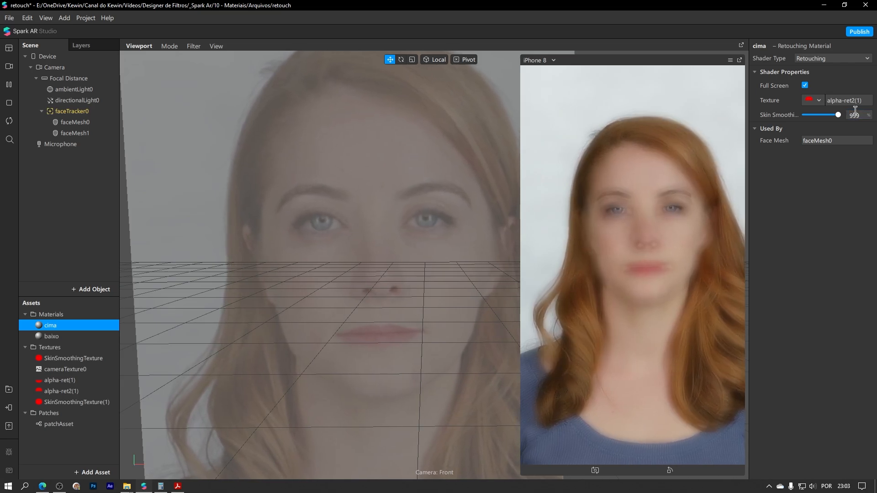
double_click(857, 114)
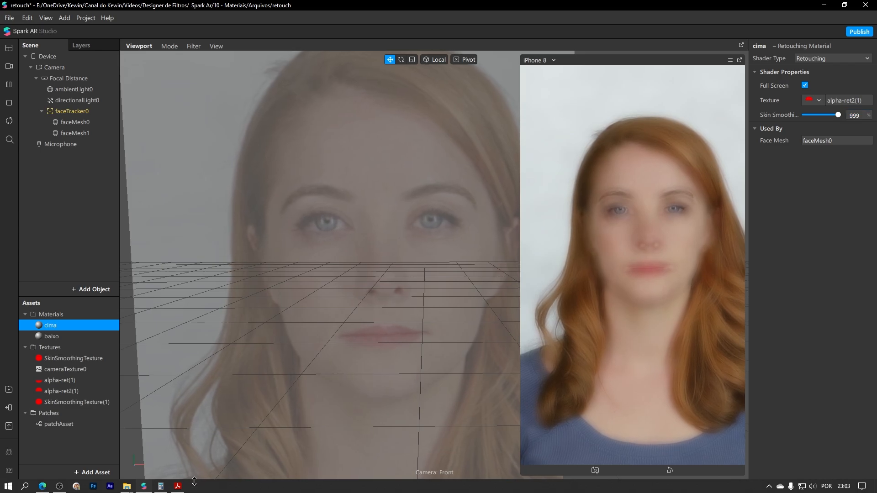
Consult the s-010.pdf slides and review the shader types available for the cima material in Spark AR Studio, keeping Retouching.
left_click(177, 487)
left_click(299, 381)
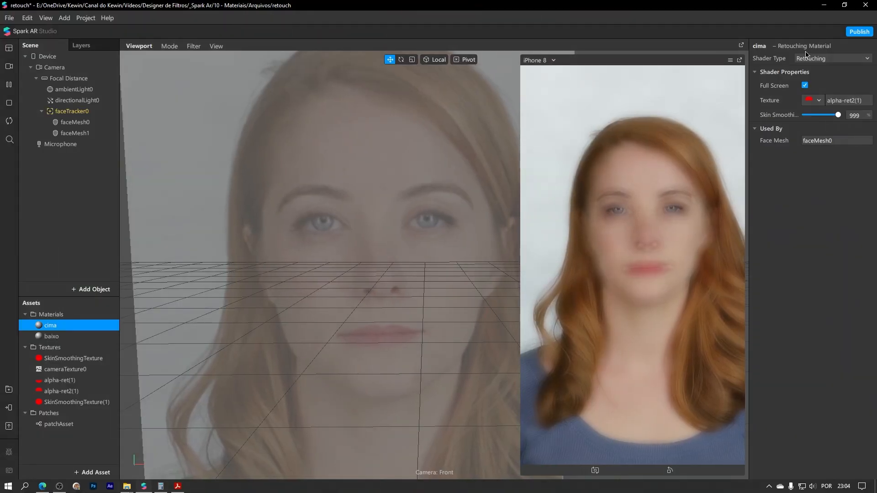
left_click(811, 59)
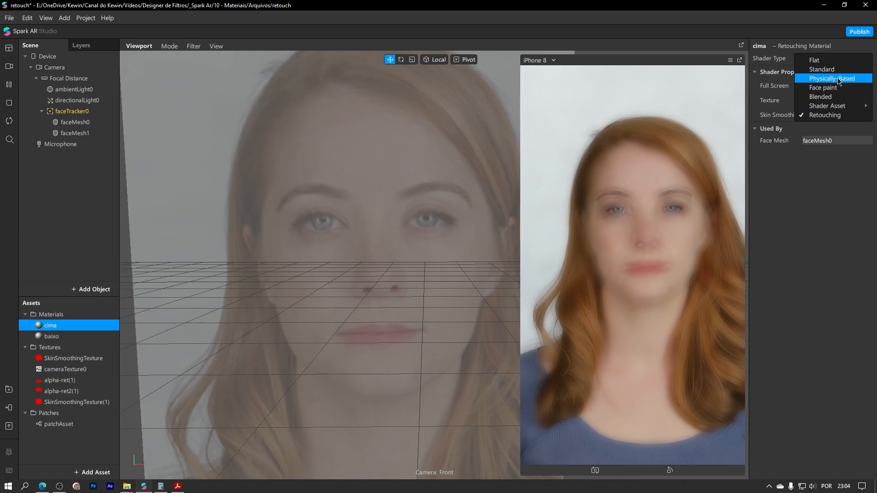
left_click(825, 115)
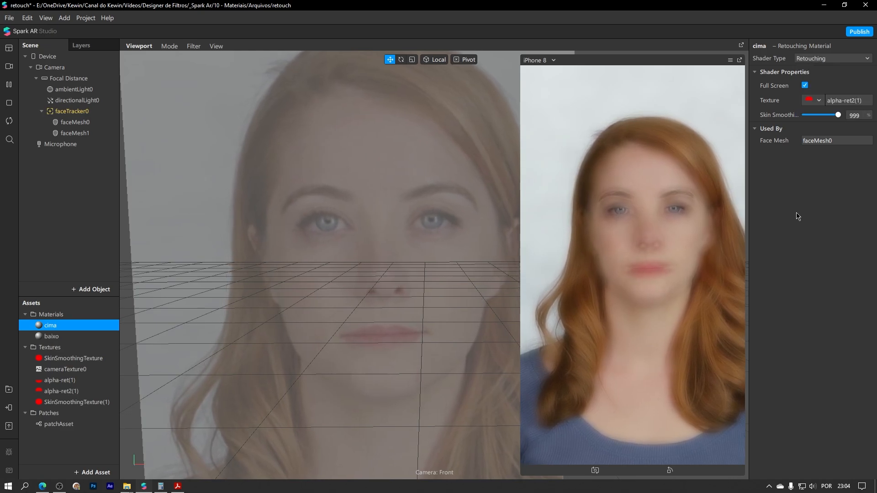
mouse_move(182, 488)
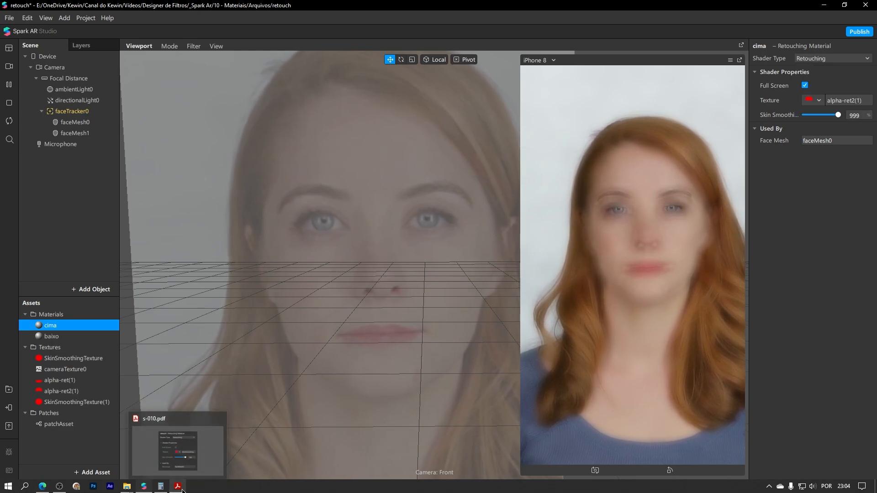